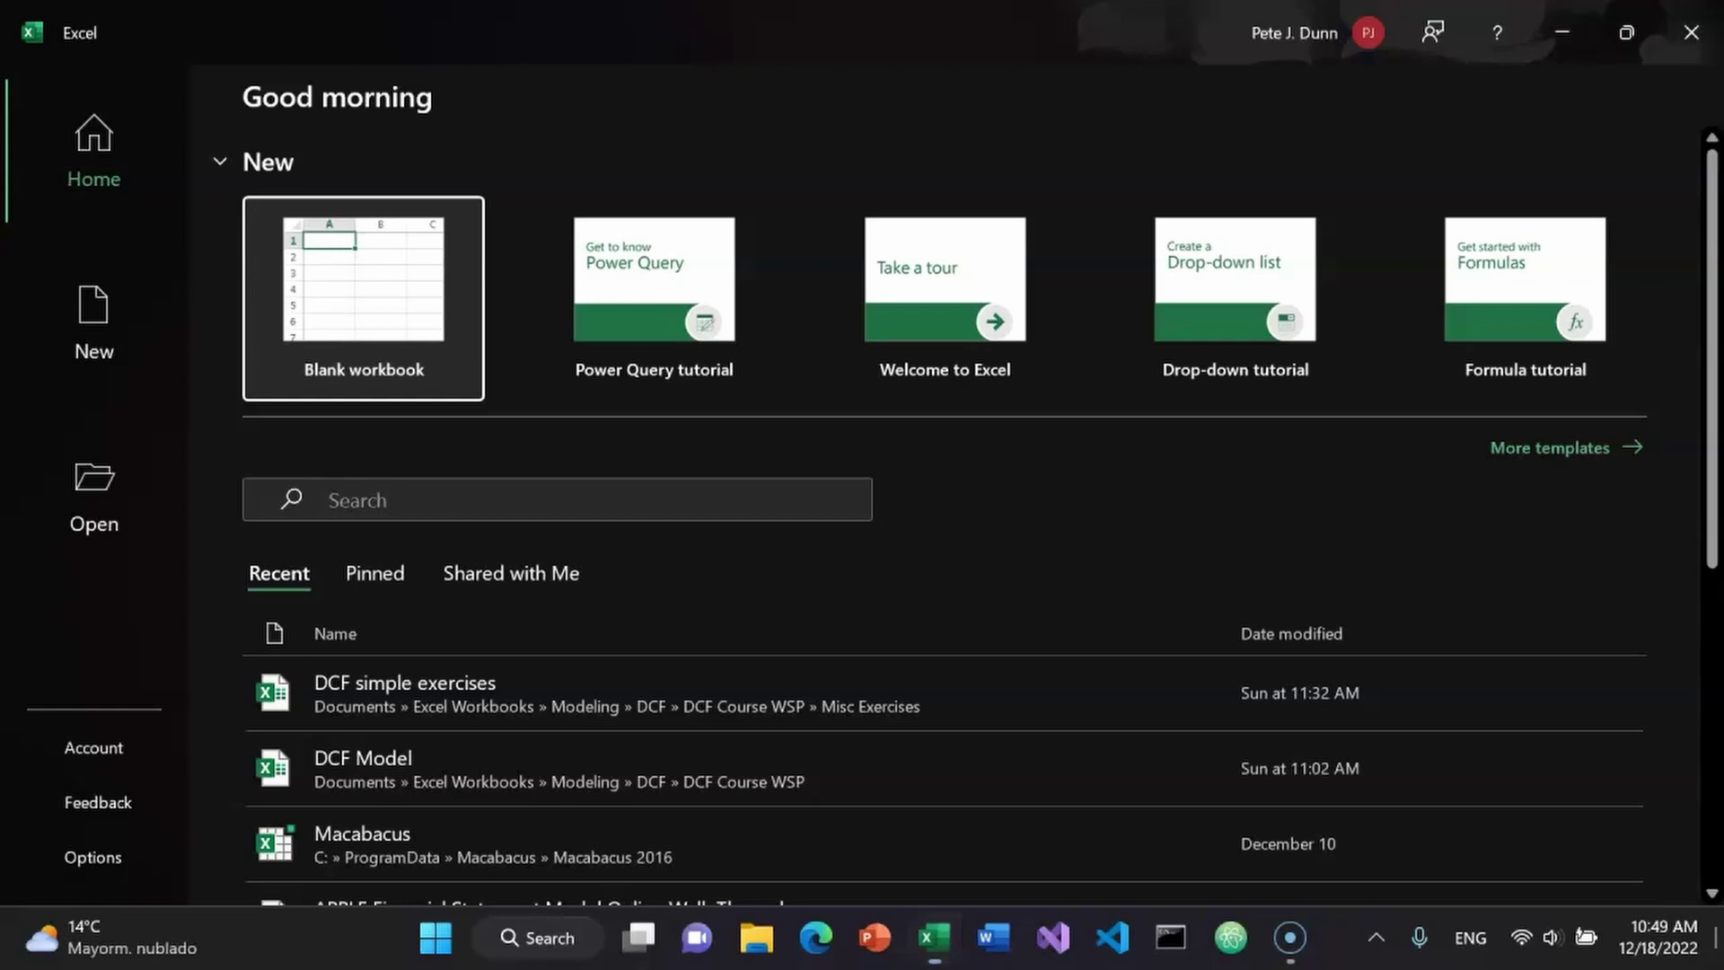
# Create a blank workbook and hide the worksheet's gridlines.
pyautogui.press('Return')
pyautogui.hotkey('alt', 'w')
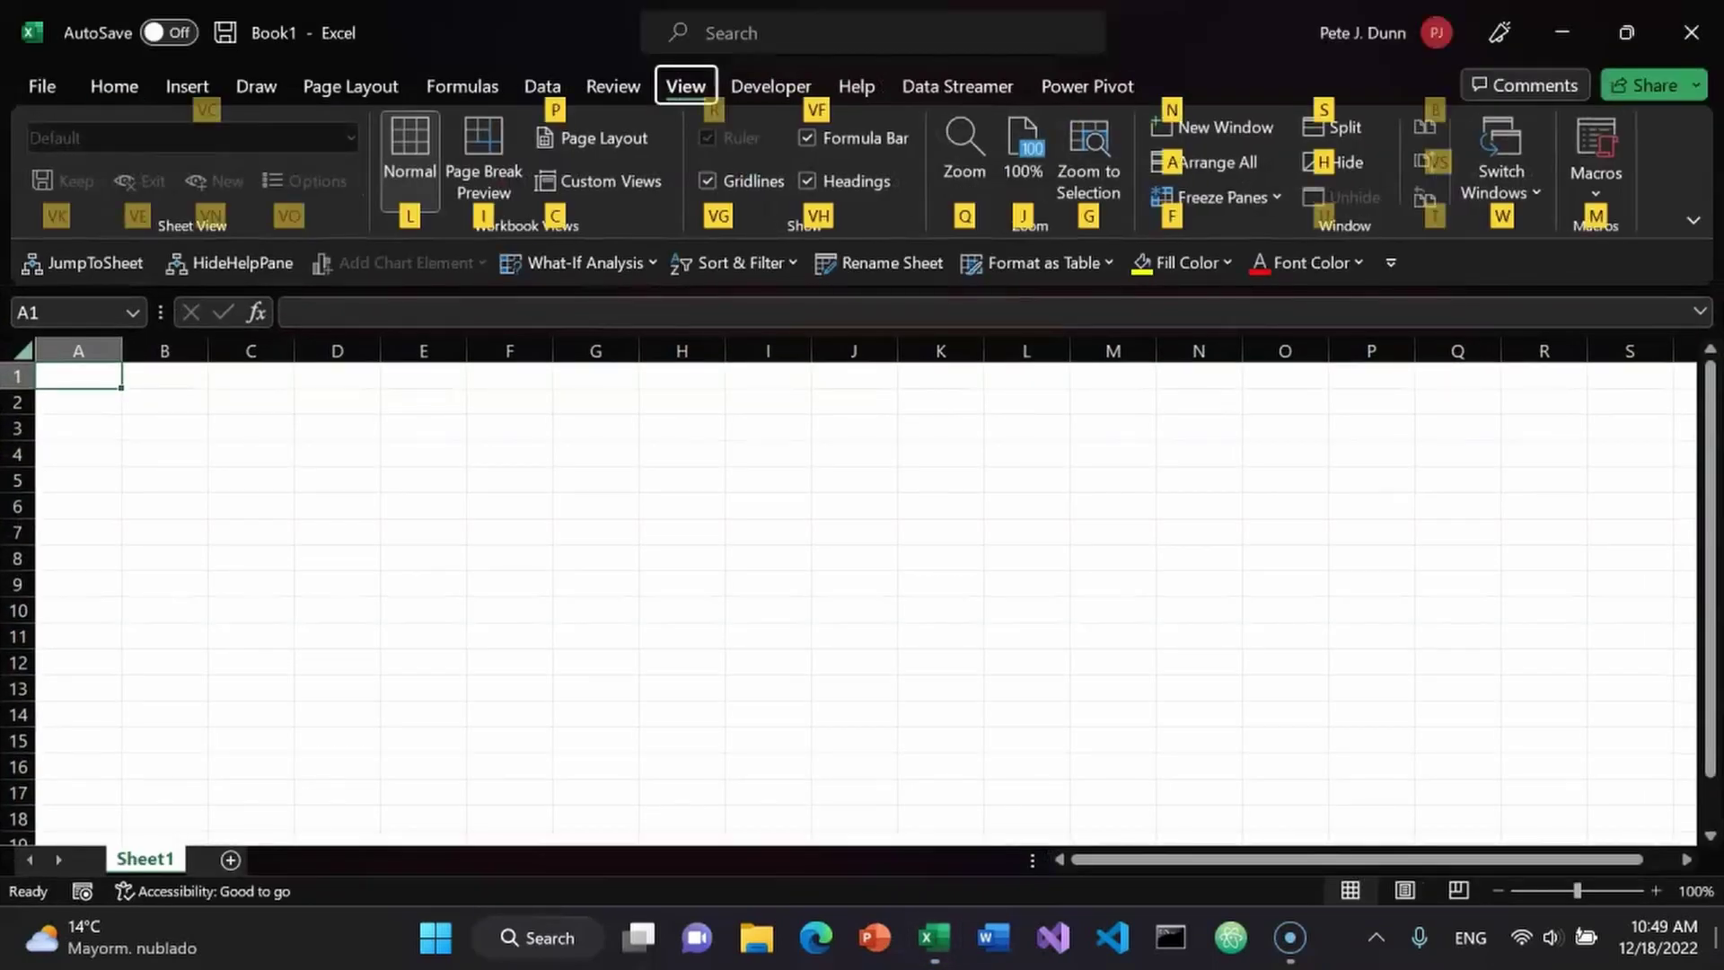
pyautogui.press('v')
pyautogui.press('g')
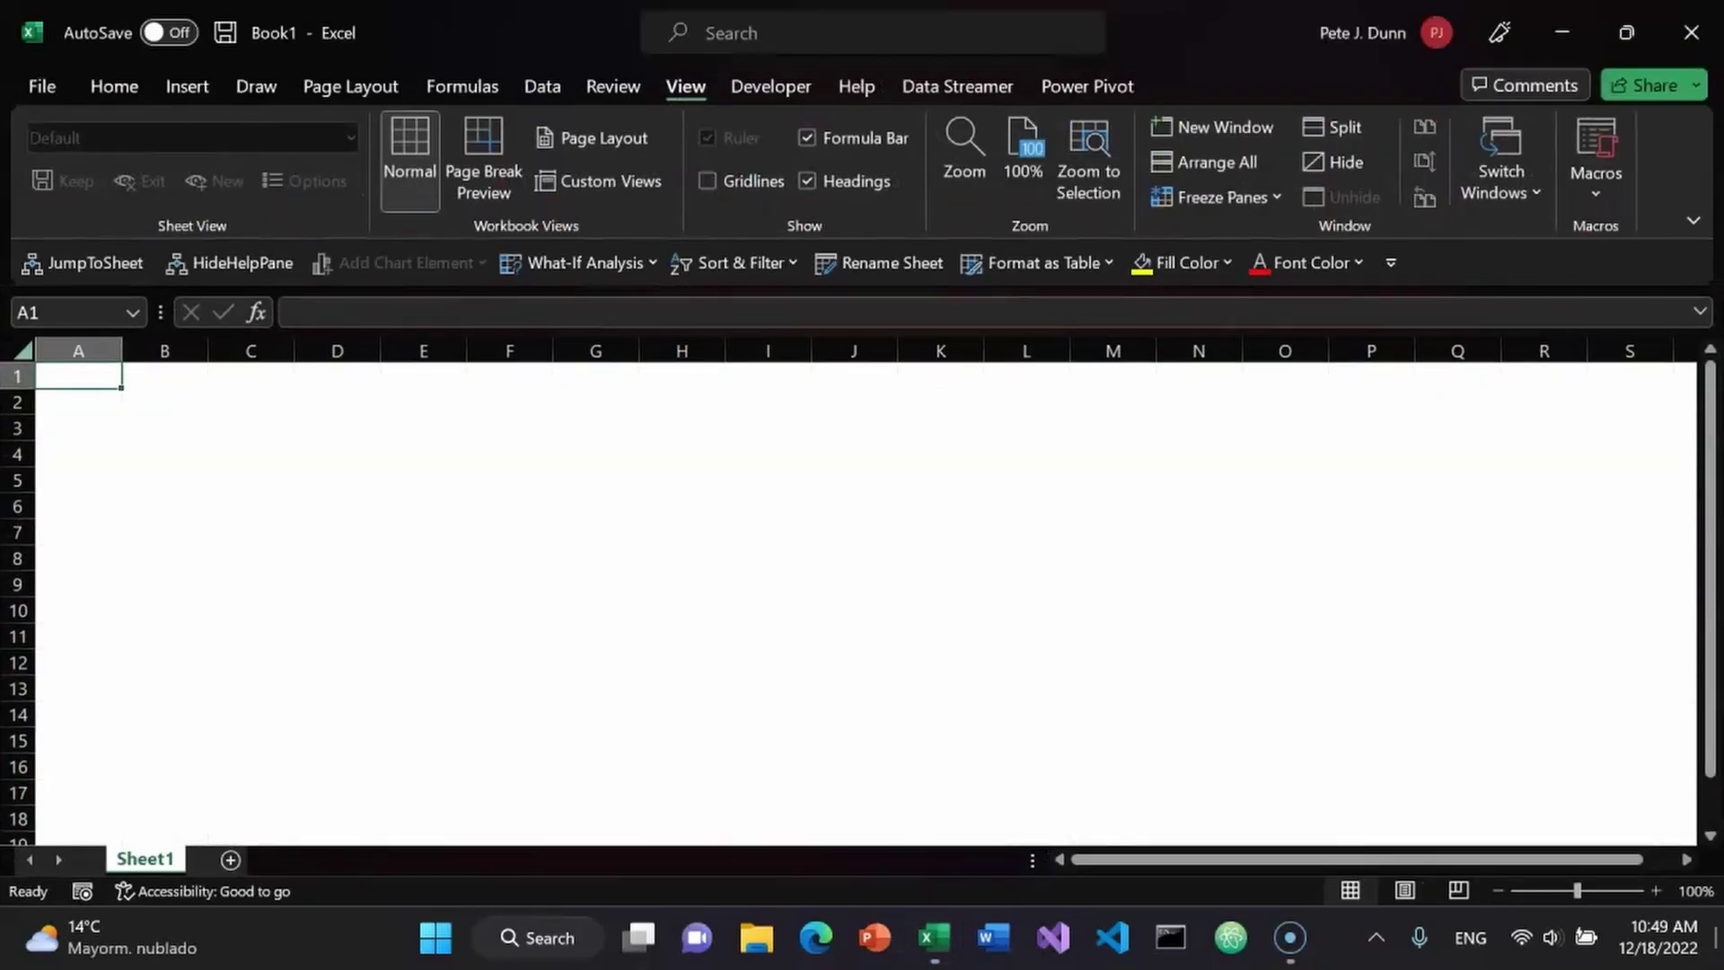
# Rename the sheet "interest".
pyautogui.hotkey('alt', 'h')
pyautogui.press('o')
pyautogui.press('r')
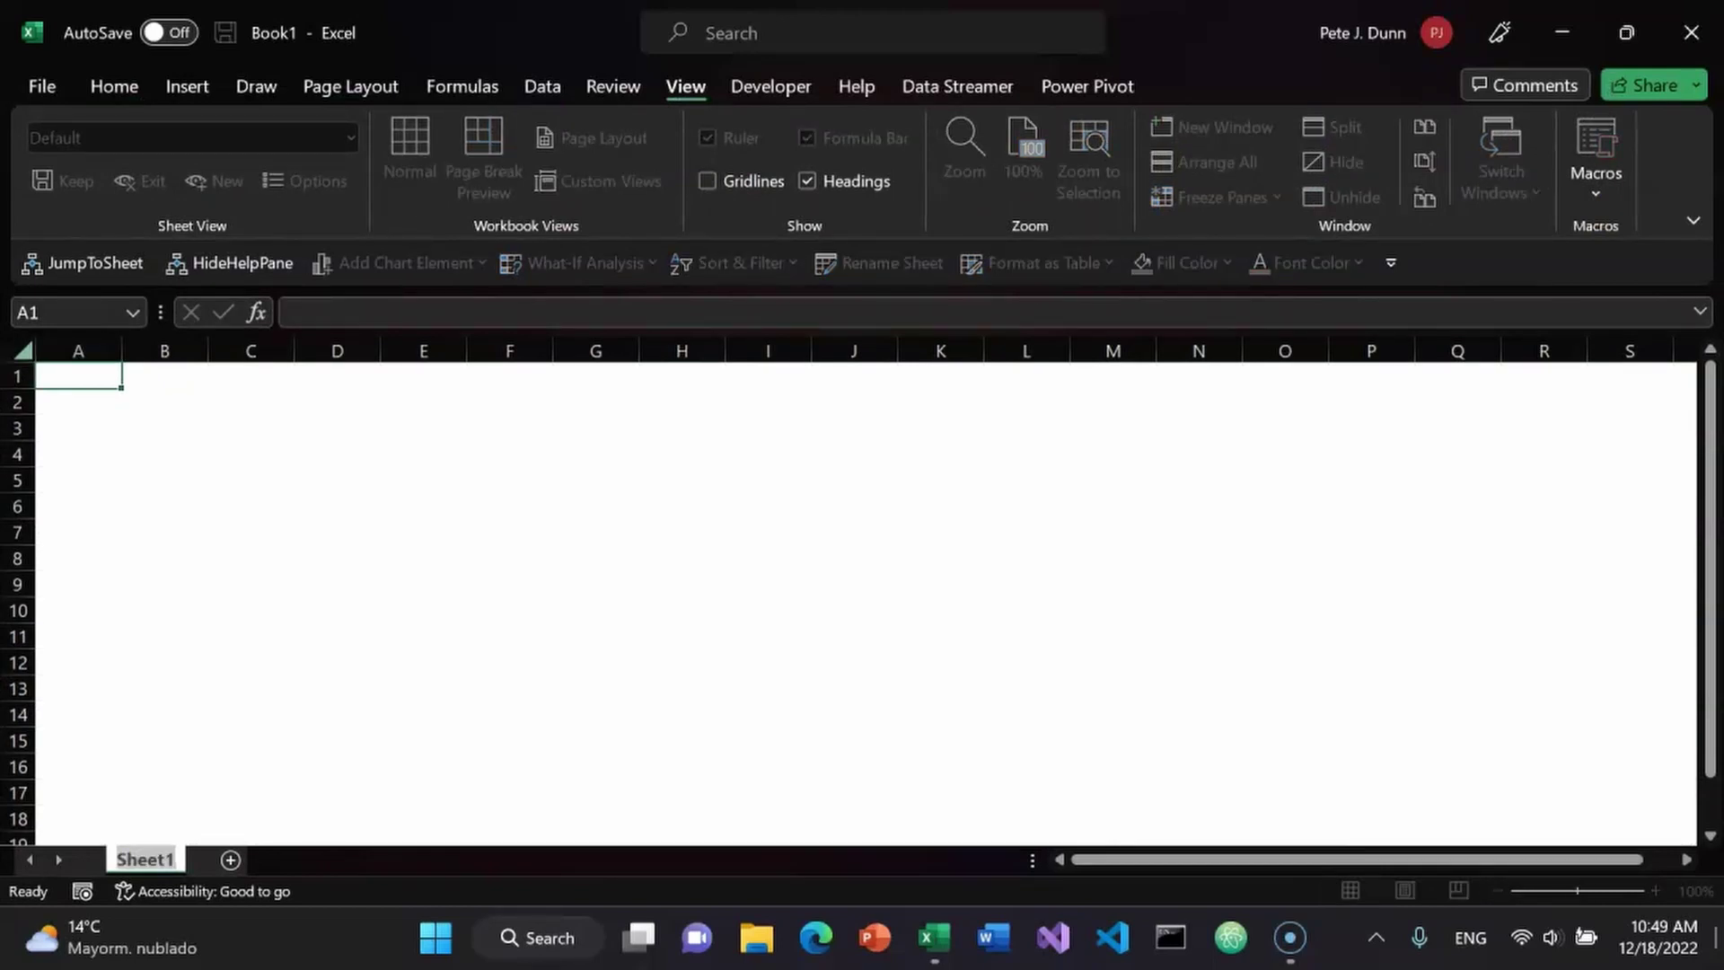
pyautogui.write('interest')
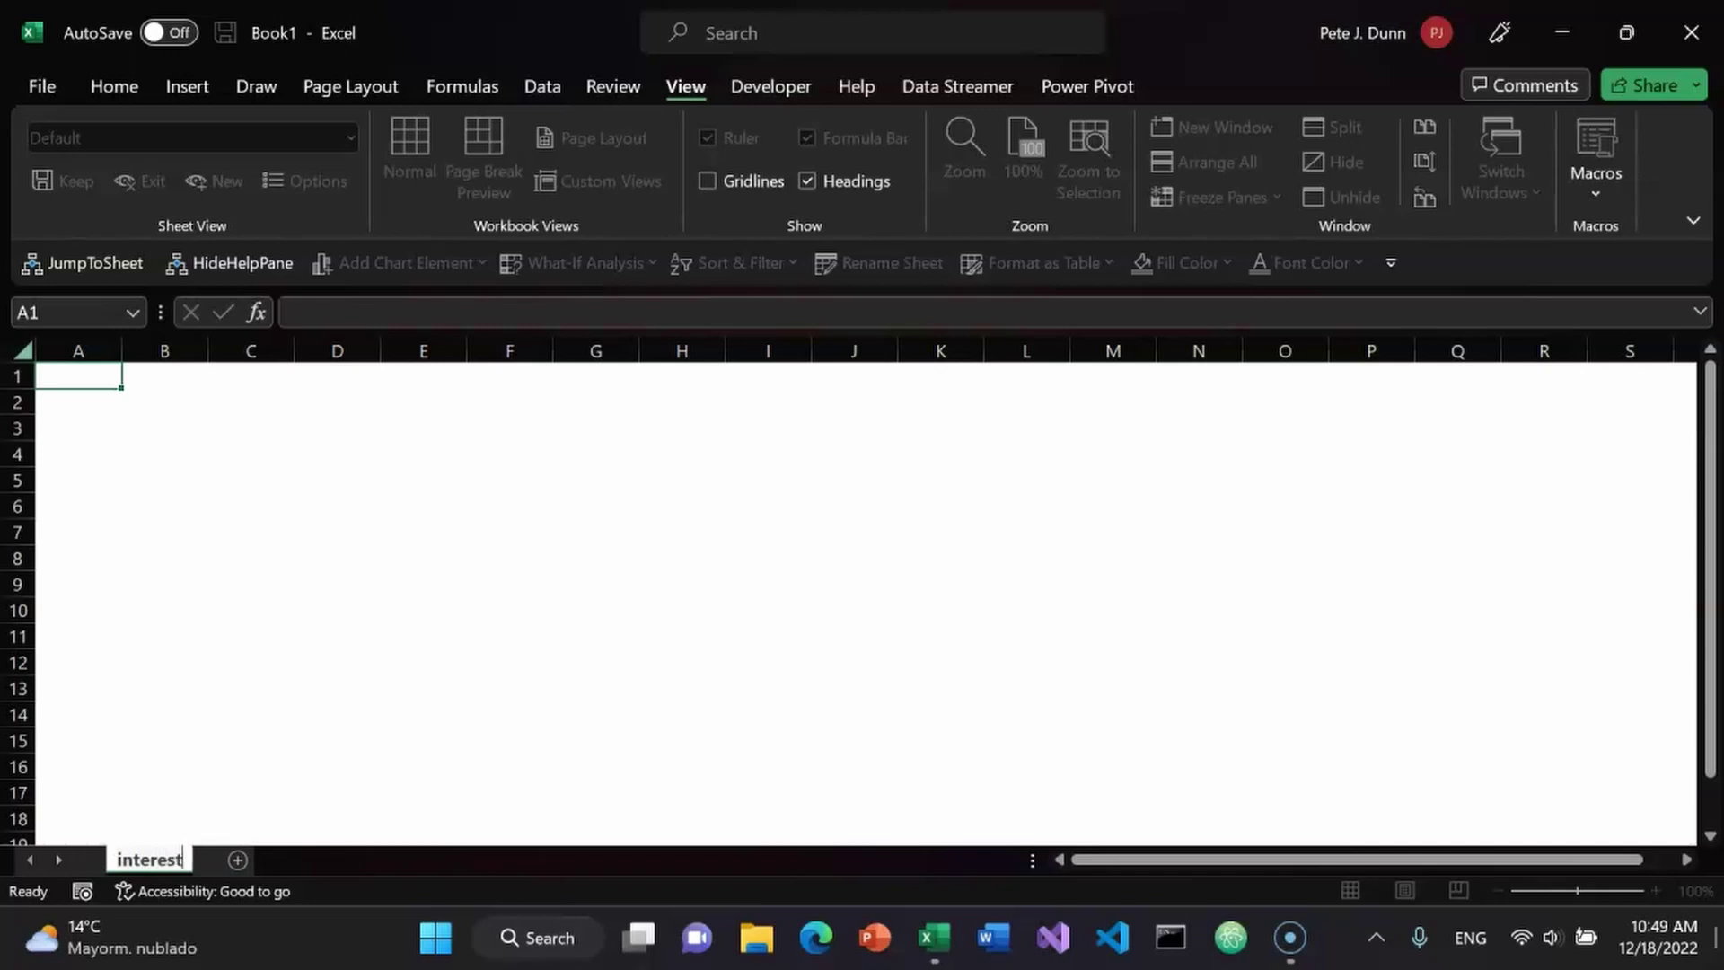
pyautogui.press('Return')
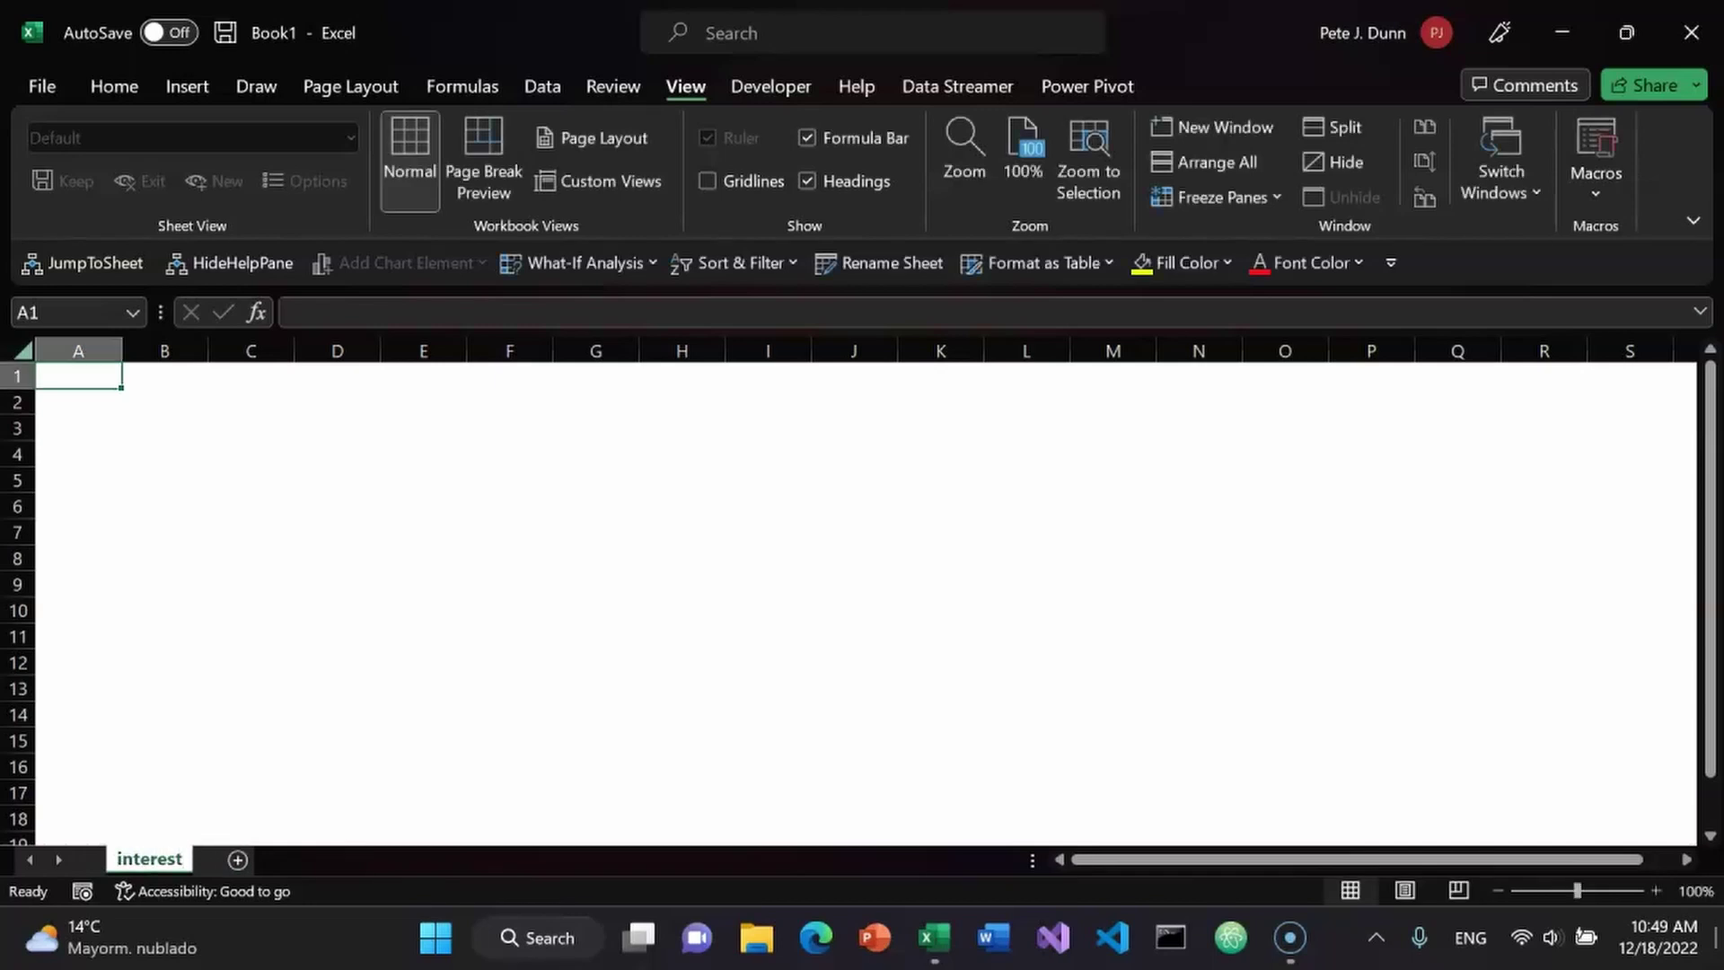
# Freeze the panes at cell B2 so that row 1 and column A stay fixed.
pyautogui.press('Down')
pyautogui.press('Right')
pyautogui.hotkey('alt', 'w')
pyautogui.press('f')
pyautogui.press('f')
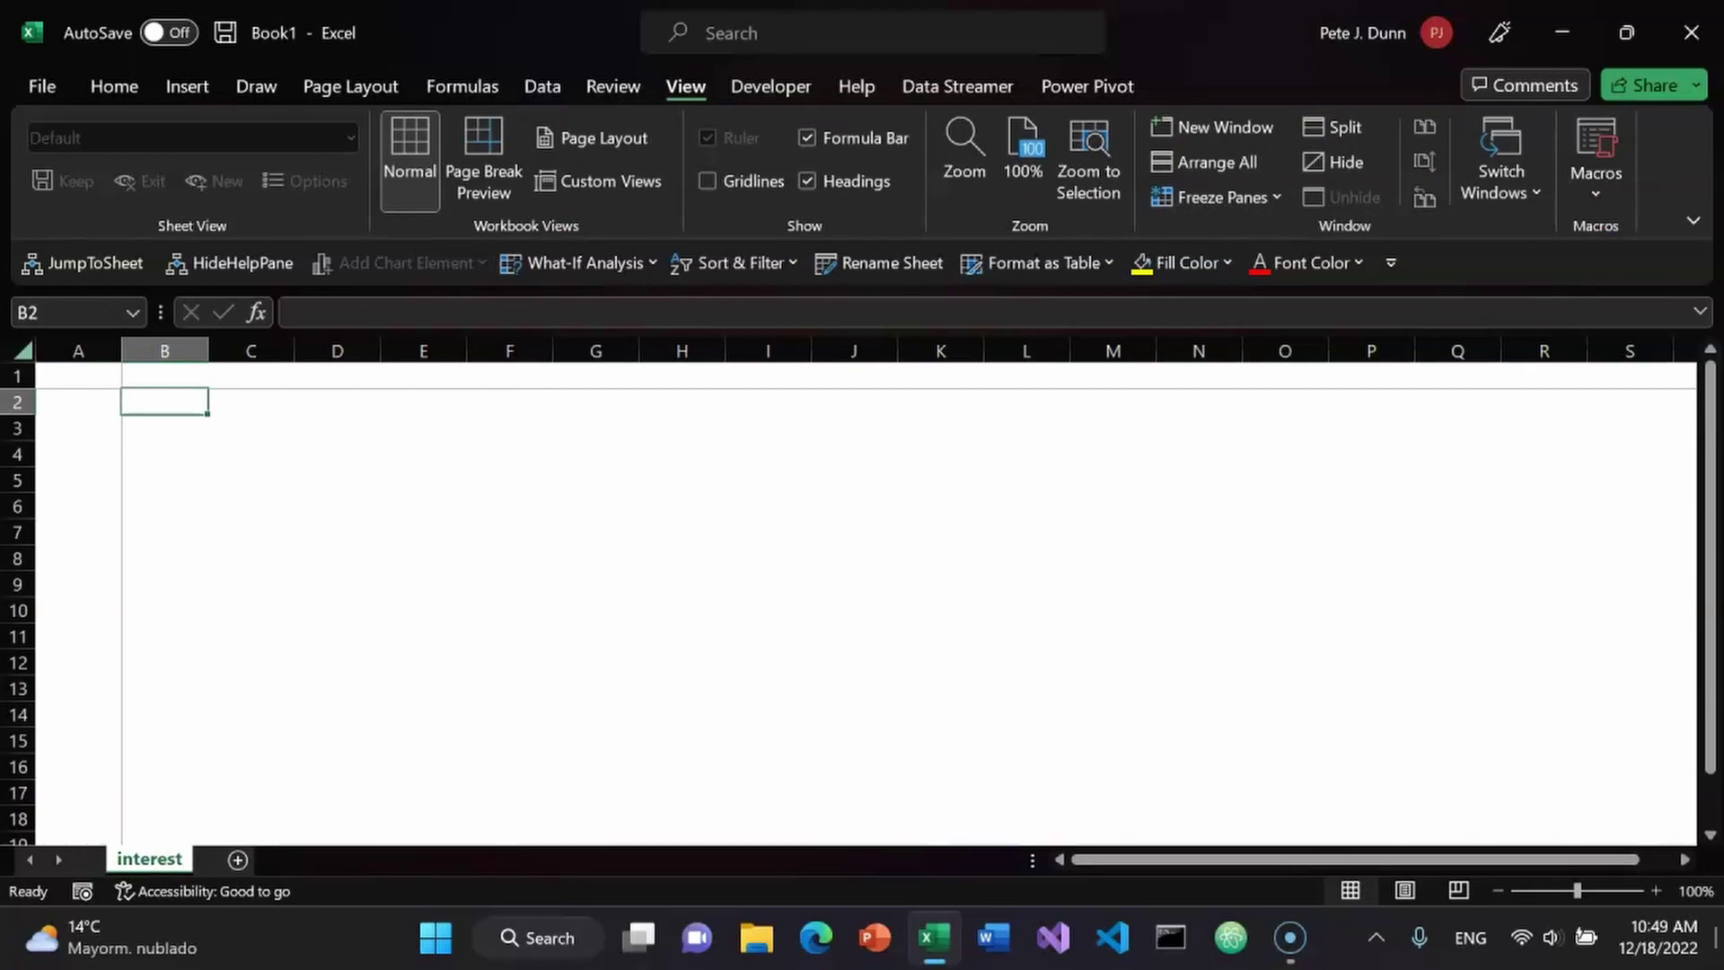
# Enter the headers "Criteria" in A1 and "Income Statement" in B1.
pyautogui.press('Left')
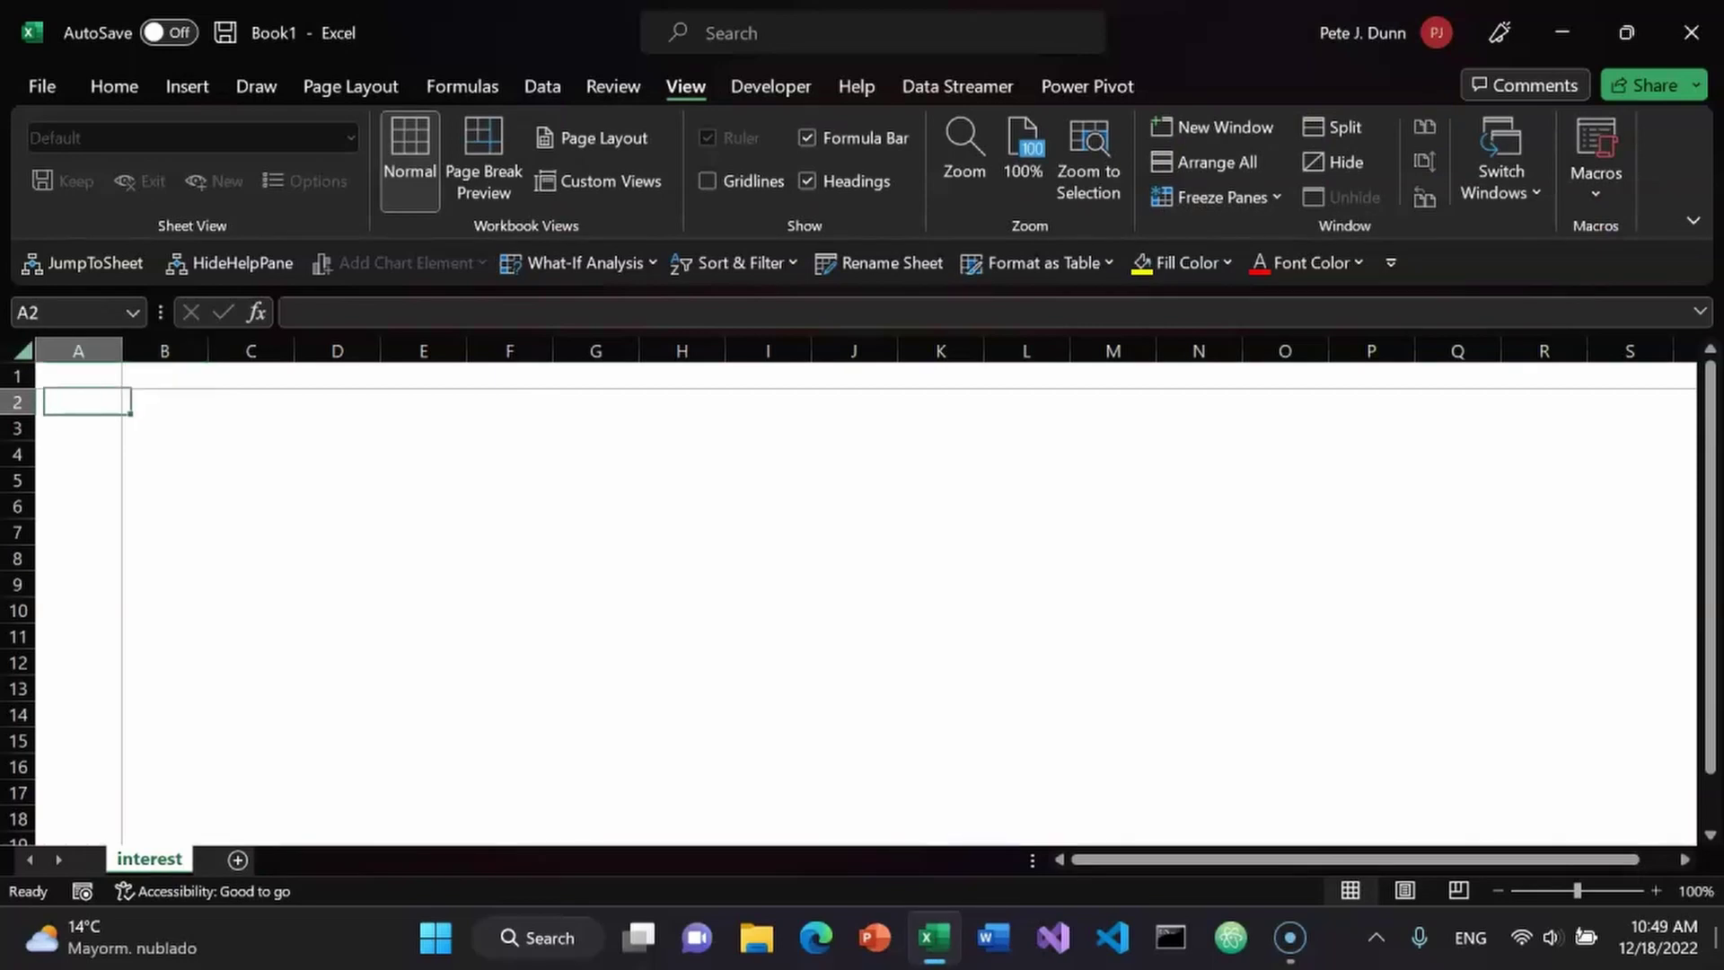
pyautogui.press('Up')
pyautogui.write('C')
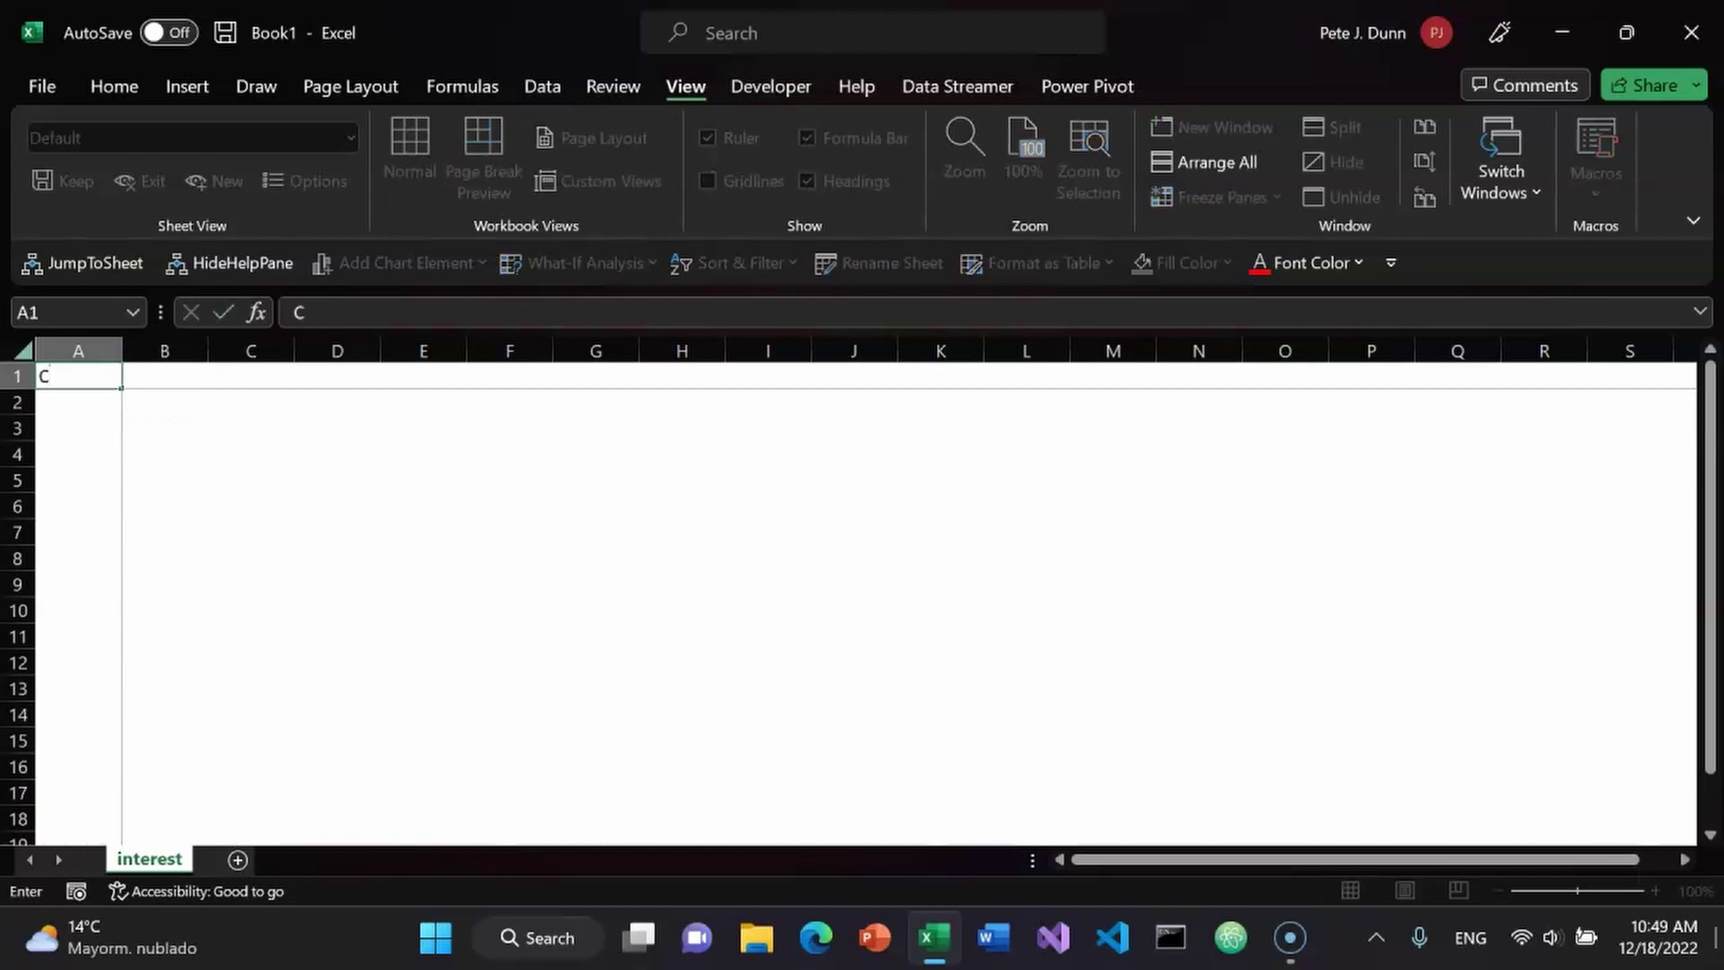
pyautogui.write('riteria')
pyautogui.press('Tab')
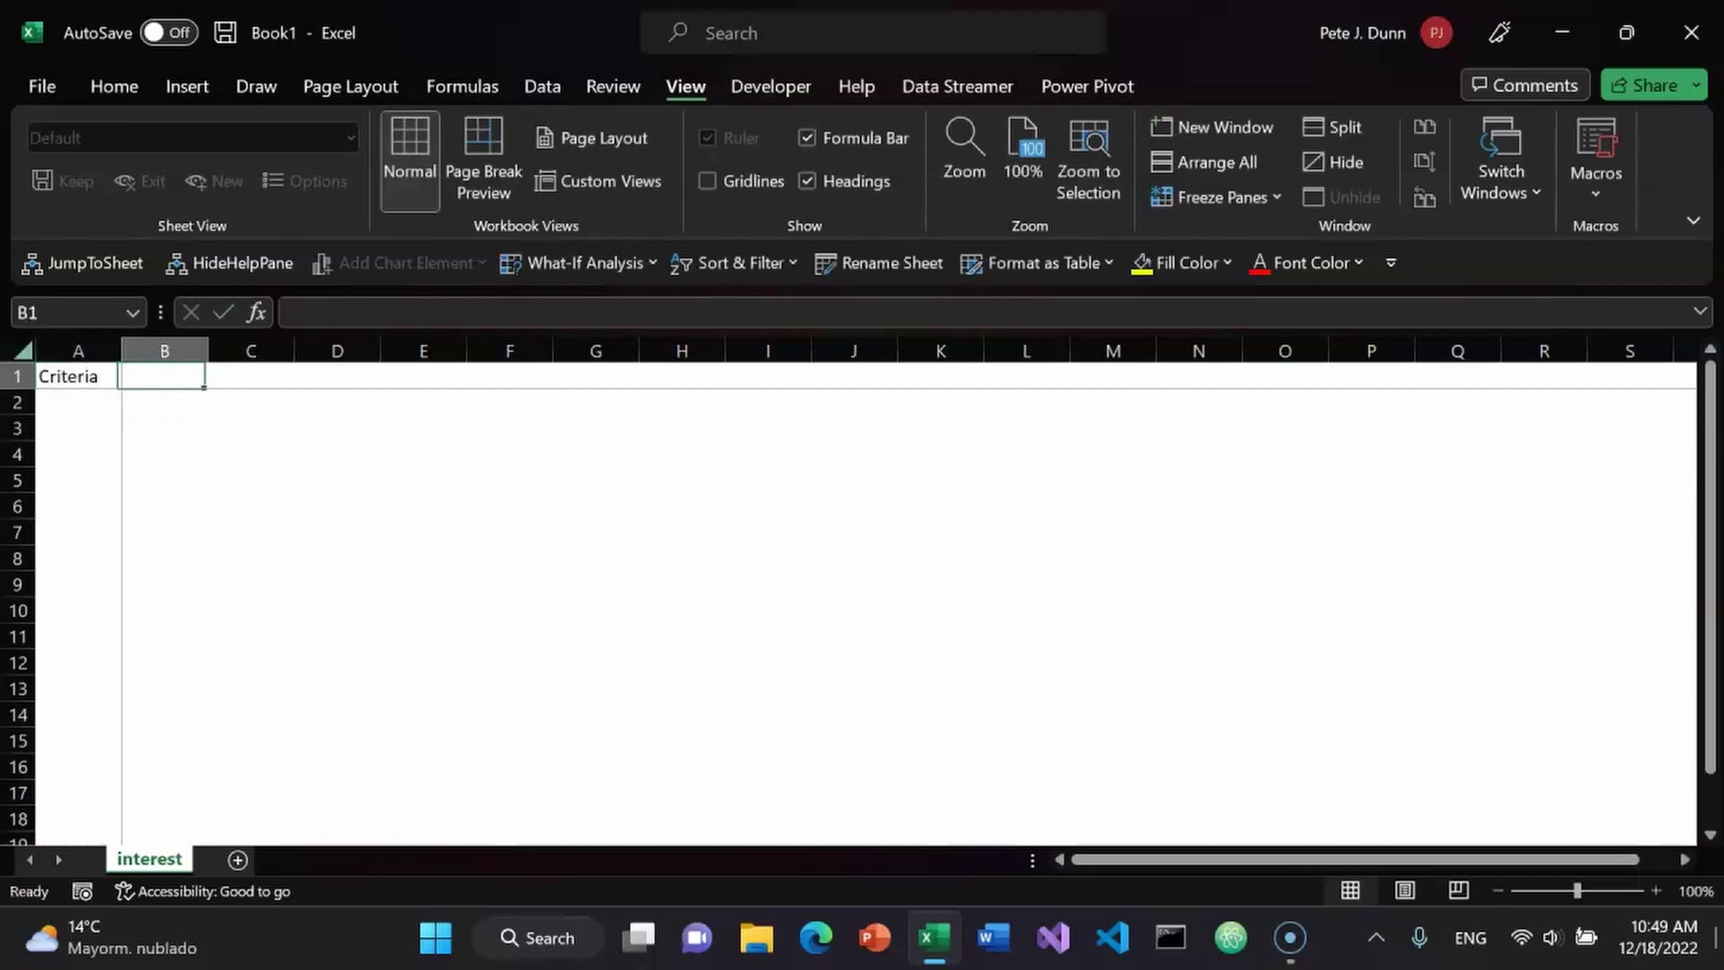
pyautogui.write('Income')
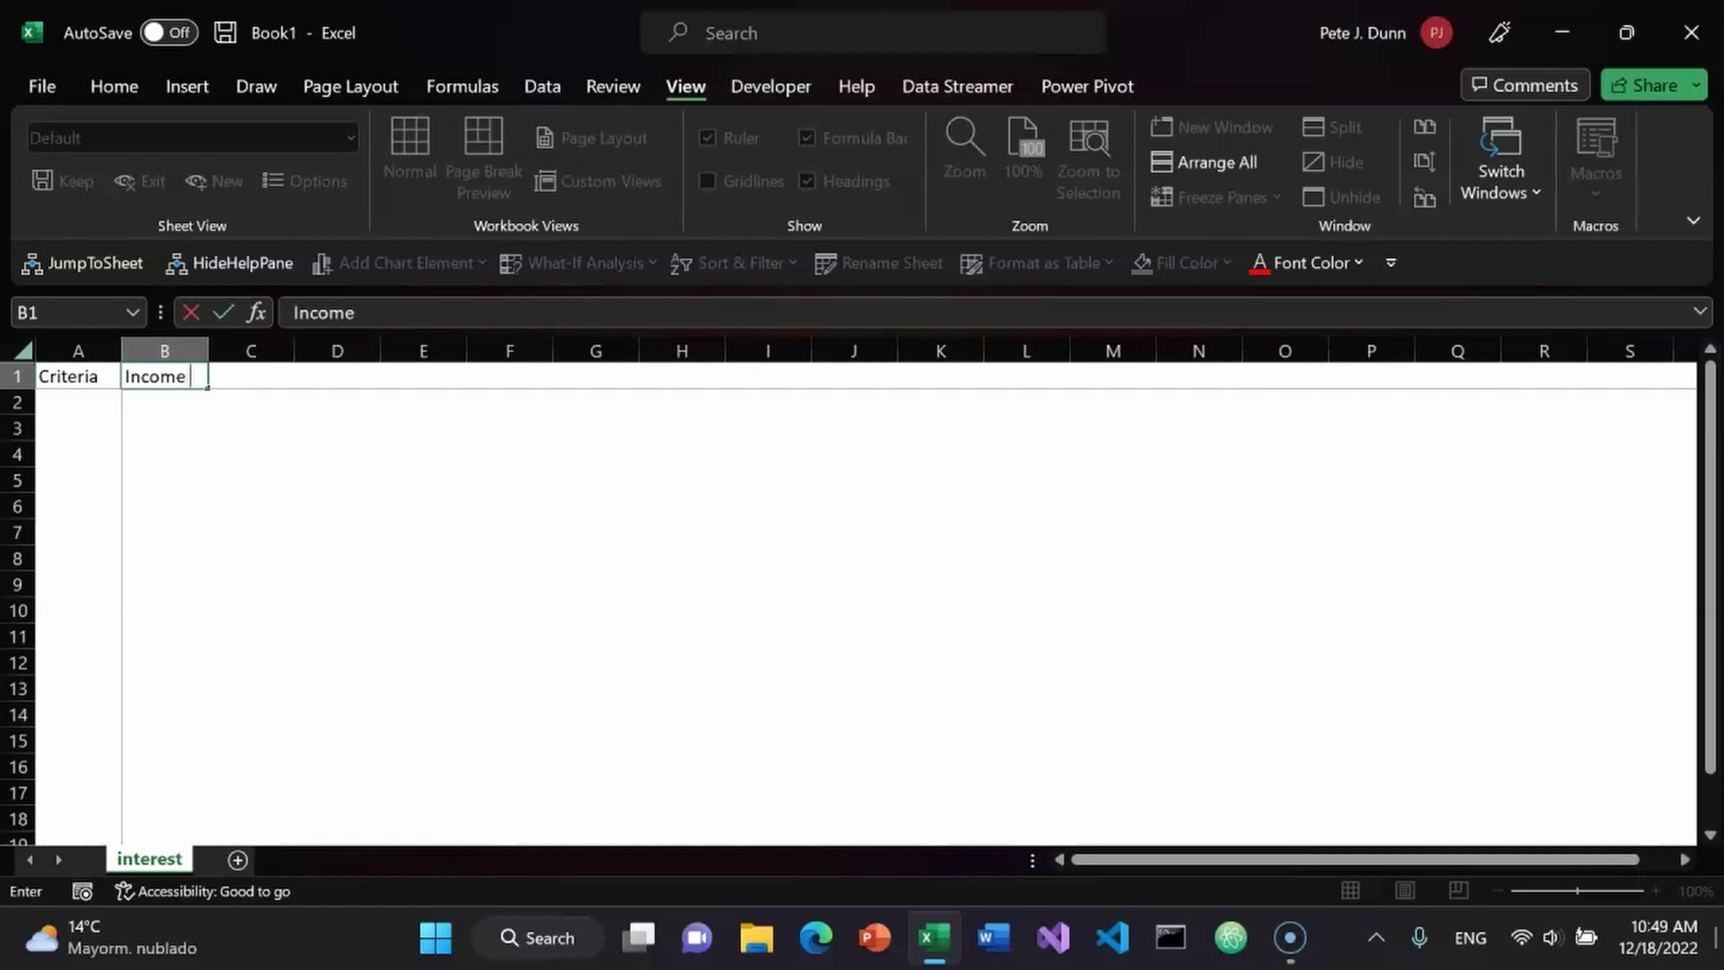
pyautogui.write(' Stateme')
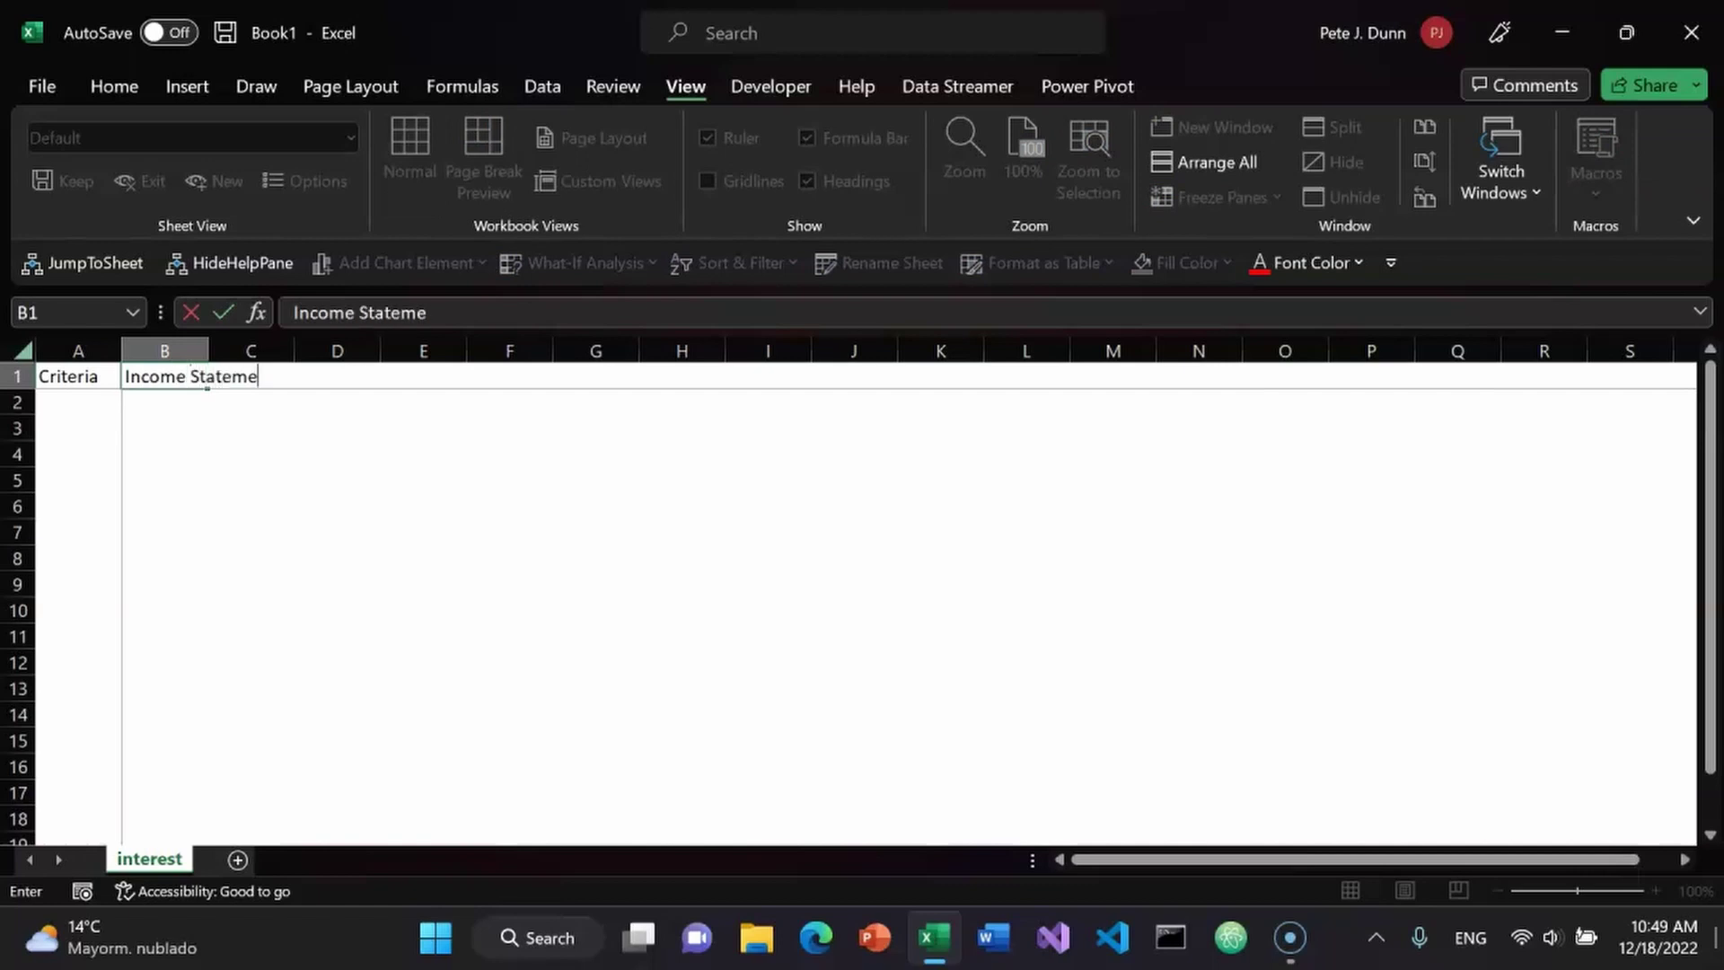
pyautogui.write('nt')
pyautogui.press('Tab')
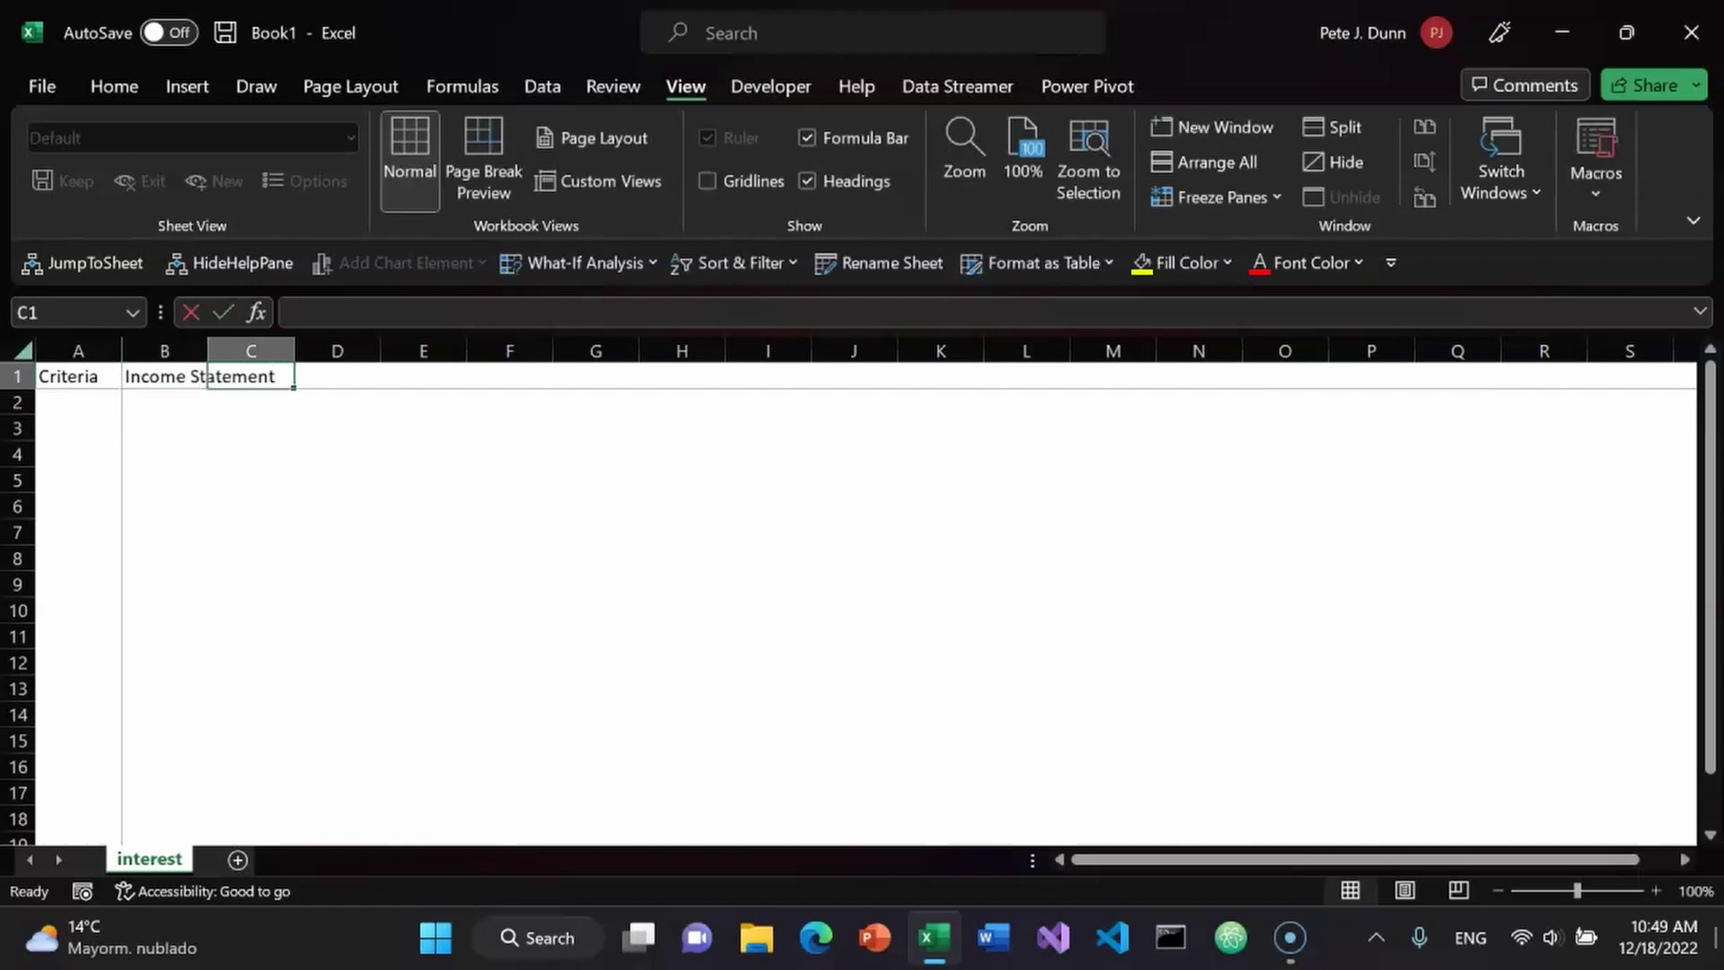
# Run a spelling check on the sheet, starting from cell A1.
pyautogui.press('F7')
pyautogui.press('Escape')
pyautogui.click(79, 377)
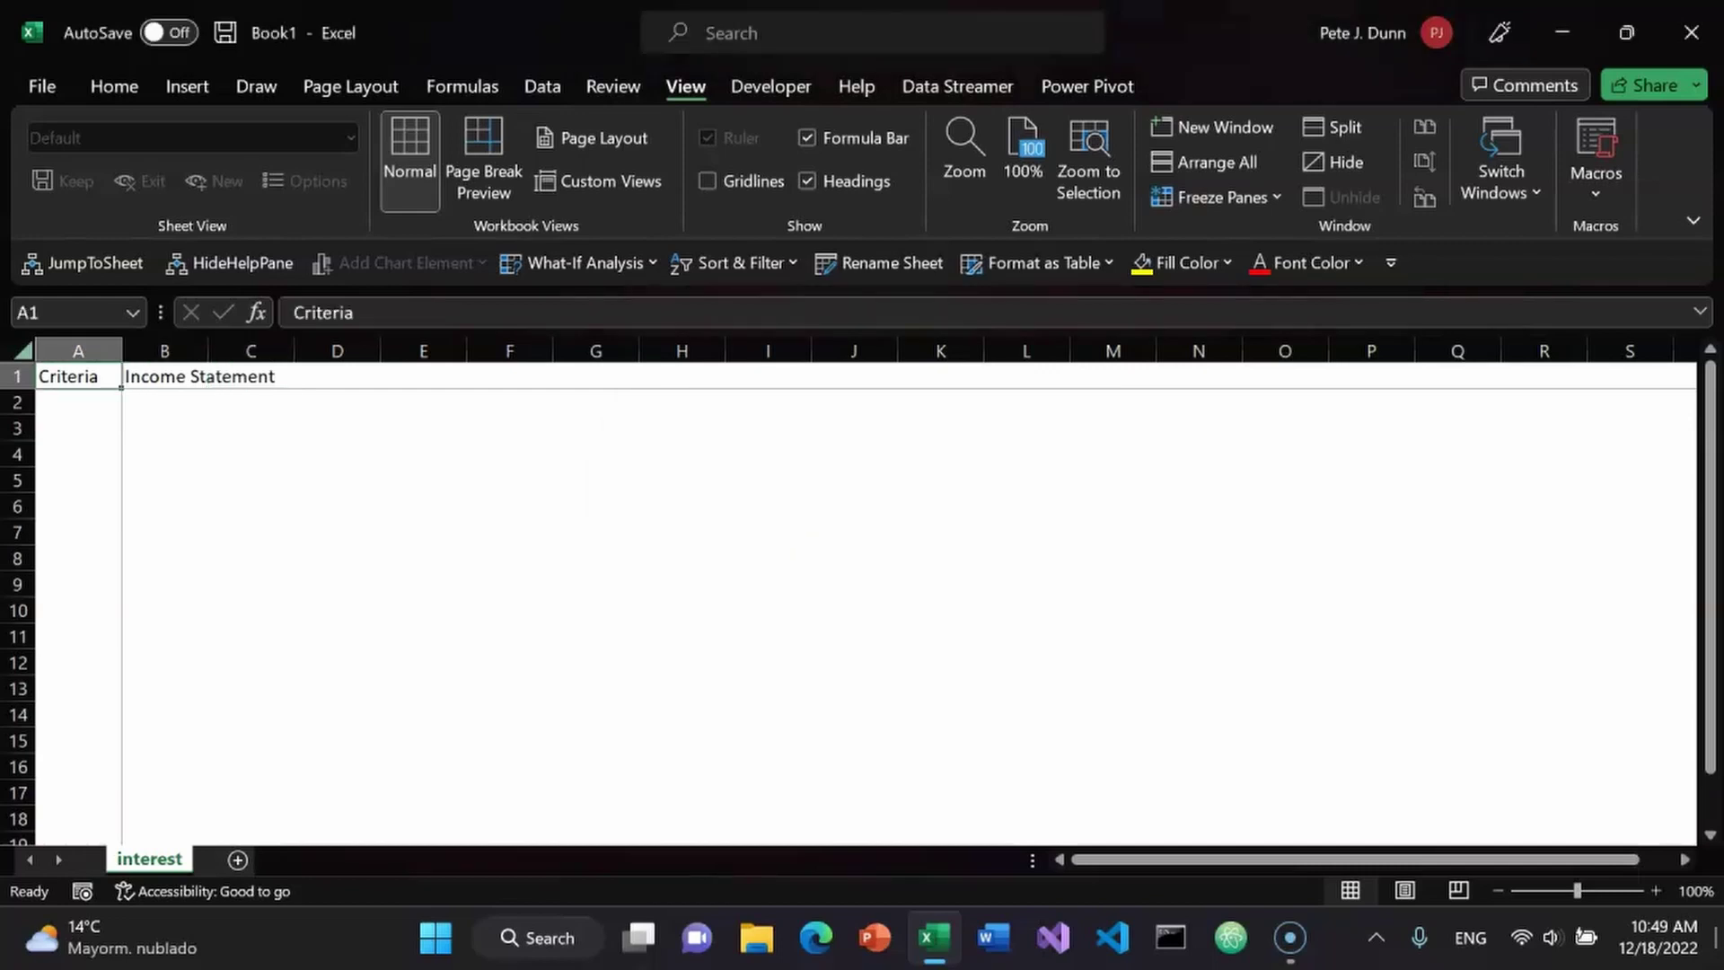
pyautogui.press('F7')
pyautogui.press('Return')
# Set the font colour of the headers in A1:B1 to the standard Blue.
pyautogui.hotkey('shift', 'Right')
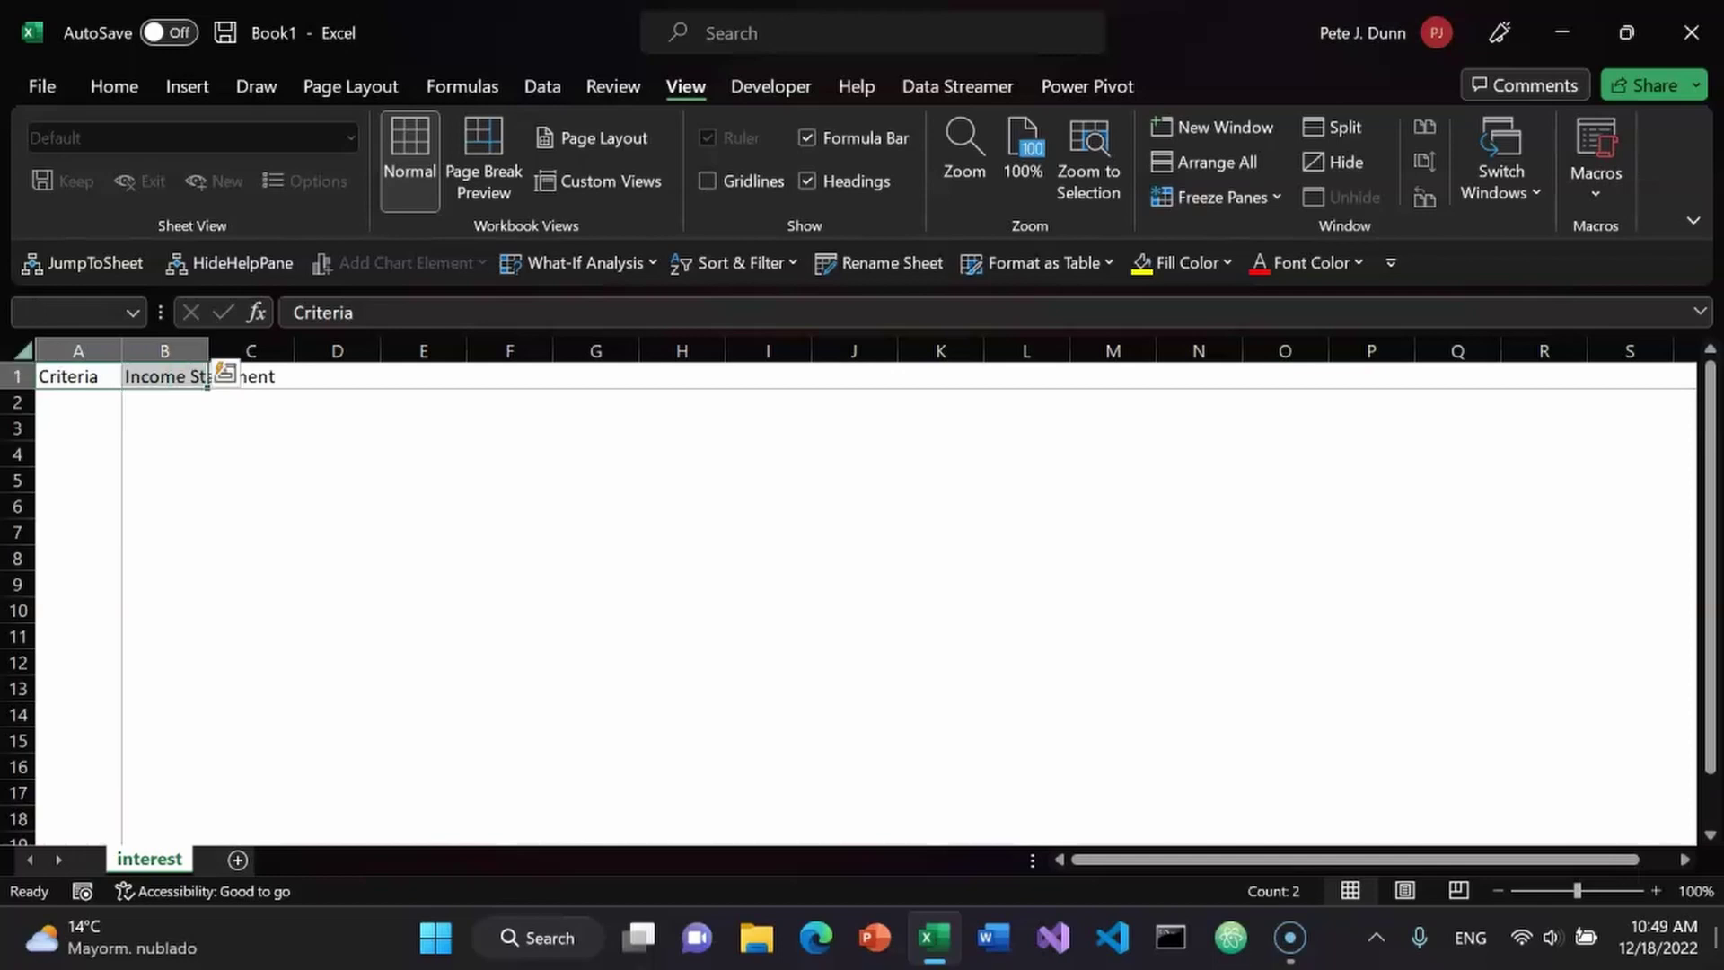
pyautogui.hotkey('alt', '9')
pyautogui.press('Up')
pyautogui.press('Up')
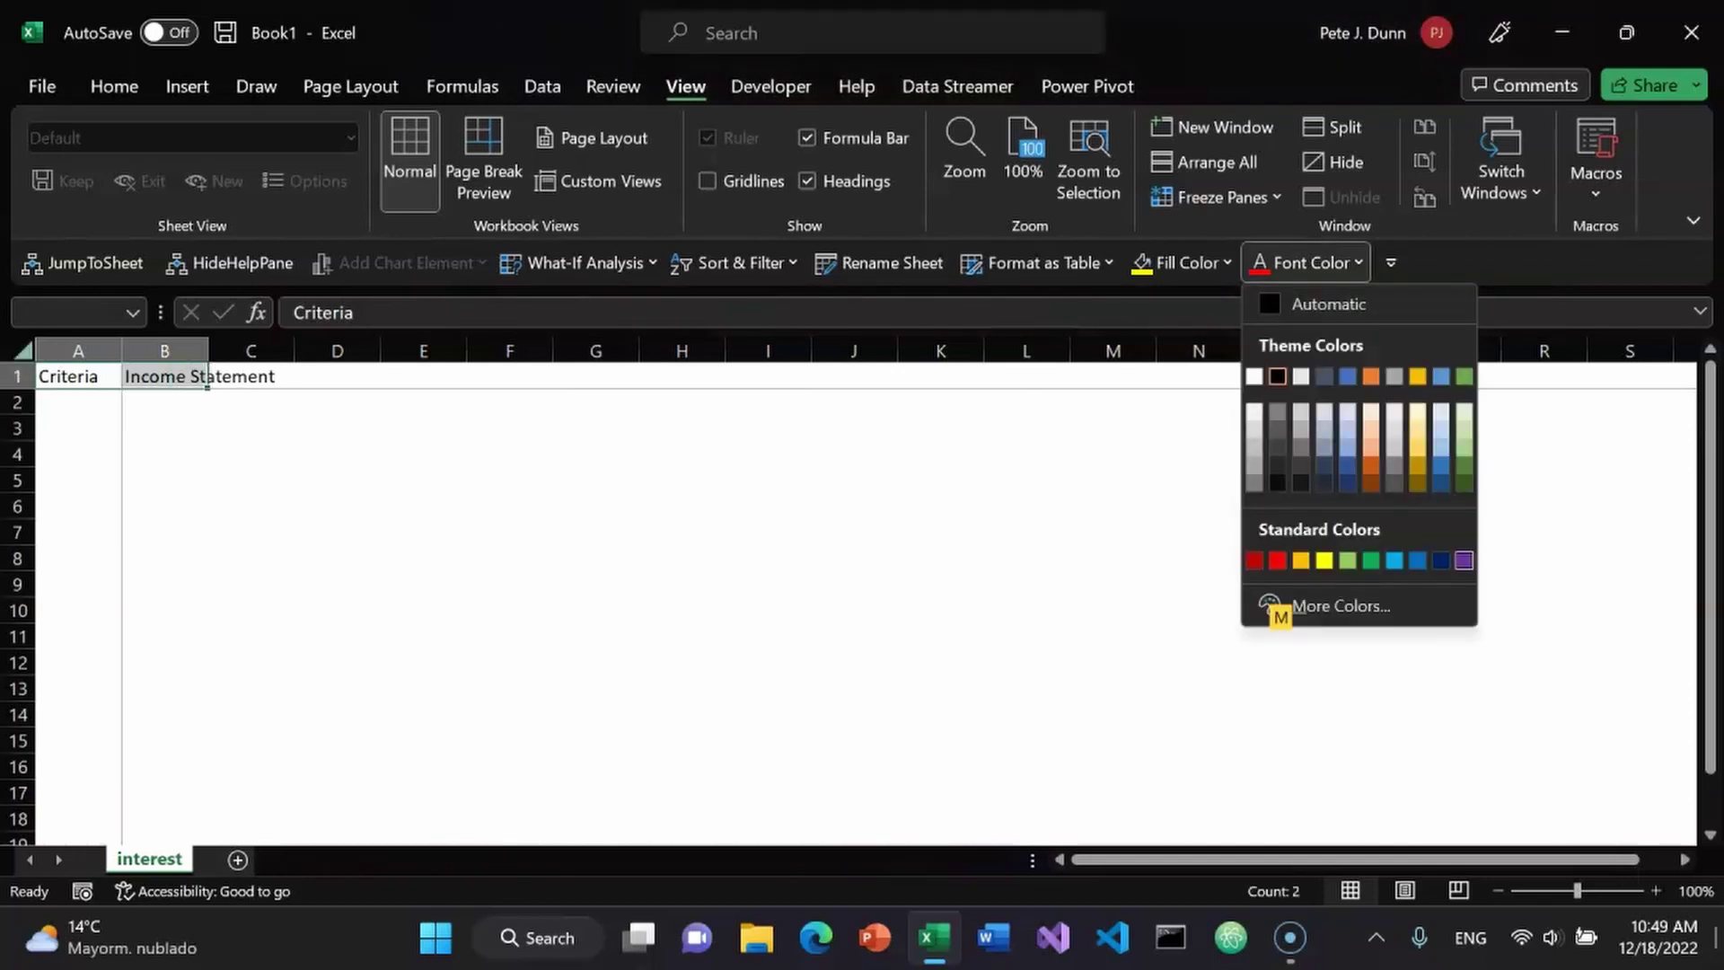
pyautogui.press('Left')
pyautogui.press('Left')
pyautogui.press('Left')
pyautogui.press('Right')
pyautogui.press('Return')
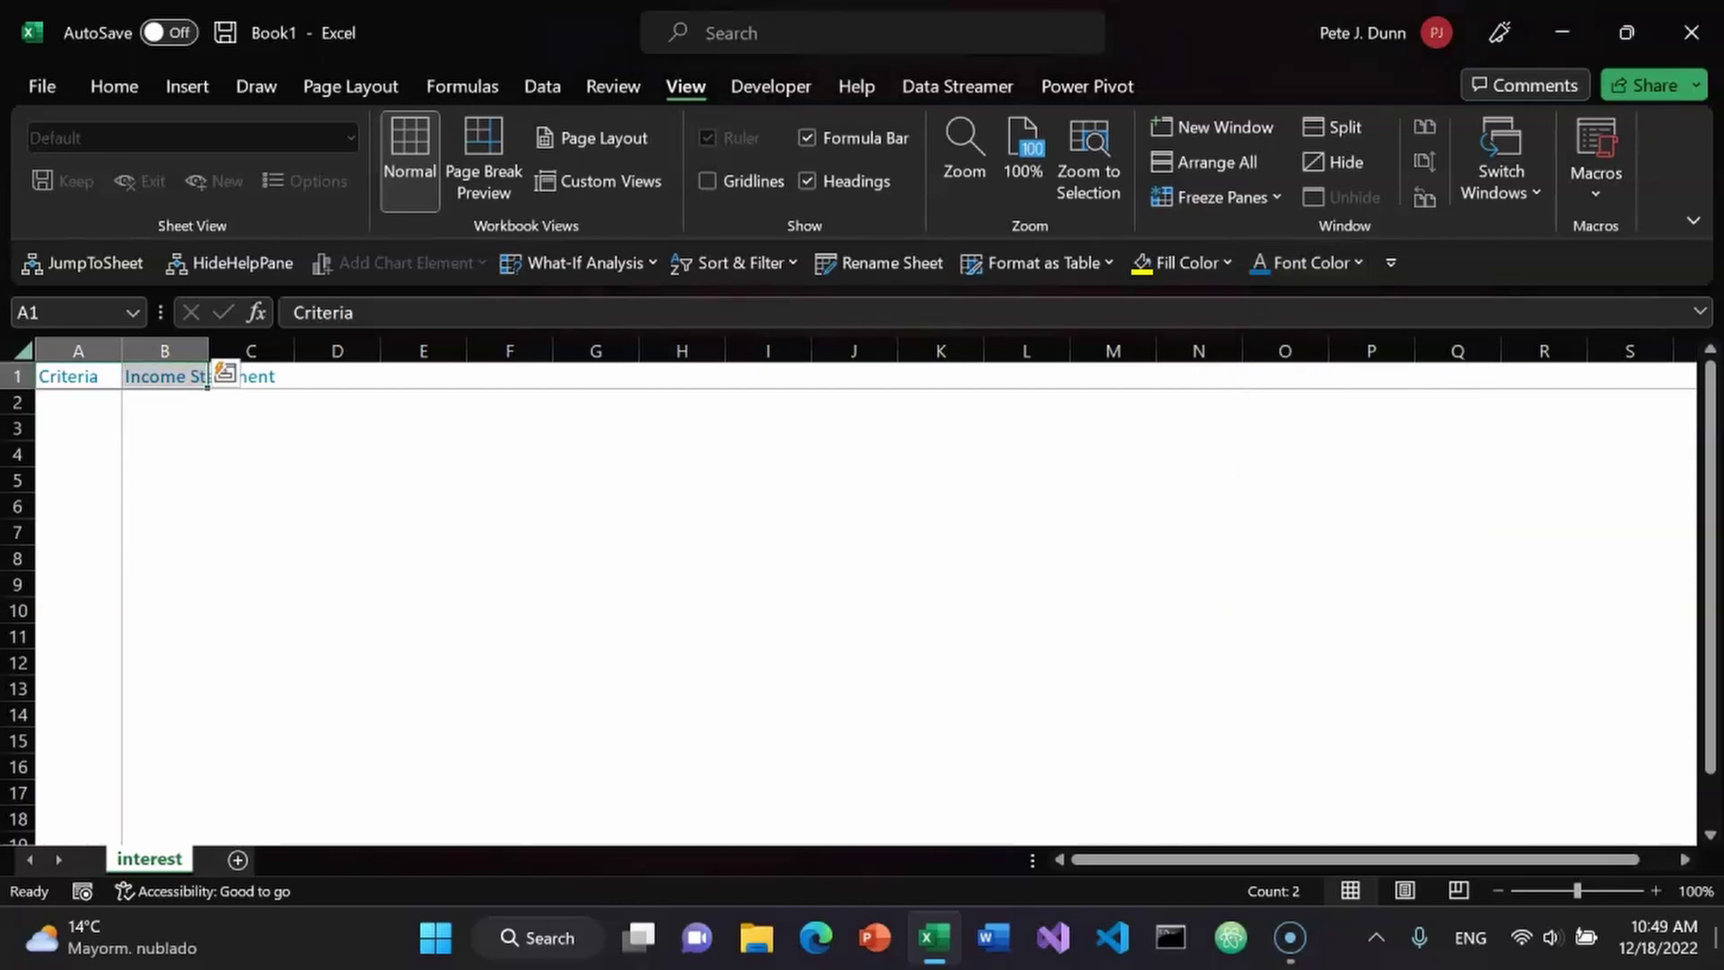
# AutoFit the width of all columns on the sheet to the two headers.
pyautogui.hotkey('ctrl', 'a')
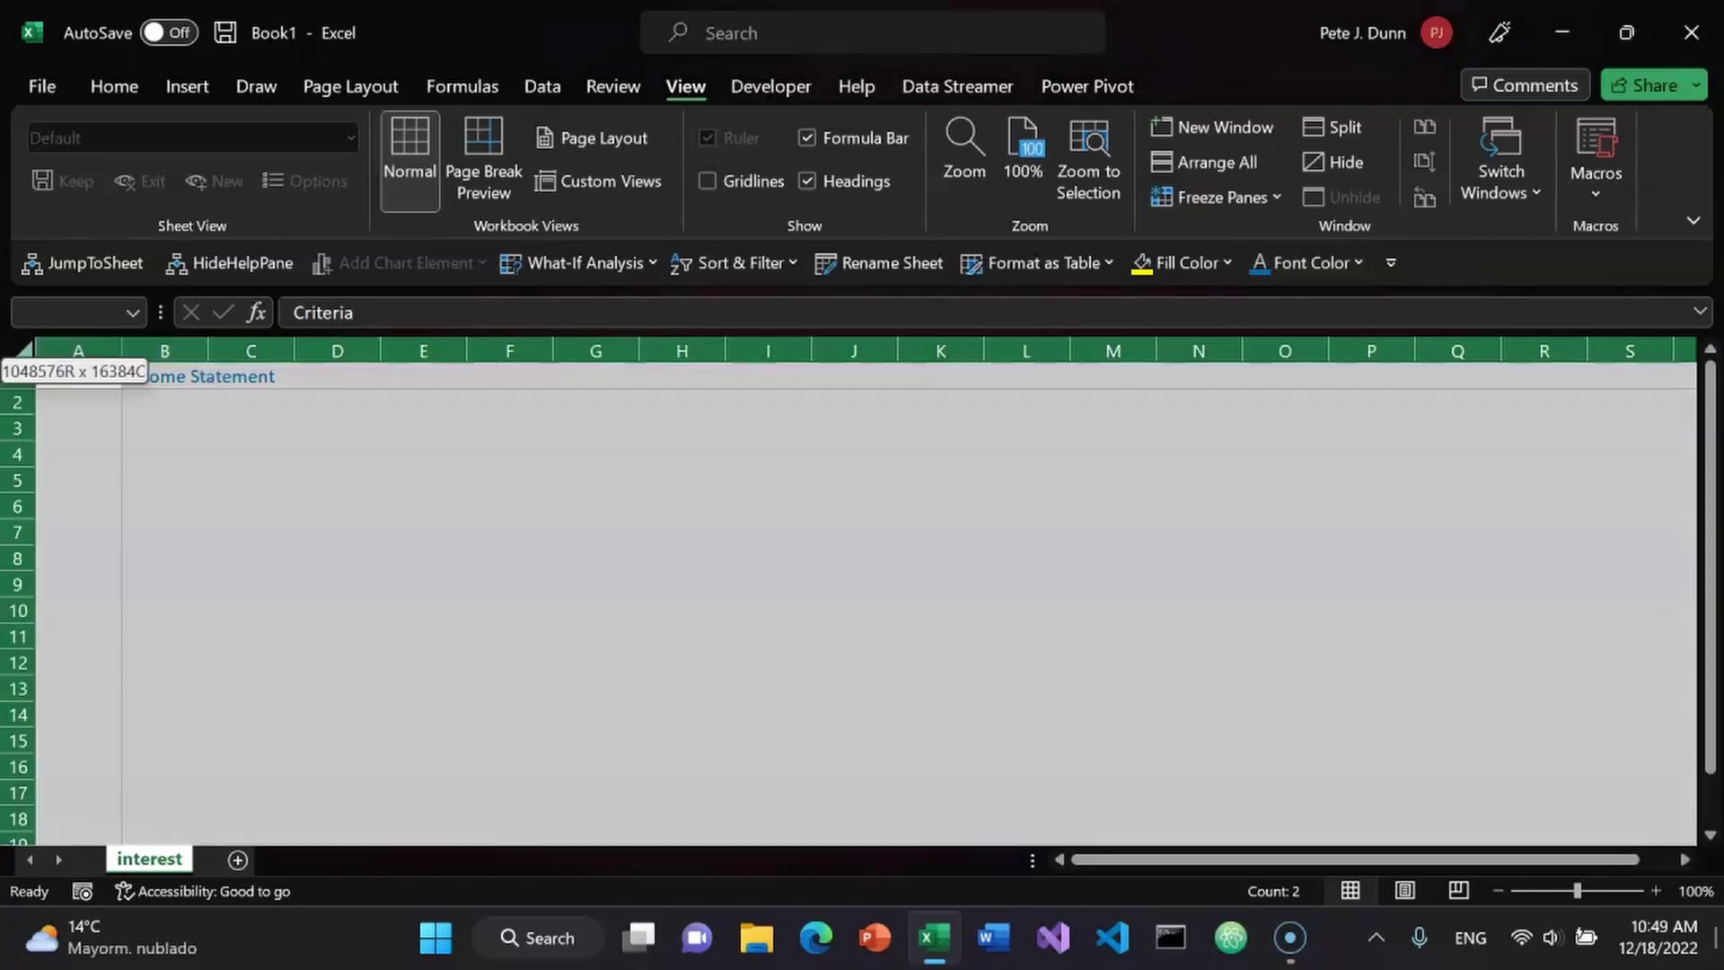
pyautogui.hotkey('alt', 'o')
pyautogui.press('c')
pyautogui.press('a')
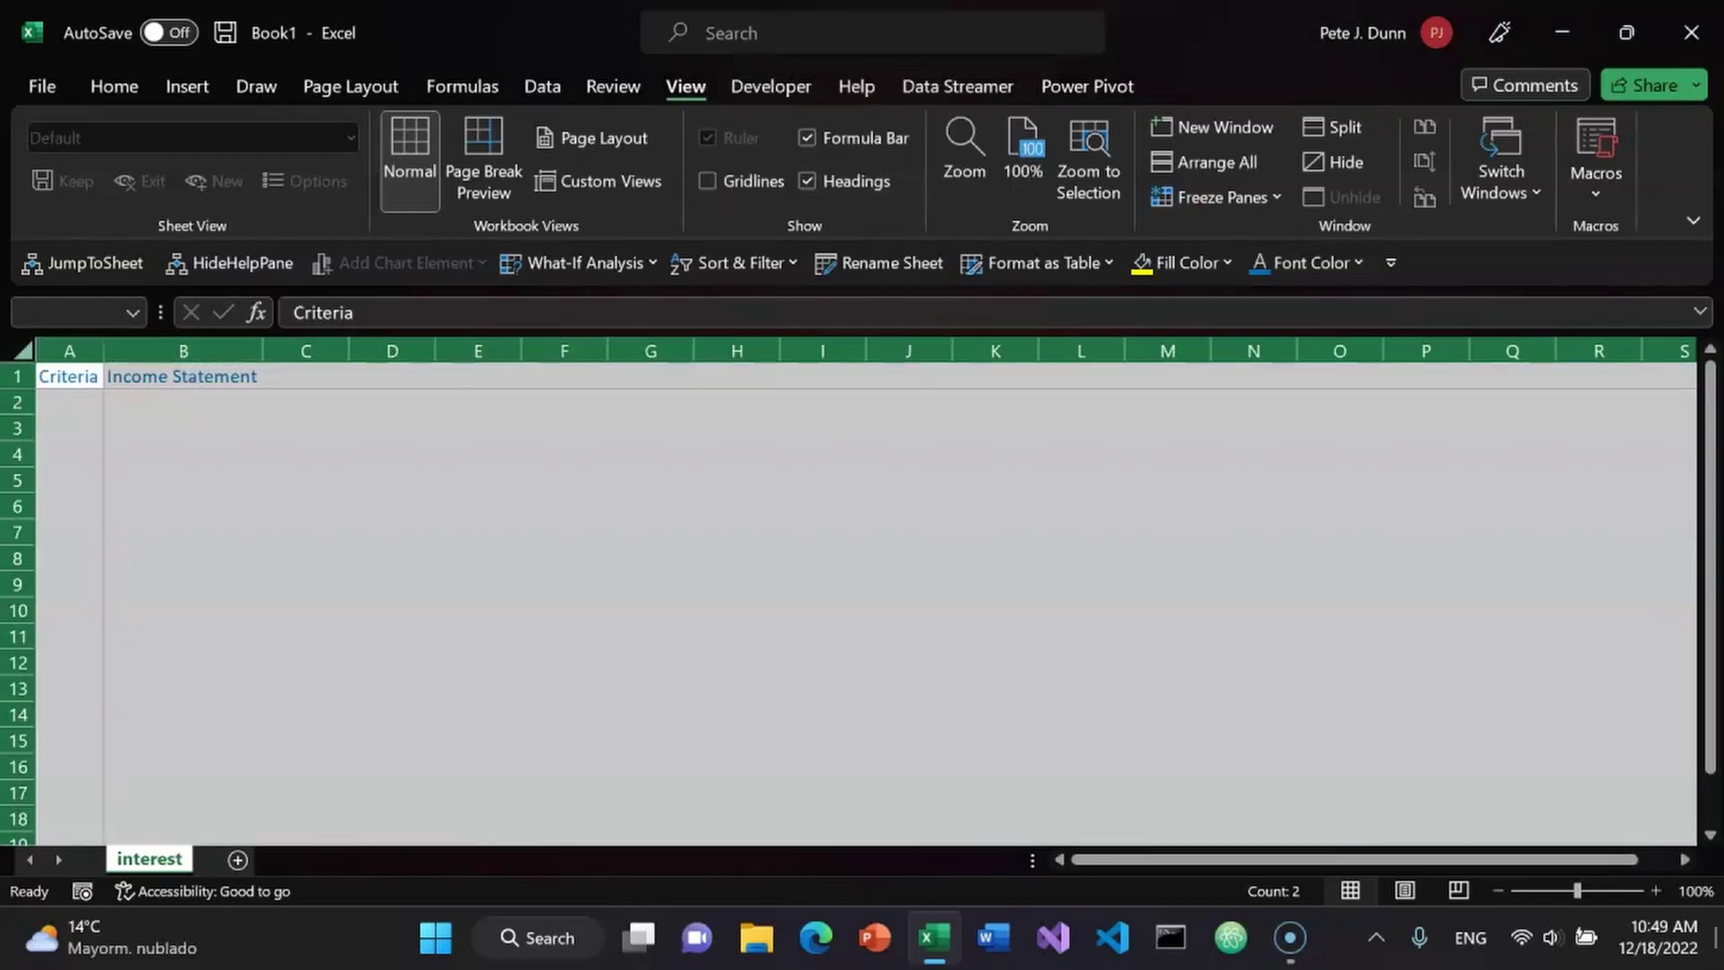
pyautogui.press('Right')
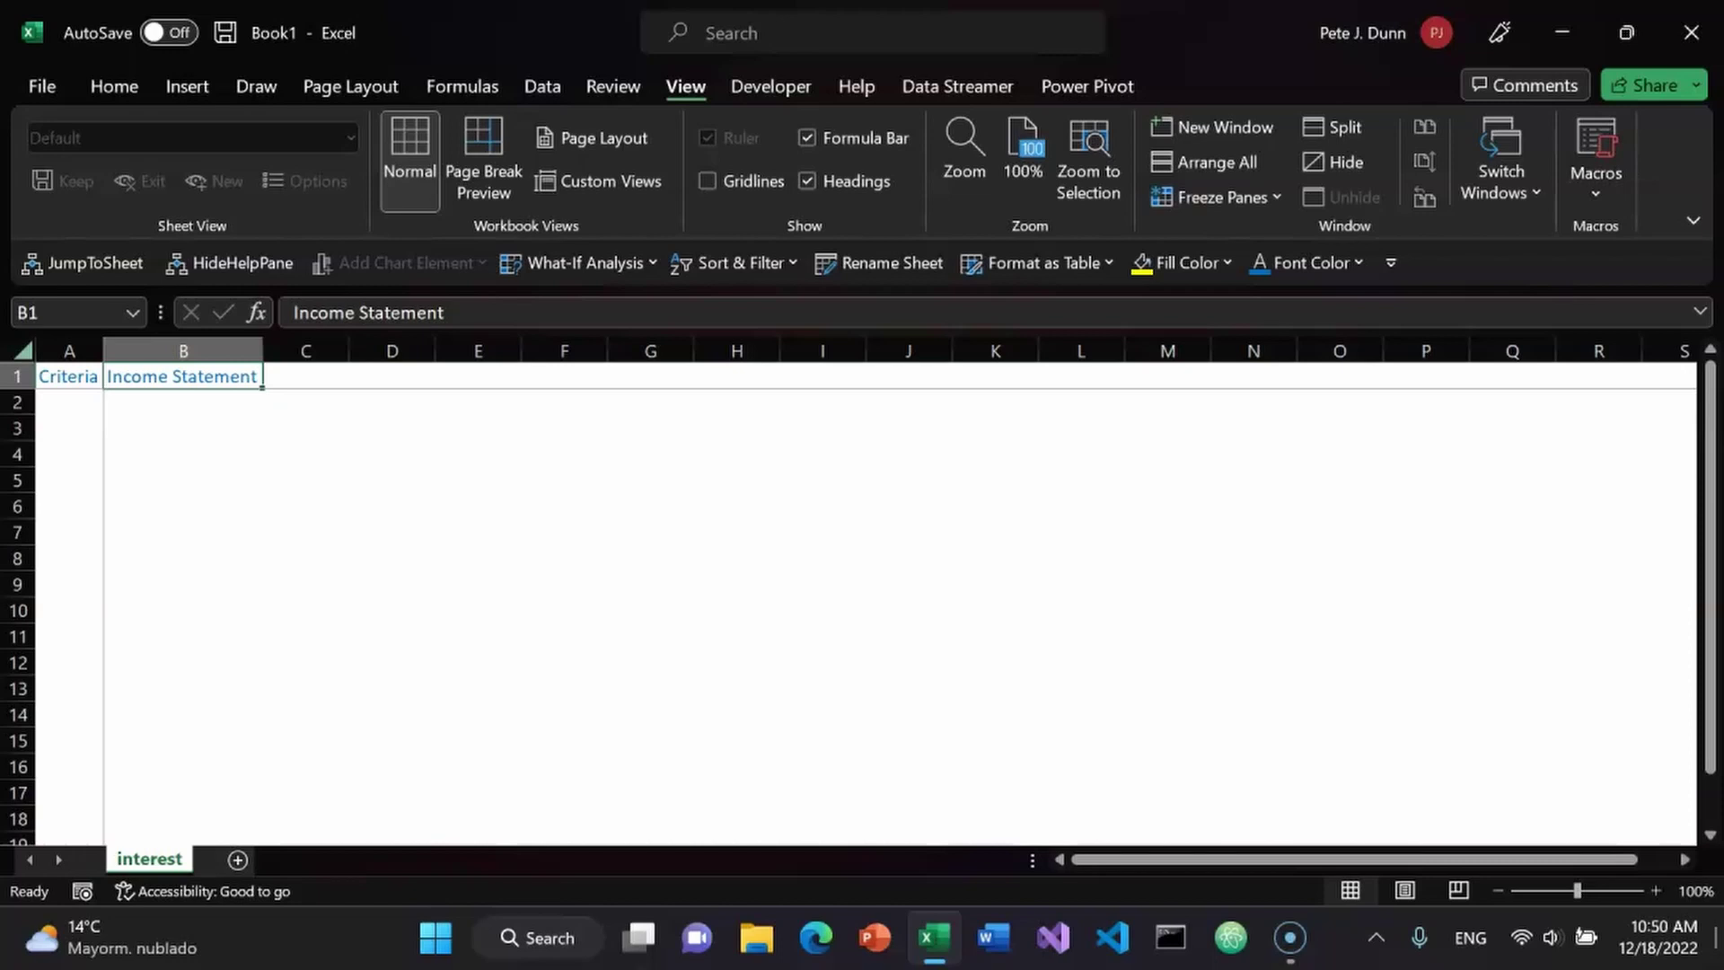
pyautogui.hotkey('ctrl', 'a')
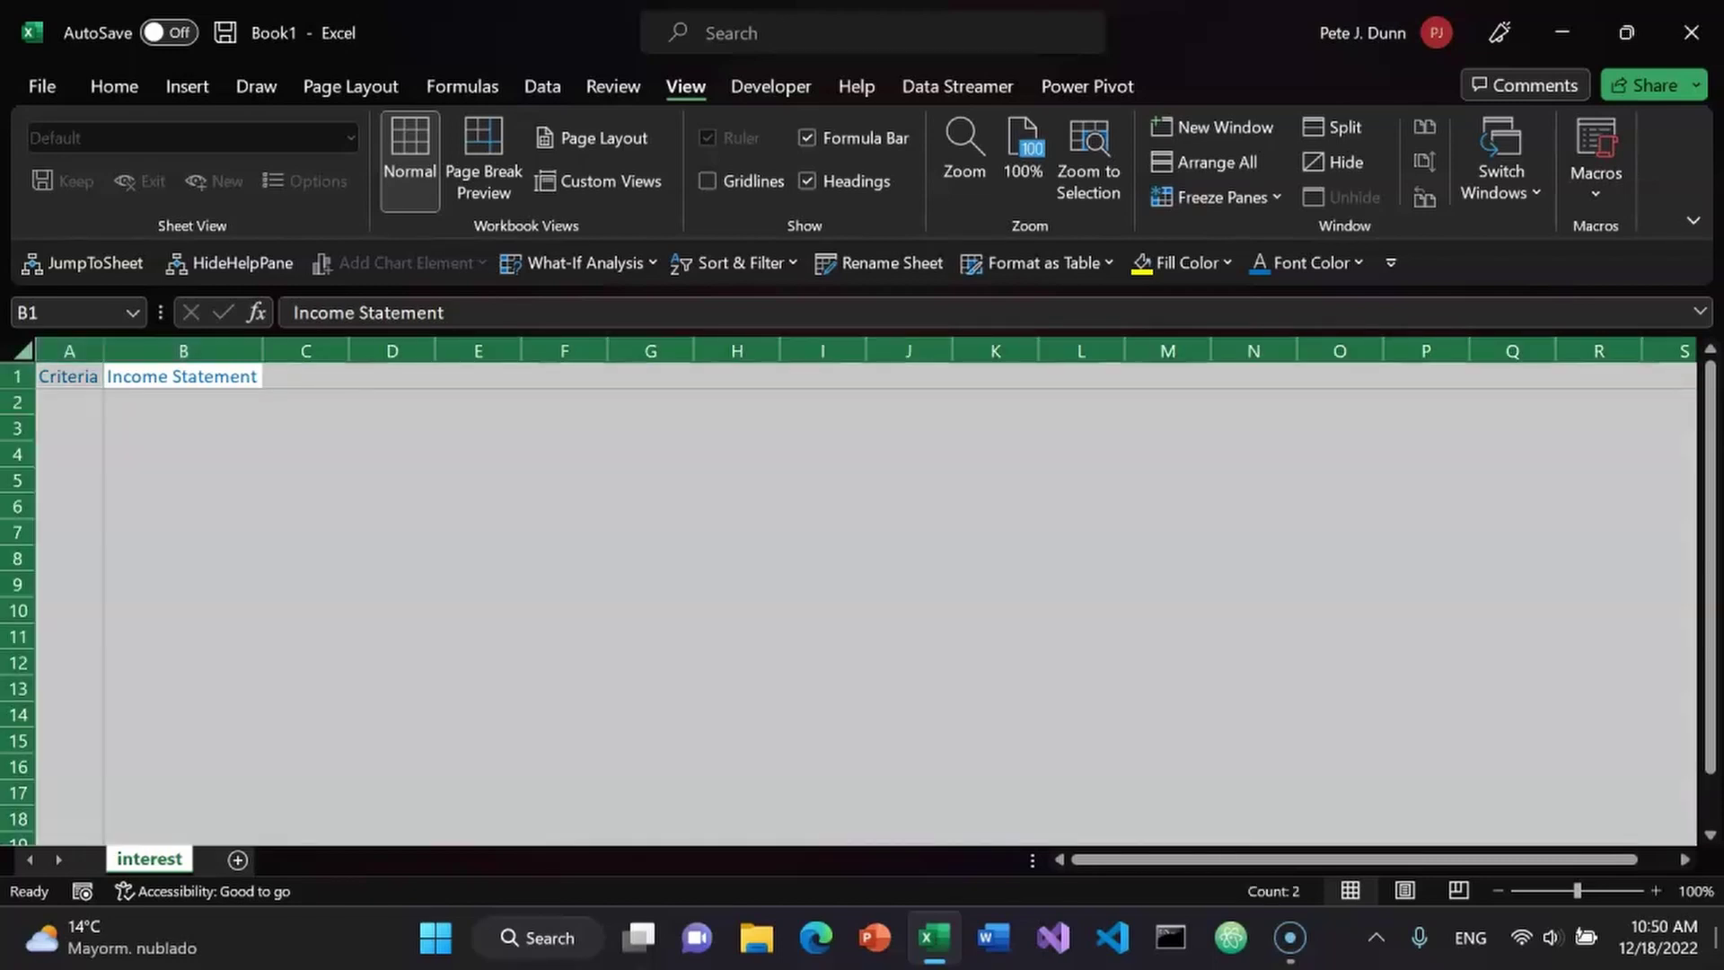
pyautogui.press('Left')
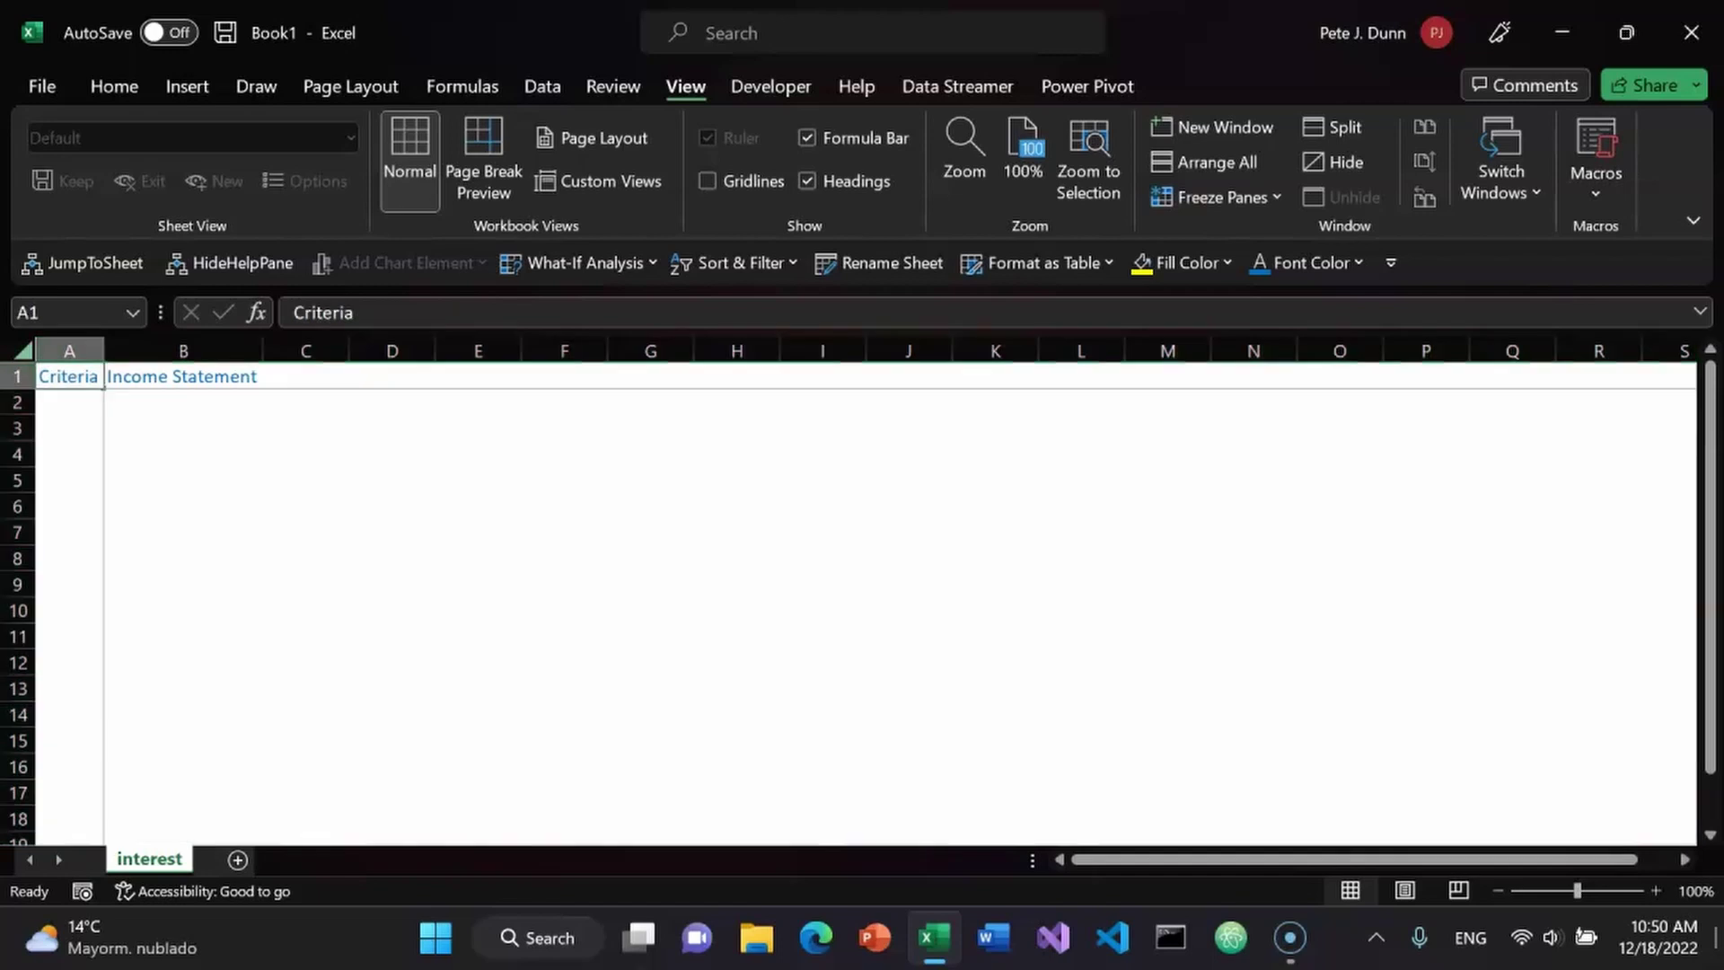
# Set the width of column C to 1 to make it a narrow spacer.
pyautogui.press('Down')
pyautogui.press('Right')
pyautogui.press('Right')
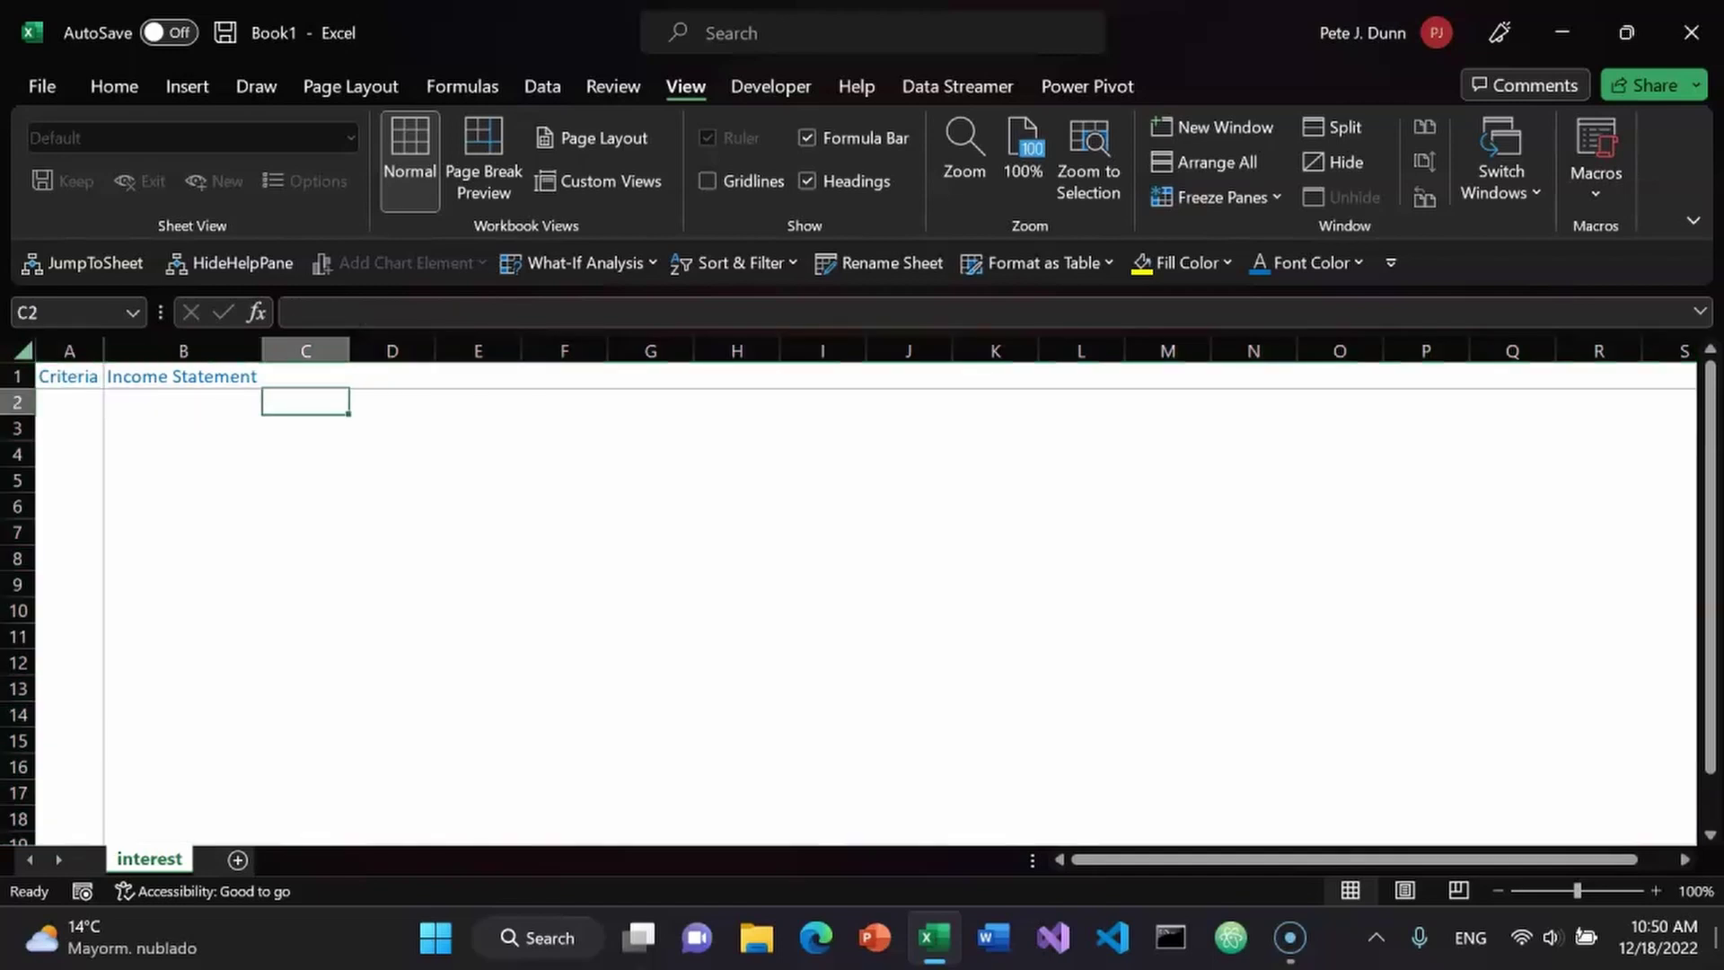
pyautogui.hotkey('ctrl', 'space')
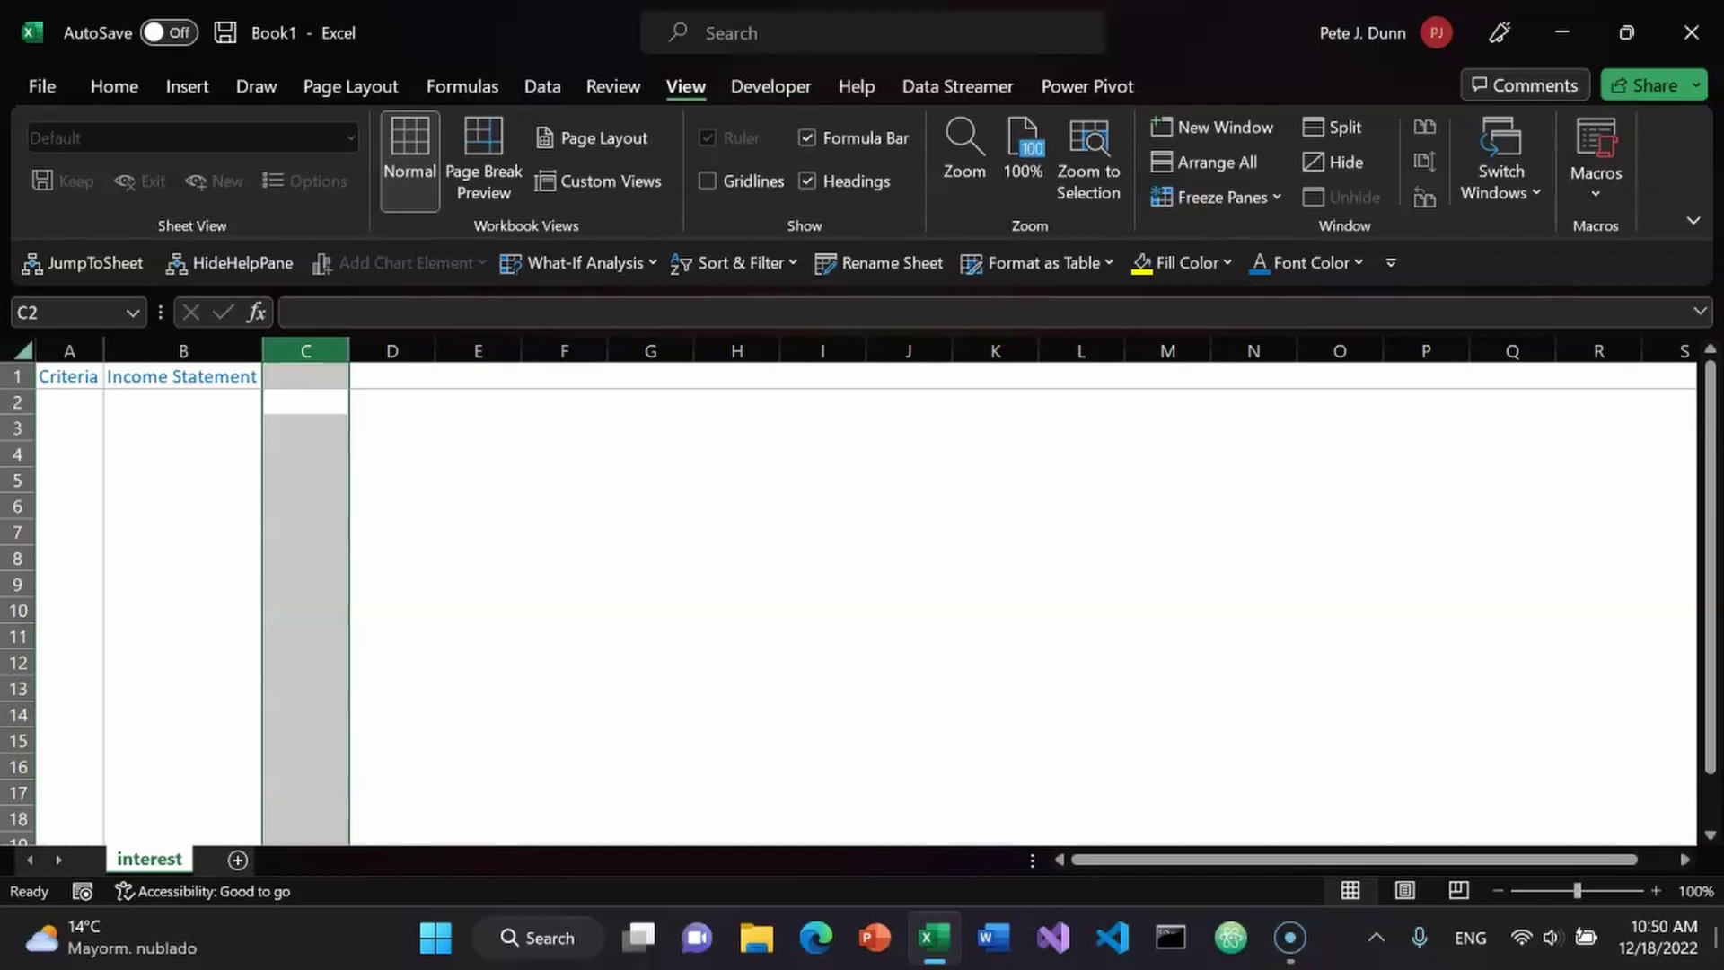
pyautogui.hotkey('alt', 'o')
pyautogui.press('c')
pyautogui.press('w')
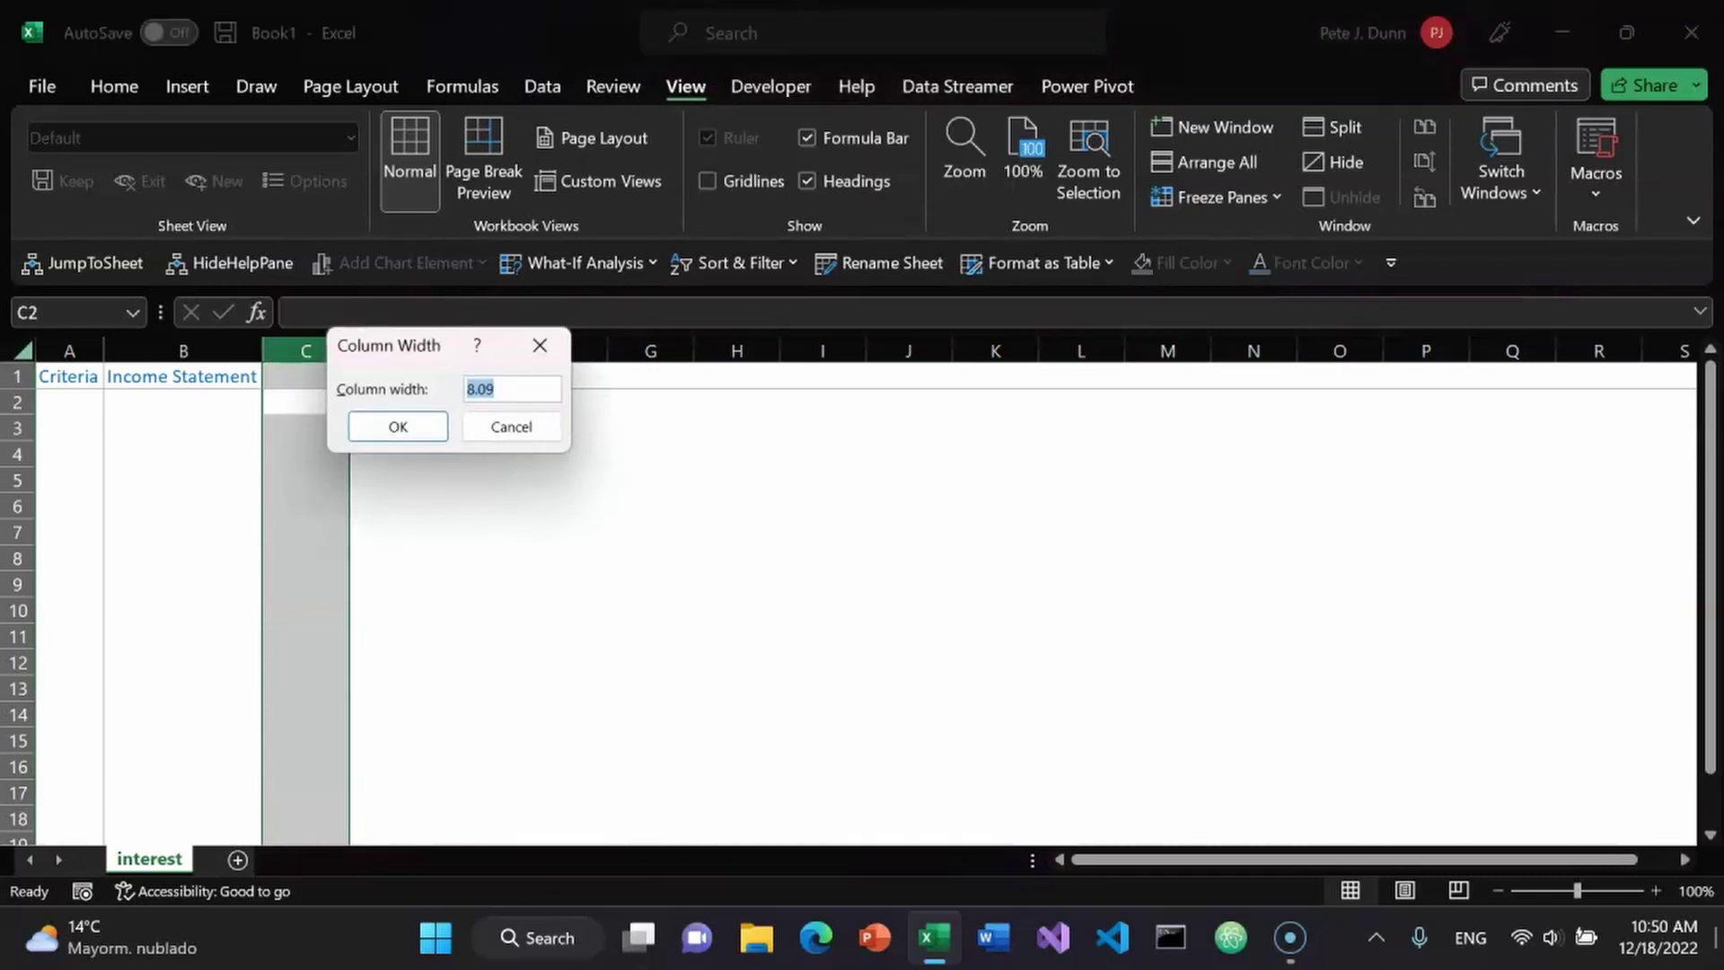
pyautogui.write('1')
pyautogui.press('Return')
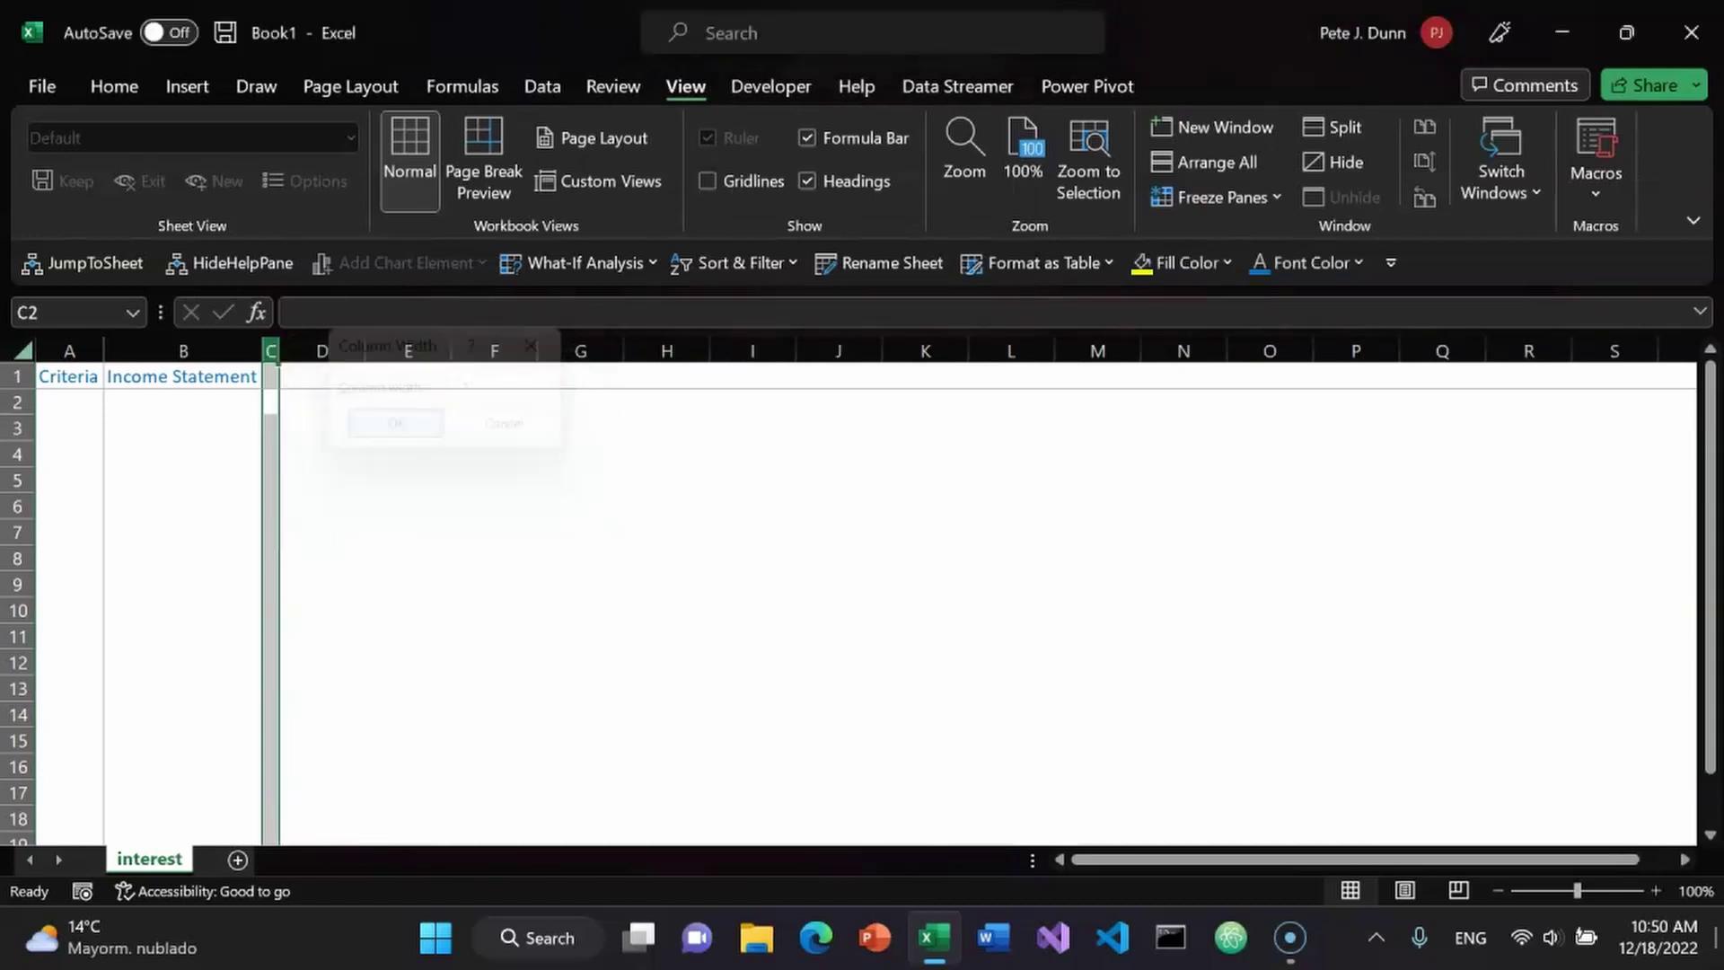
# Enter the formula =$A$1 in D1 to repeat the first header with an absolute reference.
pyautogui.press('Right')
pyautogui.press('Up')
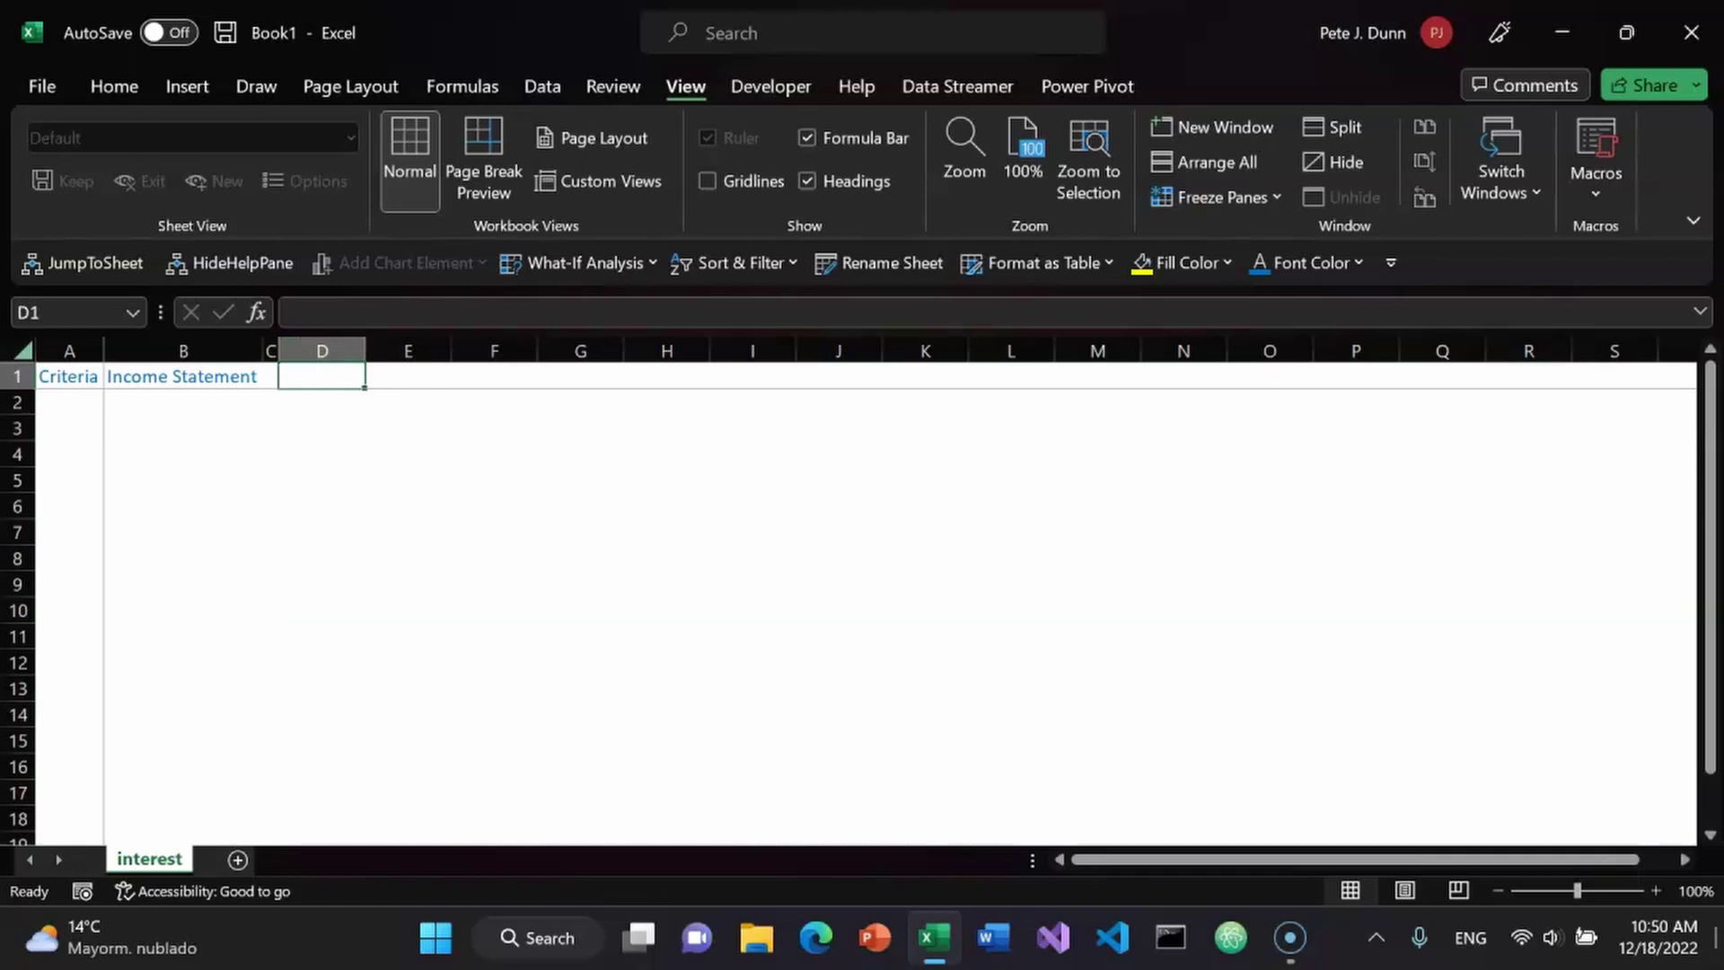
pyautogui.write('=')
pyautogui.press('Left')
pyautogui.press('Left')
pyautogui.press('Left')
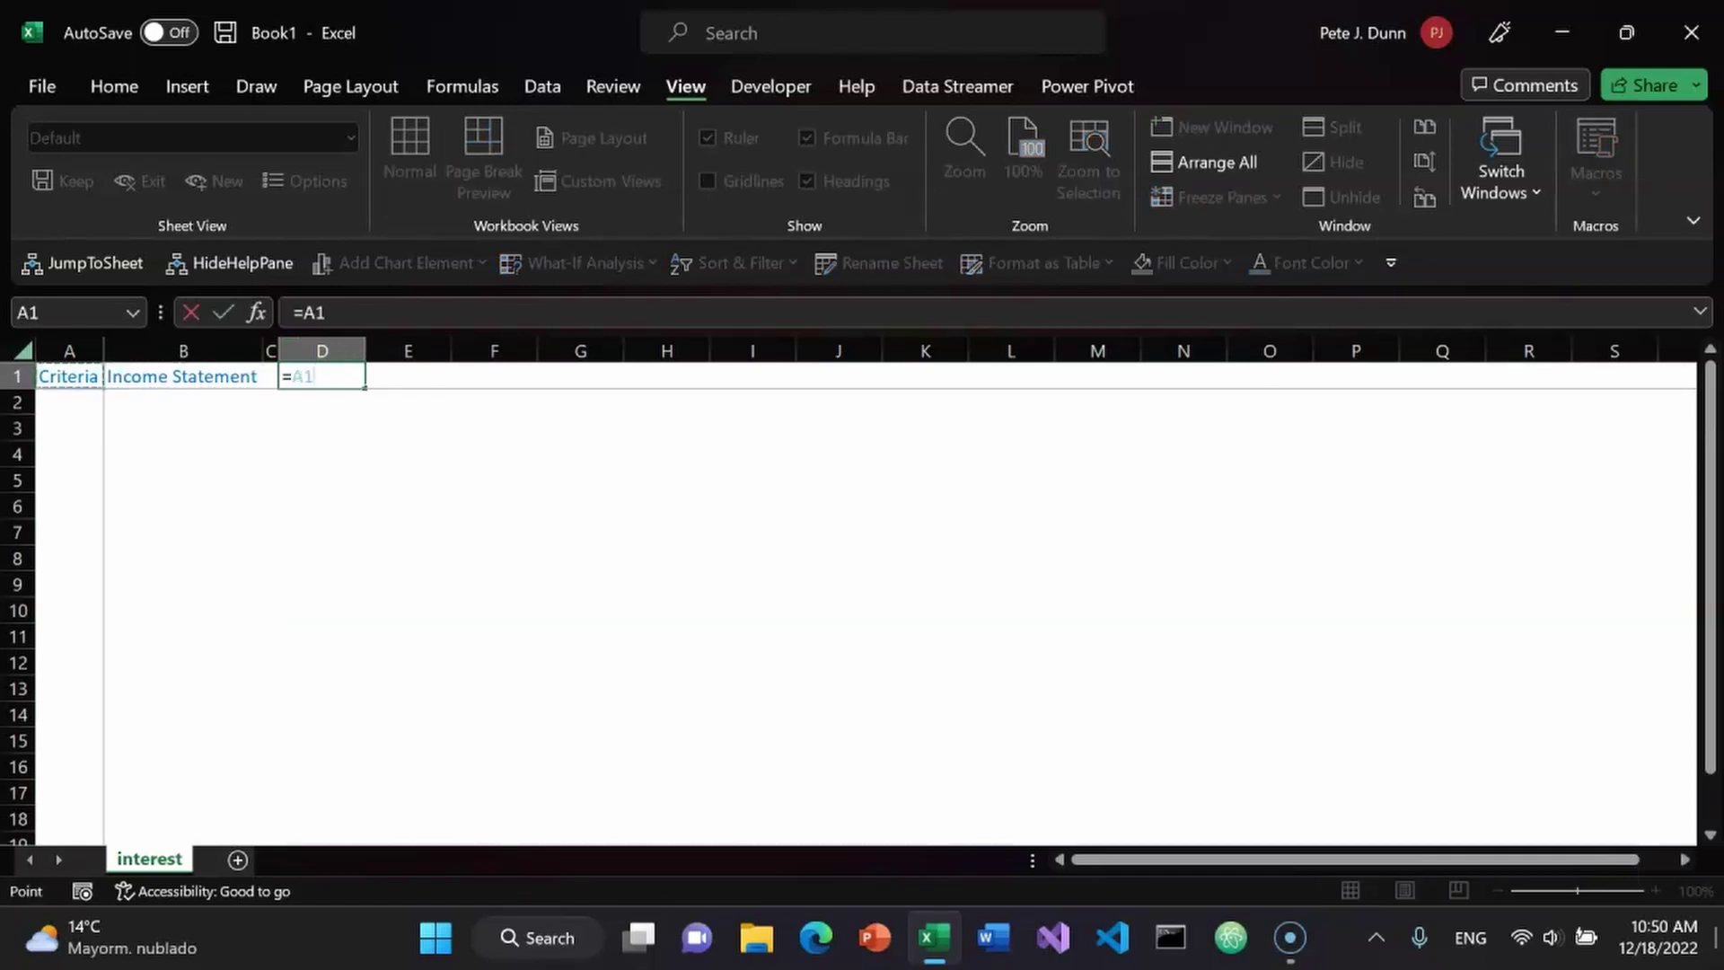
pyautogui.press('F4')
pyautogui.press('Return')
pyautogui.press('Up')
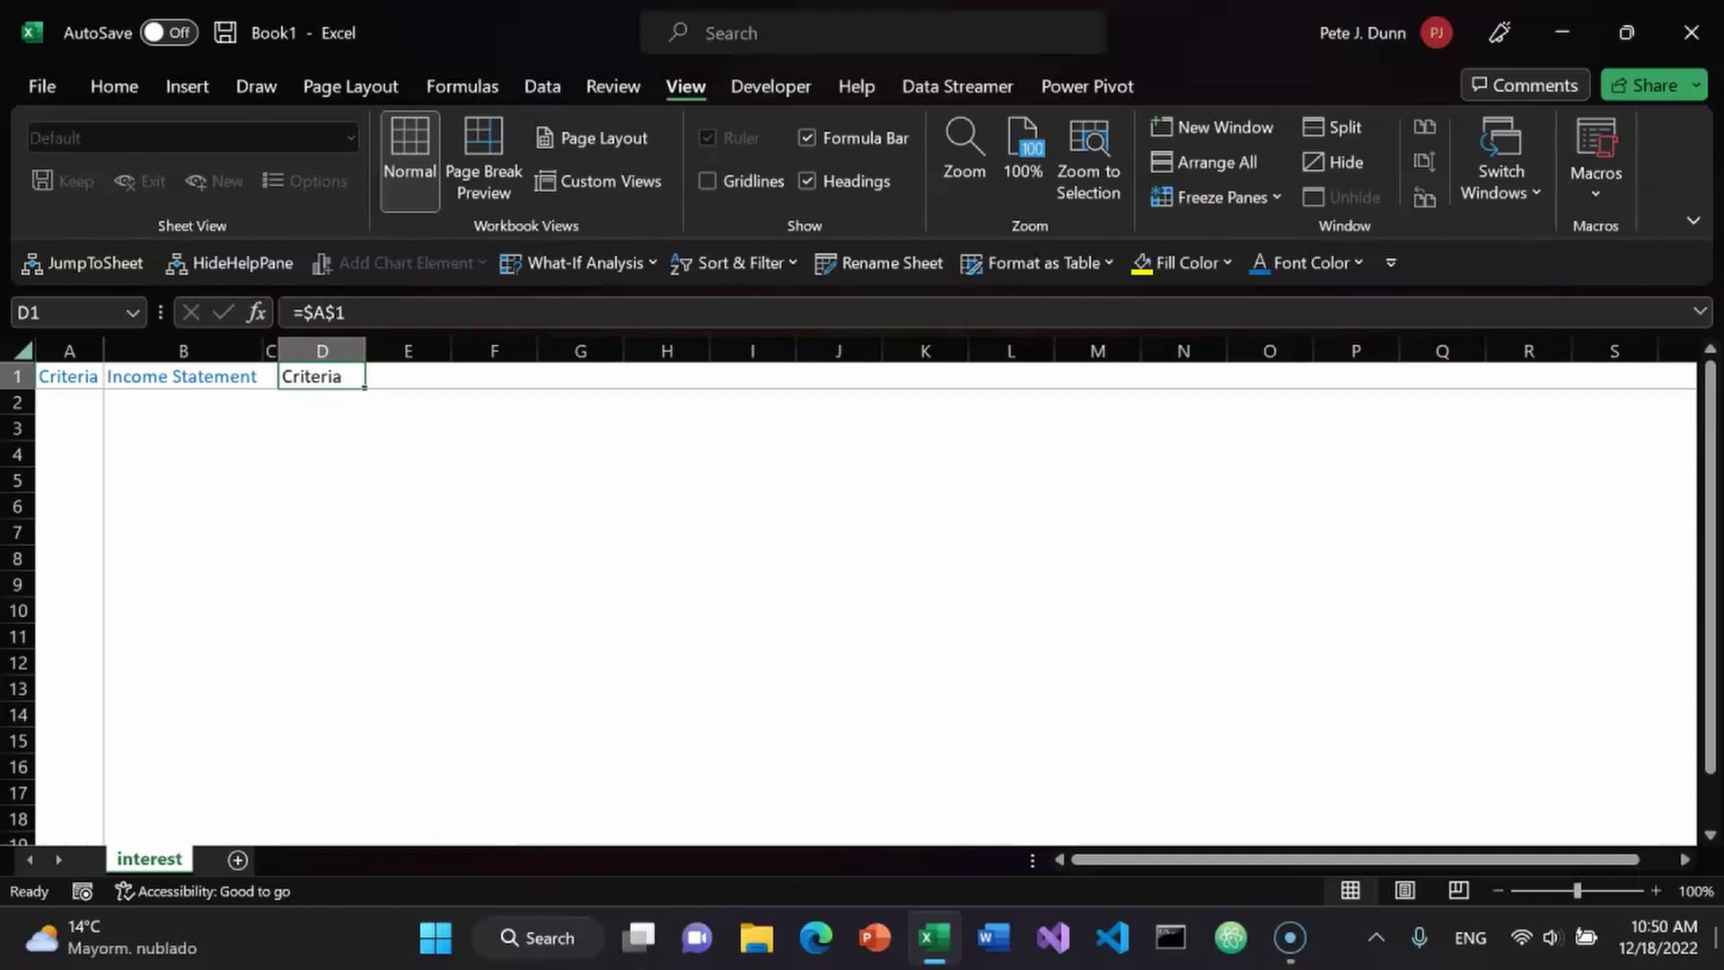
# Enter the header "Cash Flow Statement" in E1.
pyautogui.click(409, 377)
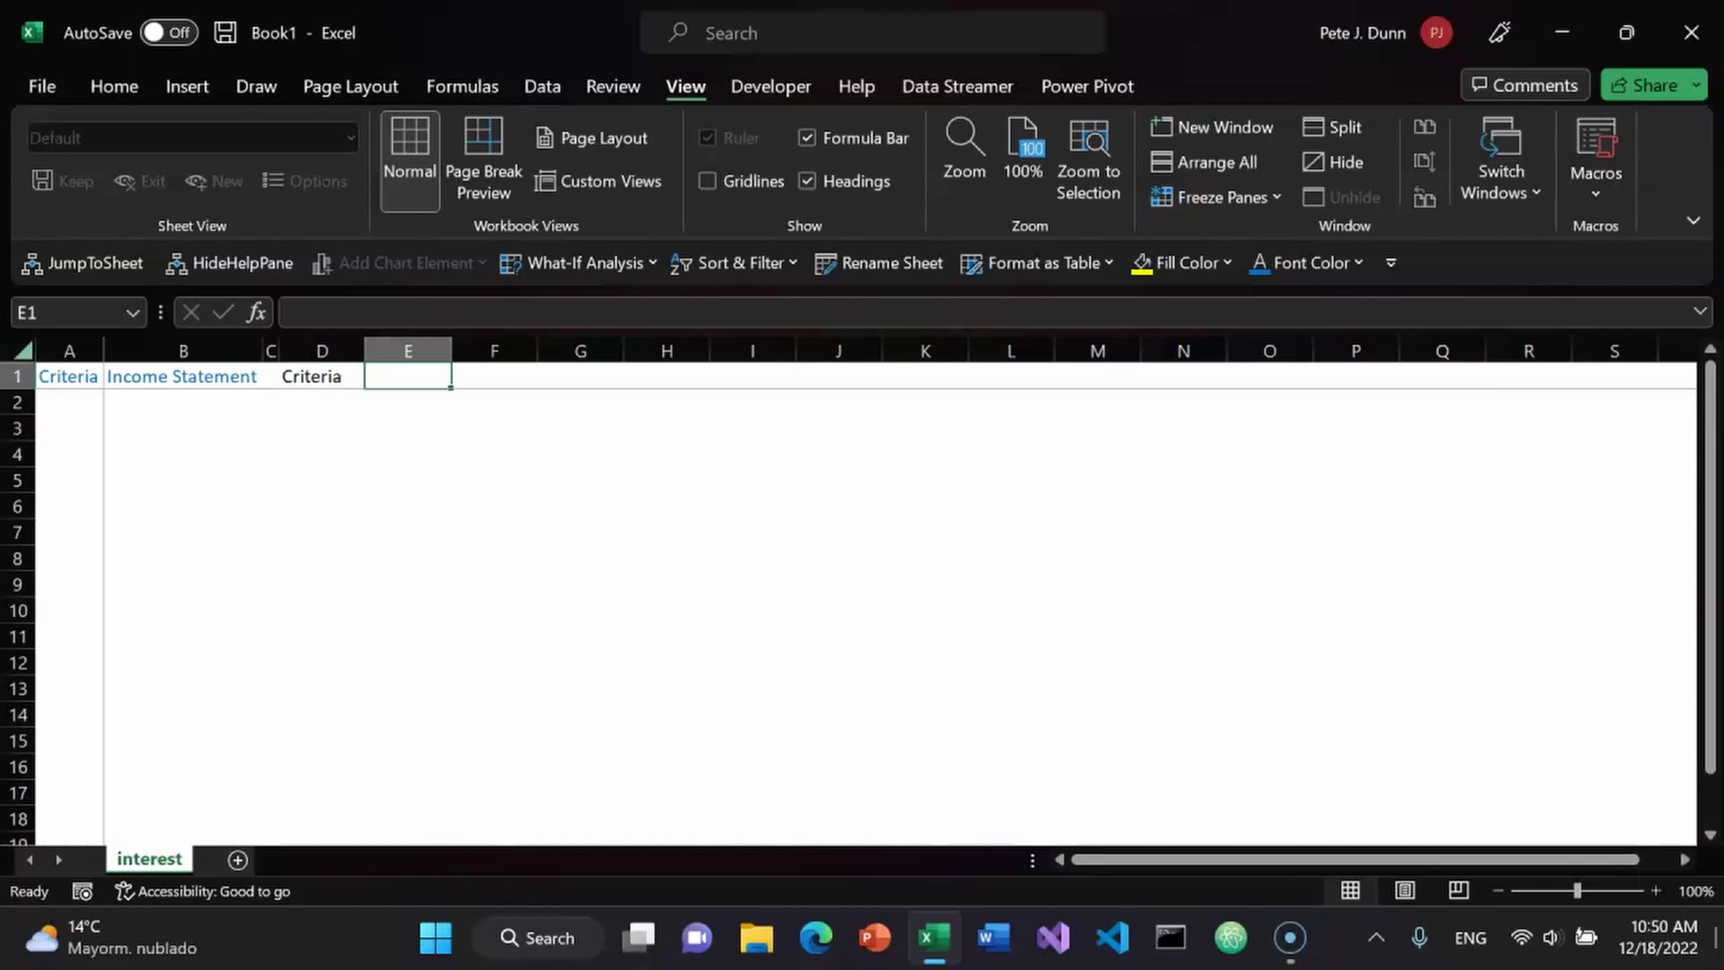
pyautogui.write('Cash')
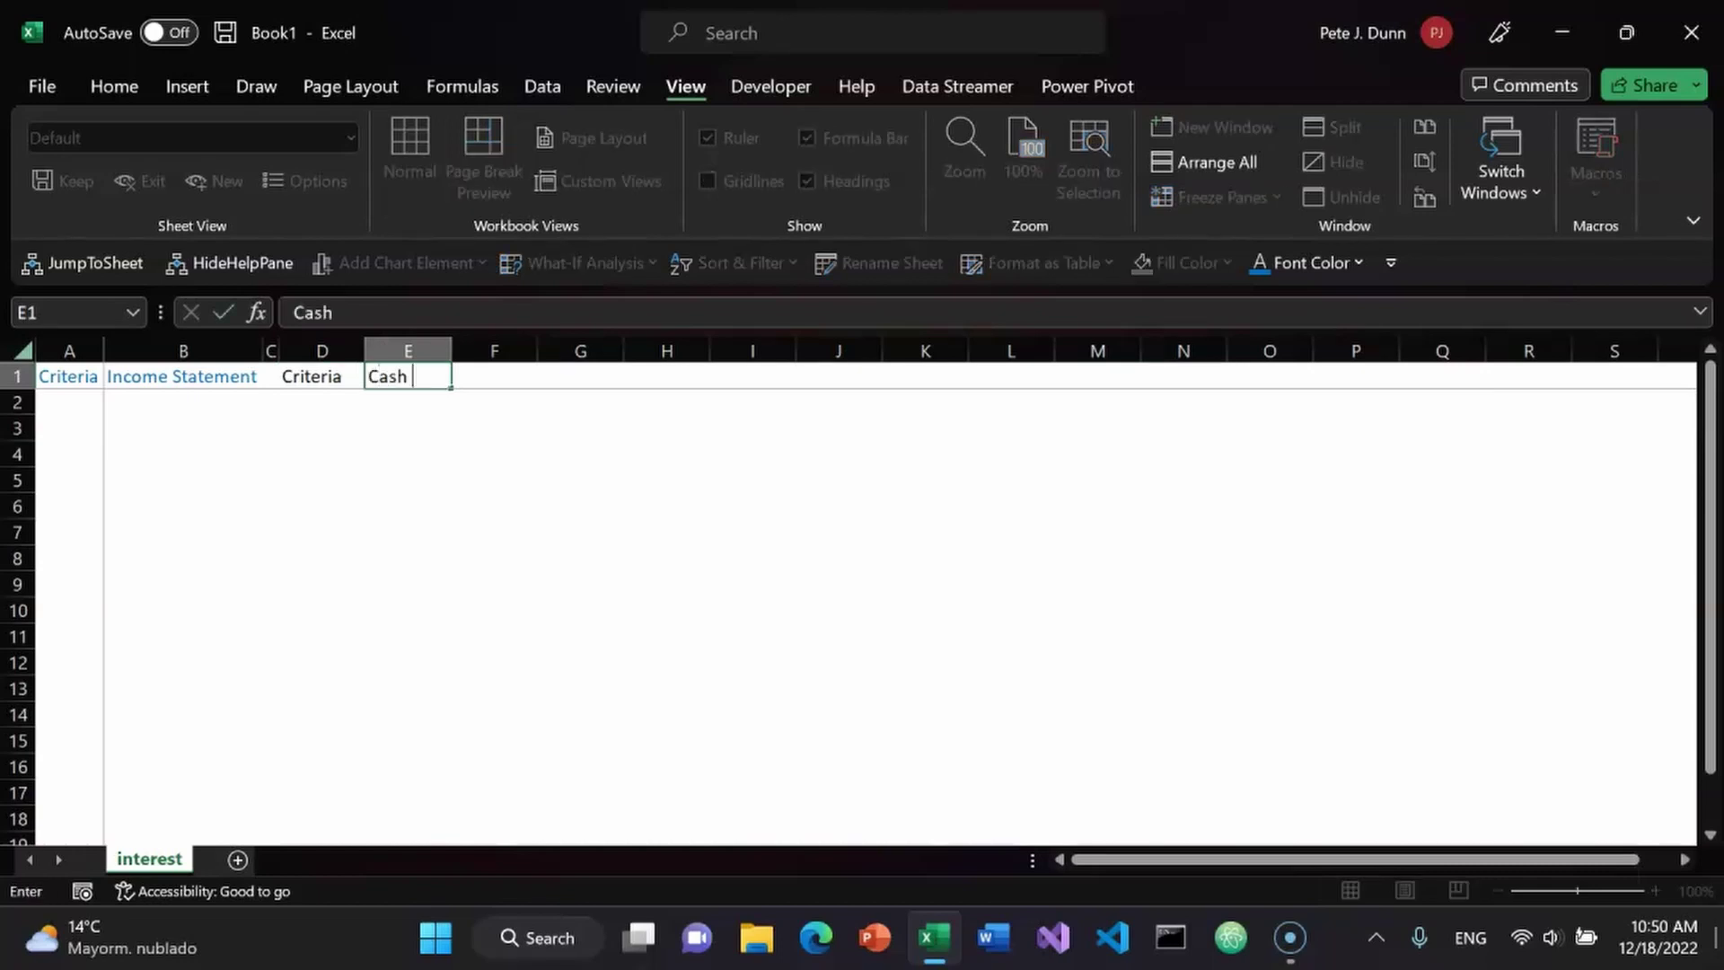
pyautogui.write(' Flow Statement')
pyautogui.hotkey('ctrl', 'Return')
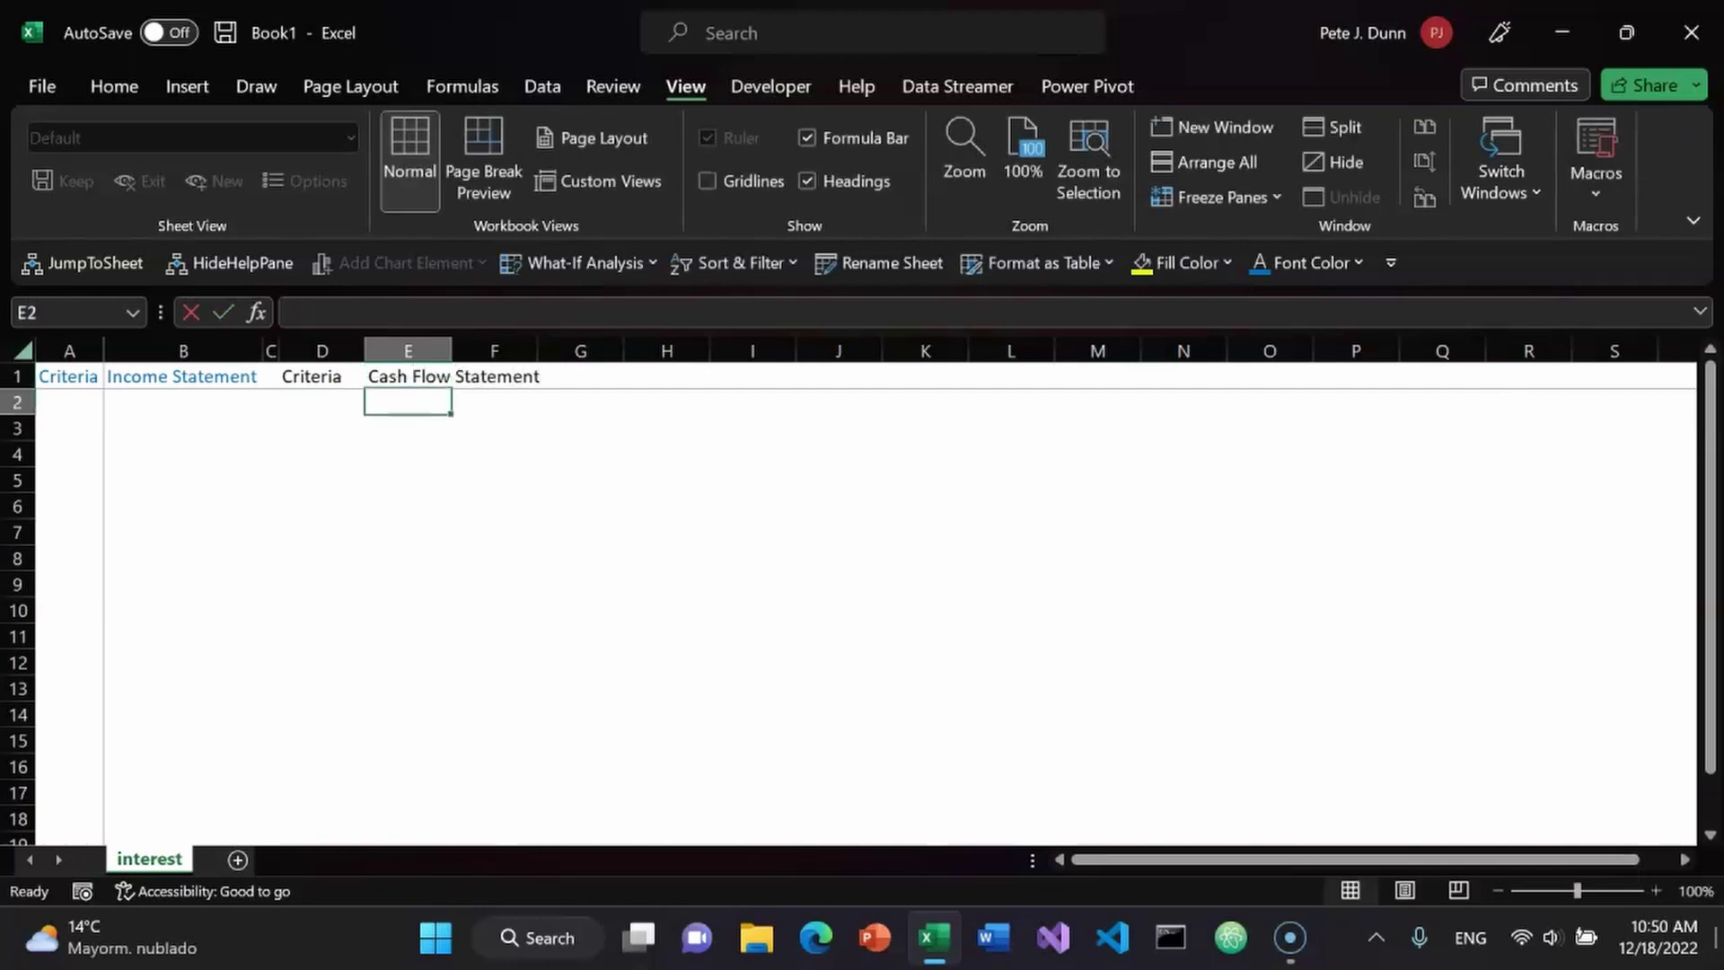
# Set the font colour of the header in E1 to the standard Blue.
pyautogui.hotkey('alt', '9')
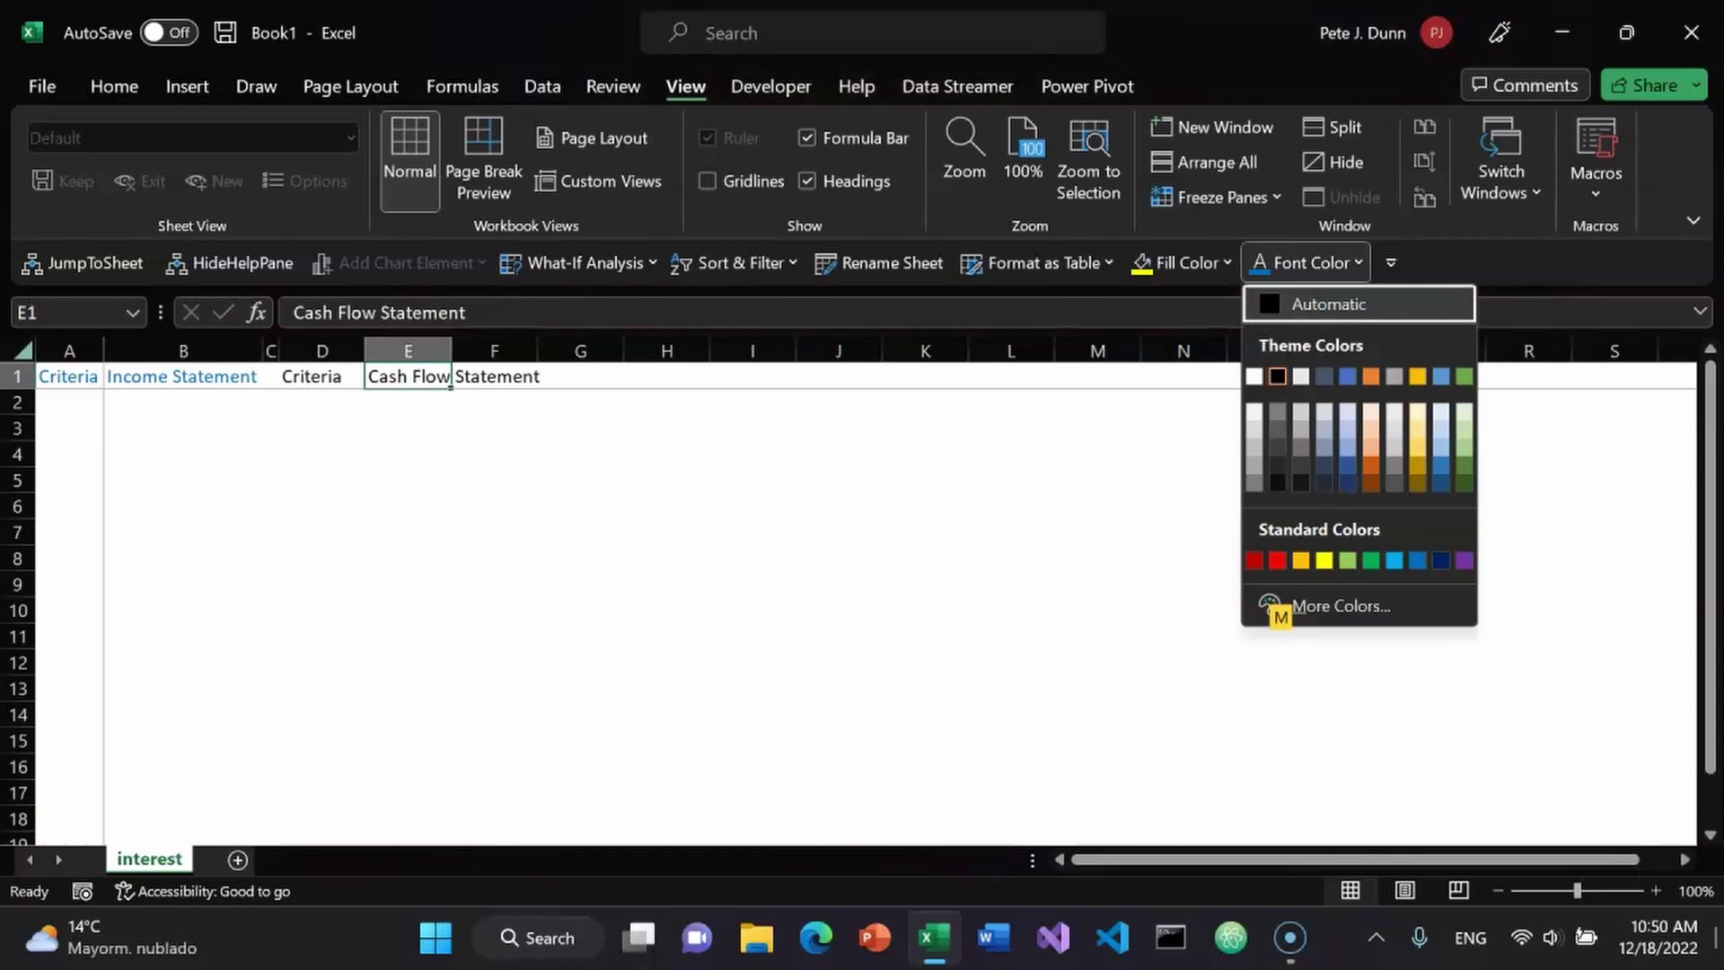
pyautogui.press('Left')
pyautogui.press('Left')
pyautogui.press('Left')
pyautogui.press('Return')
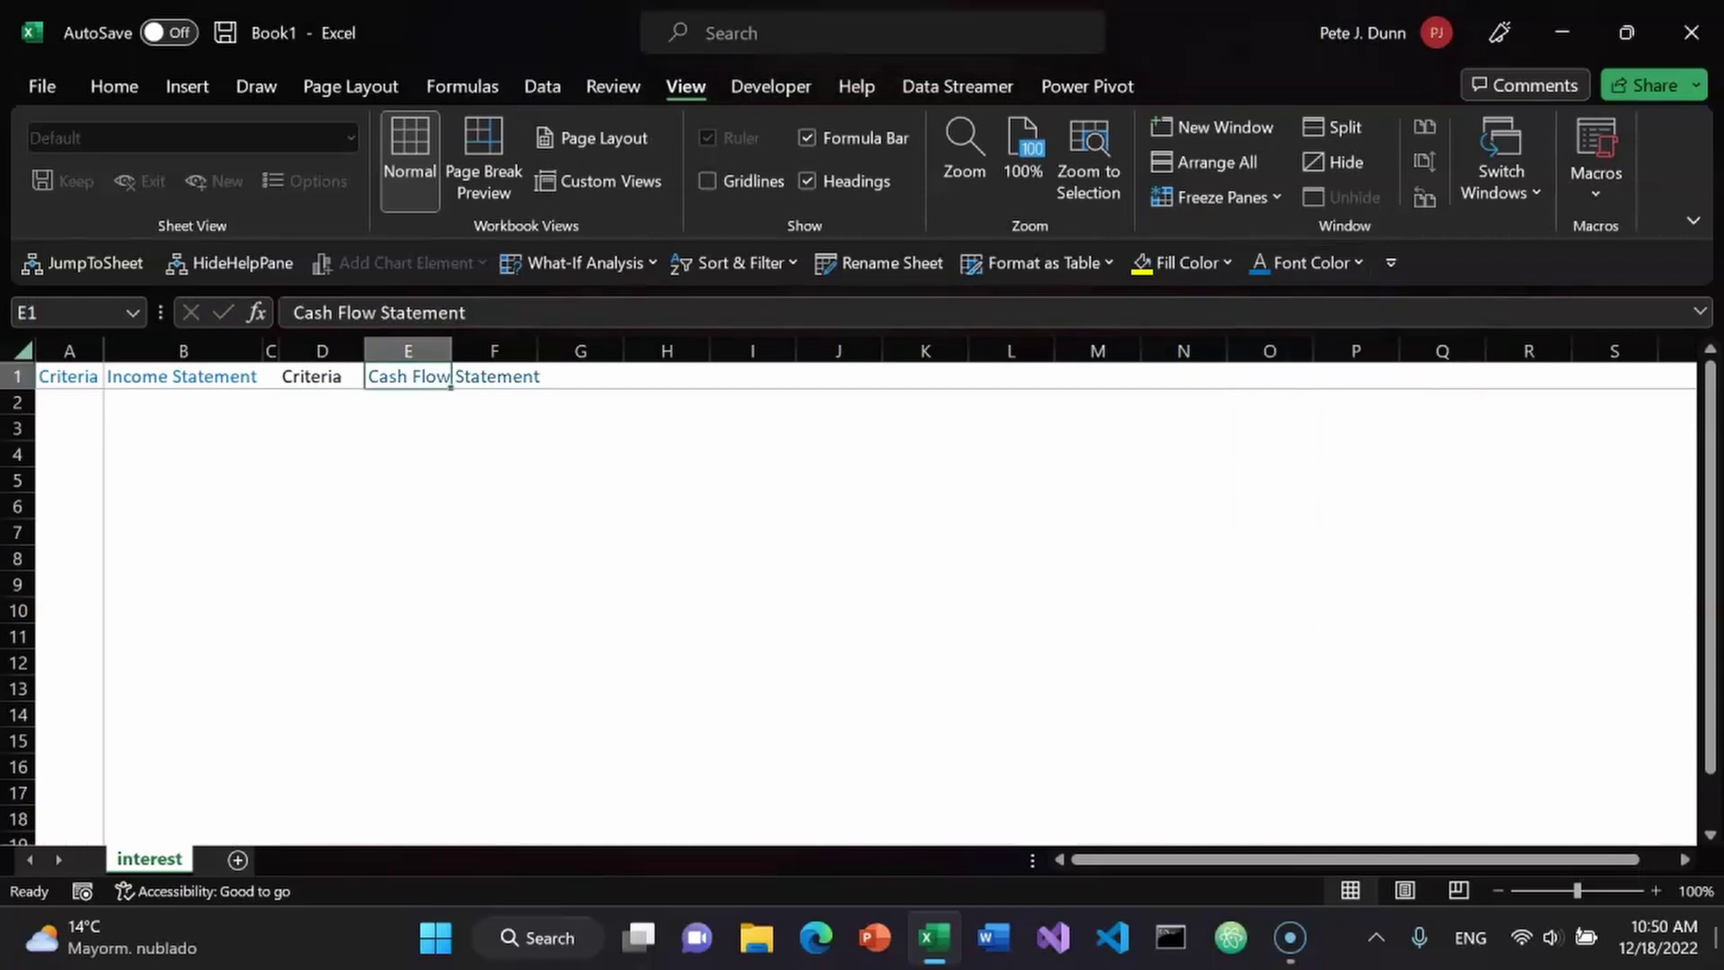
# AutoFit all column widths again so the header in E1 fits its column.
pyautogui.hotkey('ctrl', 'a')
pyautogui.hotkey('ctrl', 'a')
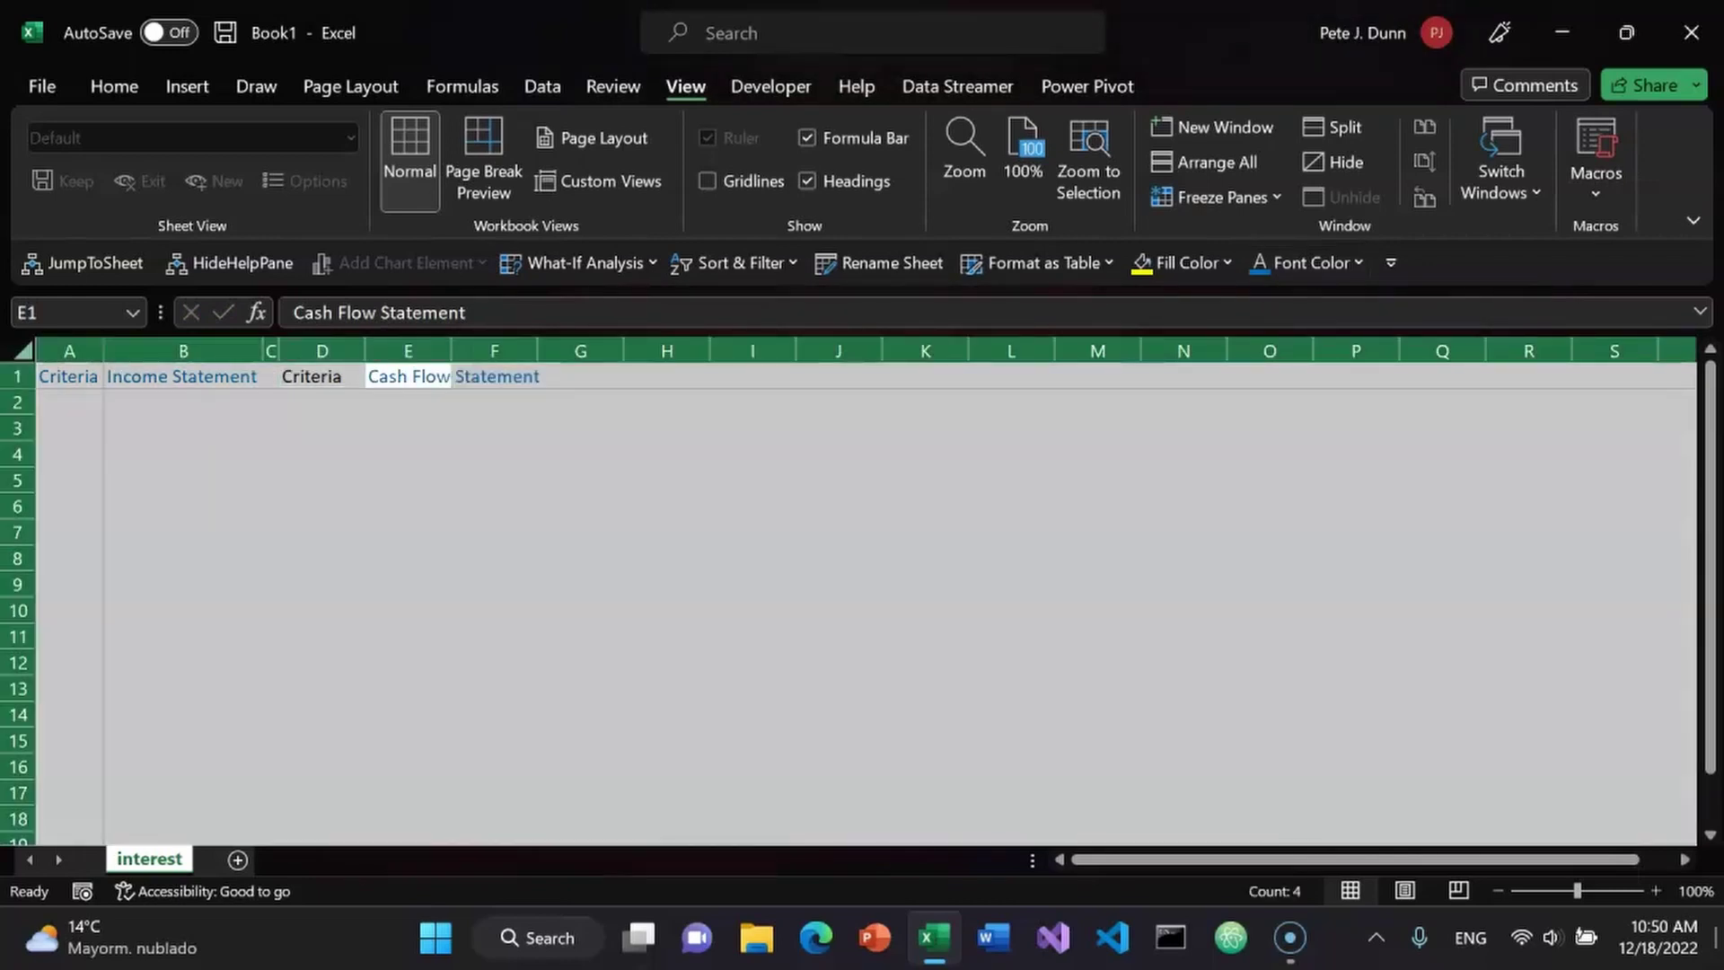
pyautogui.hotkey('alt', 'o')
pyautogui.press('c')
pyautogui.press('a')
pyautogui.press('Right')
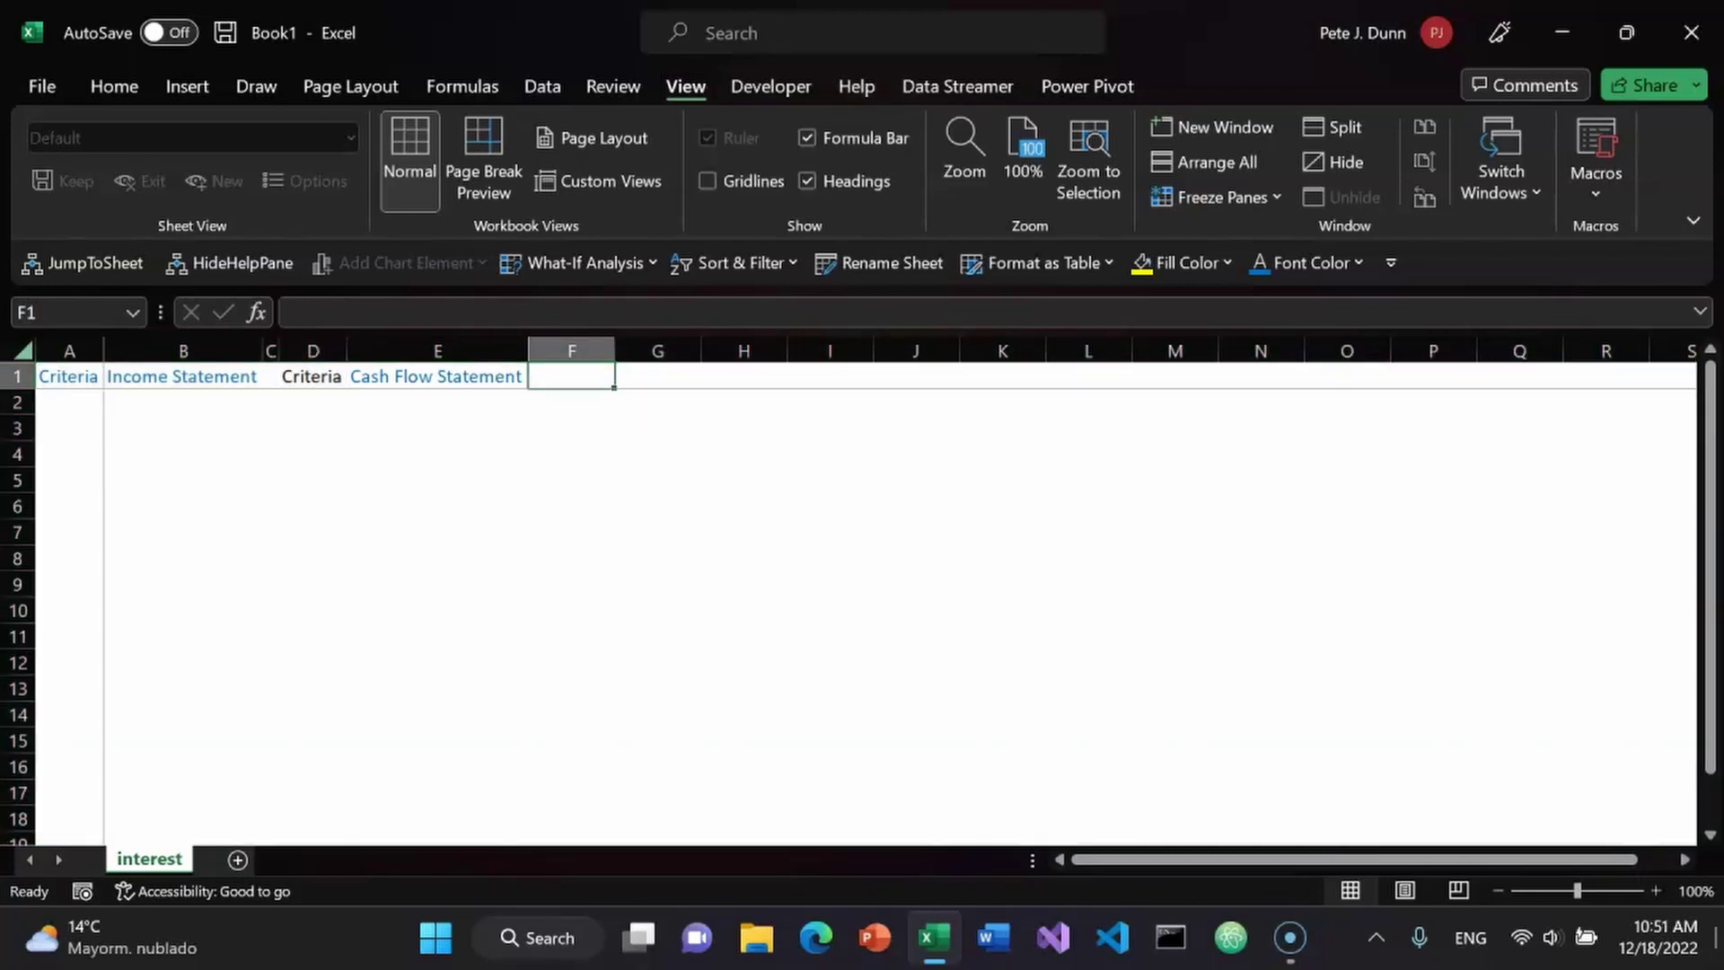
# Spell-check the worksheet, continuing the check from the beginning of the sheet.
pyautogui.press('F7')
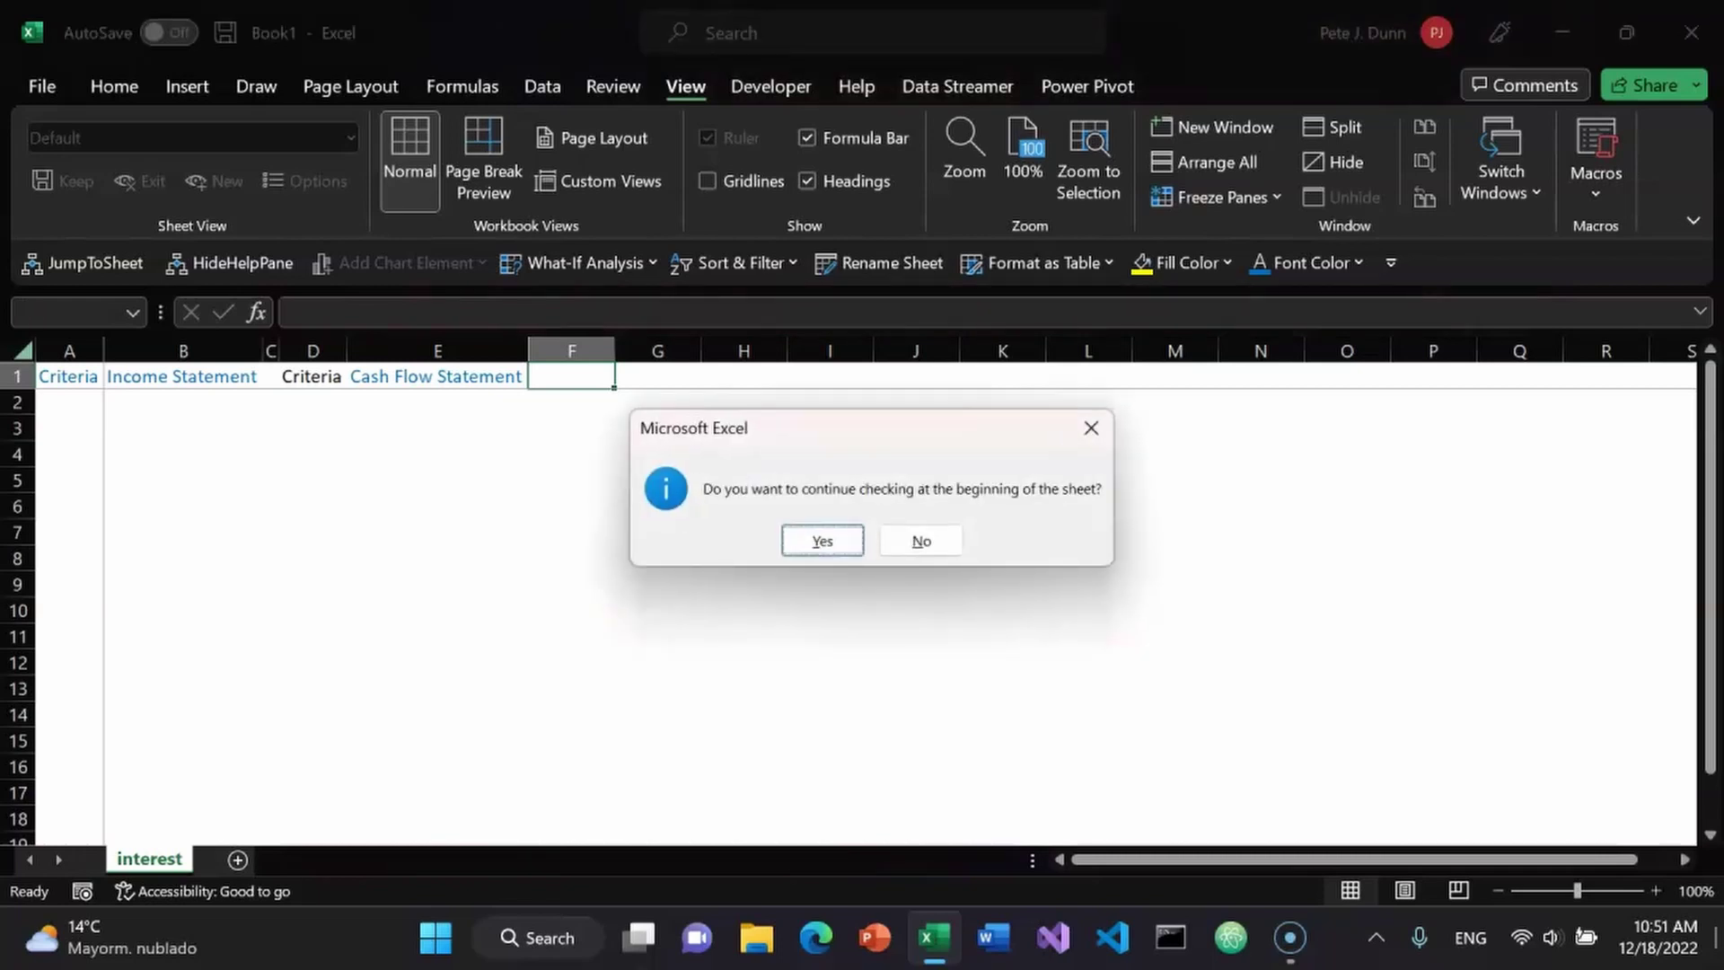
pyautogui.press('Return')
pyautogui.press('Return')
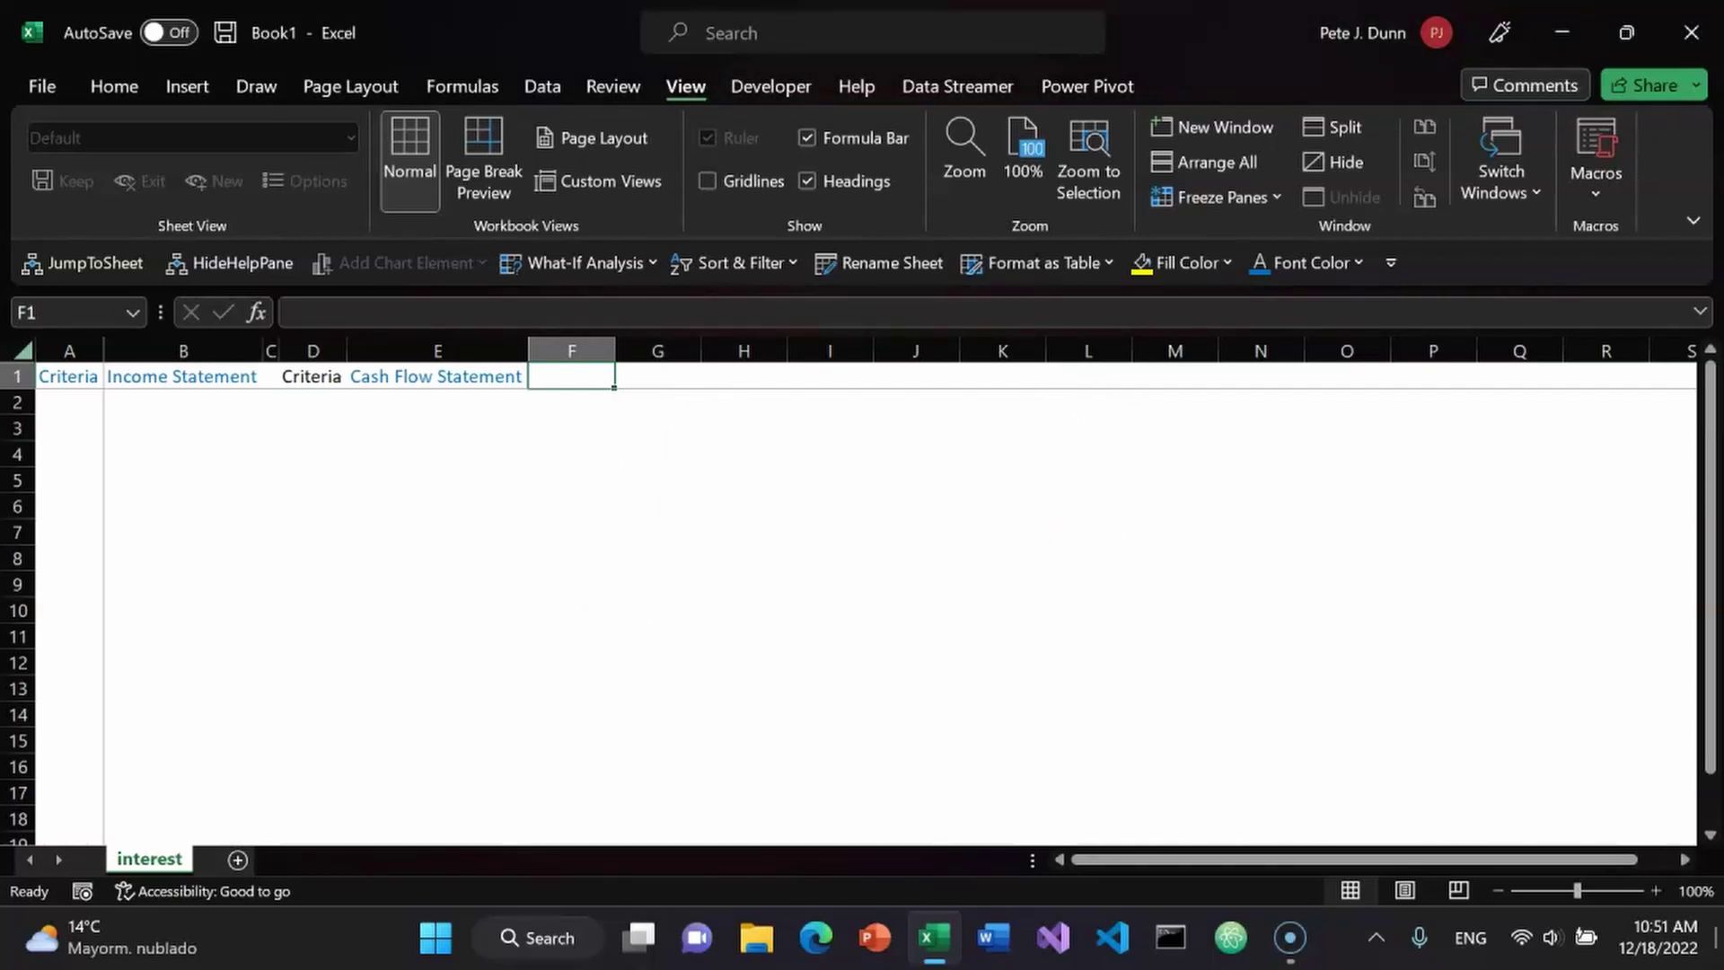
# Set the width of column F to 1 to make a narrow spacer after the cash flow header.
pyautogui.hotkey('ctrl', 'space')
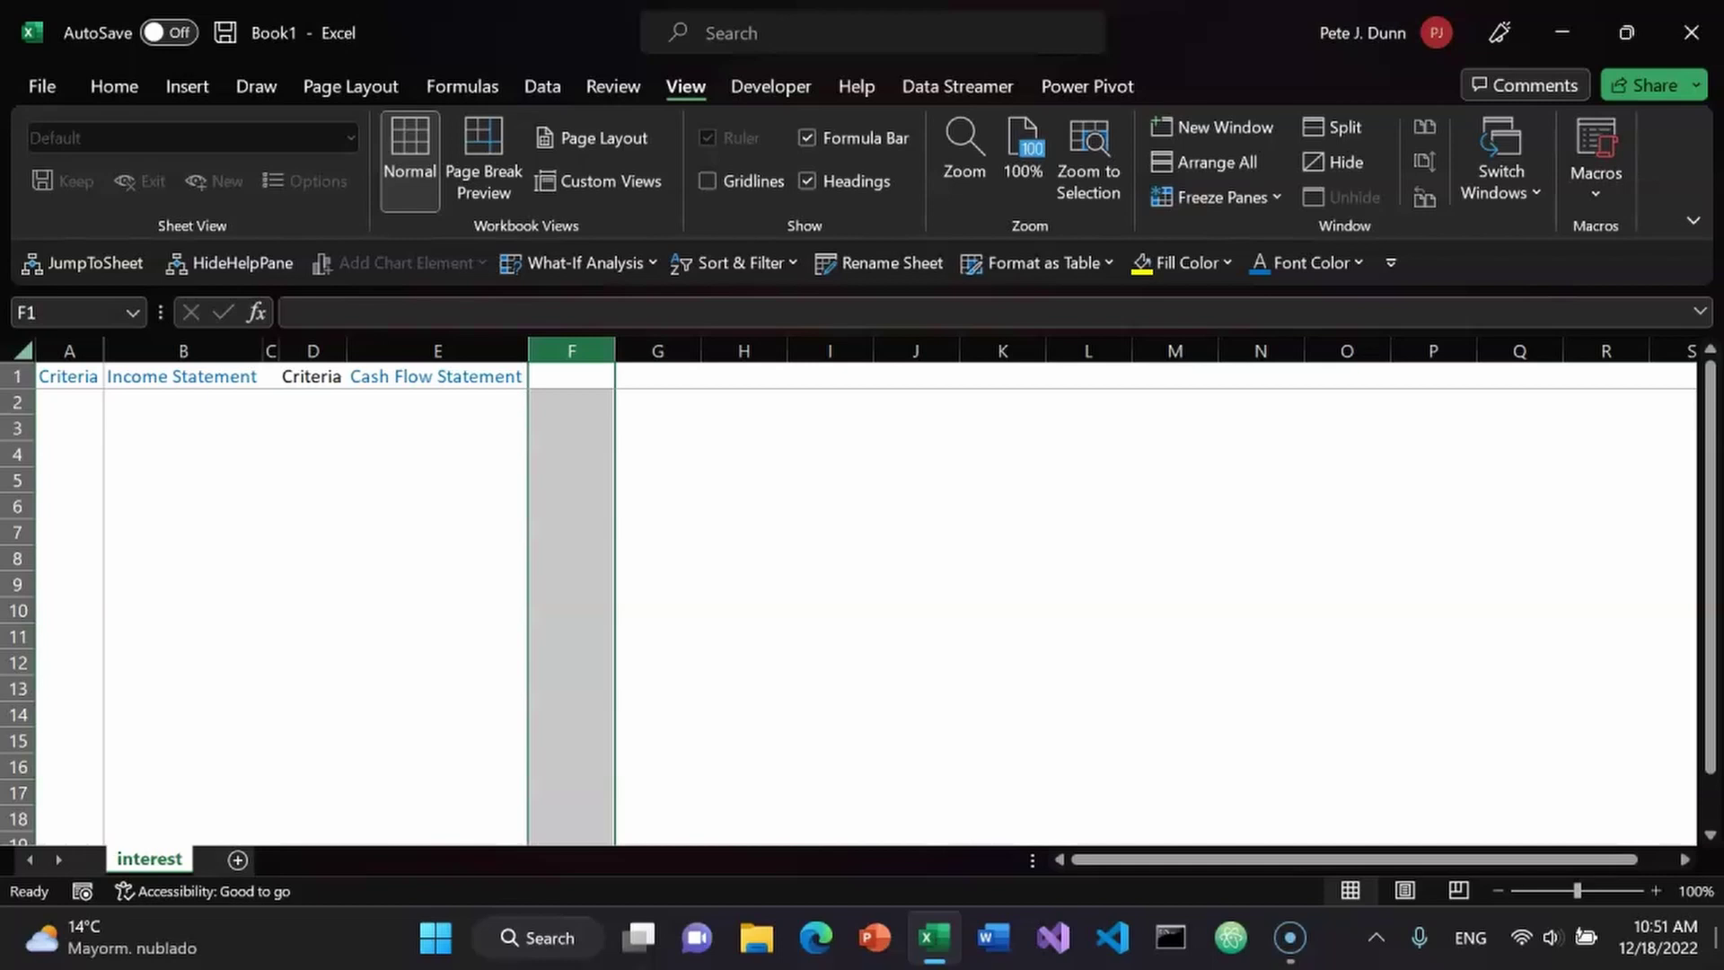
pyautogui.press('alt')
pyautogui.press('o')
pyautogui.press('c')
pyautogui.press('w')
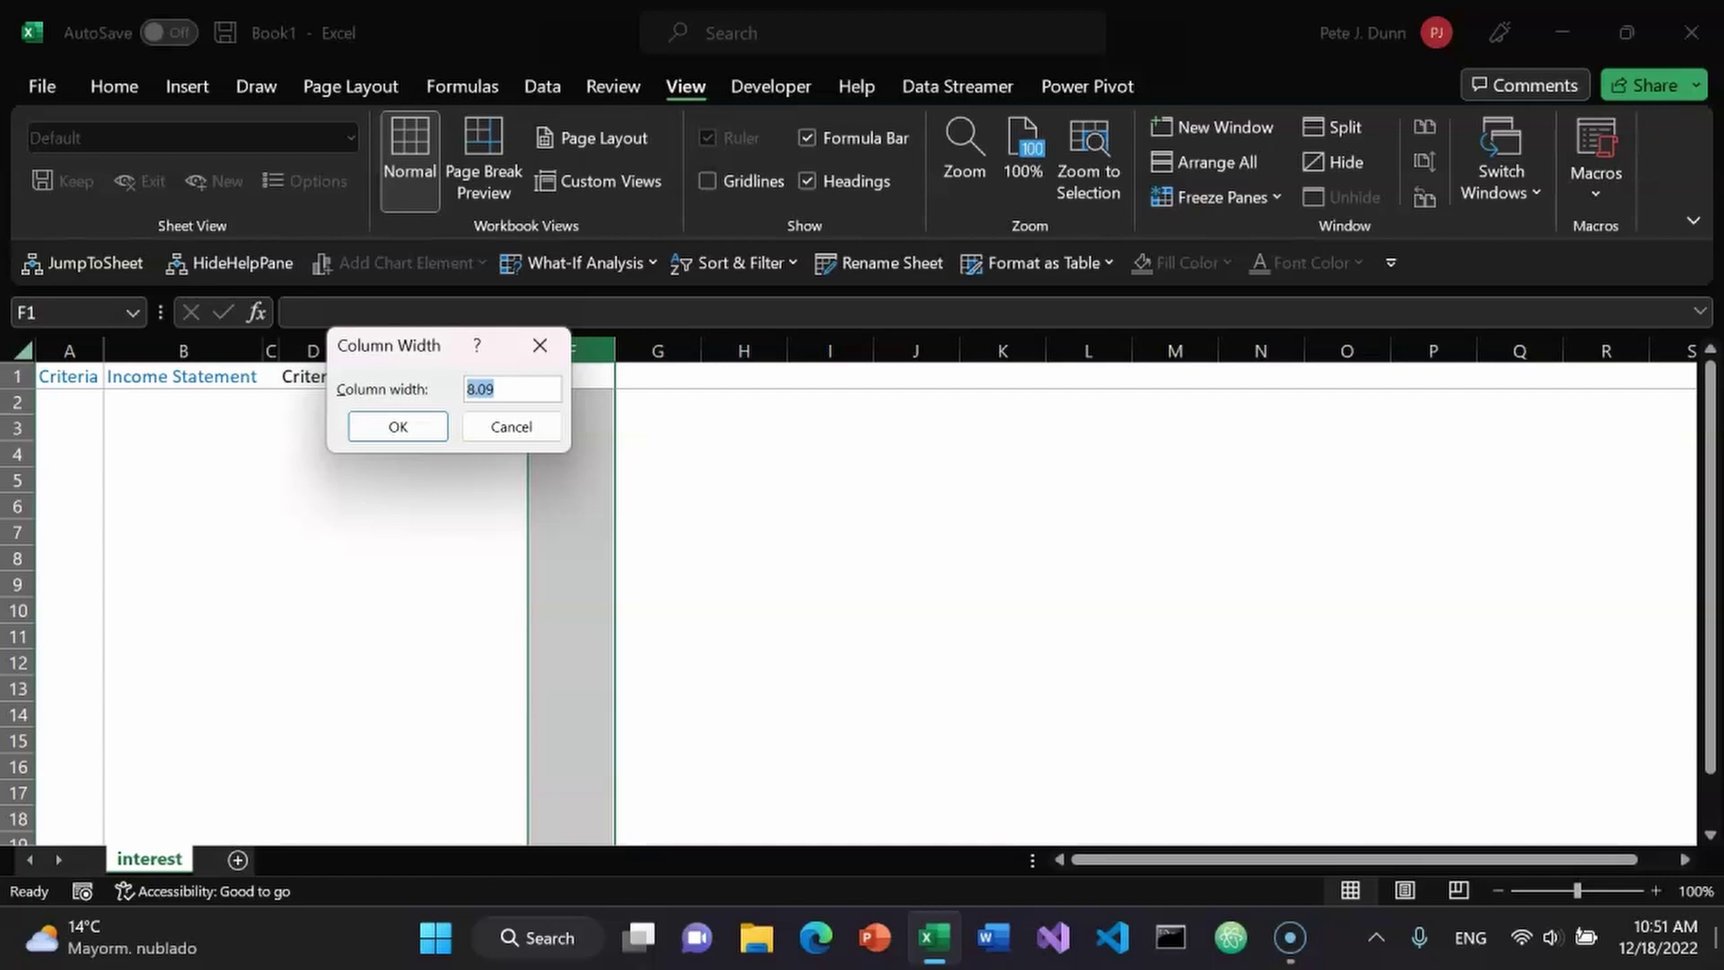
pyautogui.write('1')
pyautogui.press('Return')
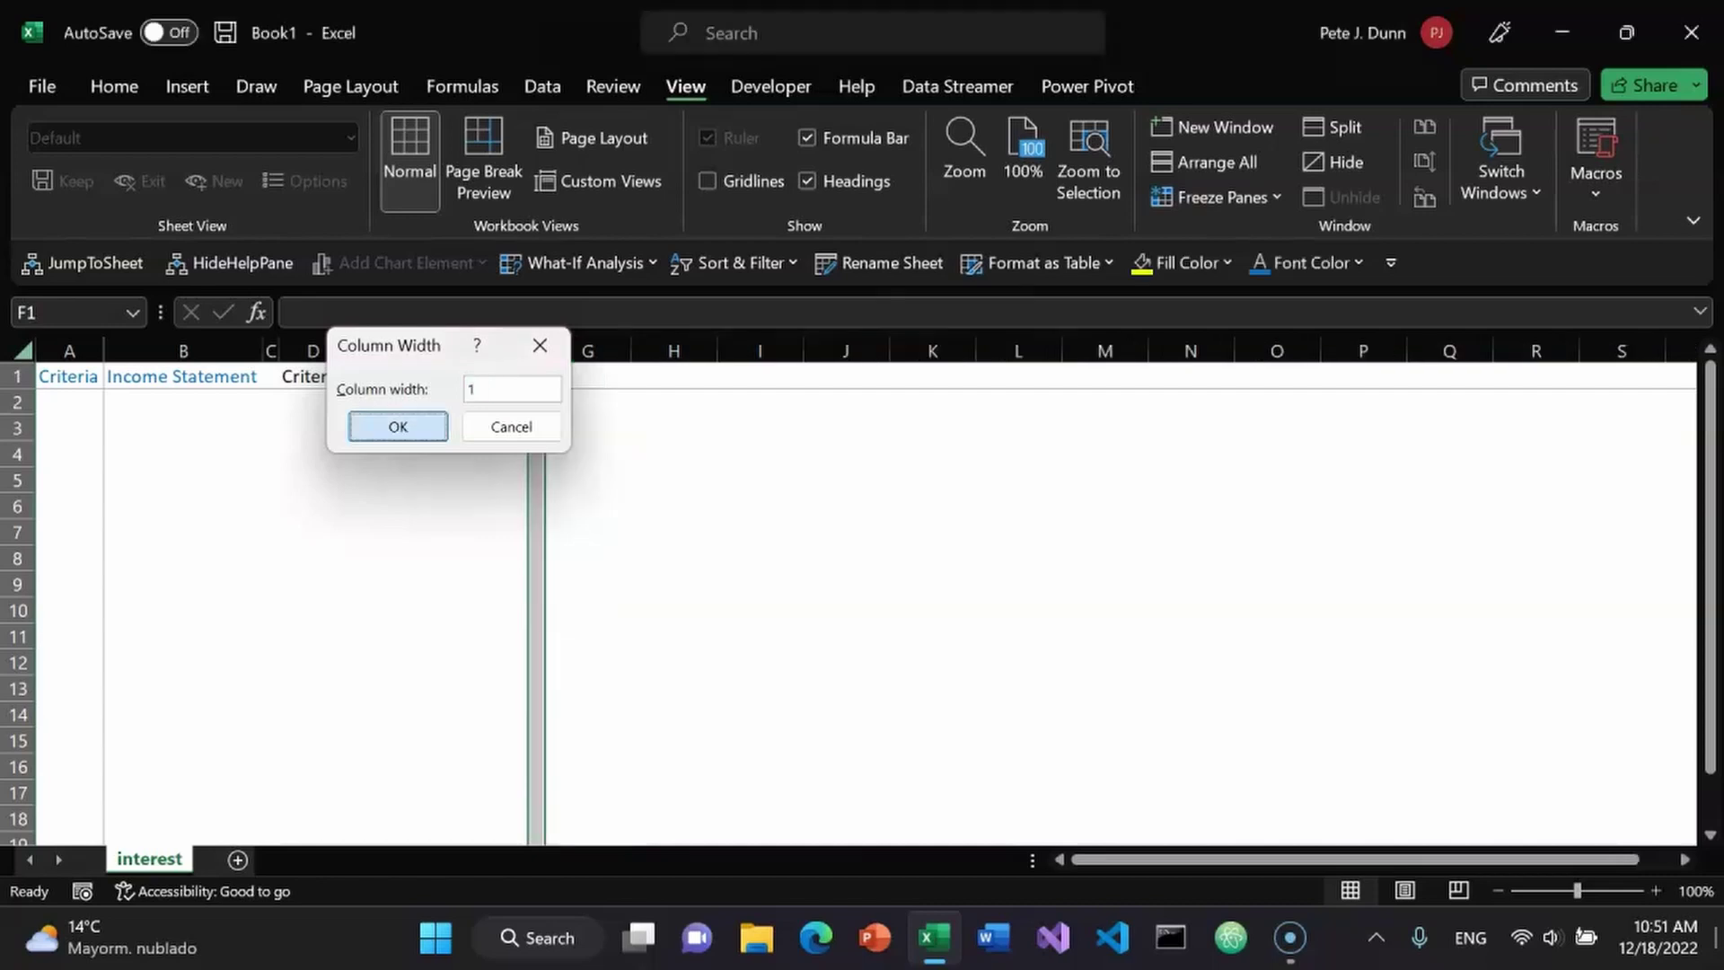
# Enter the formula =$A$1 in G1 to repeat the Criteria header with an absolute reference.
pyautogui.press('Right')
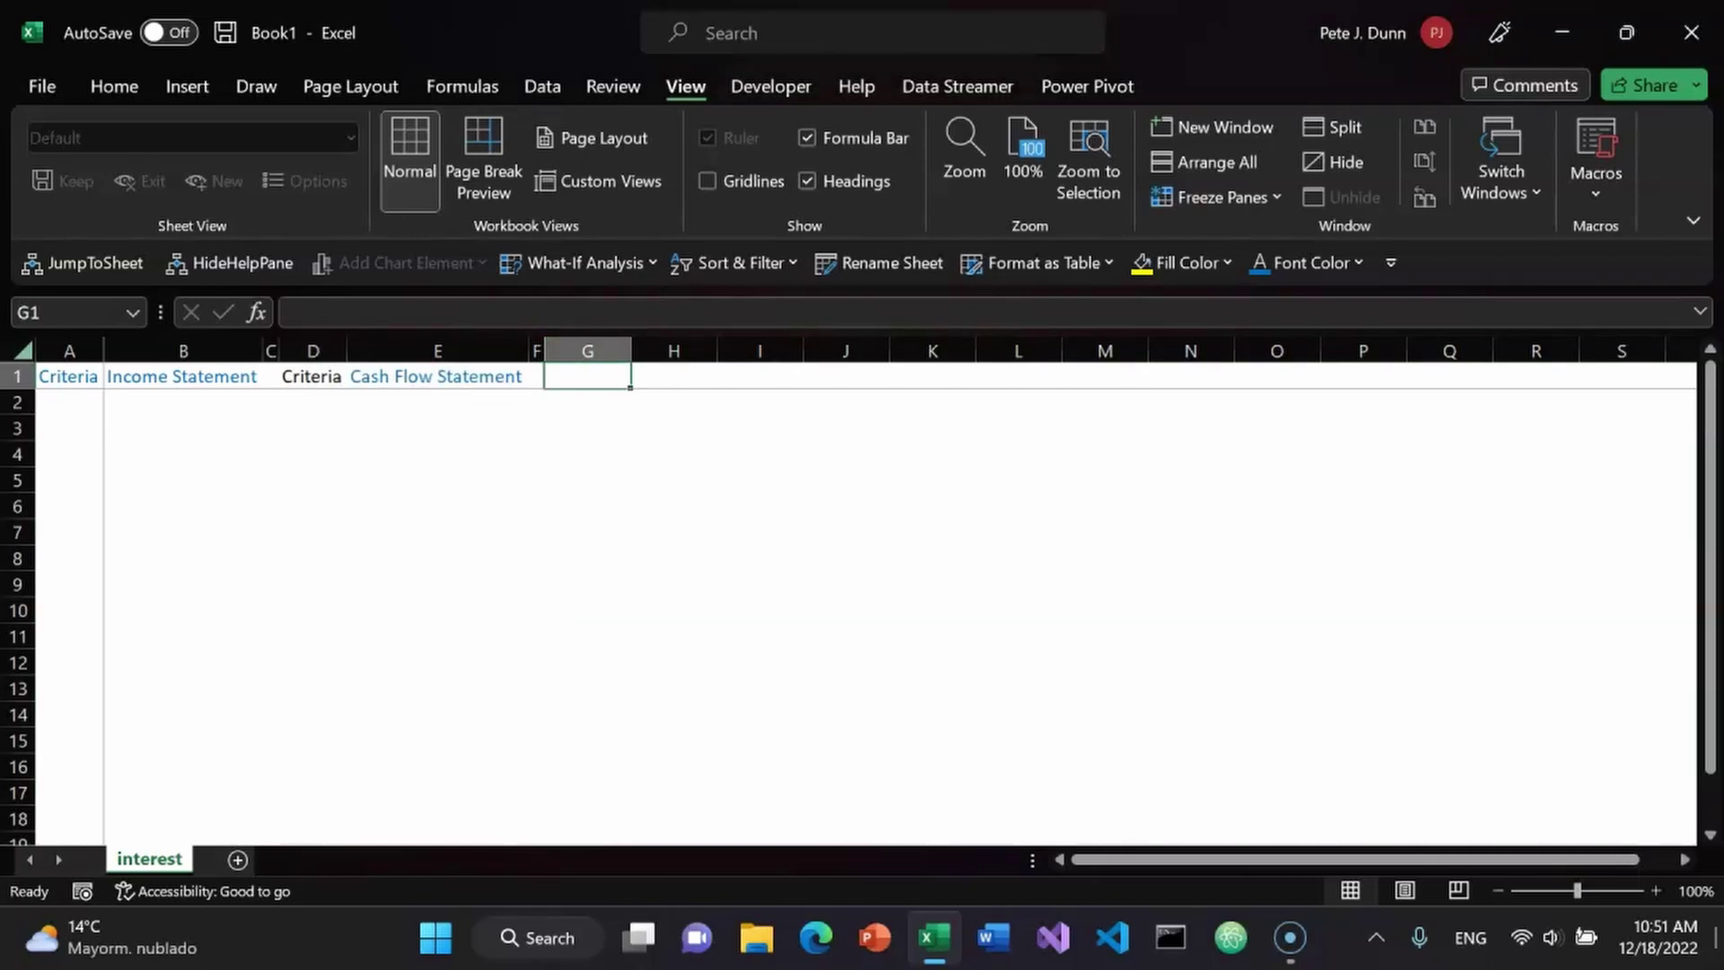
pyautogui.write('=')
pyautogui.press('Left')
pyautogui.press('Left')
pyautogui.press('Left')
pyautogui.press('Left')
pyautogui.press('Left')
pyautogui.press('Left')
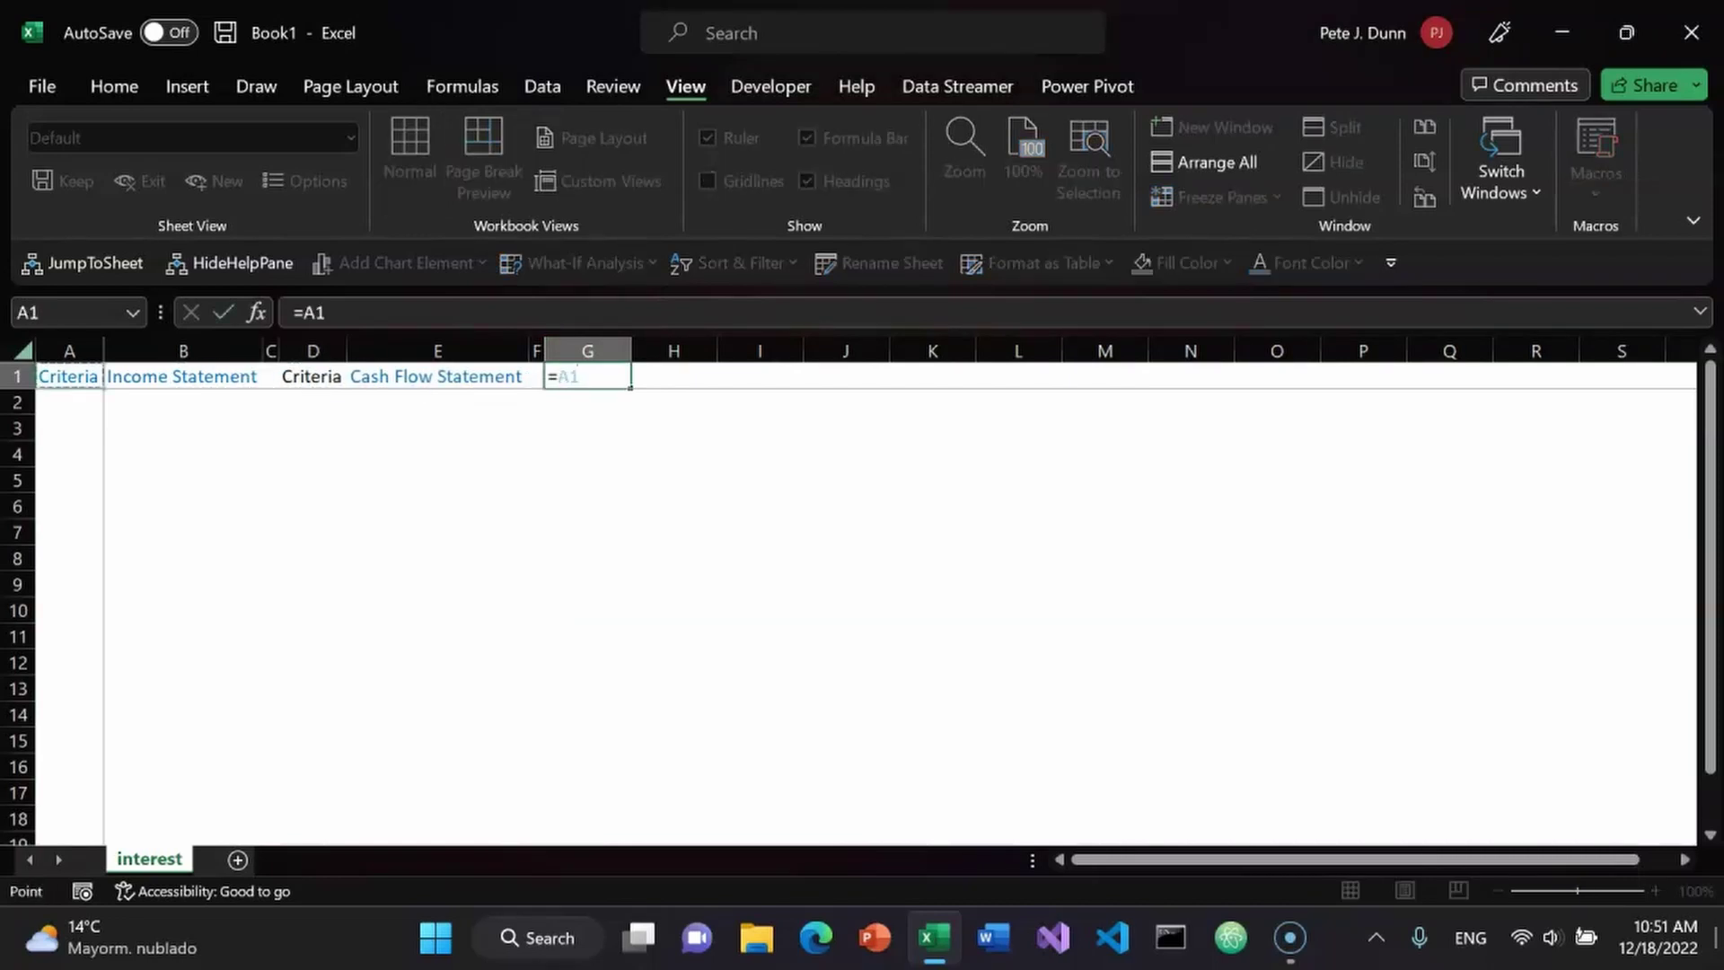
pyautogui.press('F4')
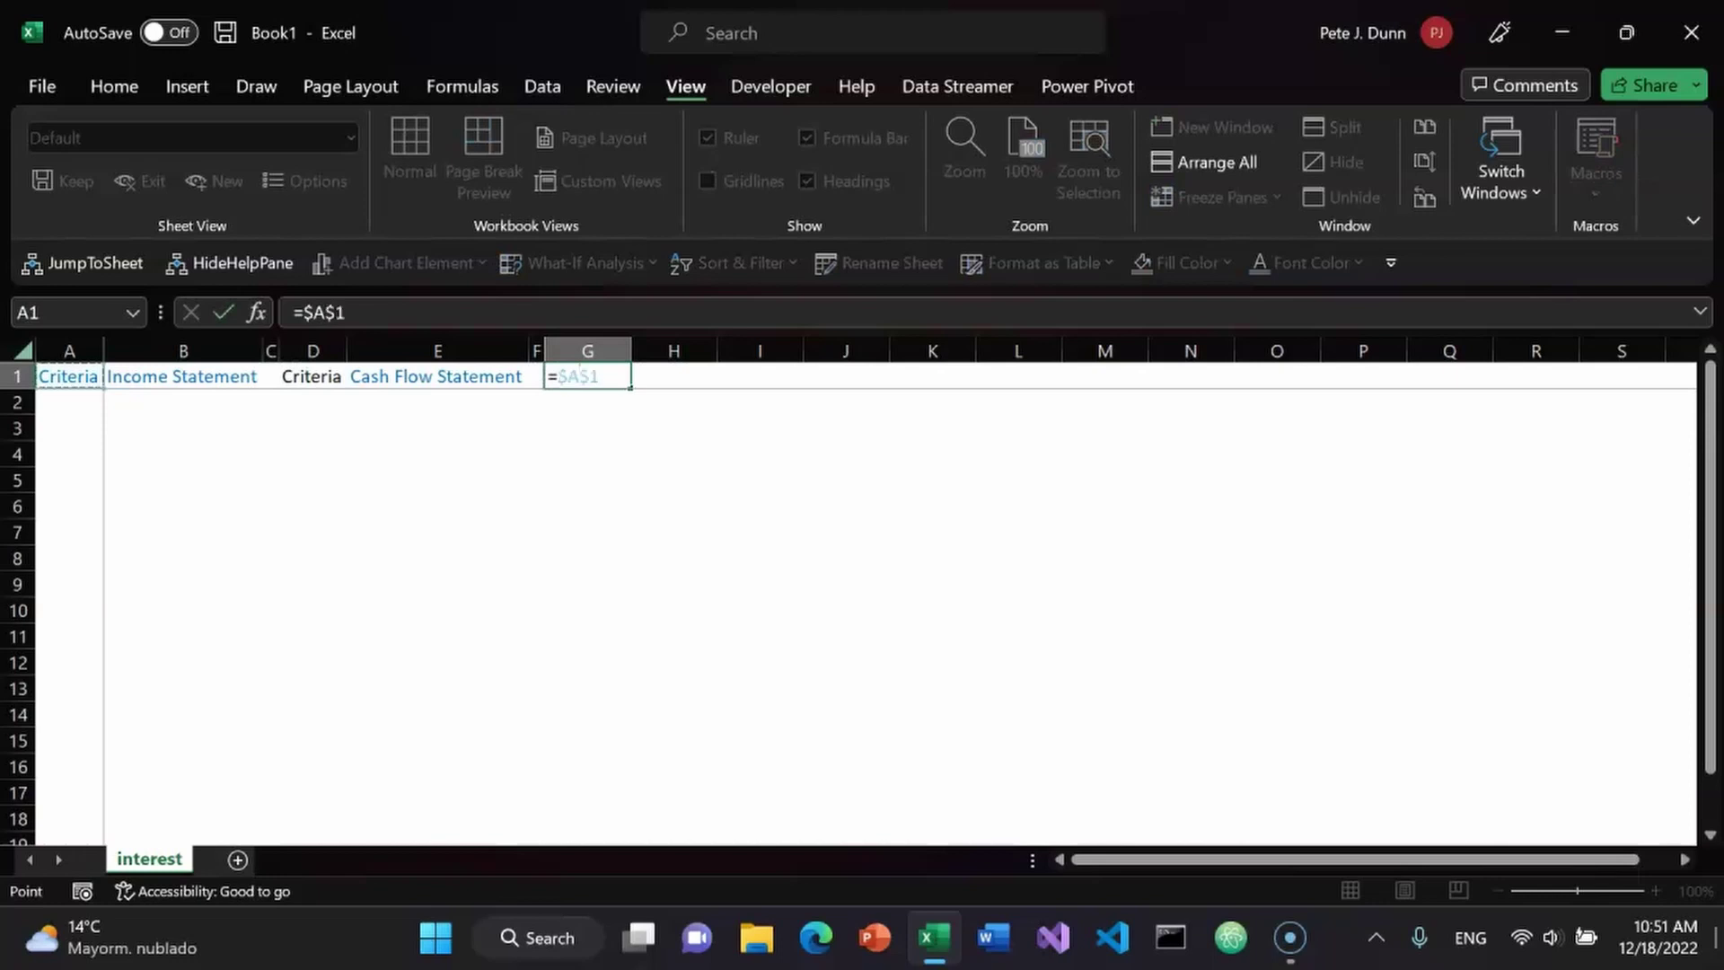
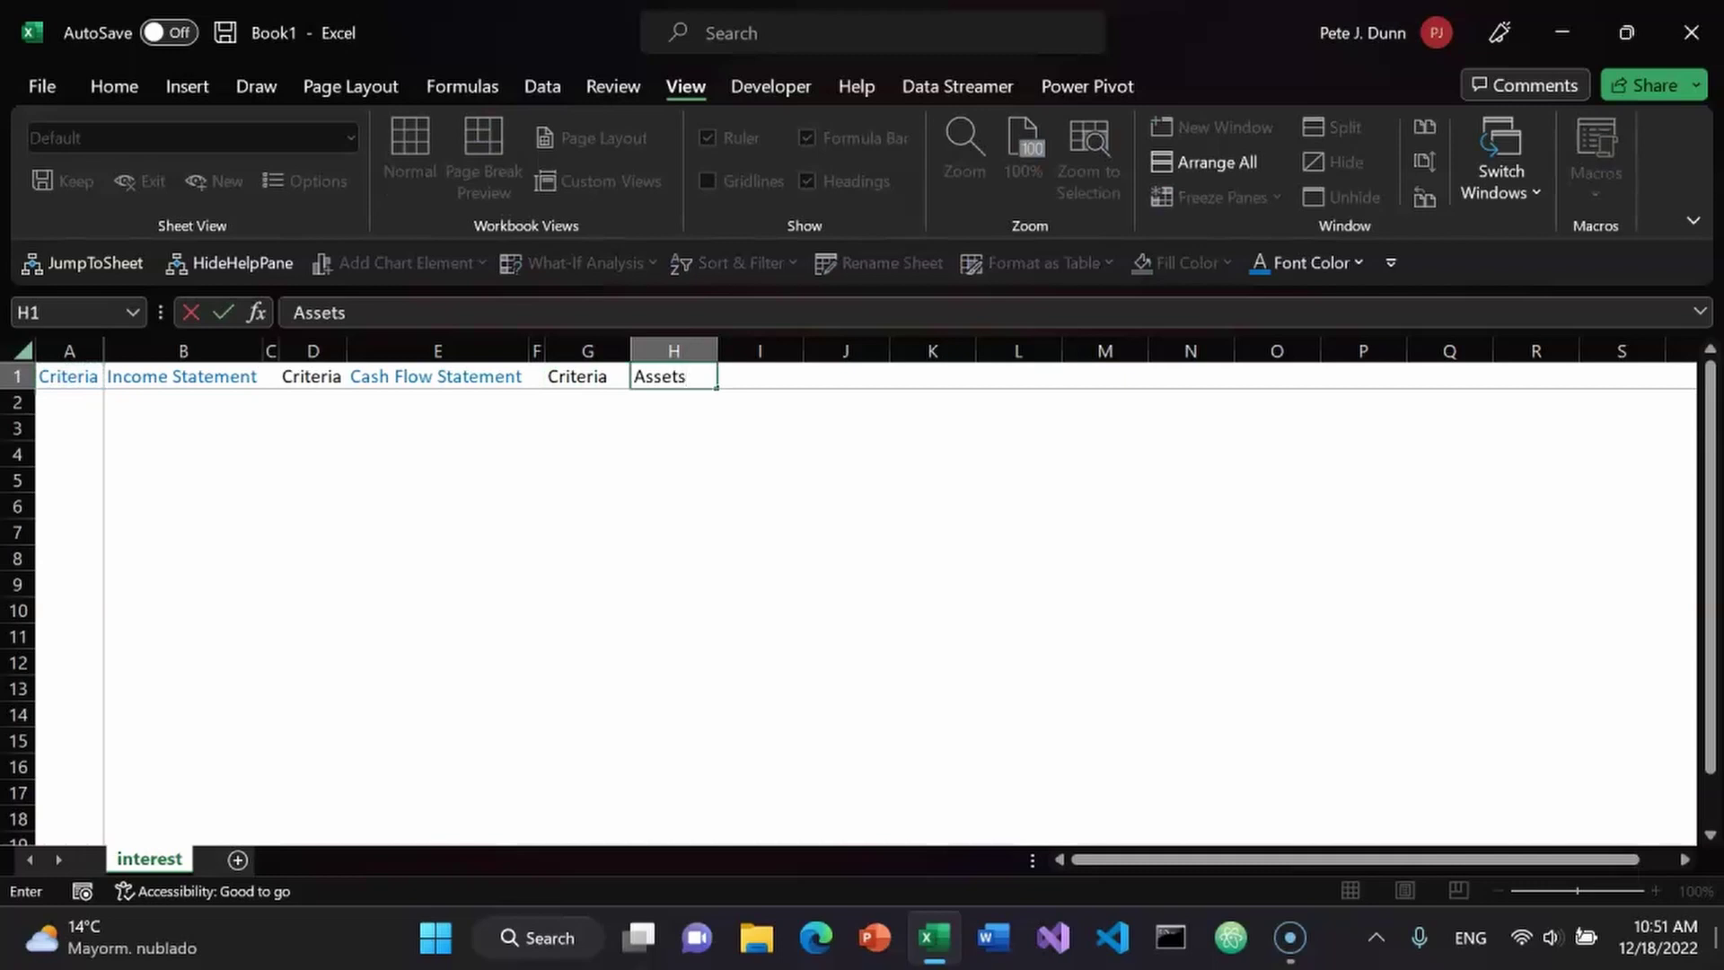
# Enter the headers "Assets" in H1 and "Liabilities" in I1.
pyautogui.press('Tab')
pyautogui.write('Liabilities')
pyautogui.press('Tab')
# Set the font colour of the Assets and Liabilities headers in H1:I1 to the standard Blue.
pyautogui.press('Left')
pyautogui.hotkey('shift', 'Left')
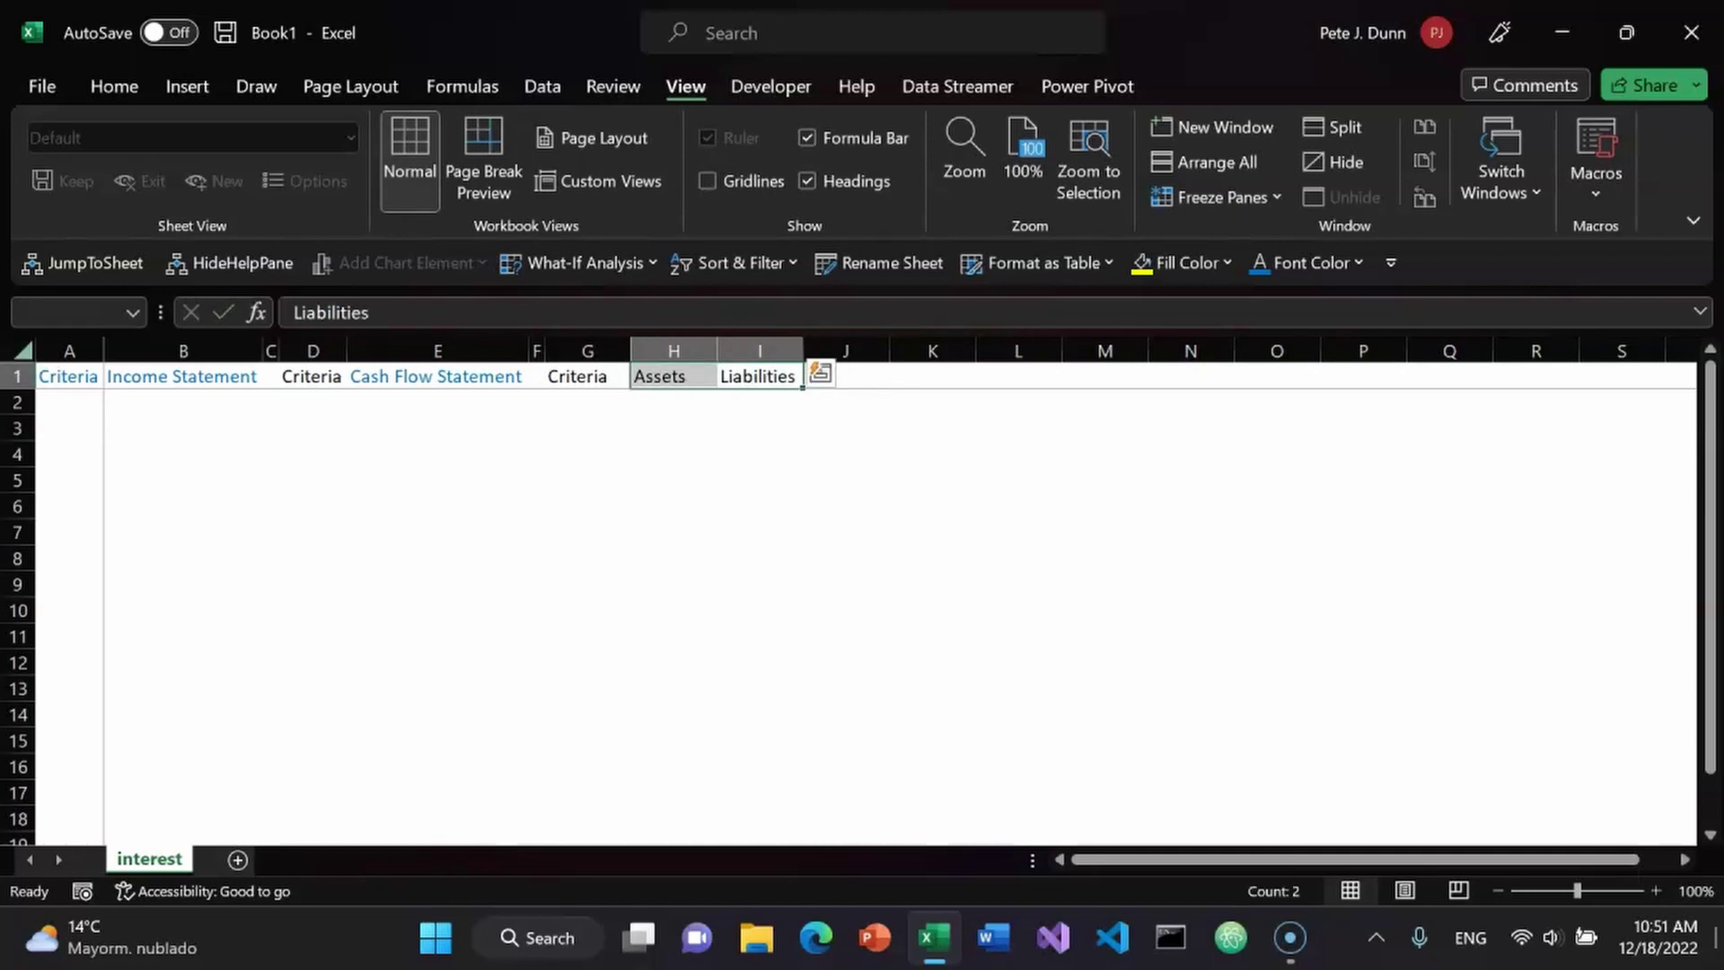
pyautogui.hotkey('alt', '9')
pyautogui.press('Up')
pyautogui.press('Up')
pyautogui.press('Left')
pyautogui.press('Left')
pyautogui.press('Return')
# Enter the header "Equity" in I3, two rows below the Liabilities header.
pyautogui.press('Down')
pyautogui.press('Down')
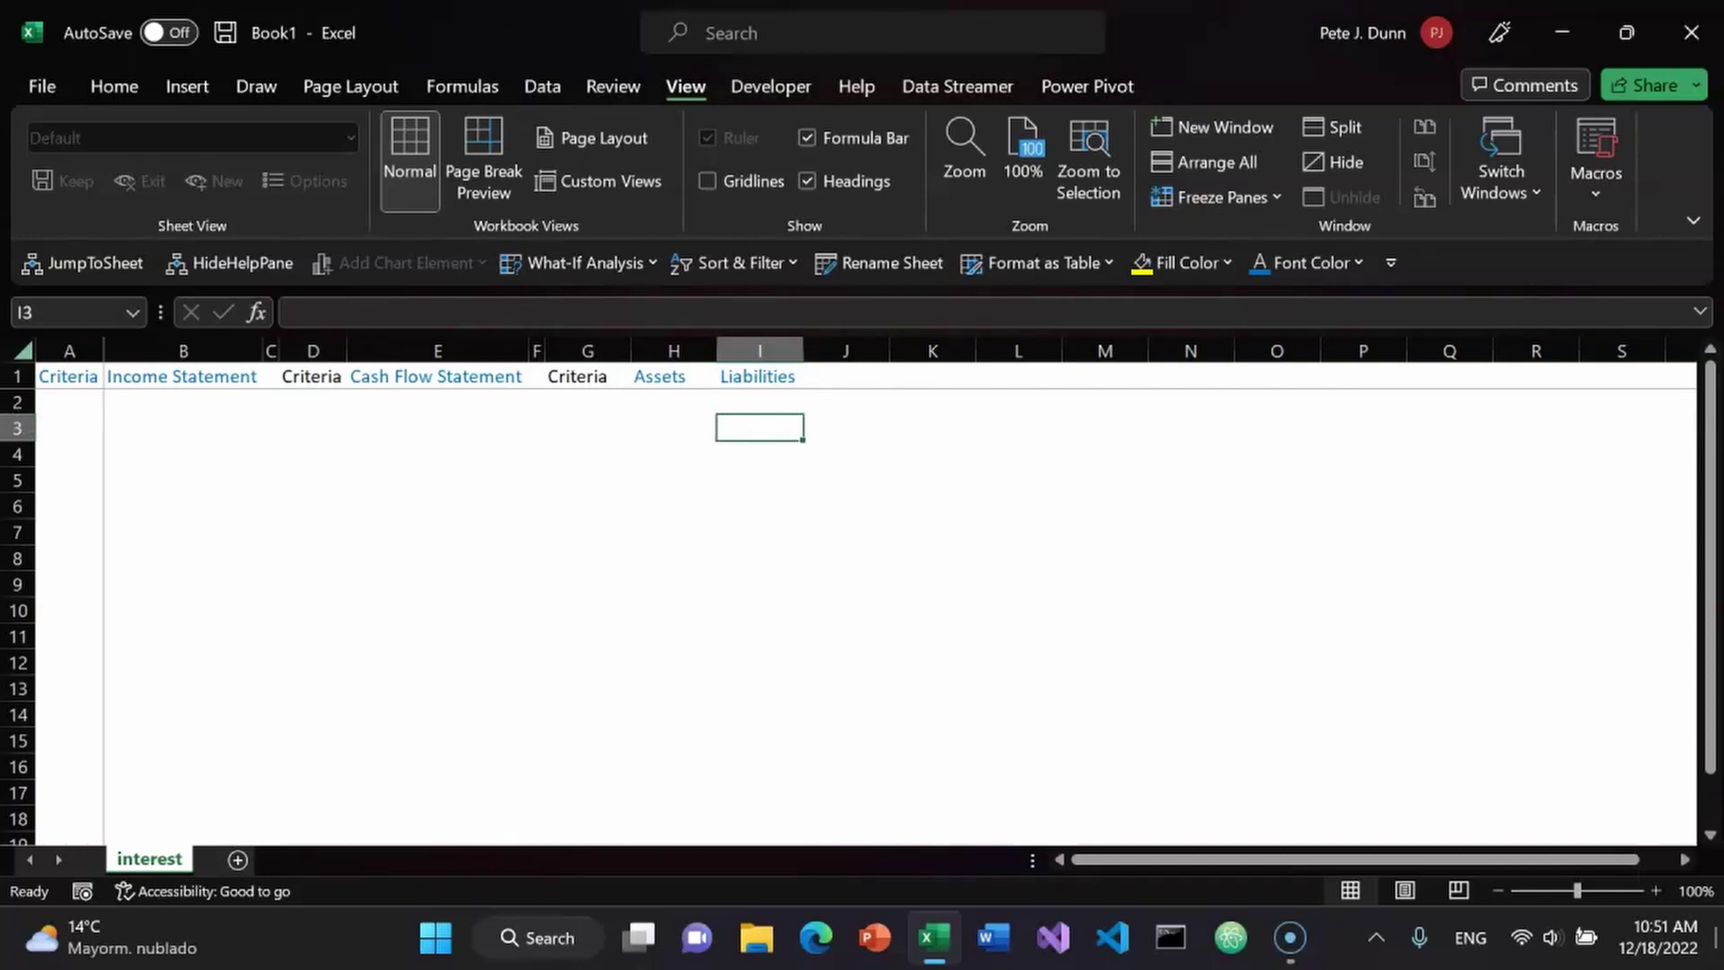
pyautogui.write('Equity')
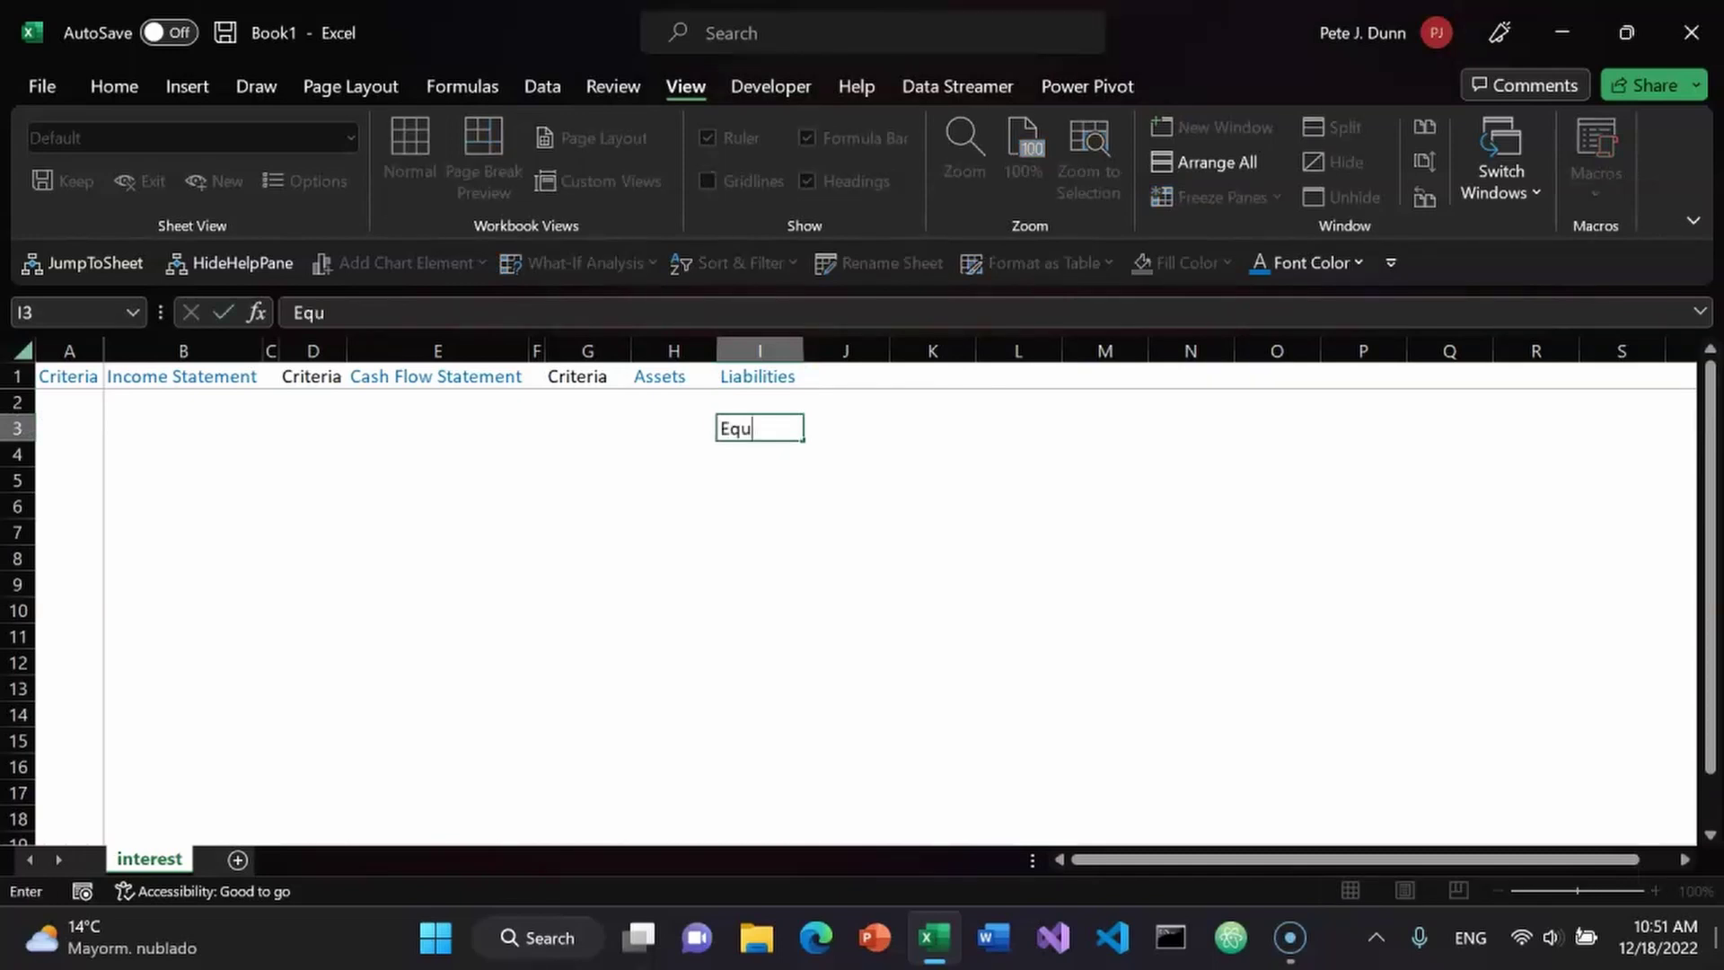
pyautogui.press('Up')
# Copy only the formatting of the Liabilities header in I1 onto the Equity header in I3.
pyautogui.press('Up')
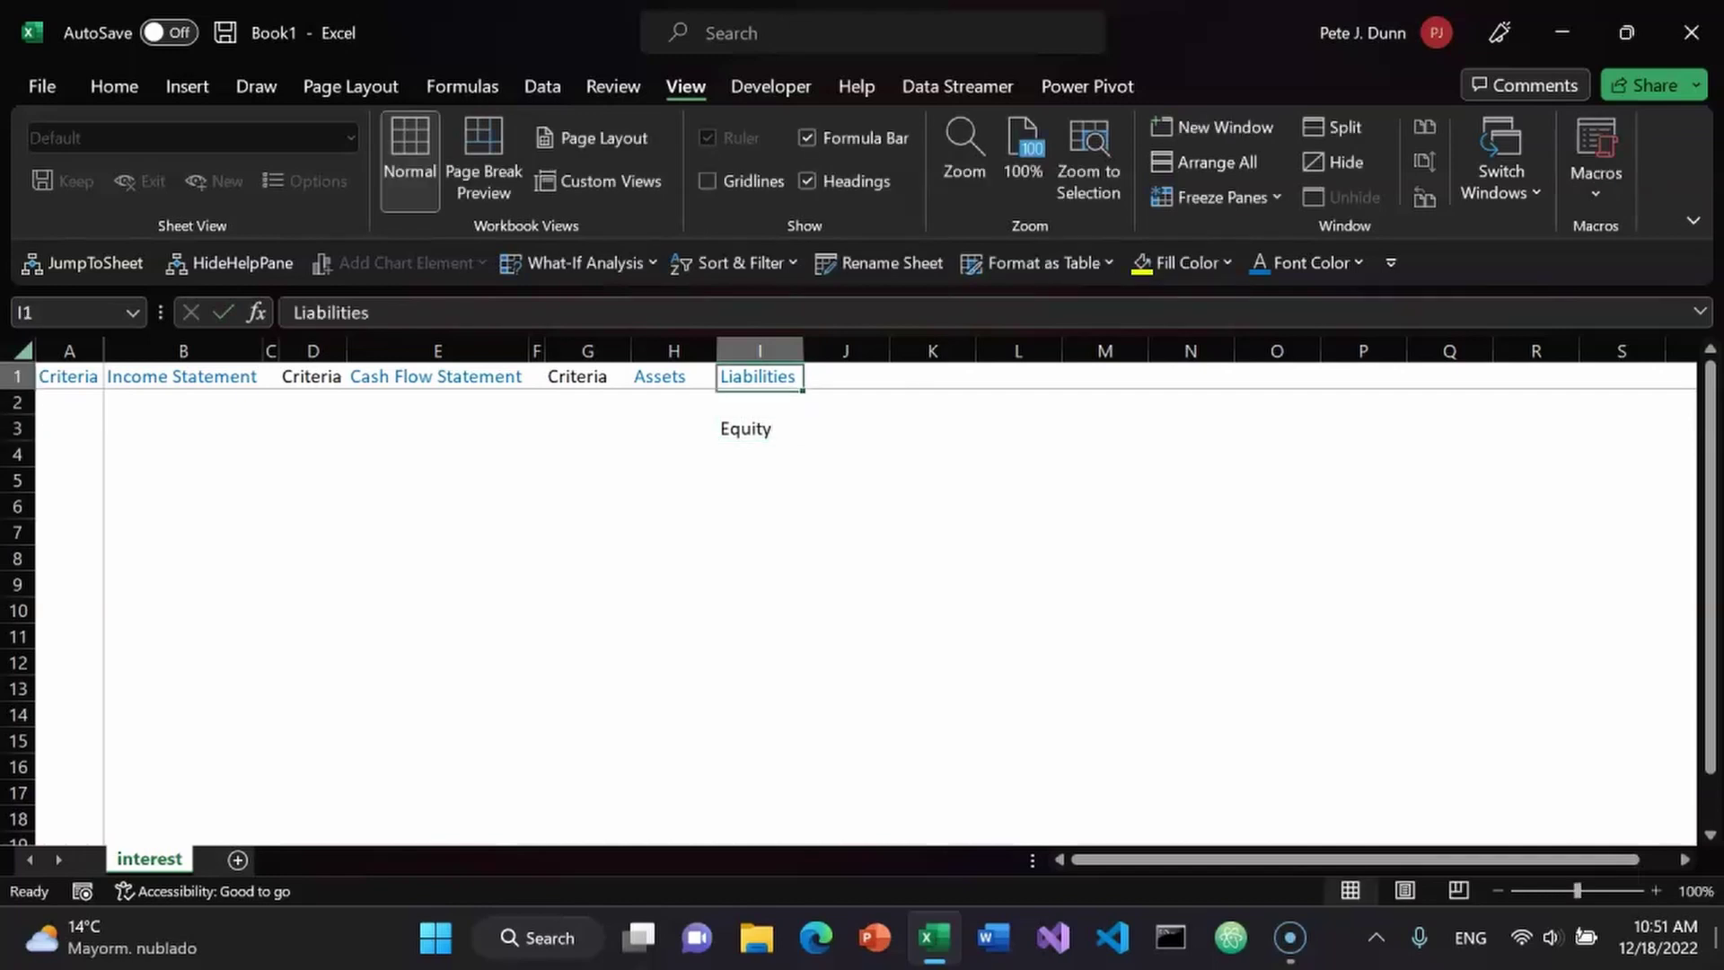
pyautogui.hotkey('ctrl', 'c')
pyautogui.press('Down')
pyautogui.press('Down')
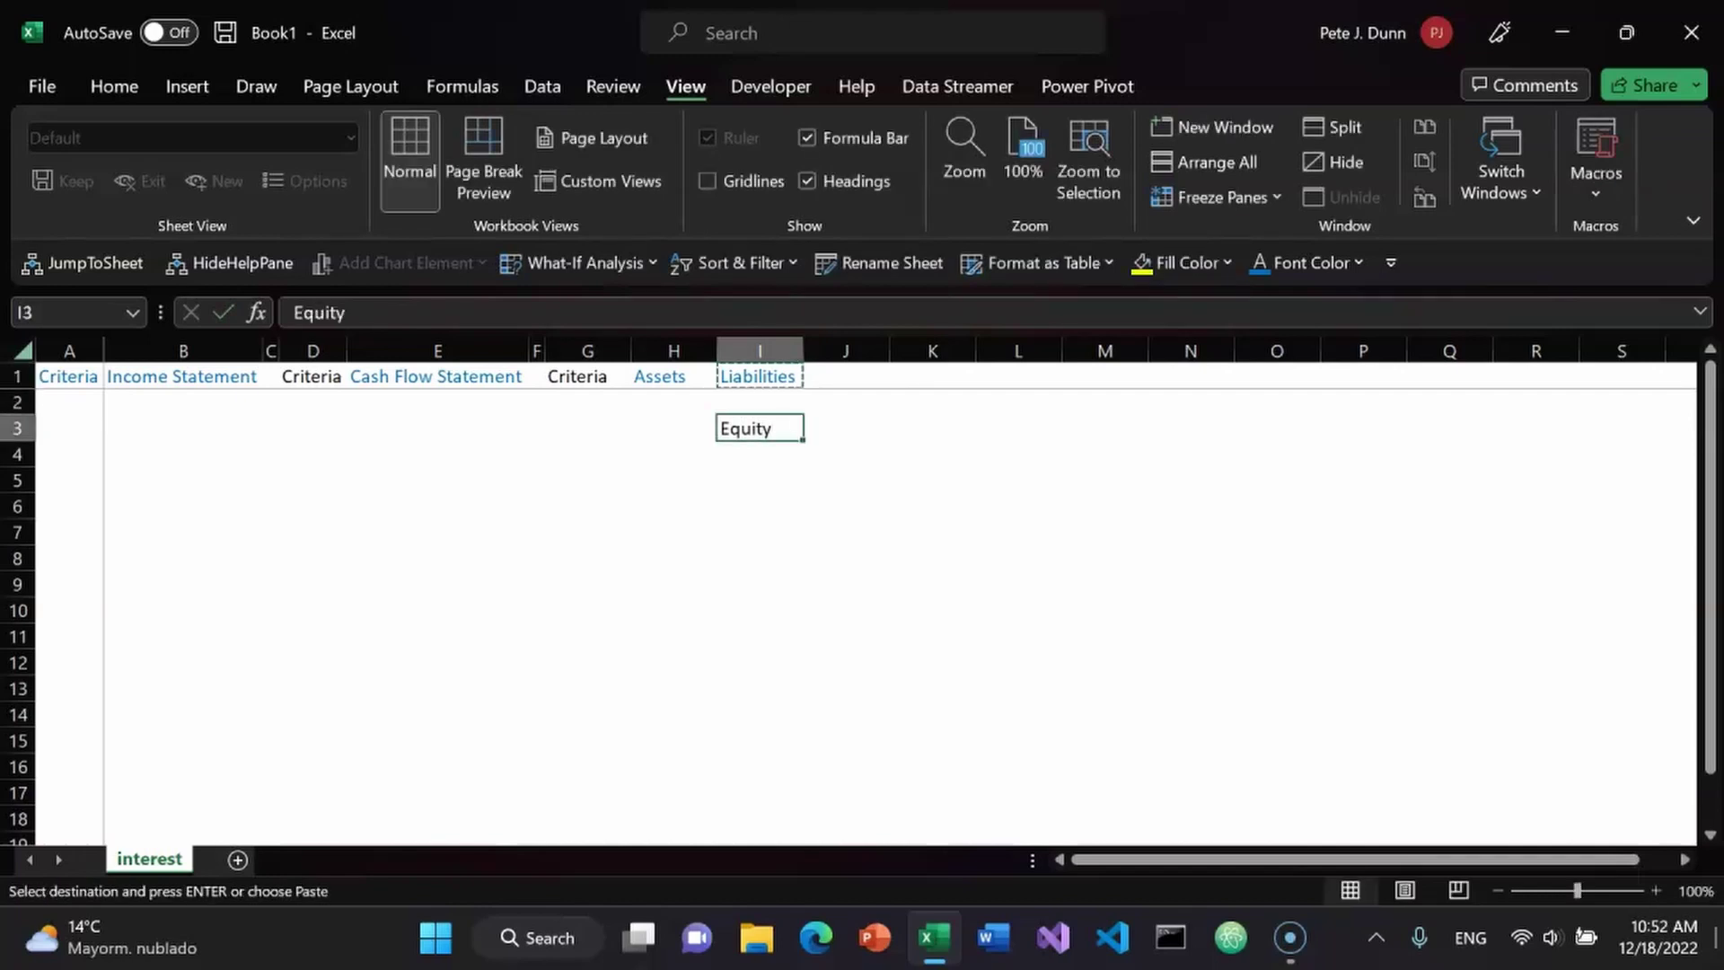
pyautogui.hotkey('ctrl', 'alt', 'v')
pyautogui.press('t')
pyautogui.press('Return')
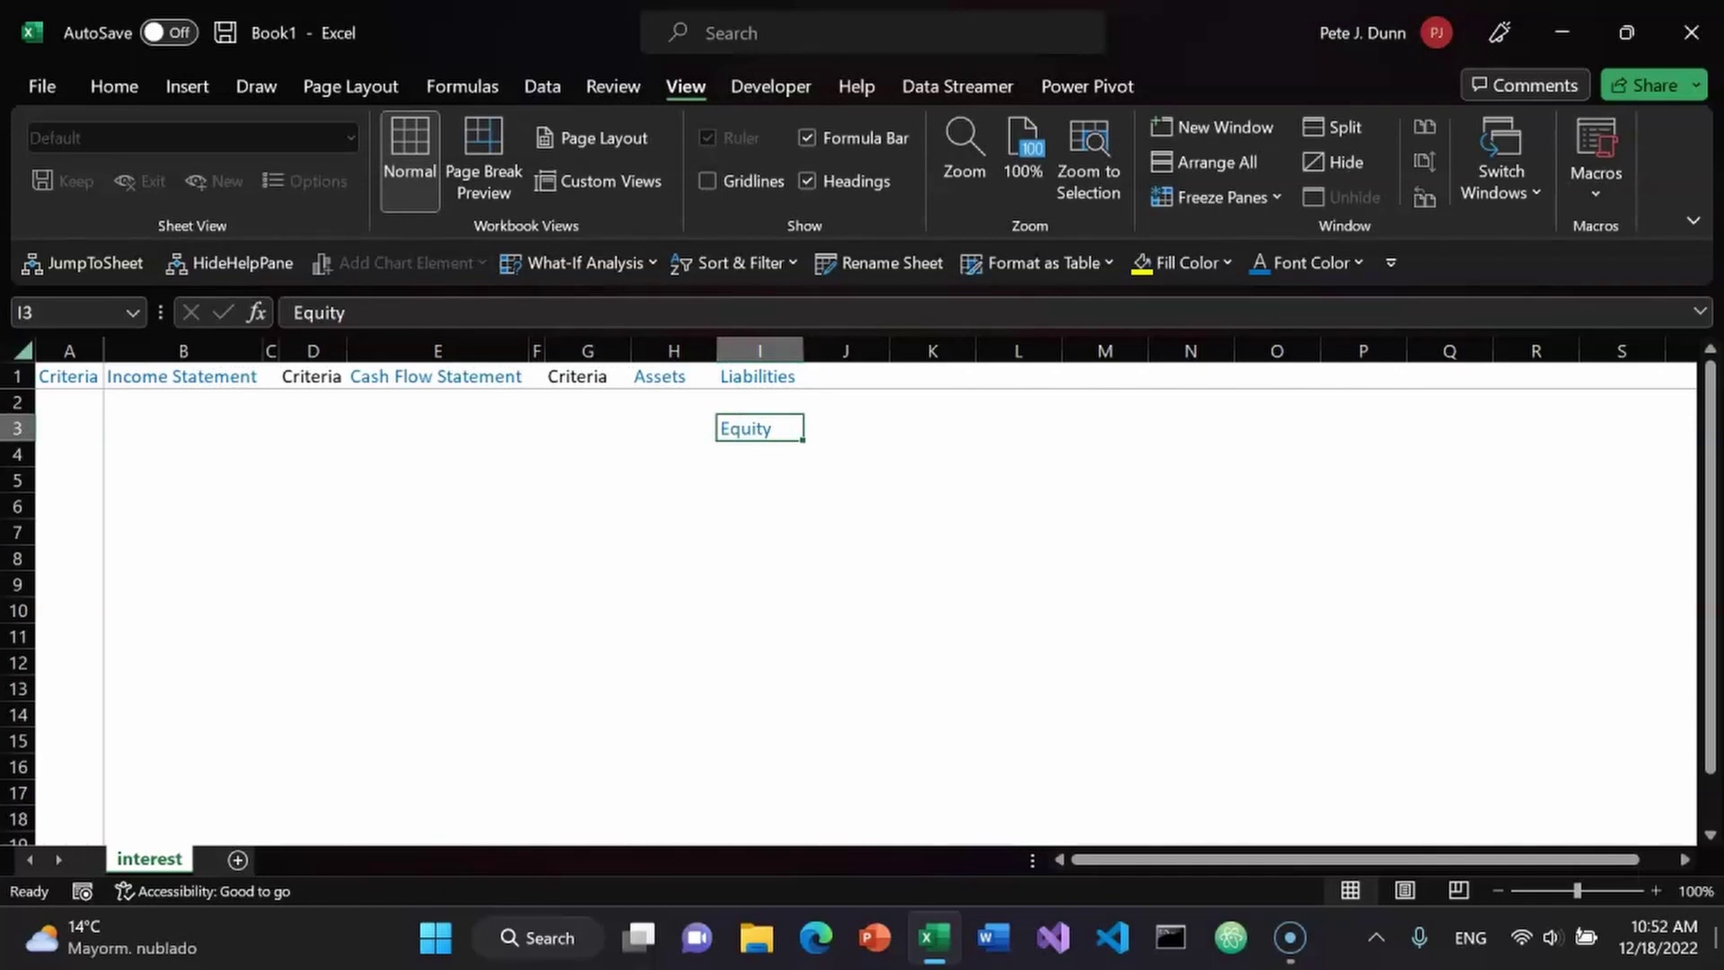
# Go back to A1 and spell-check the worksheet from there.
pyautogui.press('Left')
pyautogui.press('Left')
pyautogui.press('Left')
pyautogui.press('Left')
pyautogui.press('Left')
pyautogui.press('Left')
pyautogui.press('Left')
pyautogui.press('Left')
pyautogui.press('Up')
pyautogui.press('Up')
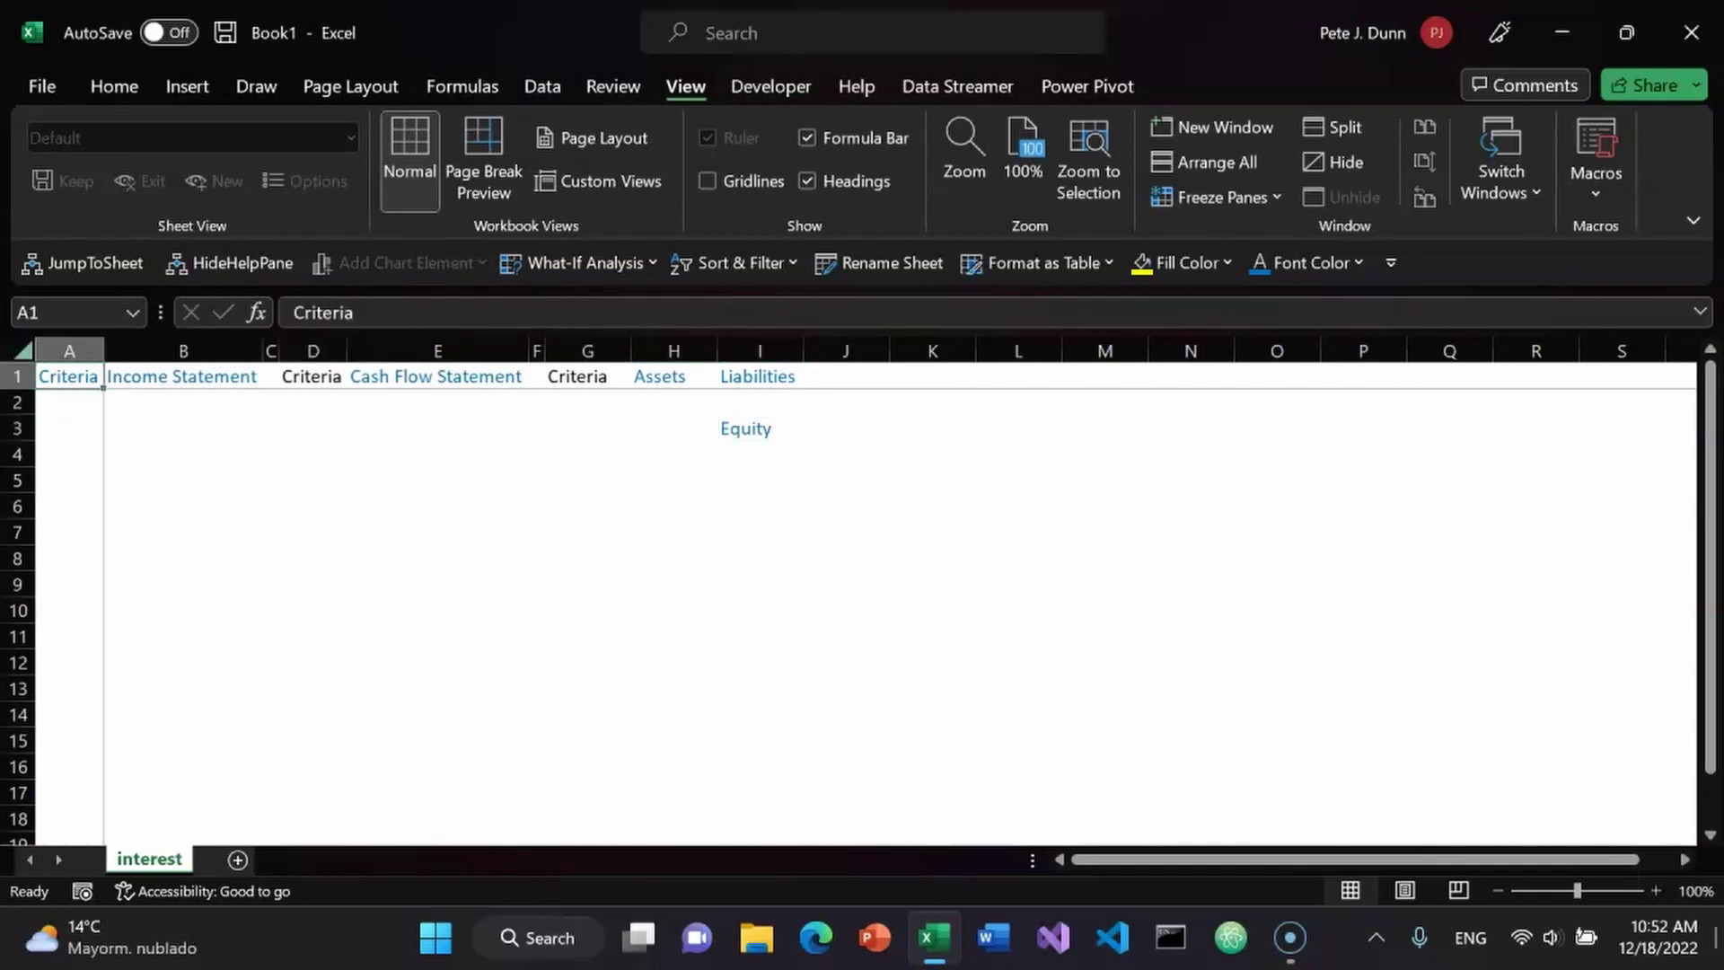
pyautogui.scroll(6, 849, 590)
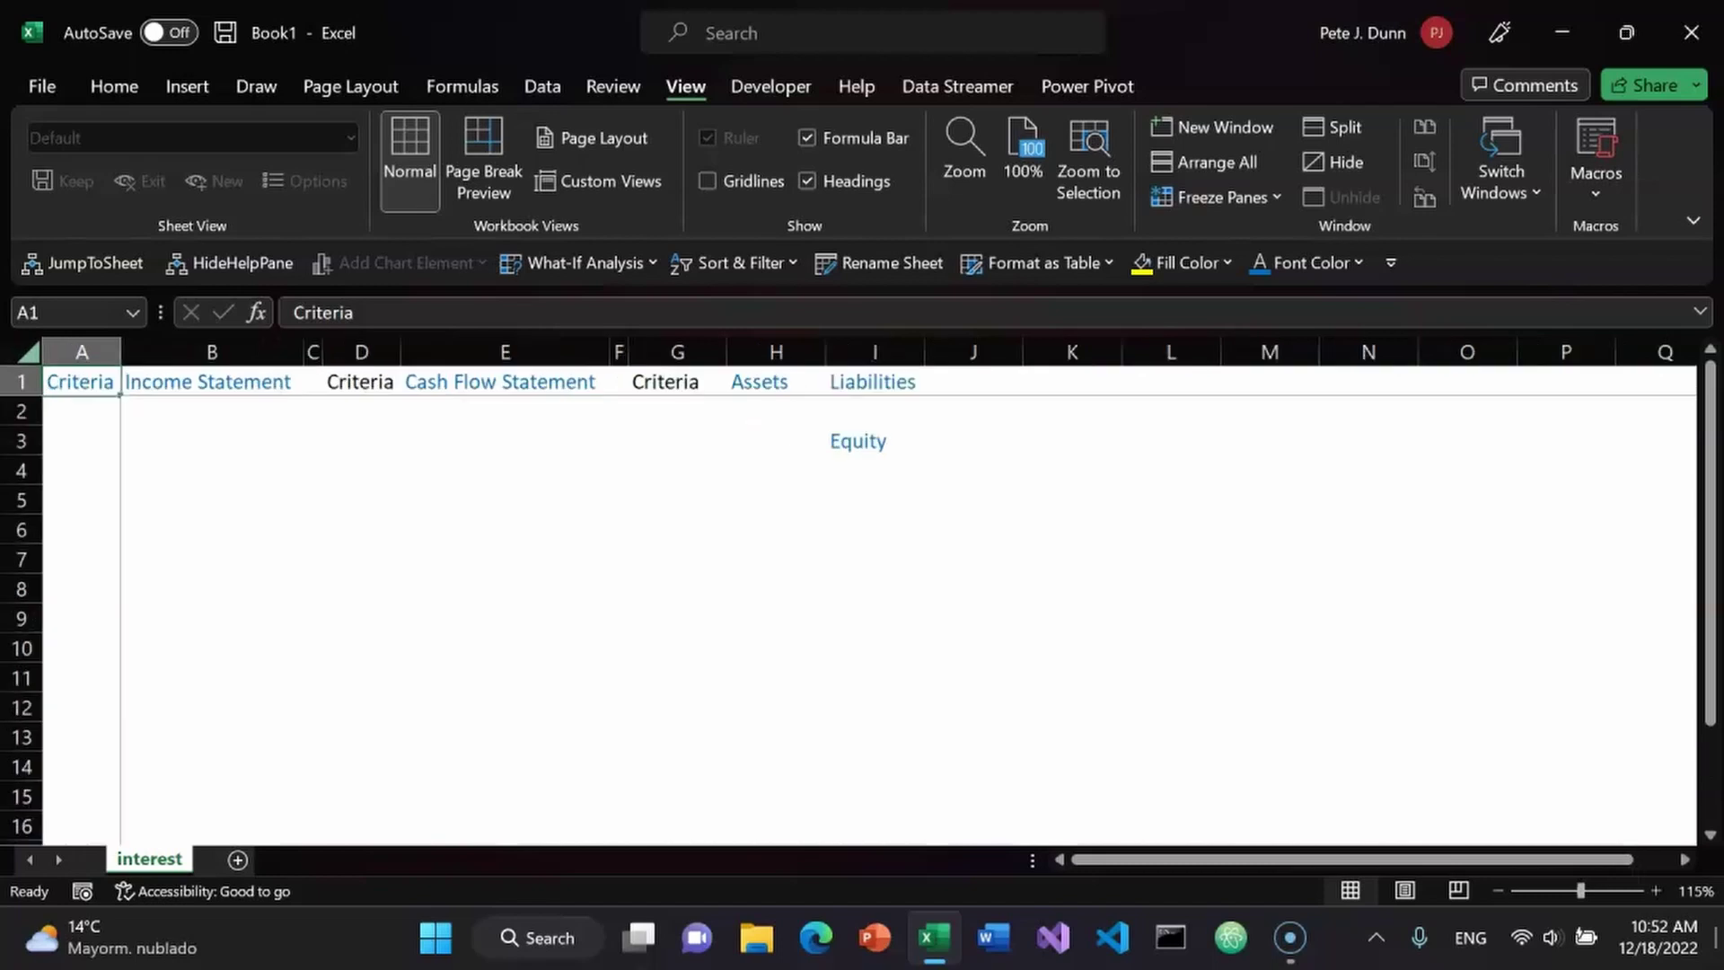
pyautogui.scroll(1, 850, 592)
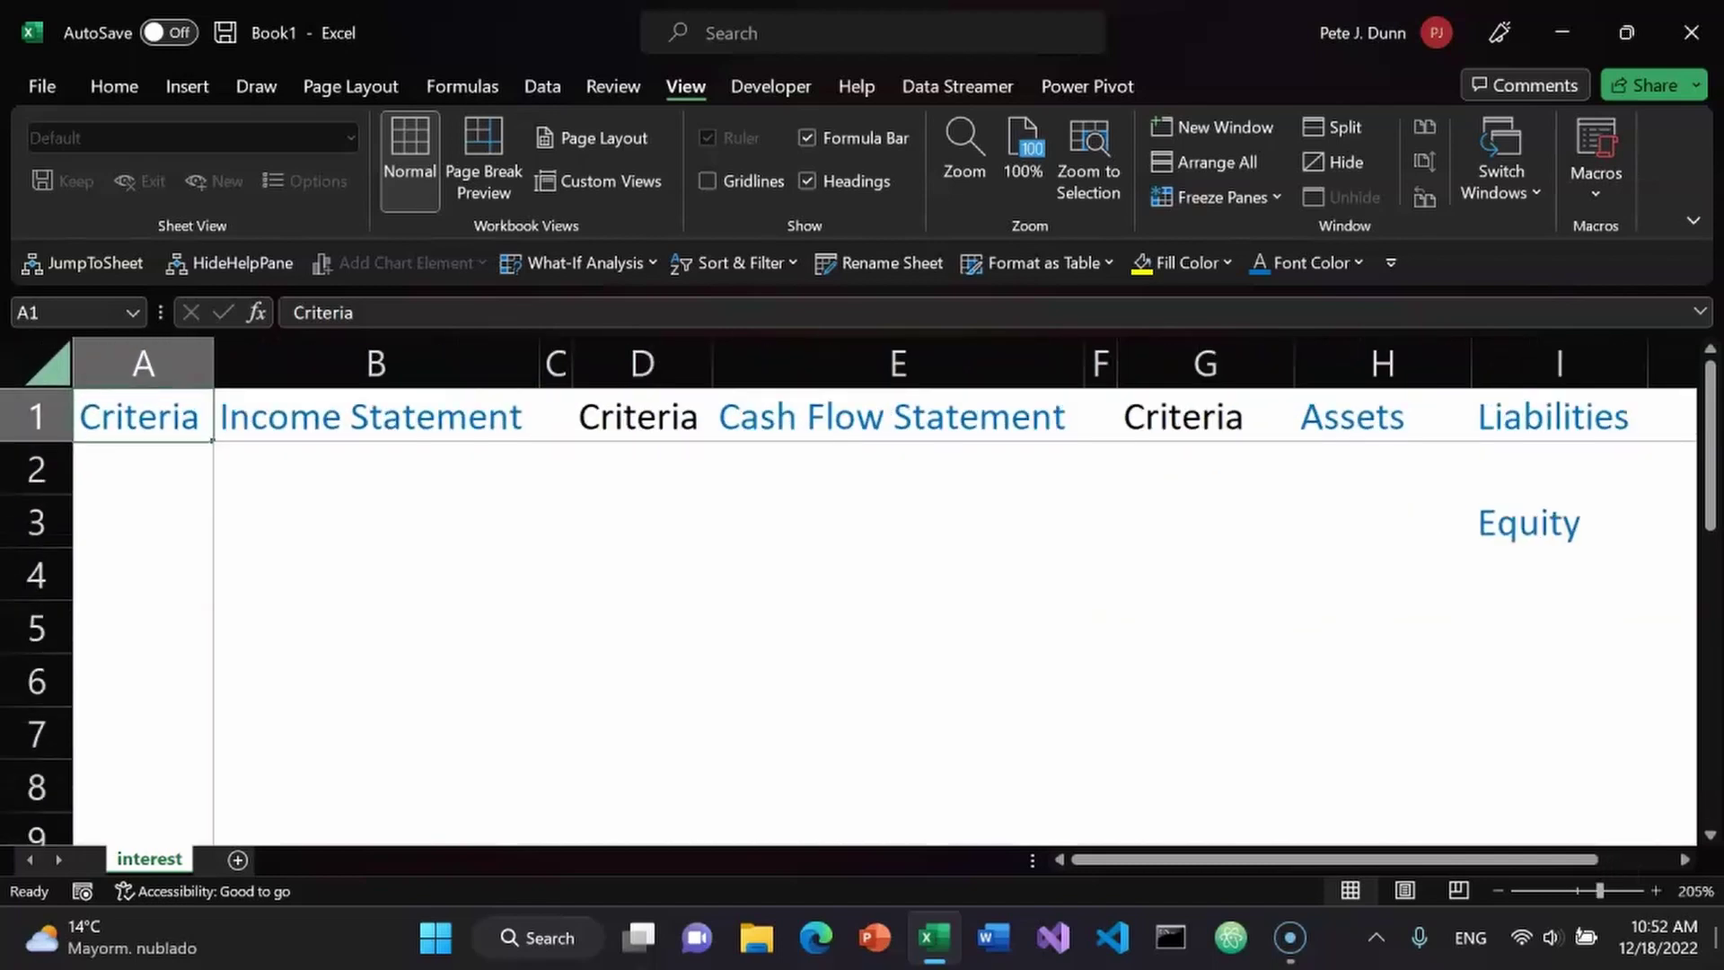
pyautogui.press('F7')
pyautogui.press('Return')
# Enter the label "Interest Income" in A2 under the first Criteria header.
pyautogui.press('Down')
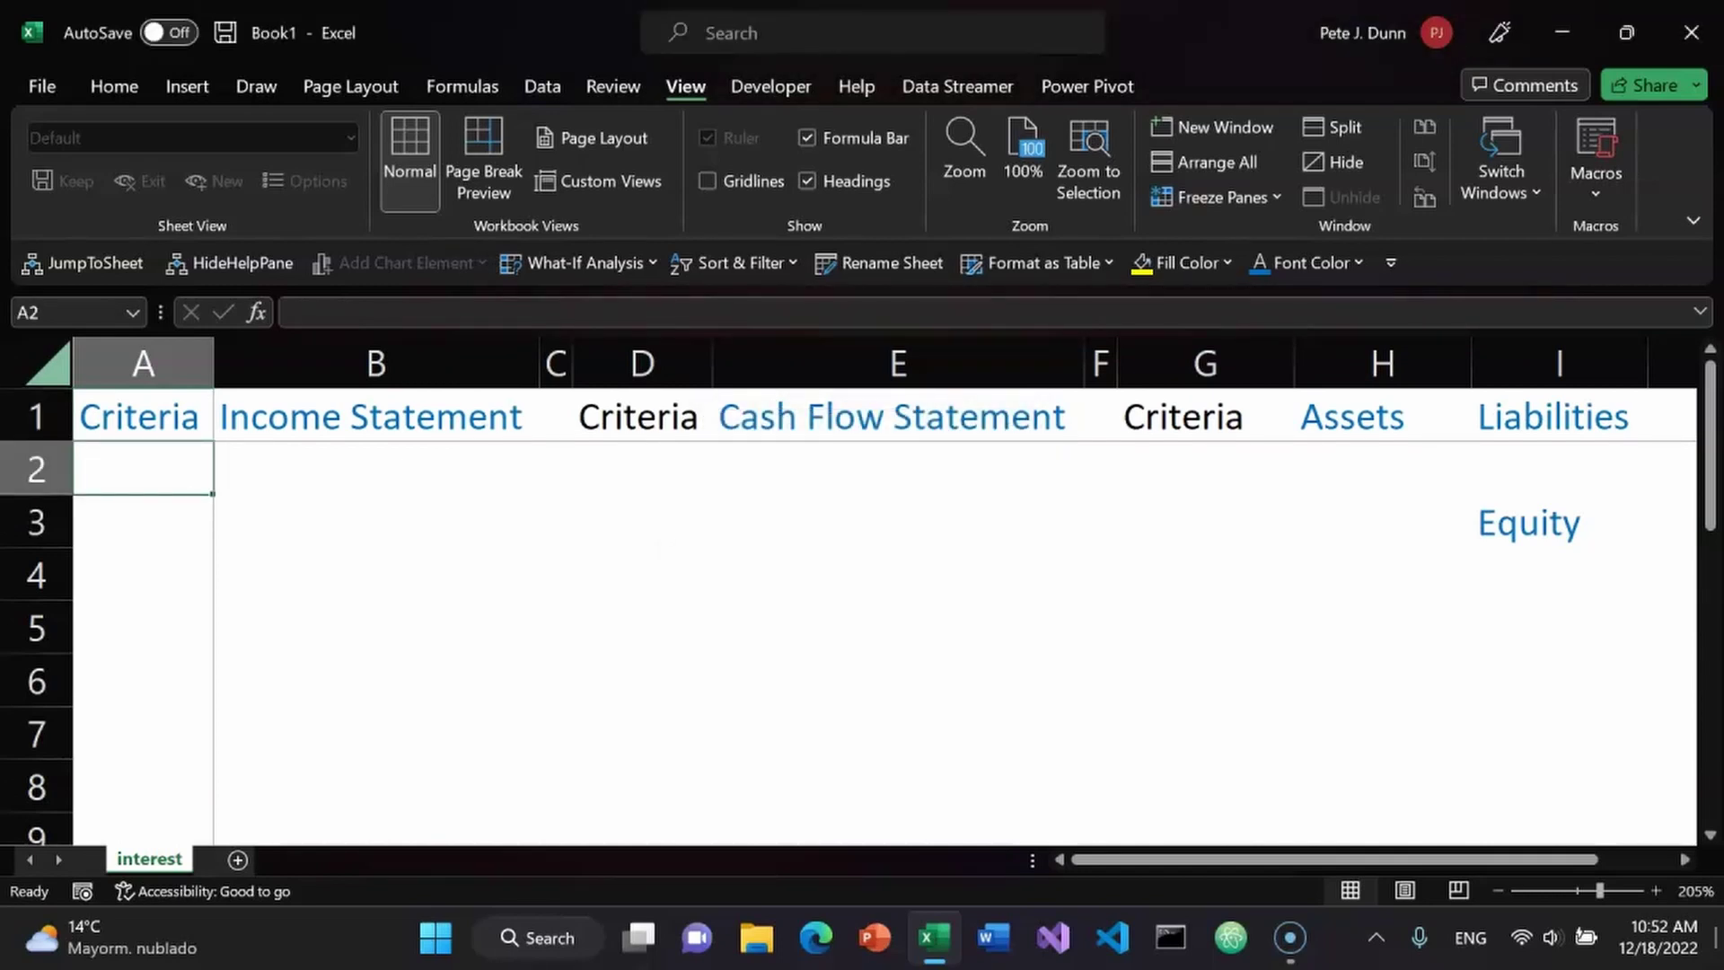
pyautogui.write('Inte')
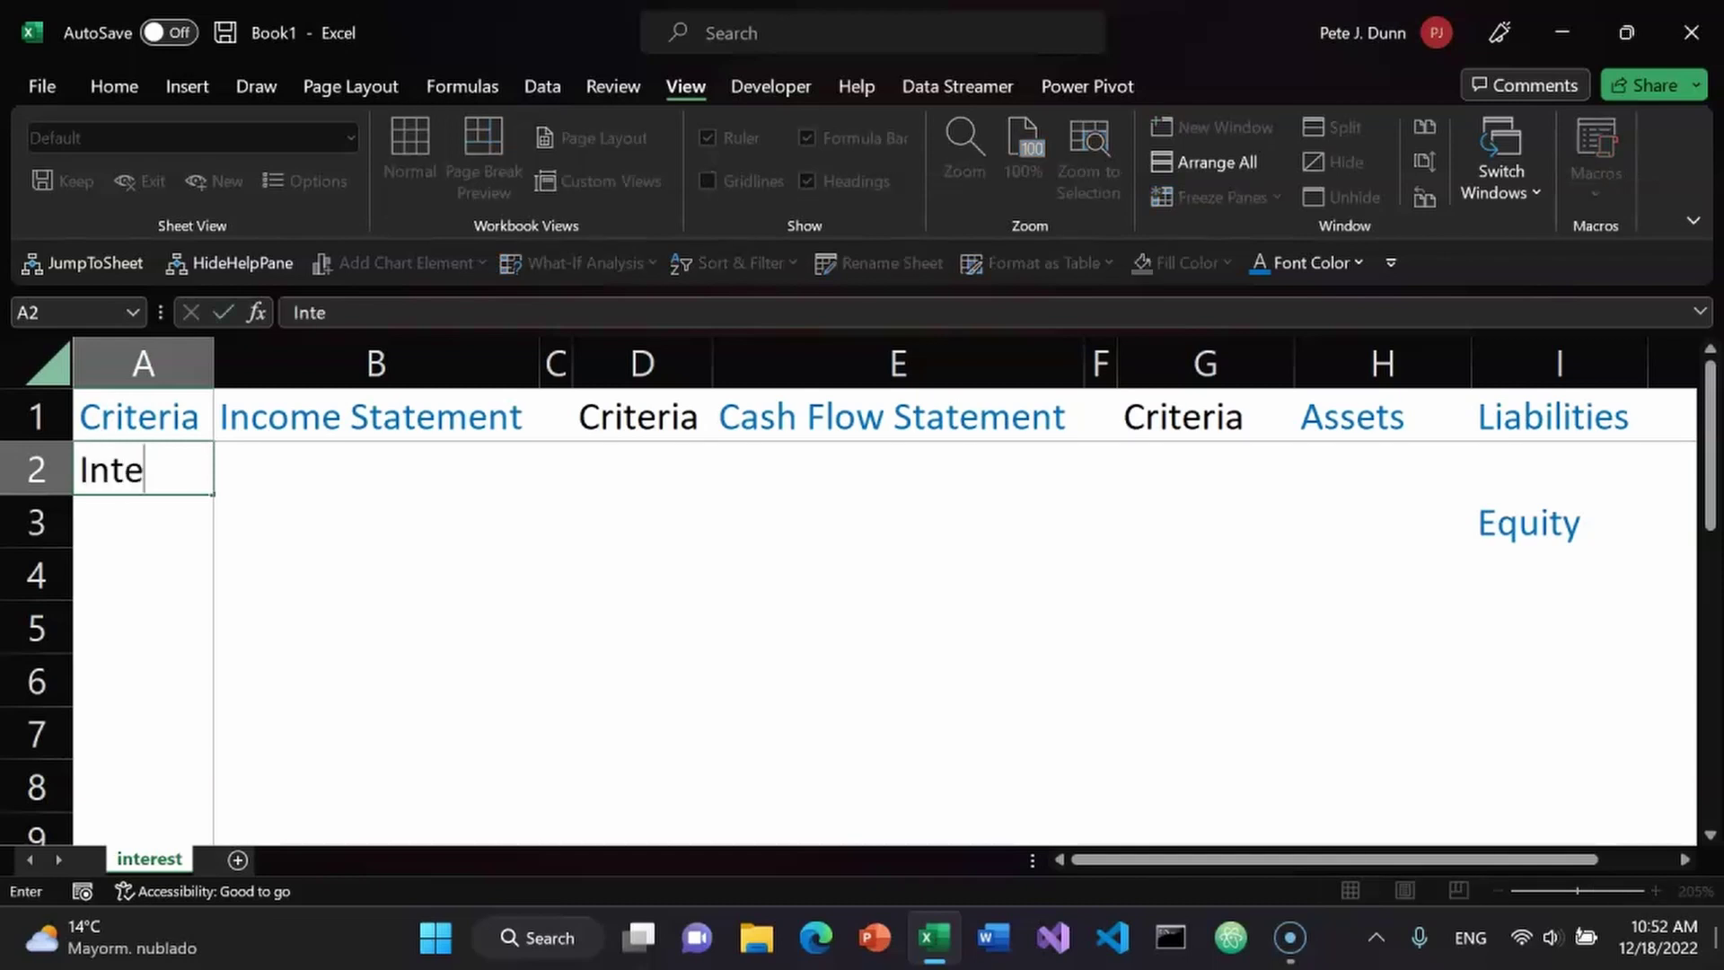
pyautogui.write('rest')
pyautogui.hotkey('alt', 'Return')
pyautogui.write('Inc')
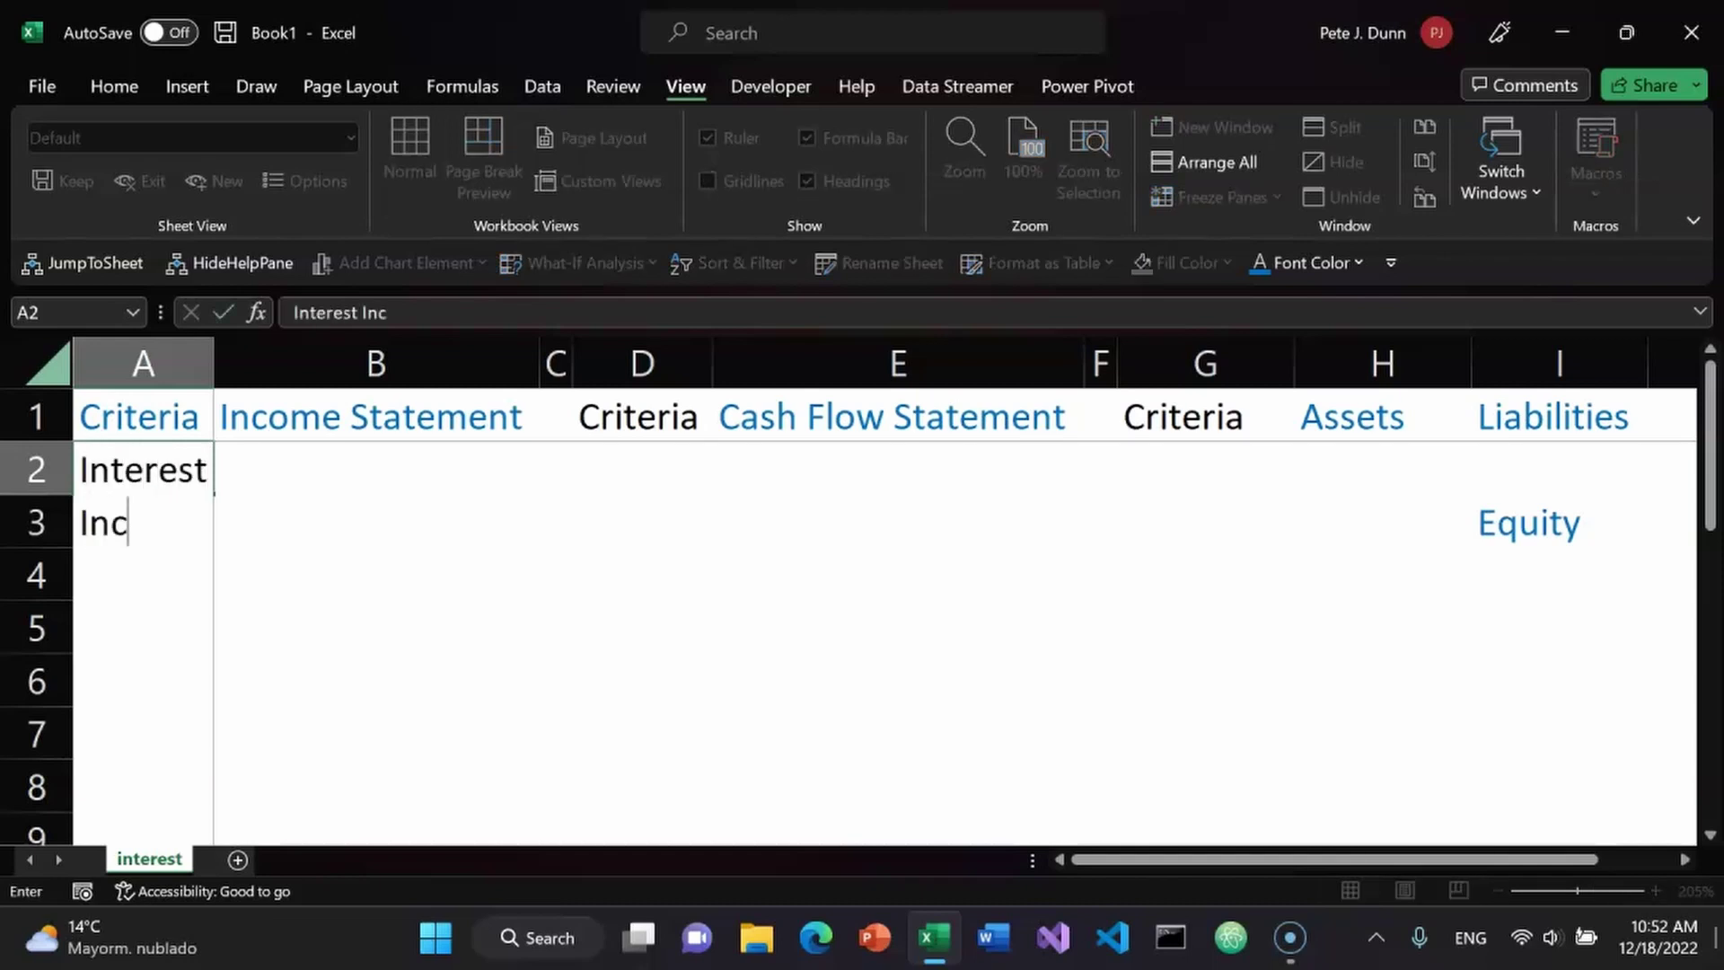
pyautogui.write('ome')
pyautogui.press('Return')
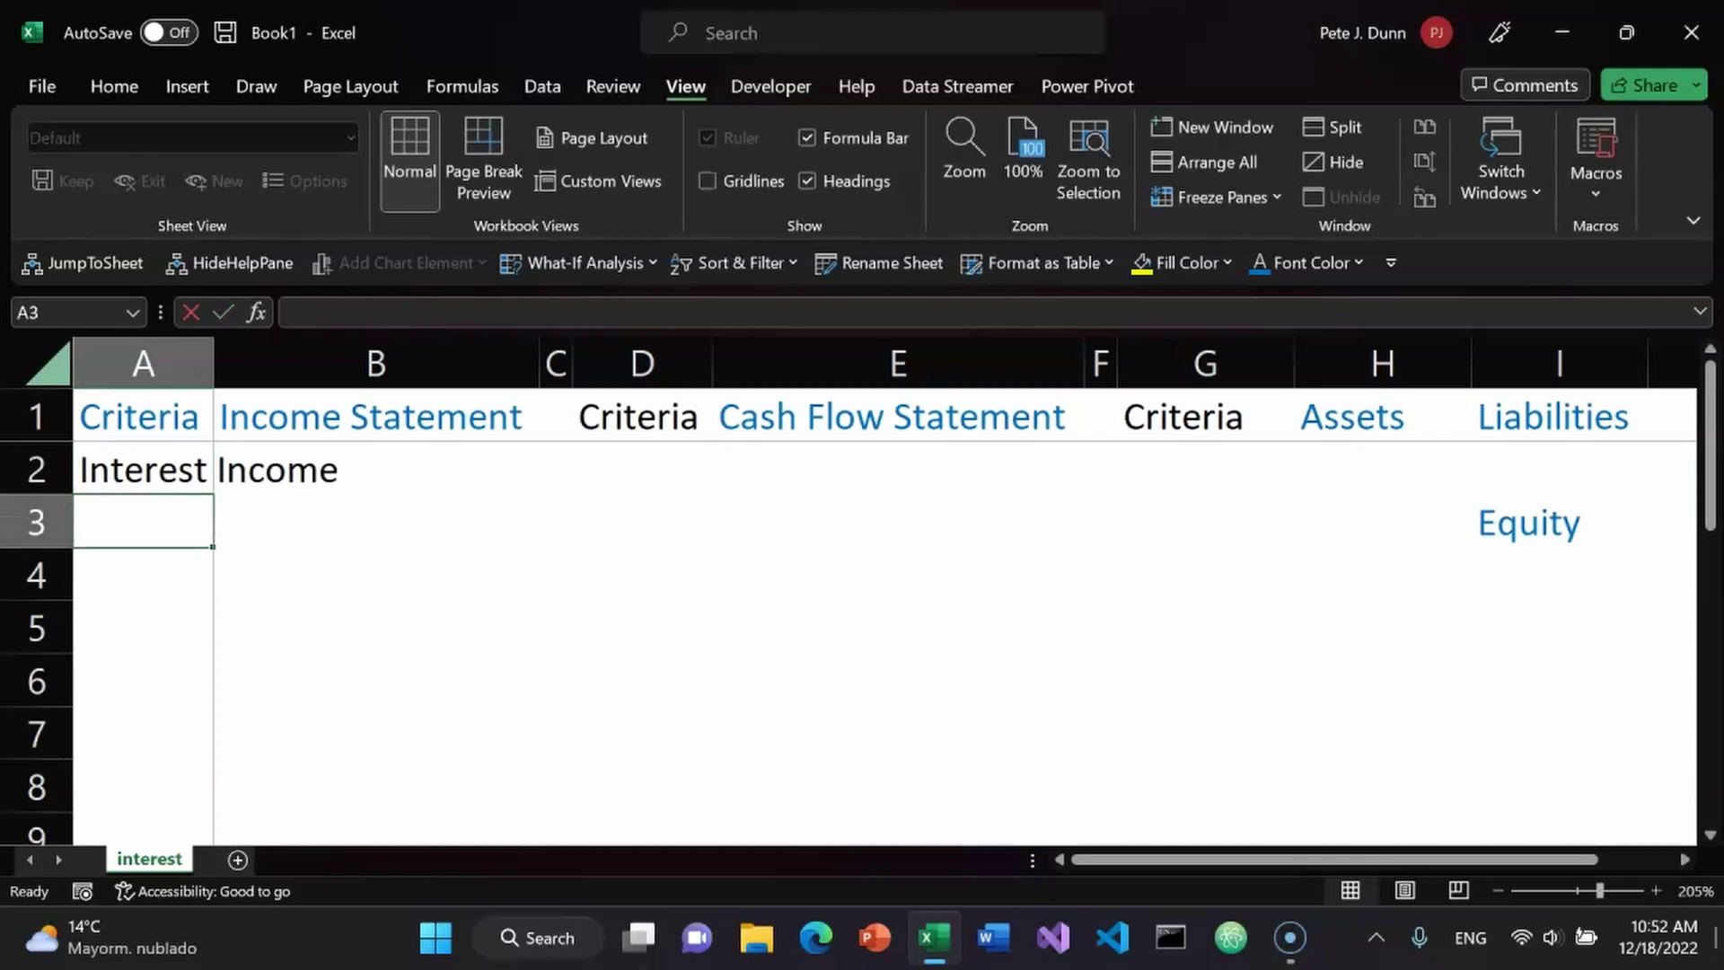
# AutoFit all column widths so the Interest Income label fits in column A.
pyautogui.hotkey('ctrl', 'a')
pyautogui.hotkey('alt', 'o')
pyautogui.press('c')
pyautogui.press('a')
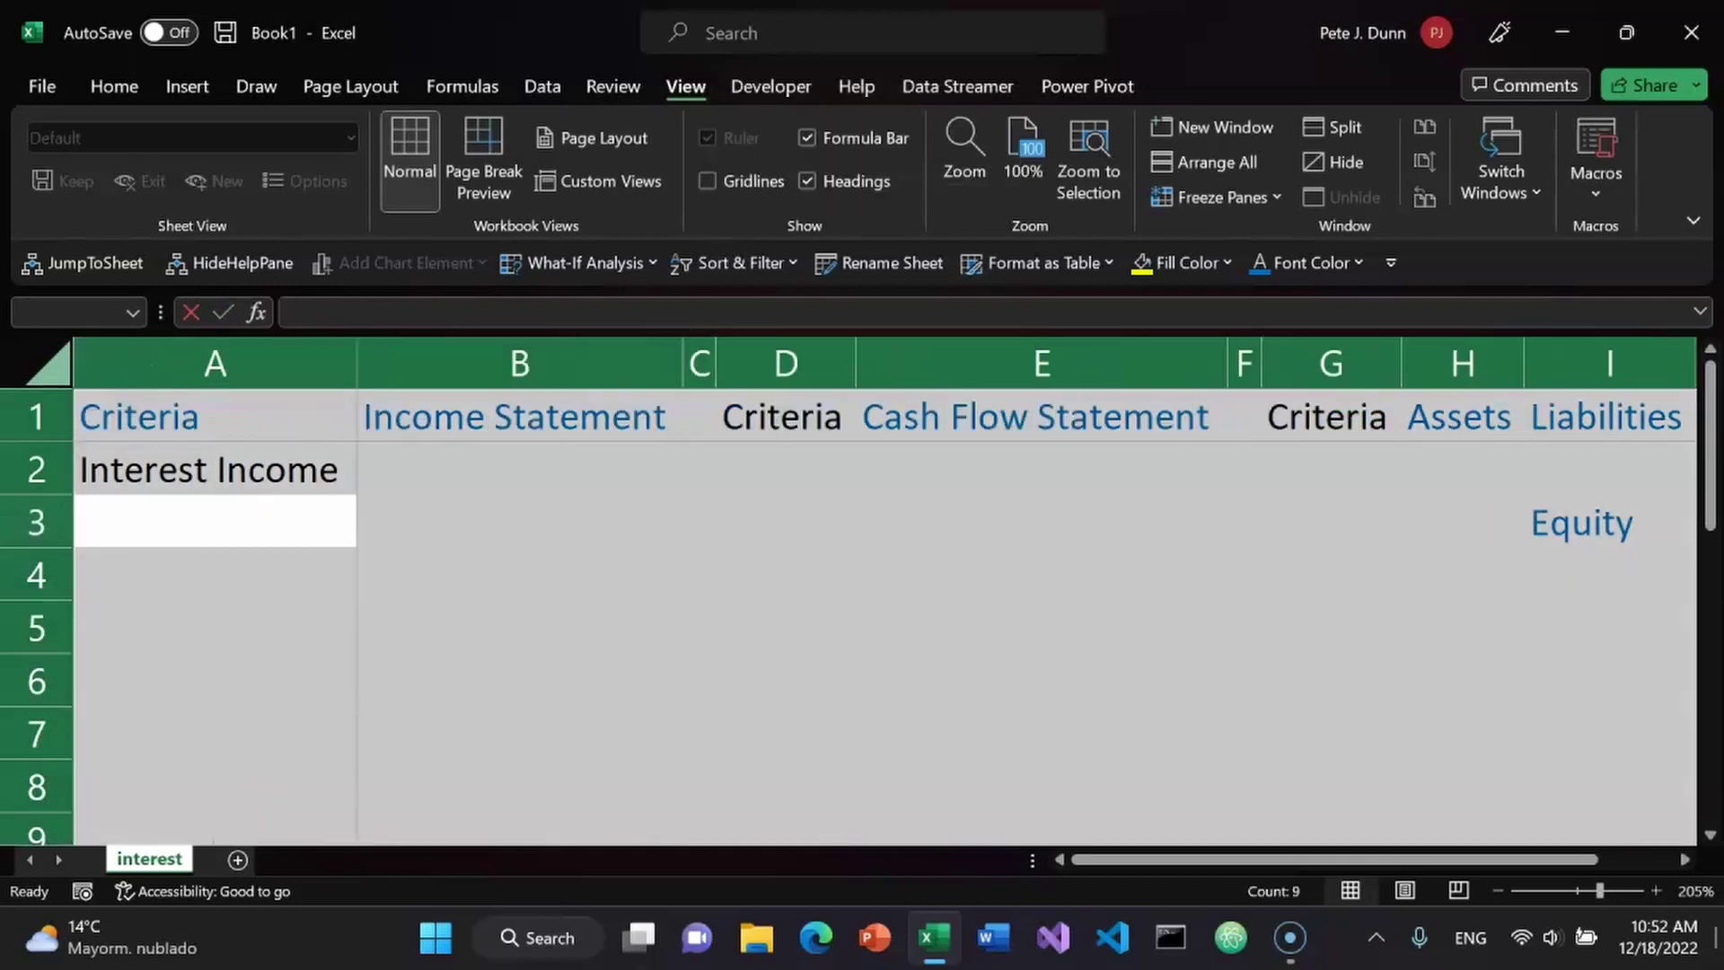
pyautogui.hotkey('shift', 'BackSpace')
pyautogui.press('Up')
pyautogui.press('Up')
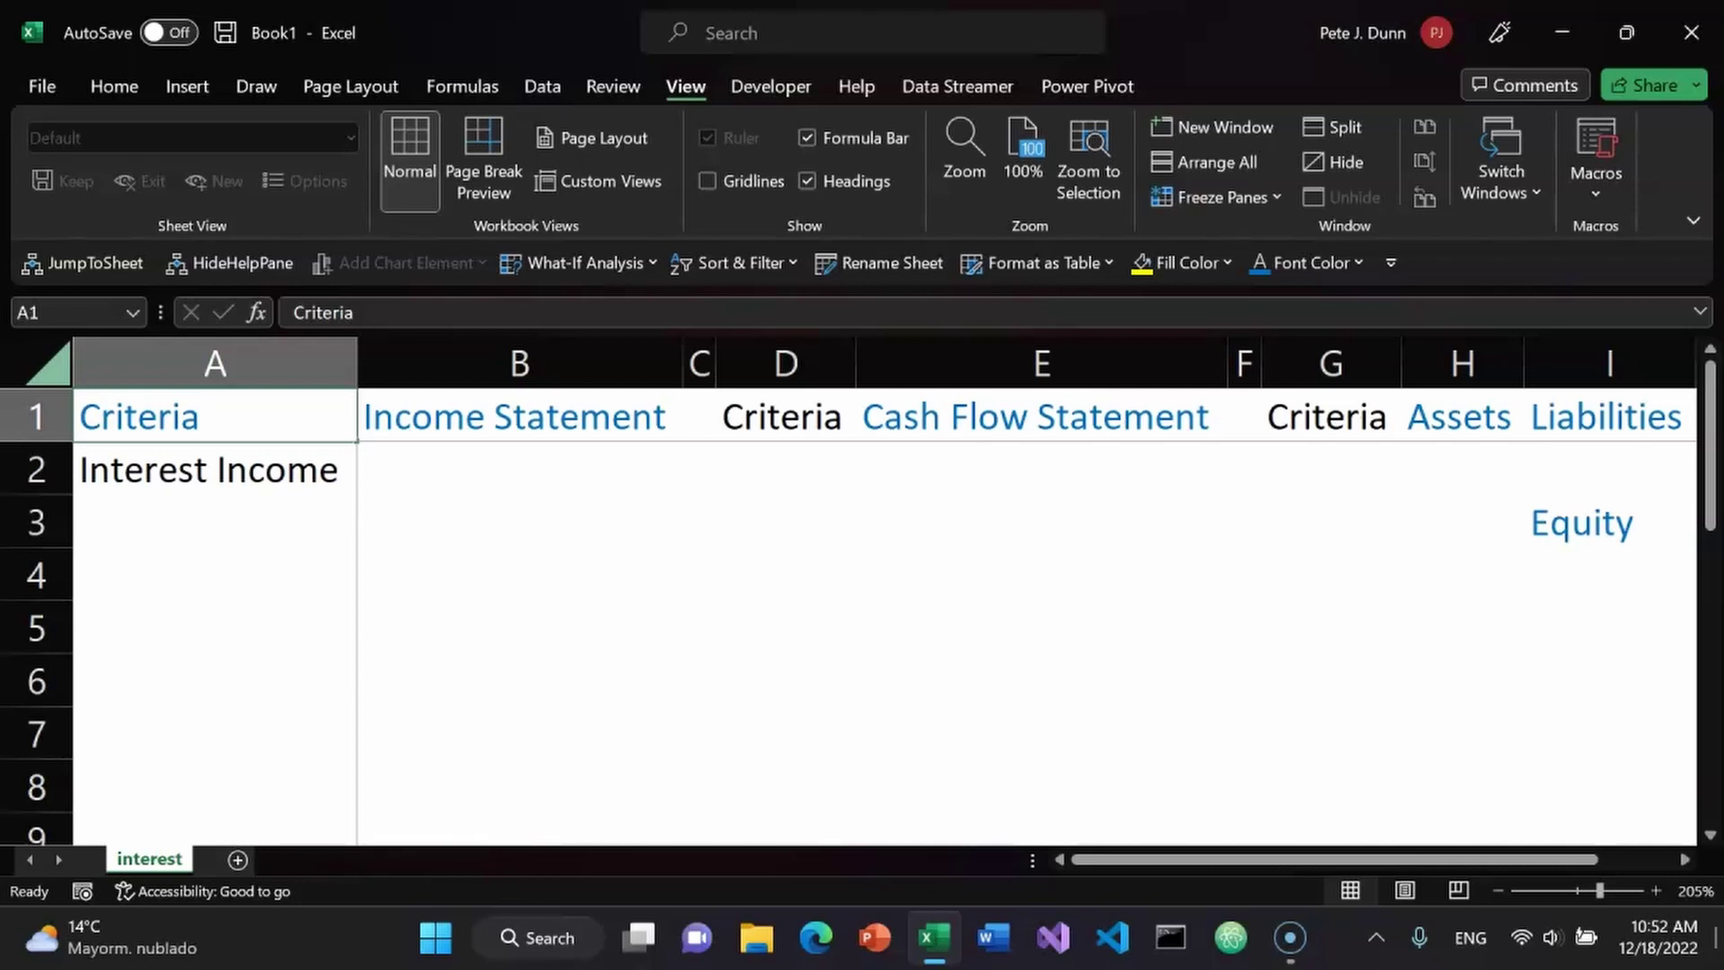
# Set the font colour of the Interest Income label in A2 to the standard Blue.
pyautogui.scroll(-1, 849, 592)
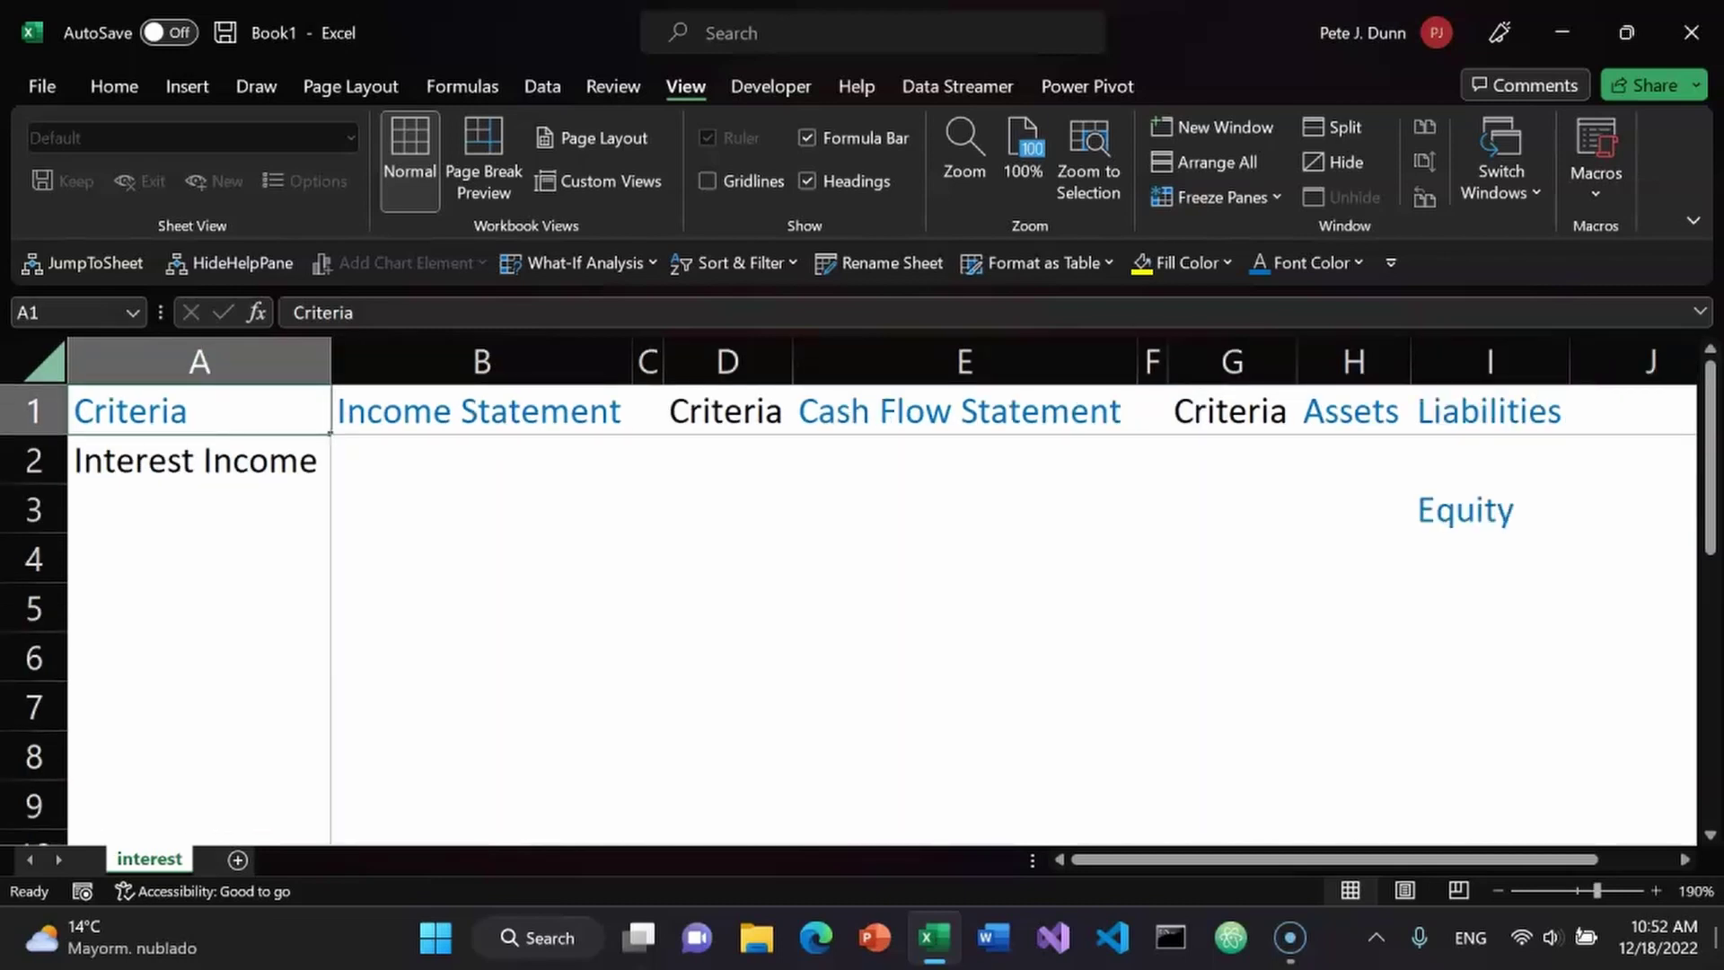
pyautogui.press('Down')
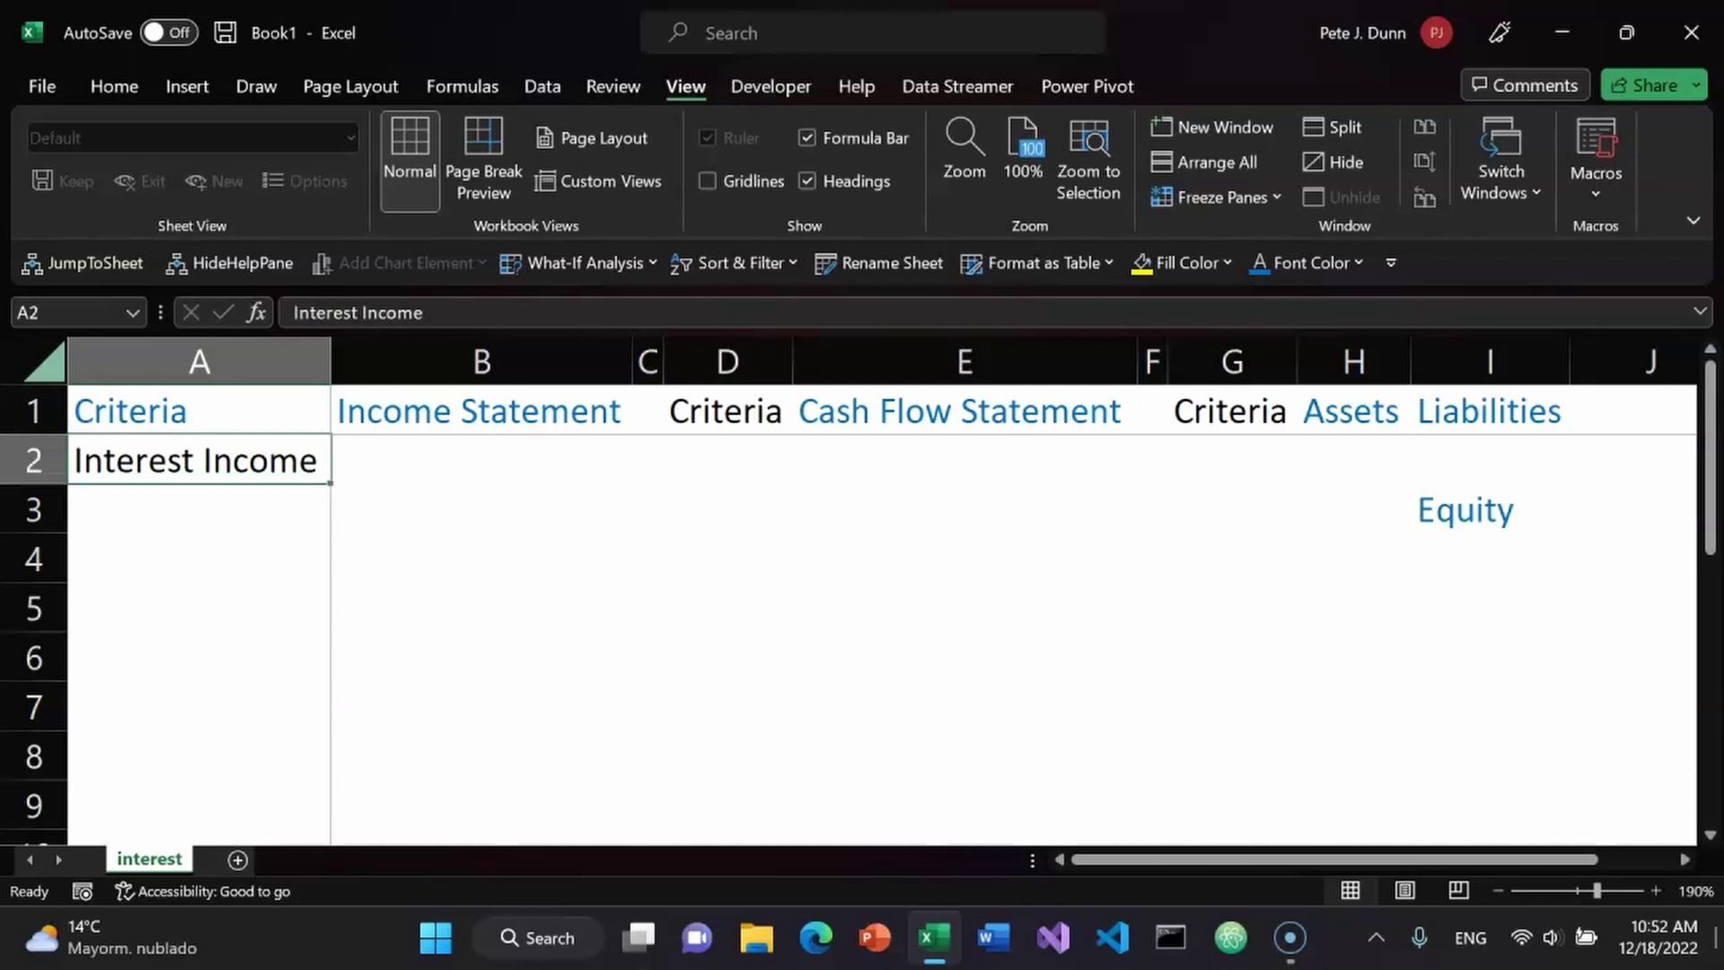
pyautogui.hotkey('alt', '9')
pyautogui.press('Up')
pyautogui.press('Up')
pyautogui.press('Left')
pyautogui.press('Left')
pyautogui.press('Return')
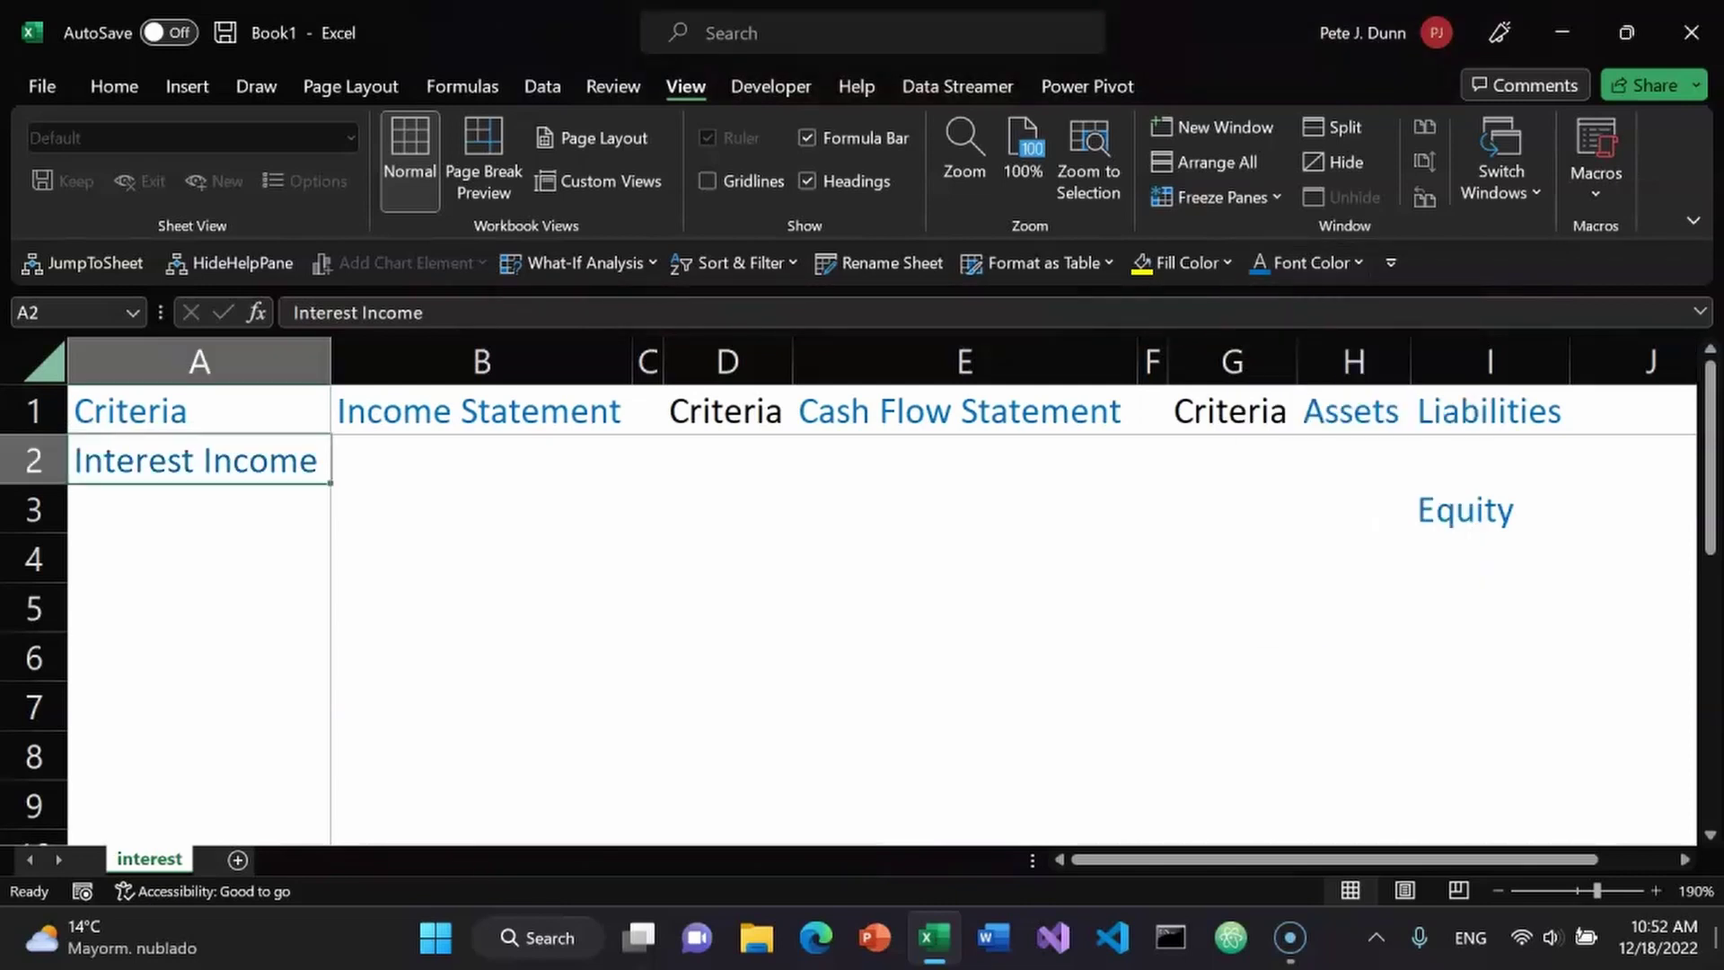
# Enter the label "Interest Expe3nse" in A3 below the Interest Income label.
pyautogui.press('Down')
pyautogui.write('Interest ')
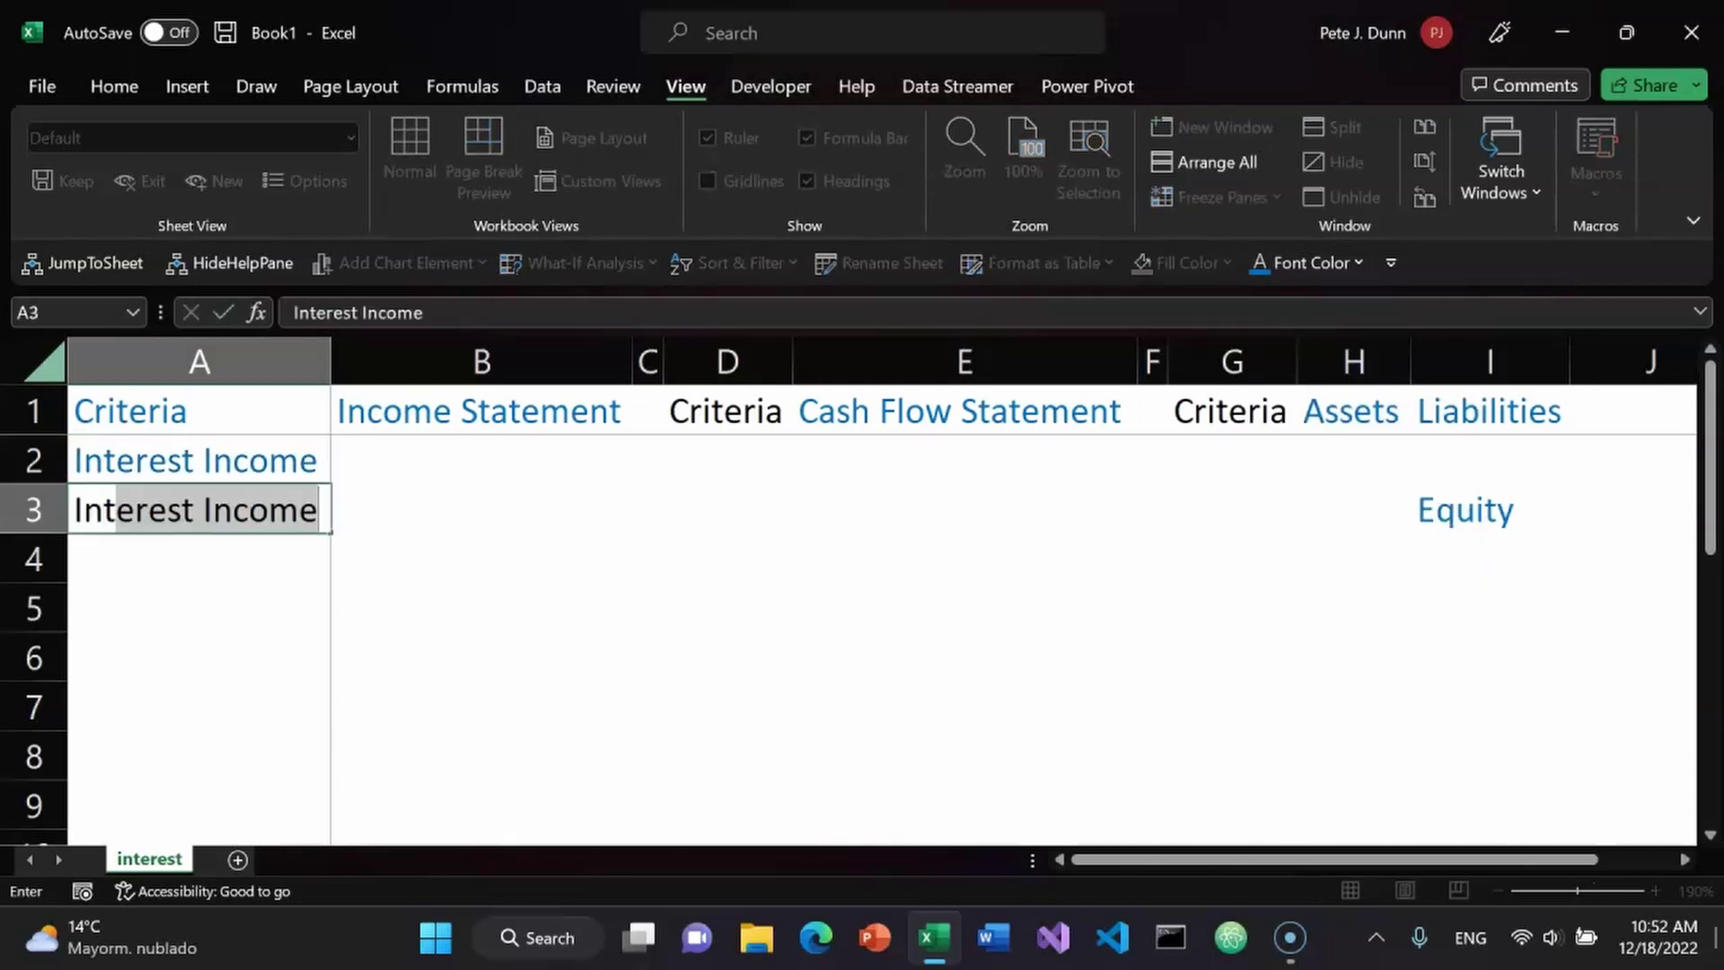
pyautogui.write('Expe3nse')
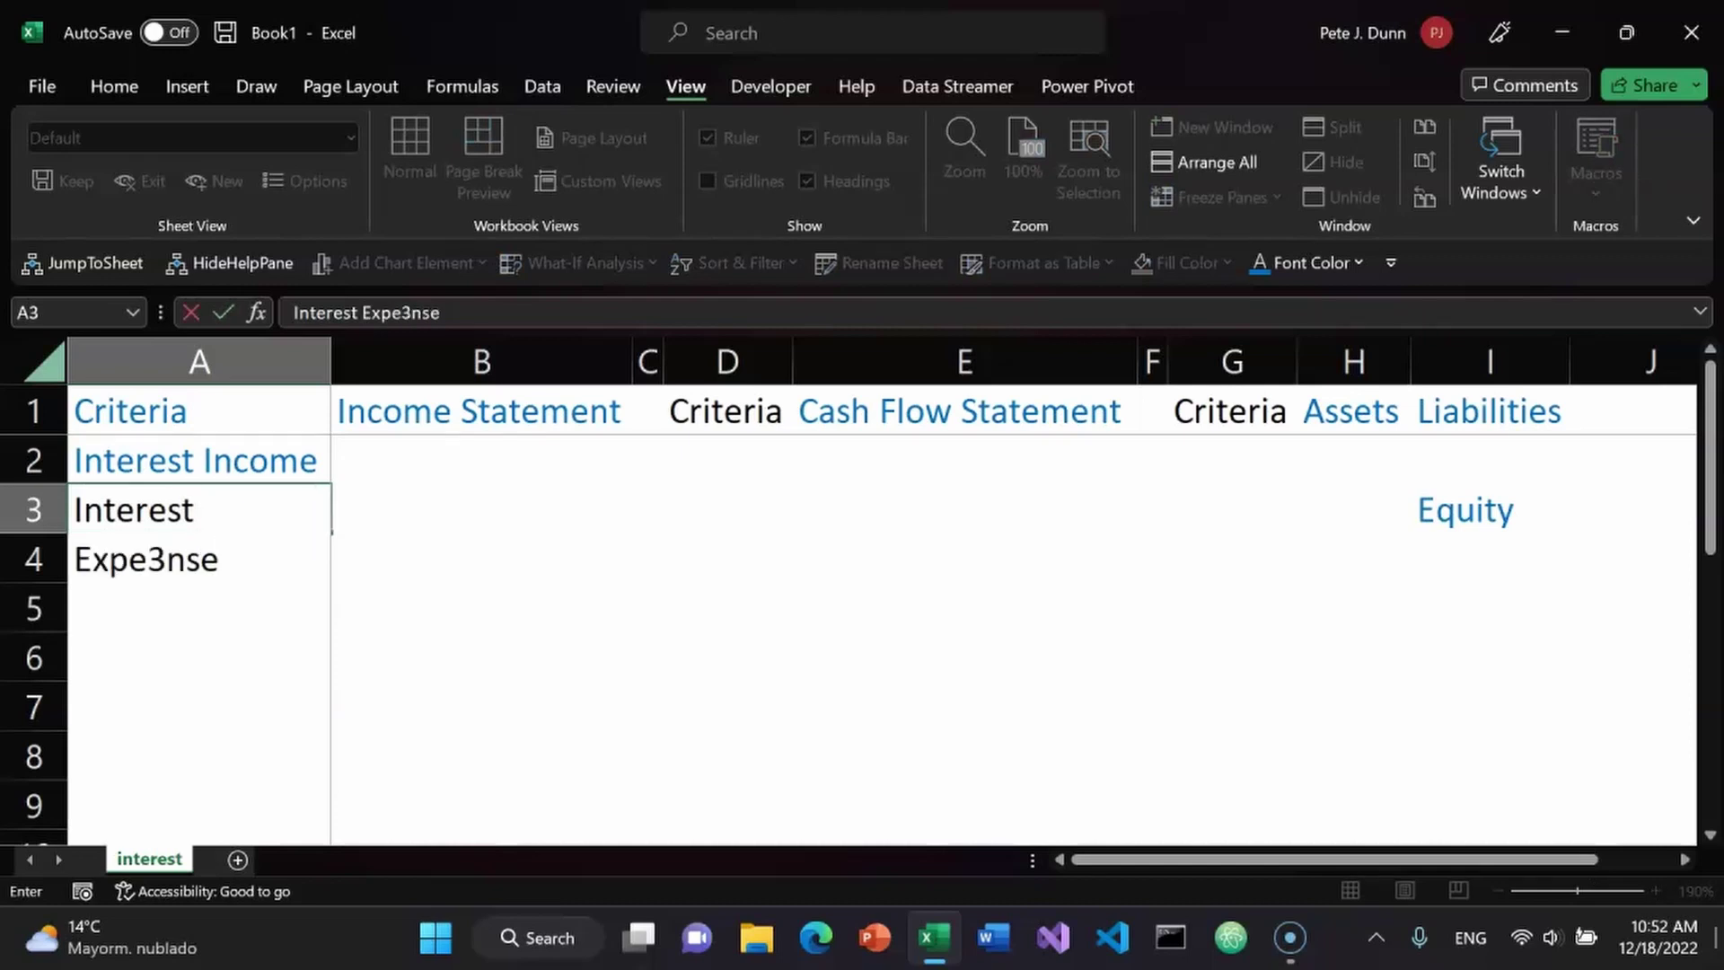
pyautogui.press('Return')
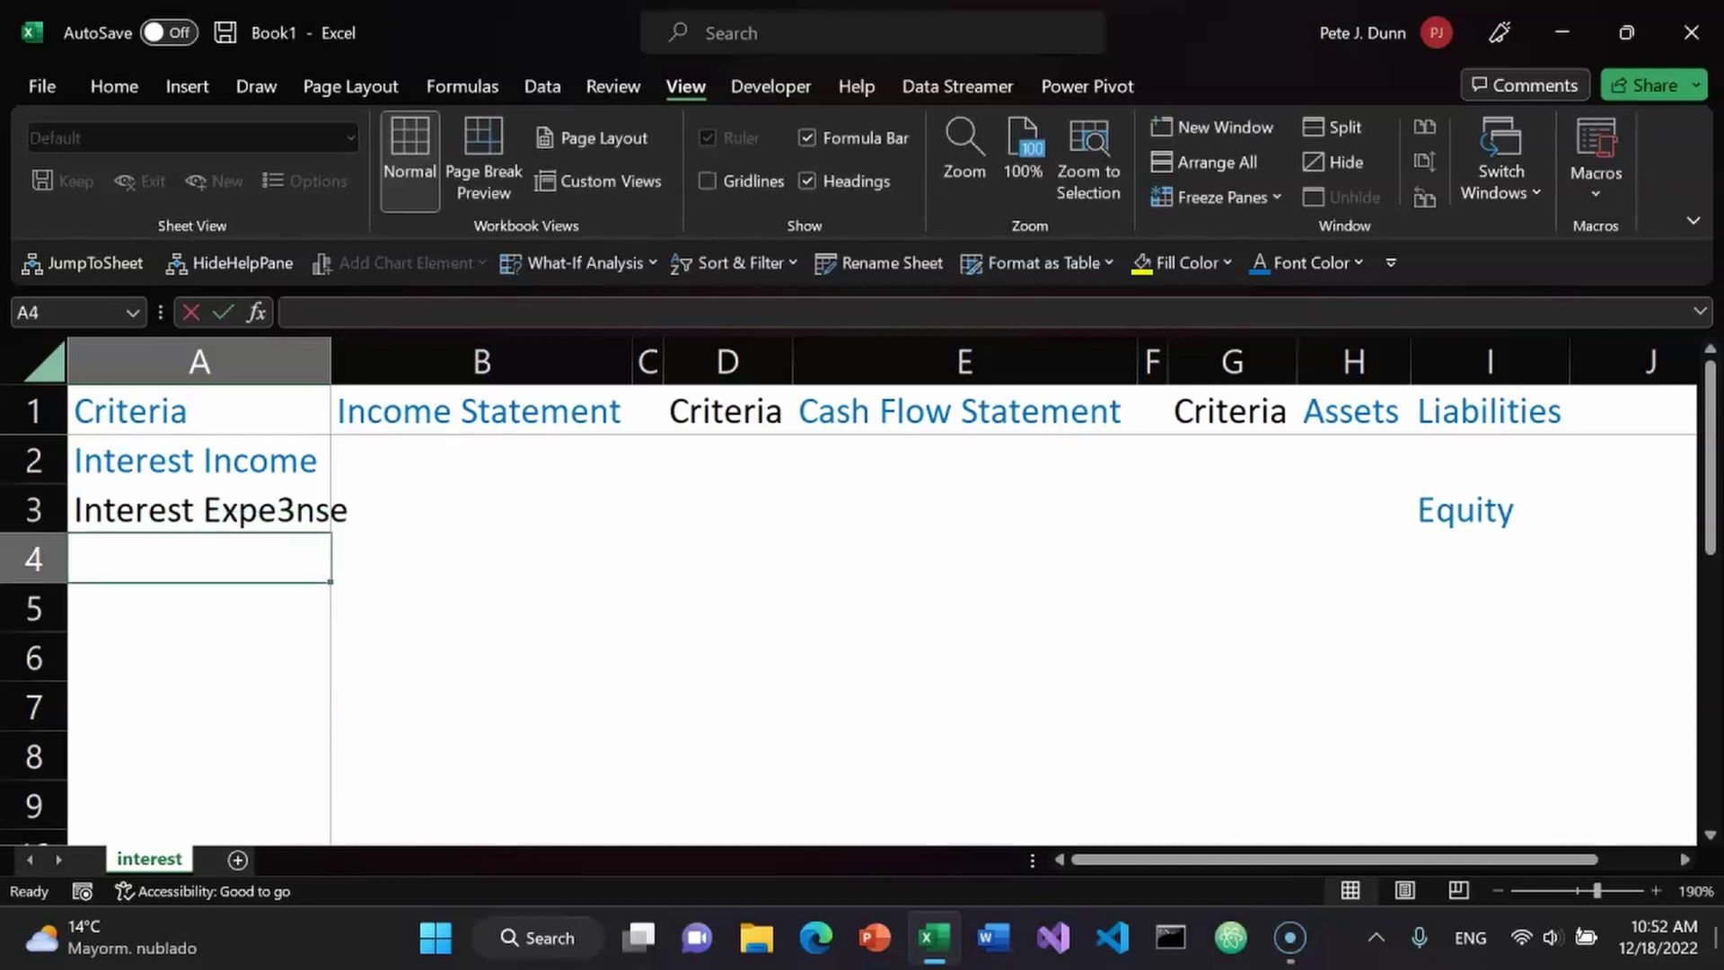
# Spell-check the worksheet again after the new label in A3.
pyautogui.press('F7')
pyautogui.press('Return')
pyautogui.press('Return')
# Remove the stray digit 3 from the label in A3 so that it reads "Interest Expense".
pyautogui.press('Up')
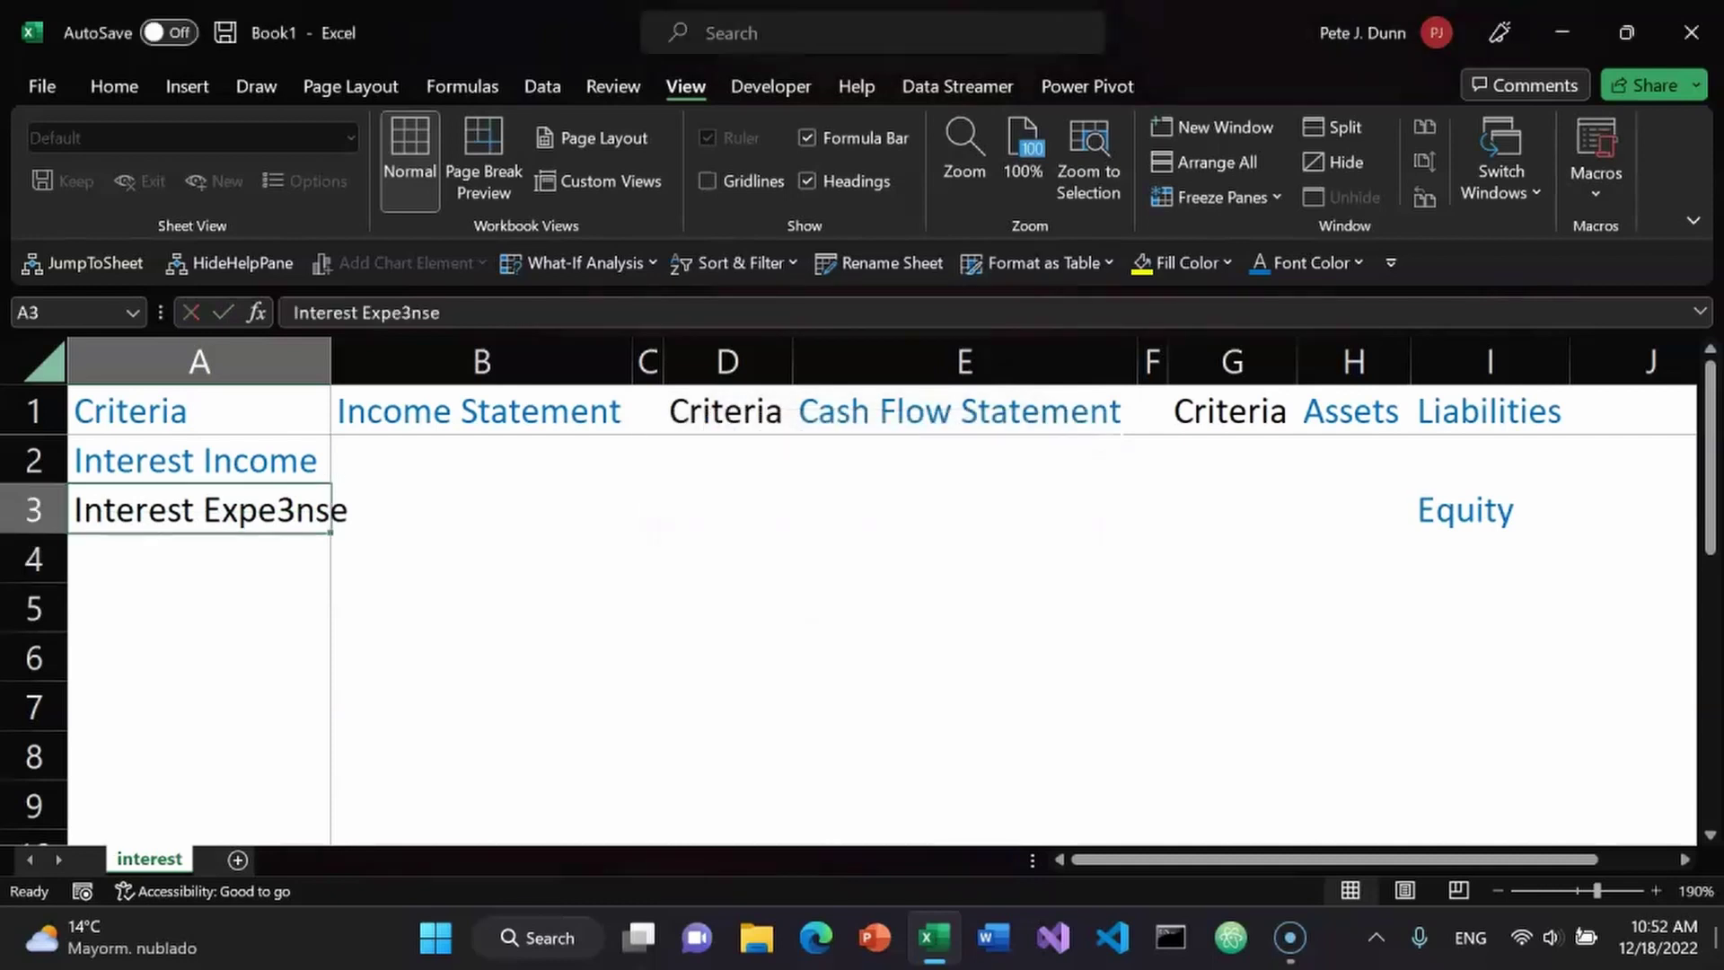
pyautogui.press('F2')
pyautogui.press('Left')
pyautogui.press('Left')
pyautogui.press('Left')
pyautogui.press('BackSpace')
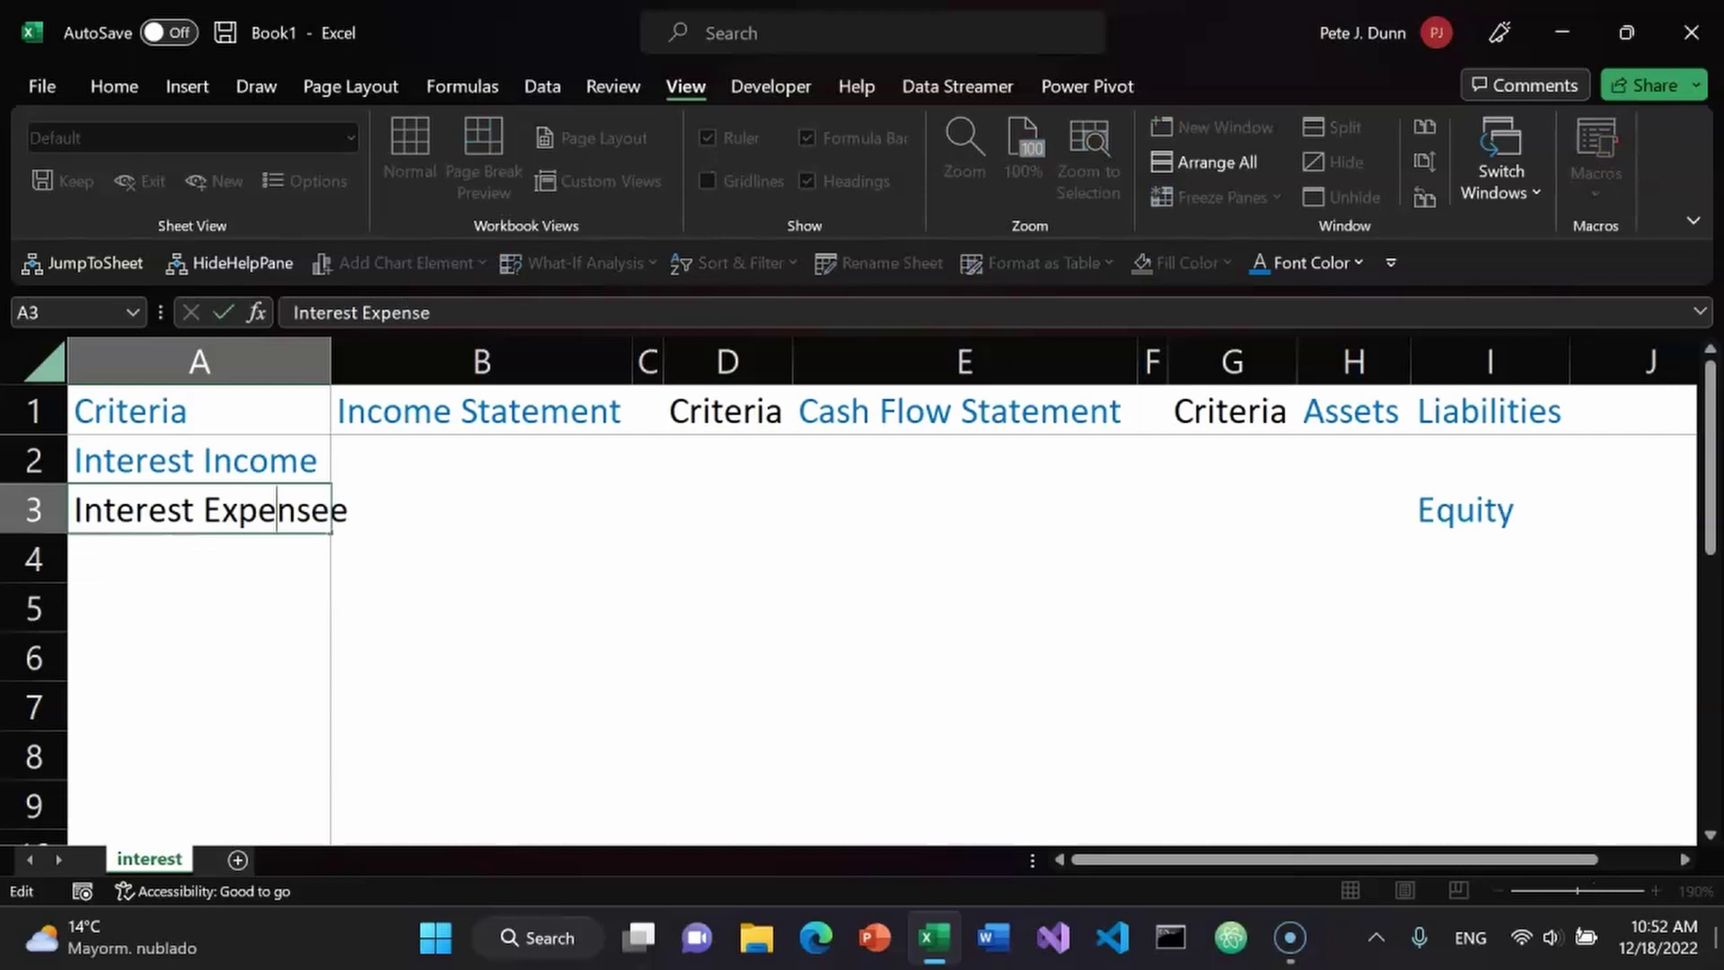
pyautogui.press('Return')
# Set the font colour of the Interest Expense label in A3 to the standard Blue.
pyautogui.press('Up')
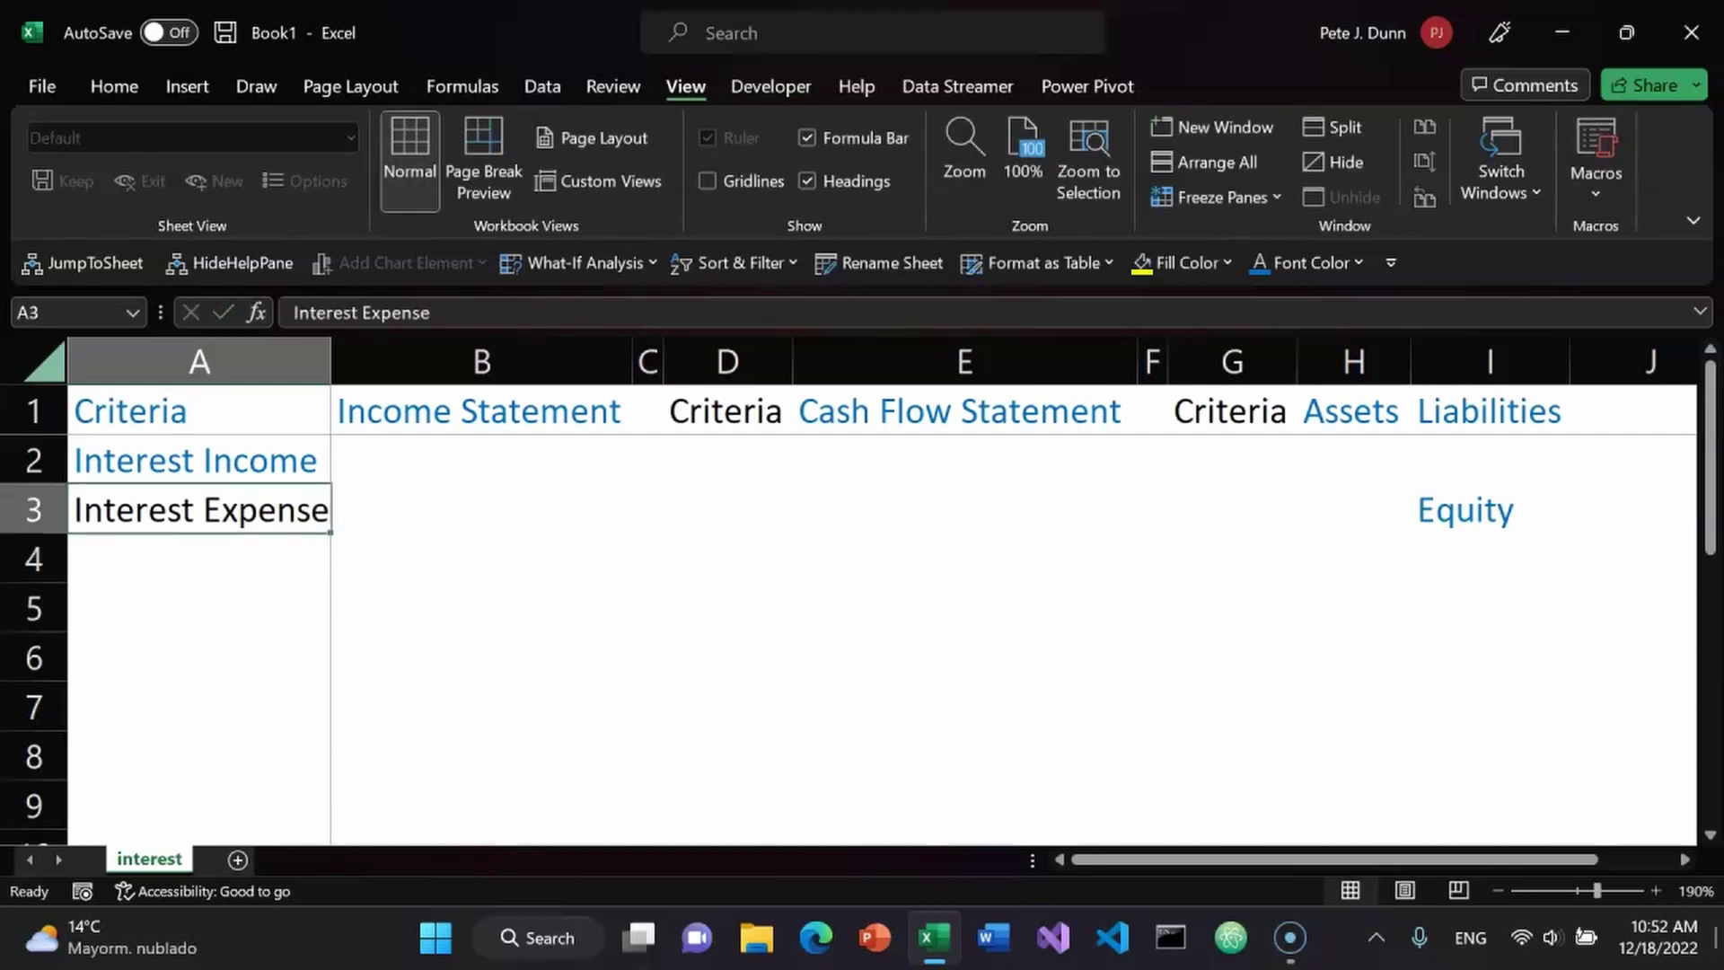
pyautogui.hotkey('alt', '9')
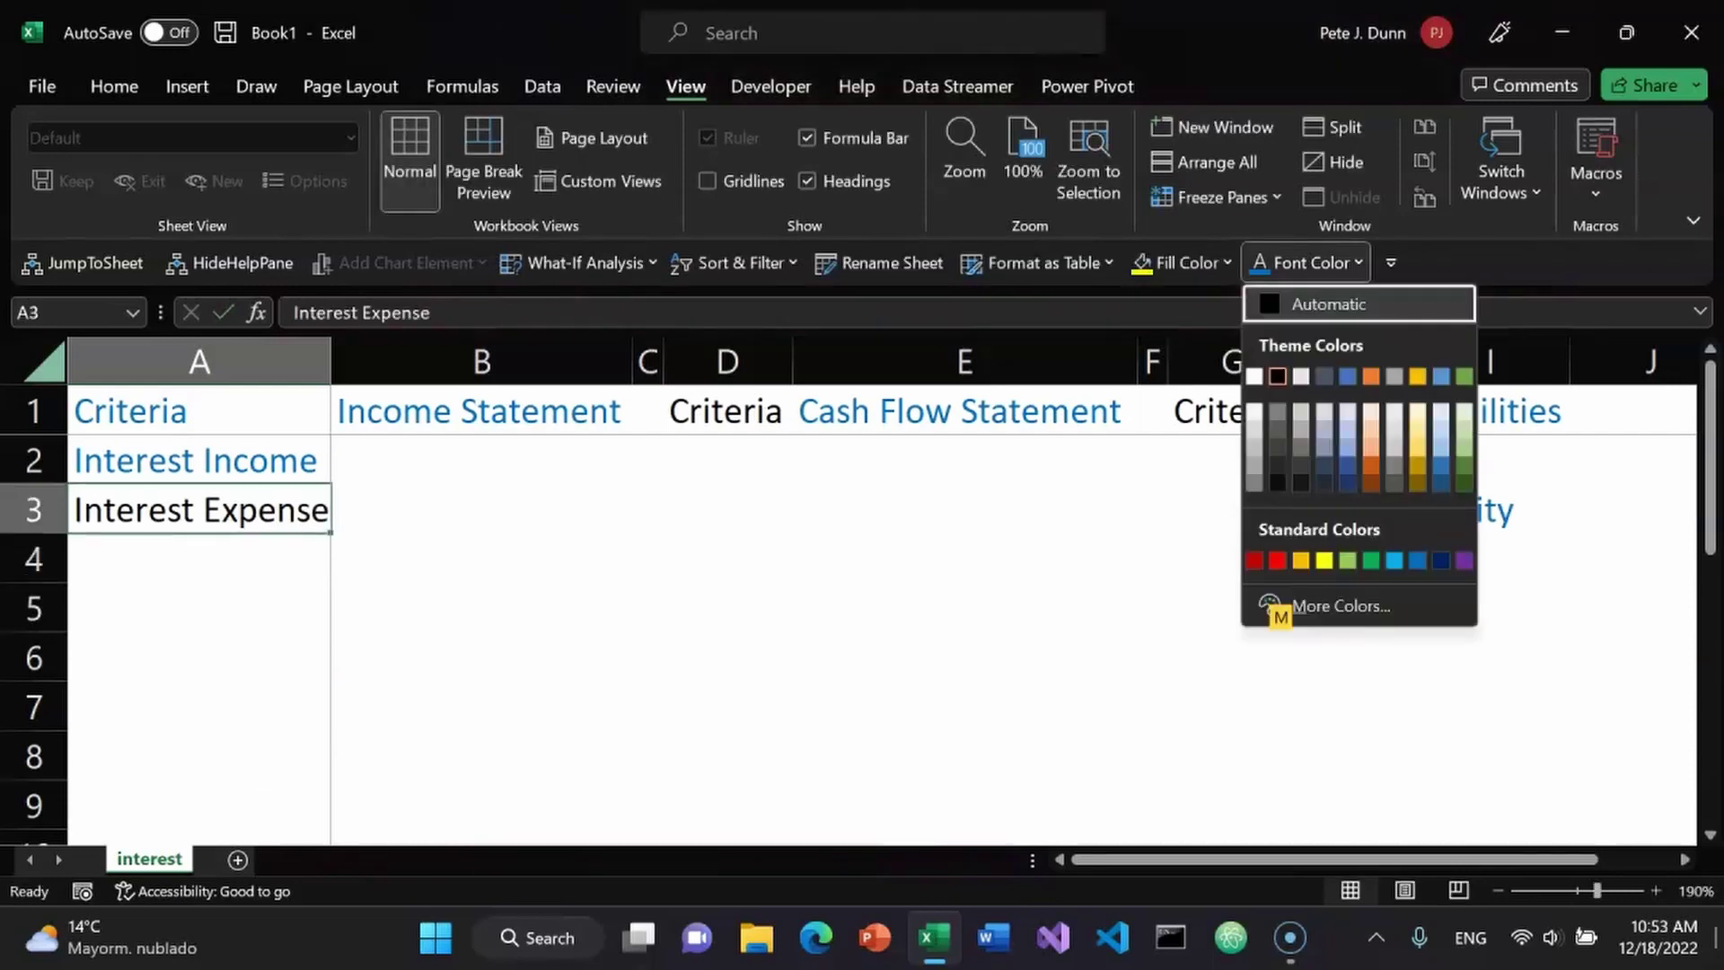
pyautogui.press('Up')
pyautogui.press('Up')
pyautogui.press('Left')
pyautogui.press('Left')
pyautogui.press('Return')
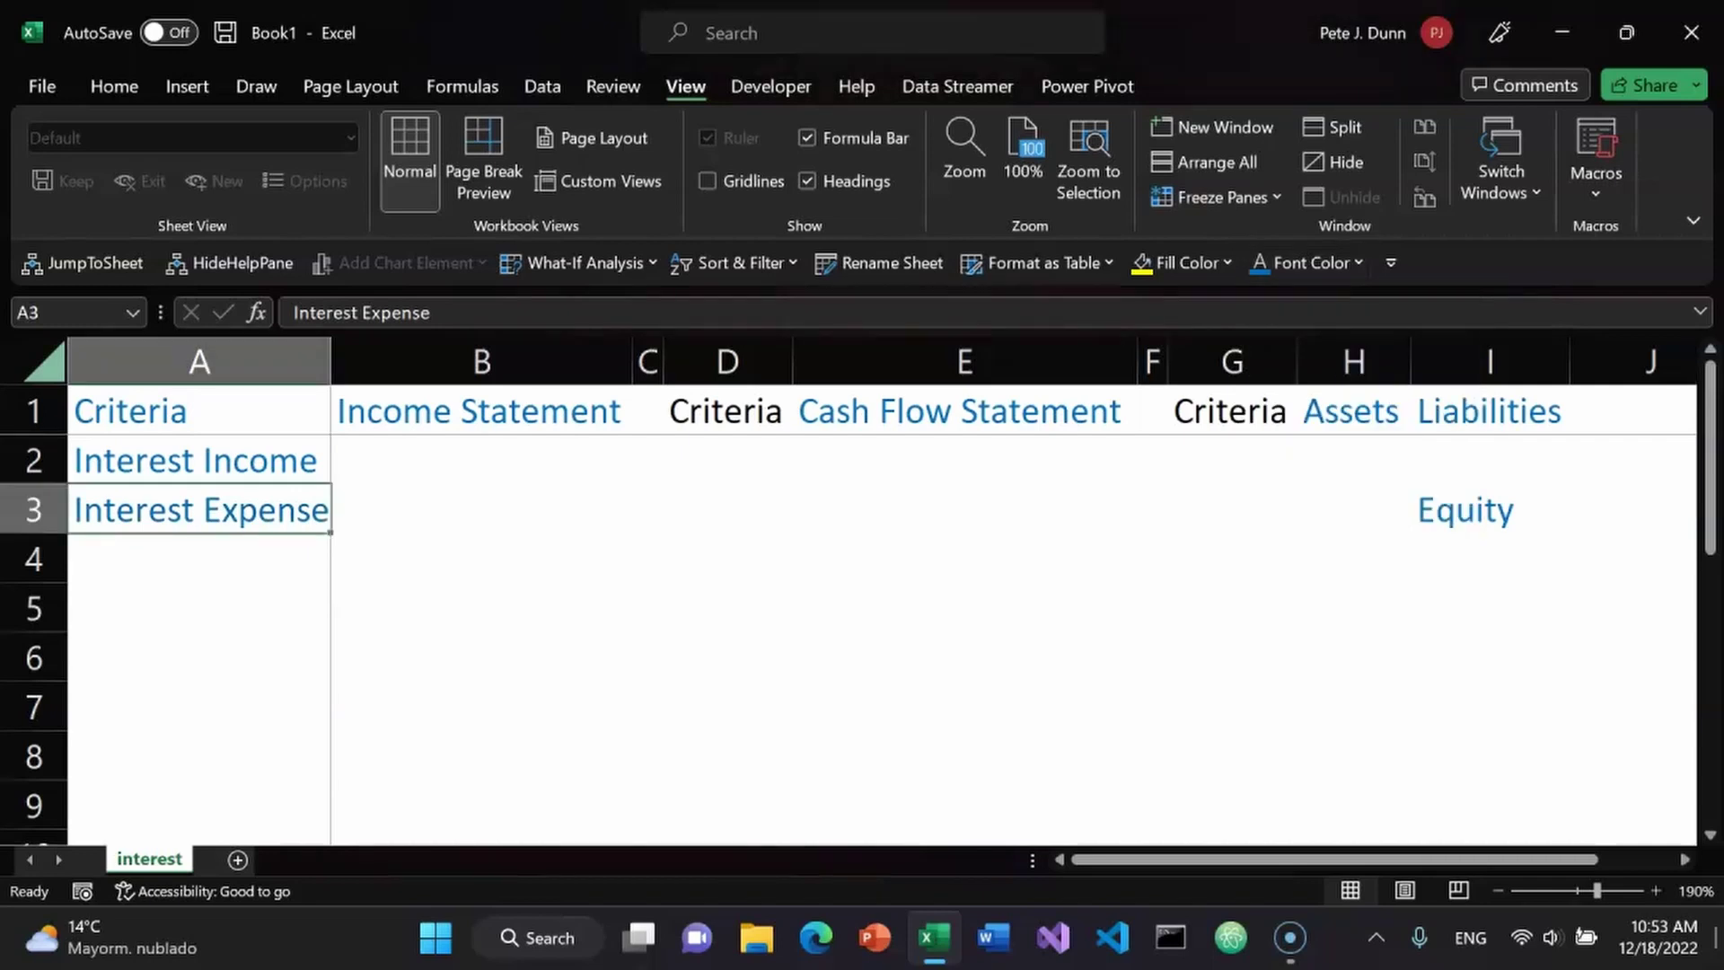
# Autofit the width of all worksheet columns to the Interest Expense label.
pyautogui.hotkey('ctrl', 'a')
pyautogui.hotkey('alt', 'o')
pyautogui.press('c')
pyautogui.press('a')
# Enter the label "Net Interest Income" in A4 below the Interest Expense label.
pyautogui.press('Down')
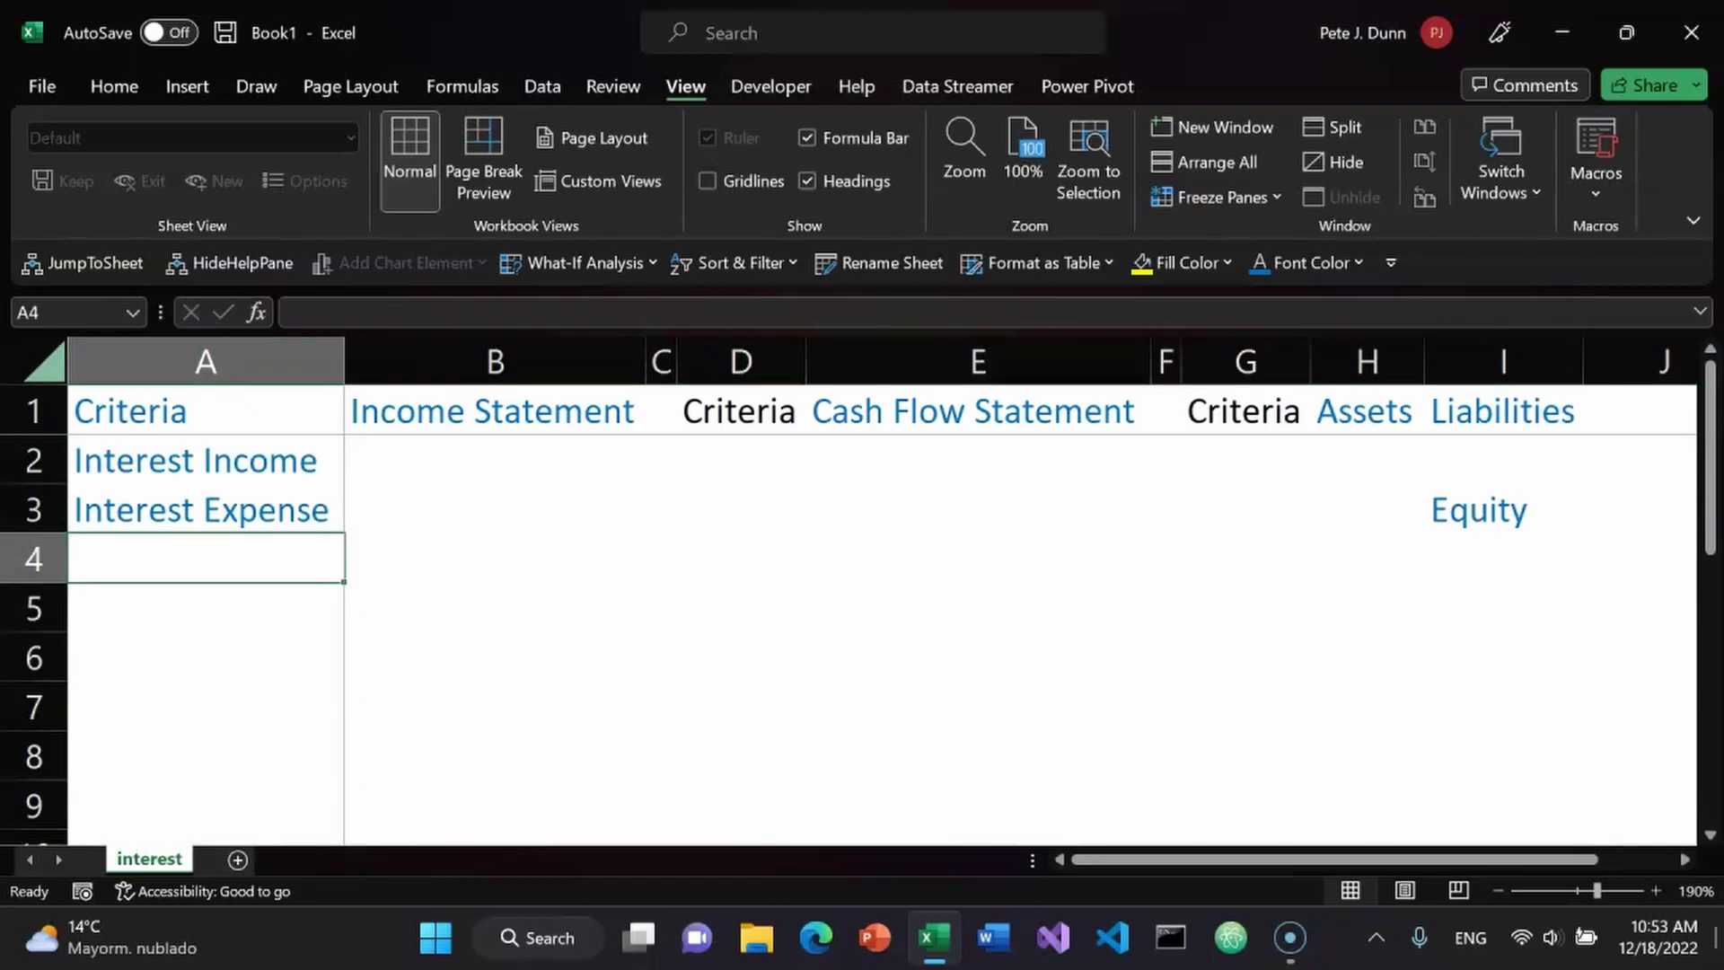
pyautogui.write('N')
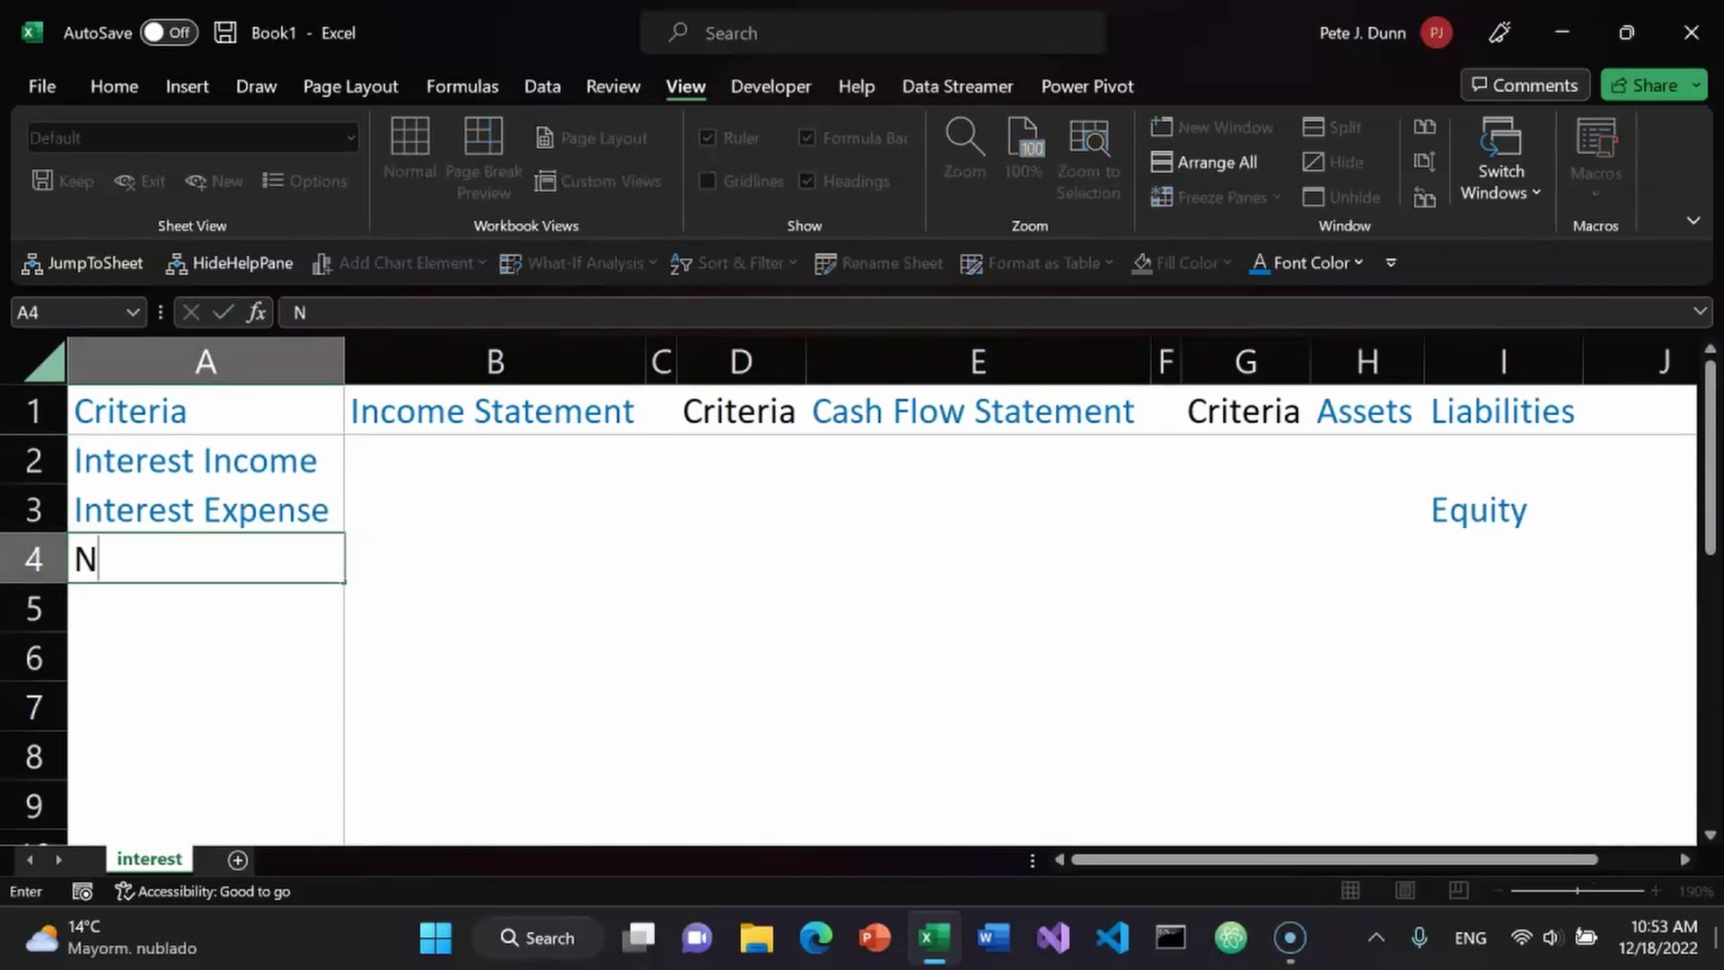
pyautogui.write('et Inte')
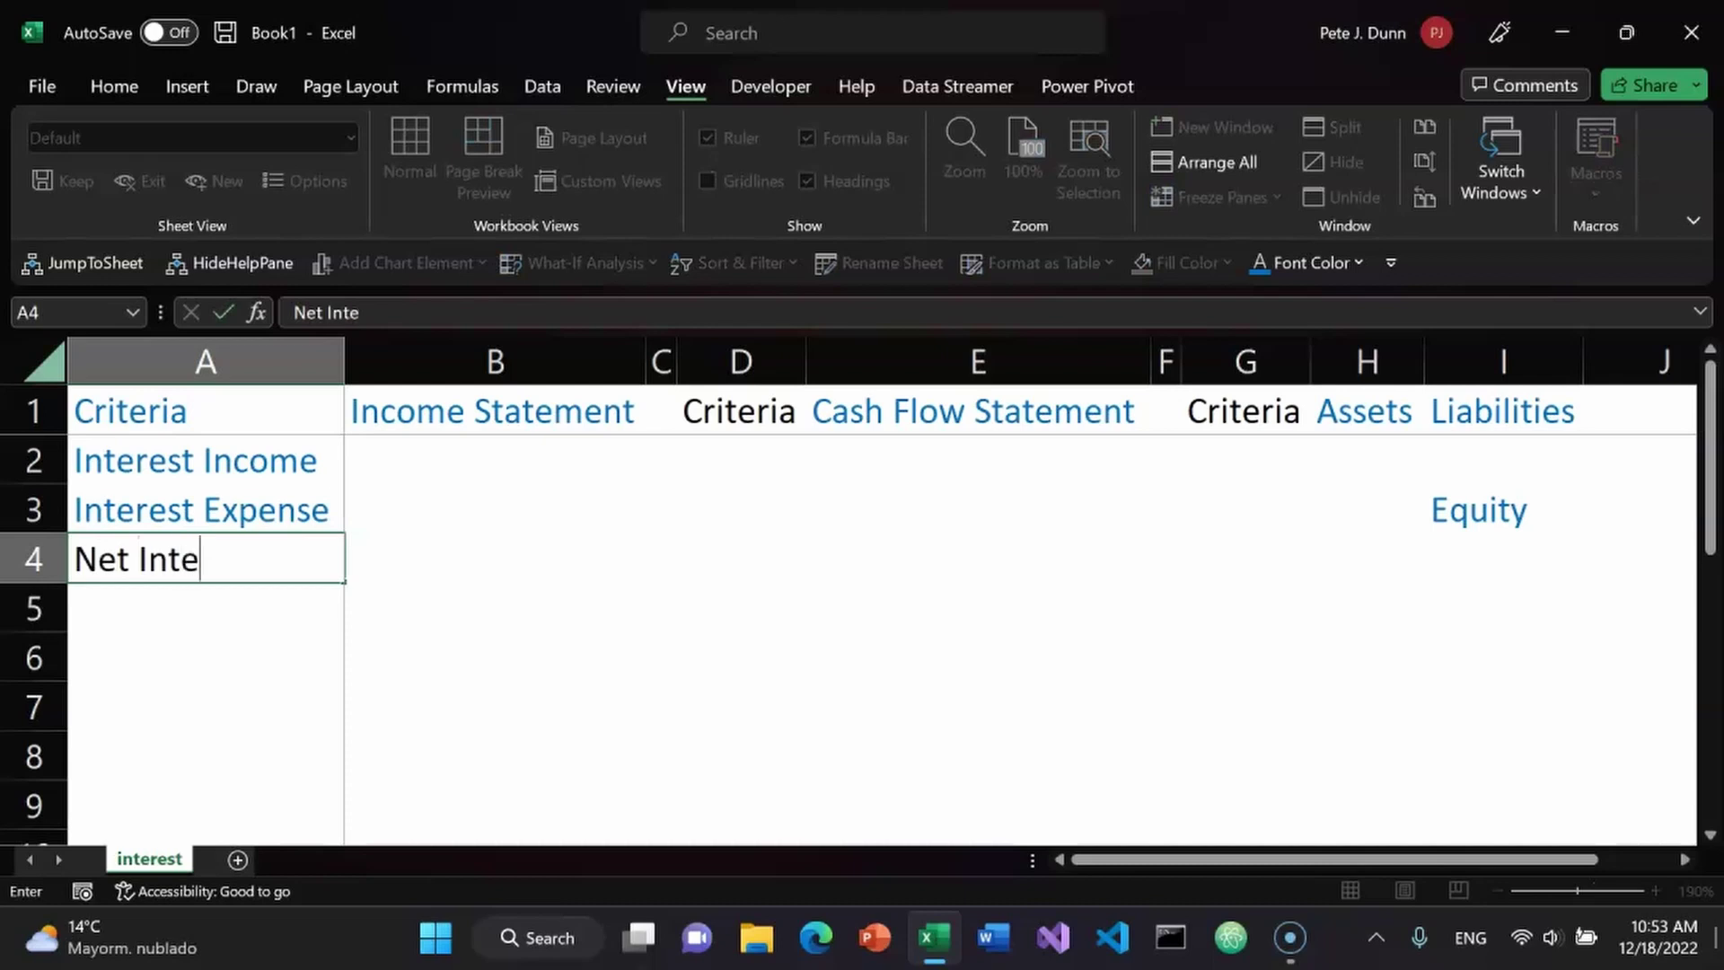
pyautogui.write('rest Income')
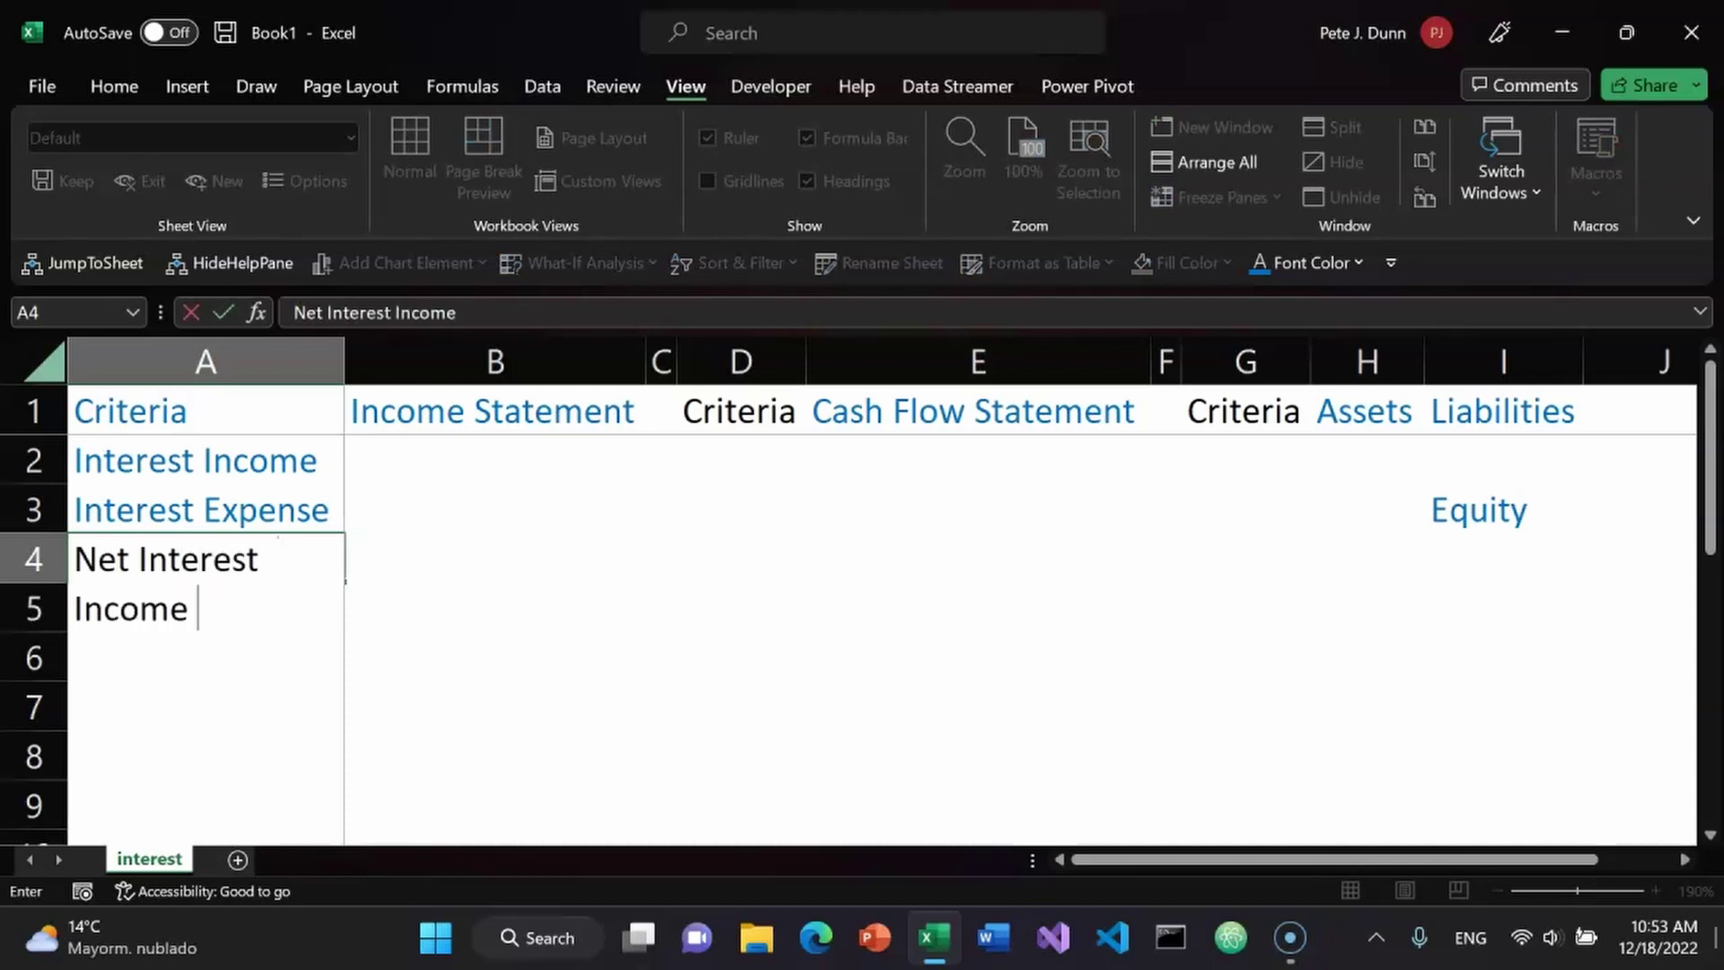
pyautogui.press('Return')
# Autofit all worksheet columns again so that column A fits the Net Interest Income label.
pyautogui.hotkey('ctrl', 'a')
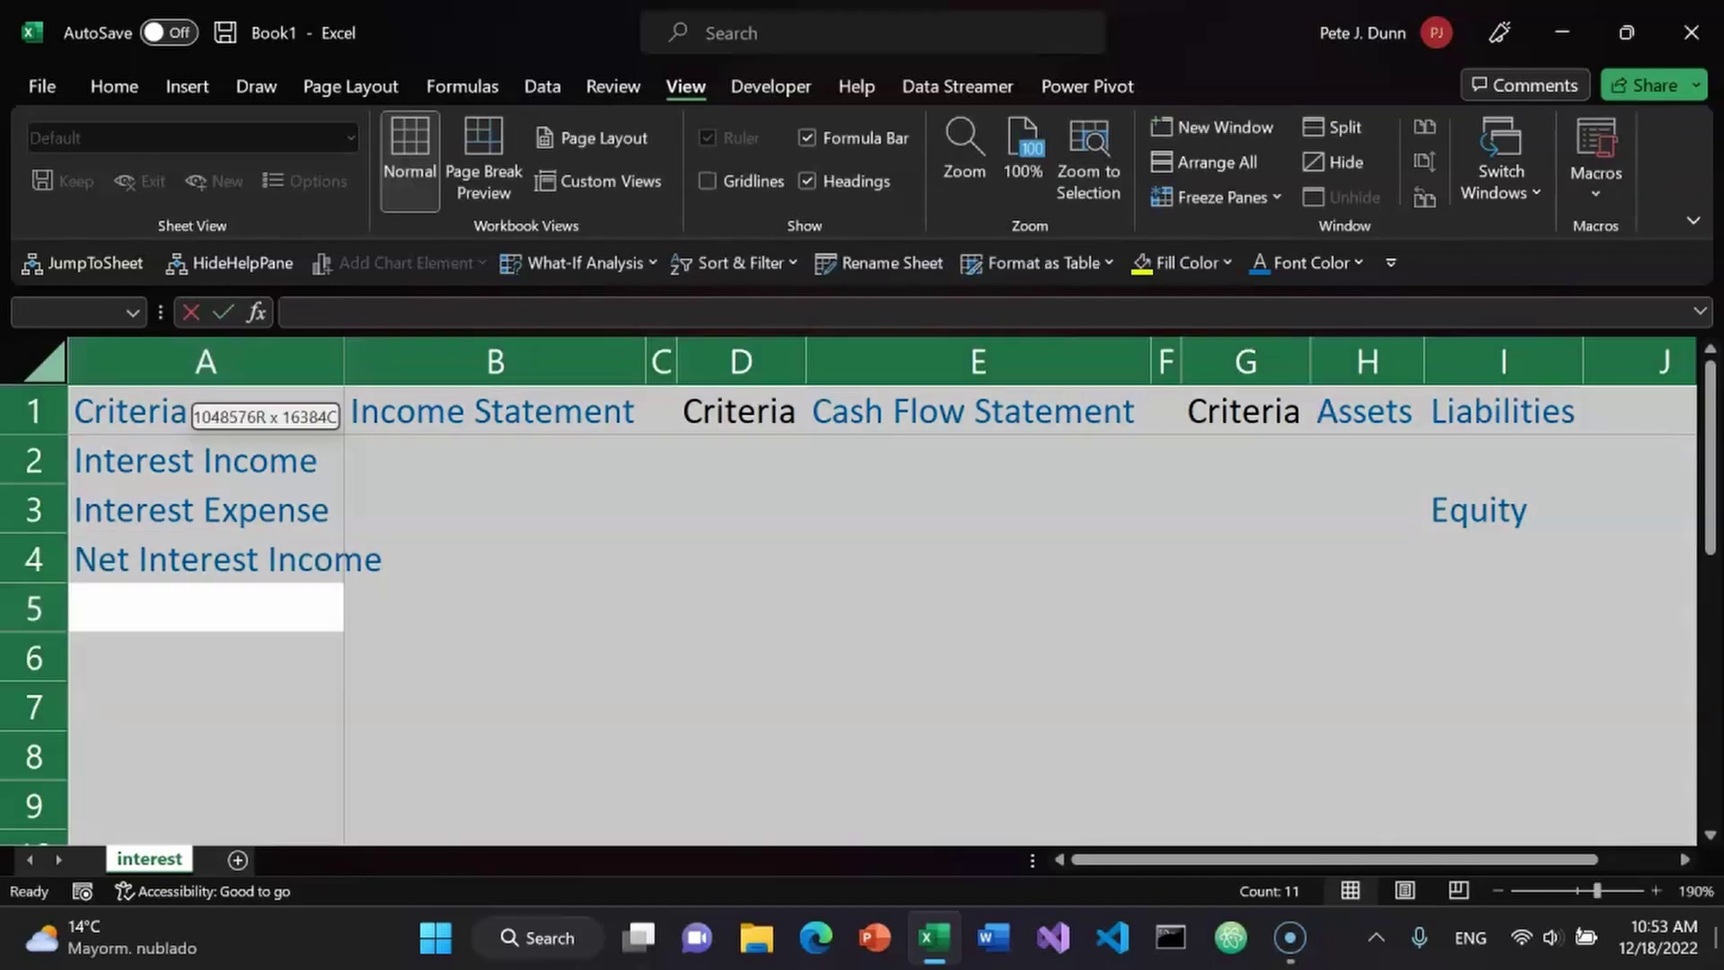
pyautogui.hotkey('alt', 'o')
pyautogui.press('c')
pyautogui.press('a')
pyautogui.hotkey('shift', 'BackSpace')
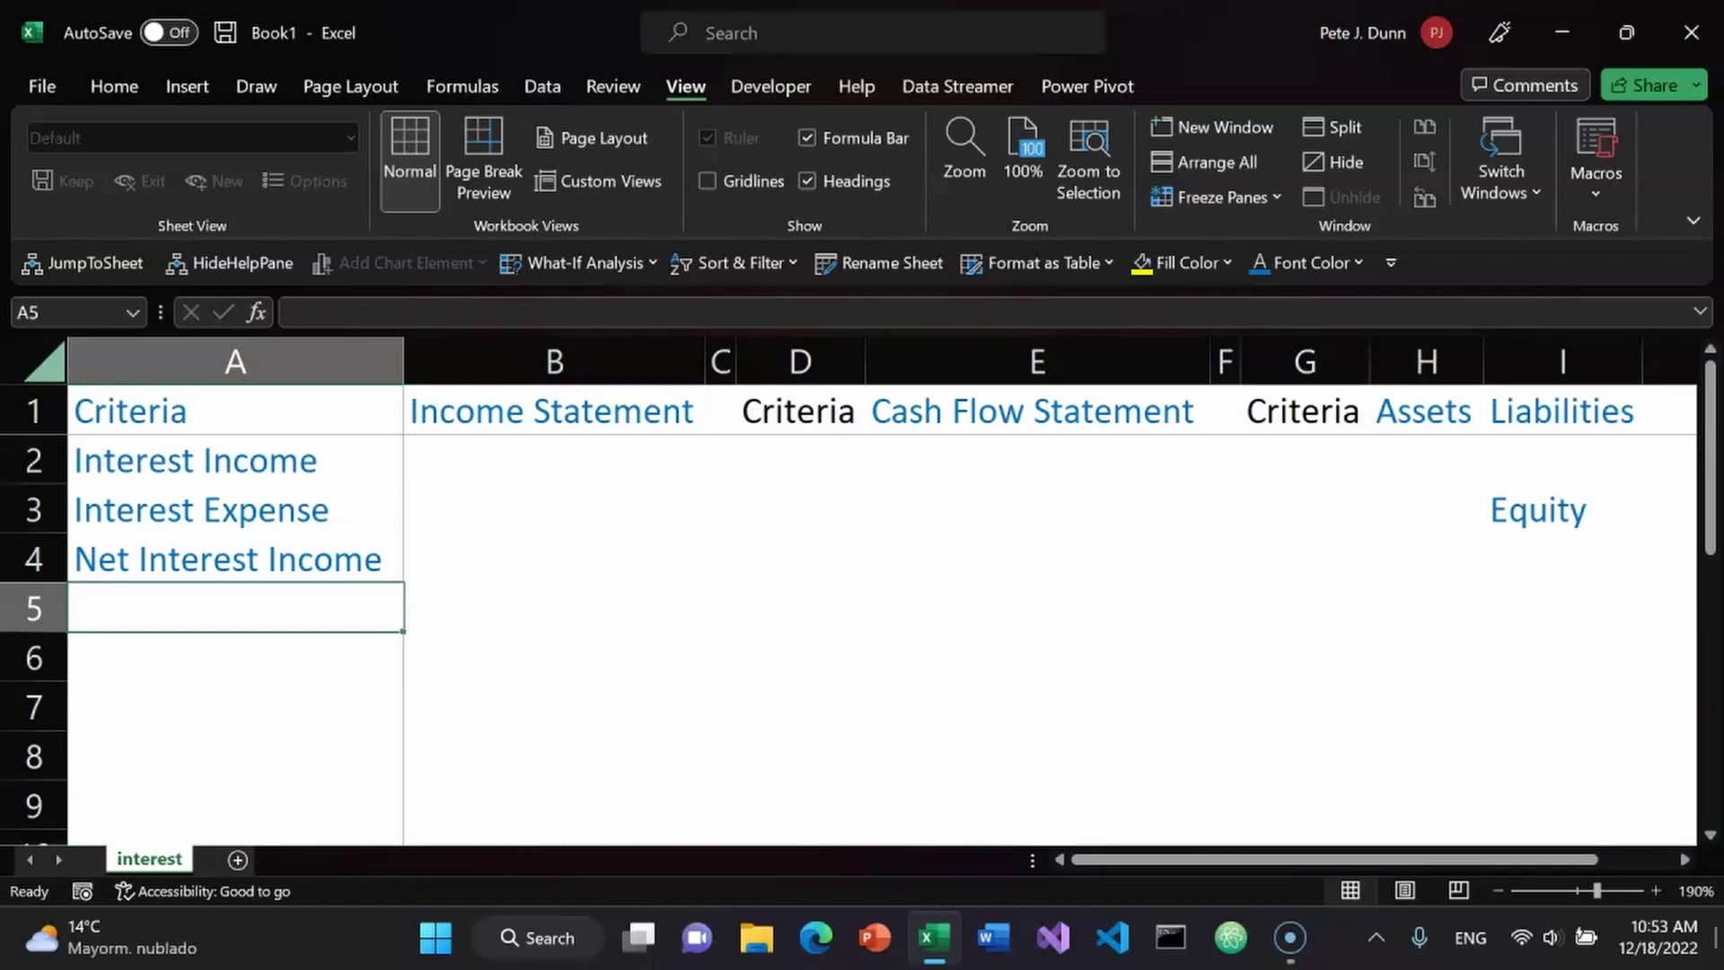
pyautogui.write('P')
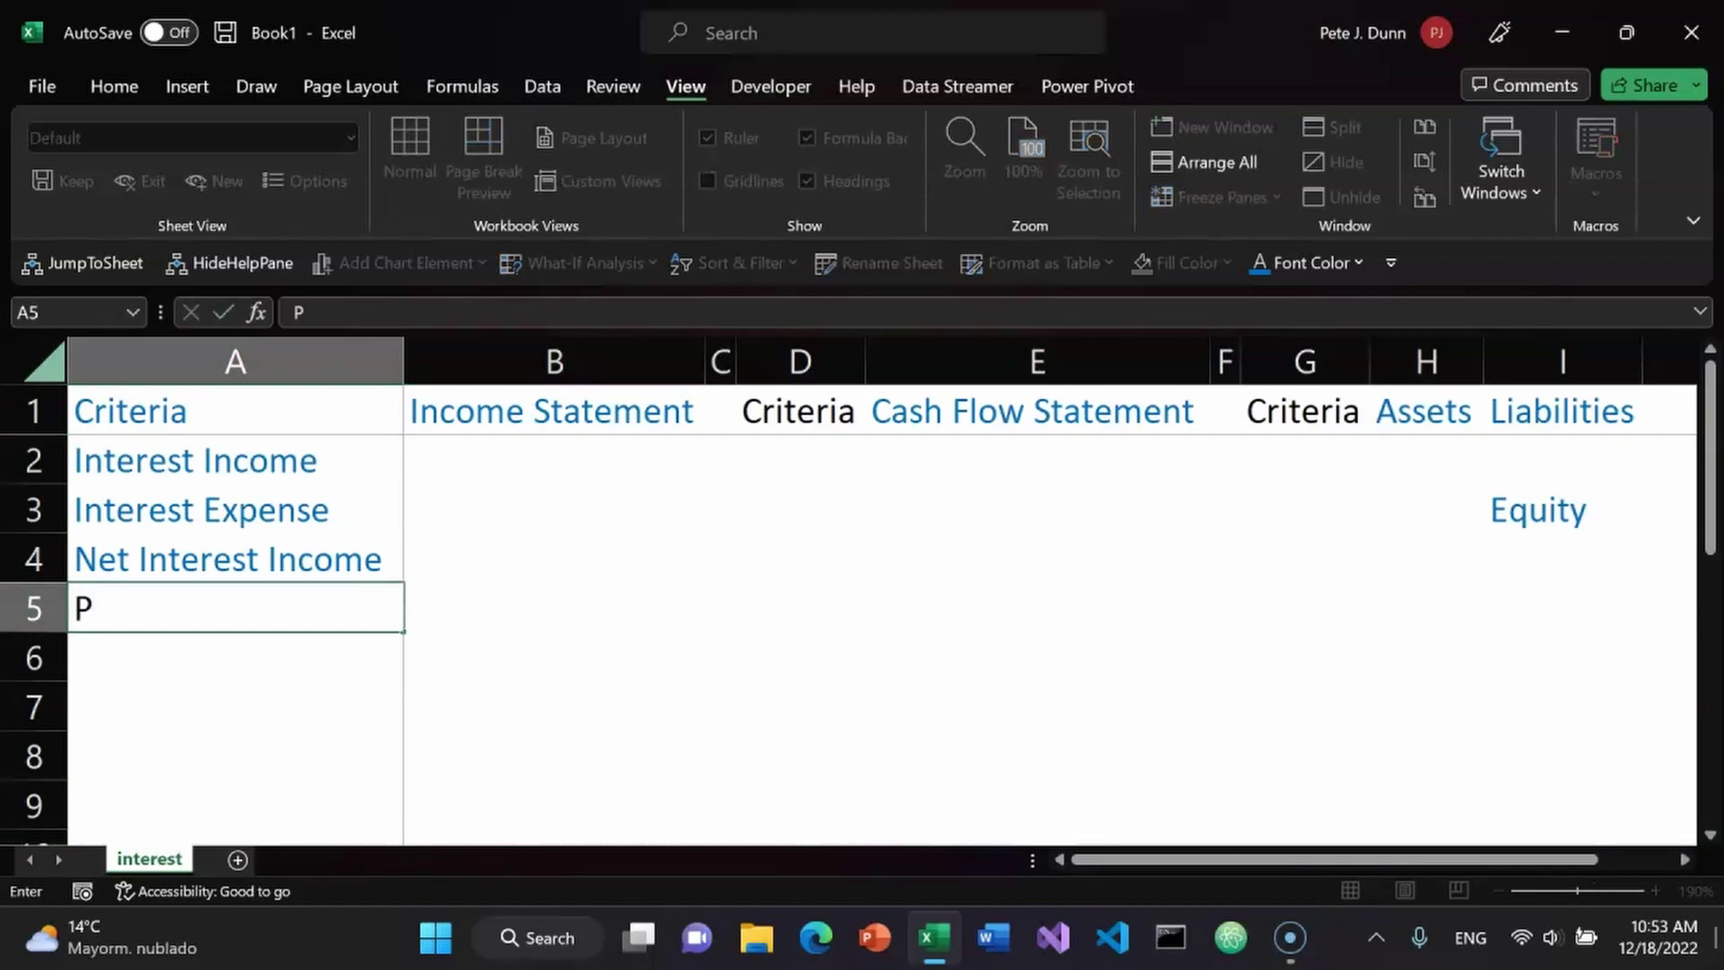
pyautogui.write('rovision')
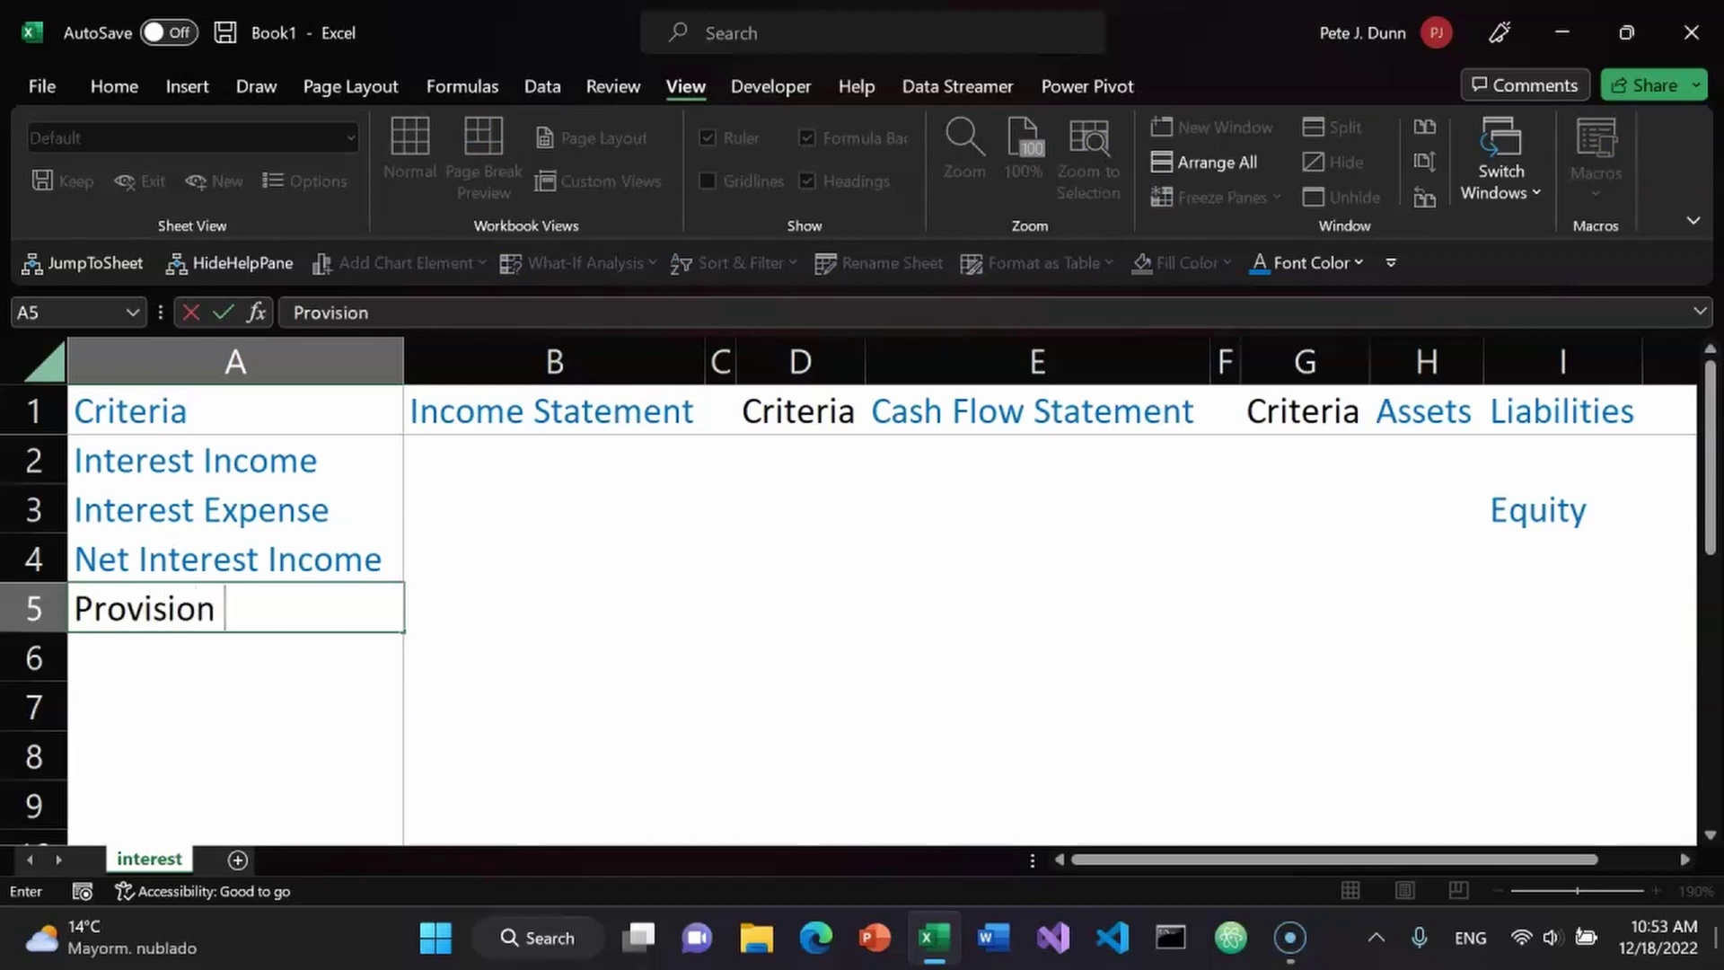
pyautogui.press('BackSpace')
pyautogui.press('BackSpace')
pyautogui.press('BackSpace')
pyautogui.press('BackSpace')
pyautogui.press('BackSpace')
pyautogui.press('BackSpace')
pyautogui.press('BackSpace')
pyautogui.press('BackSpace')
pyautogui.press('BackSpace')
# Enter the label "Tax Expense" in A5 below the Net Interest Income label.
pyautogui.write('Ta')
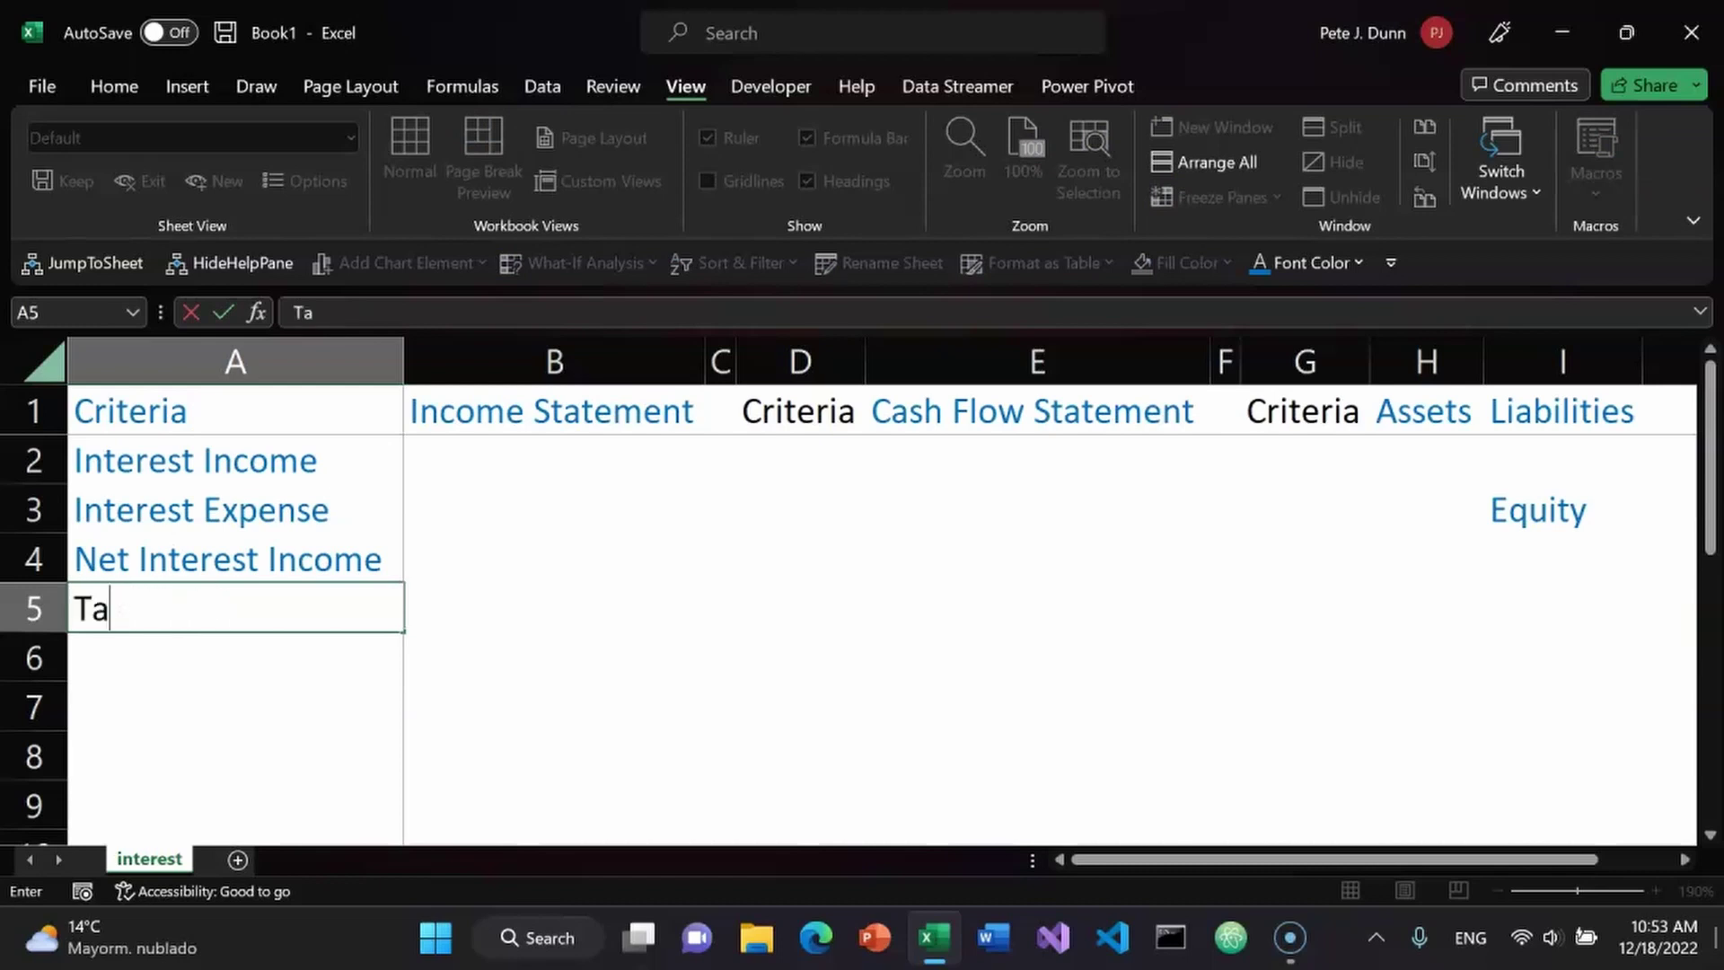
pyautogui.write('x Expsne')
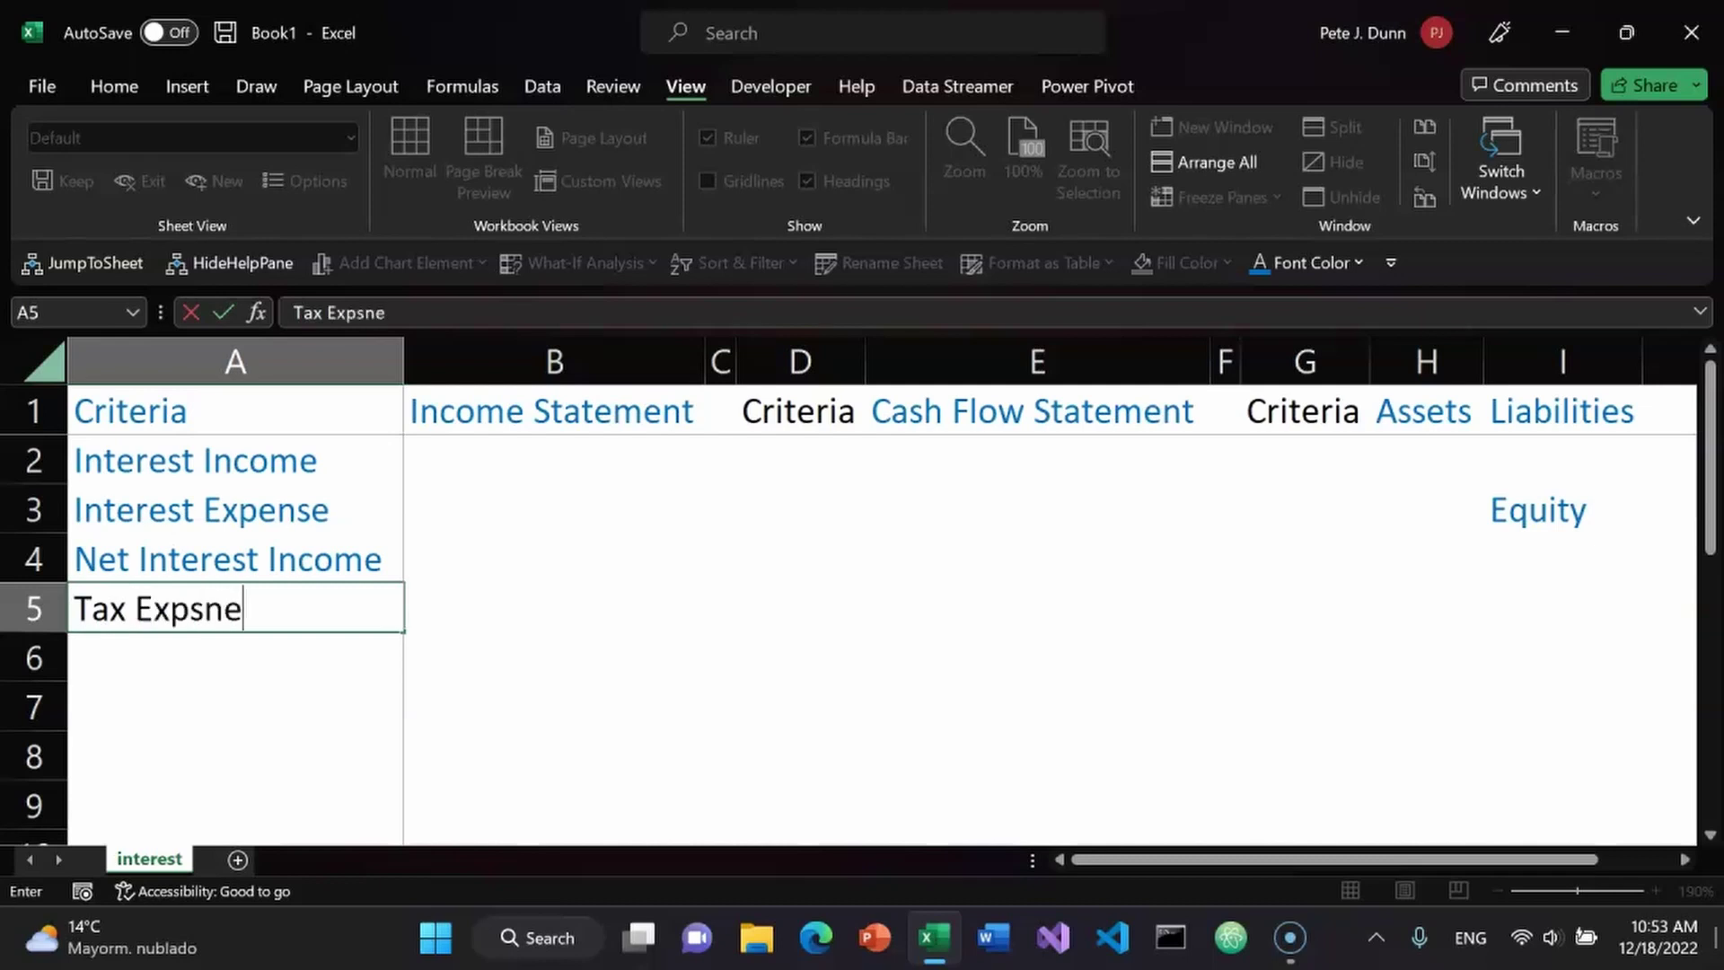
pyautogui.press('BackSpace')
pyautogui.press('BackSpace')
pyautogui.press('BackSpace')
pyautogui.write('ense')
pyautogui.press('Return')
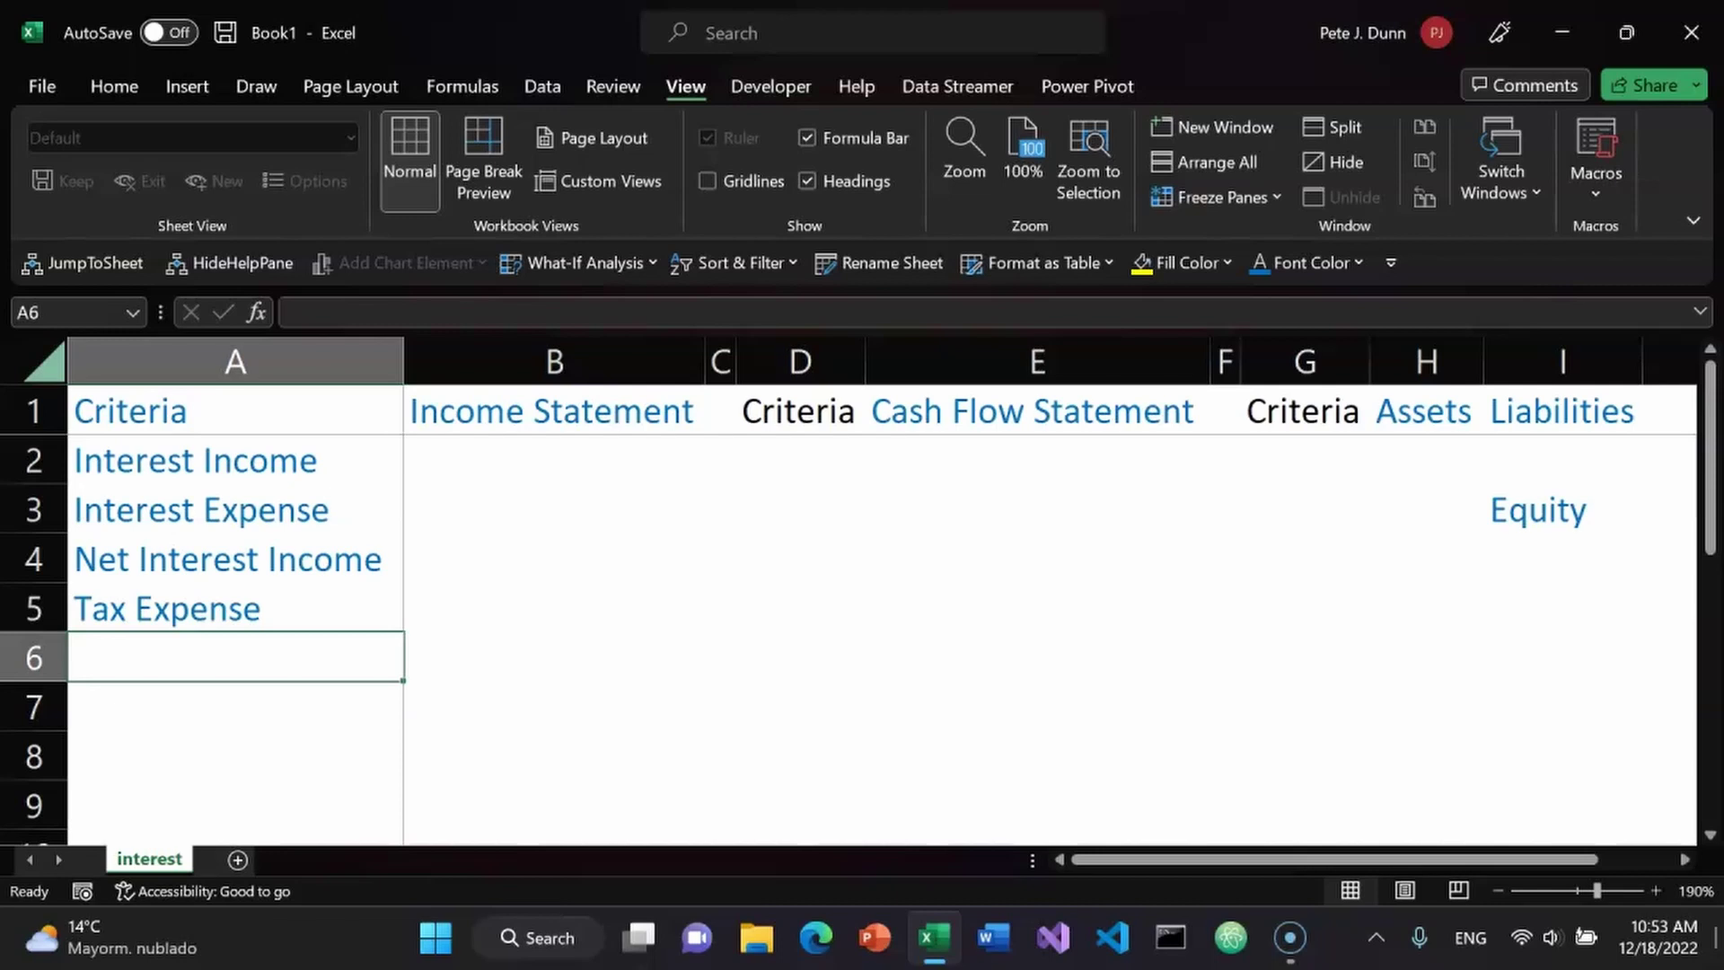
# Enter the label "Net Income" in A6, replacing the autocomplete suggestion.
pyautogui.write('Net I')
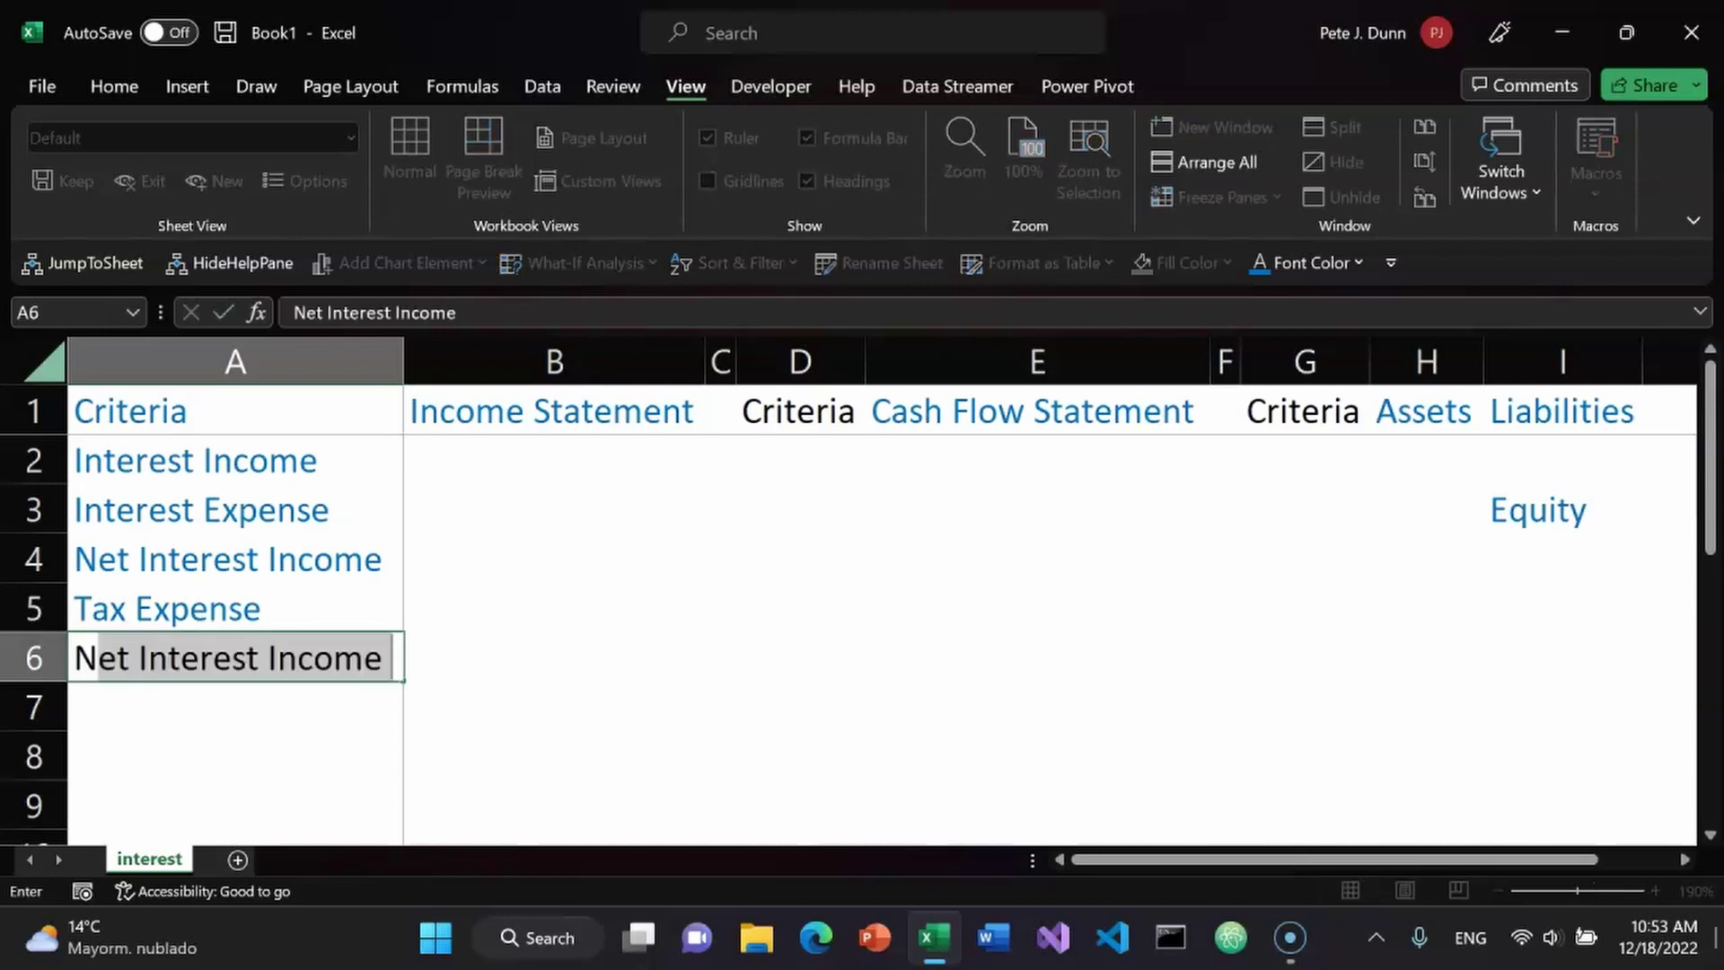
pyautogui.write('ncome')
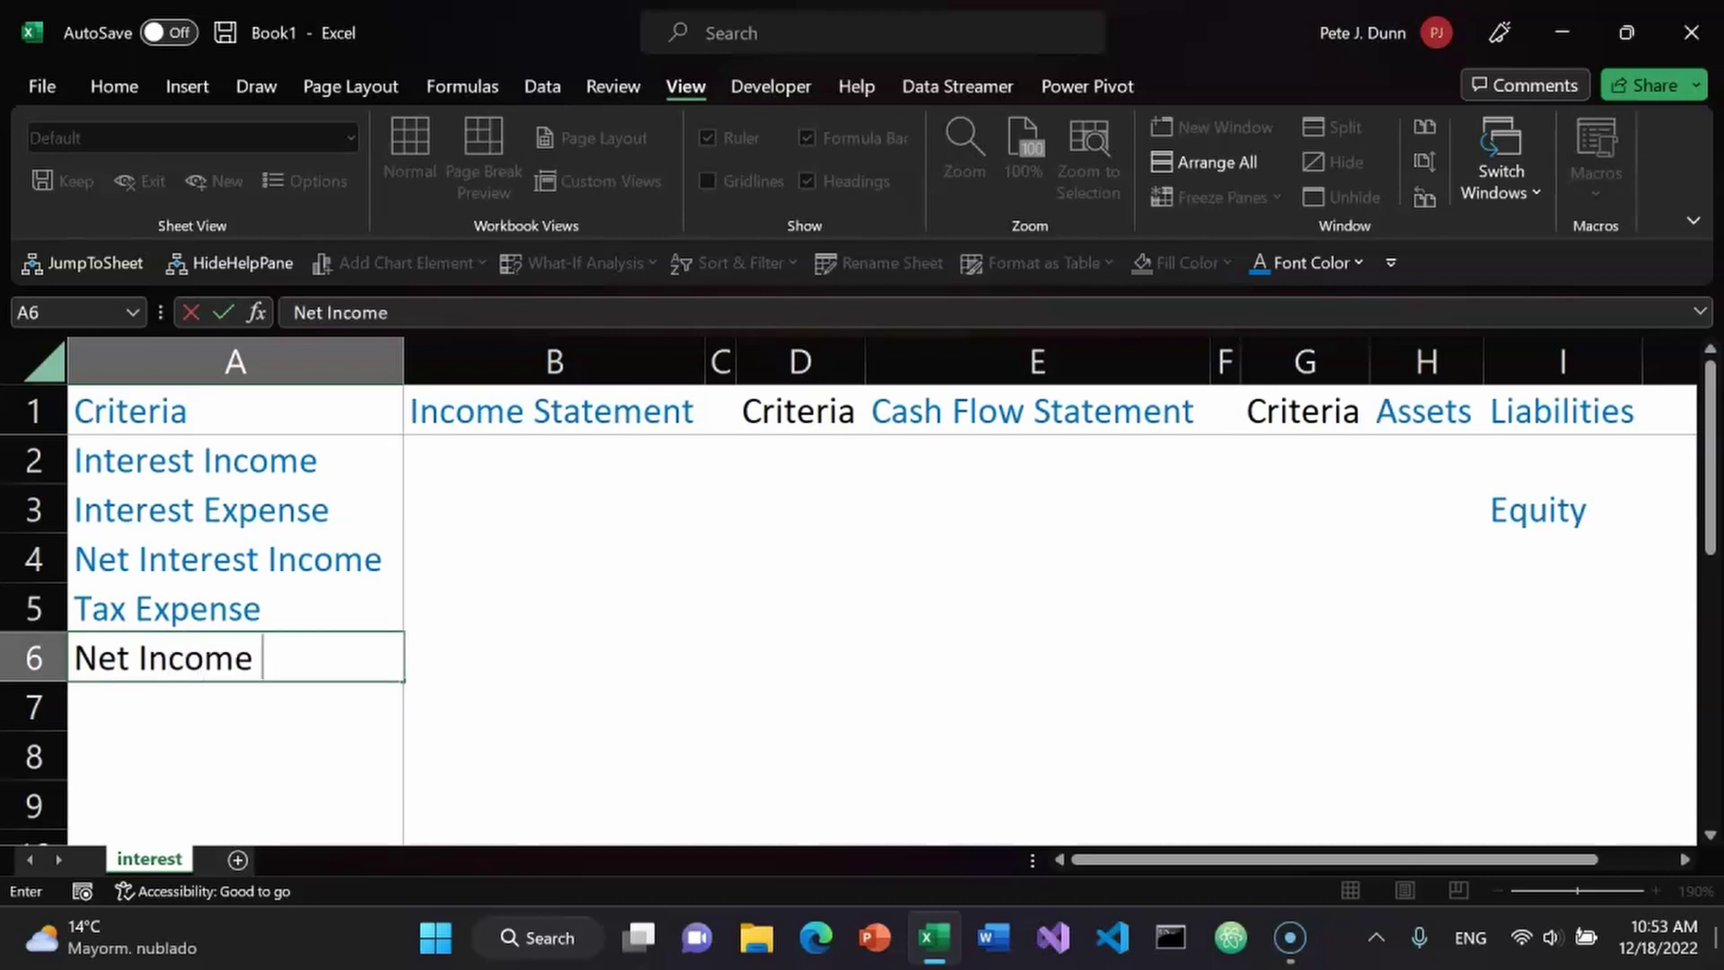
pyautogui.press('Return')
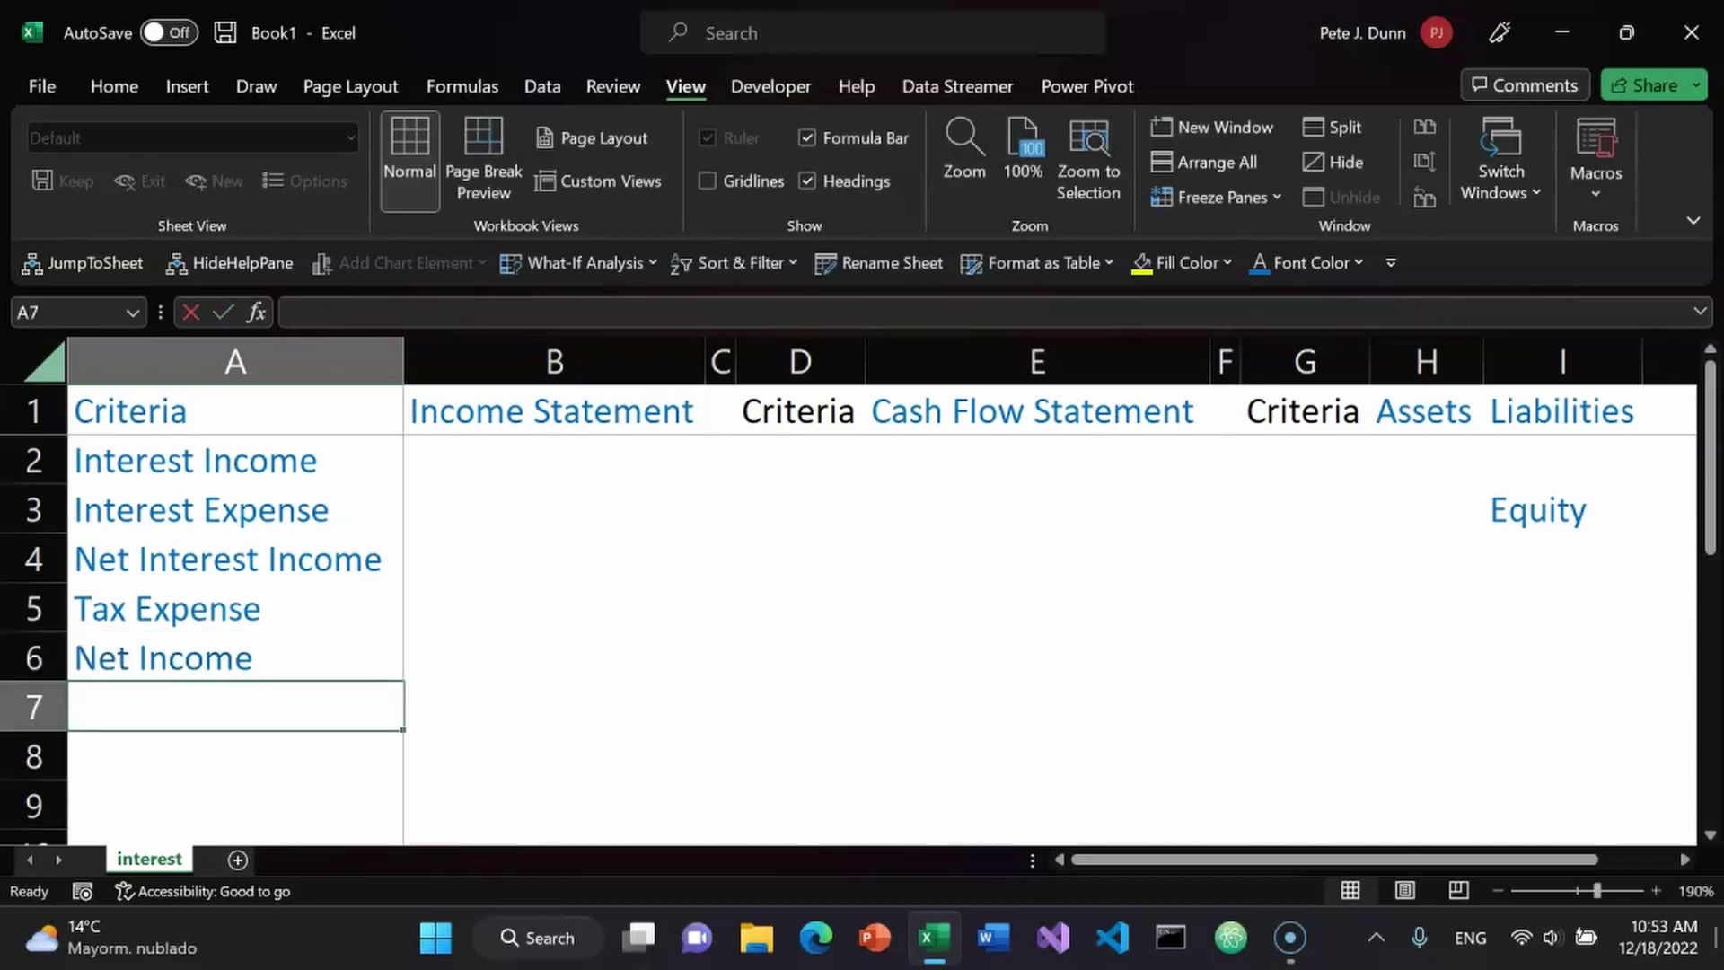
# Spell-check the worksheet with the completed income statement labels.
pyautogui.press('F7')
pyautogui.press('Return')
pyautogui.press('Return')
# Link D2, under the cash flow Criteria header, to the Net Income label in A6 with an absolute reference.
pyautogui.press('Right')
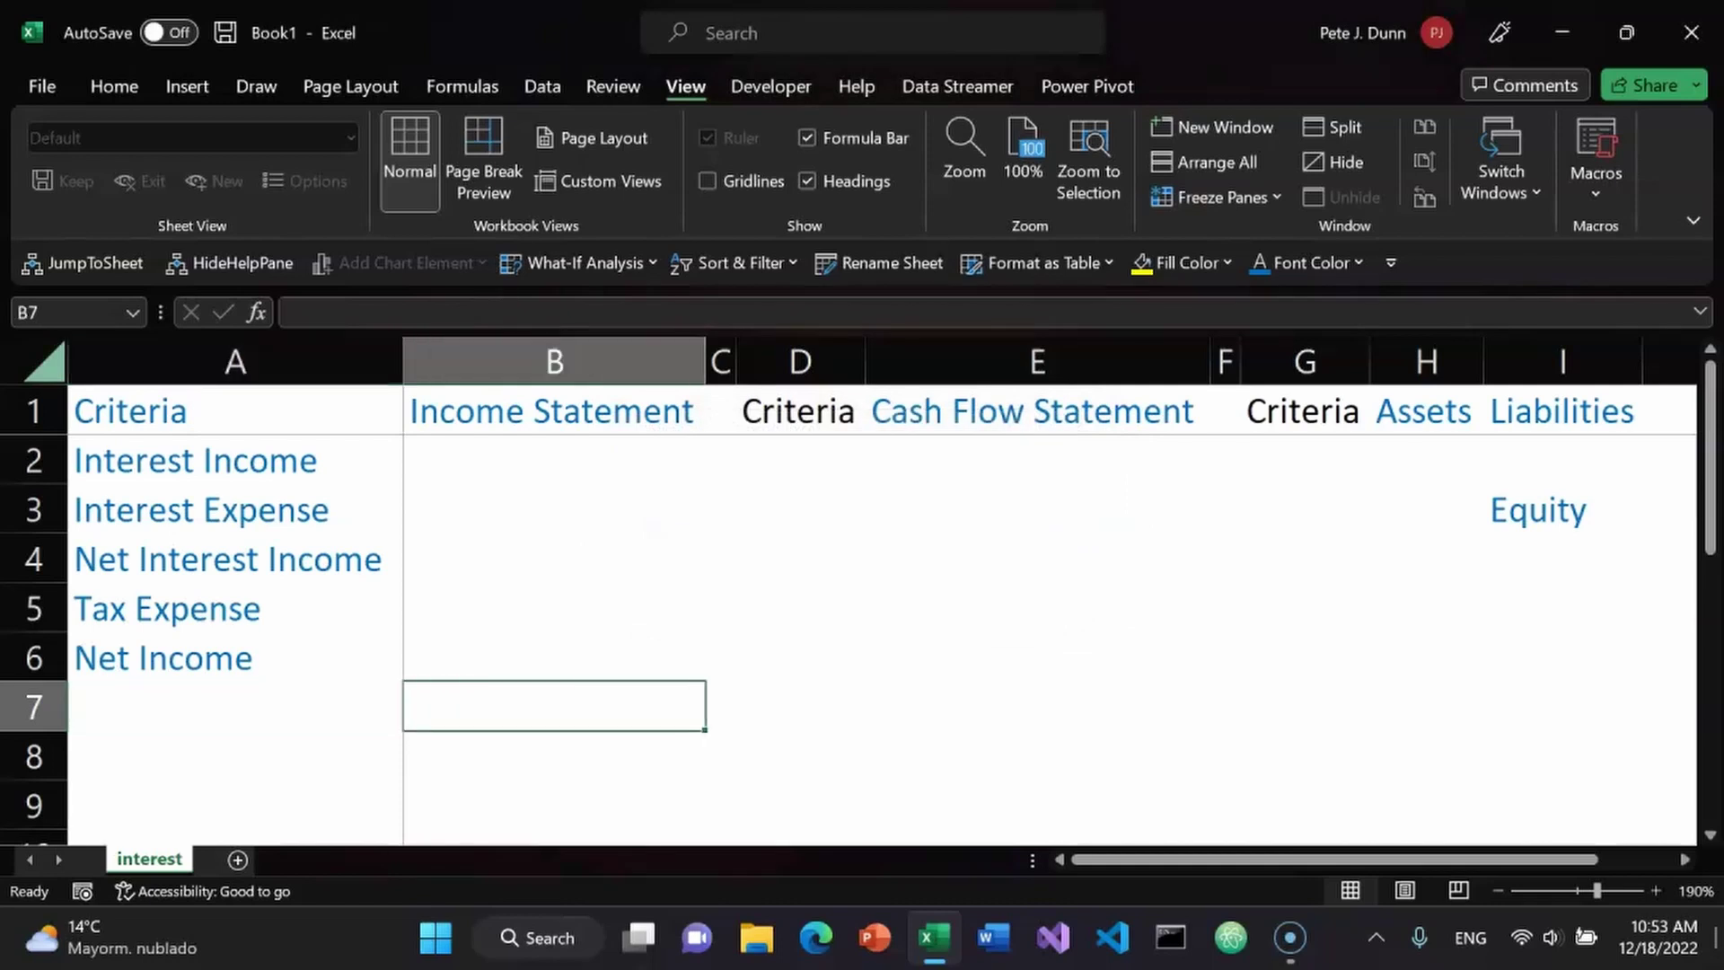
pyautogui.hotkey('ctrl', 'Up')
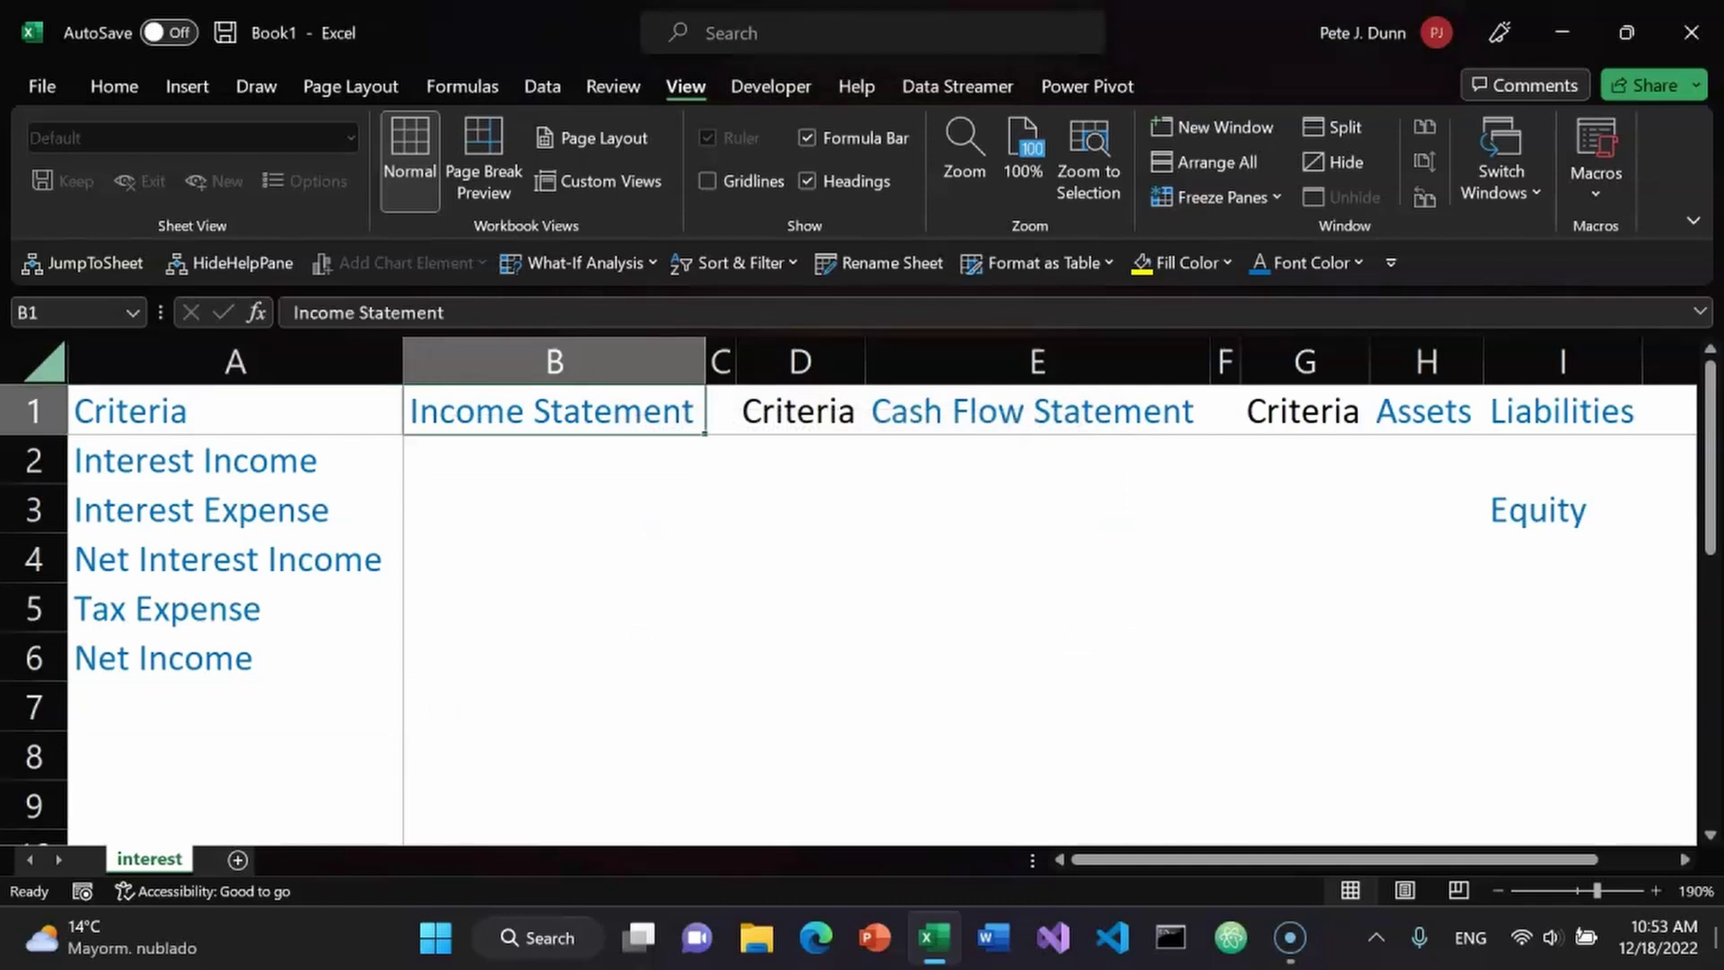
pyautogui.press('Down')
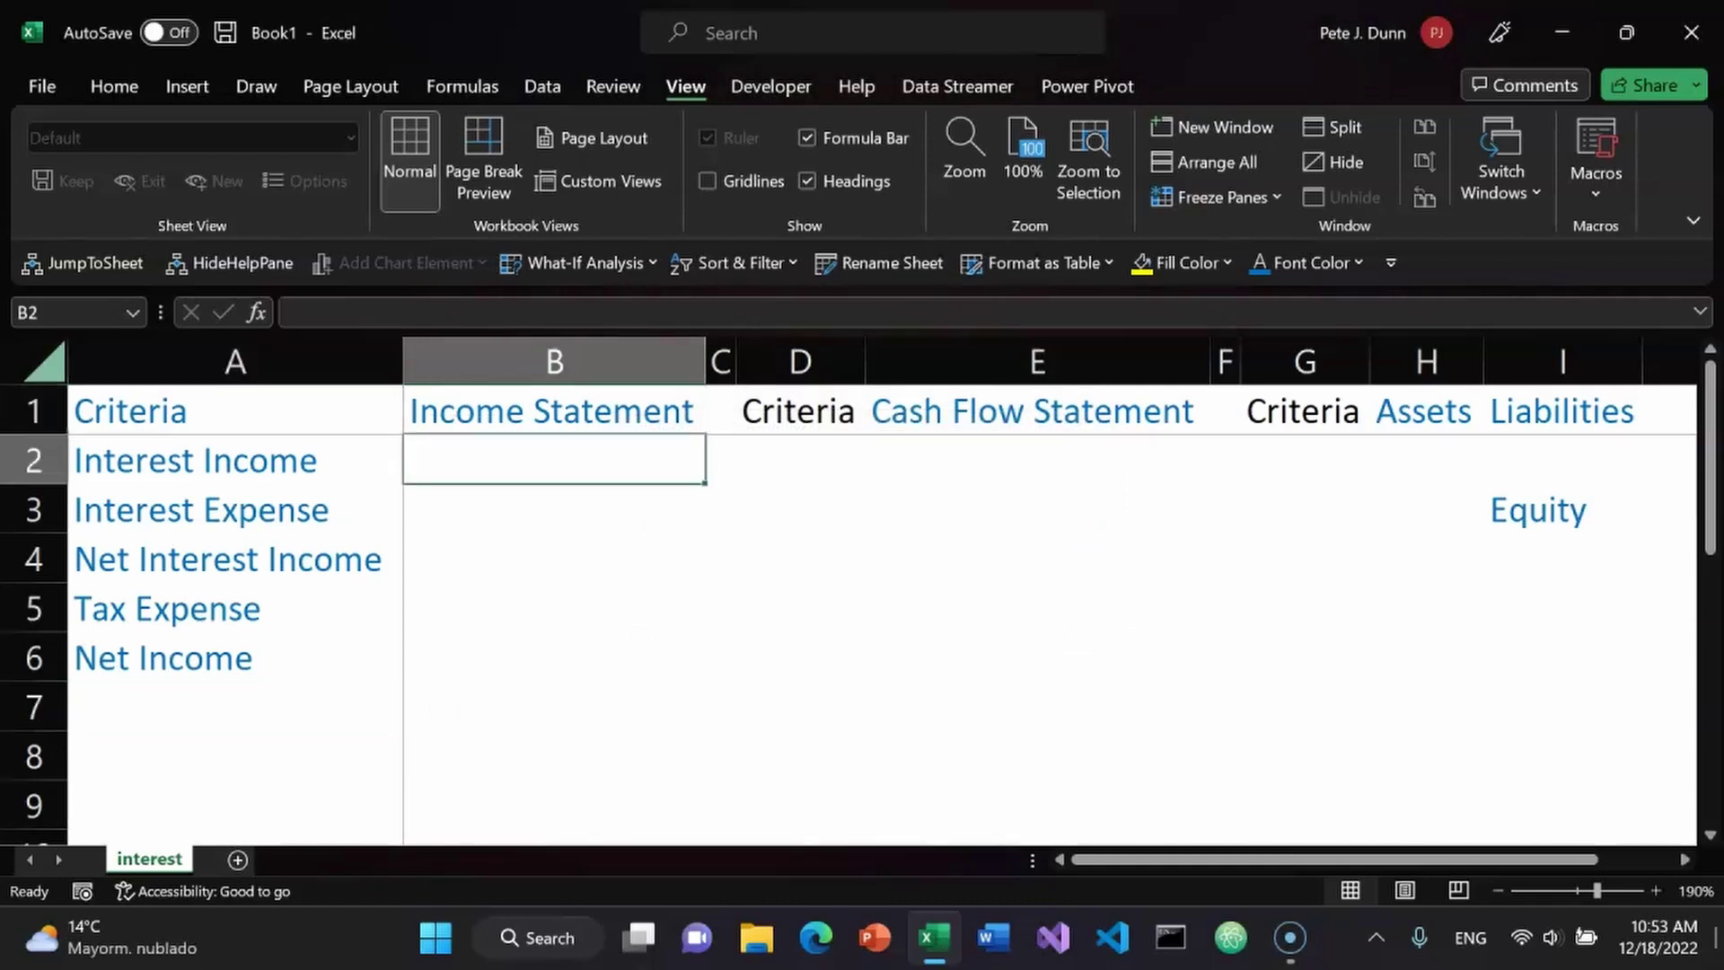
pyautogui.press('Right')
pyautogui.press('Right')
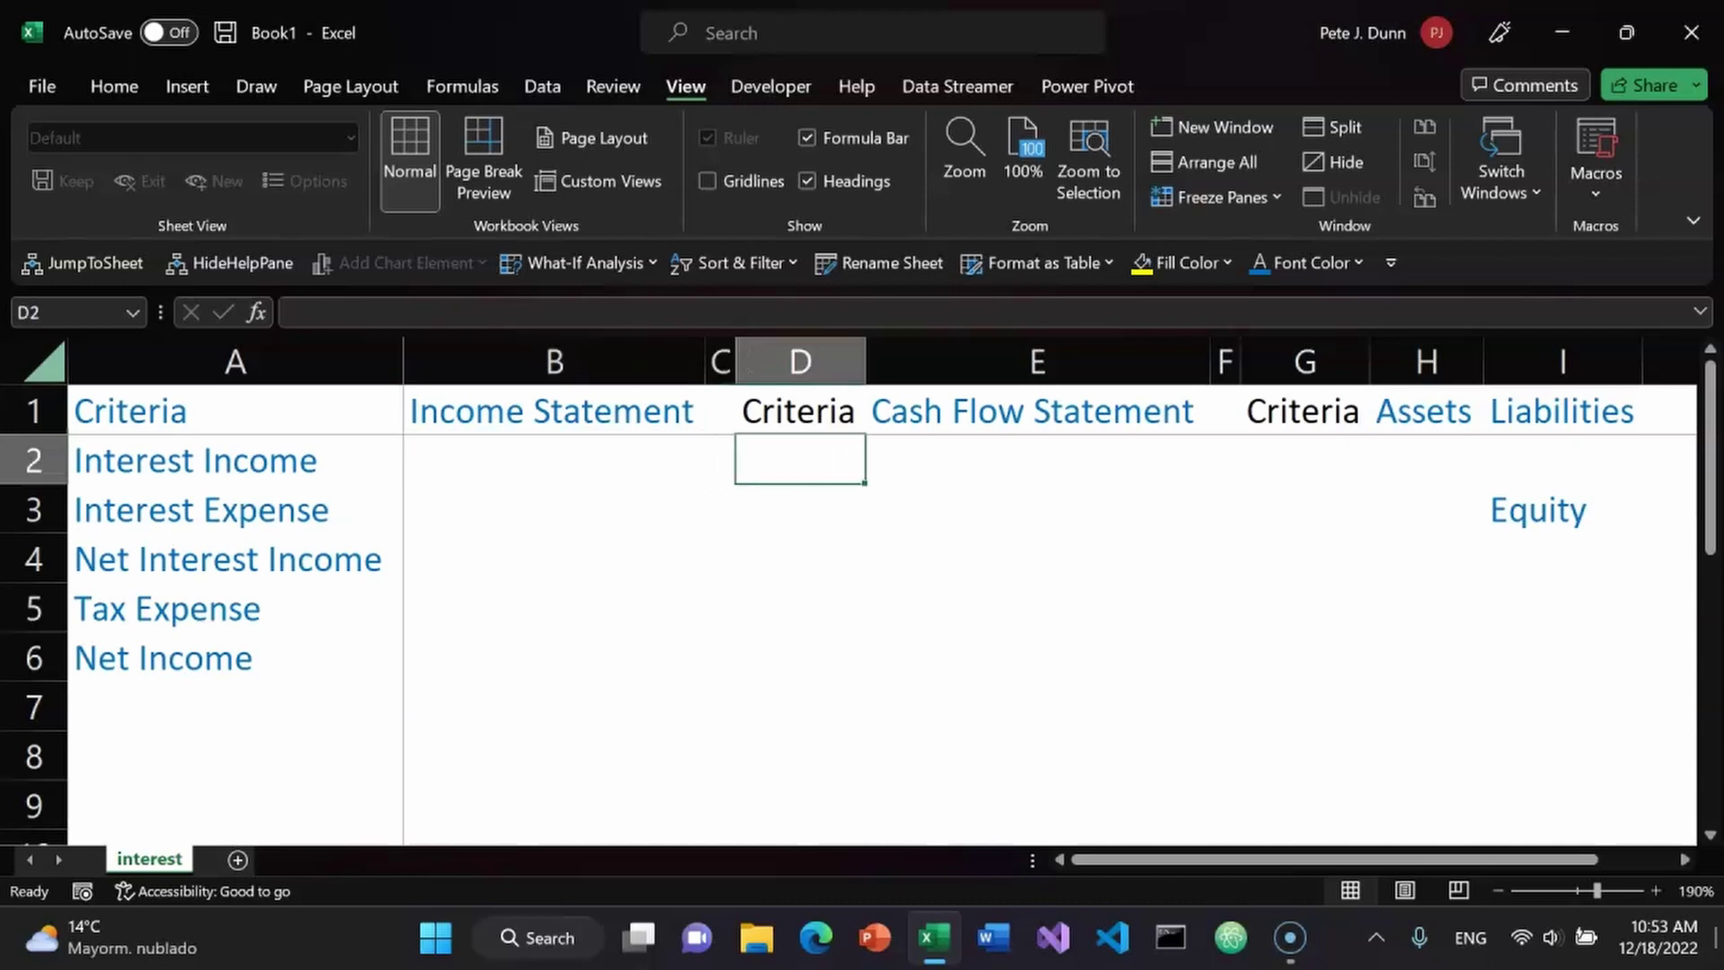
pyautogui.write('=')
pyautogui.press('Down')
pyautogui.press('Down')
pyautogui.press('Down')
pyautogui.press('Down')
pyautogui.press('Left')
pyautogui.press('Left')
pyautogui.press('Left')
pyautogui.press('F4')
pyautogui.press('Return')
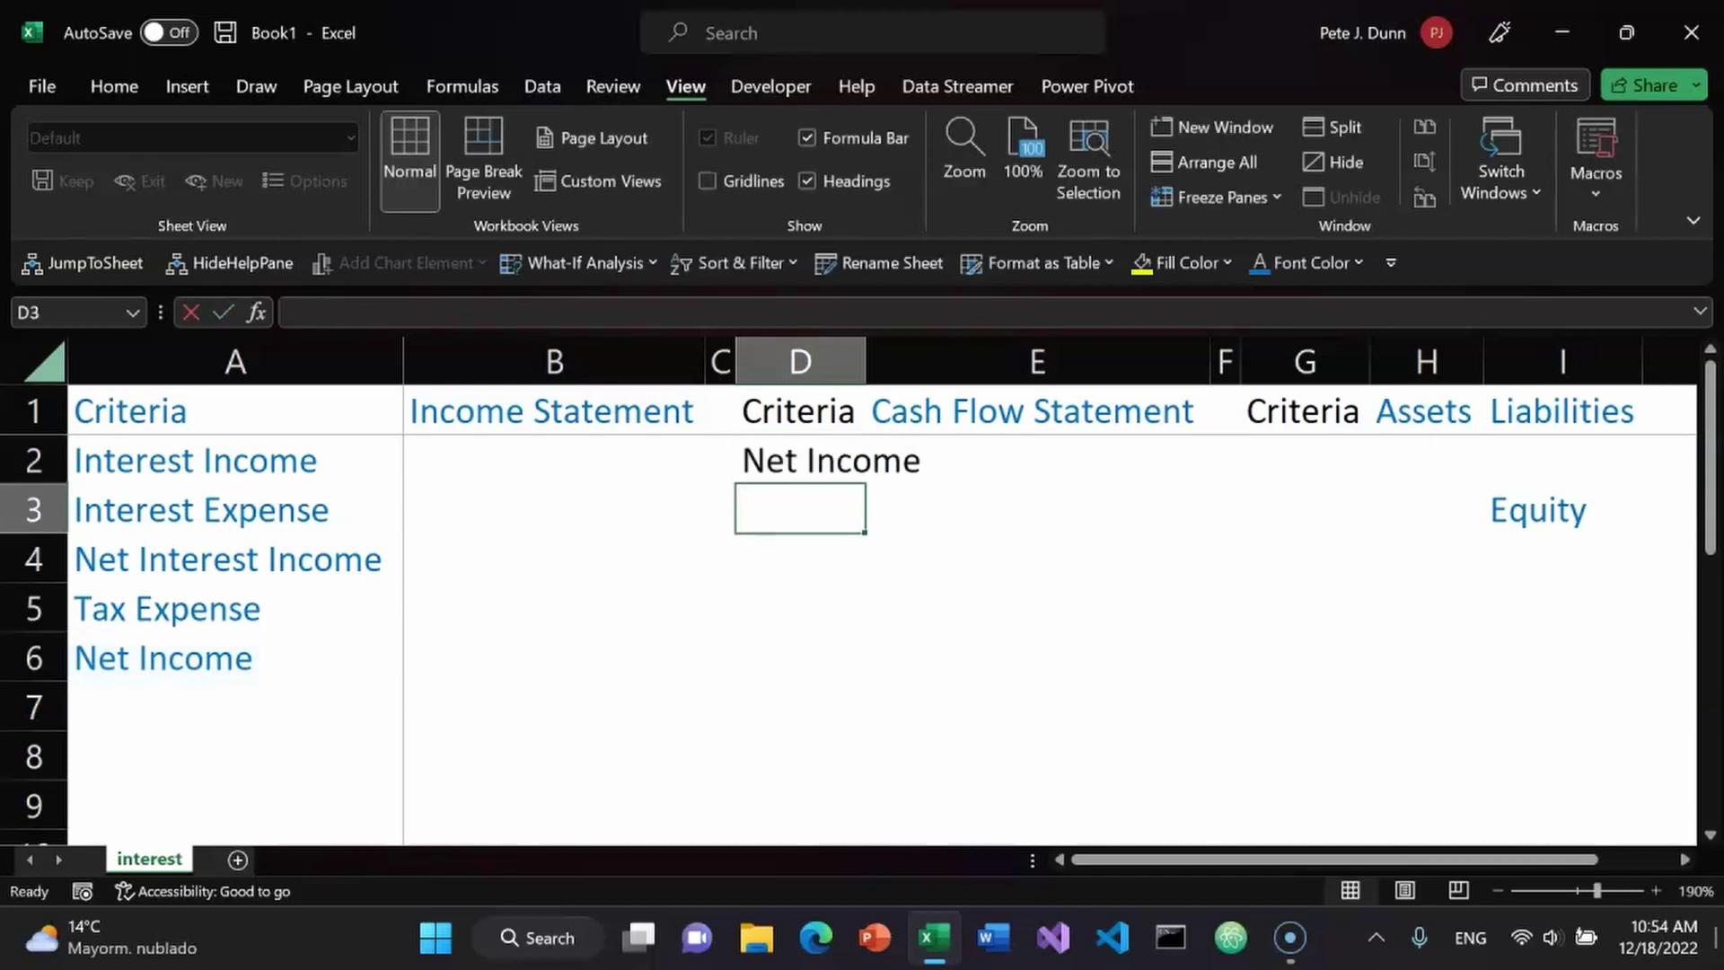
# Autofit all worksheet columns so that column D fits the linked Net Income label, and return to A1.
pyautogui.hotkey('ctrl', 'a')
pyautogui.hotkey('ctrl', 'a')
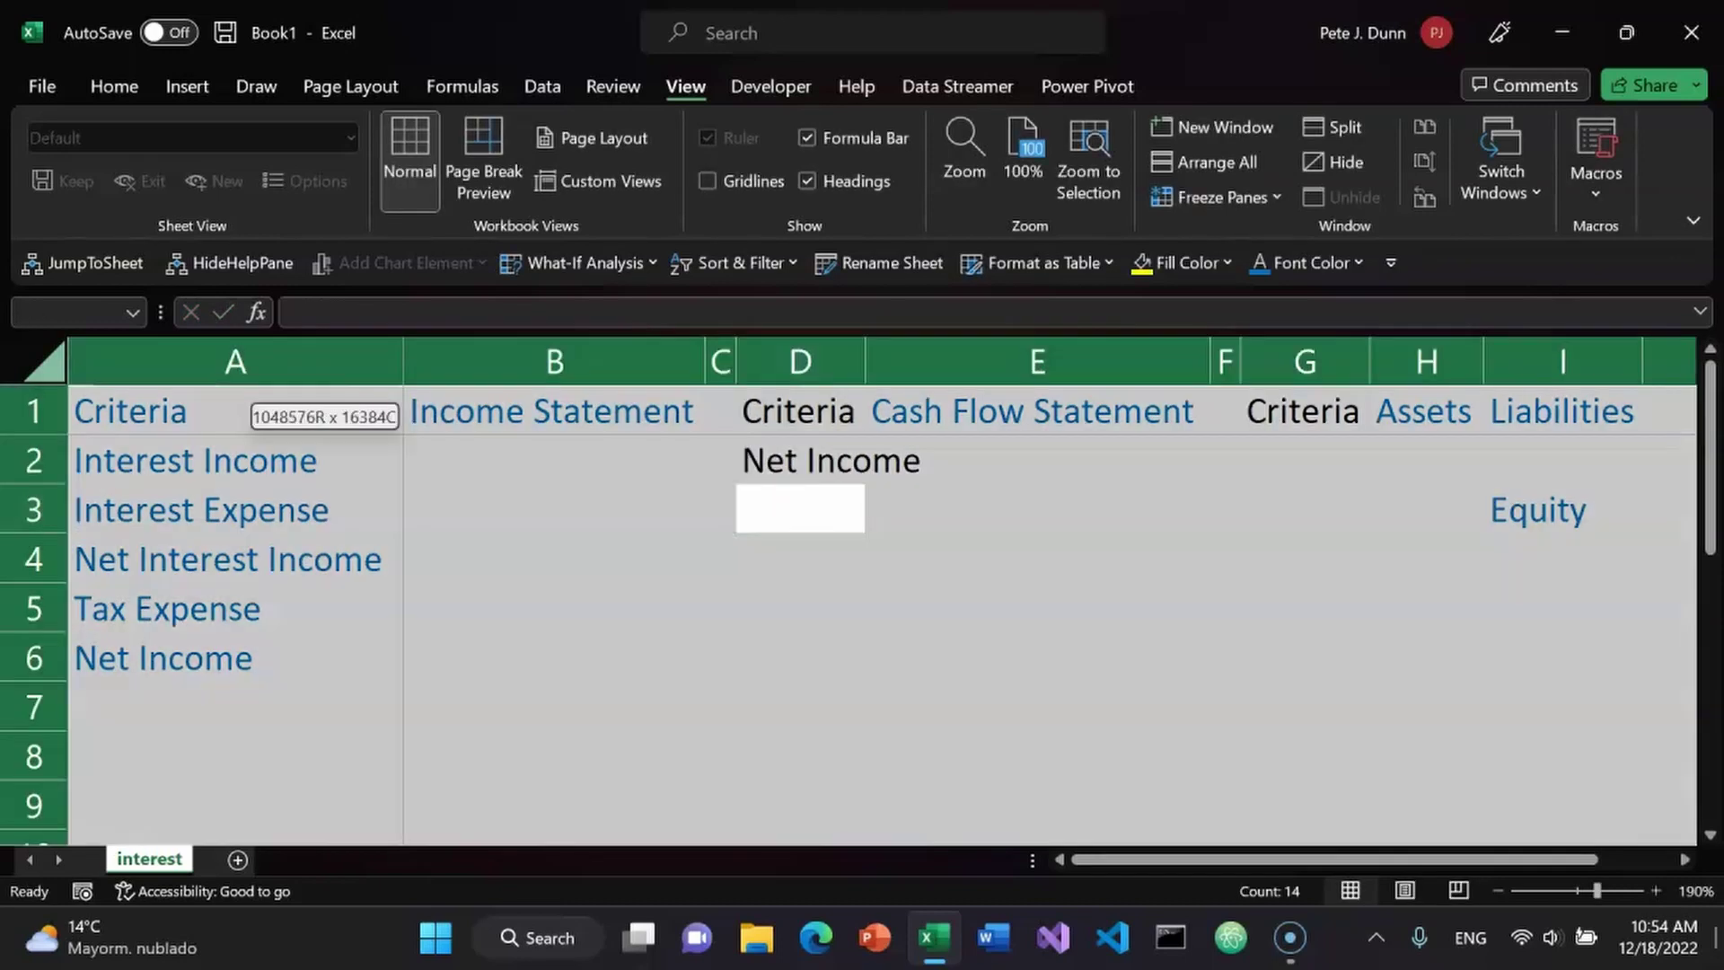
pyautogui.hotkey('alt', 'o')
pyautogui.press('c')
pyautogui.press('a')
pyautogui.press('Left')
pyautogui.press('Left')
pyautogui.press('Left')
pyautogui.press('Up')
pyautogui.press('Up')
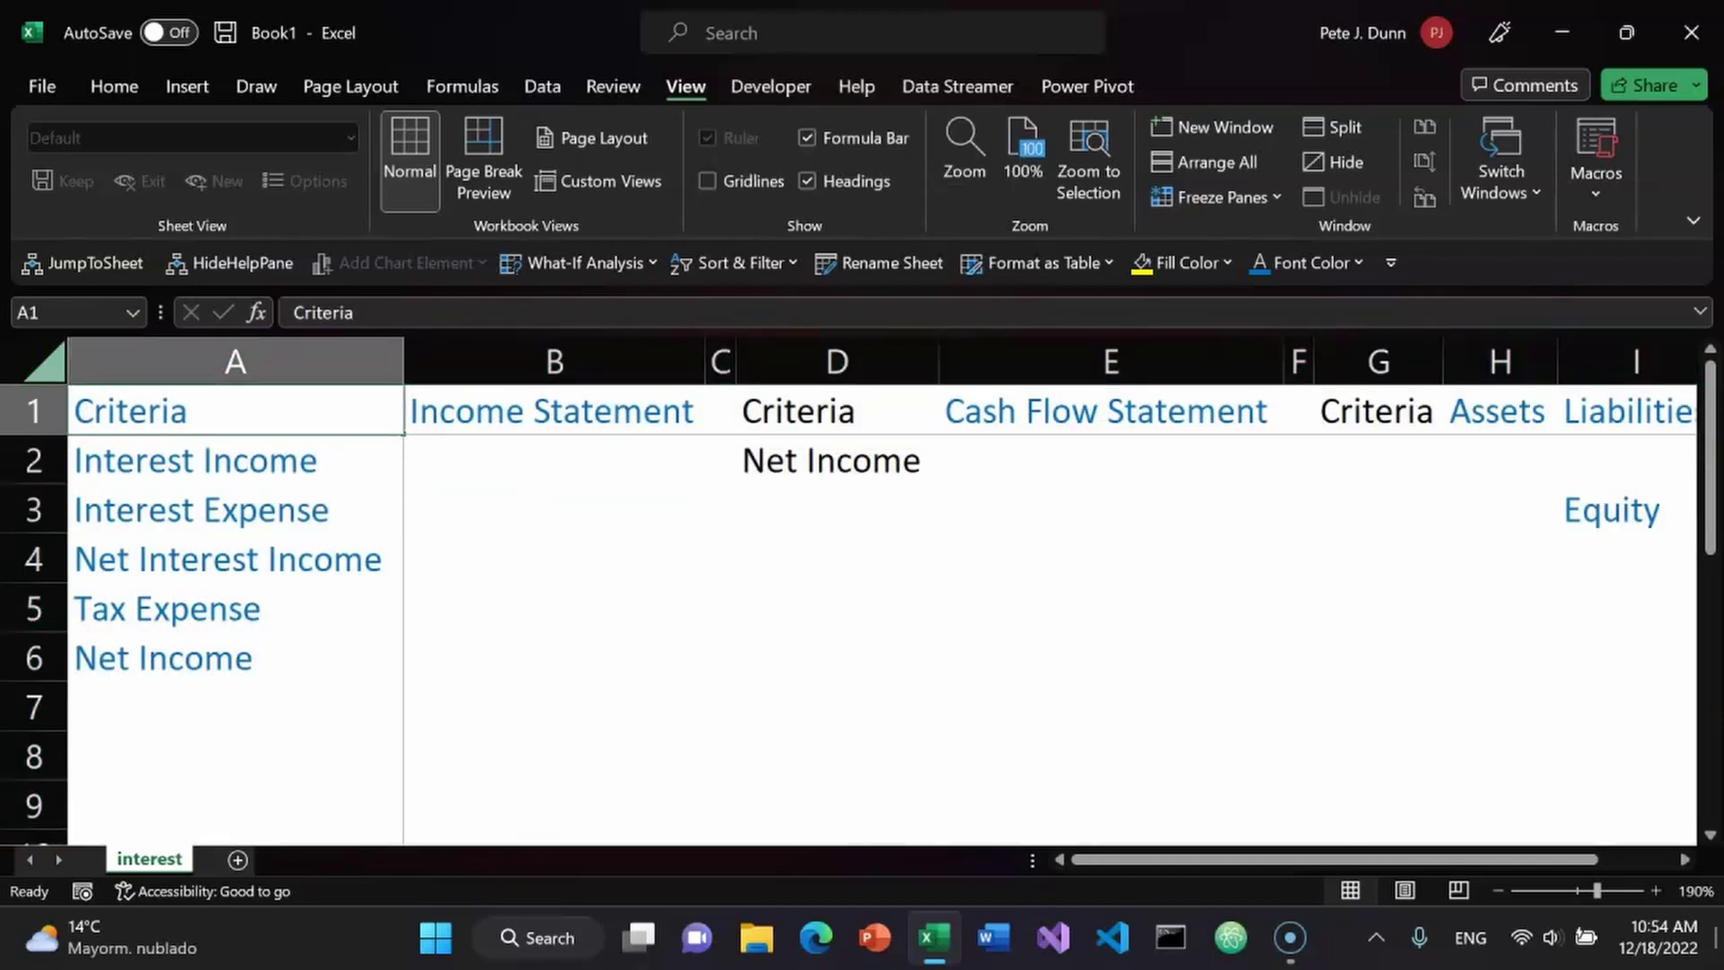
# Enter the label "PIK Interest Expense" in D3 below the linked Net Income label.
pyautogui.keyDown('ctrl'); pyautogui.scroll(-1, 848, 592); pyautogui.keyUp('ctrl')
pyautogui.press('Down')
pyautogui.press('Right')
pyautogui.press('Right')
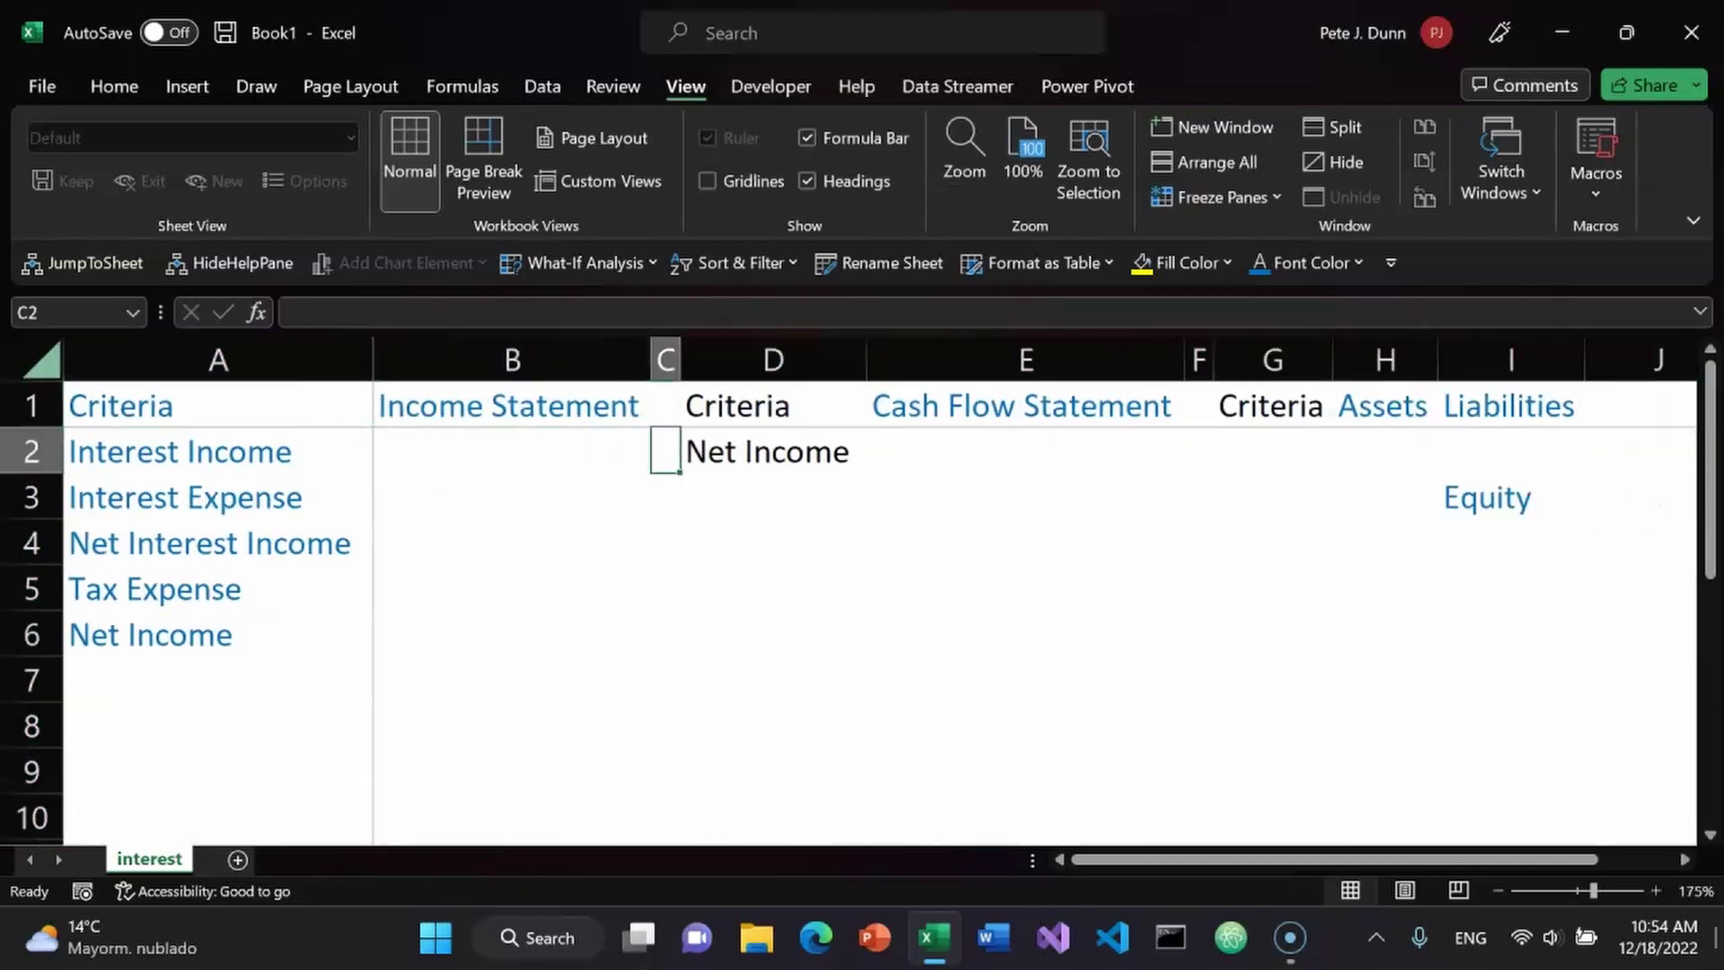
pyautogui.press('Right')
pyautogui.press('Down')
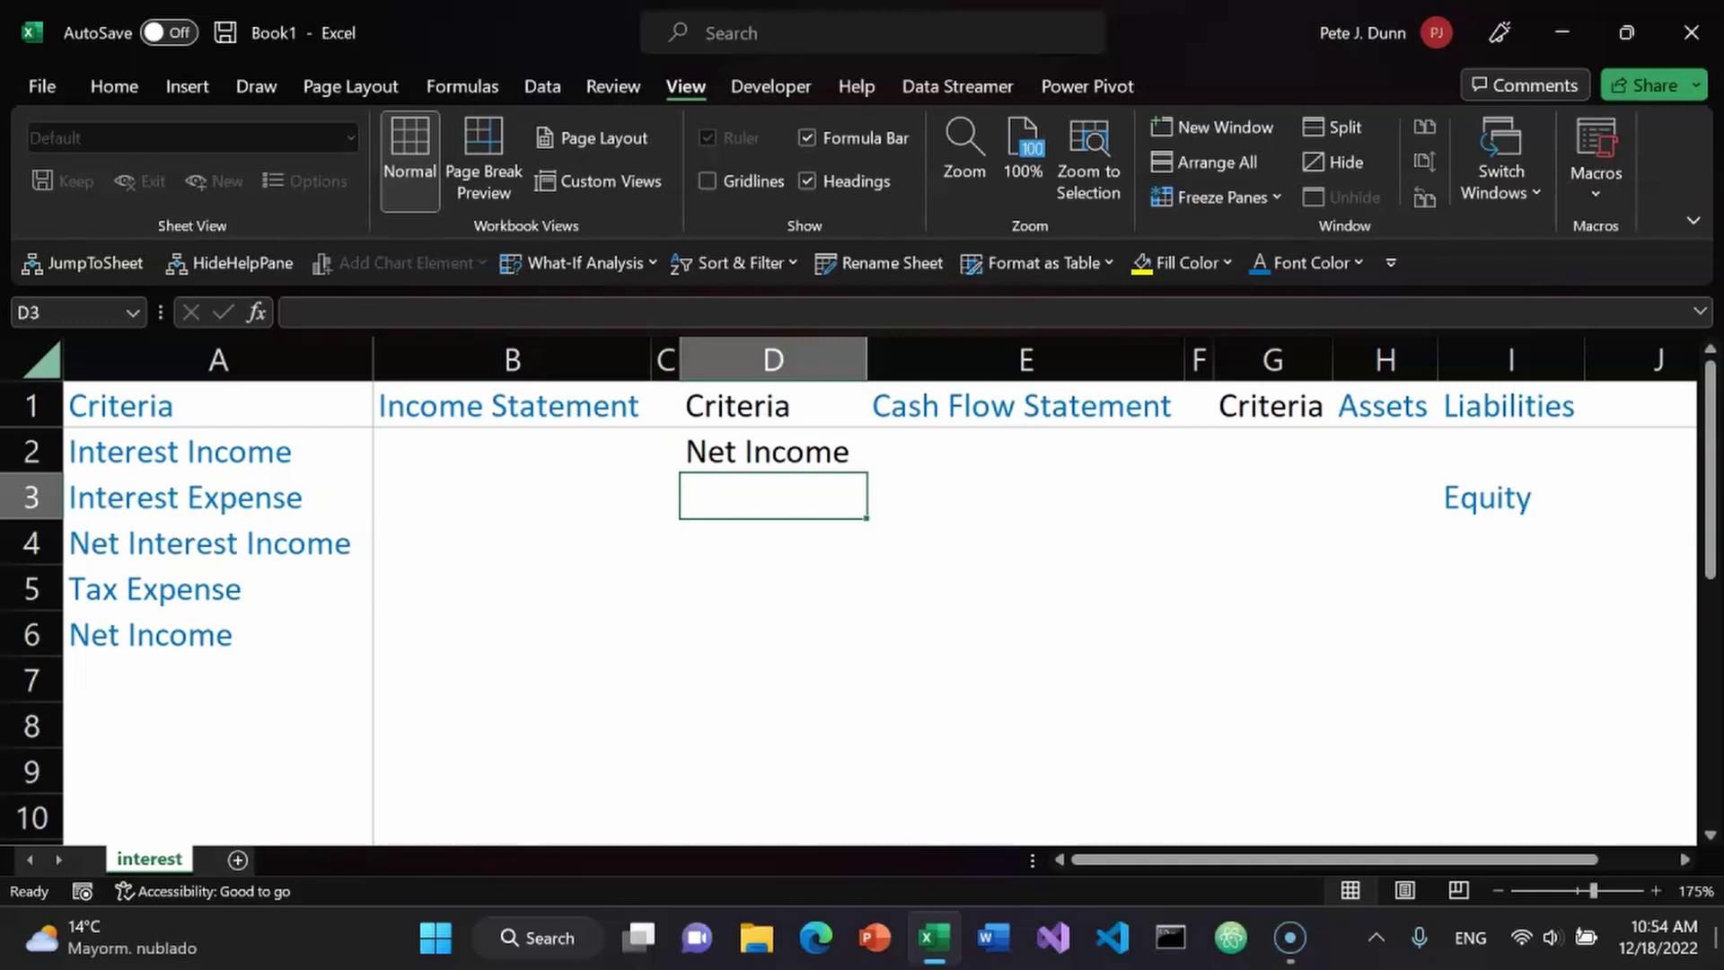
pyautogui.write('P')
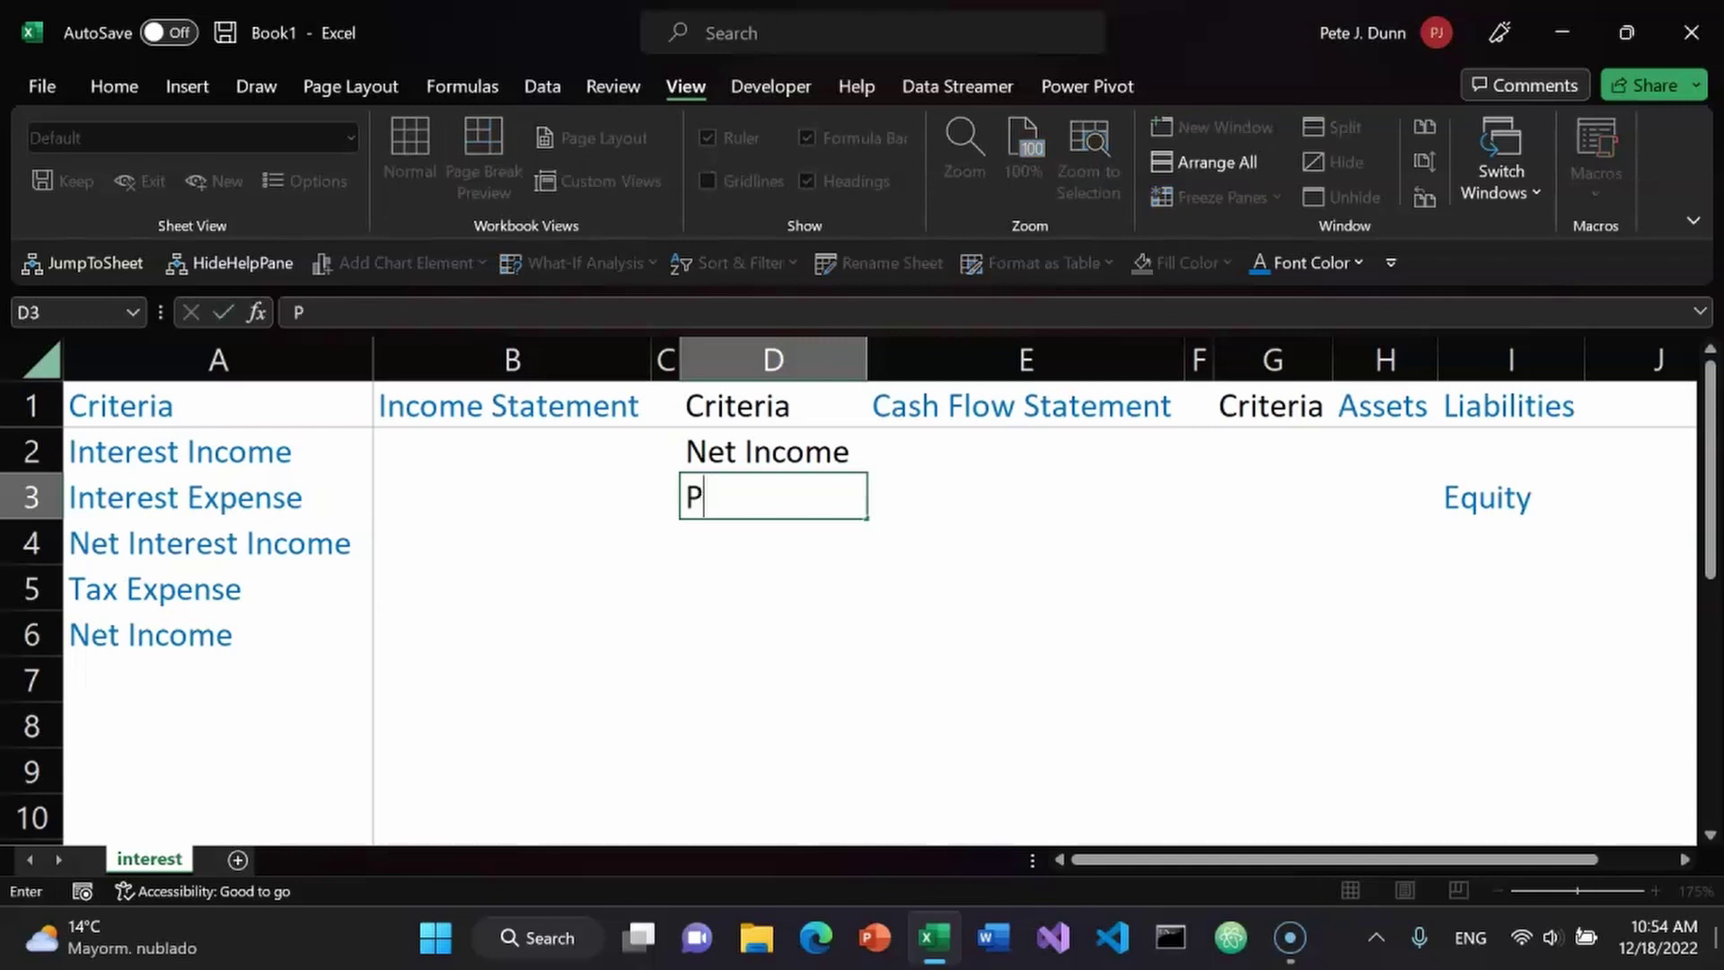
pyautogui.write('IK Inters')
pyautogui.press('BackSpace')
pyautogui.write('e')
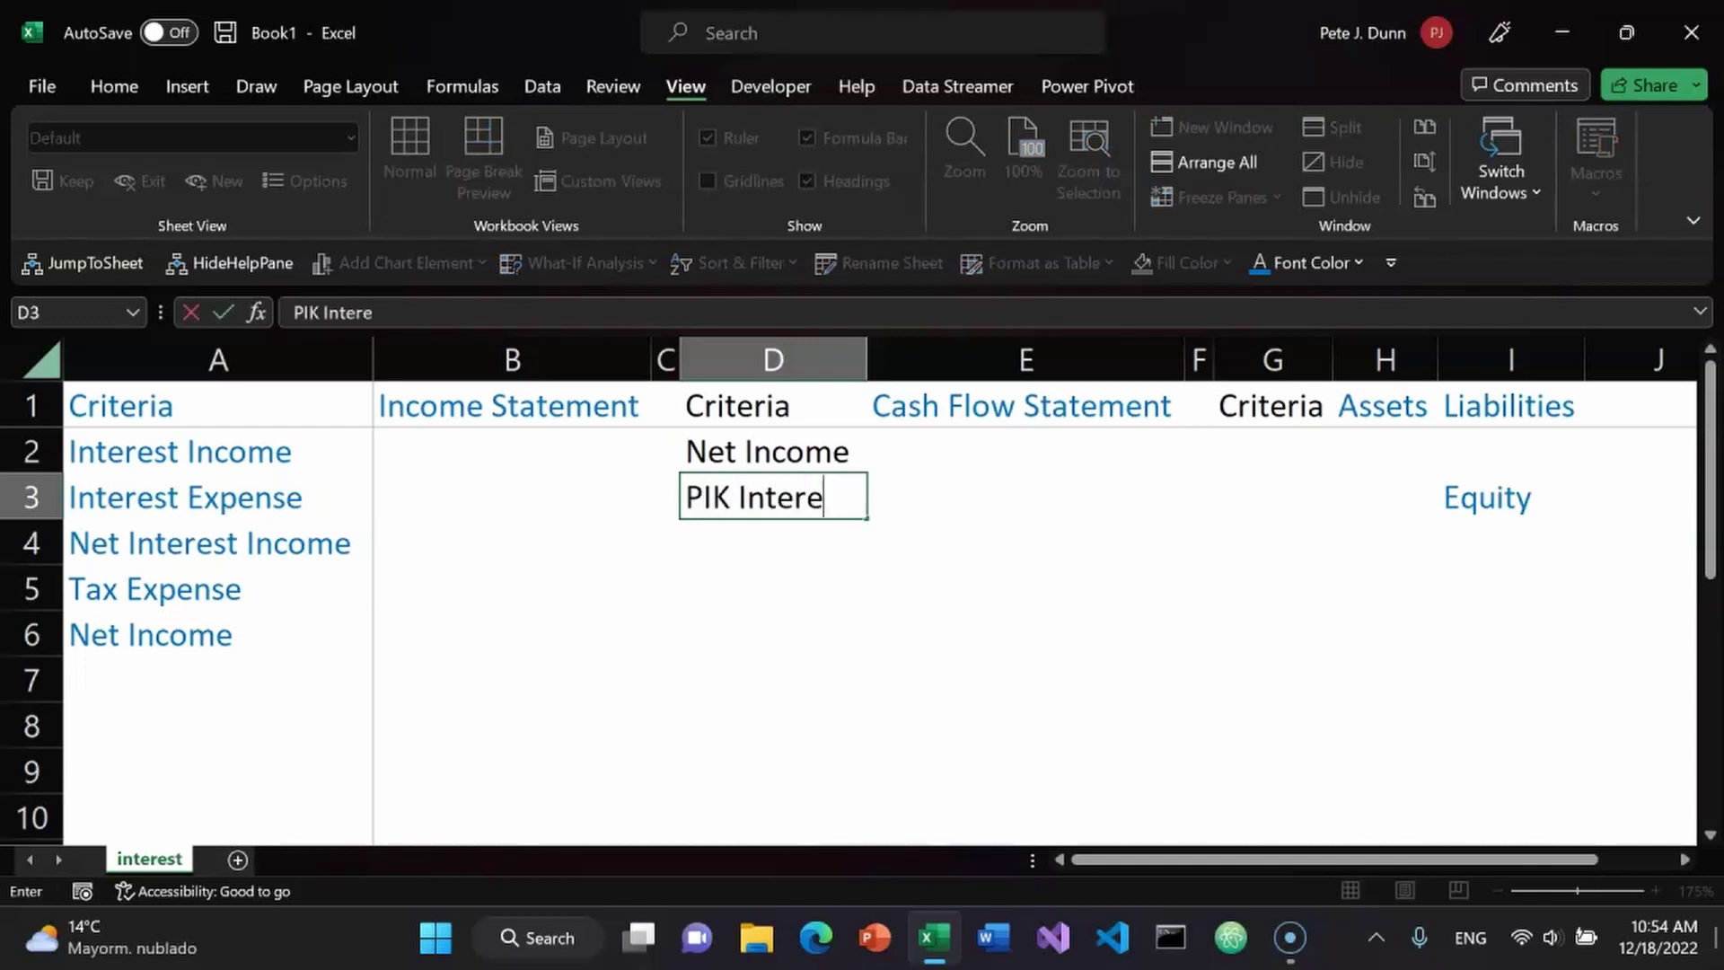
pyautogui.write('st Exp')
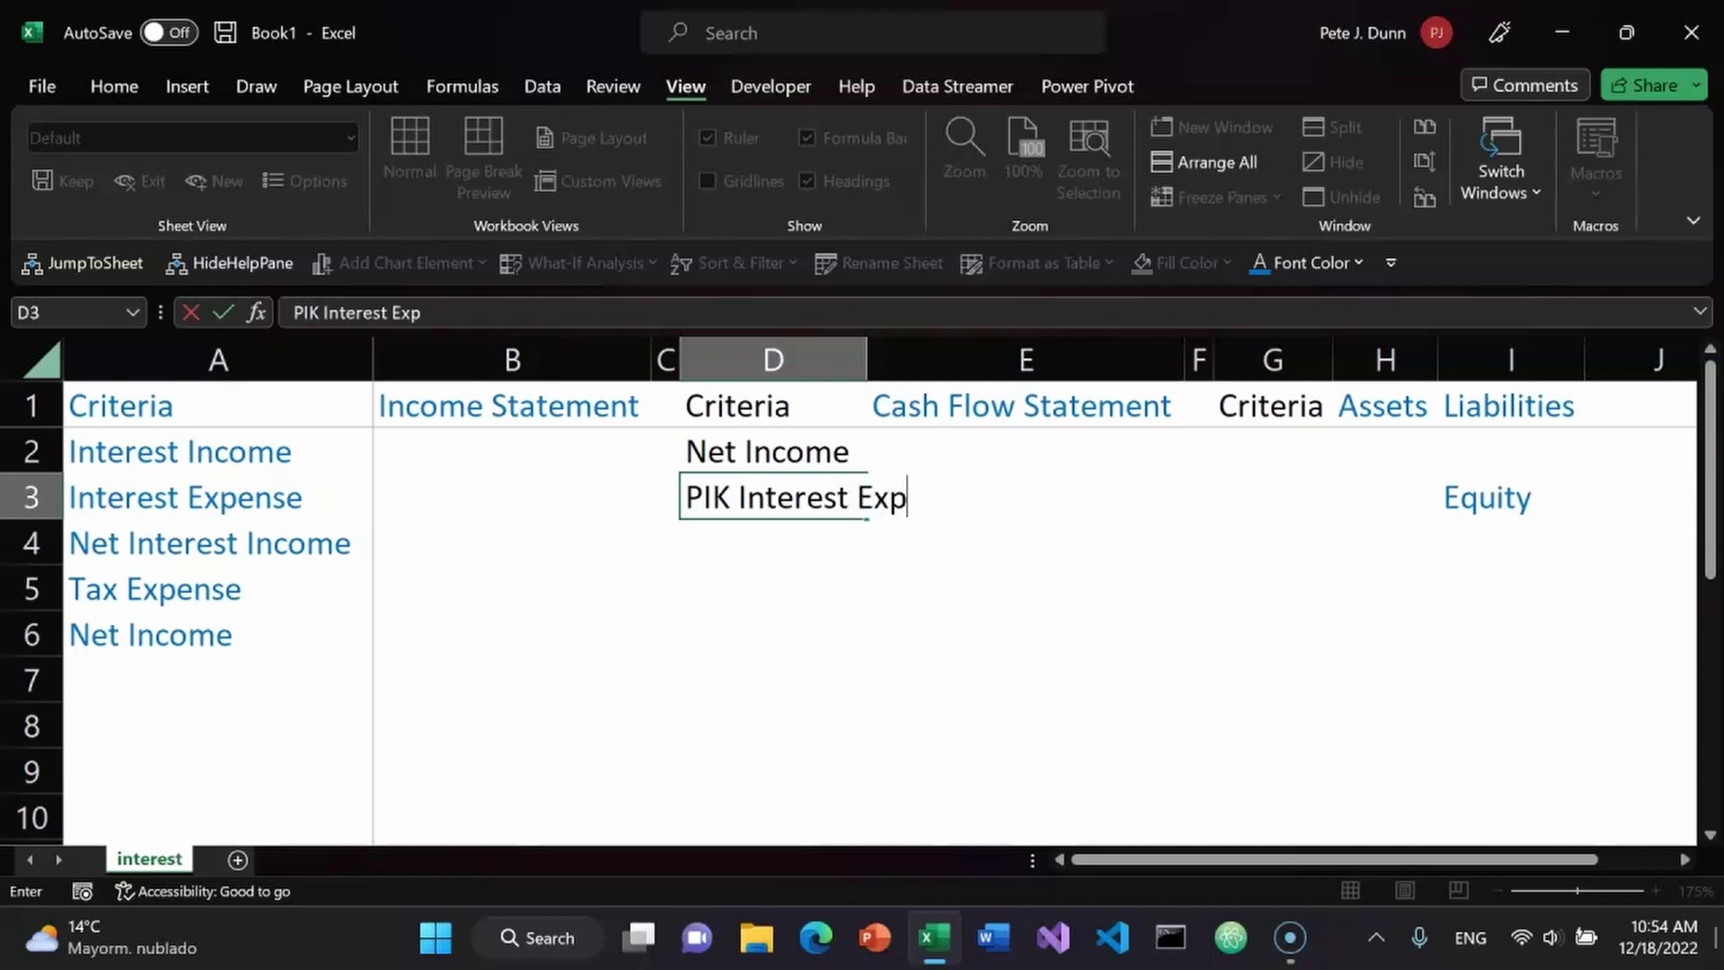
pyautogui.write('ense')
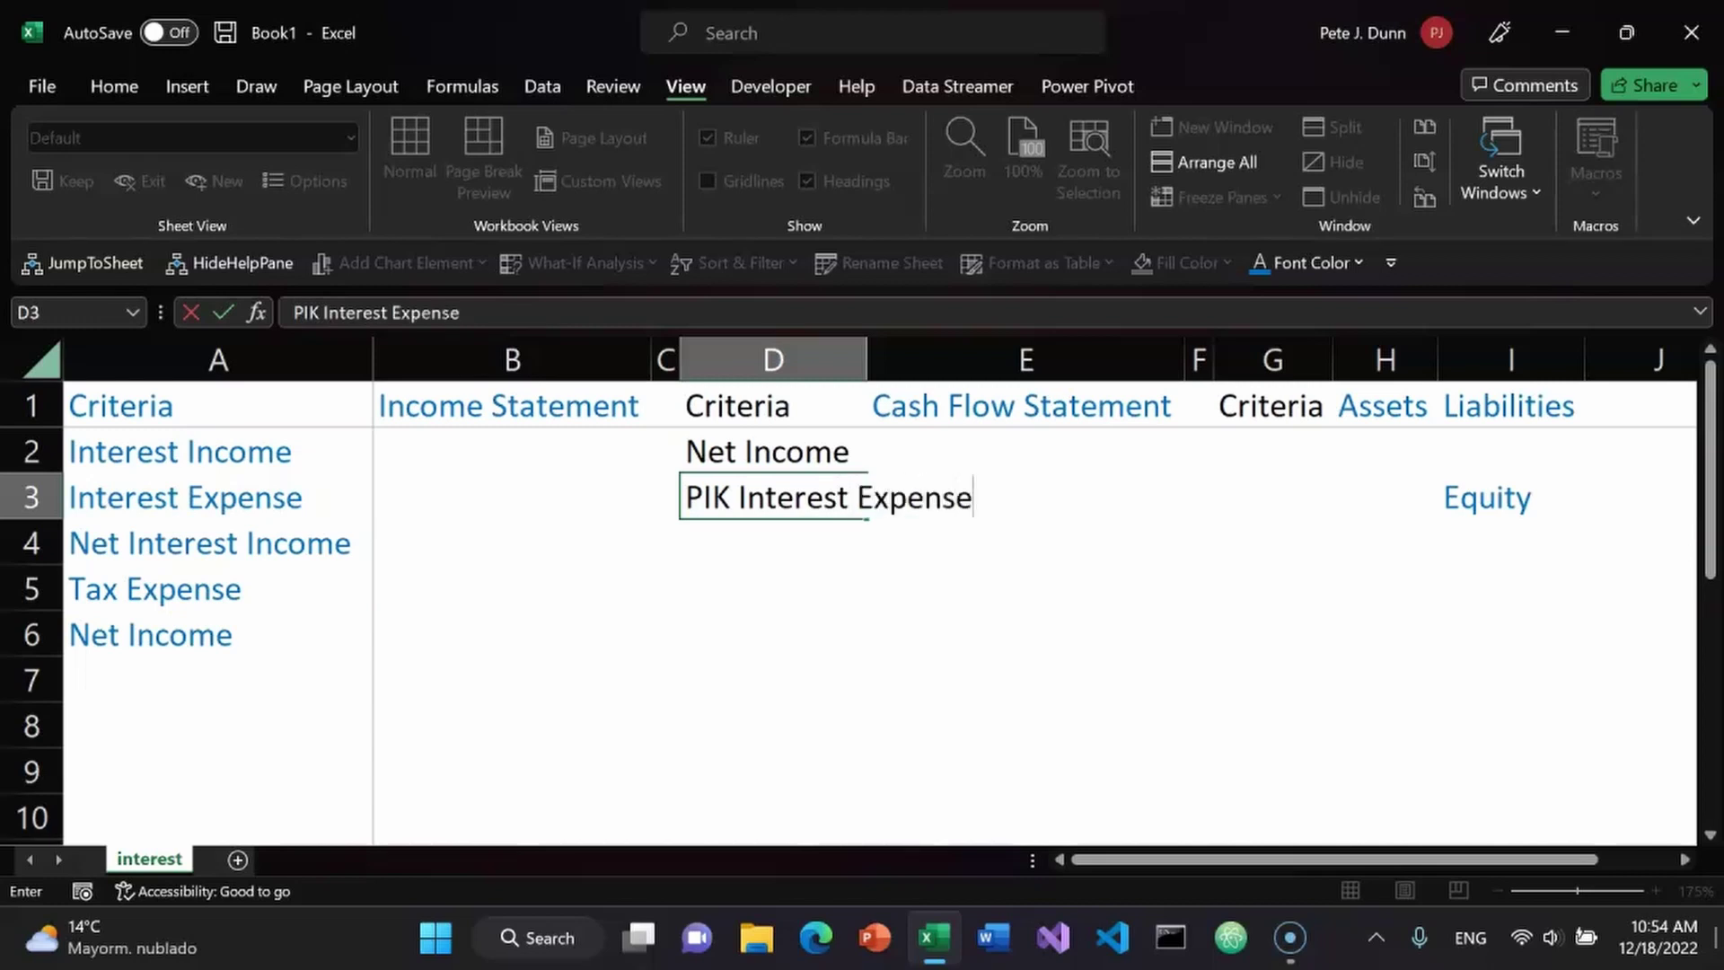
pyautogui.press('Return')
# Set the font colour of the PIK Interest Expense label in D3 to the standard Blue.
pyautogui.press('Up')
pyautogui.hotkey('alt', '9')
pyautogui.press('Up')
pyautogui.press('Up')
pyautogui.press('Left')
pyautogui.press('Left')
pyautogui.press('Return')
# Autofit all worksheet columns so that column D fits the PIK Interest Expense label, and return to A1.
pyautogui.hotkey('ctrl', 'a')
pyautogui.hotkey('ctrl', 'a')
pyautogui.hotkey('alt', 'o')
pyautogui.press('c')
pyautogui.press('a')
pyautogui.press('Left')
pyautogui.press('Left')
pyautogui.press('Left')
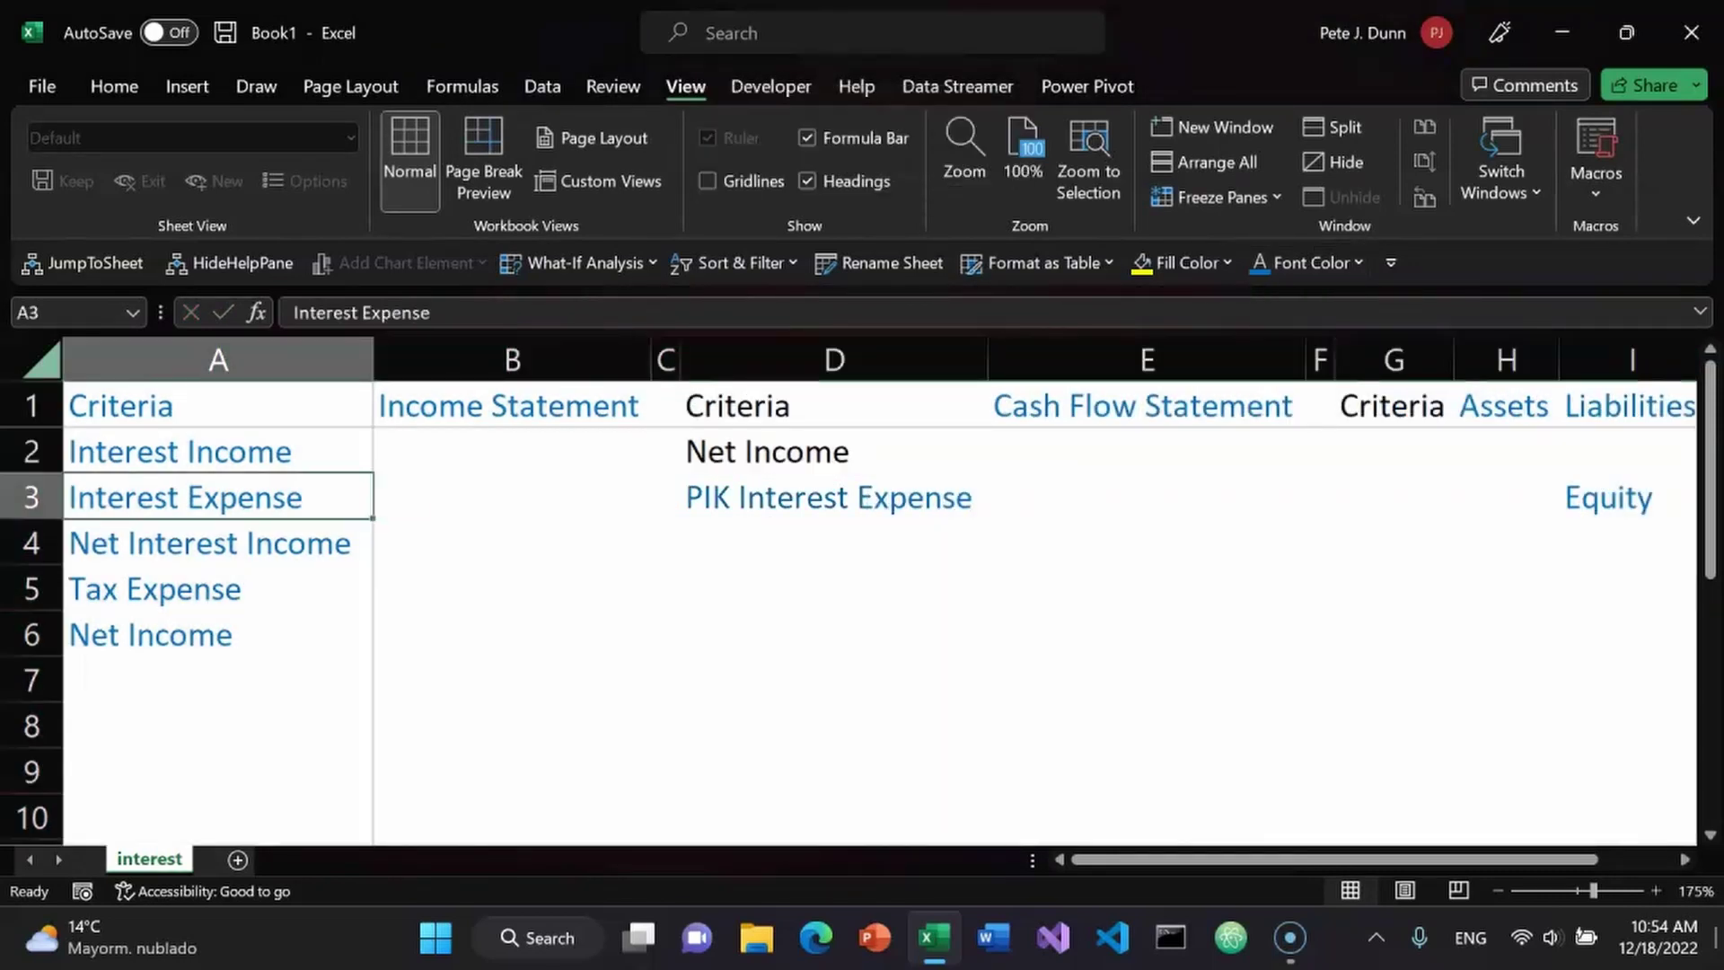
pyautogui.press('Up')
pyautogui.press('Up')
# Enter the label "Net Change in Cash" in D4 below the PIK Interest Expense label.
pyautogui.scroll(-1, 849, 591)
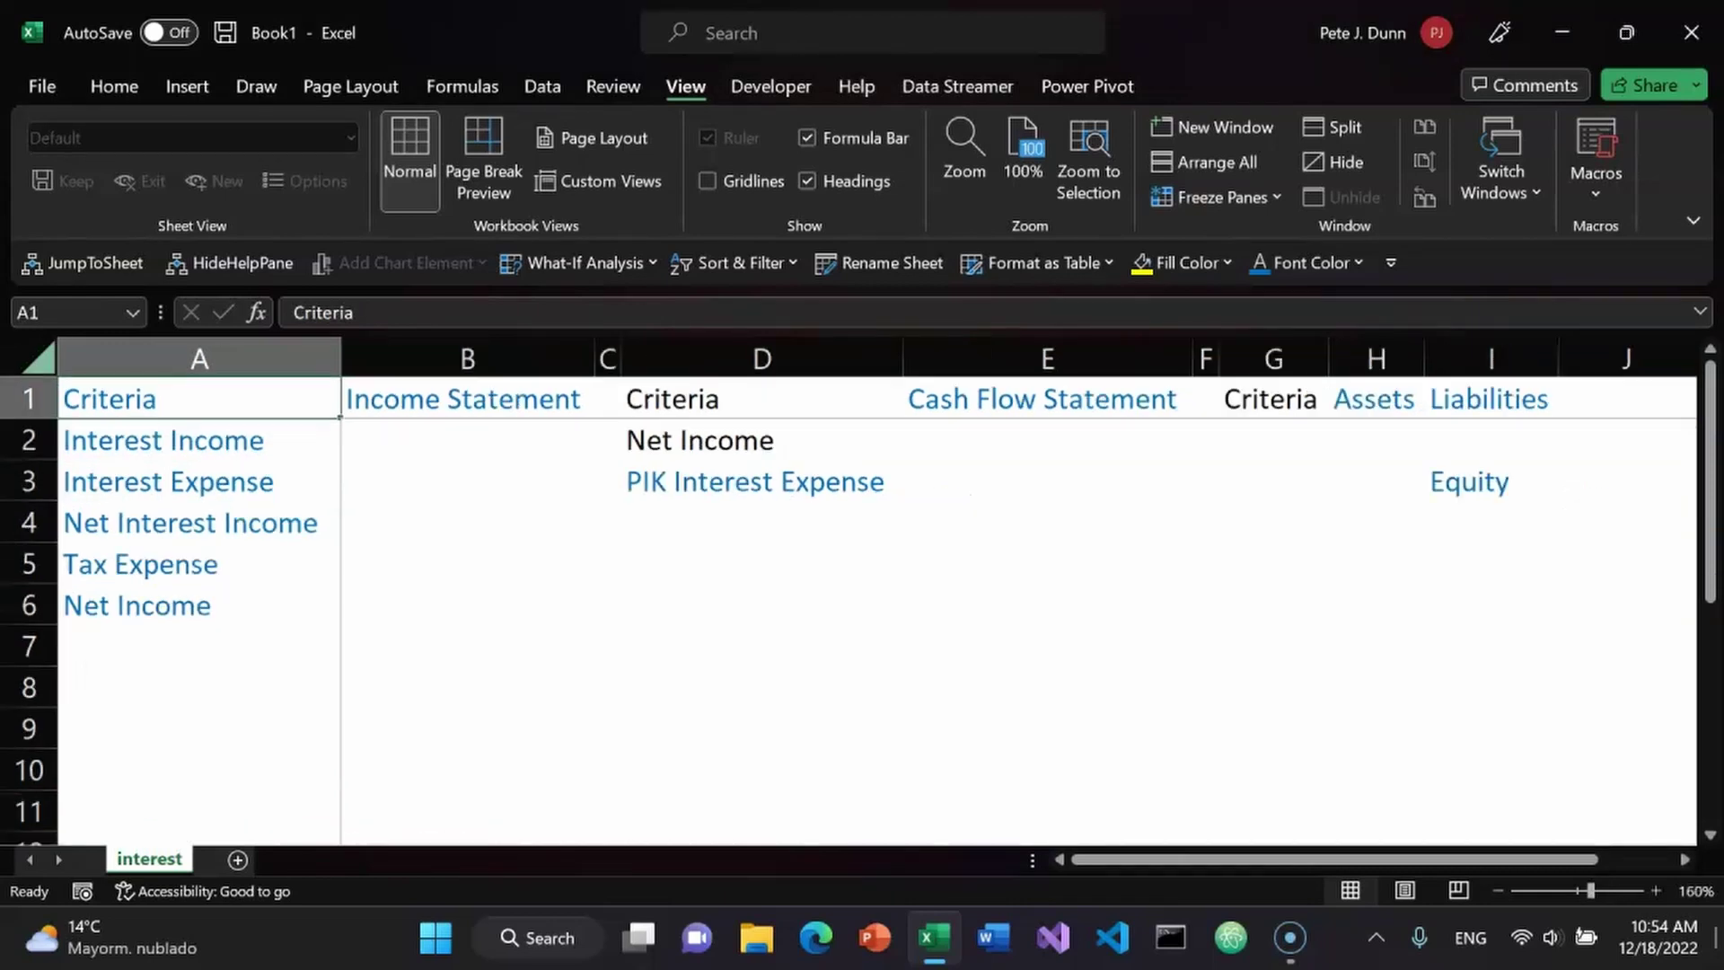
pyautogui.press('Right')
pyautogui.press('Right')
pyautogui.press('Down')
pyautogui.press('Down')
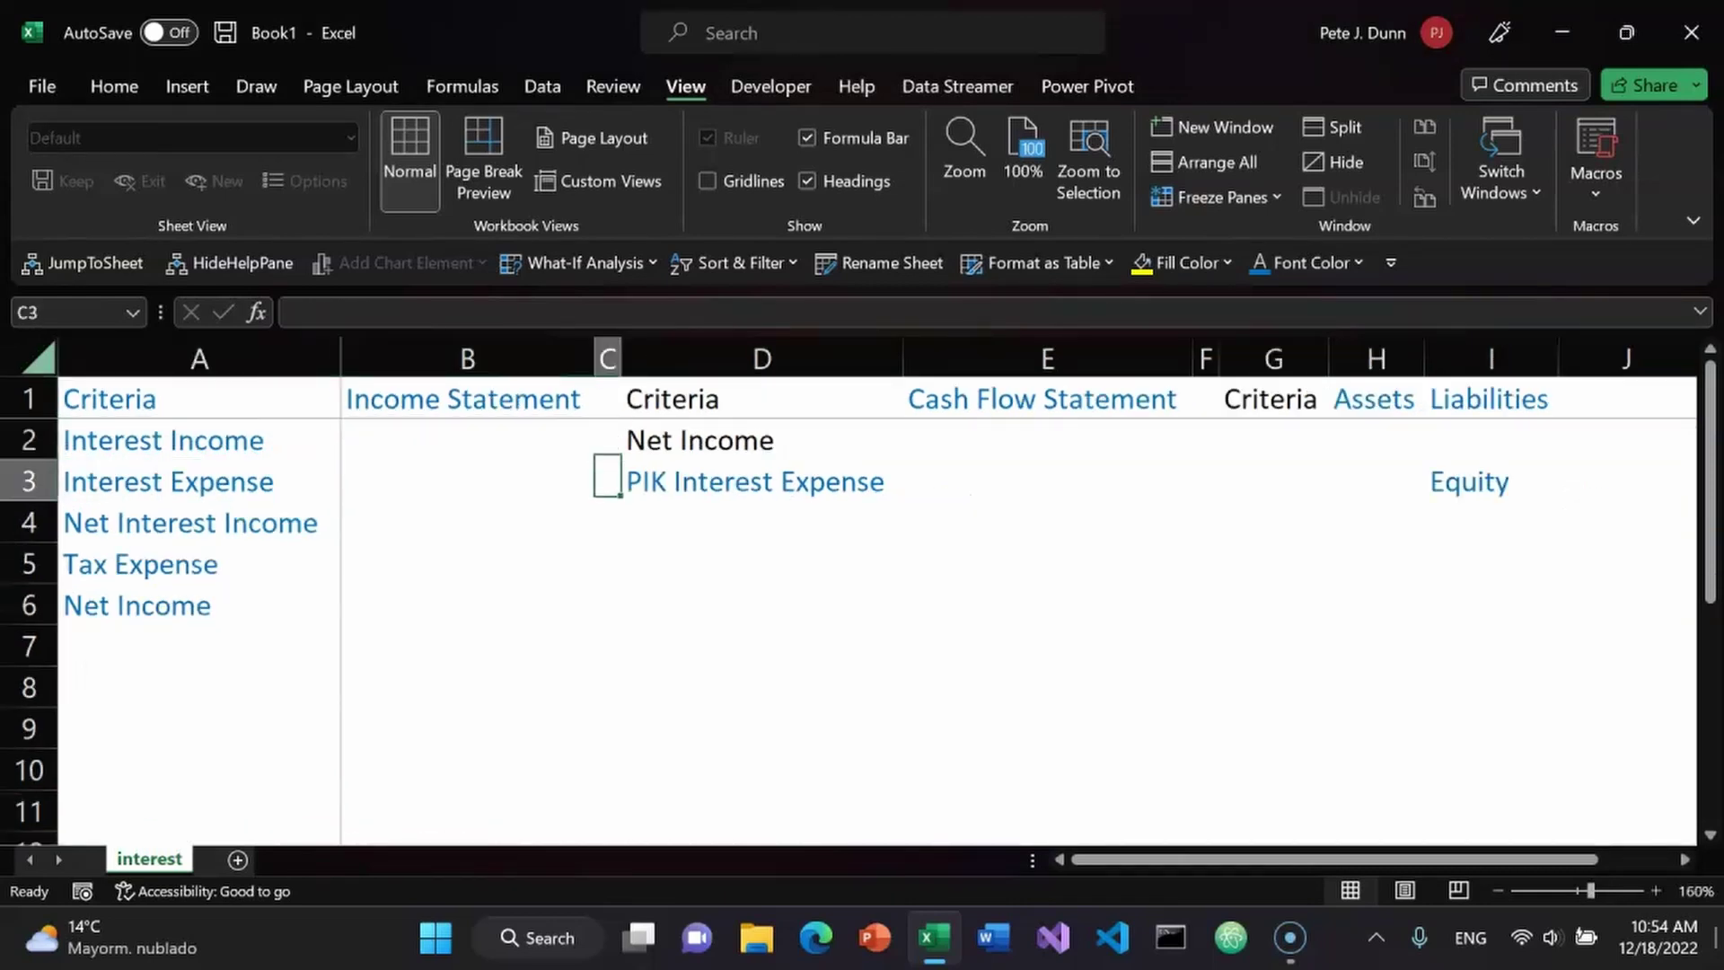
pyautogui.press('Down')
pyautogui.press('Right')
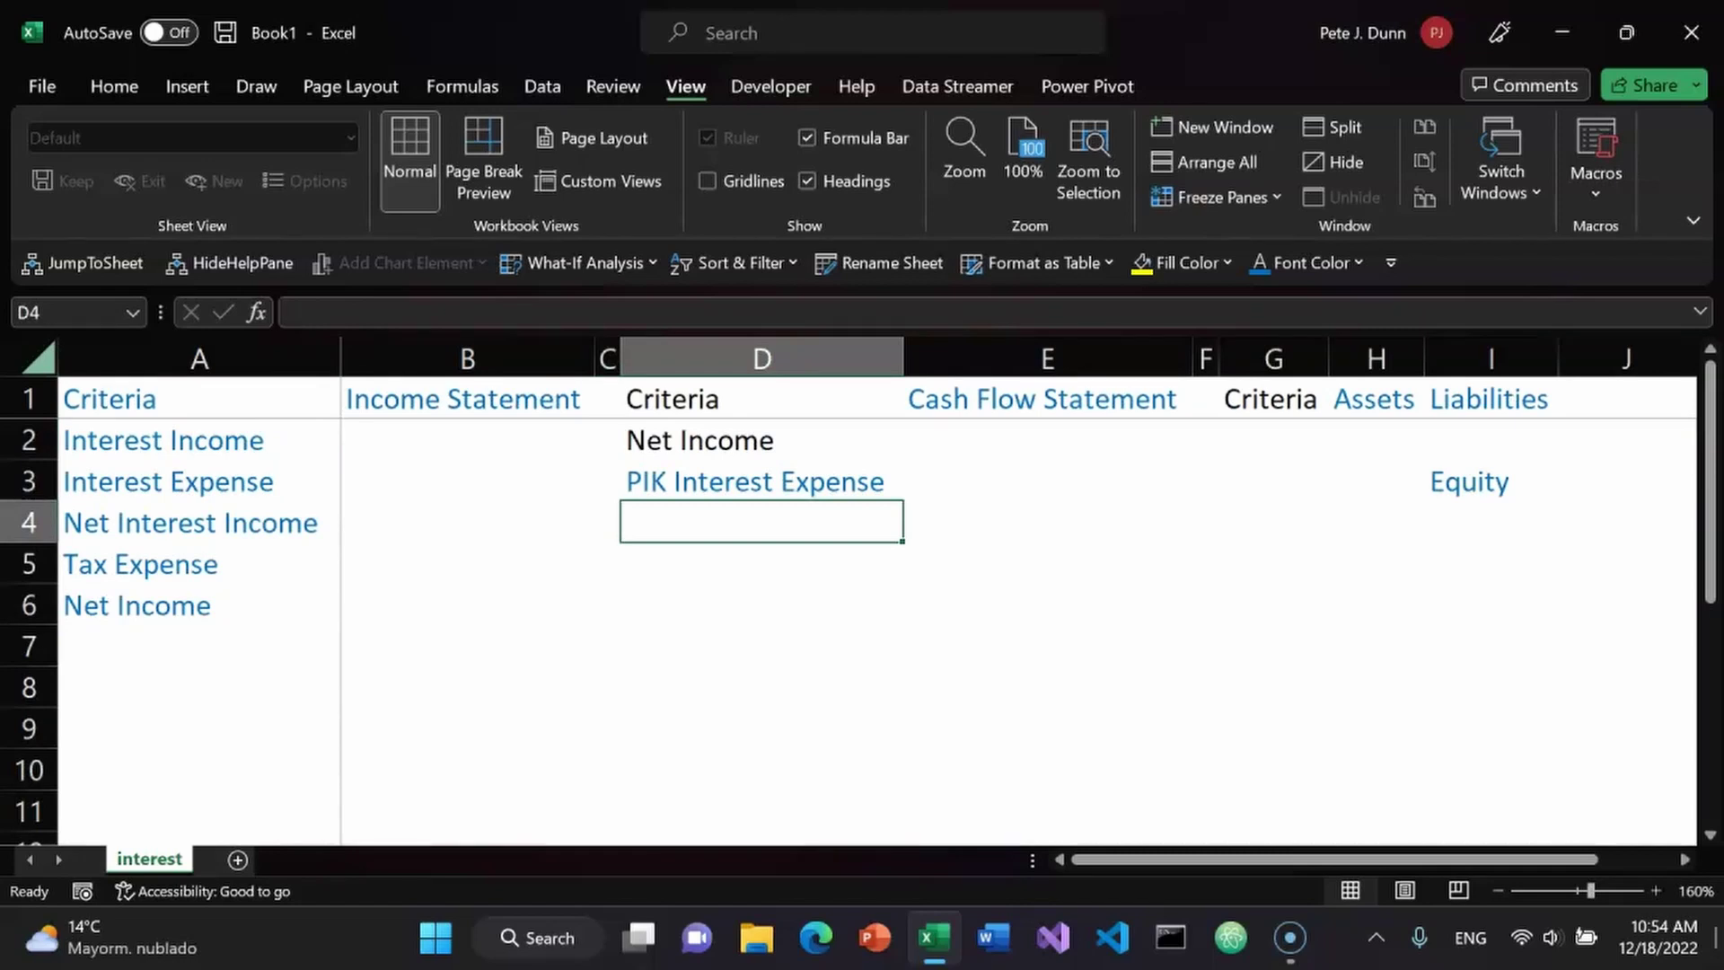
pyautogui.write('Net ')
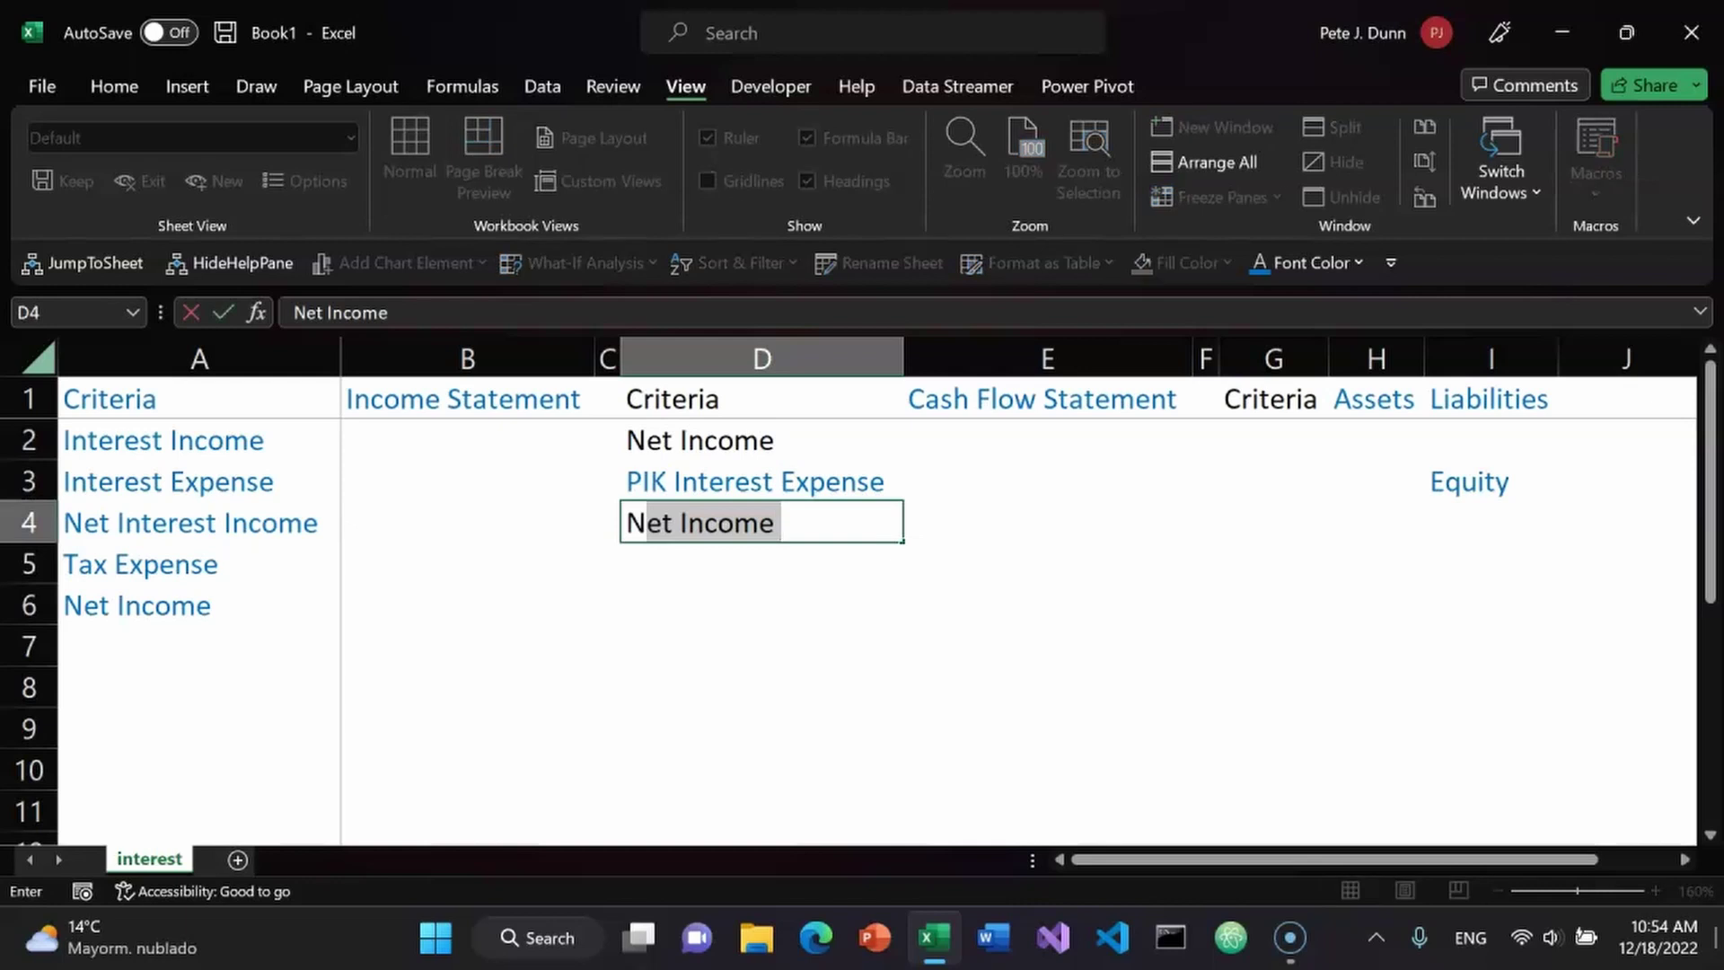
pyautogui.write('Chang')
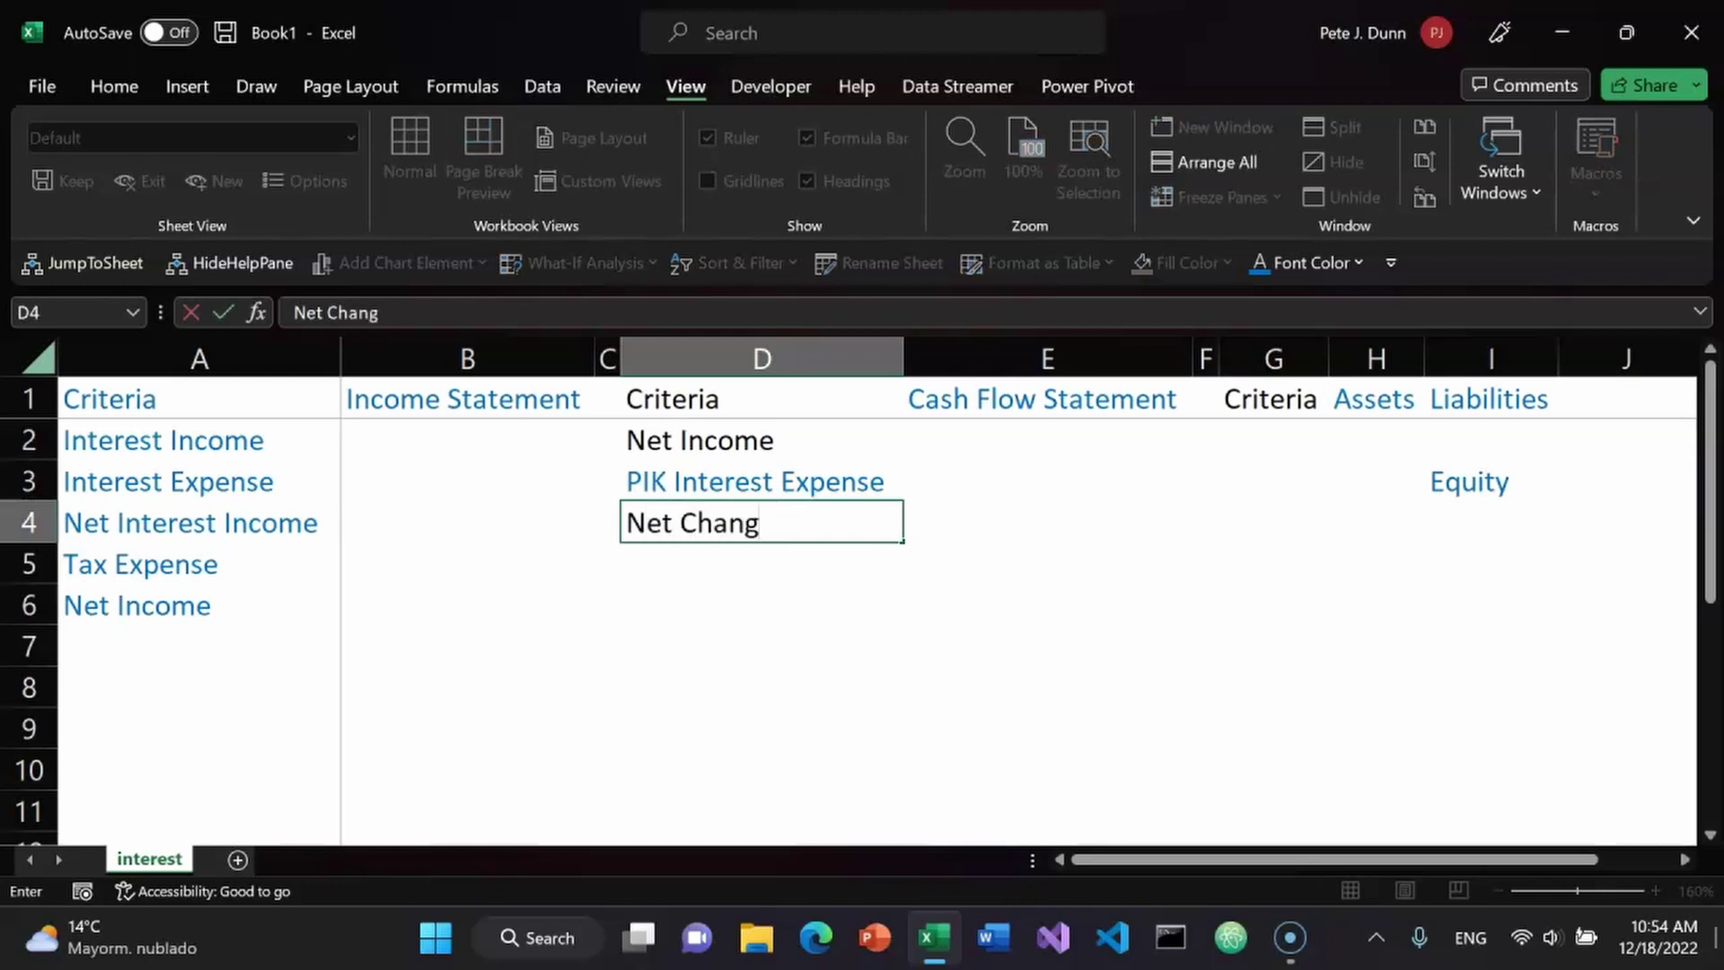
pyautogui.write('e in Cah')
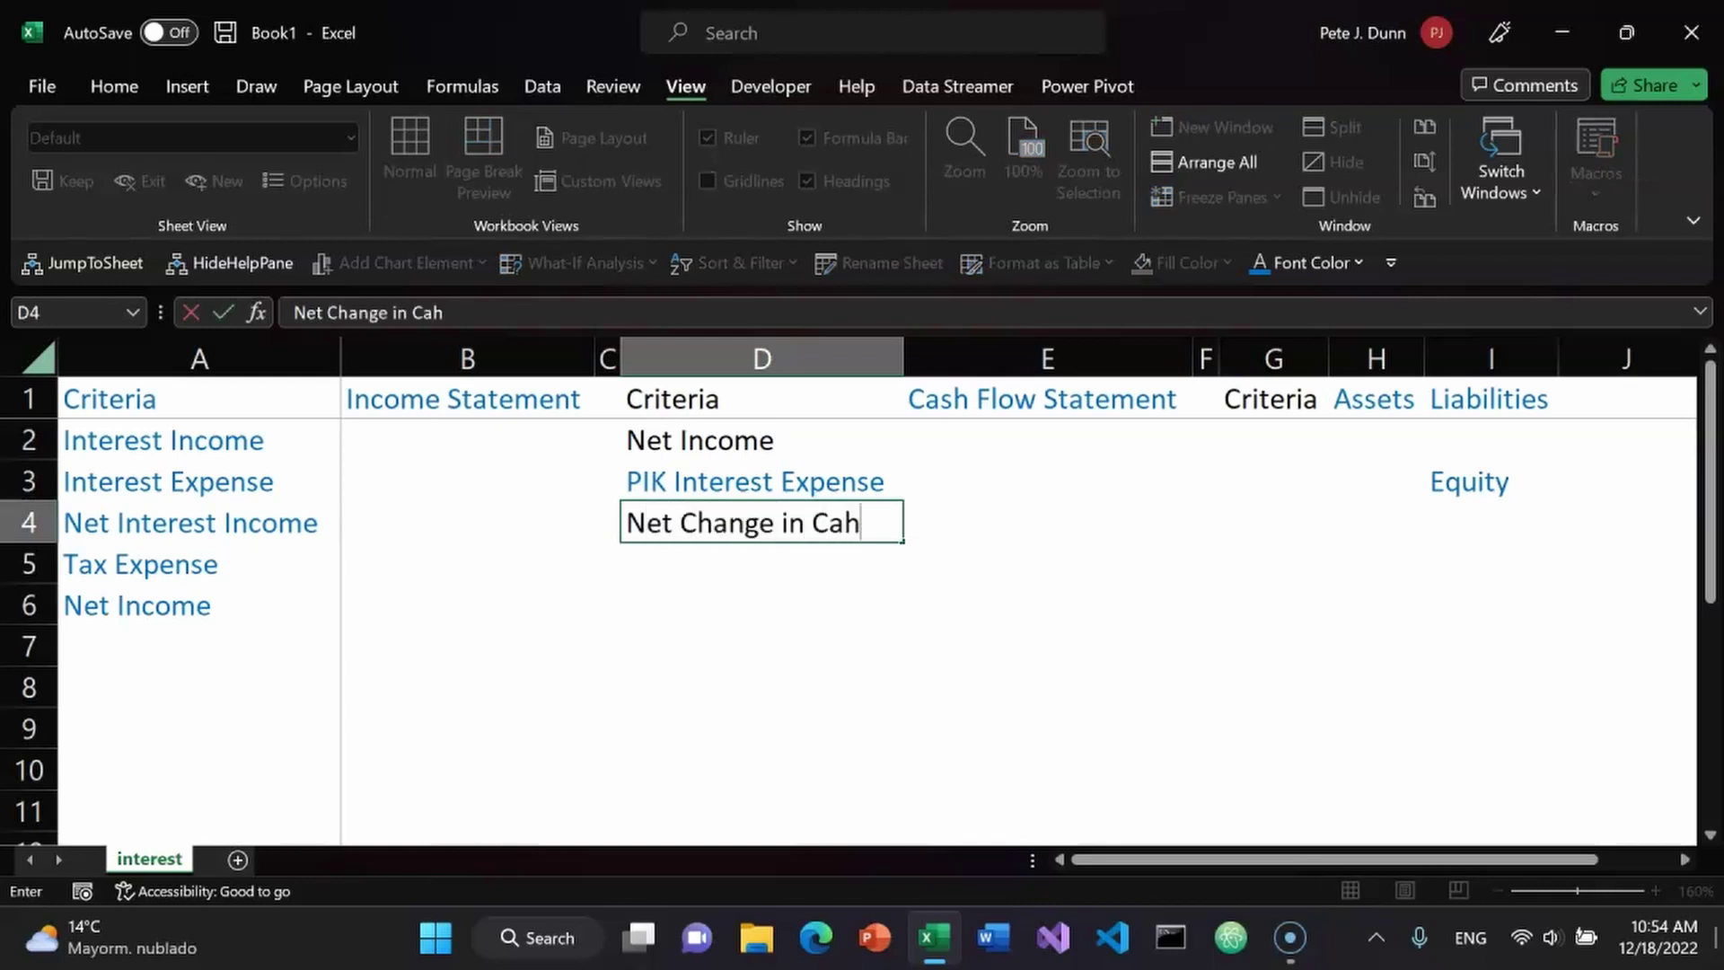
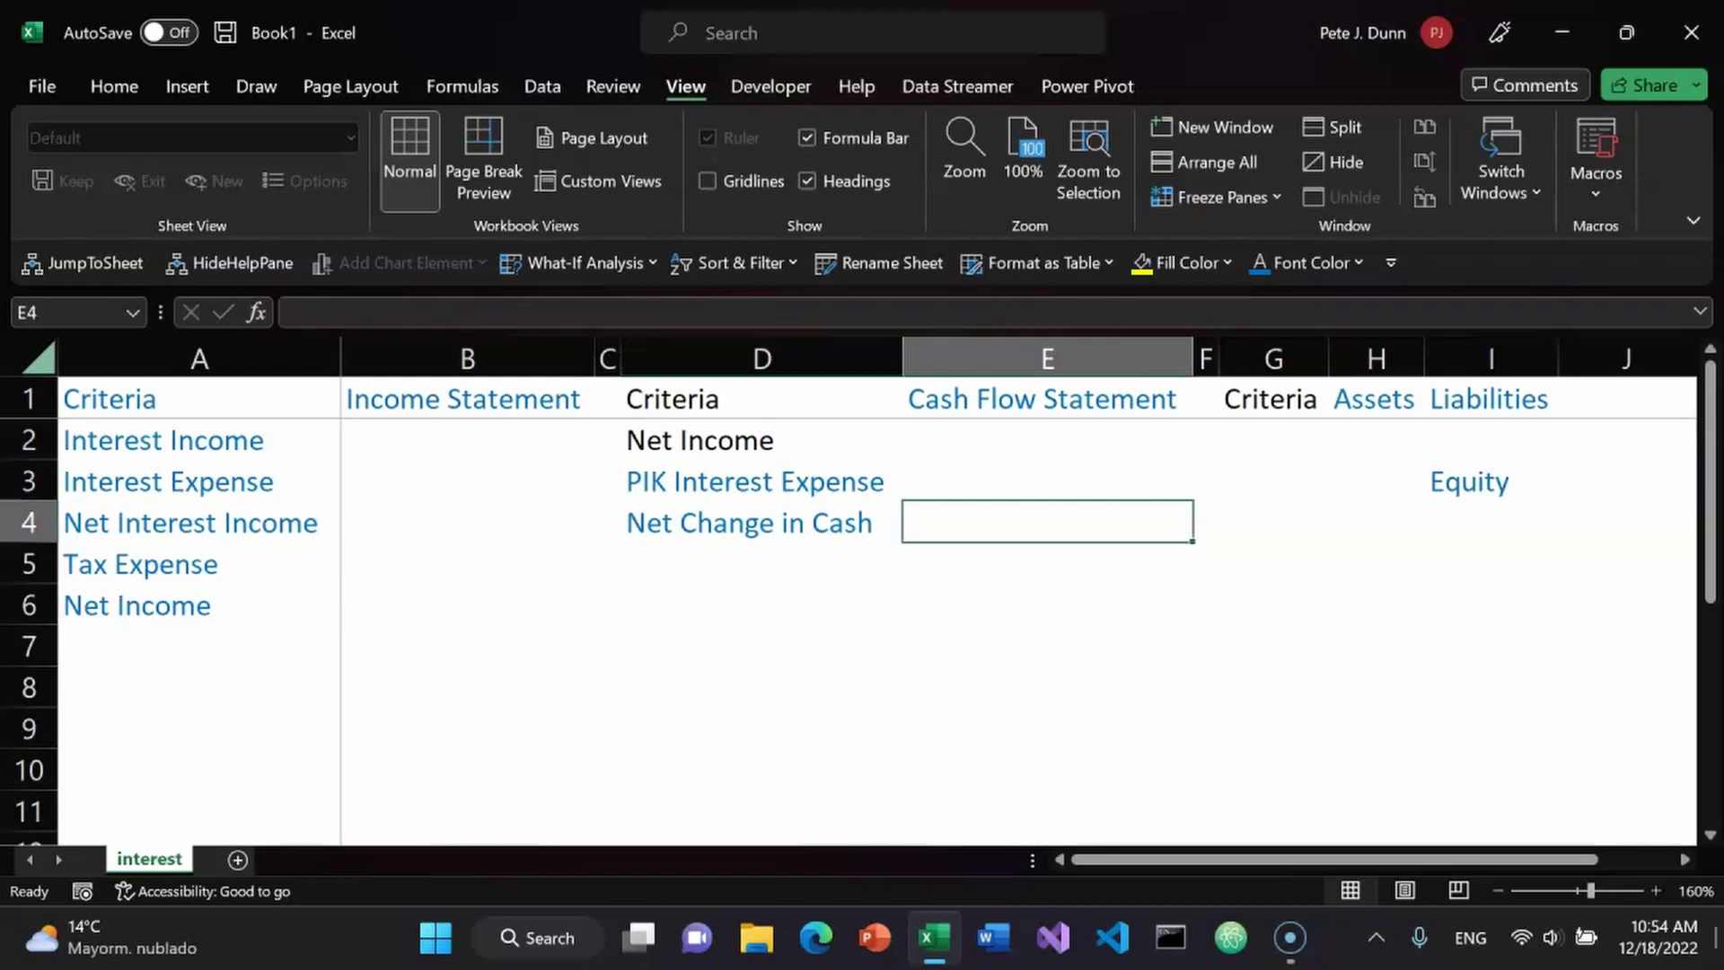
# Enter the label "Cash and Debt" in G2 below the balance sheet Criteria header.
pyautogui.press('Right')
pyautogui.press('Right')
pyautogui.press('Up')
pyautogui.press('Up')
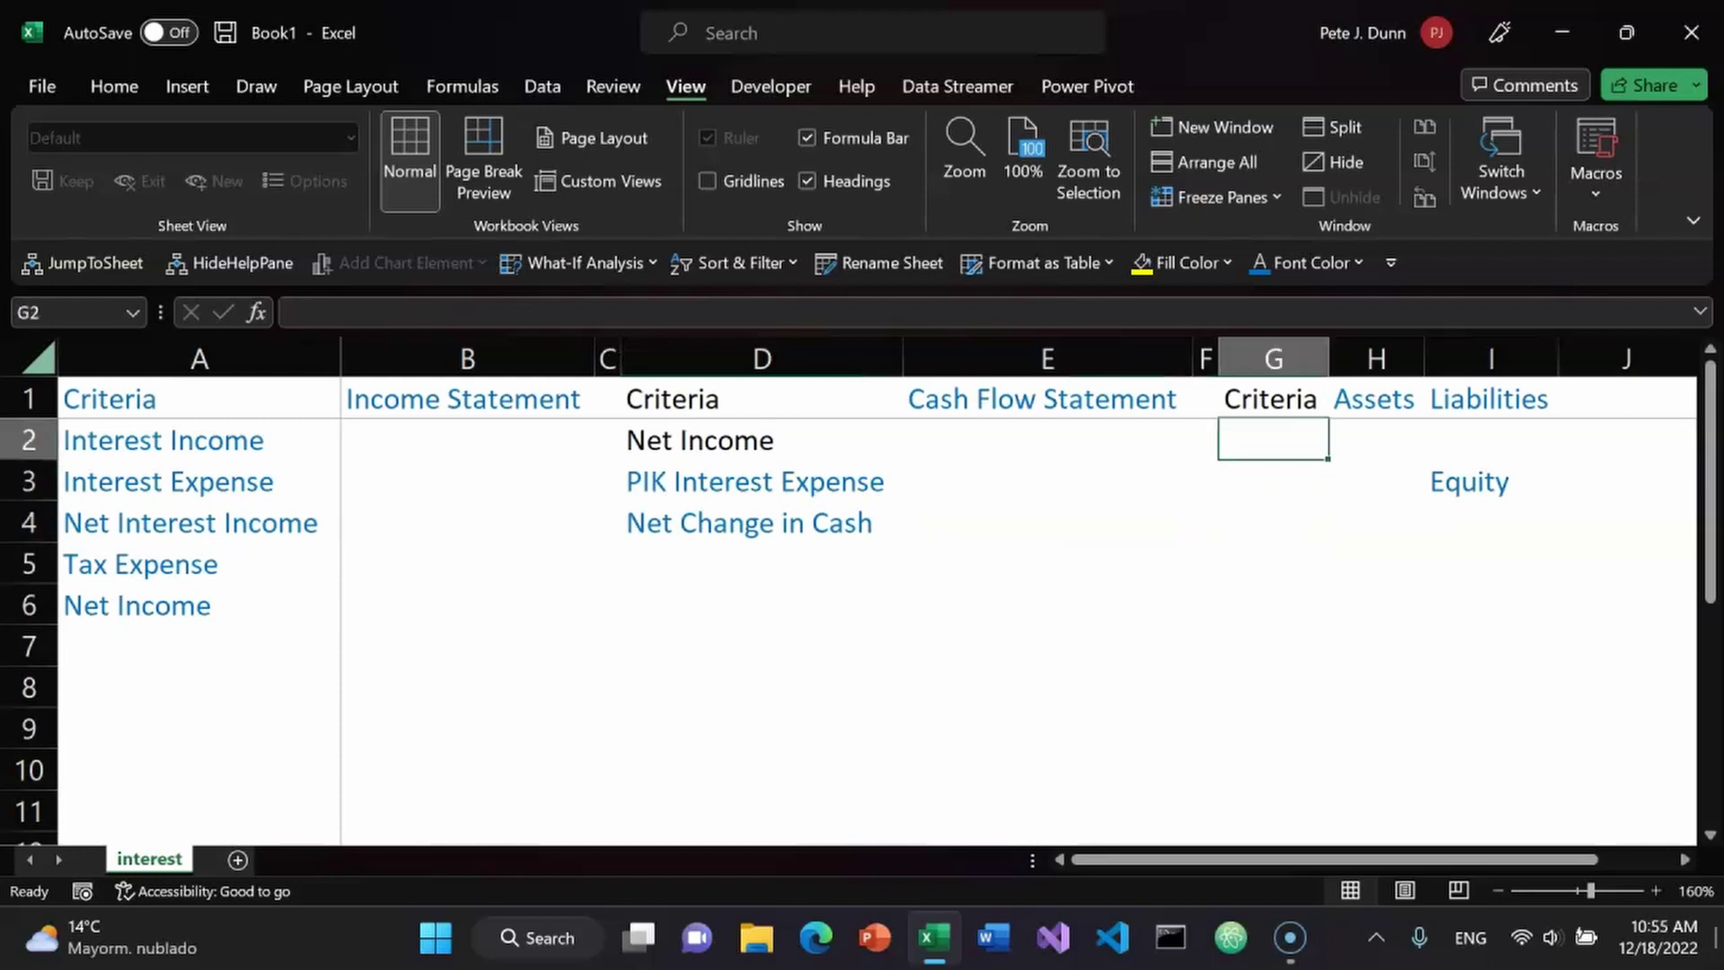
pyautogui.write('Cash')
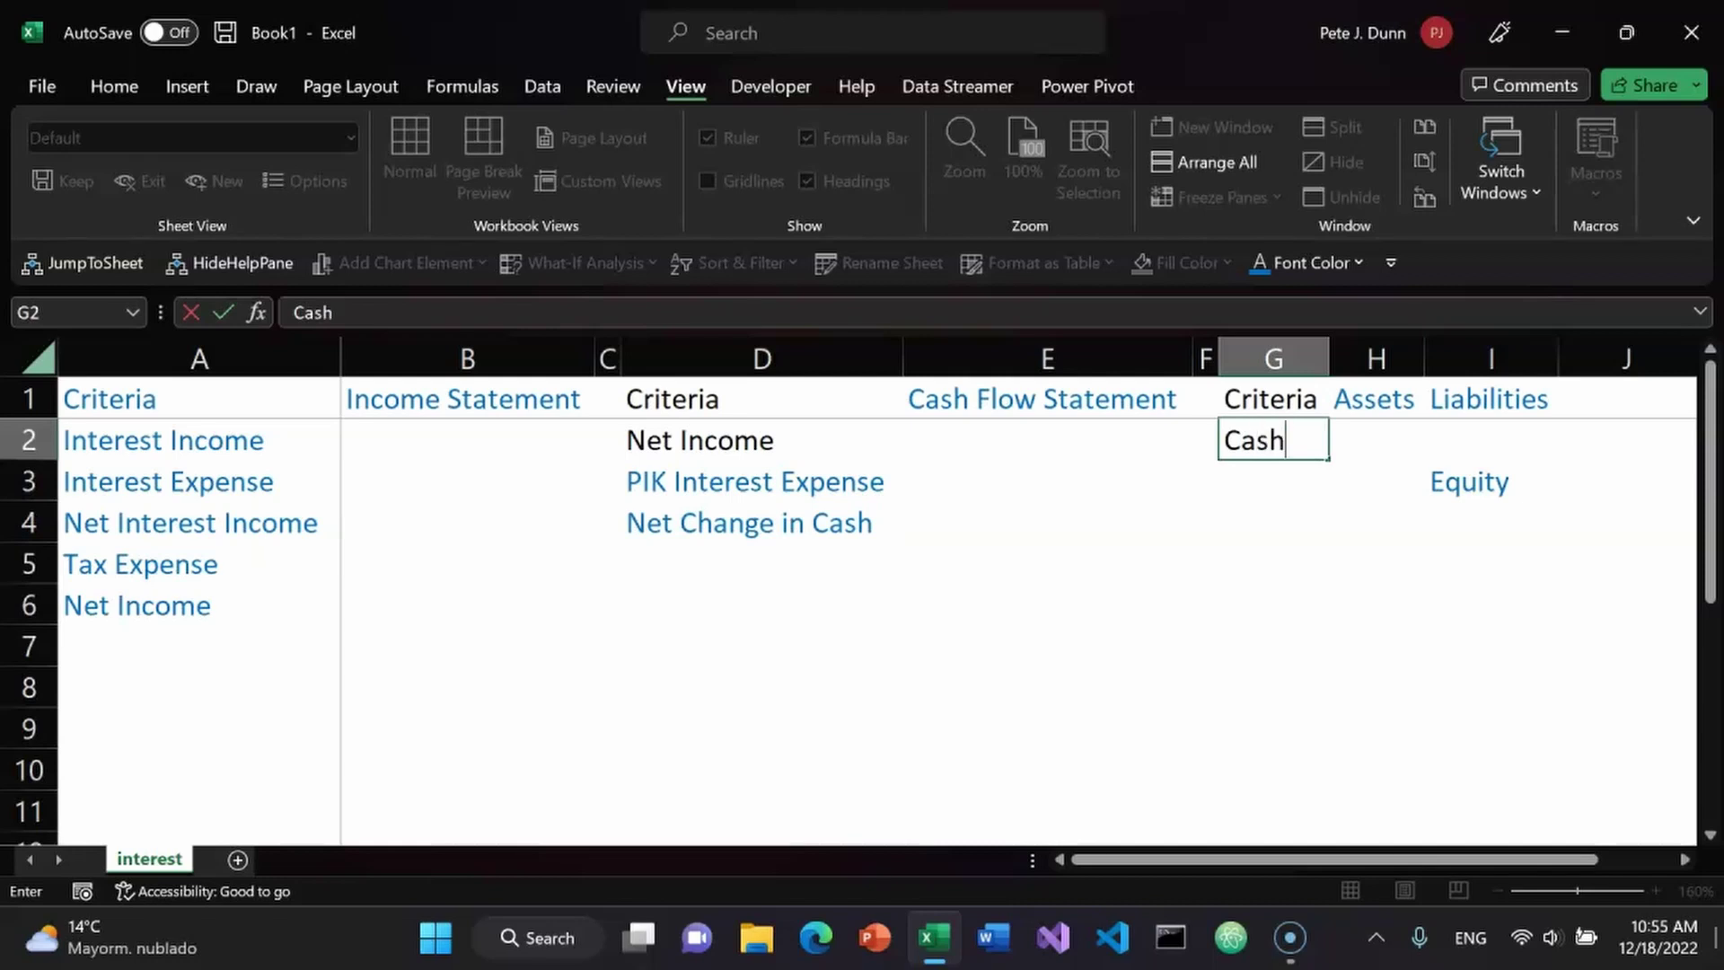
pyautogui.write('and Debt')
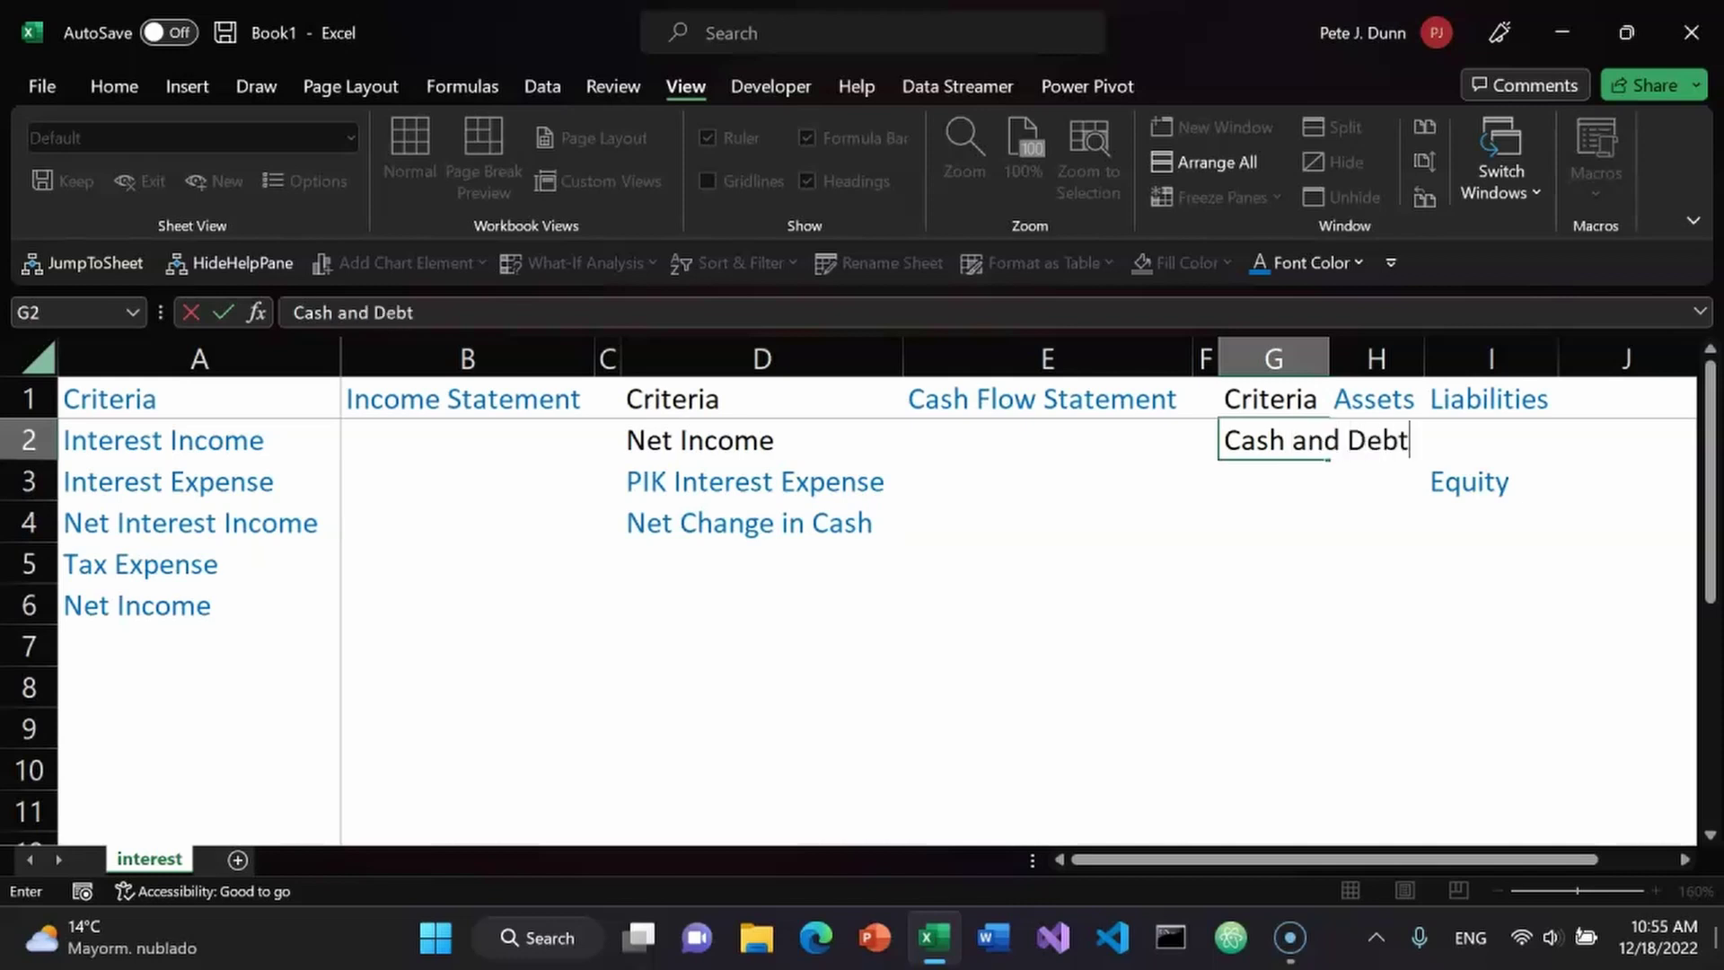
pyautogui.press('Return')
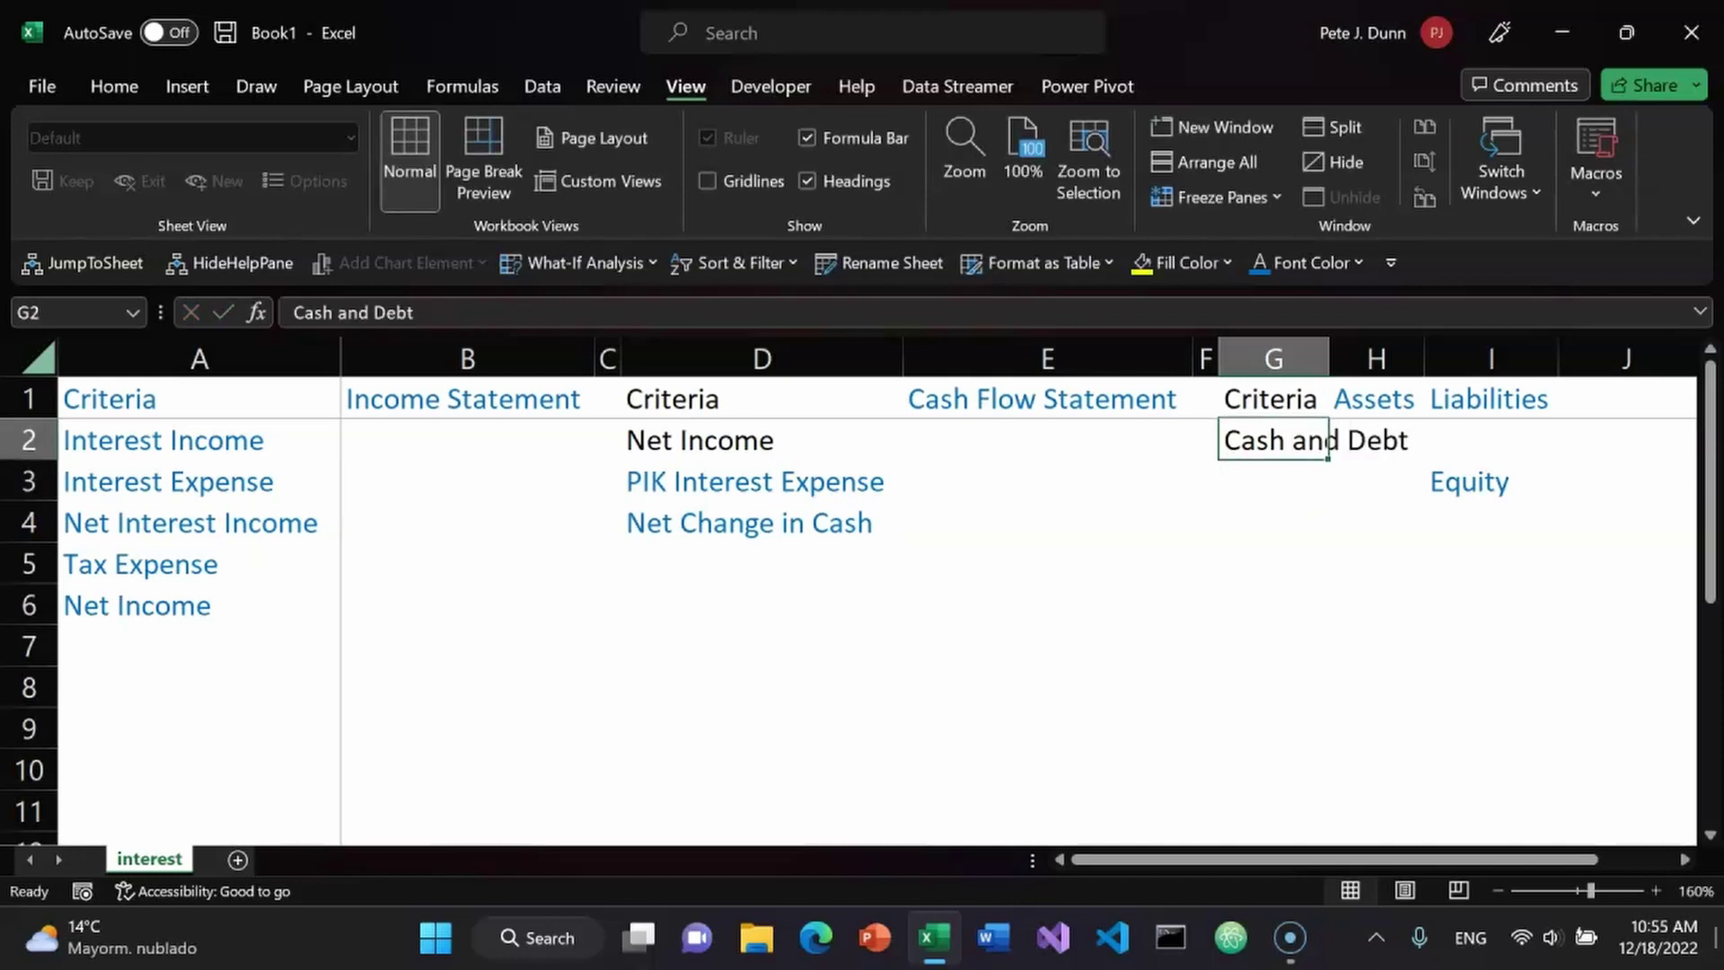
# Set the font colour of the Cash and Debt label in G2 to the standard Blue.
pyautogui.hotkey('alt', '9')
pyautogui.press('Up')
pyautogui.press('Up')
pyautogui.press('Left')
pyautogui.press('Left')
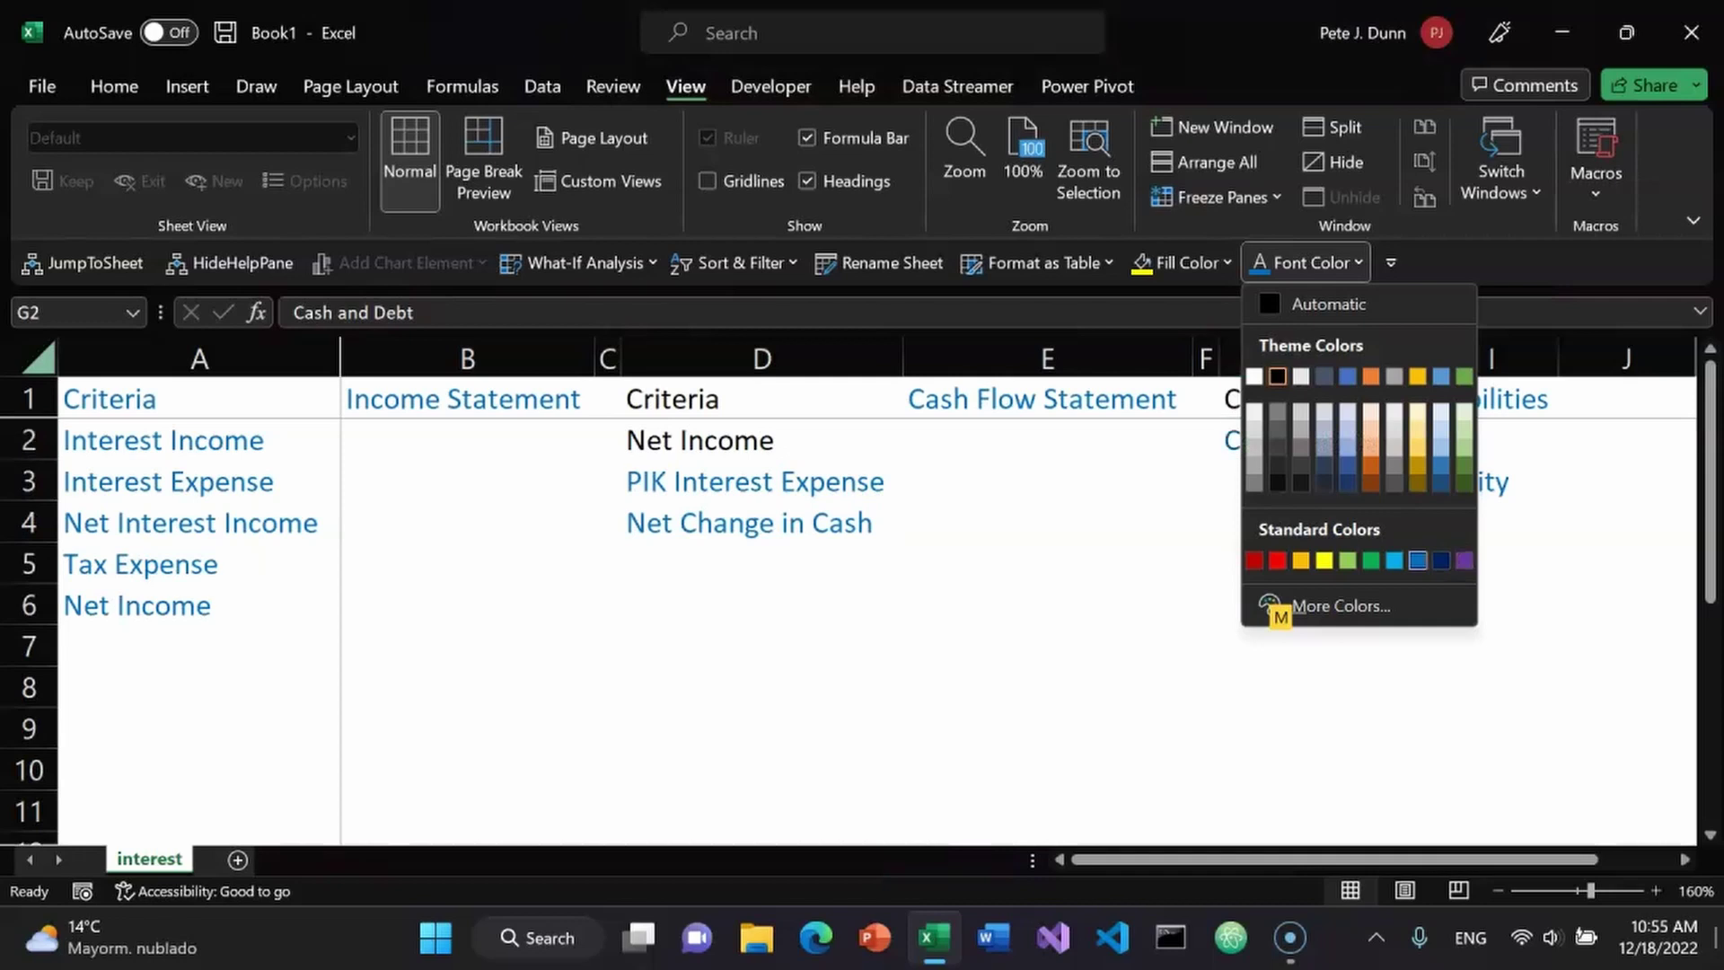
pyautogui.press('Return')
# Autofit all worksheet columns so that column G fits the Cash and Debt label, and select G3.
pyautogui.hotkey('ctrl', 'a')
pyautogui.hotkey('ctrl', 'a')
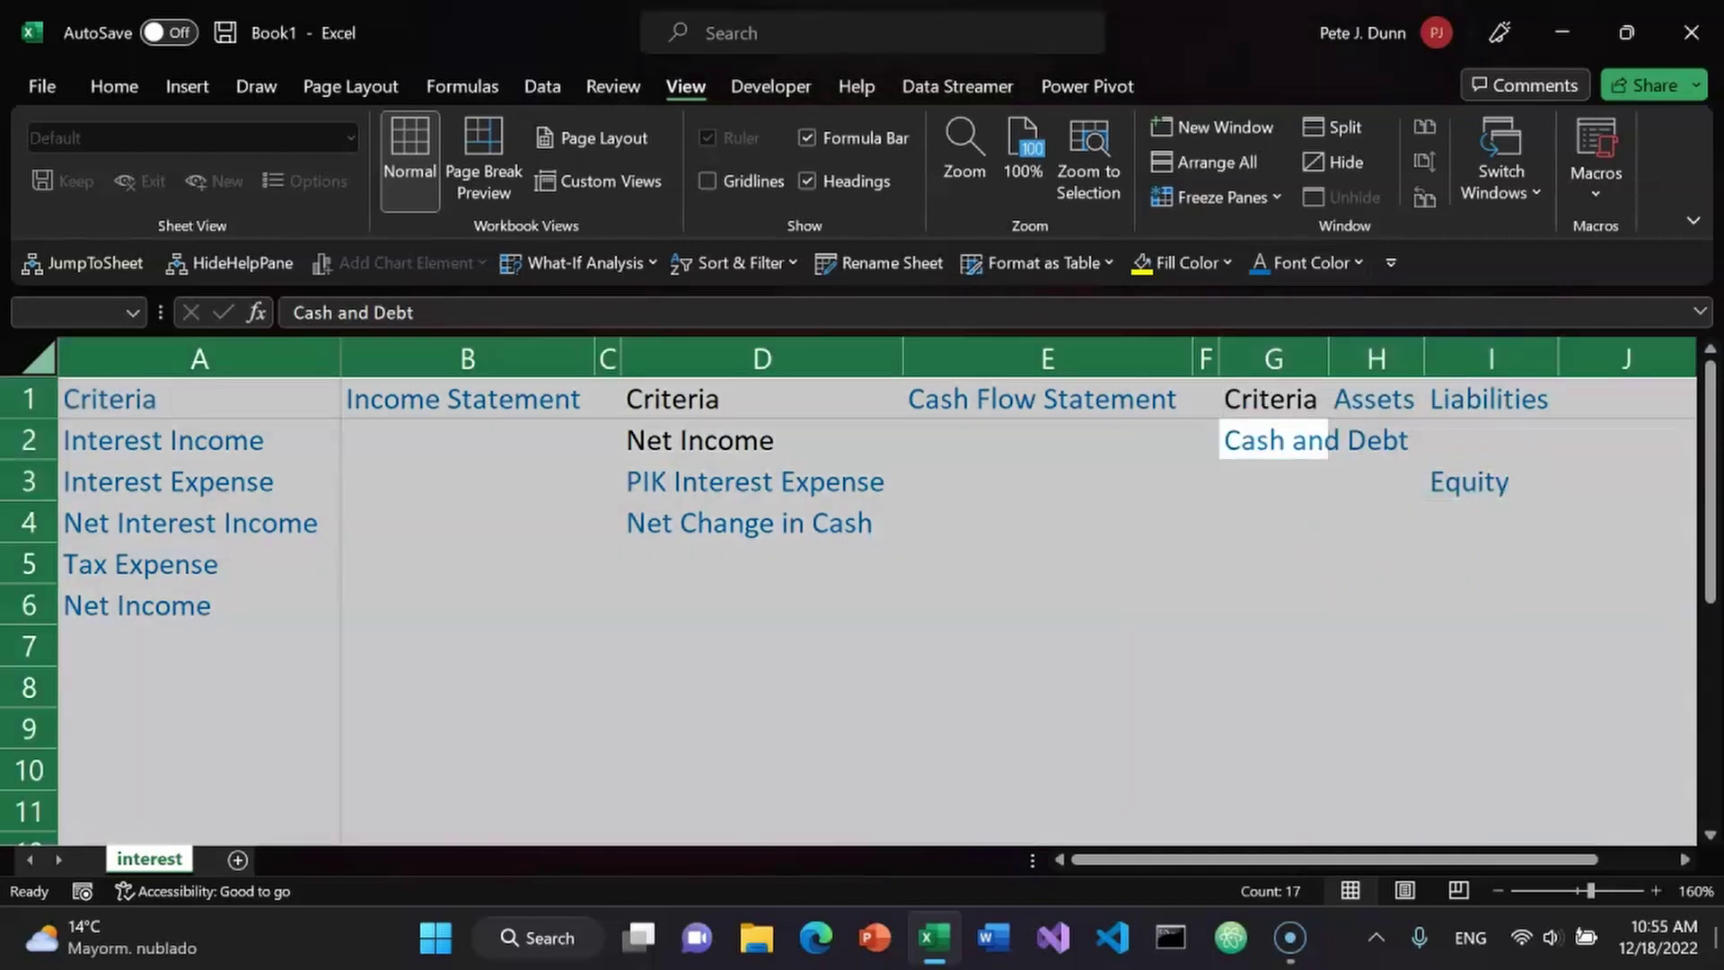
pyautogui.hotkey('alt', 'o')
pyautogui.press('c')
pyautogui.press('a')
pyautogui.press('Left')
pyautogui.press('Down')
pyautogui.press('Right')
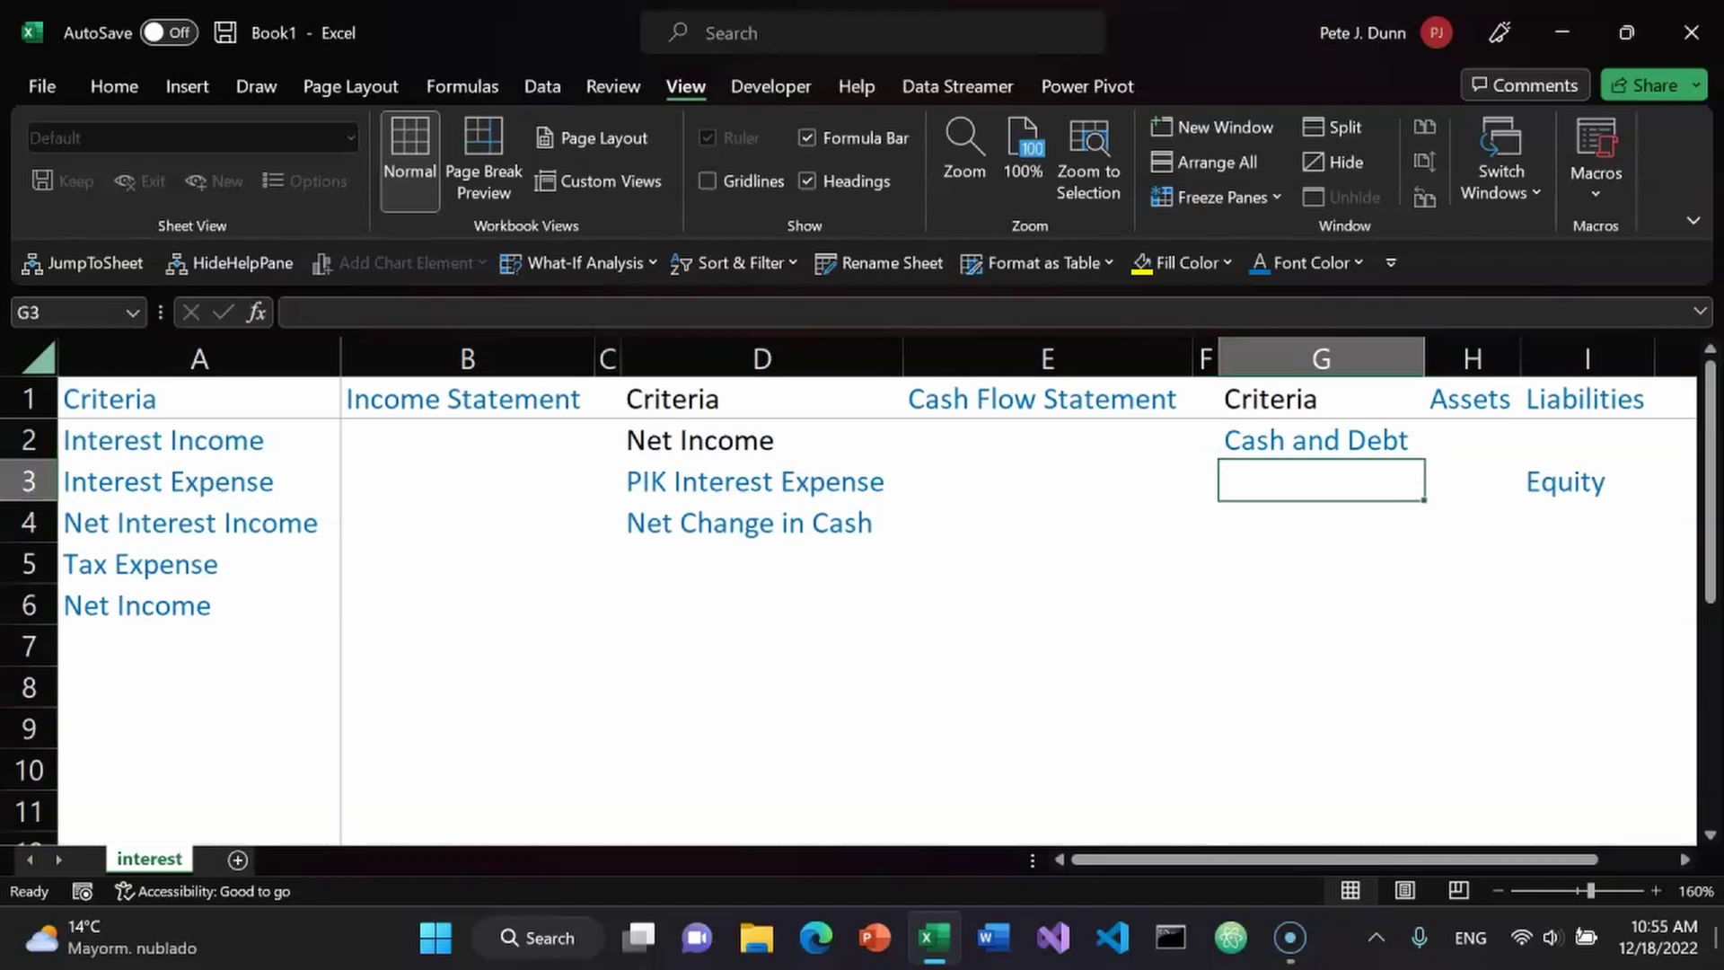
# Run a spelling check on the whole worksheet, continuing from the beginning of the sheet.
pyautogui.press('F7')
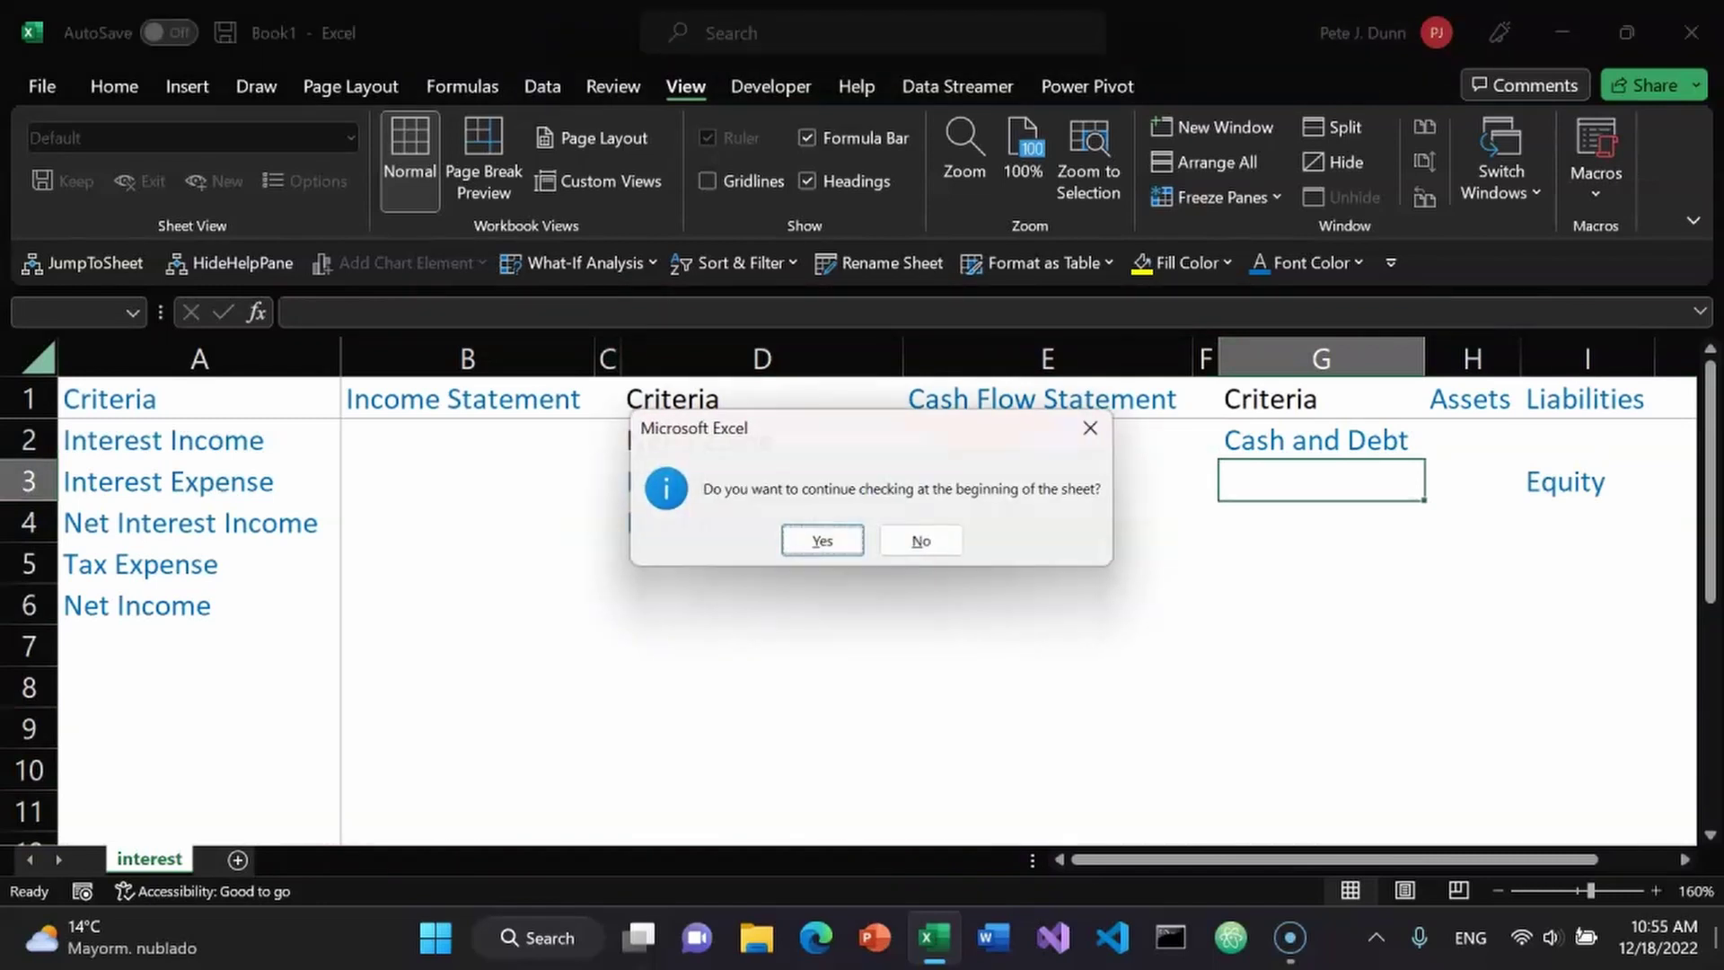
pyautogui.press('Return')
pyautogui.press('Return')
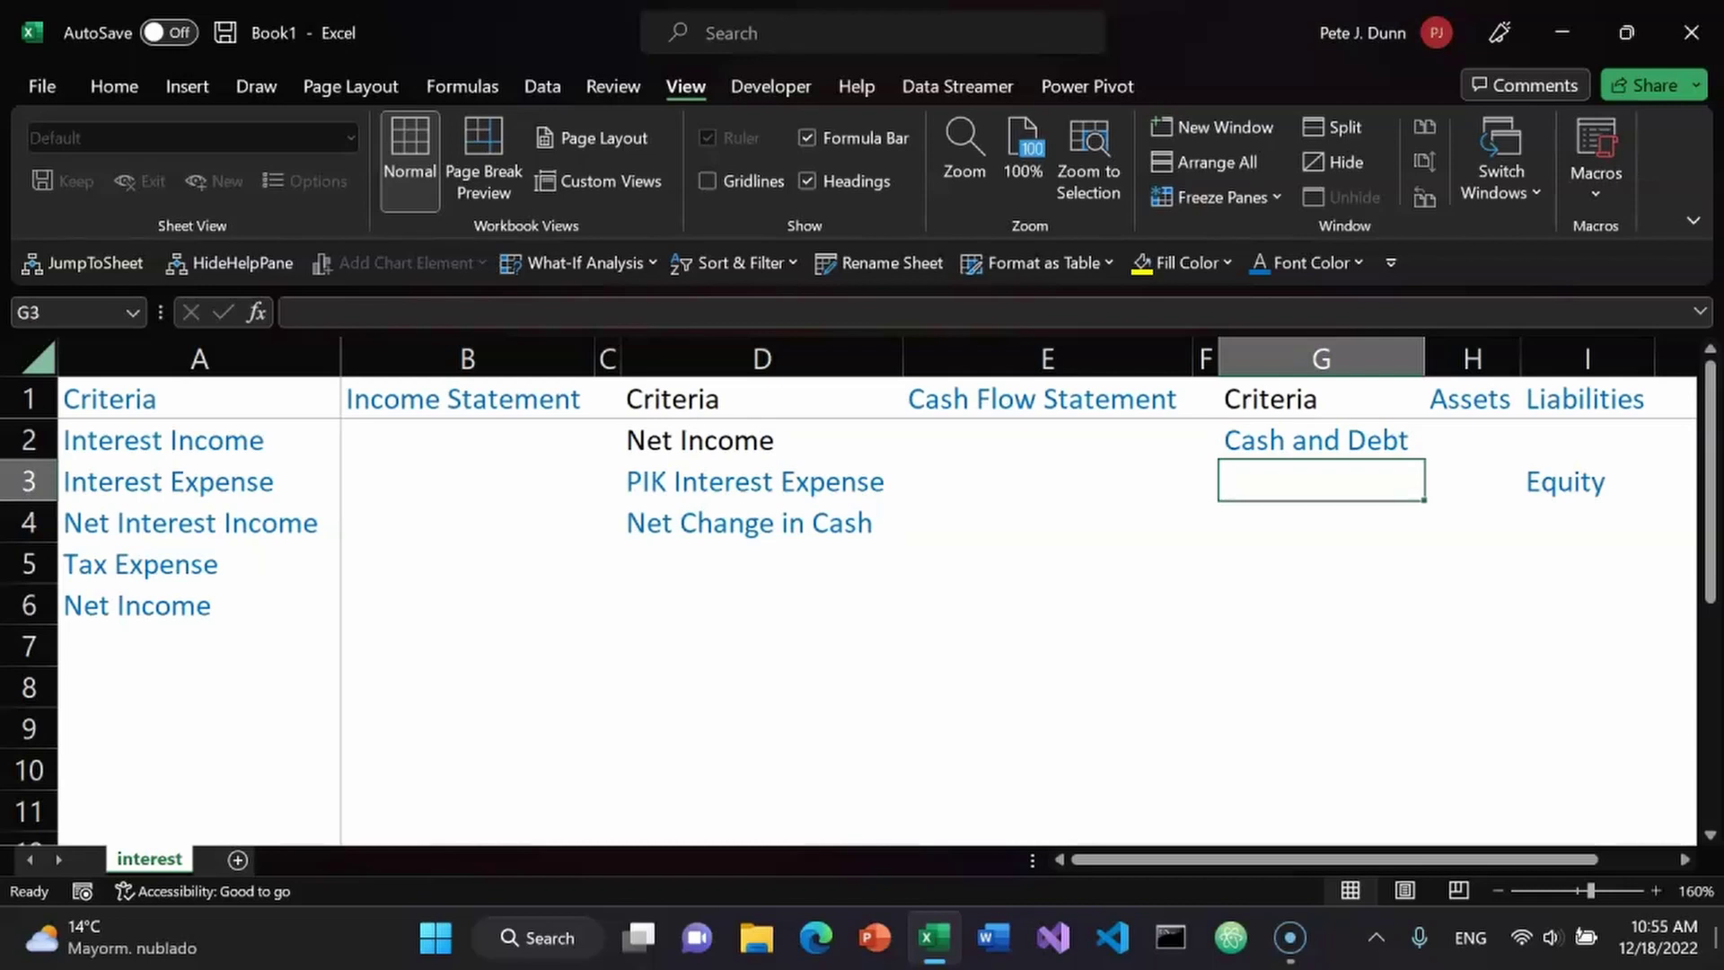
# Enter the label "Retained Earnings" in G3 below Cash and Debt.
pyautogui.write('Retai')
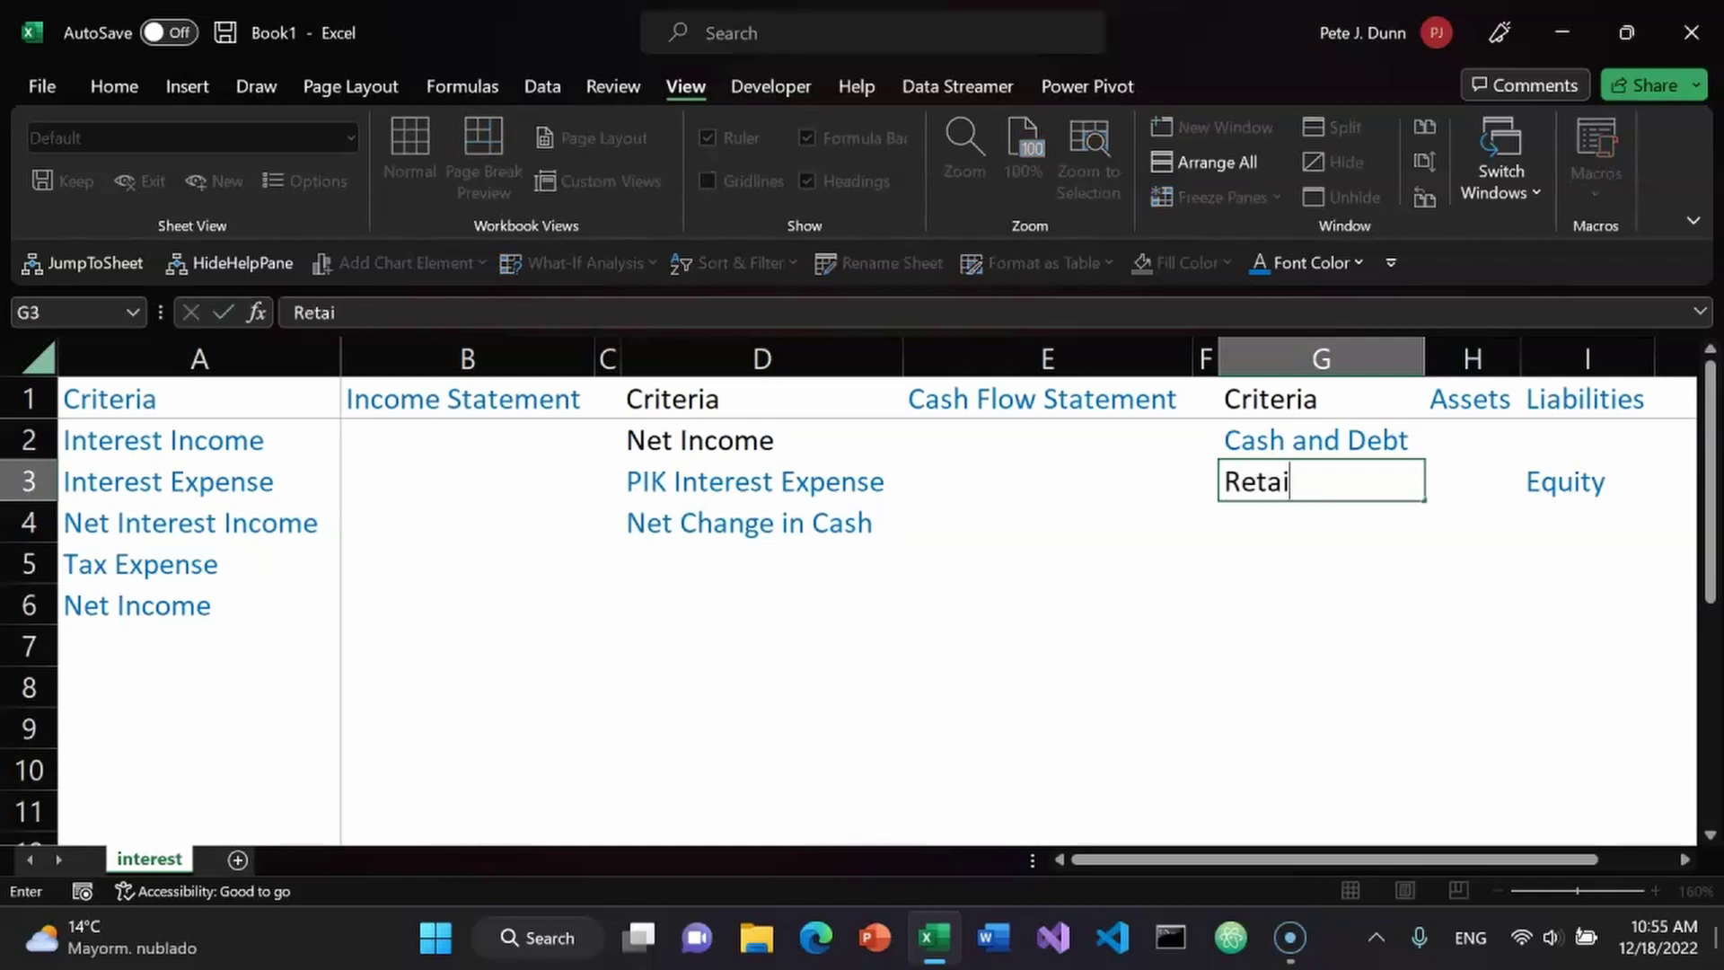
pyautogui.write('ned E')
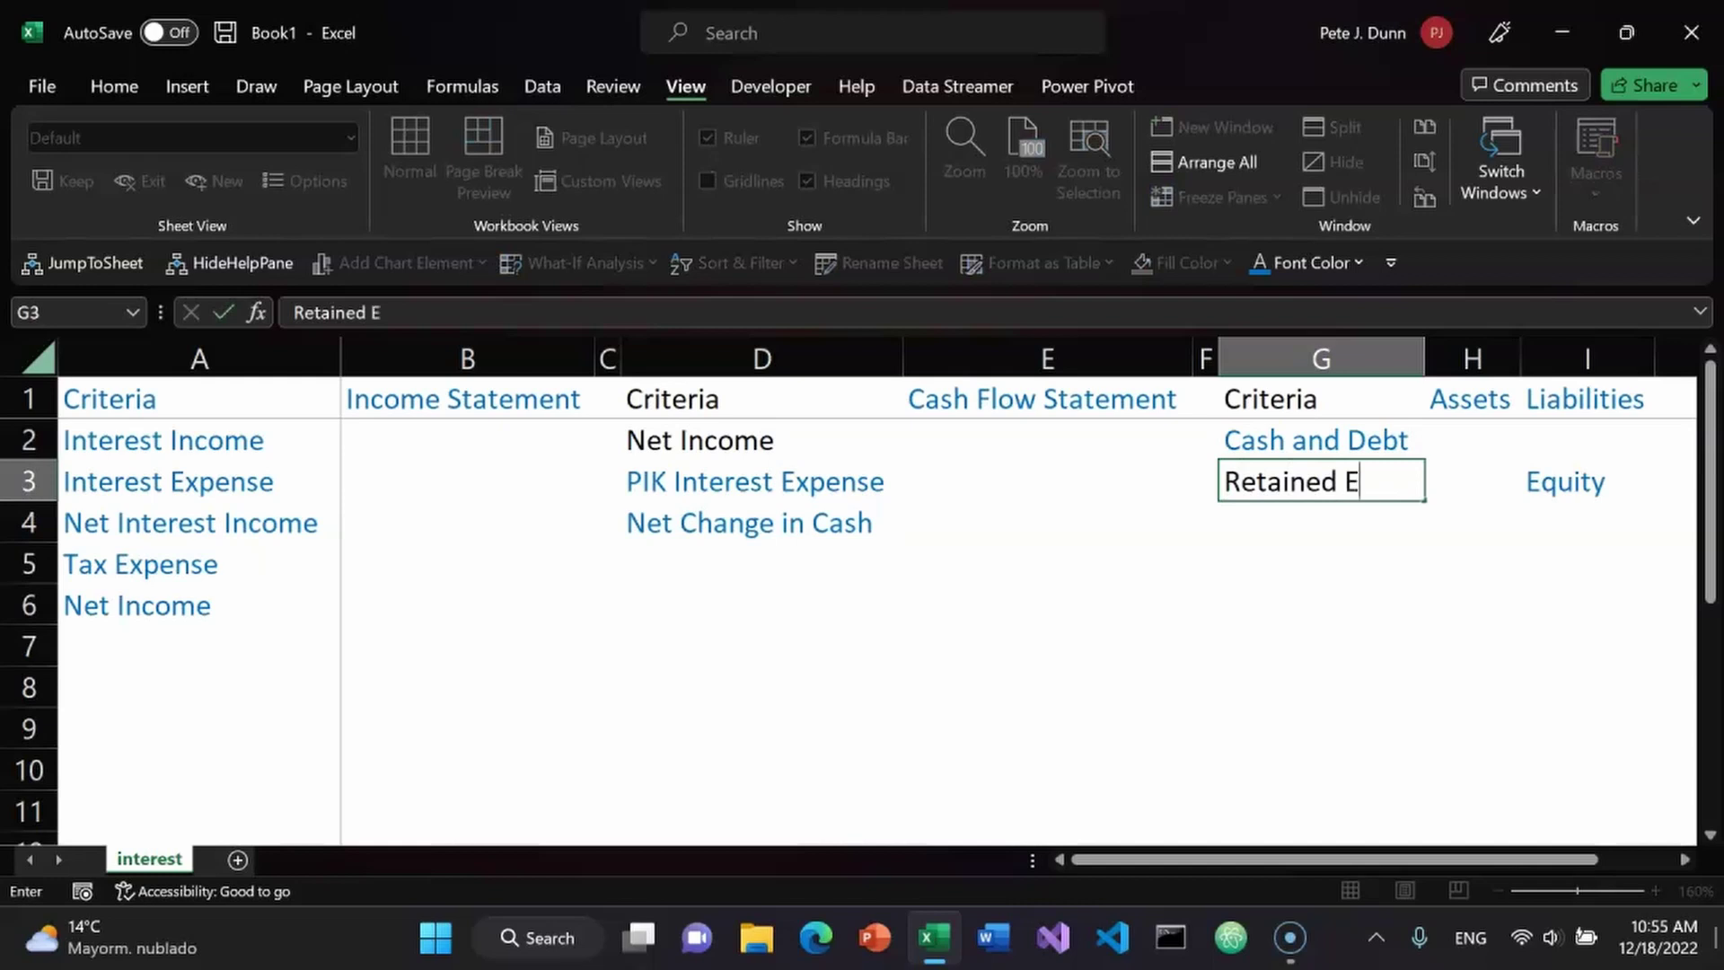
pyautogui.write('arnings')
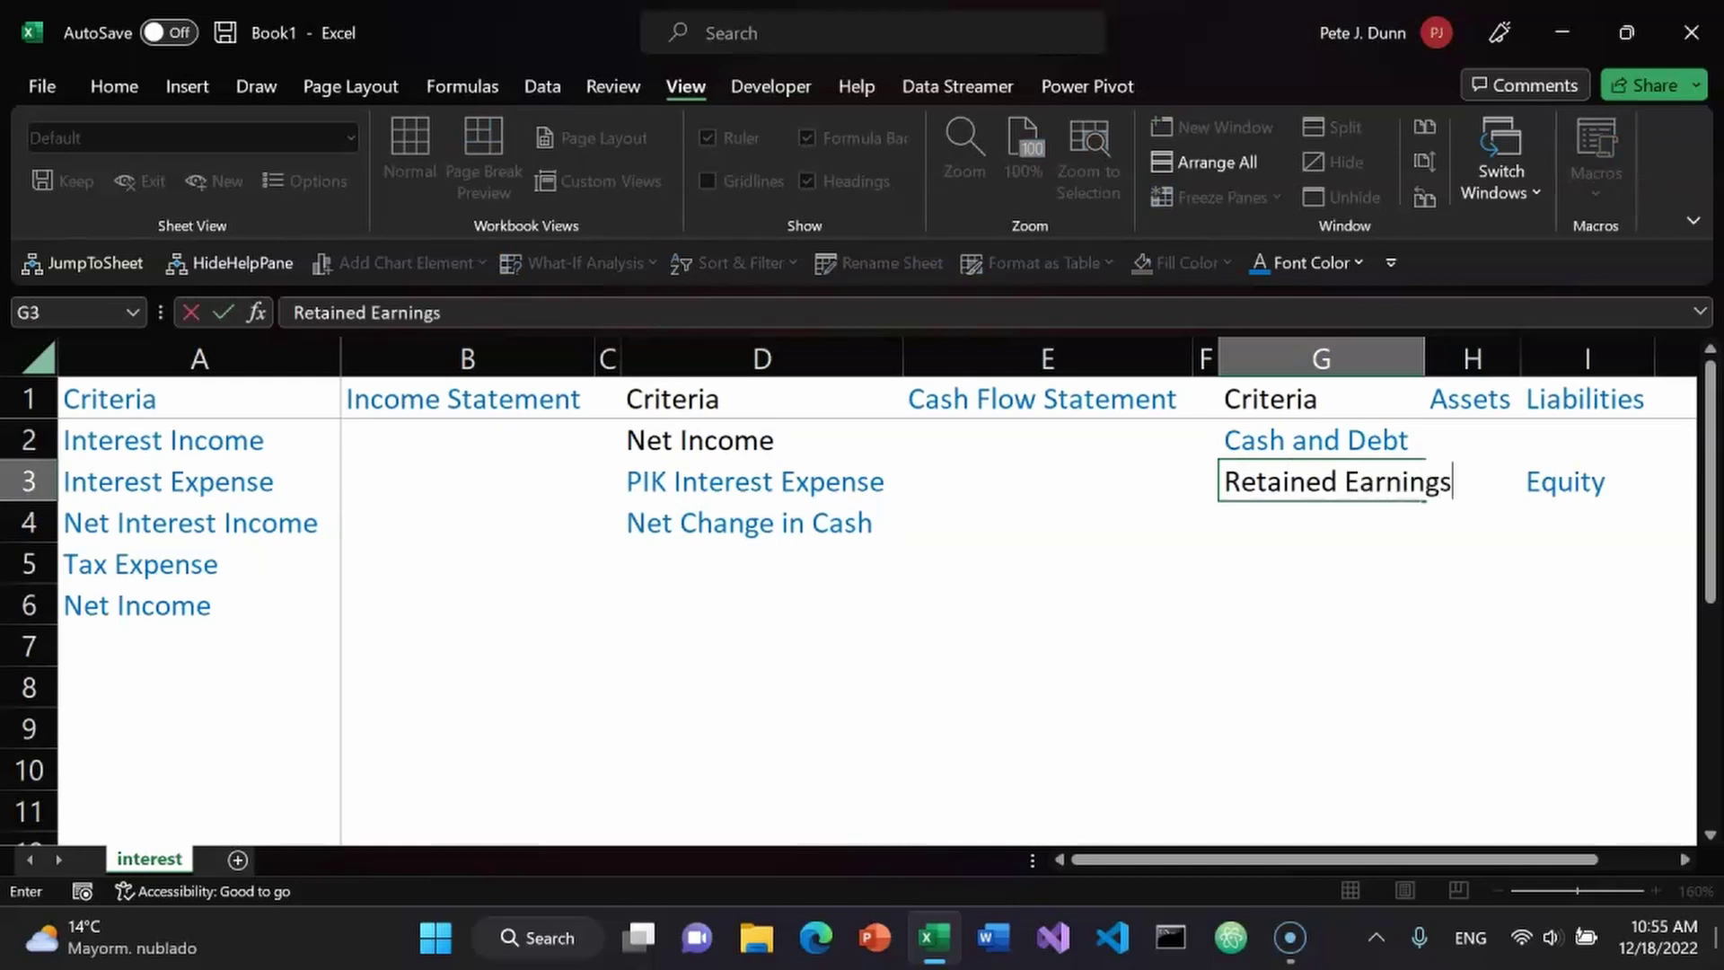
pyautogui.press('Return')
# Set the font colour of the Retained Earnings label in G3 to the standard Blue.
pyautogui.press('Up')
pyautogui.hotkey('alt', '9')
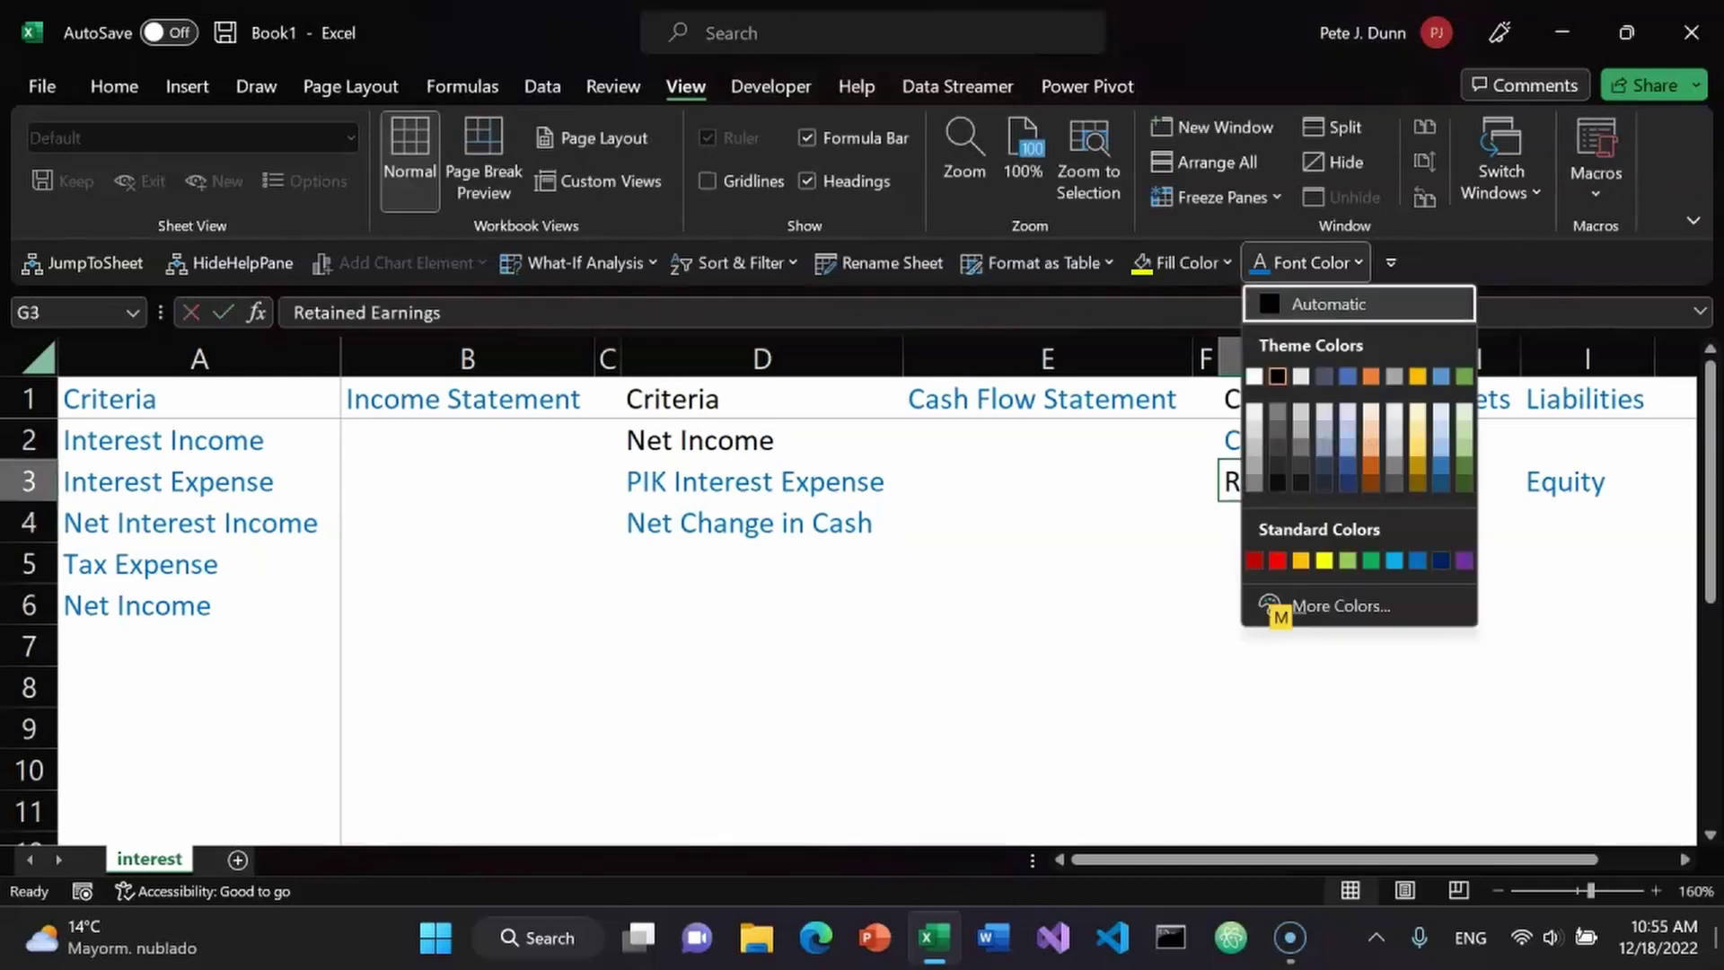
pyautogui.press('Up')
pyautogui.press('Up')
pyautogui.press('Left')
pyautogui.press('Left')
pyautogui.press('Return')
# Autofit all worksheet columns so that column G fits the Retained Earnings label, and return to A1.
pyautogui.hotkey('ctrl', 'a')
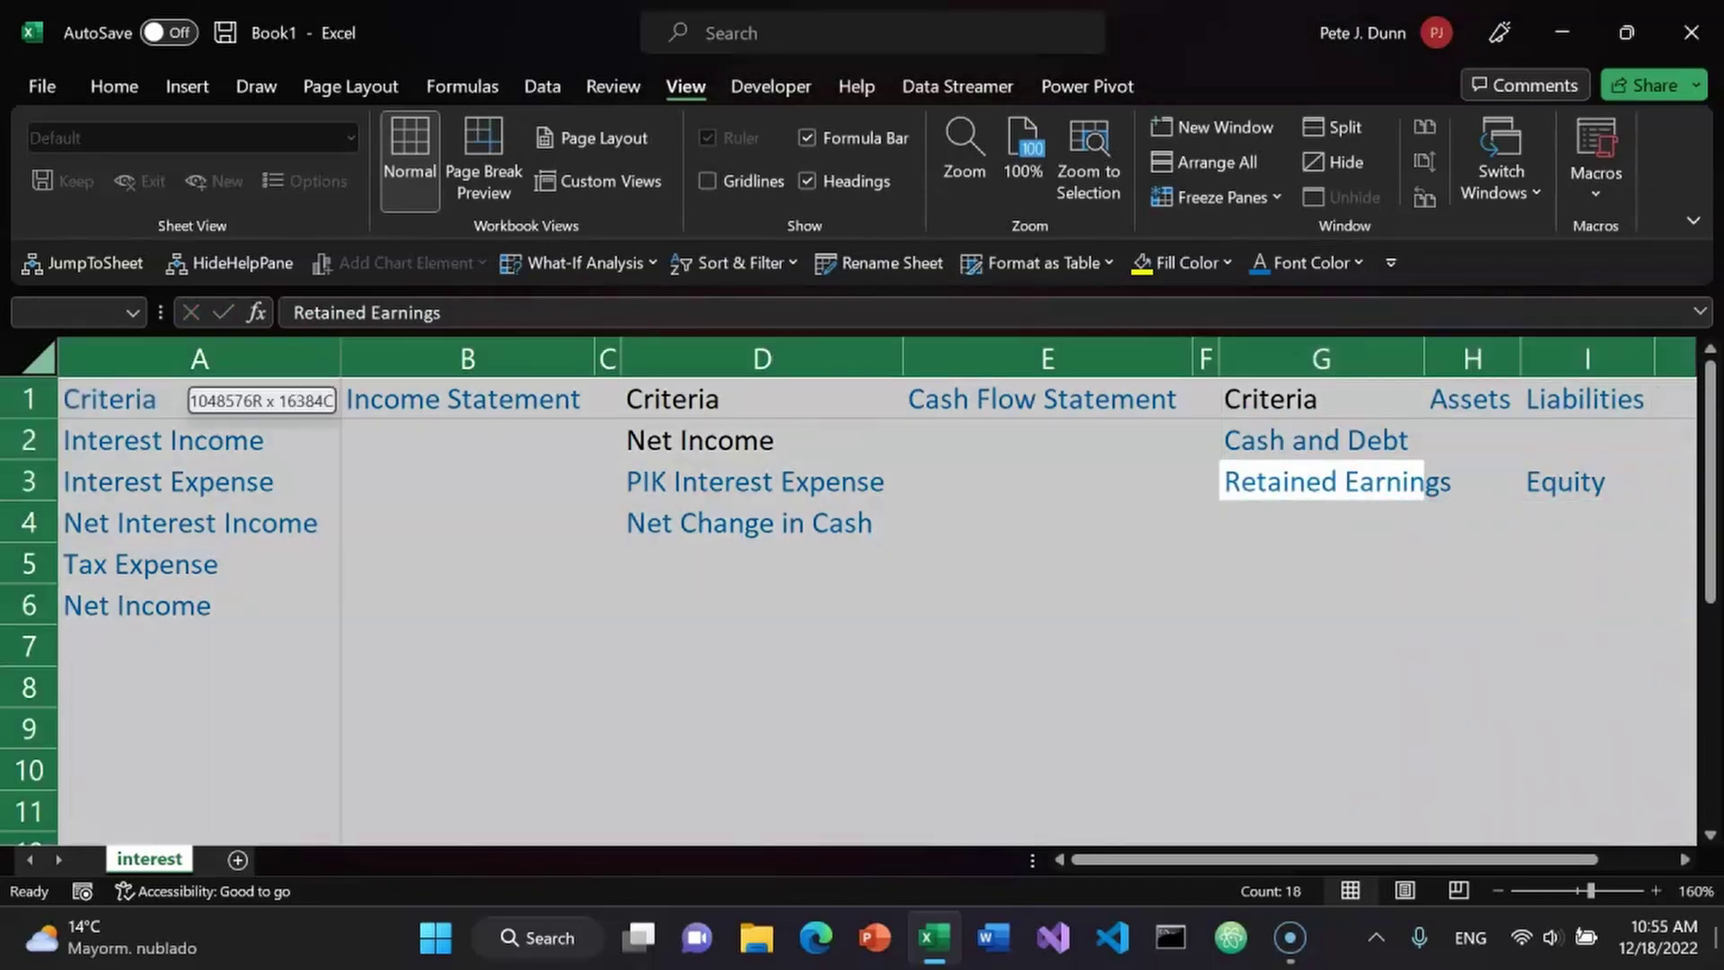
pyautogui.hotkey('alt', 'o')
pyautogui.press('c')
pyautogui.press('a')
pyautogui.press('Left')
pyautogui.press('Left')
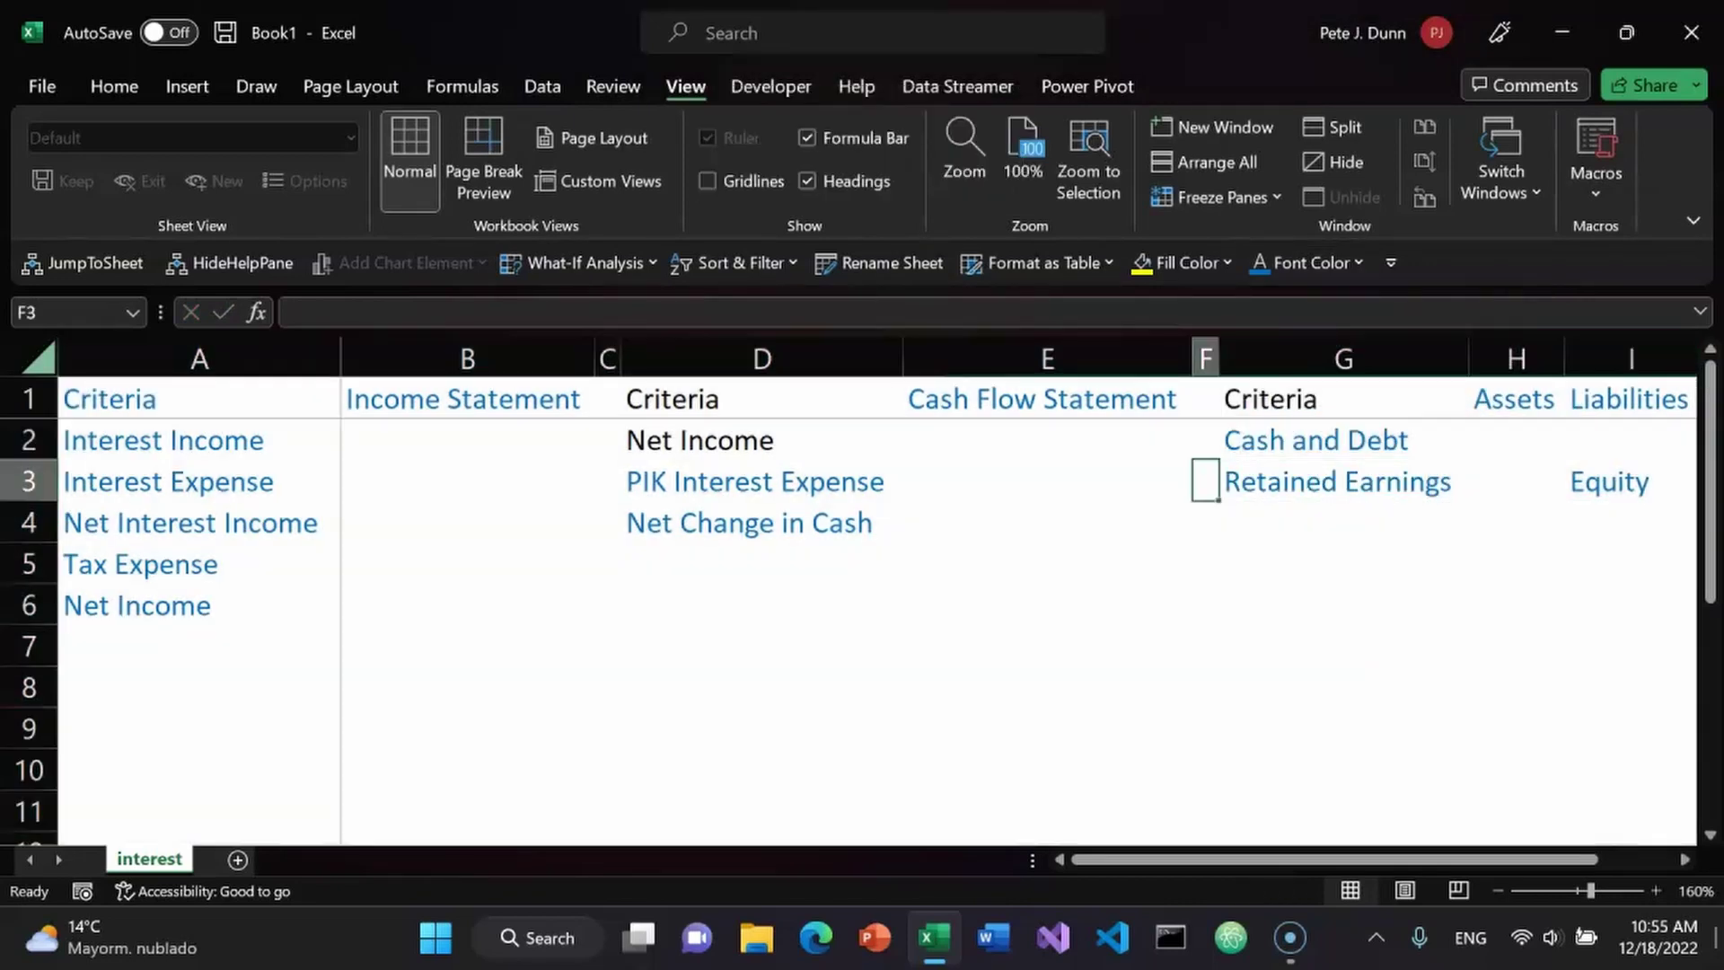
pyautogui.press('Home')
pyautogui.press('Up')
pyautogui.press('Up')
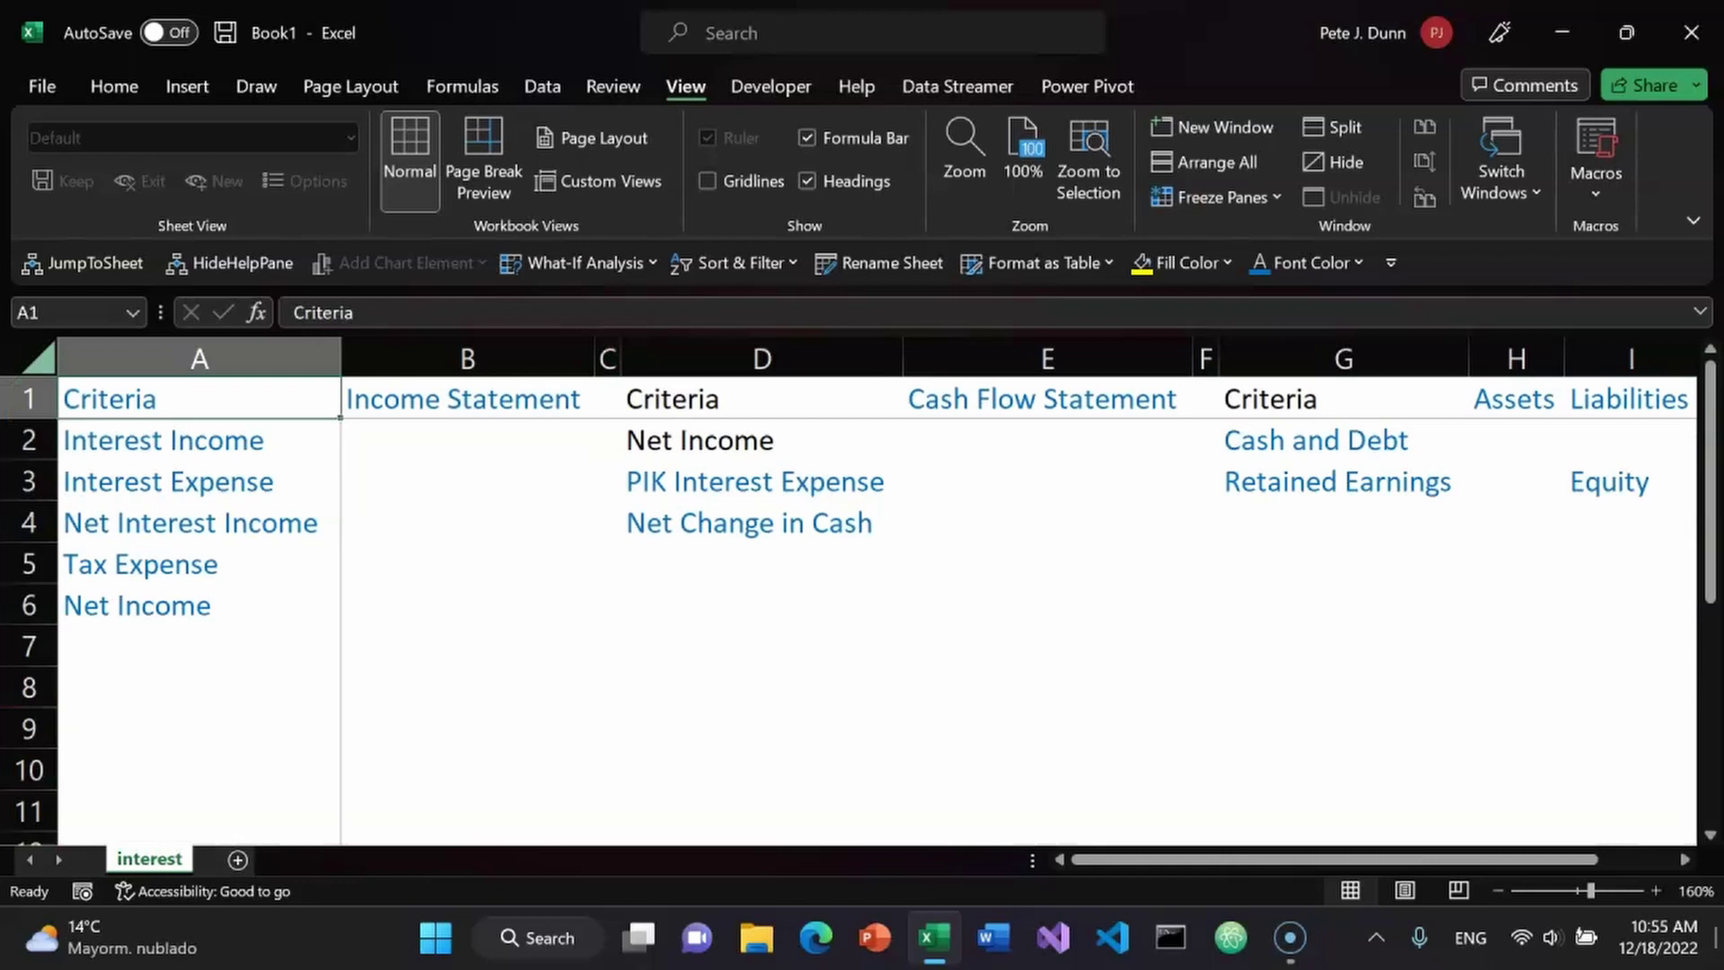
pyautogui.hotkey('ctrl', 'alt', '-')
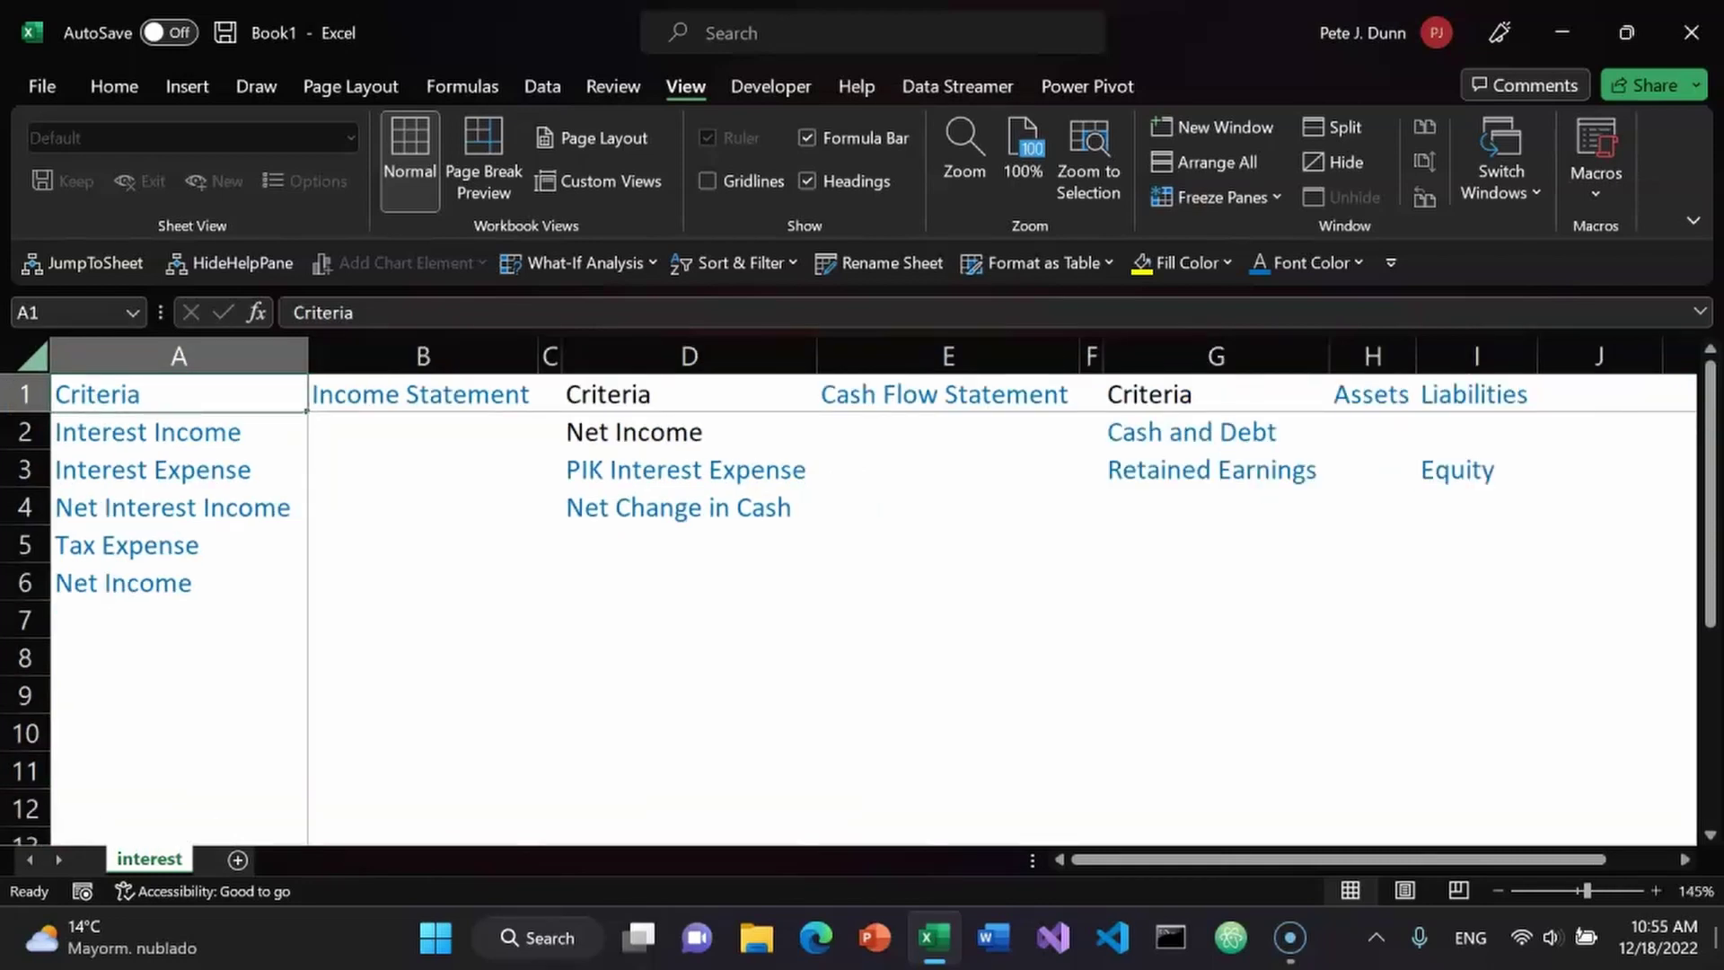
pyautogui.press('Down')
pyautogui.press('Right')
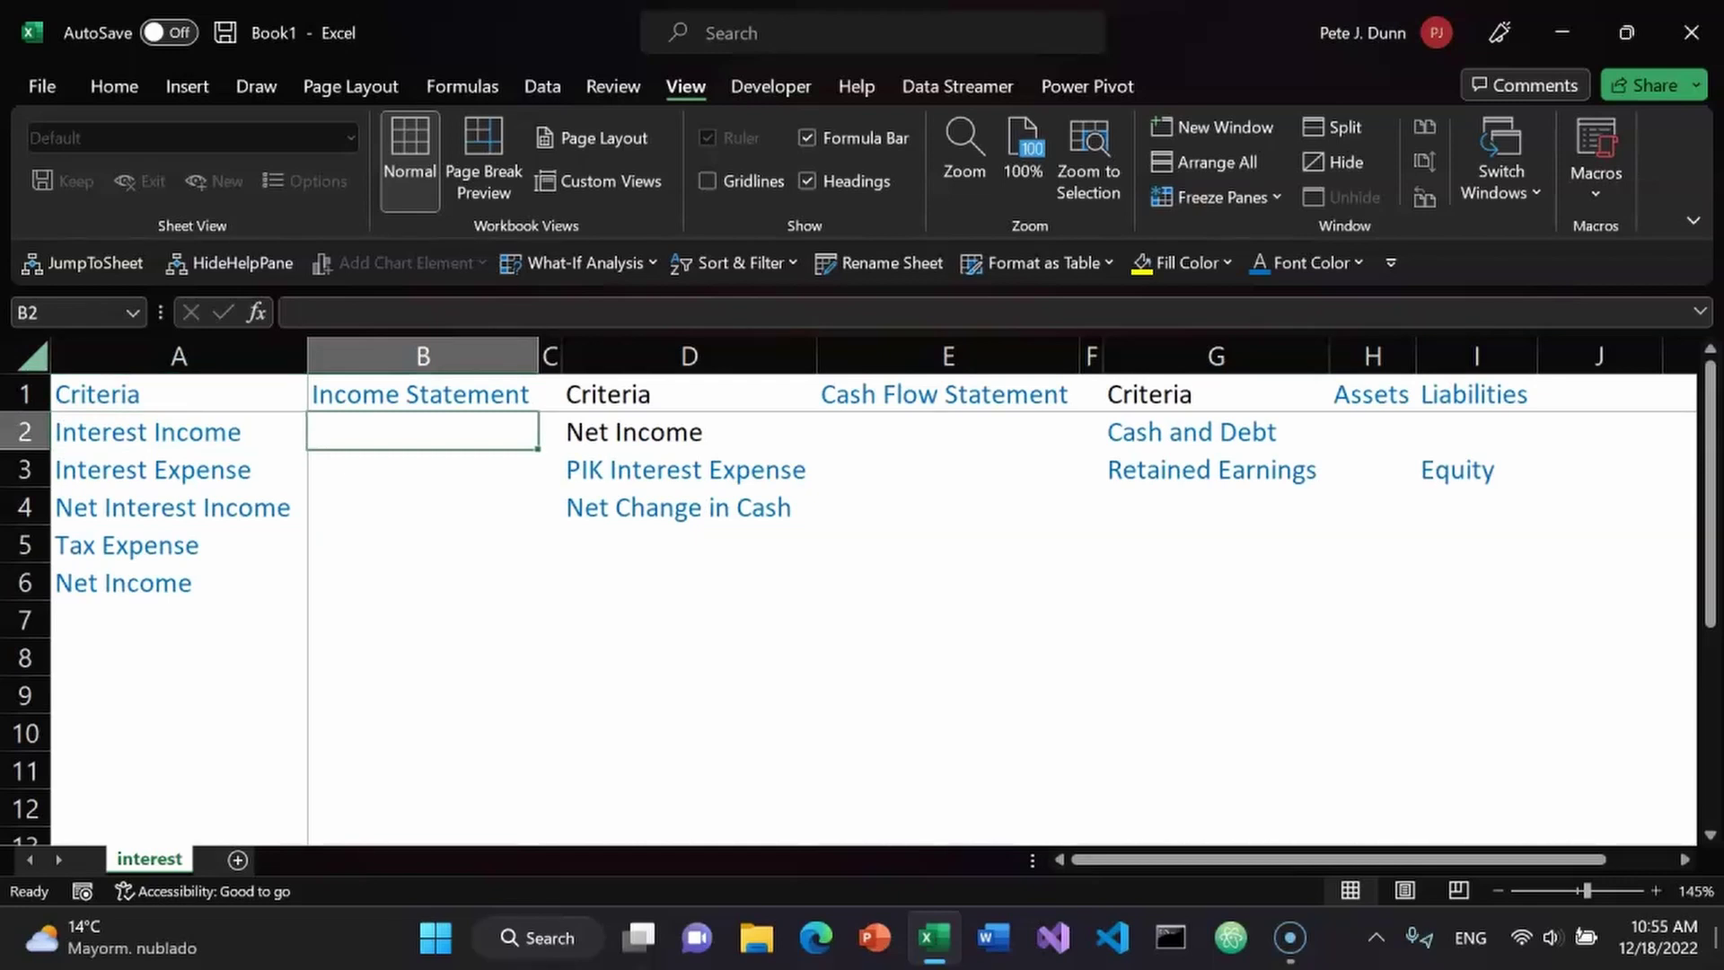
pyautogui.press('F7')
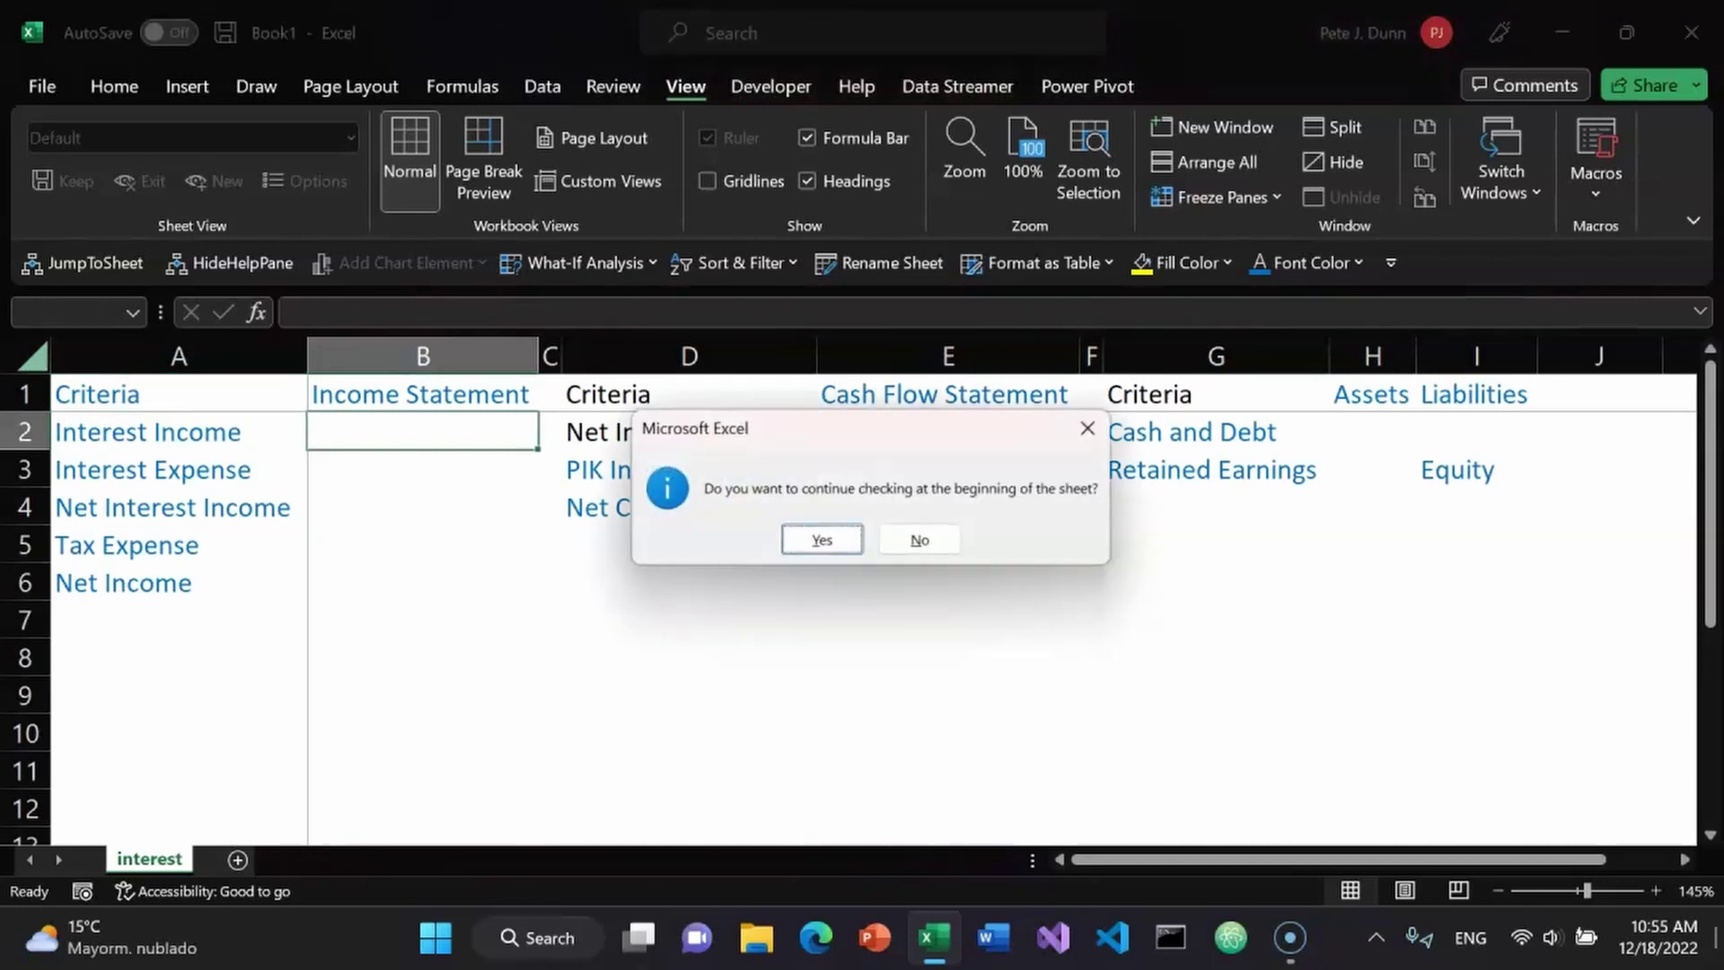
pyautogui.press('Escape')
pyautogui.press('Left')
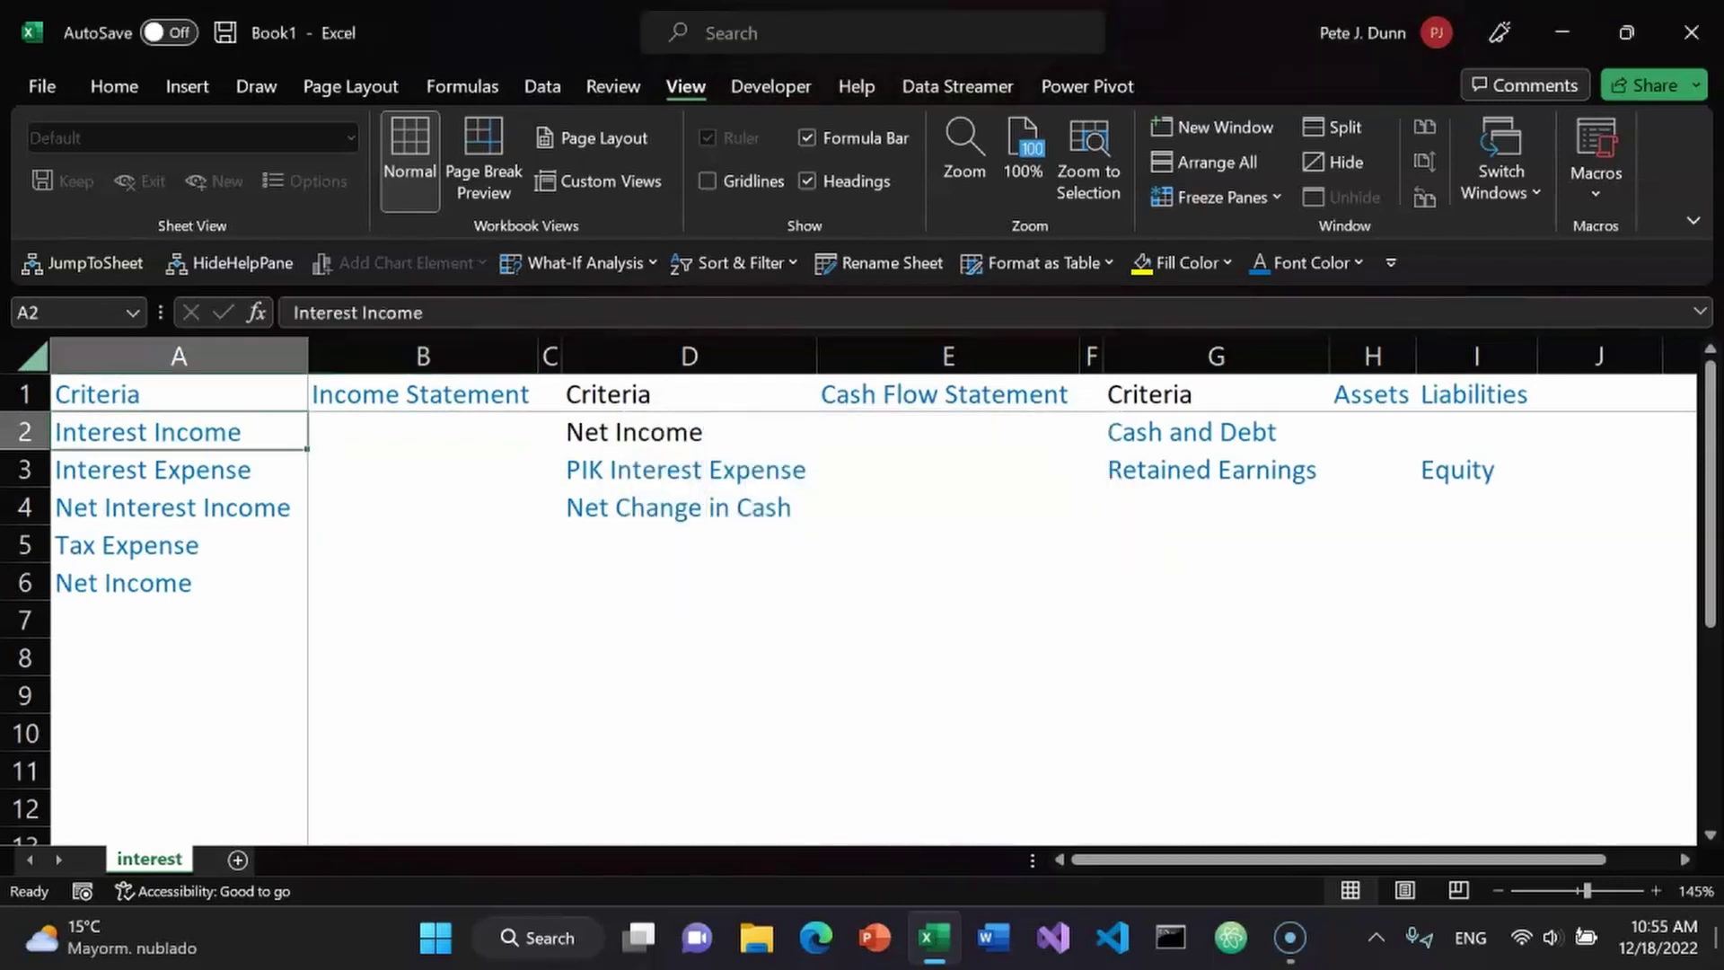
# Apply all borders to the income statement table in A1:B6.
pyautogui.press('Up')
pyautogui.hotkey('shift', 'Right')
pyautogui.hotkey('shift', 'Down')
pyautogui.hotkey('shift', 'Down')
pyautogui.moveTo(530, 481); pyautogui.dragTo(531, 595)
pyautogui.hotkey('alt', 'h')
pyautogui.press('b')
pyautogui.press('a')
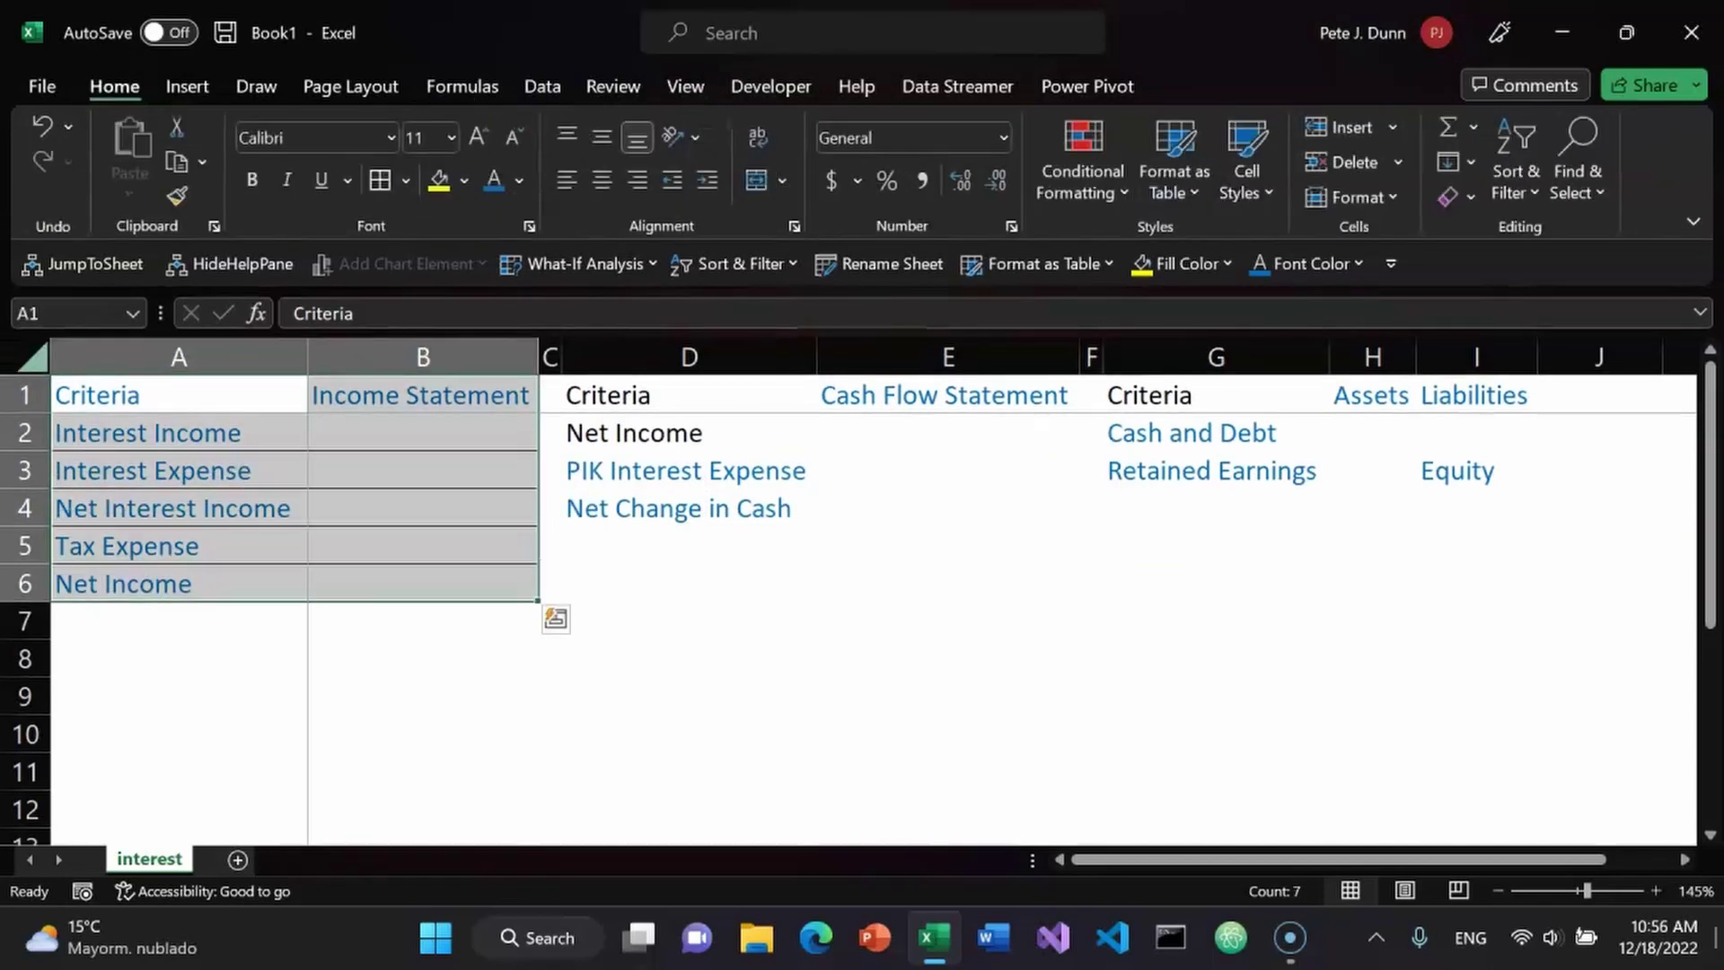
# Apply all borders to the cash flow statement table in D1:E4.
pyautogui.click(551, 396)
pyautogui.moveTo(593, 395); pyautogui.dragTo(1080, 524)
pyautogui.press('F4')
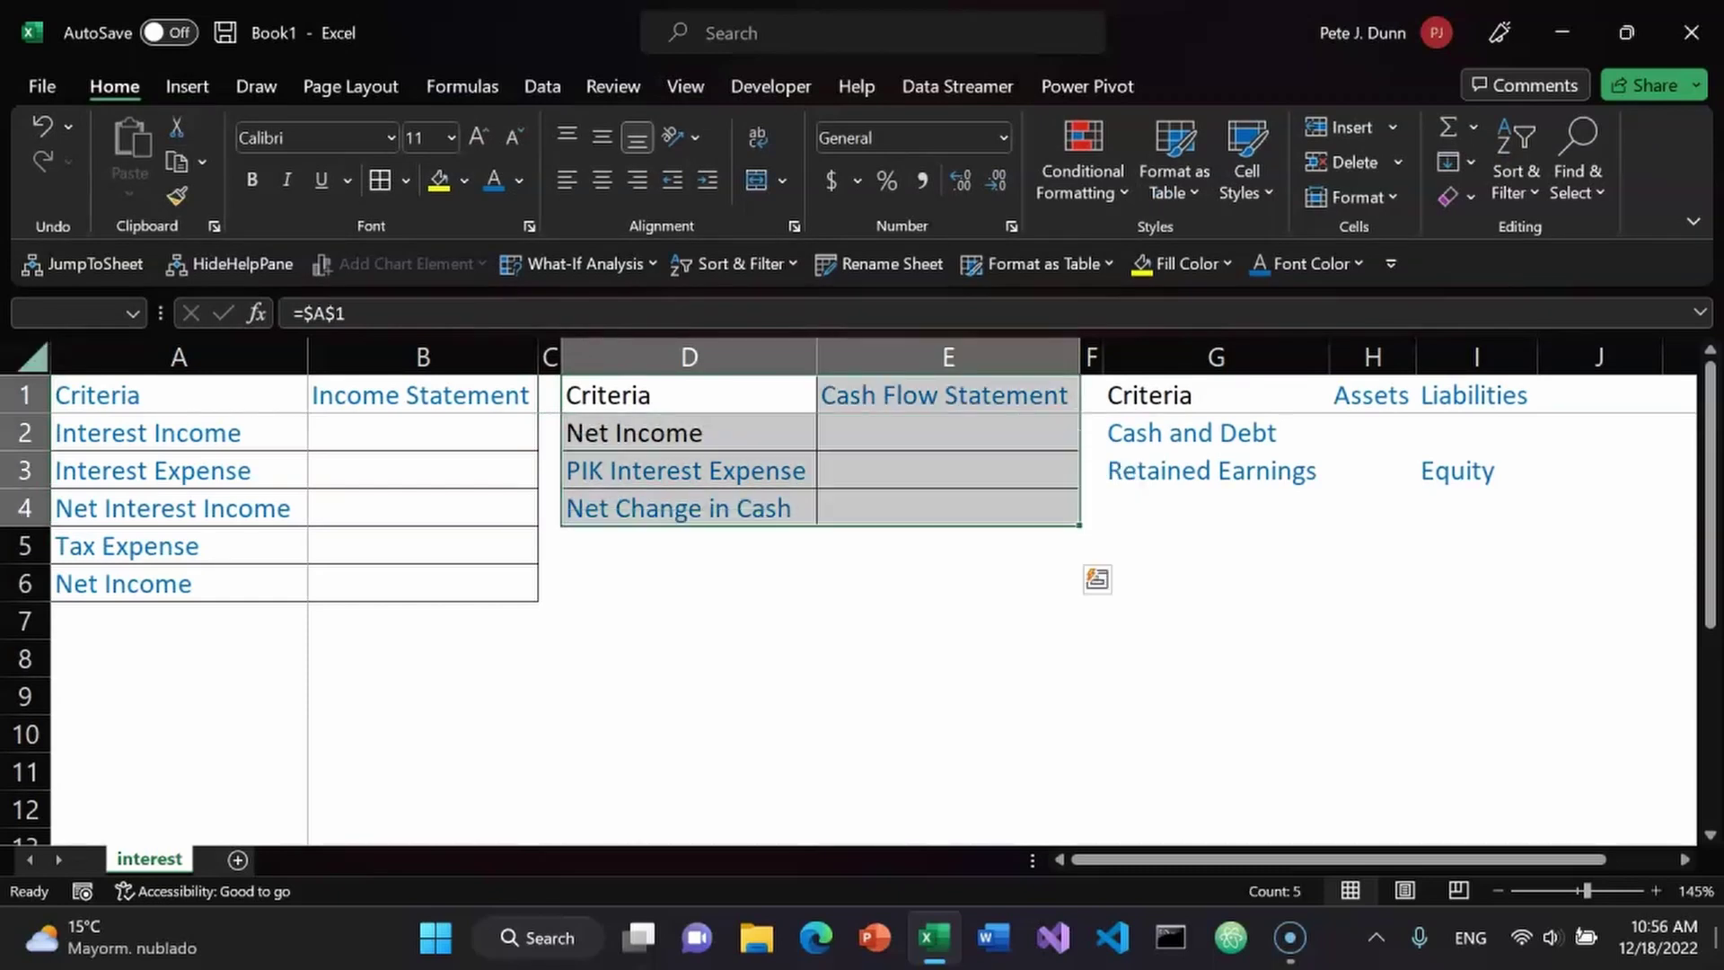
# Apply all borders to the balance sheet table in G1:I3.
pyautogui.press('Right')
pyautogui.press('Right')
pyautogui.press('Right')
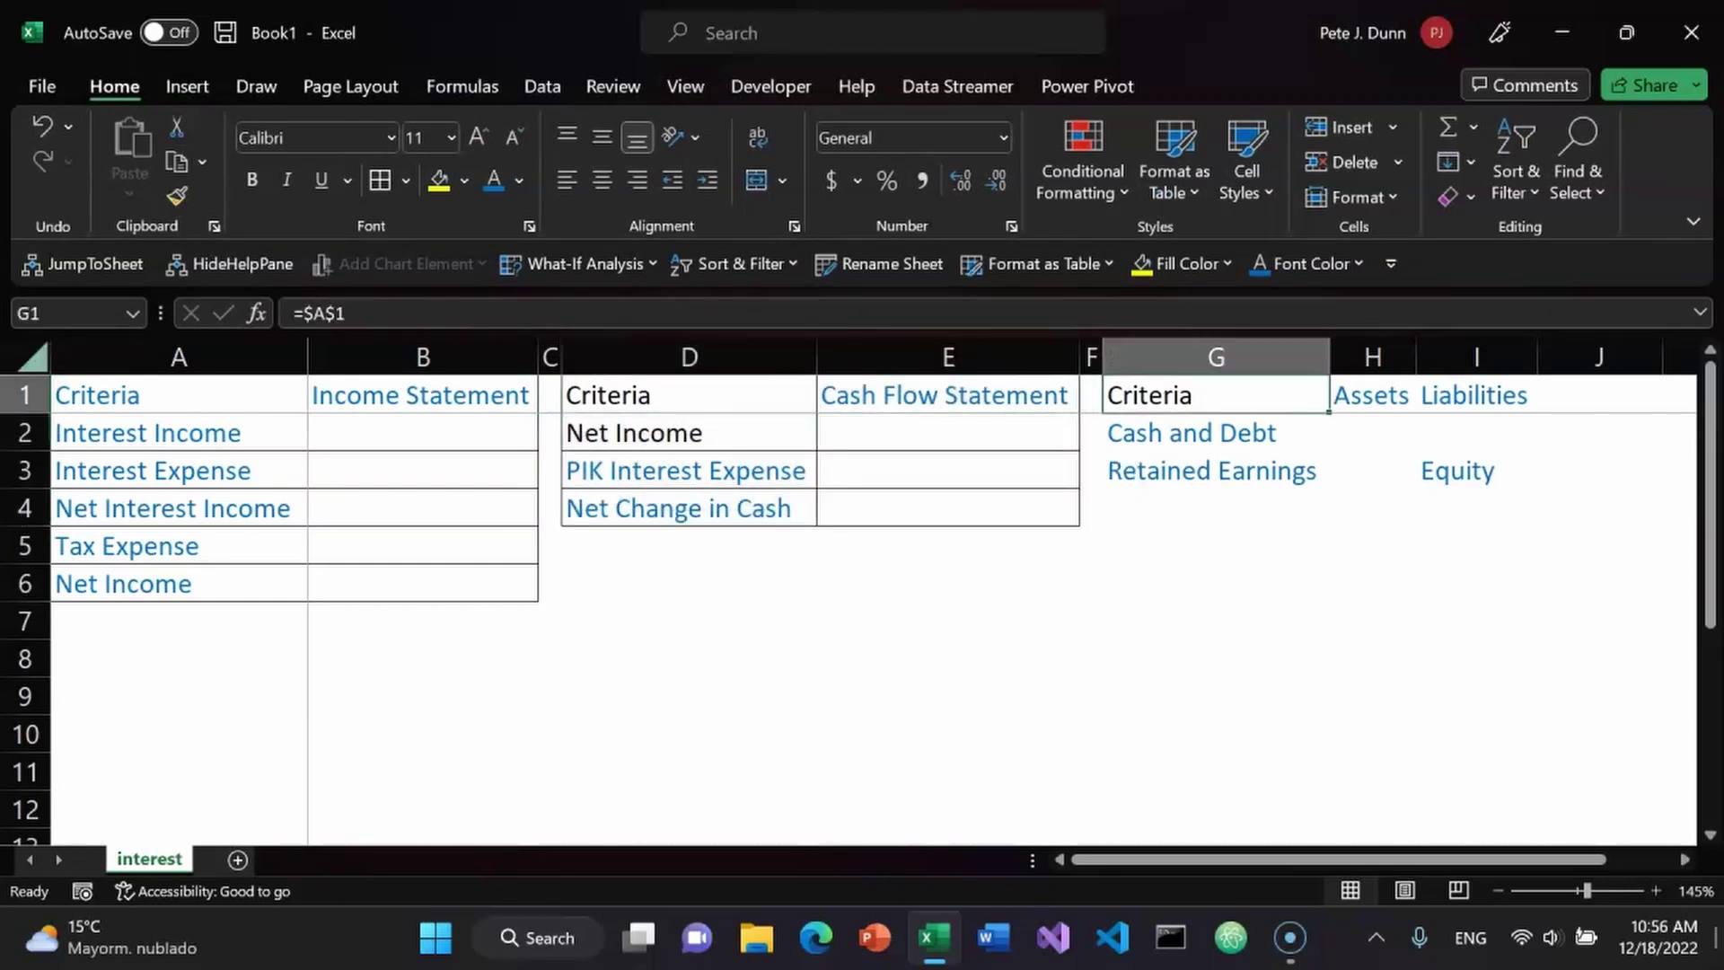
pyautogui.moveTo(1212, 395); pyautogui.dragTo(1526, 476)
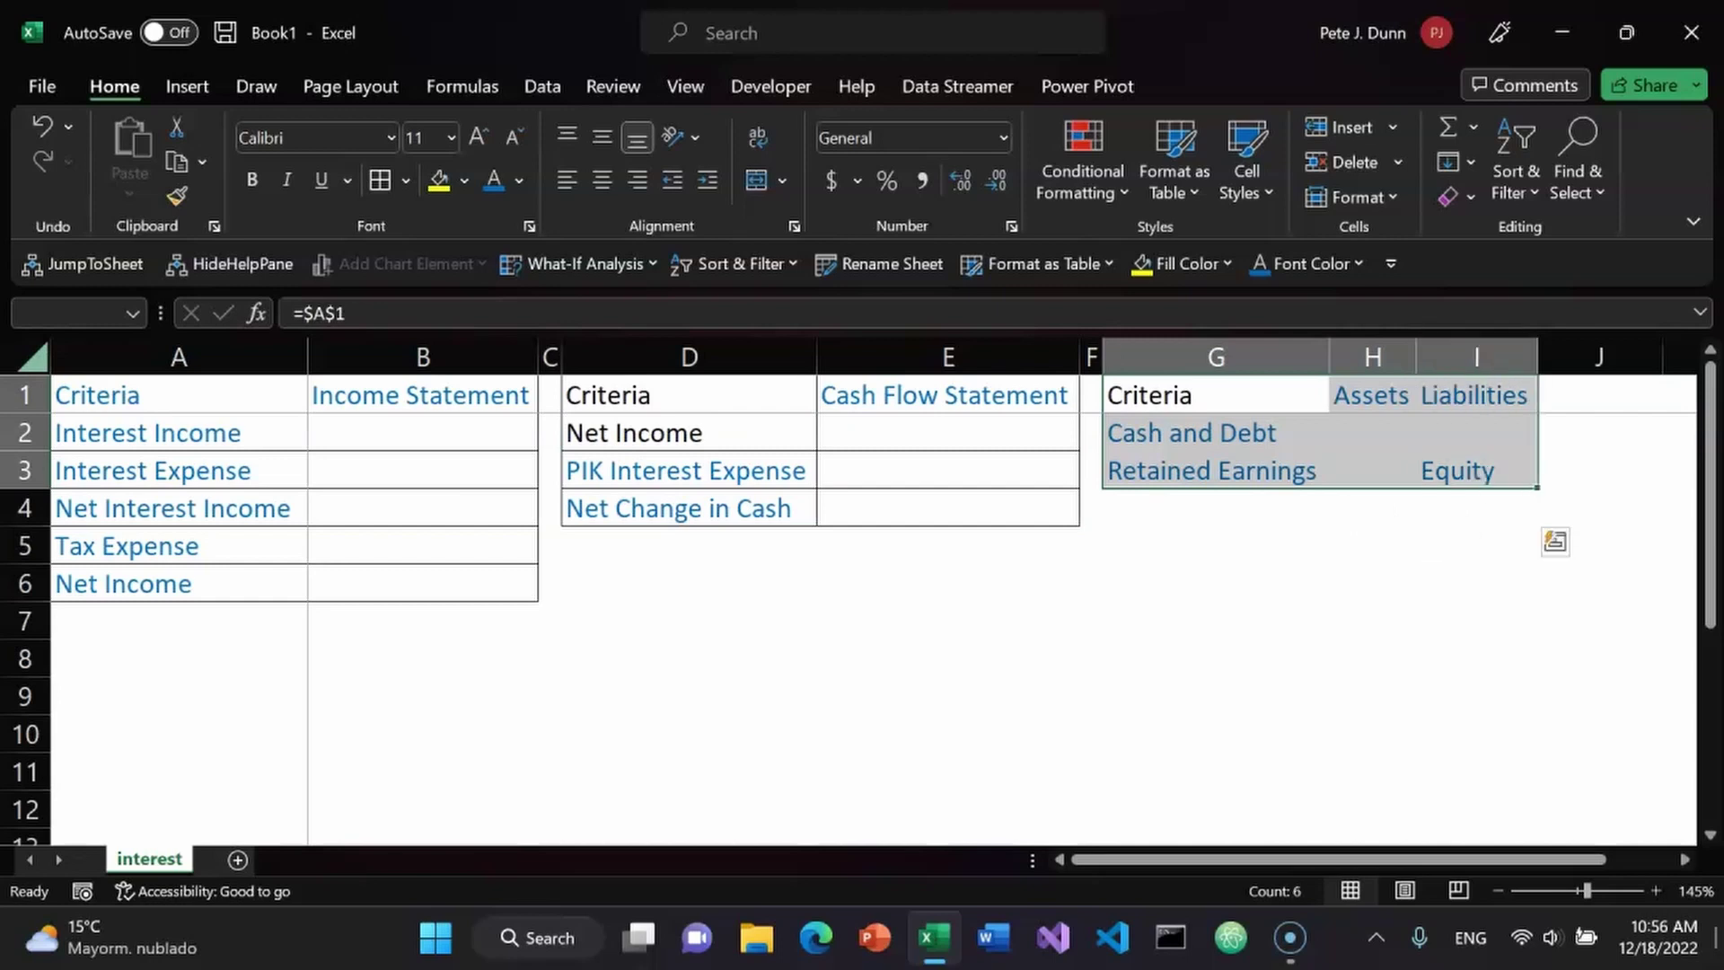
pyautogui.hotkey('alt', 'h')
pyautogui.press('b')
pyautogui.press('a')
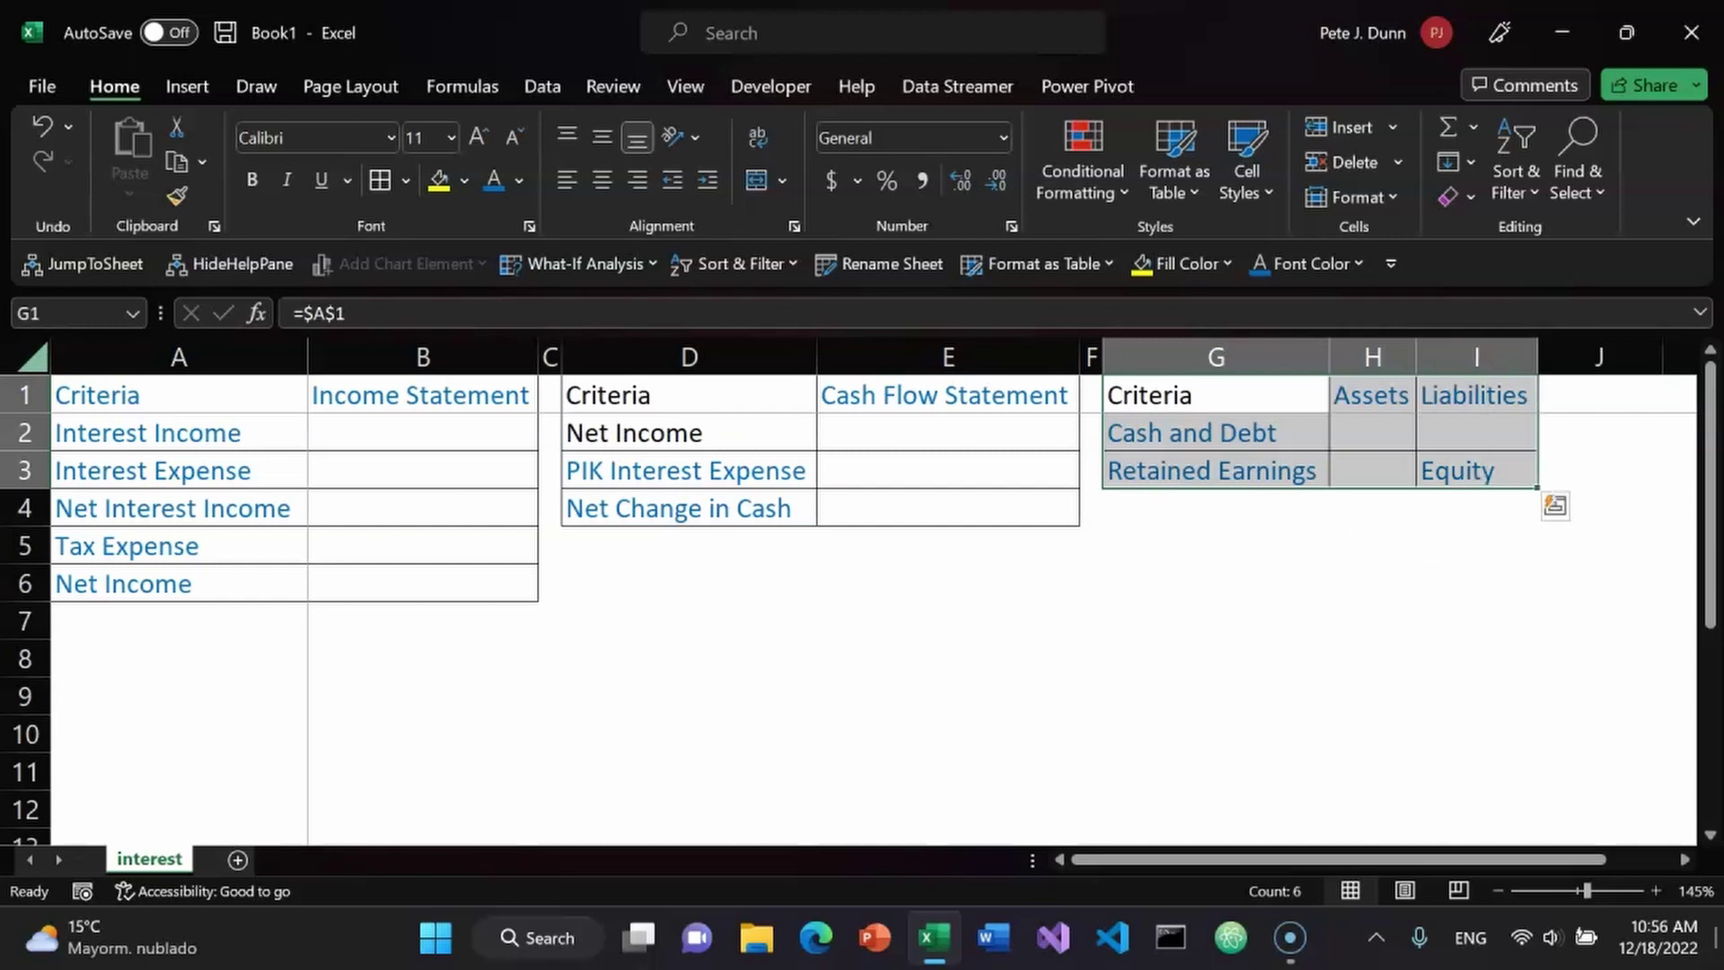
# Fill the income statement header cells A1:B1 with the lightest tint of the blue theme colour.
pyautogui.press('Left')
pyautogui.press('Left')
pyautogui.press('Left')
pyautogui.press('Left')
pyautogui.press('Left')
pyautogui.press('Left')
pyautogui.hotkey('shift', 'Right')
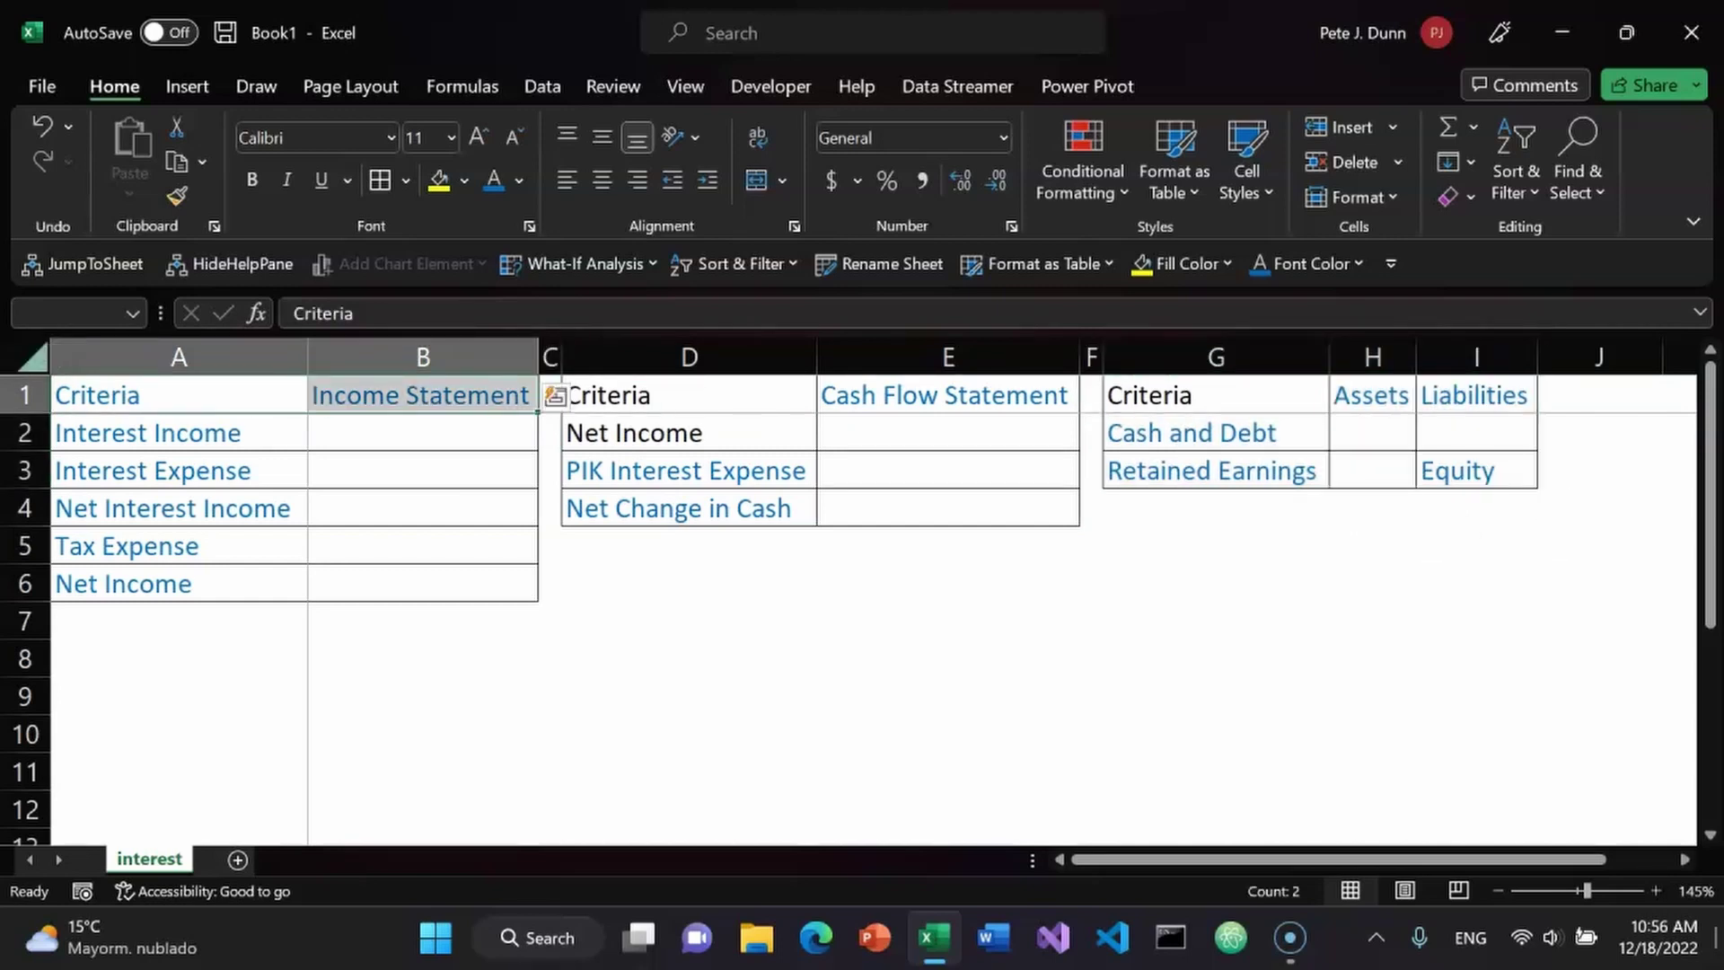
pyautogui.hotkey('alt', '8')
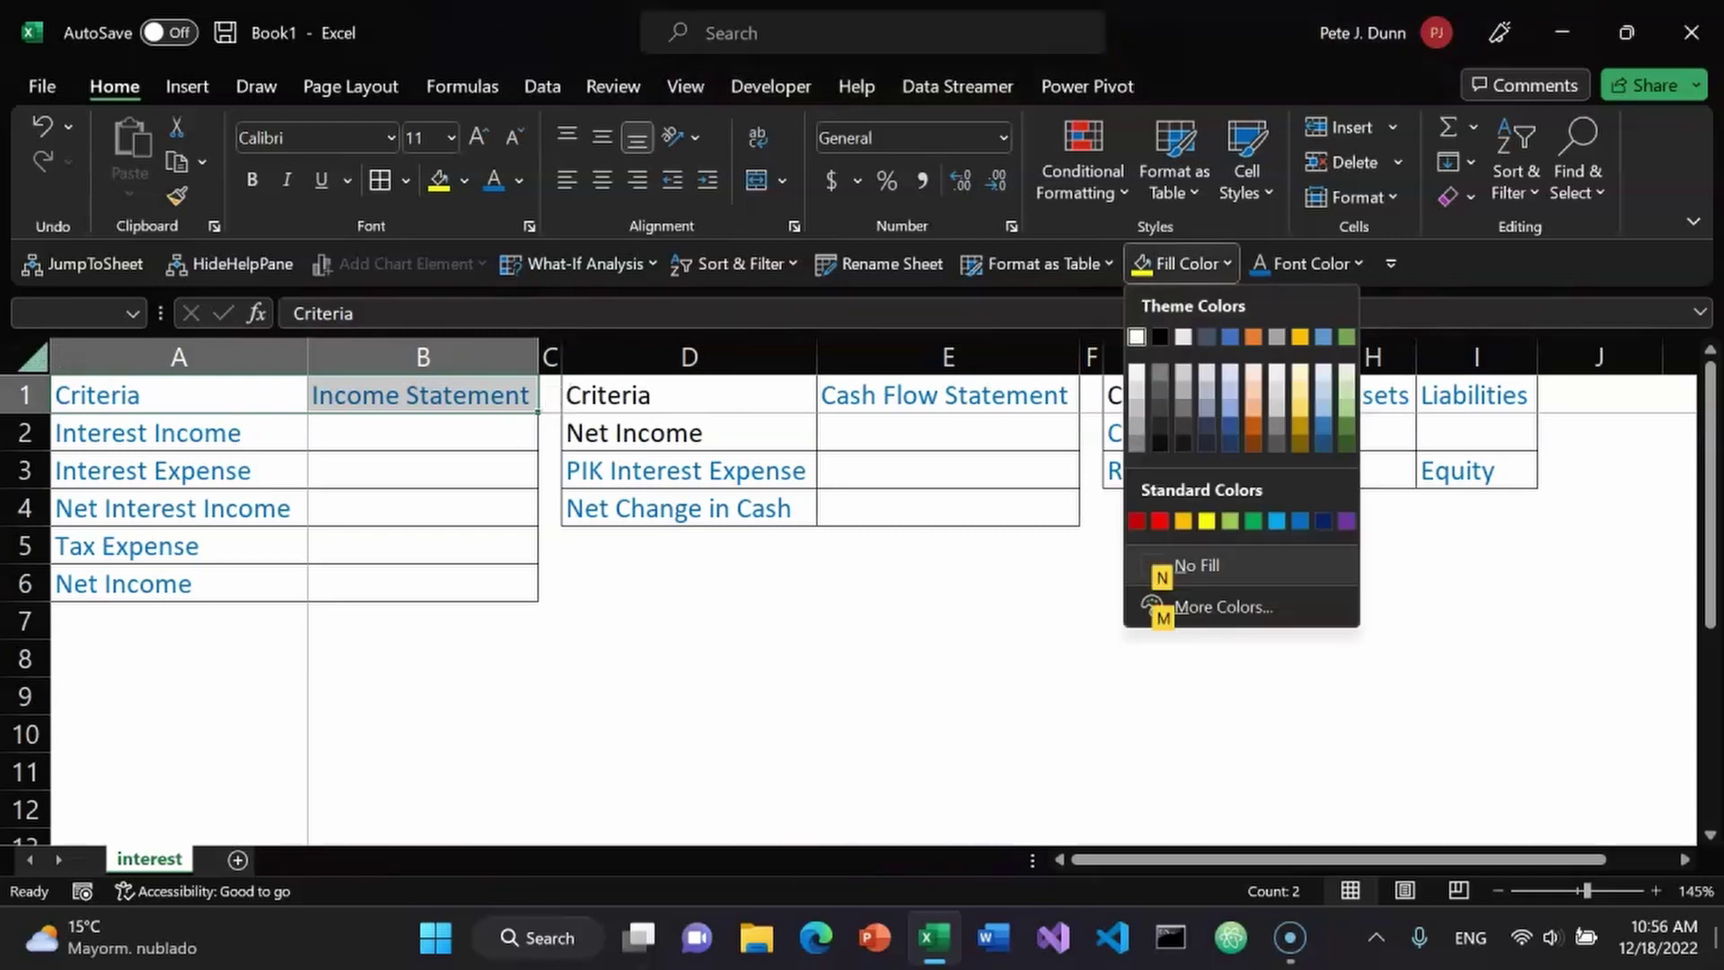
pyautogui.press('Down')
pyautogui.press('Right')
pyautogui.press('Right')
pyautogui.press('Right')
pyautogui.press('Right')
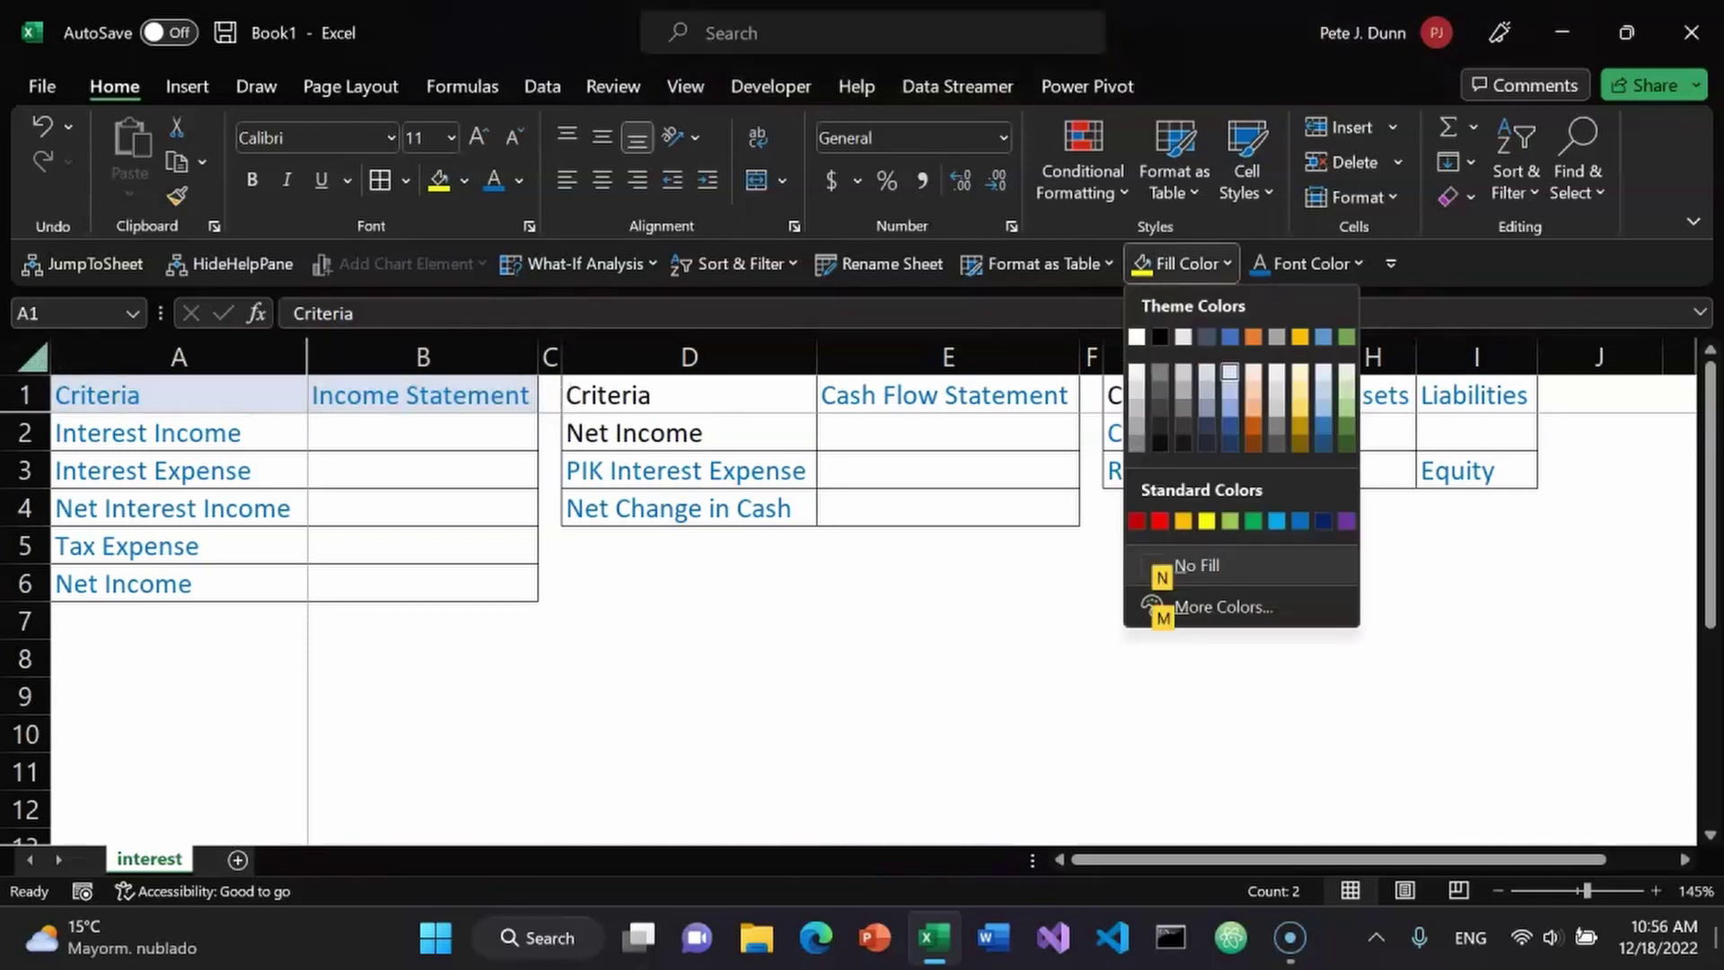
pyautogui.press('Return')
# Repeat the light blue fill on the cash flow statement header cells D1:E1.
pyautogui.press('Right')
pyautogui.press('Right')
pyautogui.press('Right')
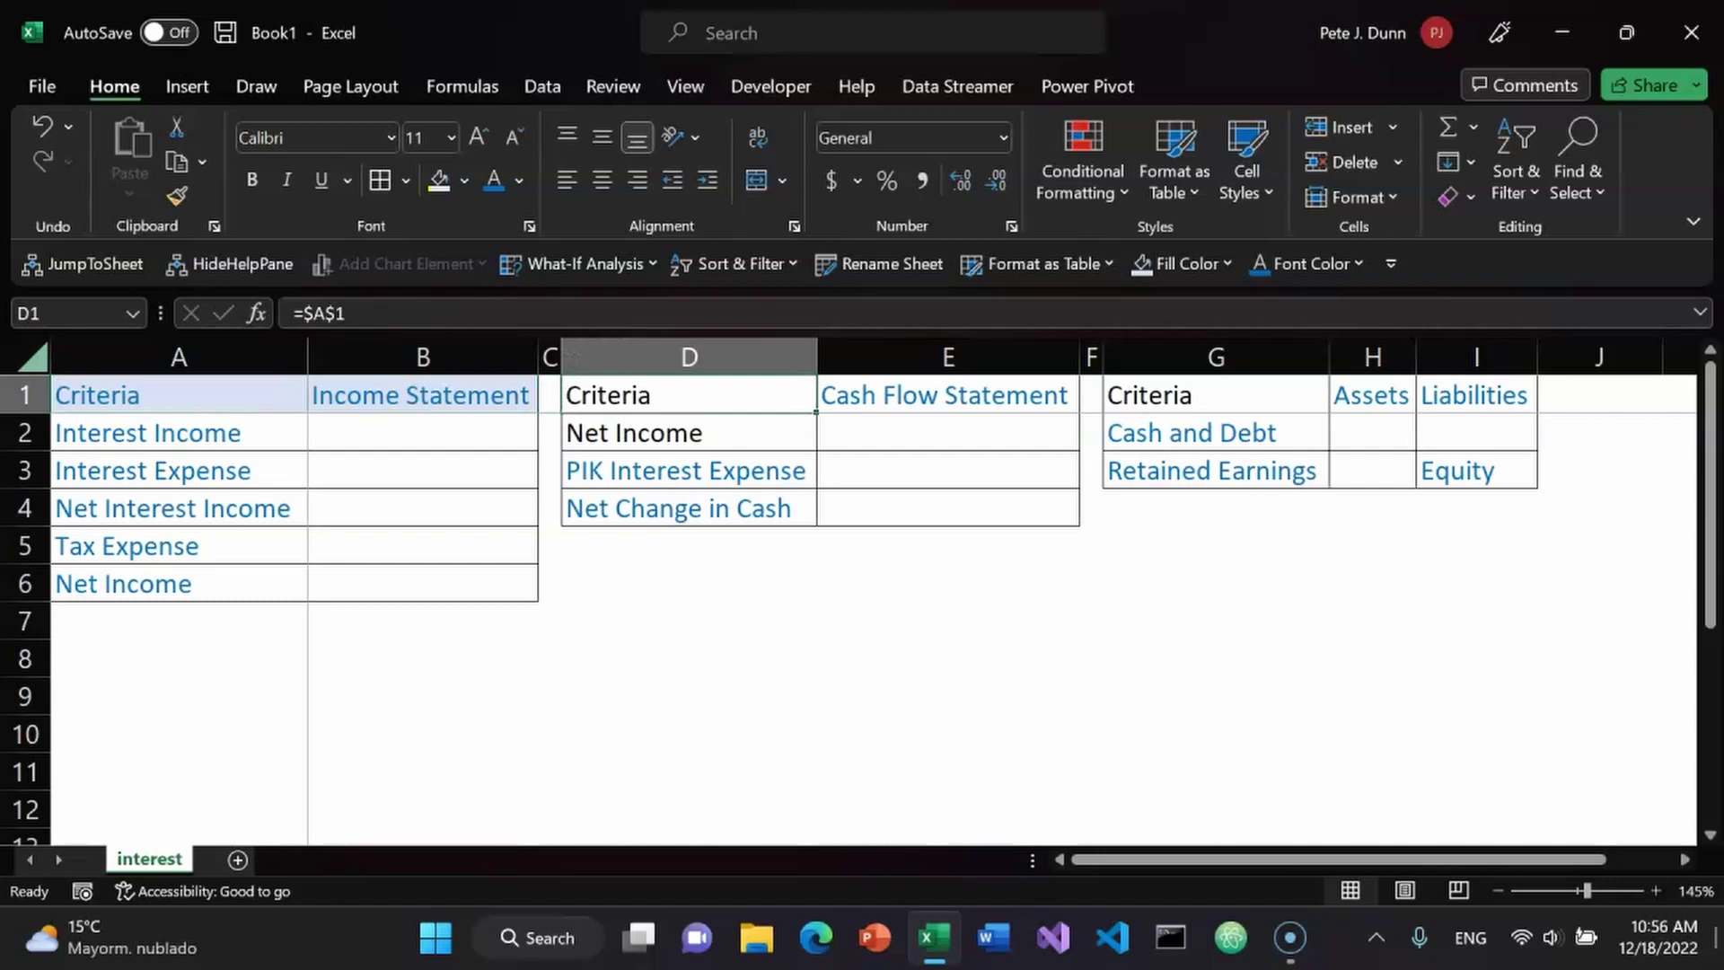
pyautogui.hotkey('shift', 'Right')
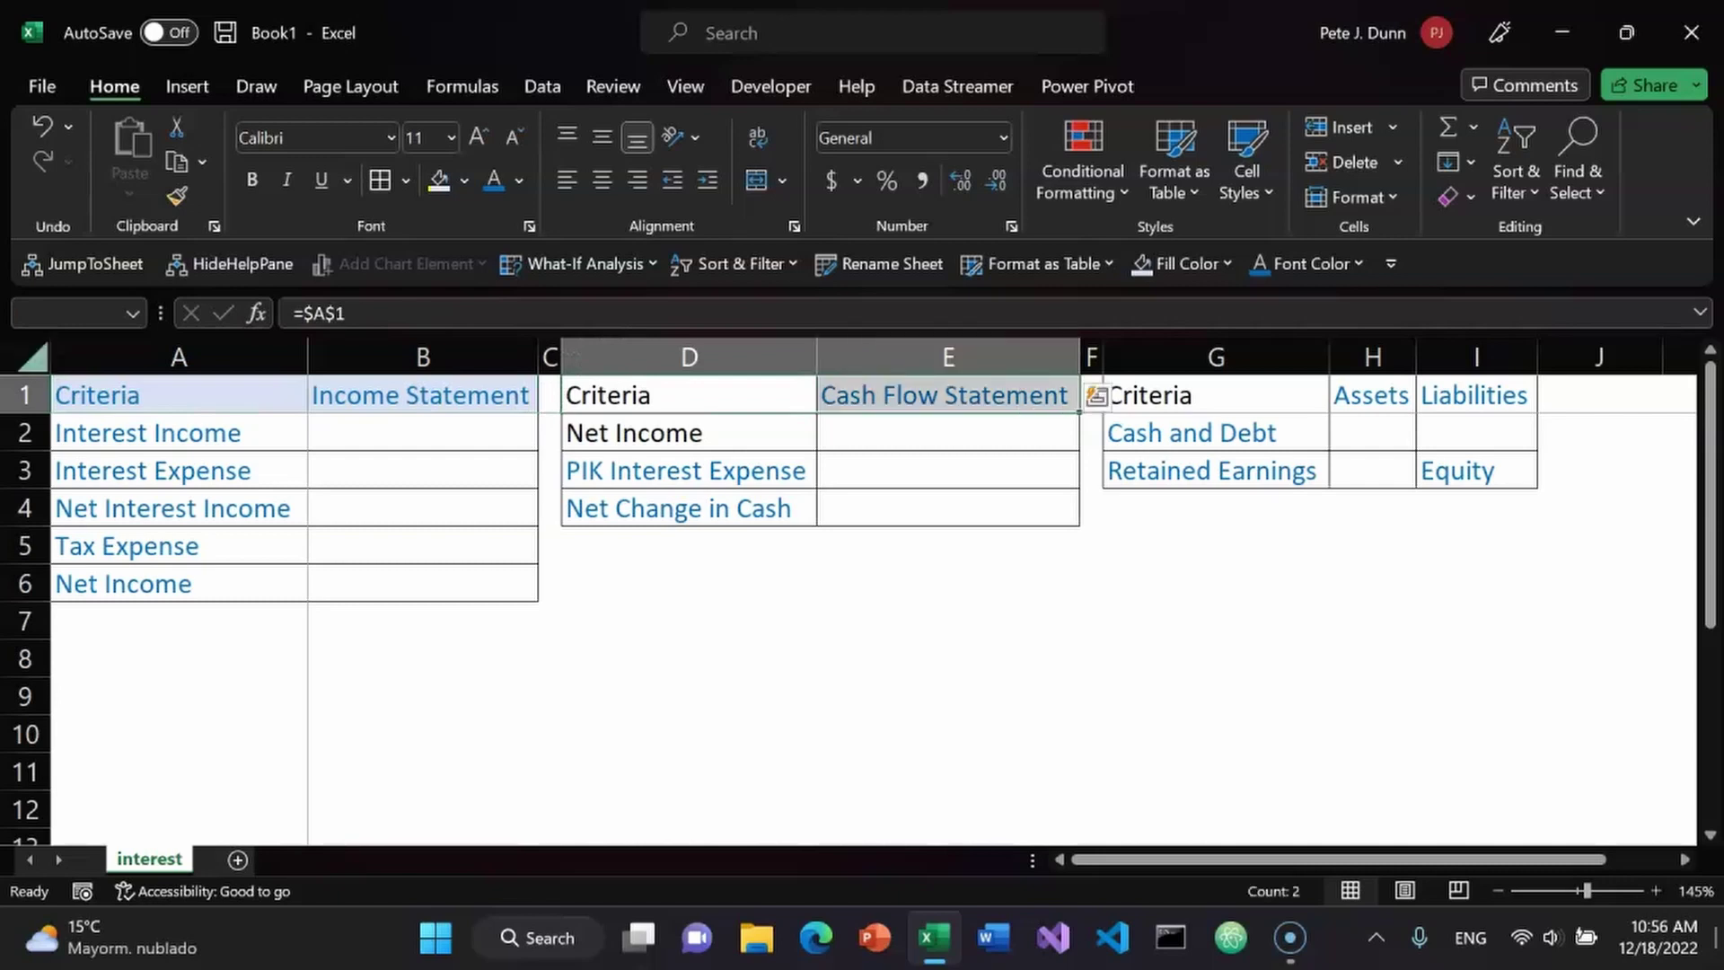
pyautogui.press('F4')
# Repeat the light blue fill on the balance sheet header cells G1:I1.
pyautogui.press('Right')
pyautogui.press('Right')
pyautogui.press('Right')
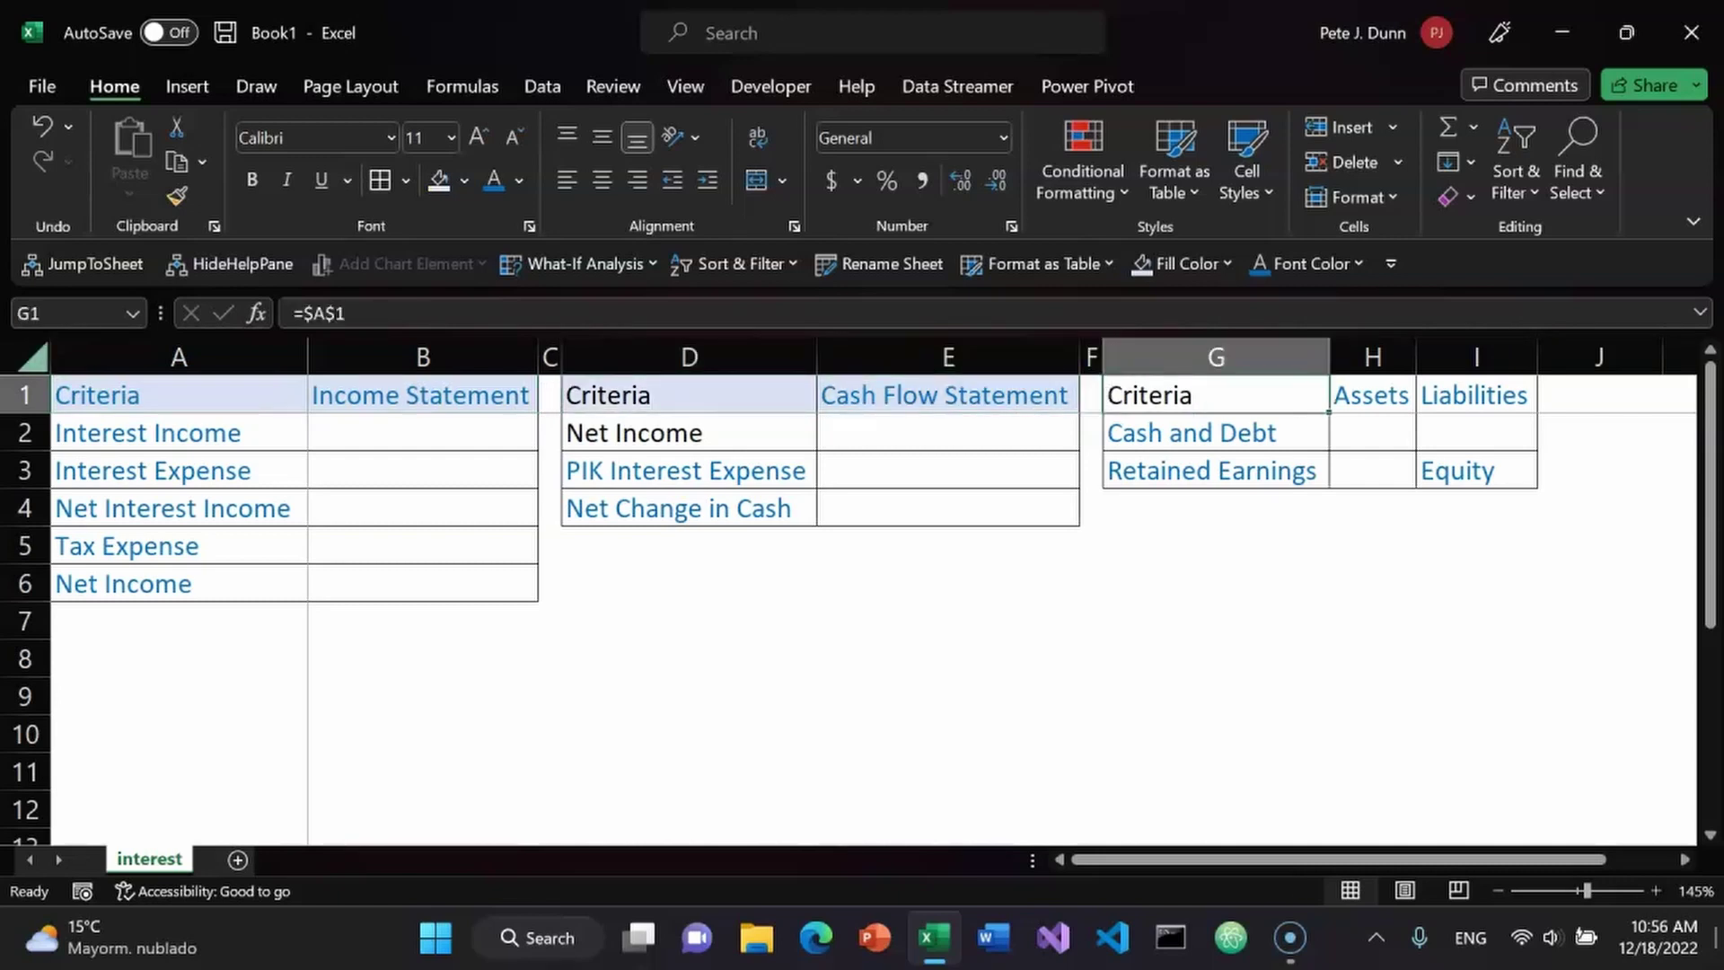
pyautogui.hotkey('shift', 'Right')
pyautogui.hotkey('shift', 'Right')
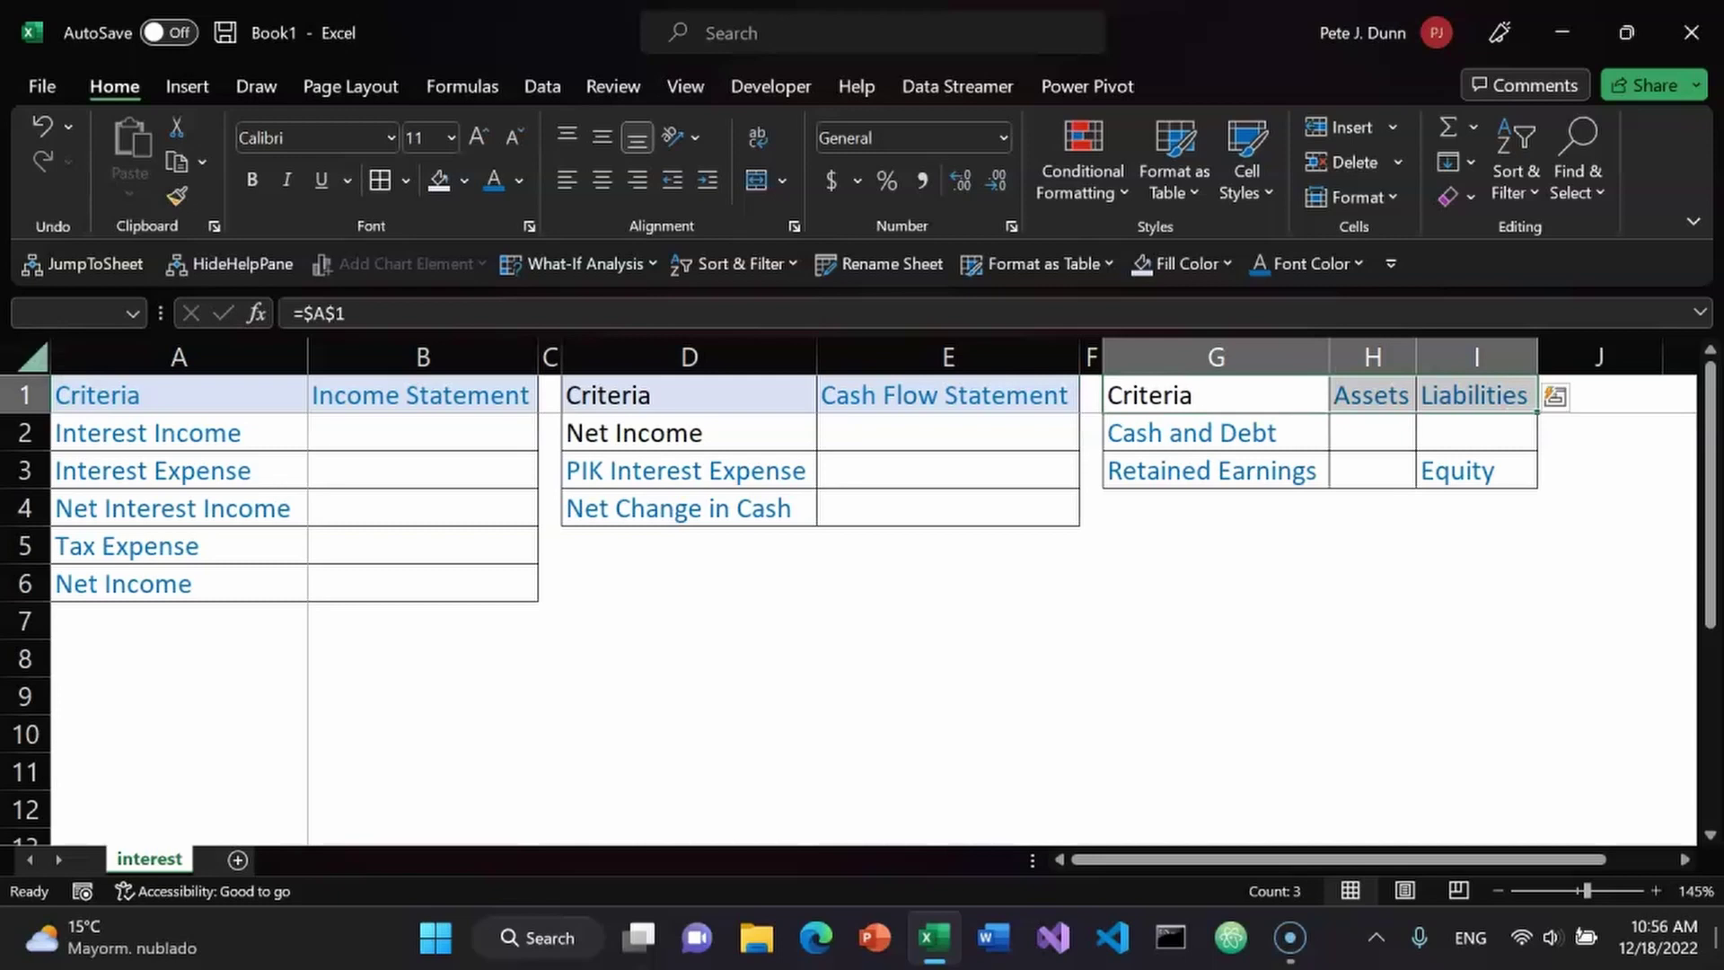
pyautogui.press('F4')
# Repeat the light blue fill on the Retained Earnings row, cells G3:I3.
pyautogui.press('Down')
pyautogui.press('Down')
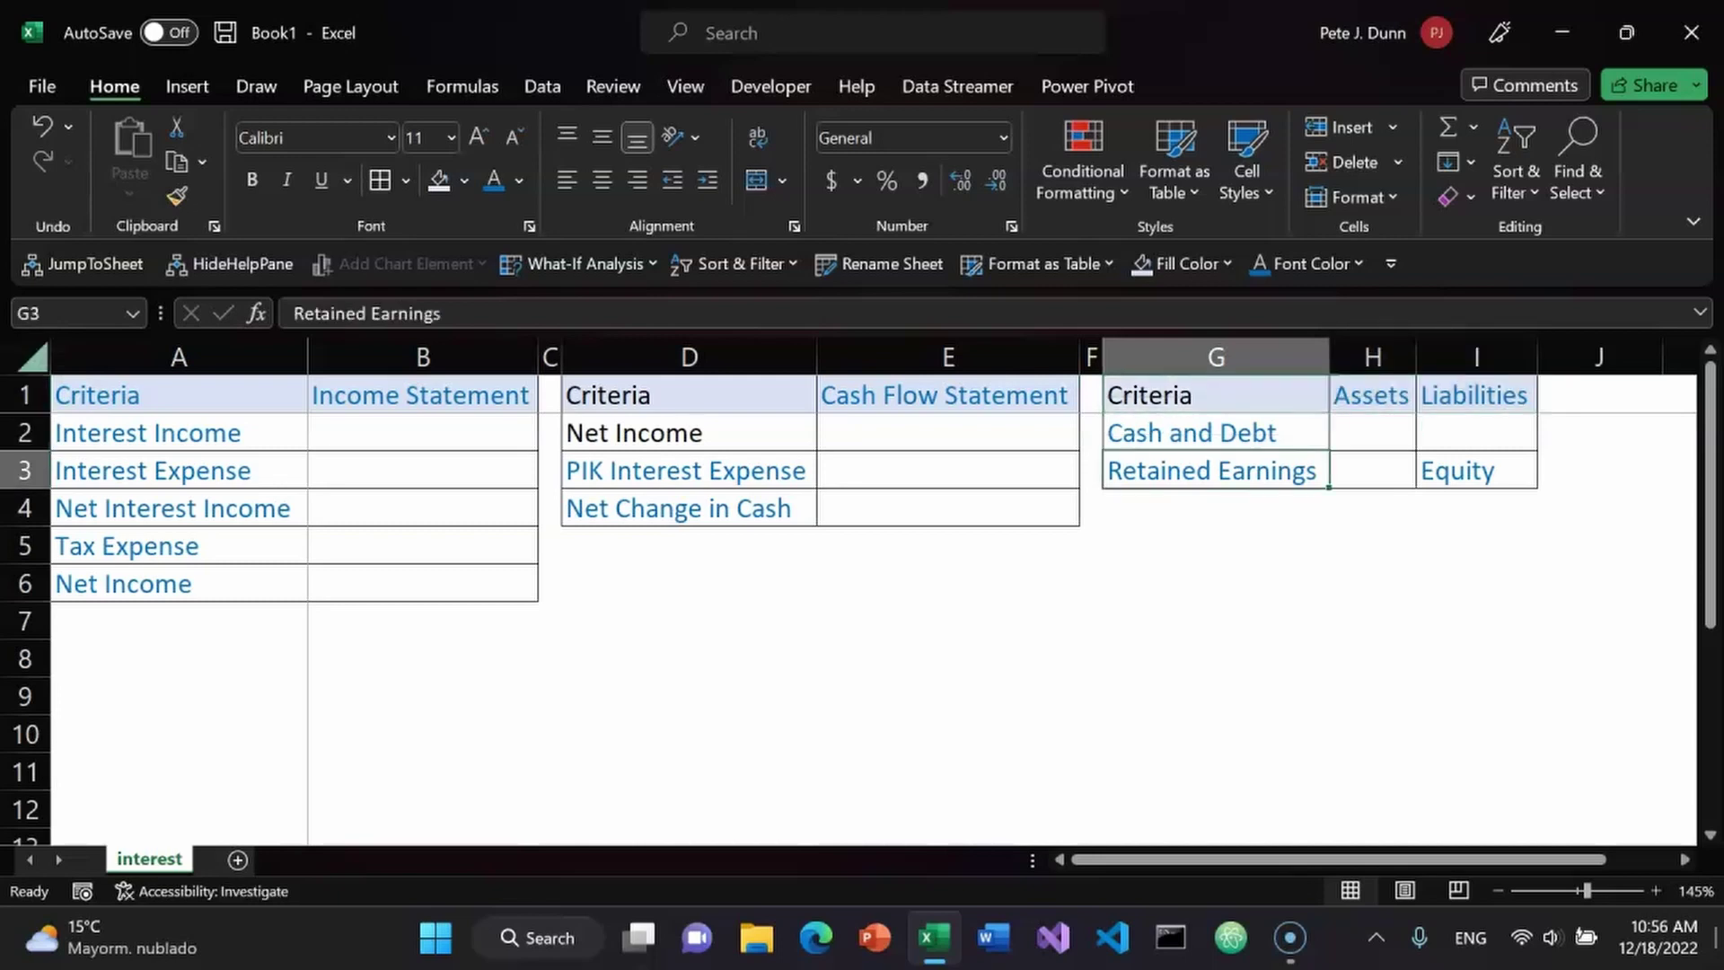
pyautogui.hotkey('shift', 'Right')
pyautogui.hotkey('shift', 'Right')
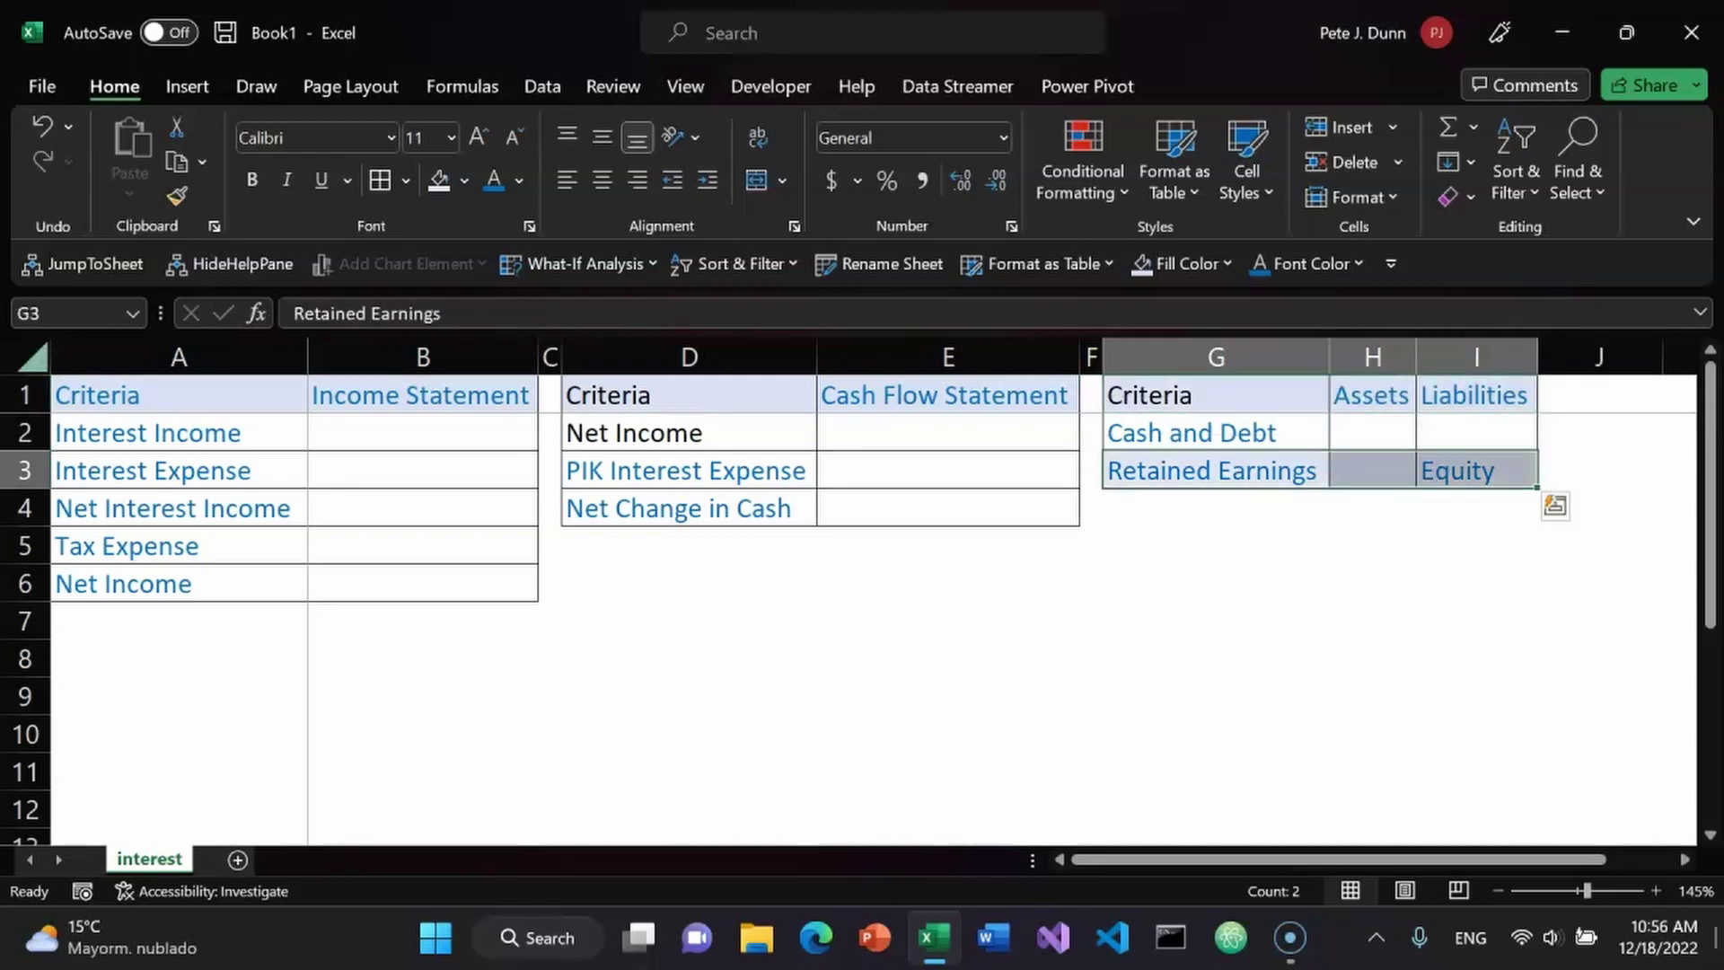
pyautogui.press('F4')
# Repeat the light blue fill on the PIK Interest Expense row, cells D3:E3.
pyautogui.press('Left')
pyautogui.press('Left')
pyautogui.hotkey('shift', 'Left')
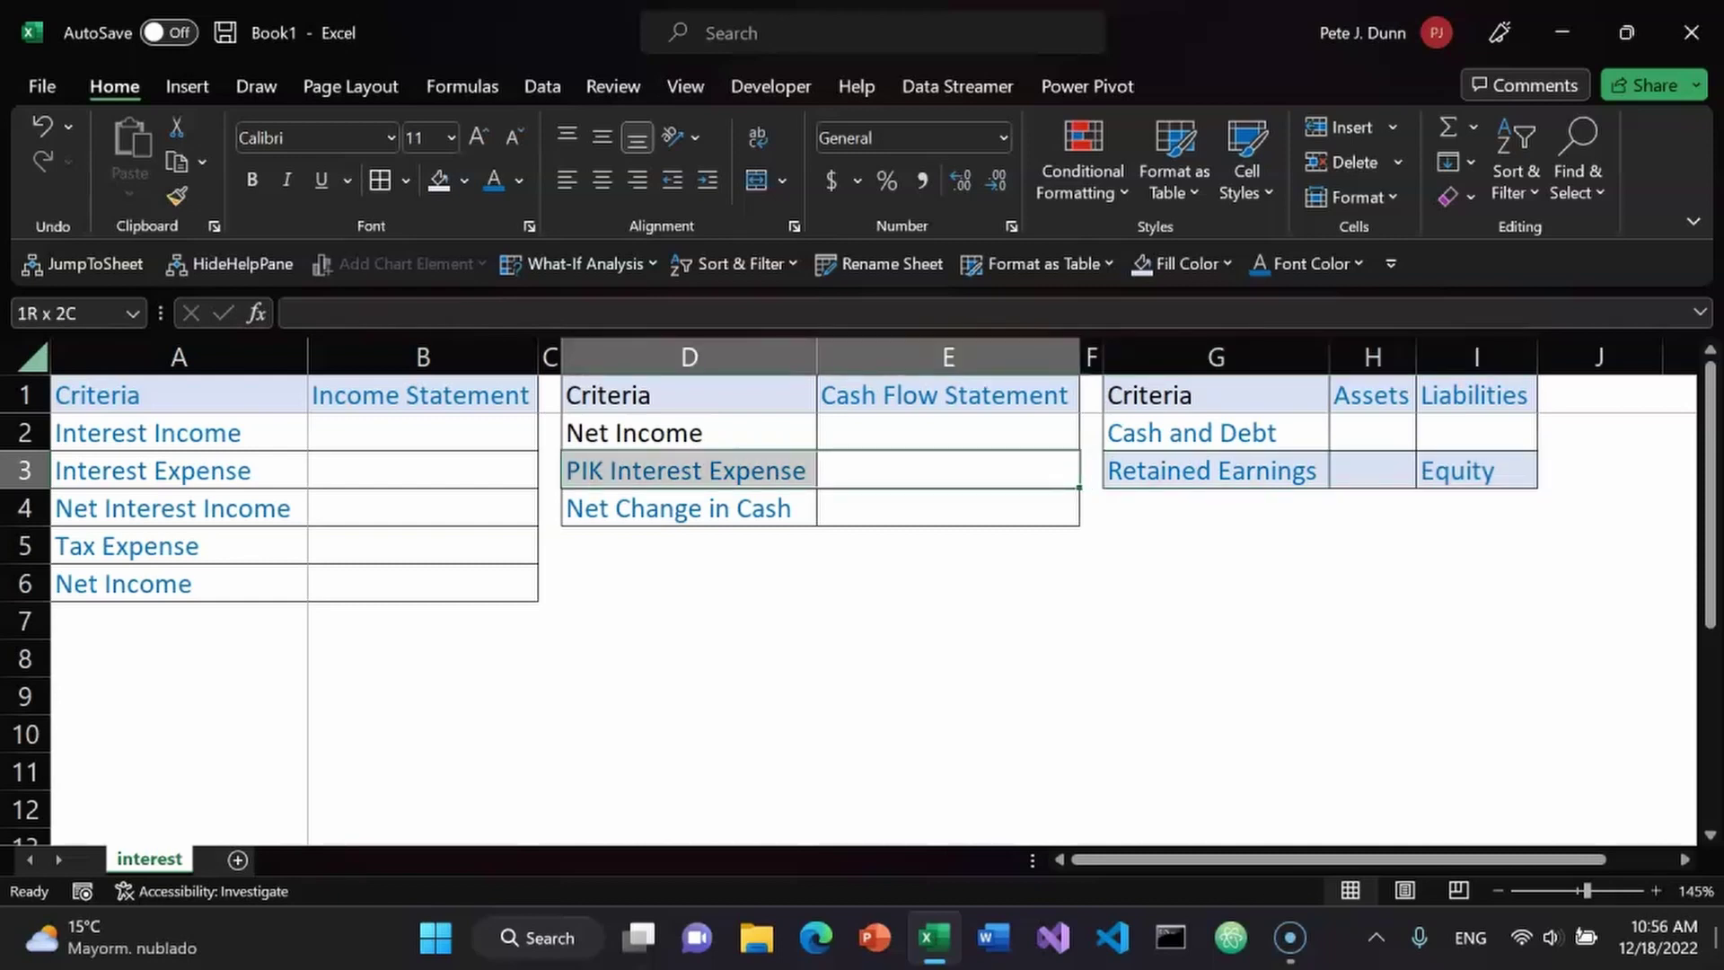
pyautogui.press('F4')
# Repeat the light blue fill on the Interest Expense row, cells A3:B3.
pyautogui.press('Left')
pyautogui.press('Left')
pyautogui.press('Left')
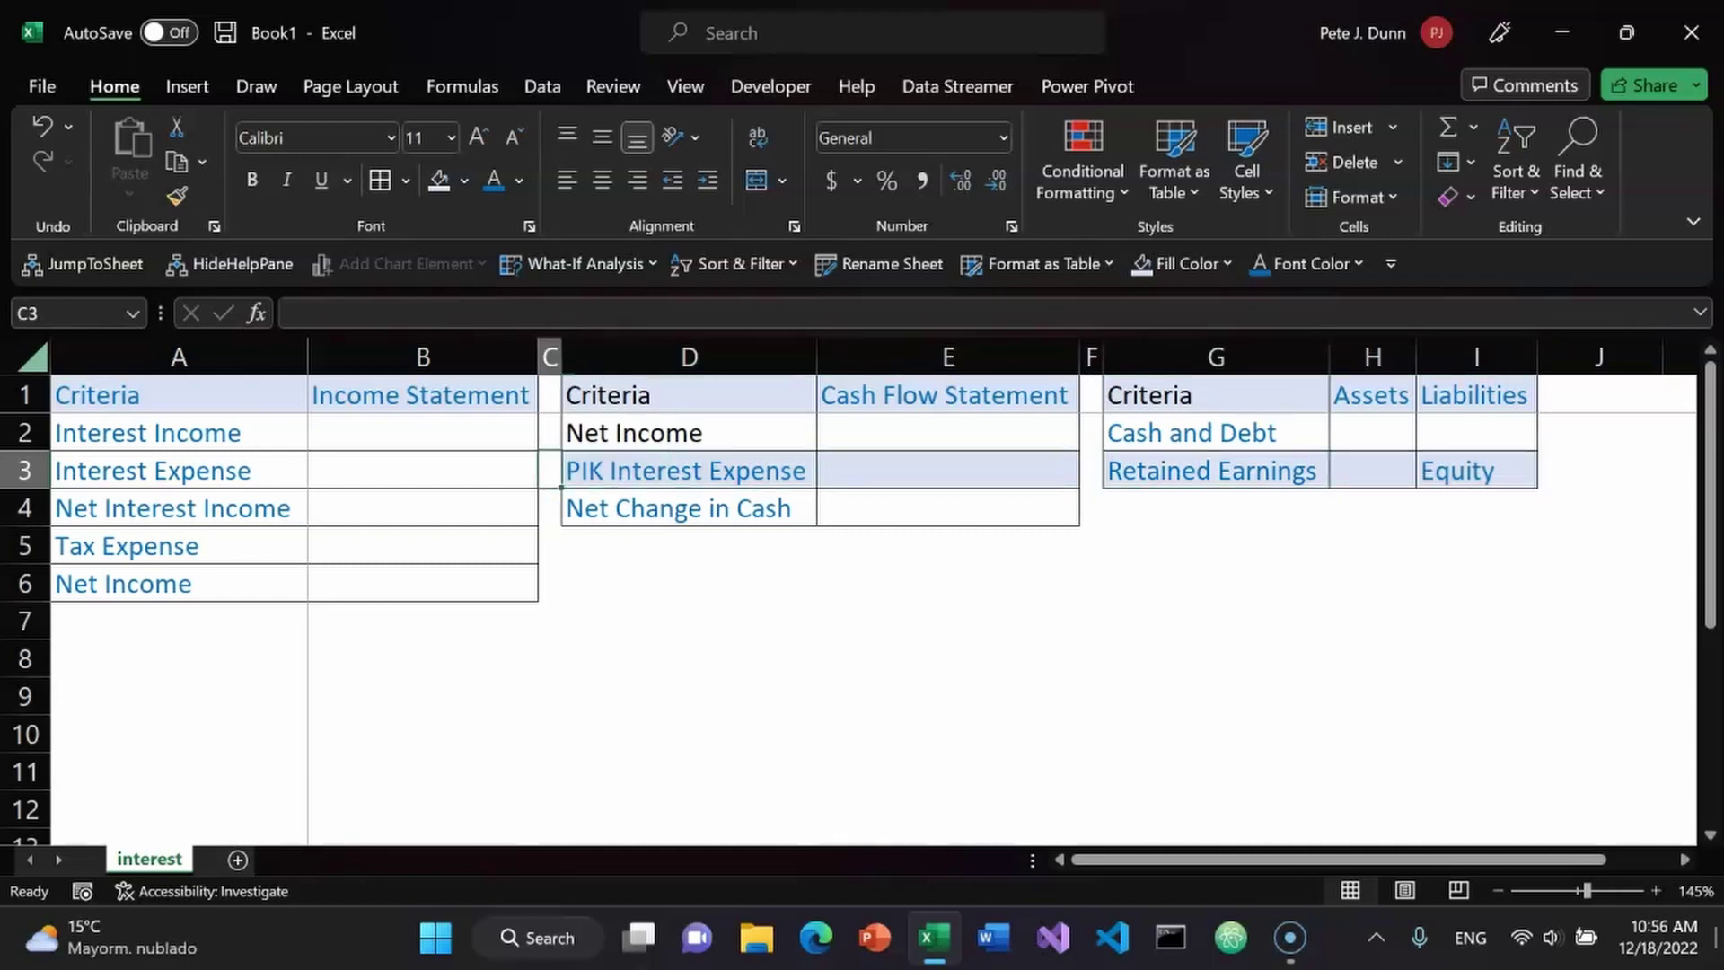
pyautogui.hotkey('shift', 'Left')
pyautogui.press('F4')
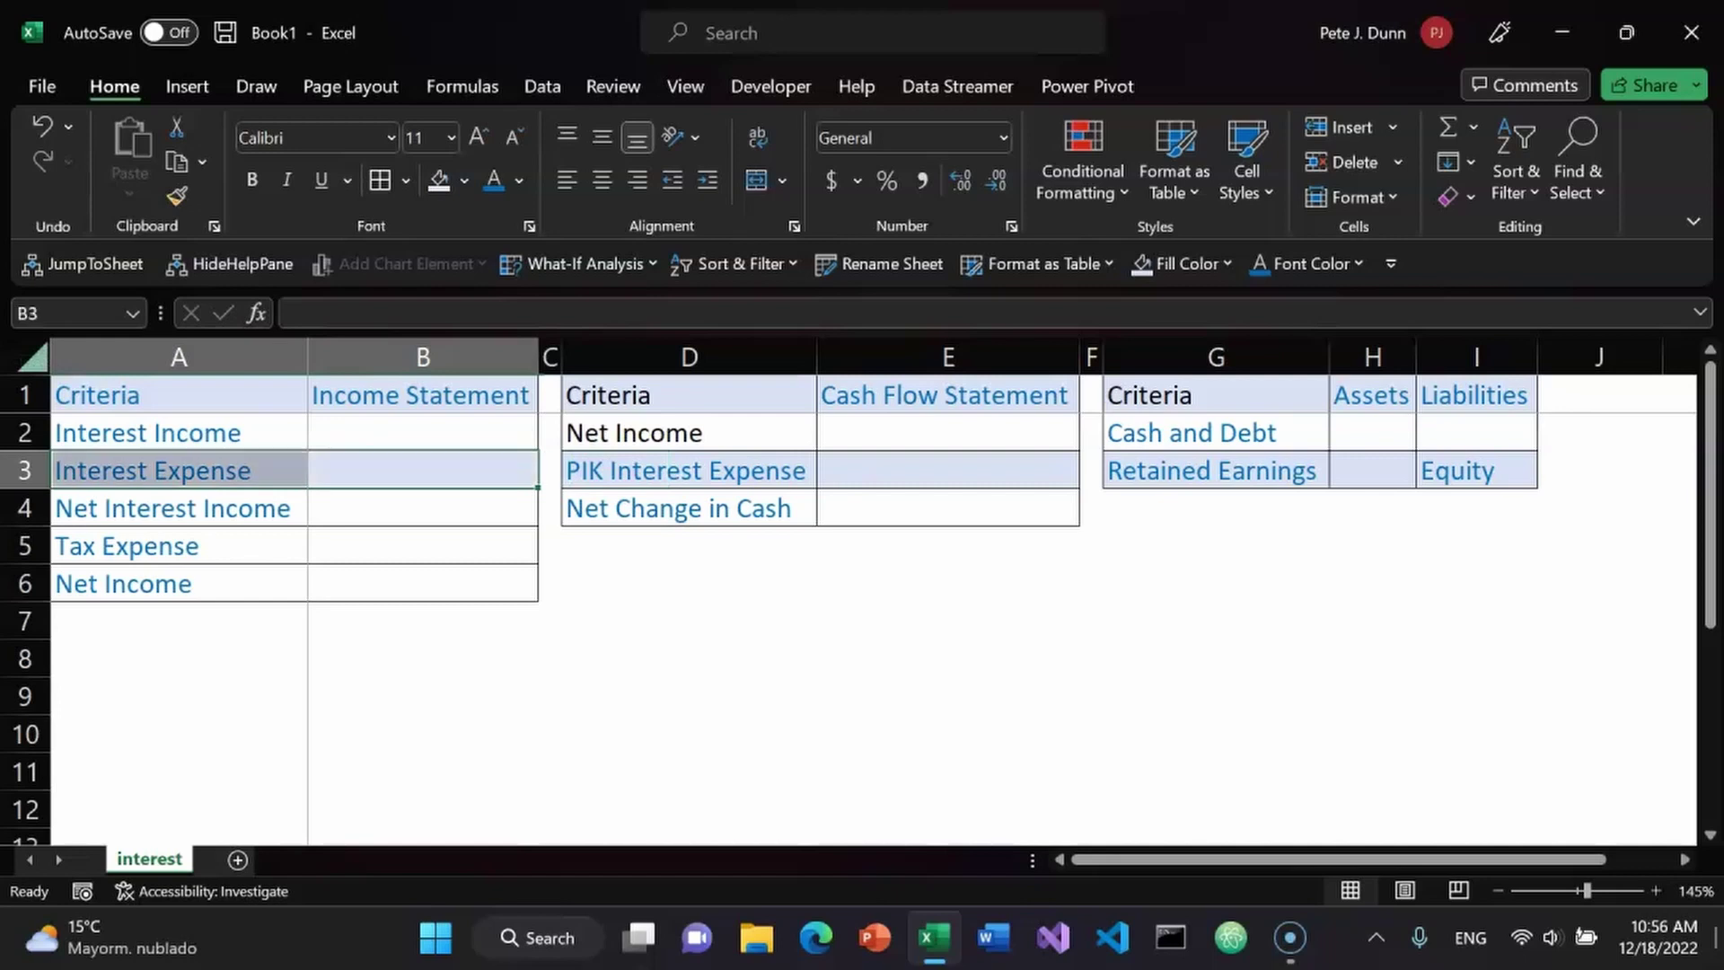
# Repeat the light blue fill on the Tax Expense row, cells A5:B5.
pyautogui.press('Down')
pyautogui.press('Down')
pyautogui.hotkey('shift', 'Left')
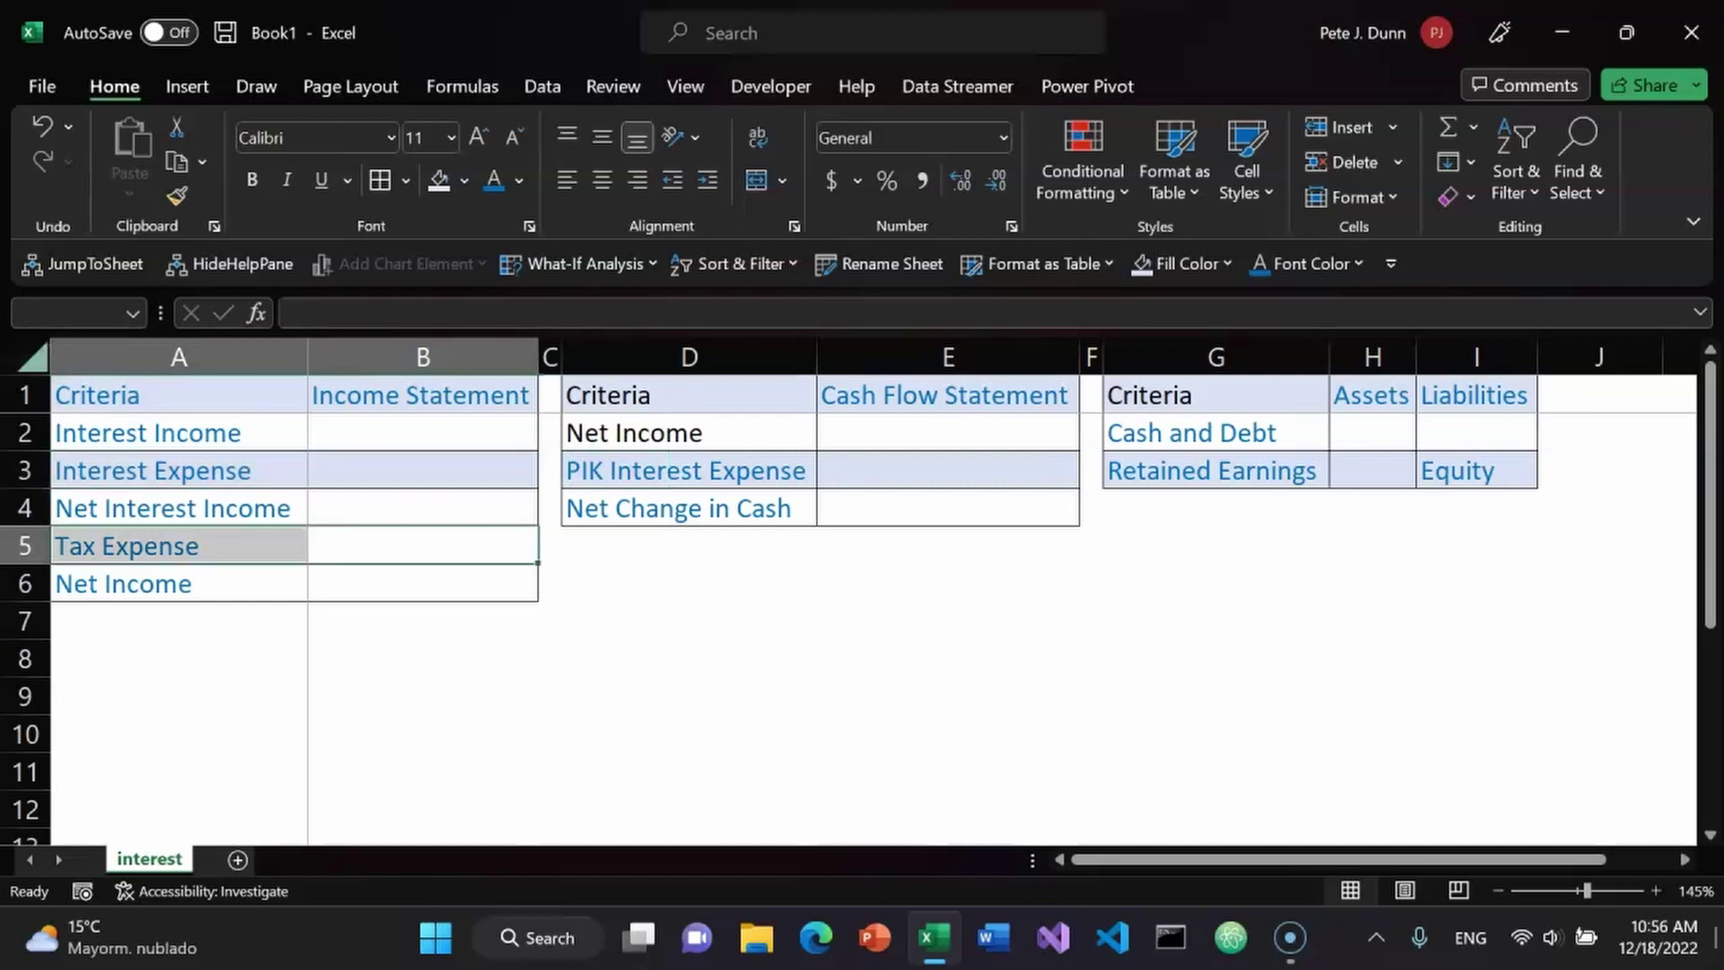
pyautogui.press('F4')
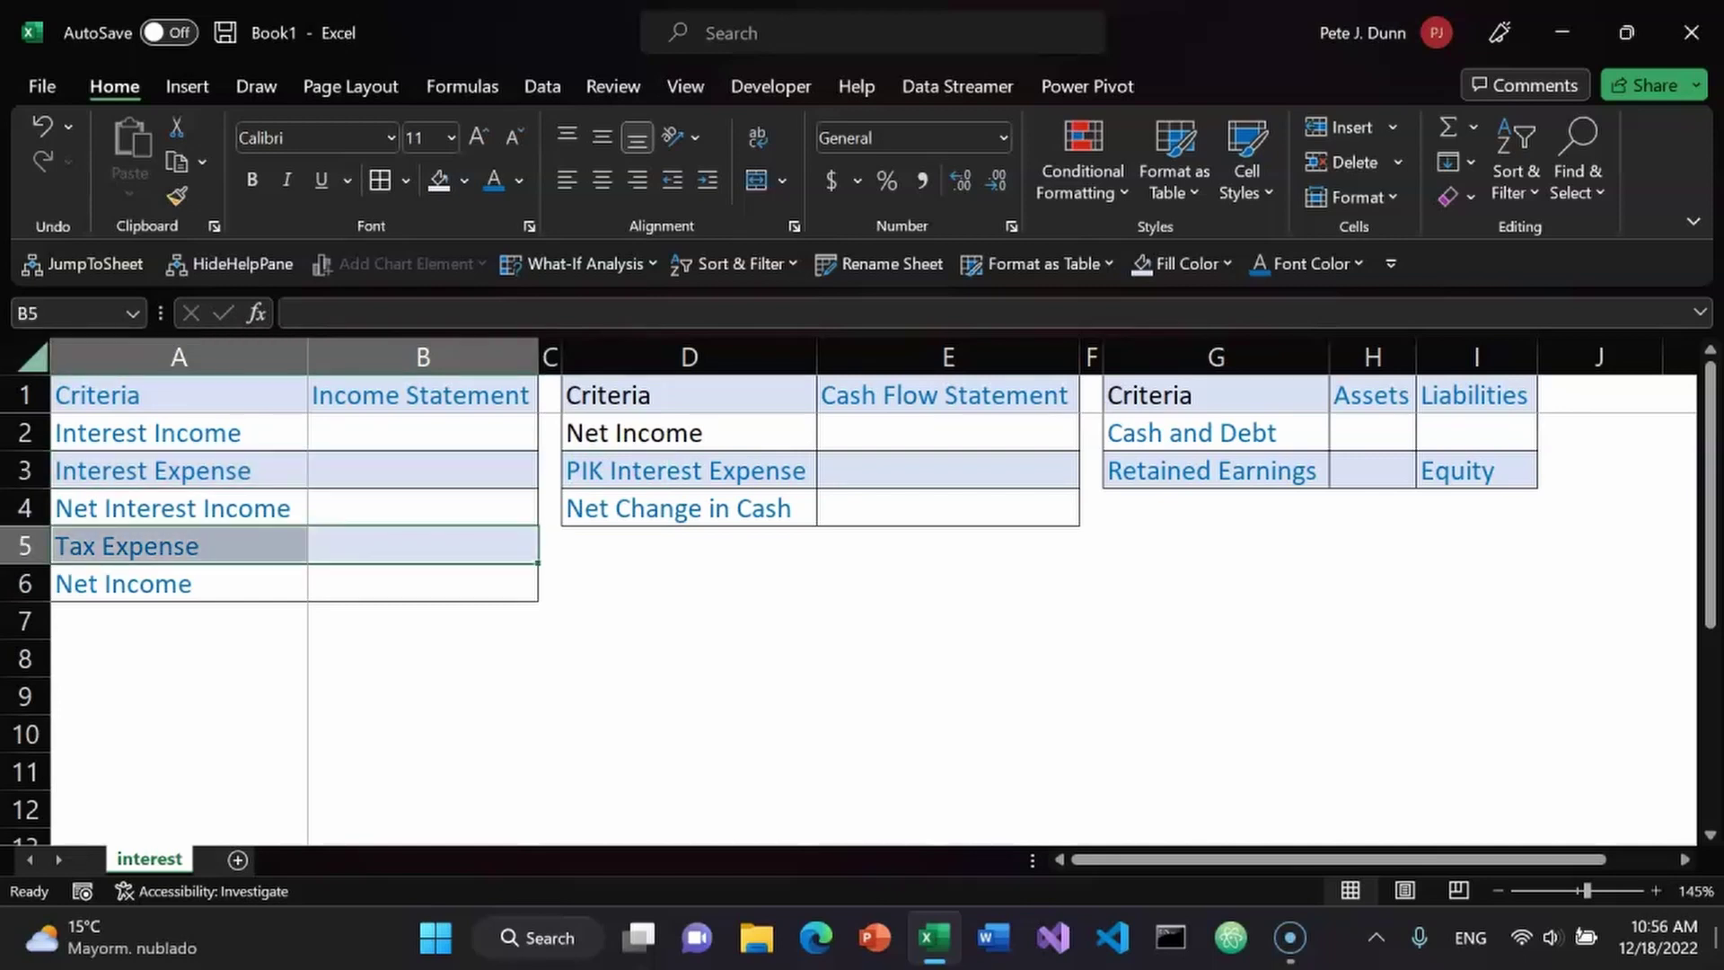
# Enter 50 as the Interest Income in B2 and apply the $ English (United States) accounting format.
pyautogui.press('Up')
pyautogui.press('Up')
pyautogui.press('Up')
pyautogui.press('Up')
pyautogui.press('Down')
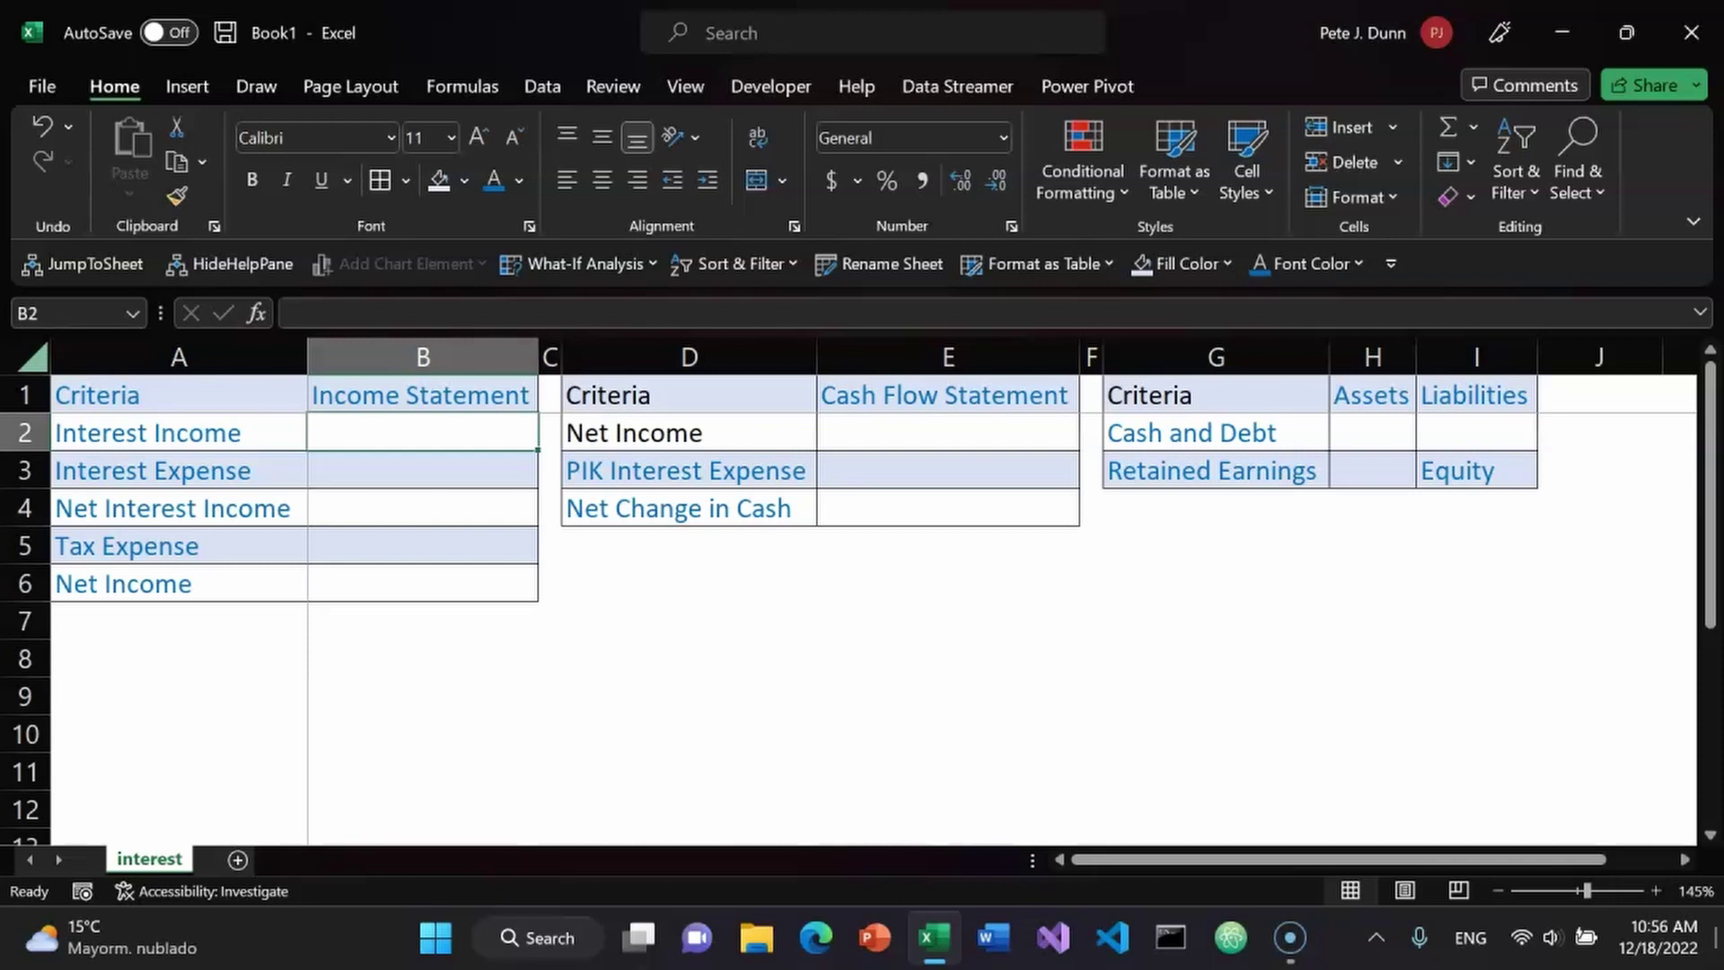
pyautogui.write('50')
pyautogui.press('Return')
pyautogui.press('Up')
pyautogui.hotkey('alt', 'h')
pyautogui.press('a')
pyautogui.press('n')
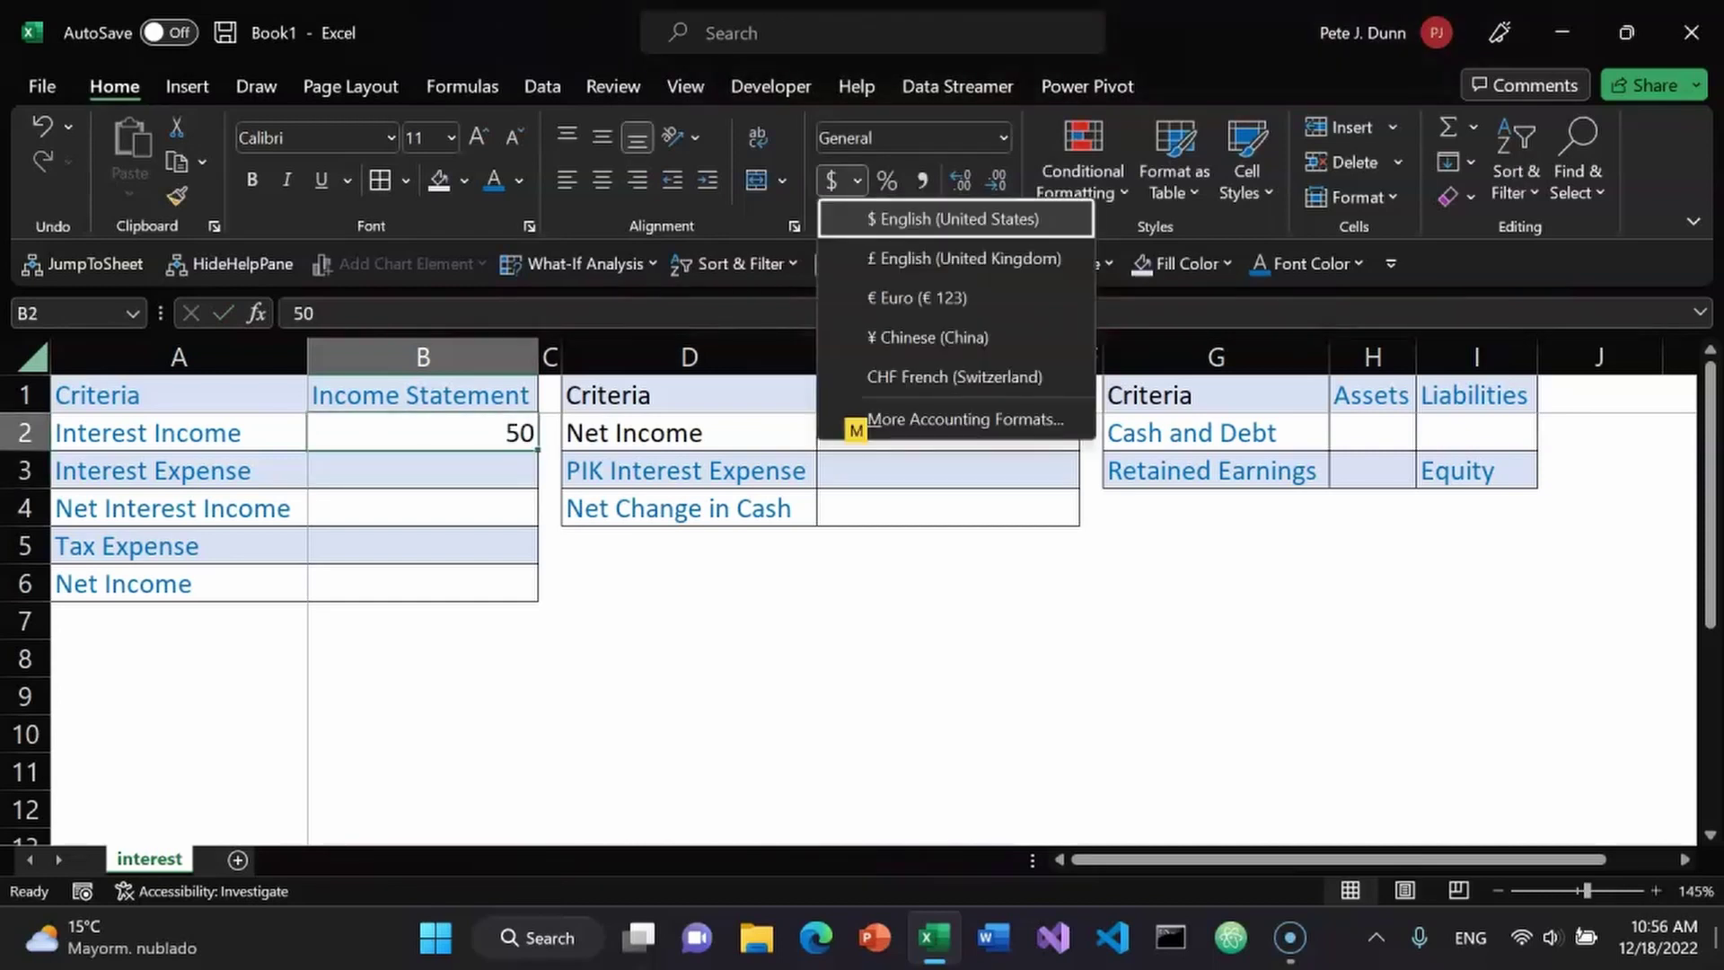
pyautogui.press('Return')
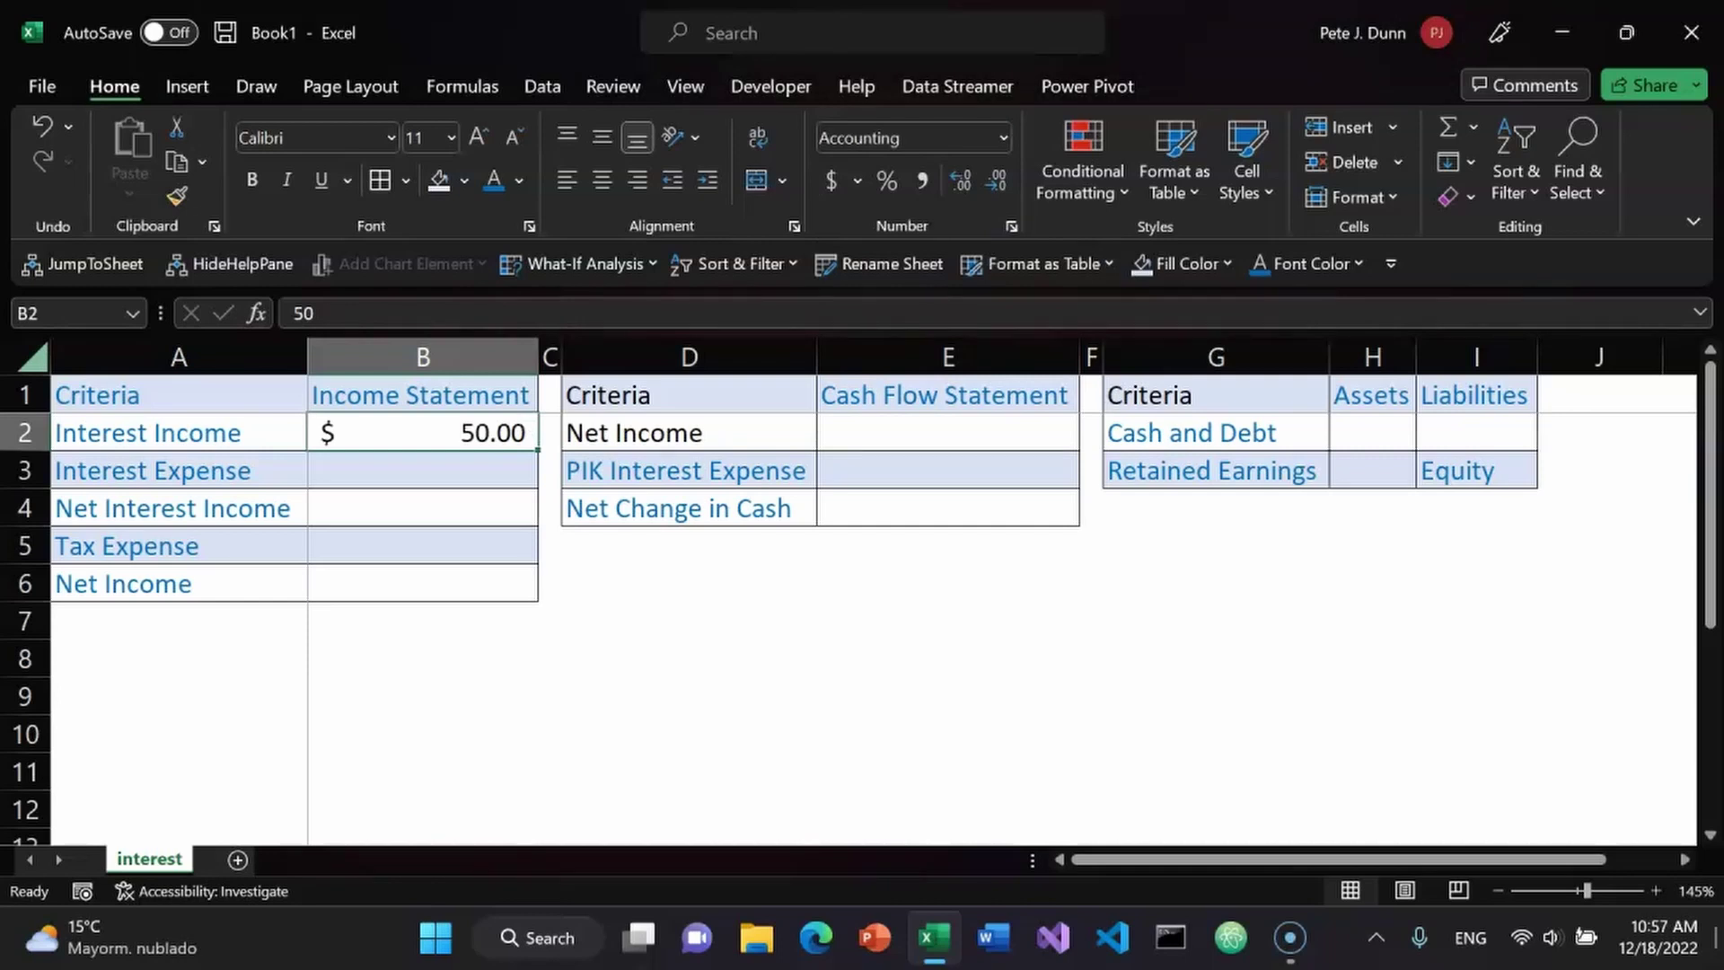
# Set the font colour of the Interest Income amount in B2 to standard blue.
pyautogui.hotkey('alt', '9')
pyautogui.press('Up')
pyautogui.press('Up')
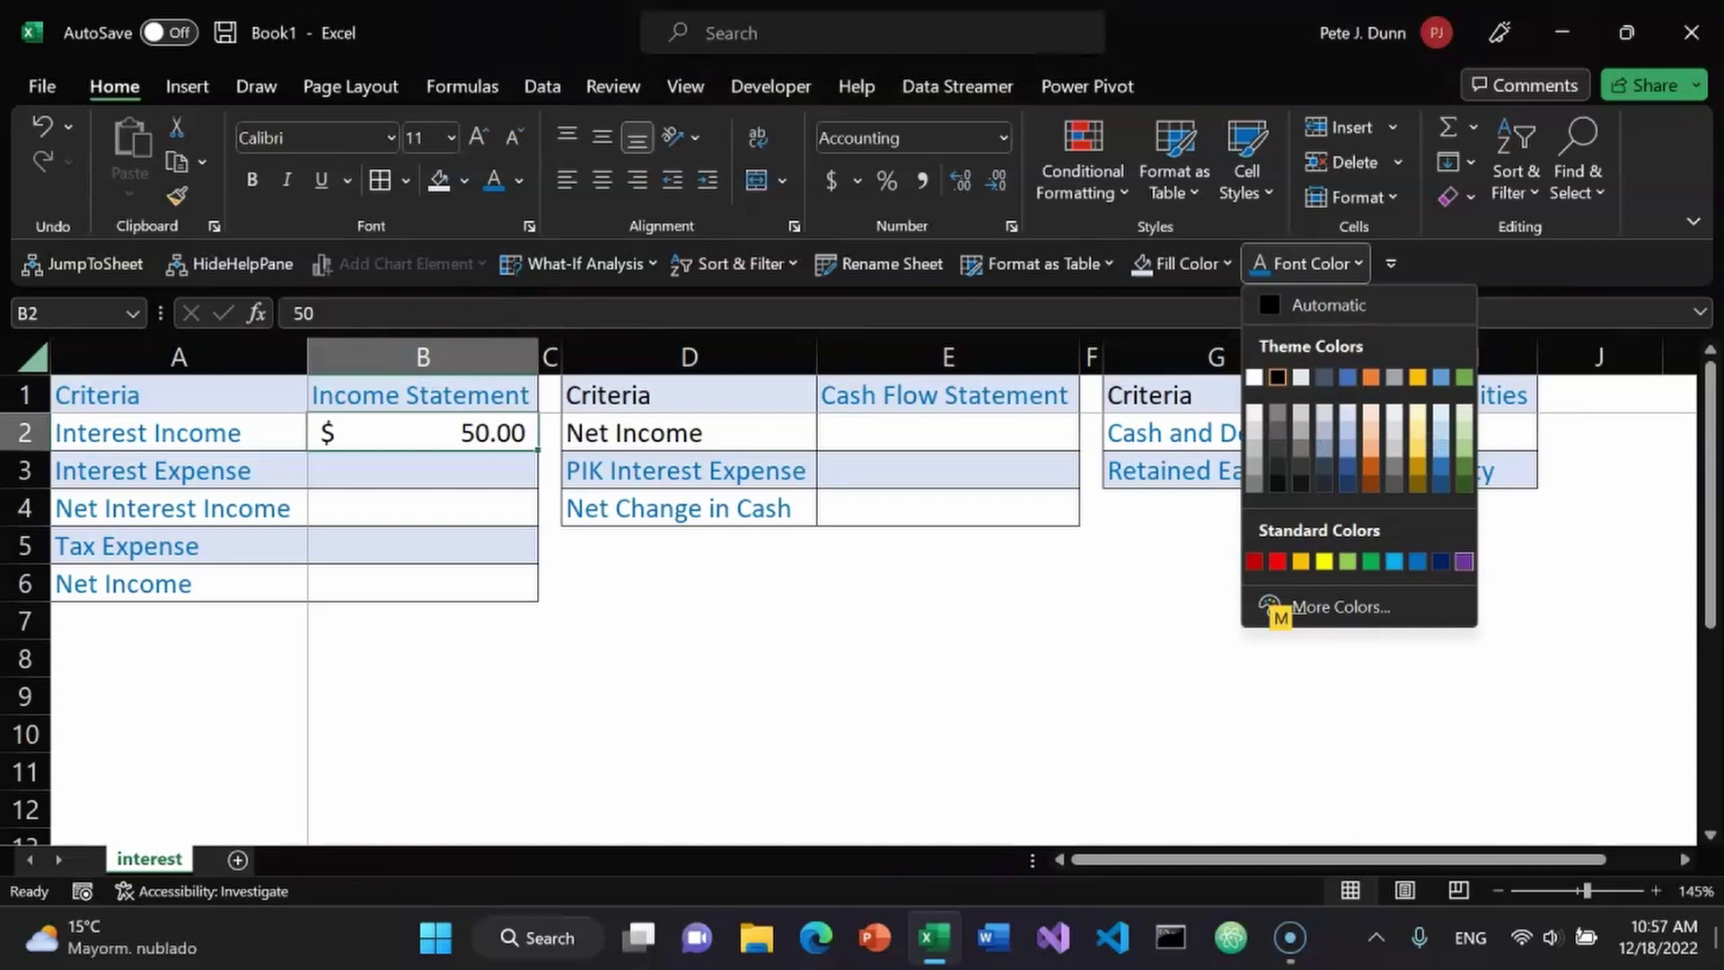
pyautogui.press('Left')
pyautogui.press('Left')
pyautogui.press('Left')
pyautogui.press('Right')
pyautogui.press('Return')
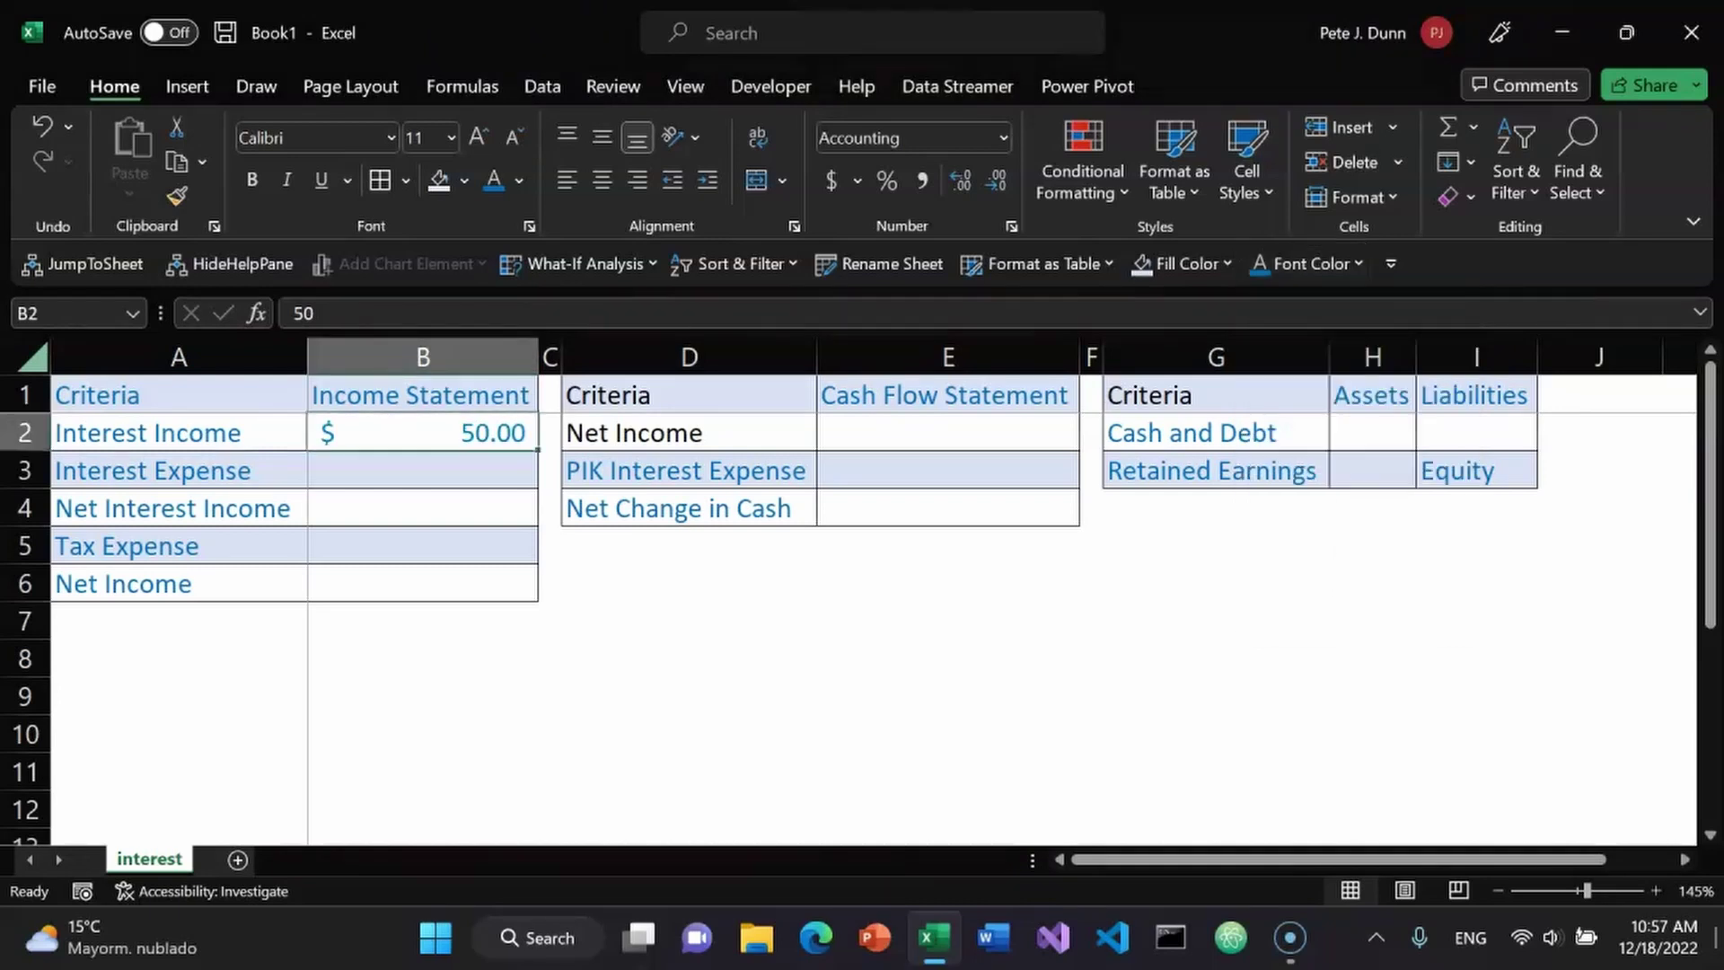
# Enter -100 as the Interest Expense in B3 and apply the $ English (United States) accounting format.
pyautogui.press('Down')
pyautogui.write('-100')
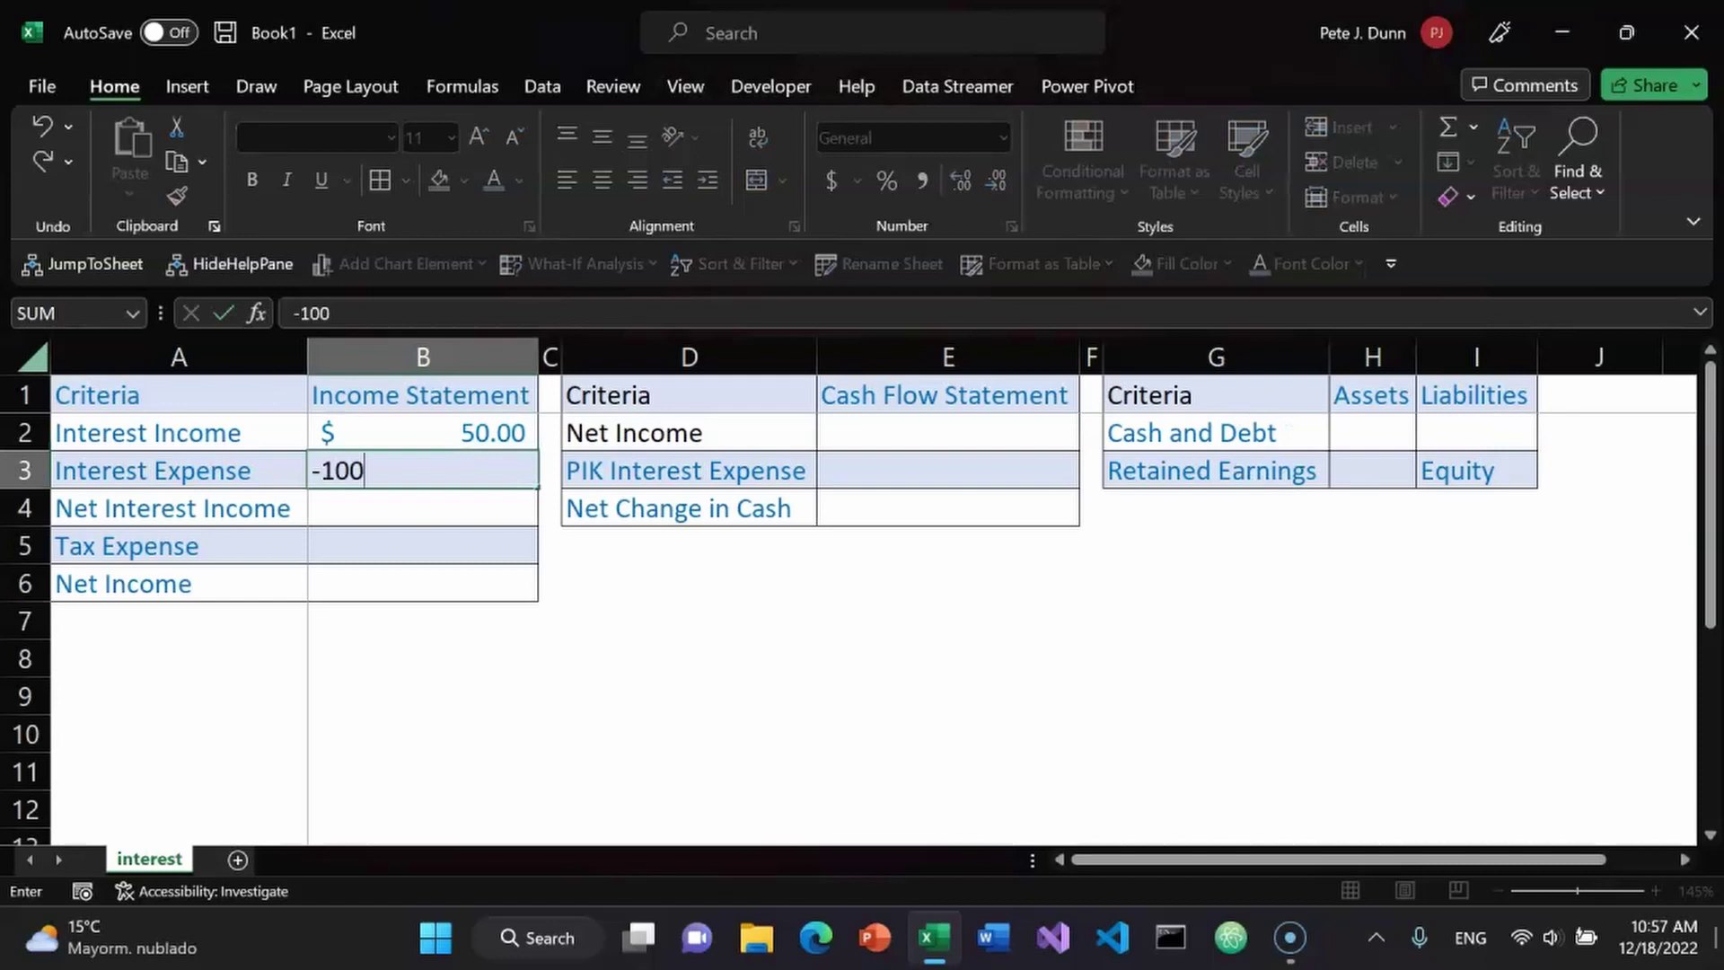
pyautogui.press('Return')
pyautogui.press('Up')
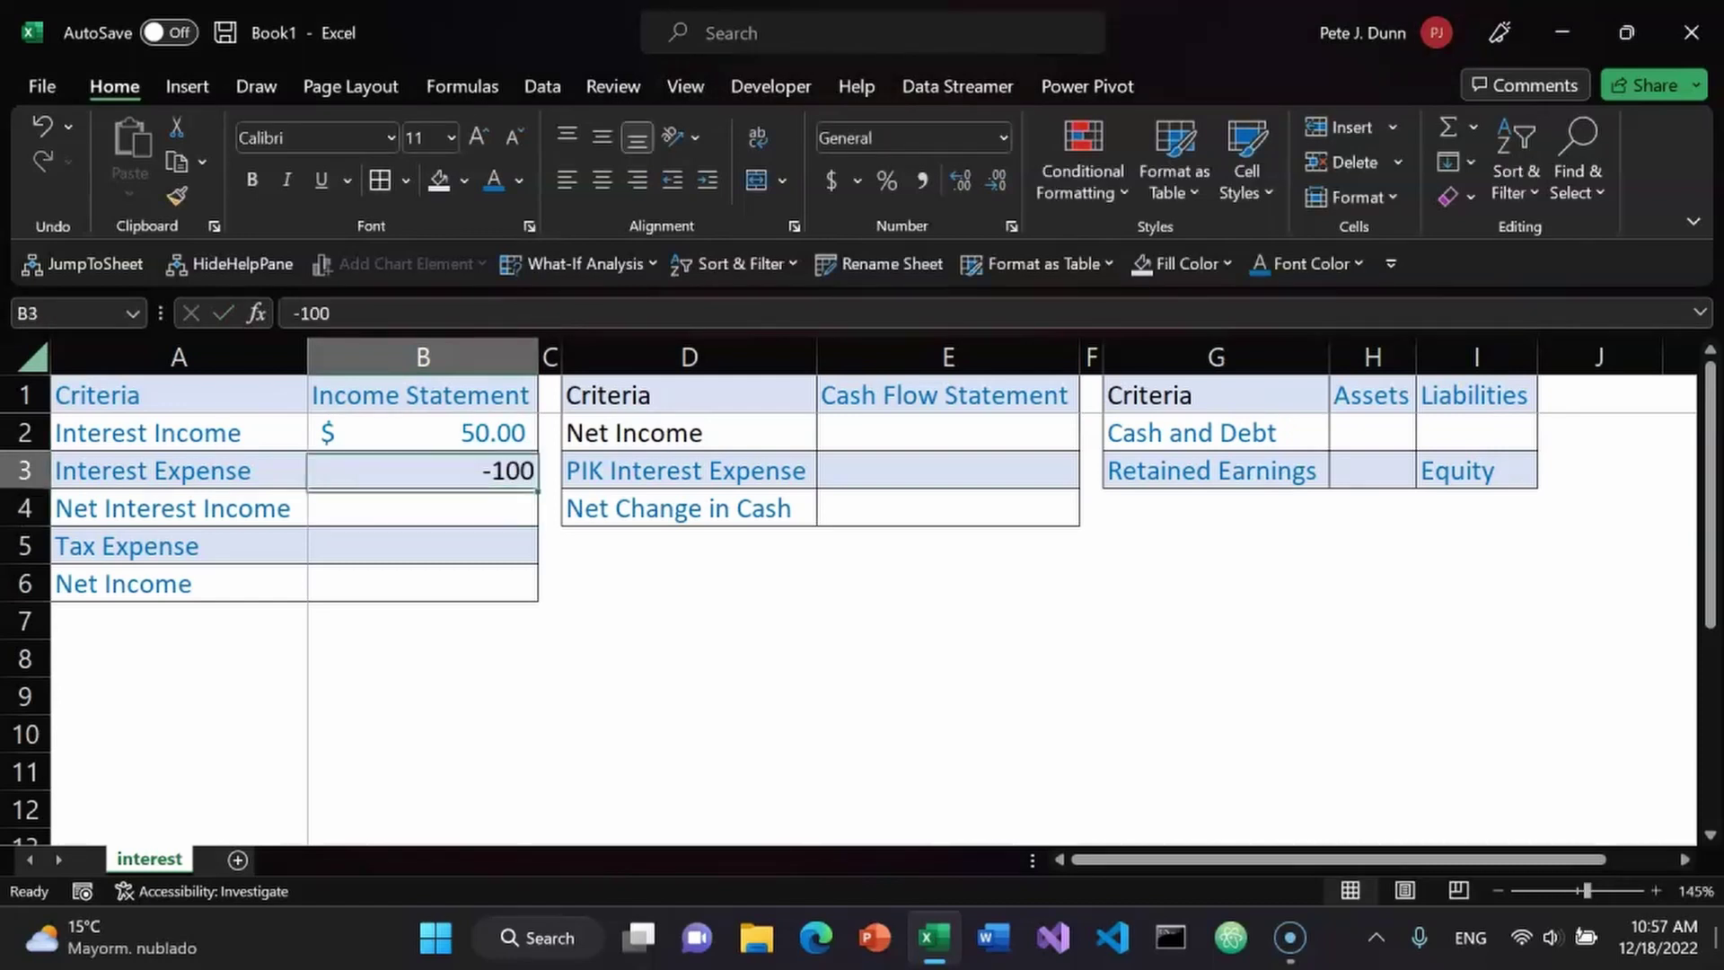
pyautogui.hotkey('alt', 'h')
pyautogui.press('a')
pyautogui.press('n')
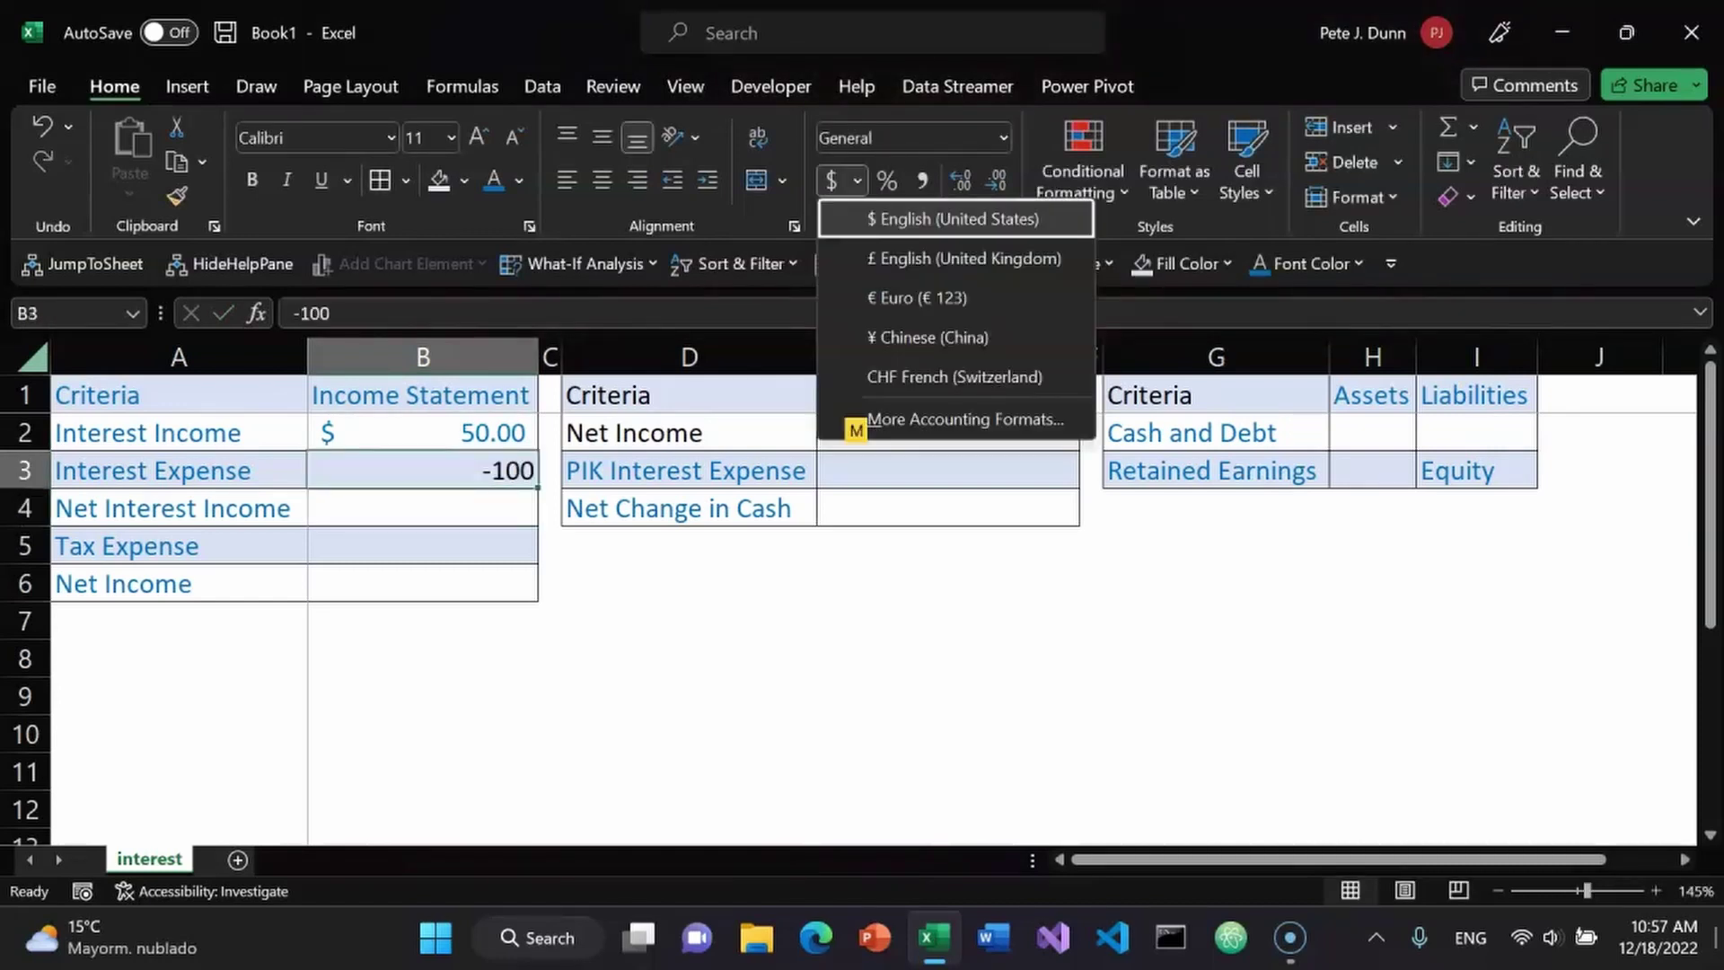
pyautogui.press('Return')
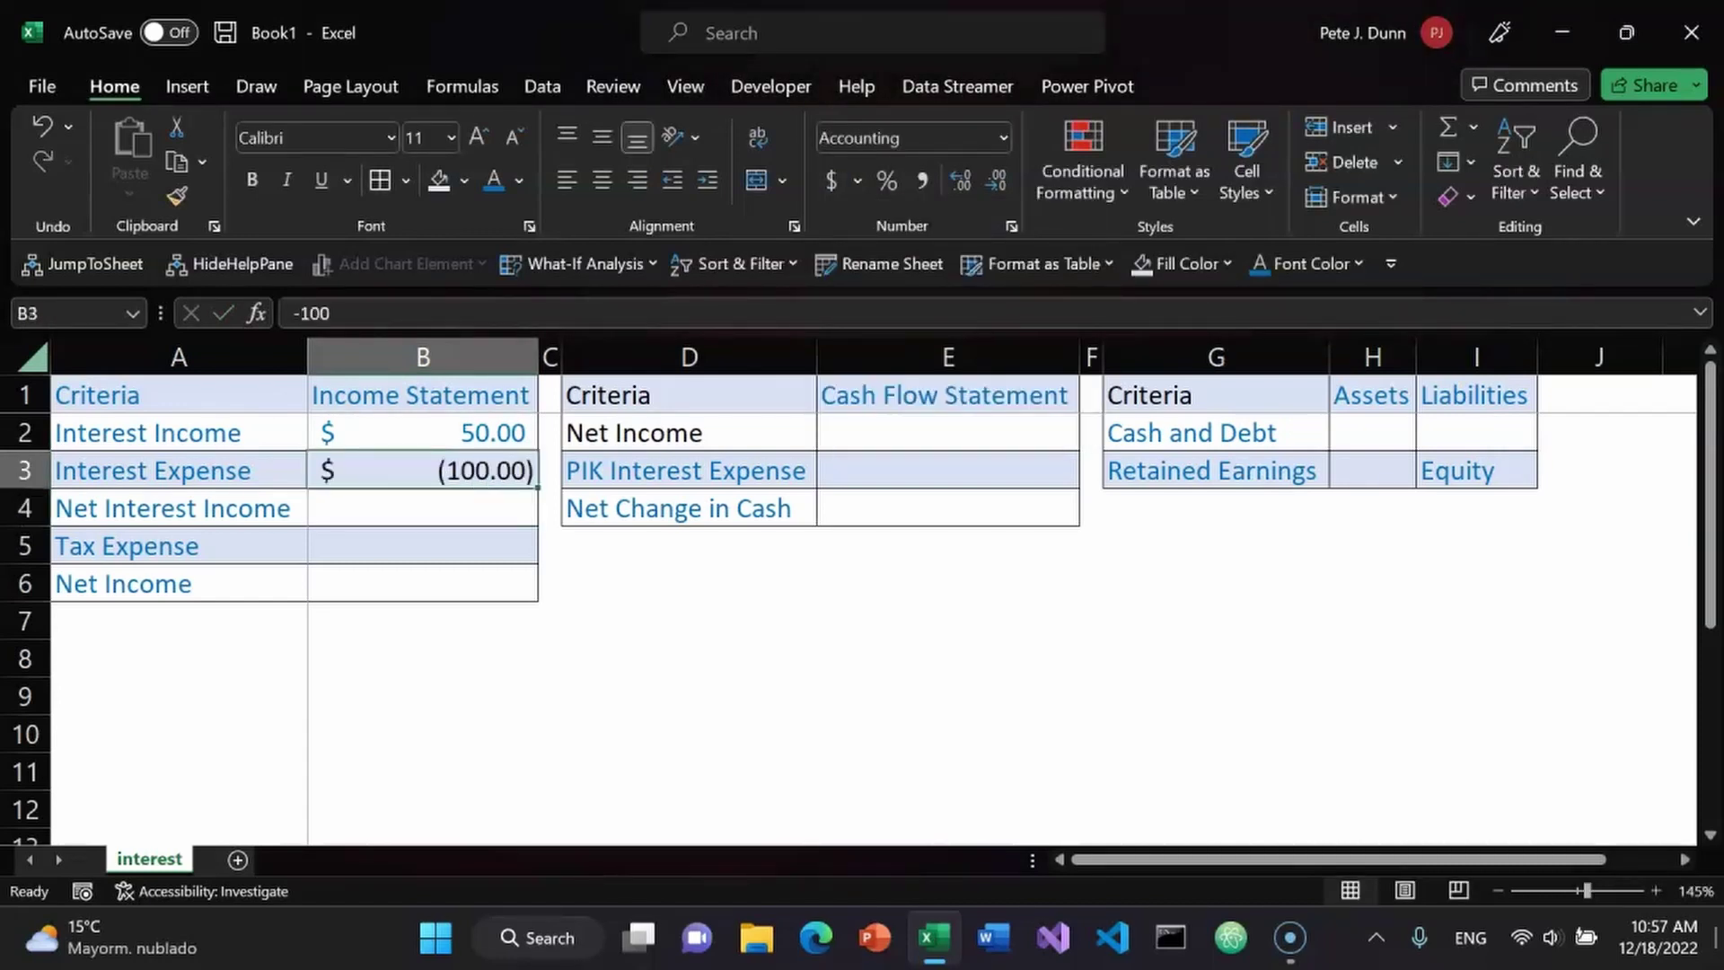
# Set the font colour of the Interest Expense amount in B3 to standard blue.
pyautogui.hotkey('alt', '9')
pyautogui.press('Up')
pyautogui.press('Up')
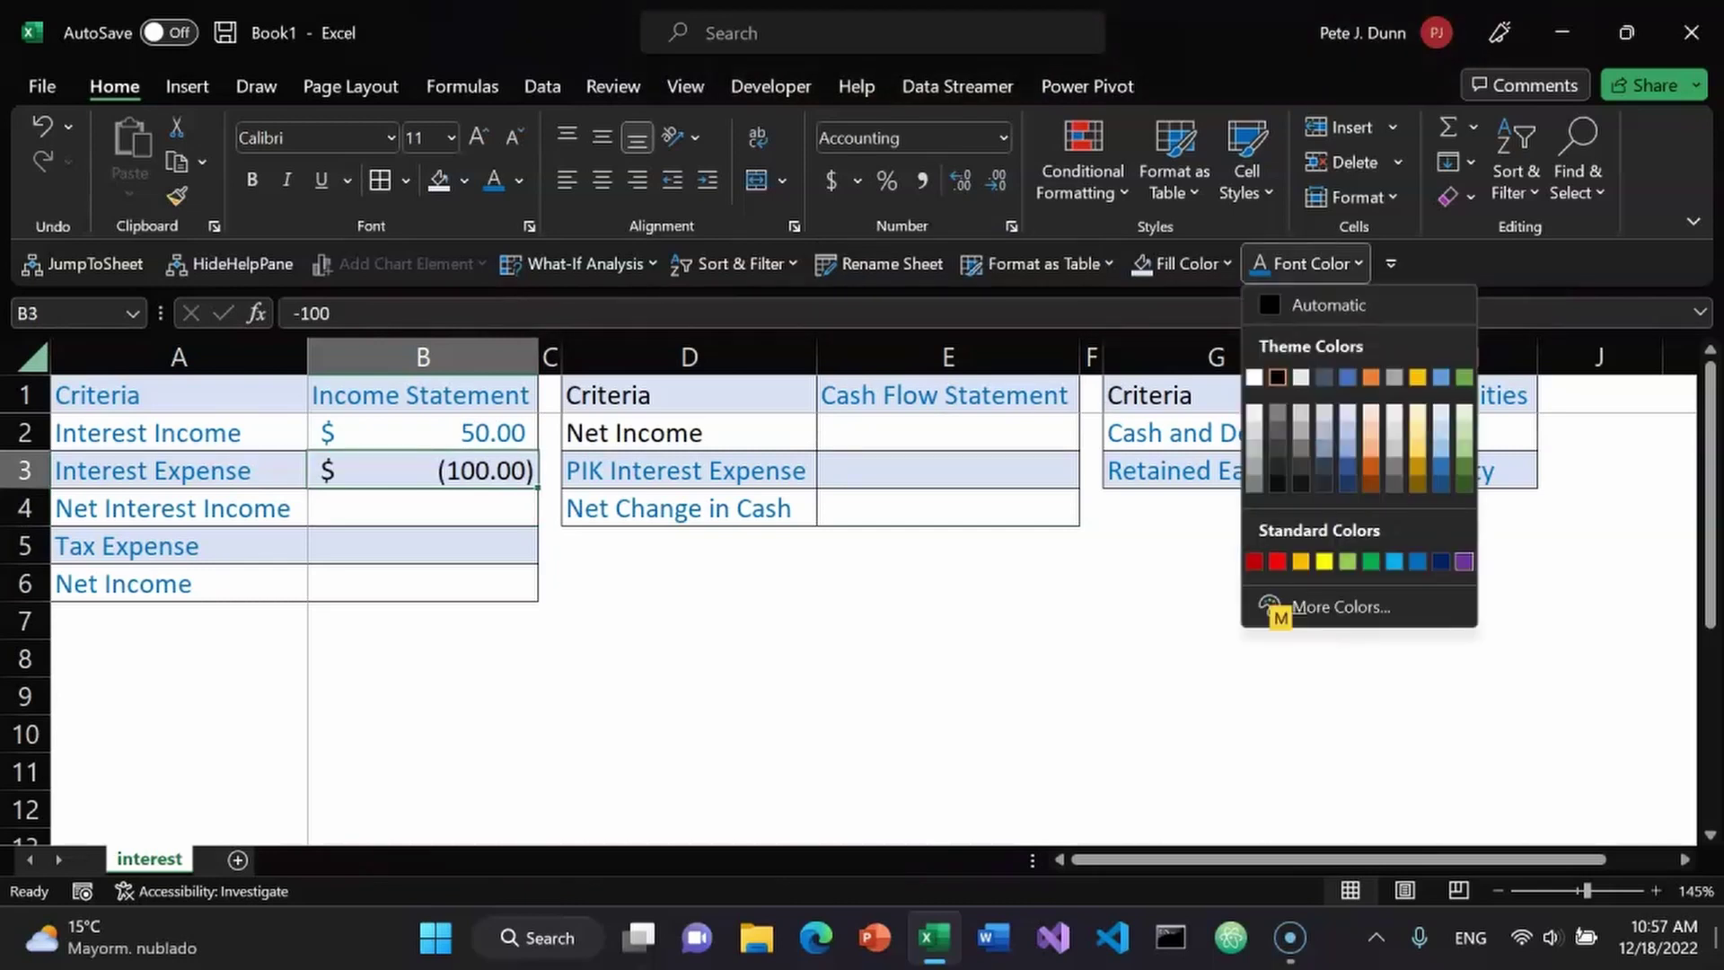
pyautogui.press('Left')
pyautogui.press('Left')
pyautogui.press('Return')
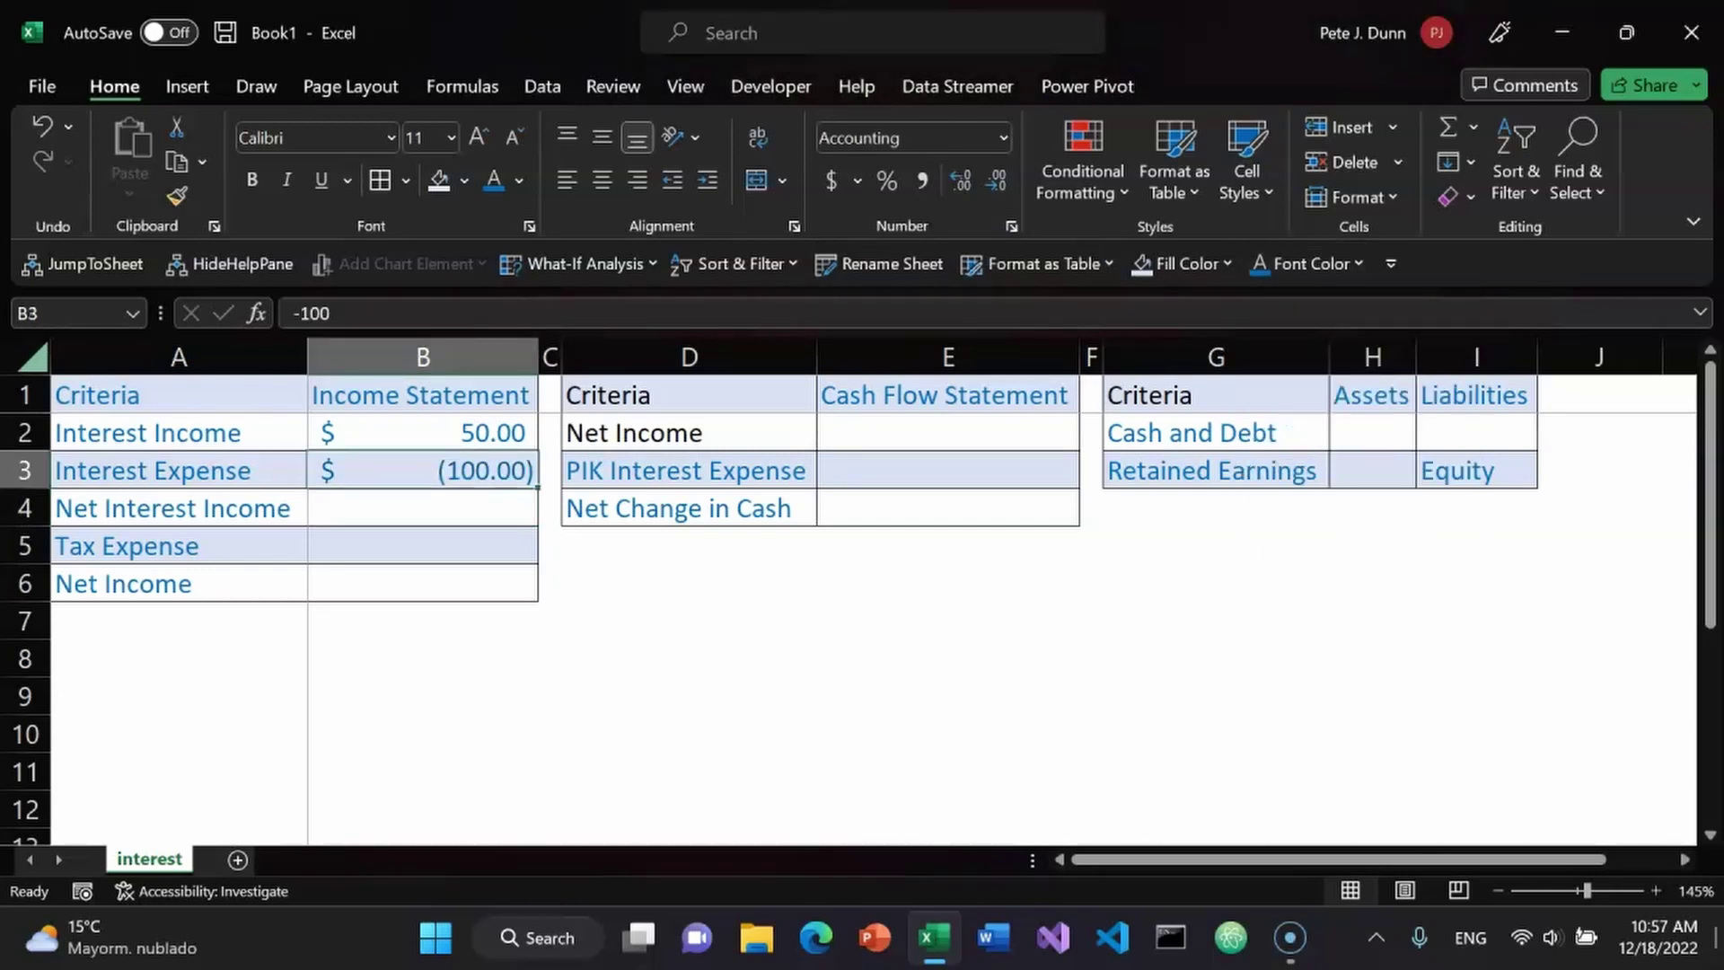
# Calculate Net Interest Income in B4 with AutoSum, using =SUM(B2:B3).
pyautogui.press('Down')
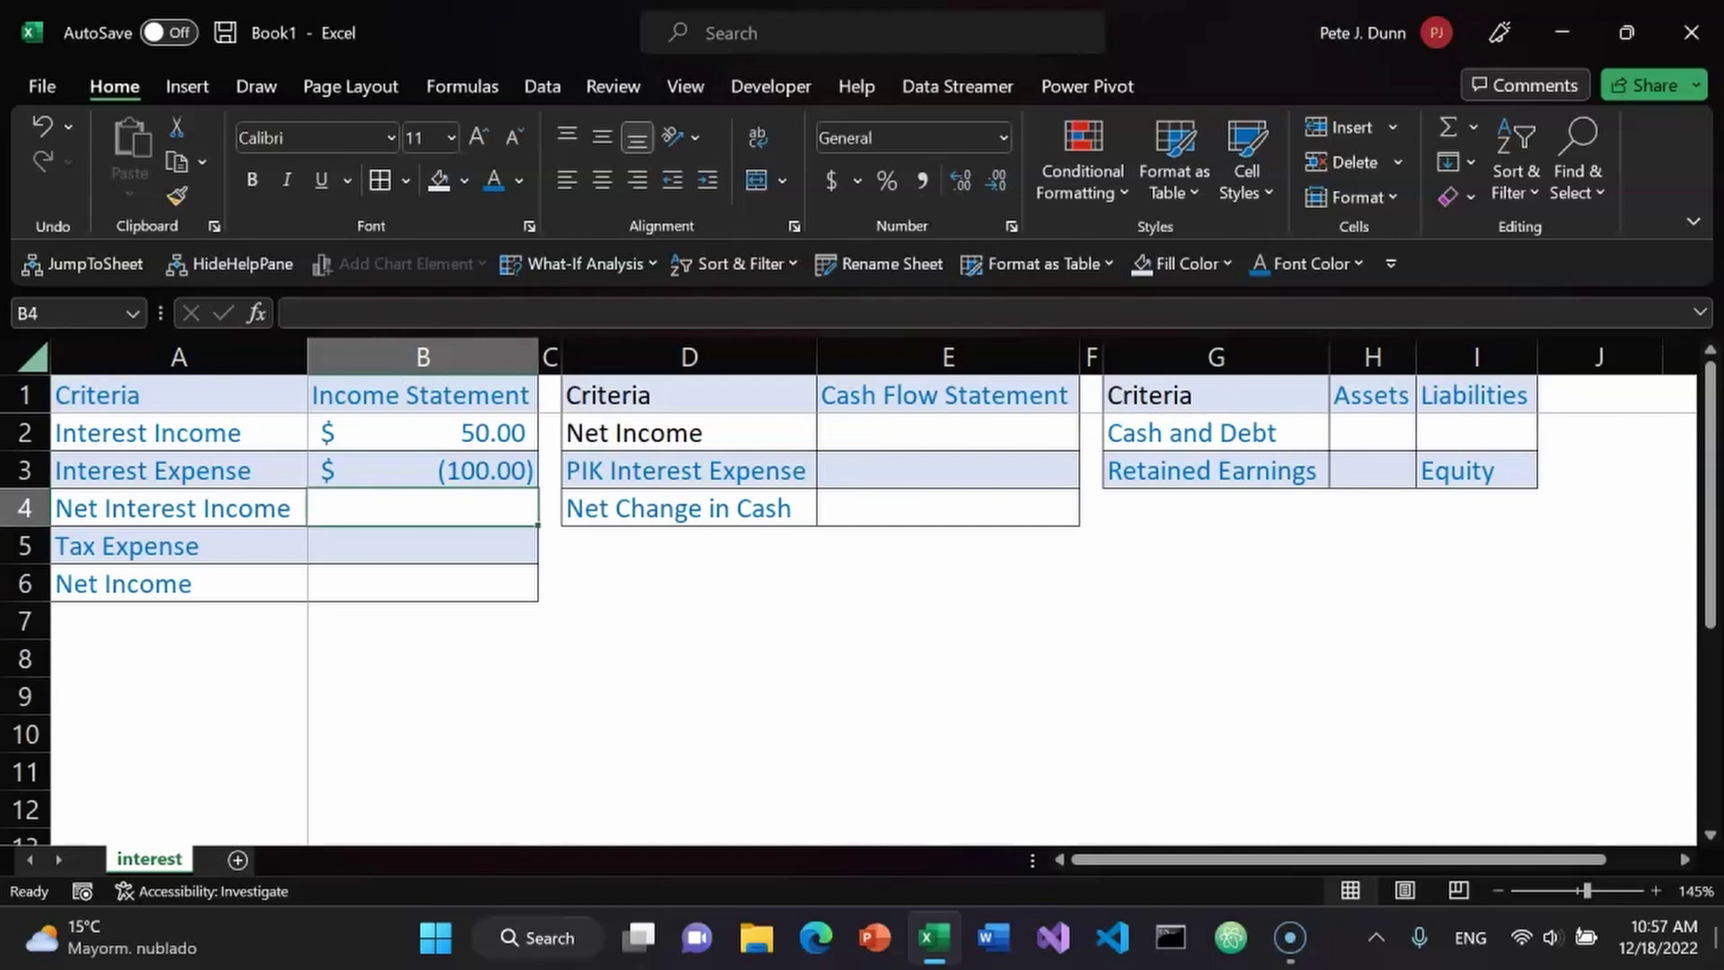
pyautogui.hotkey('alt', '=')
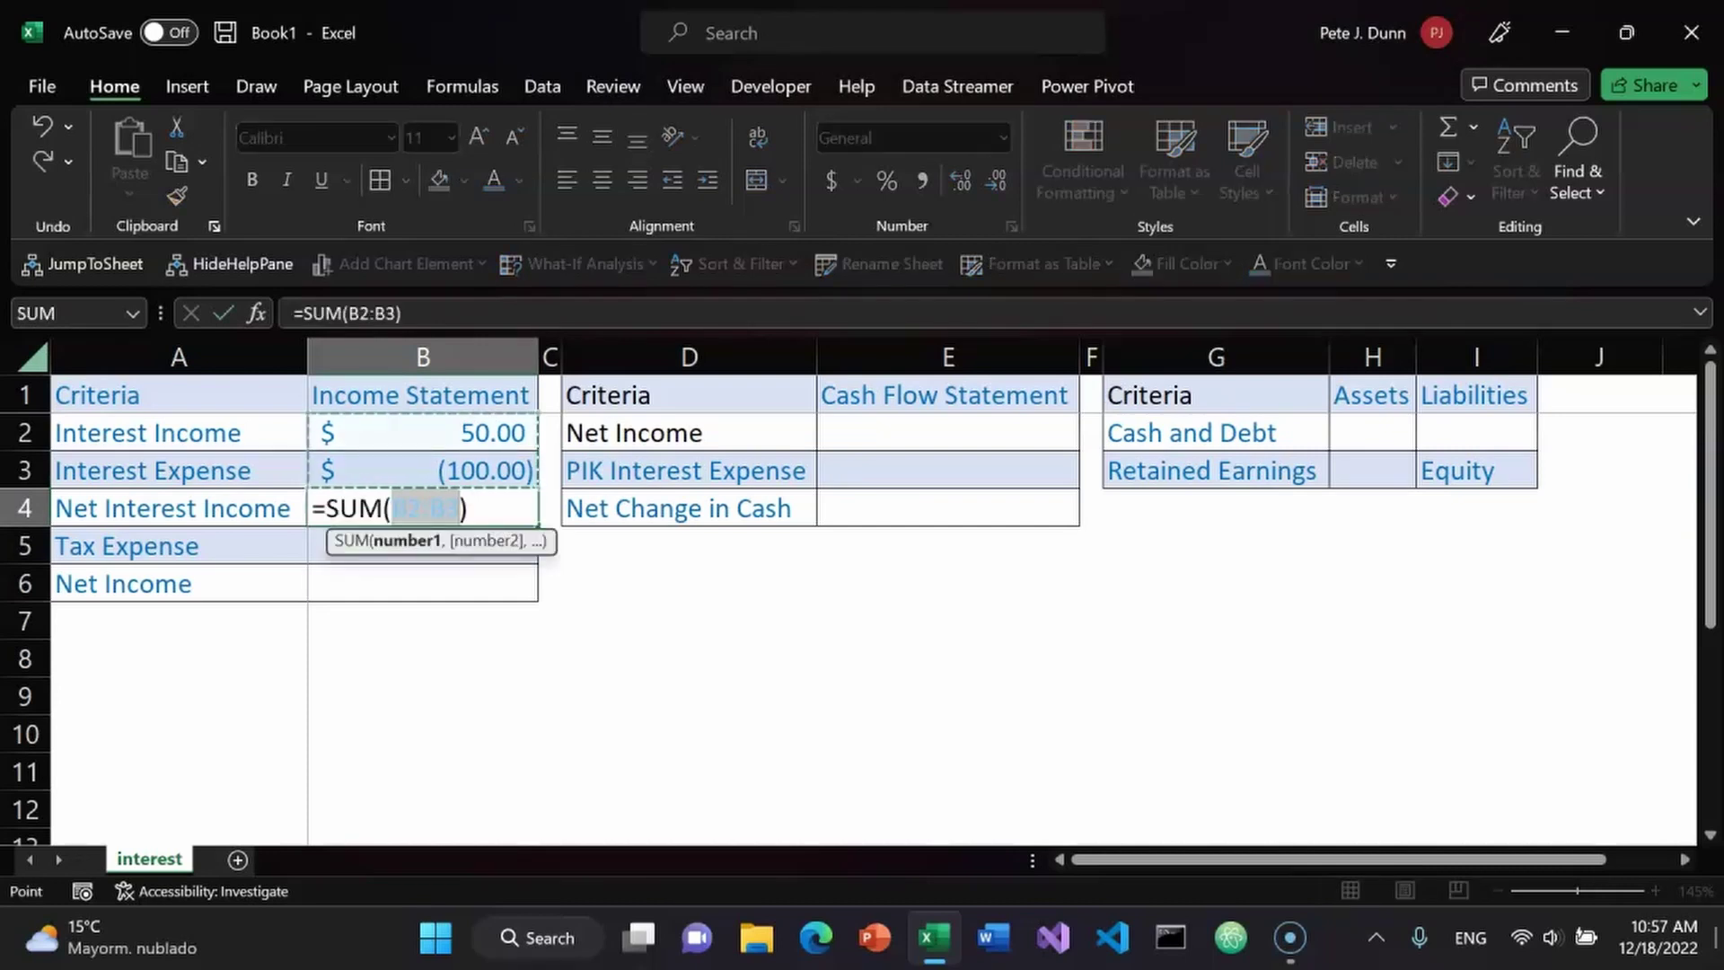
pyautogui.press('Return')
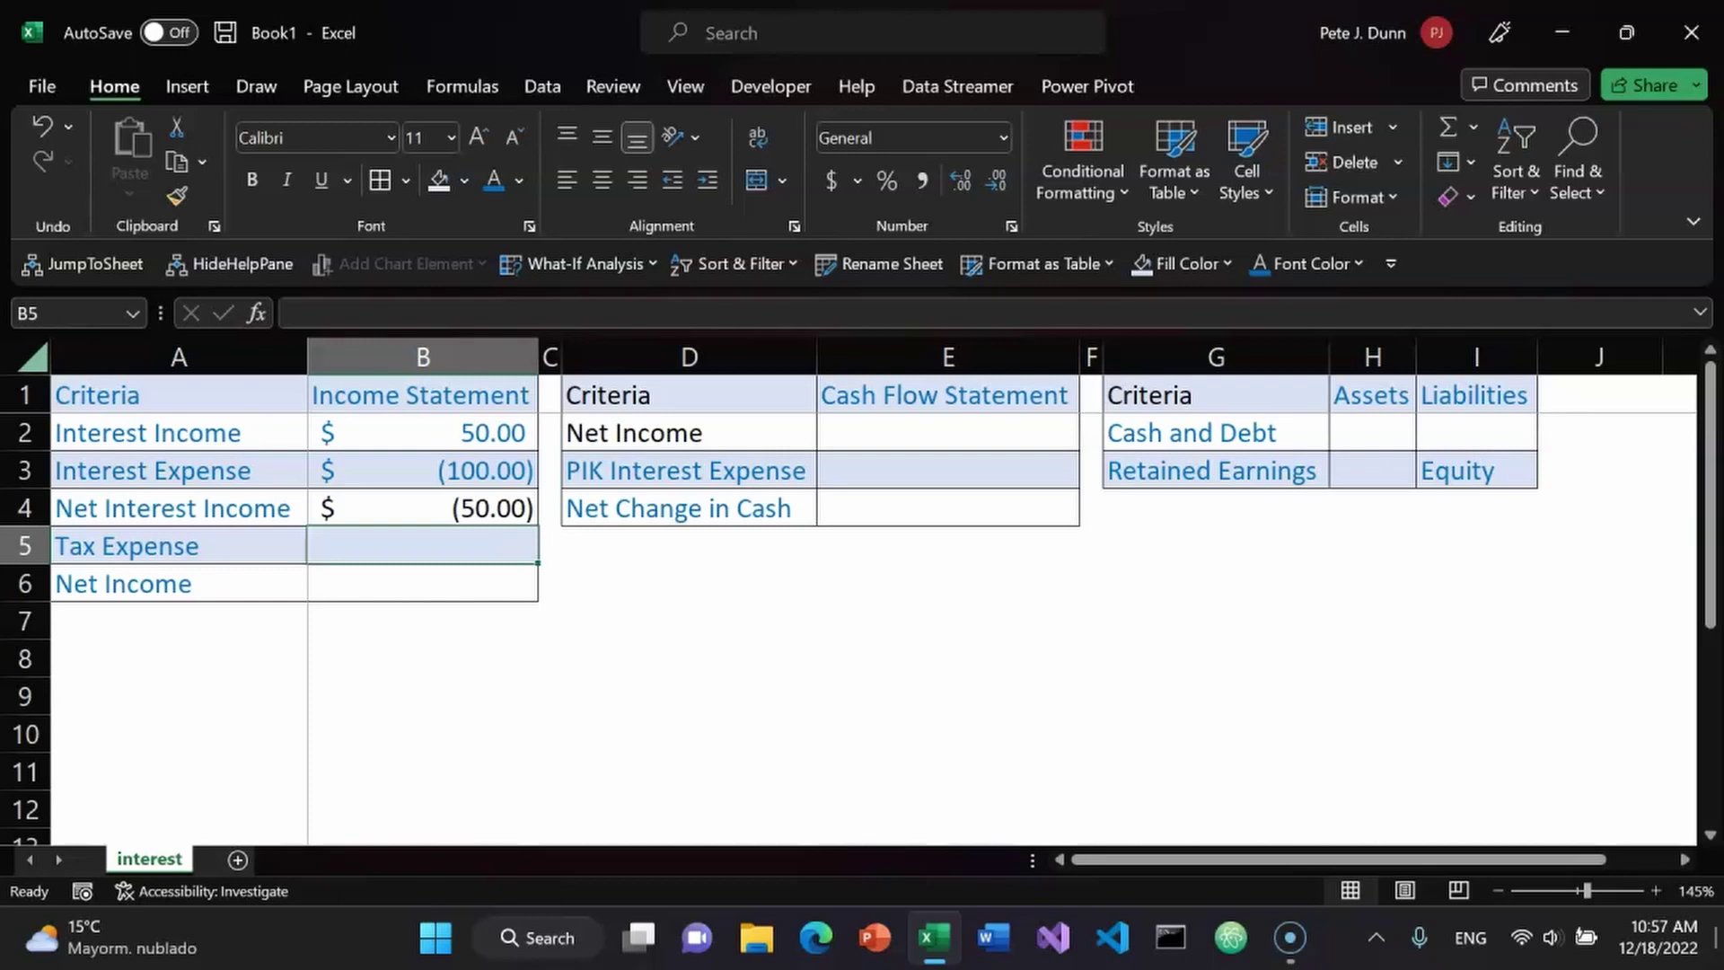
# Enter 15 as the Tax Expense in B5 and apply the US dollar accounting format.
pyautogui.write('15')
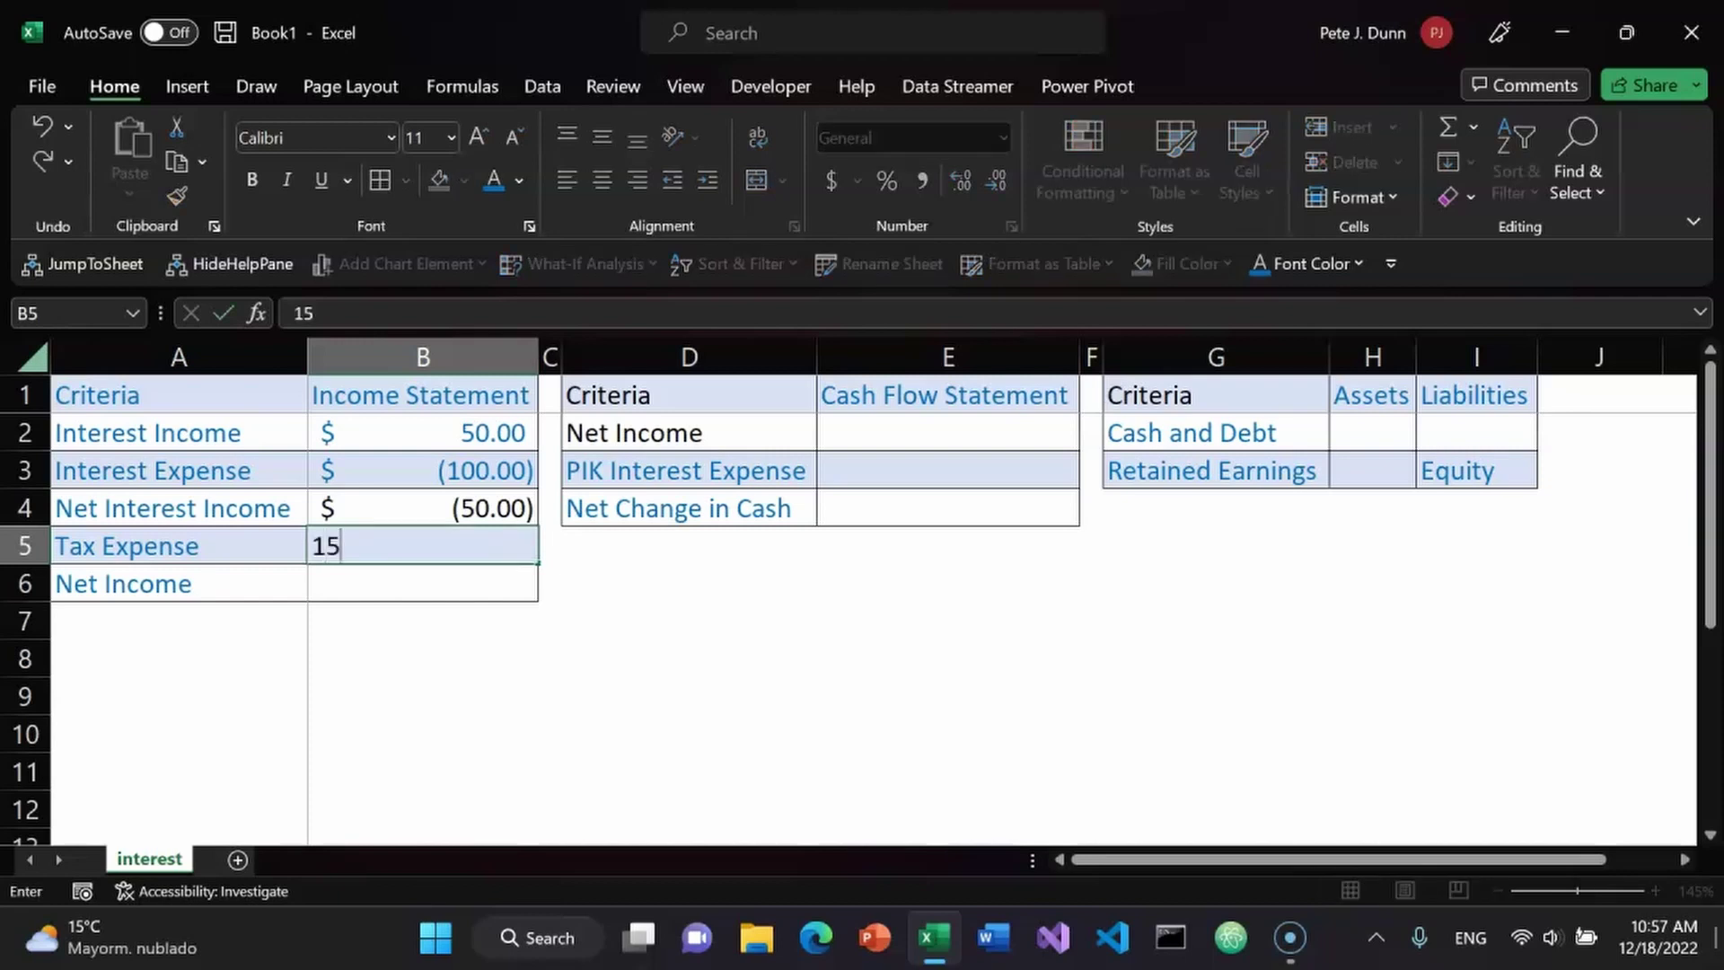
pyautogui.hotkey('ctrl', 'Return')
pyautogui.press('alt')
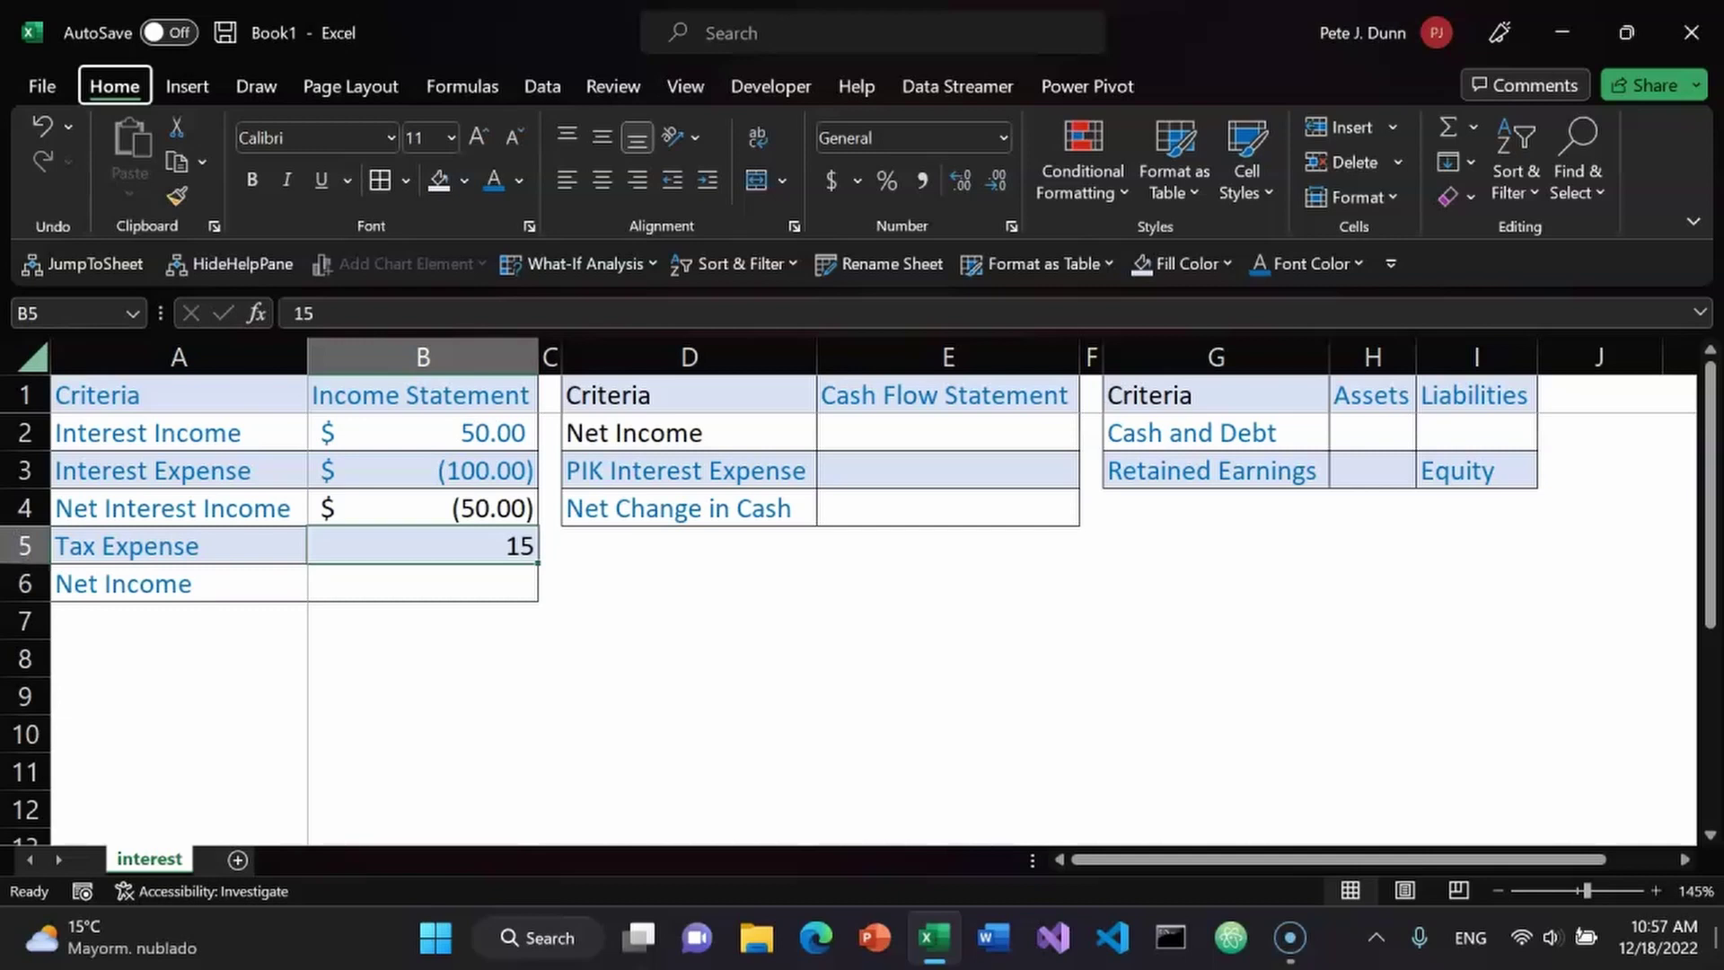
pyautogui.press('h')
pyautogui.press('a')
pyautogui.press('n')
pyautogui.press('Return')
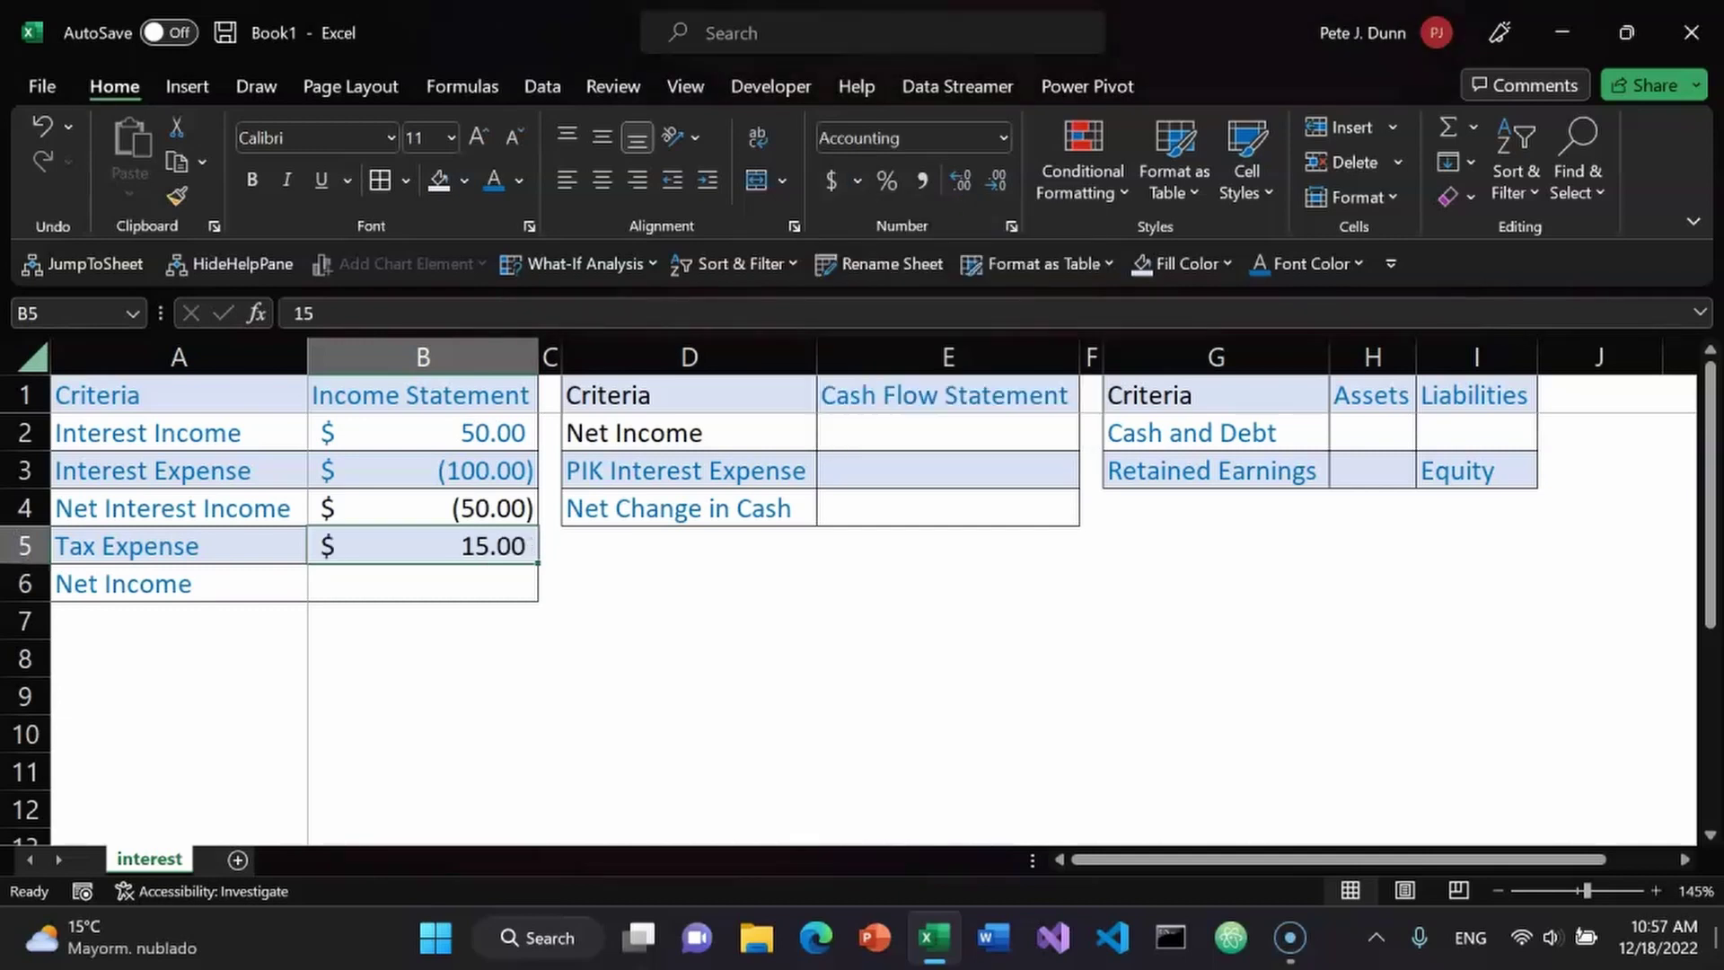
# Set the font colour of the Tax Expense amount in B5 to standard blue.
pyautogui.hotkey('alt', '9')
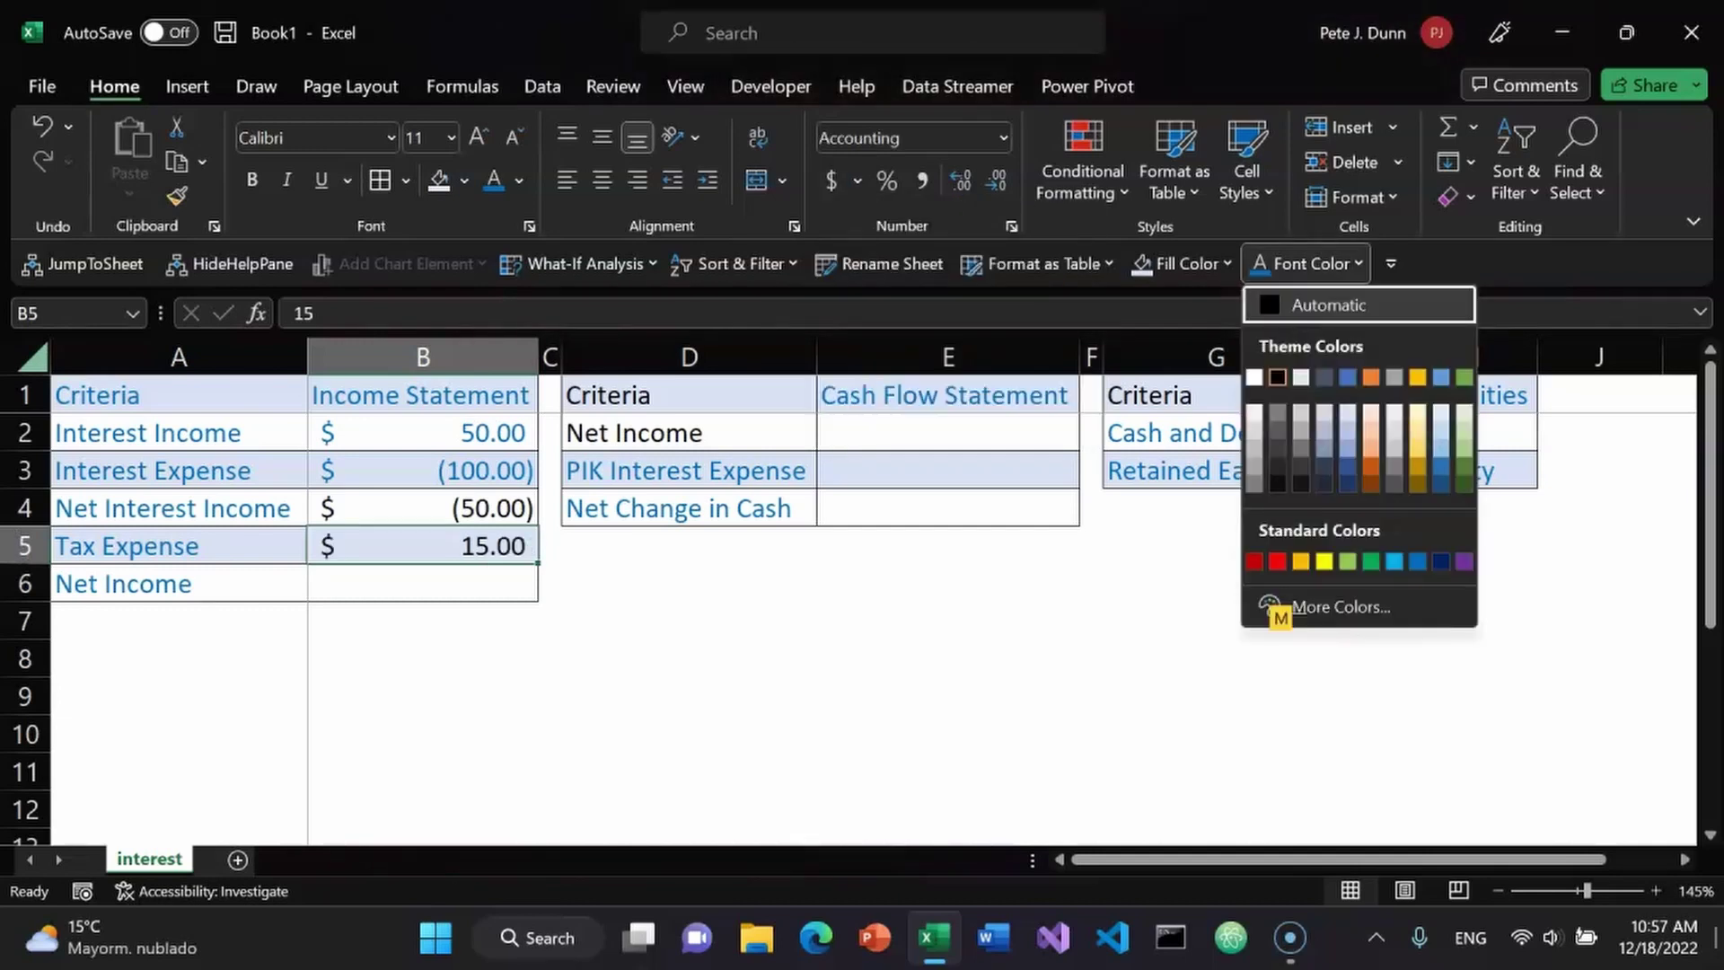
pyautogui.press('Up')
pyautogui.press('Up')
pyautogui.press('Left')
pyautogui.press('Left')
pyautogui.press('Return')
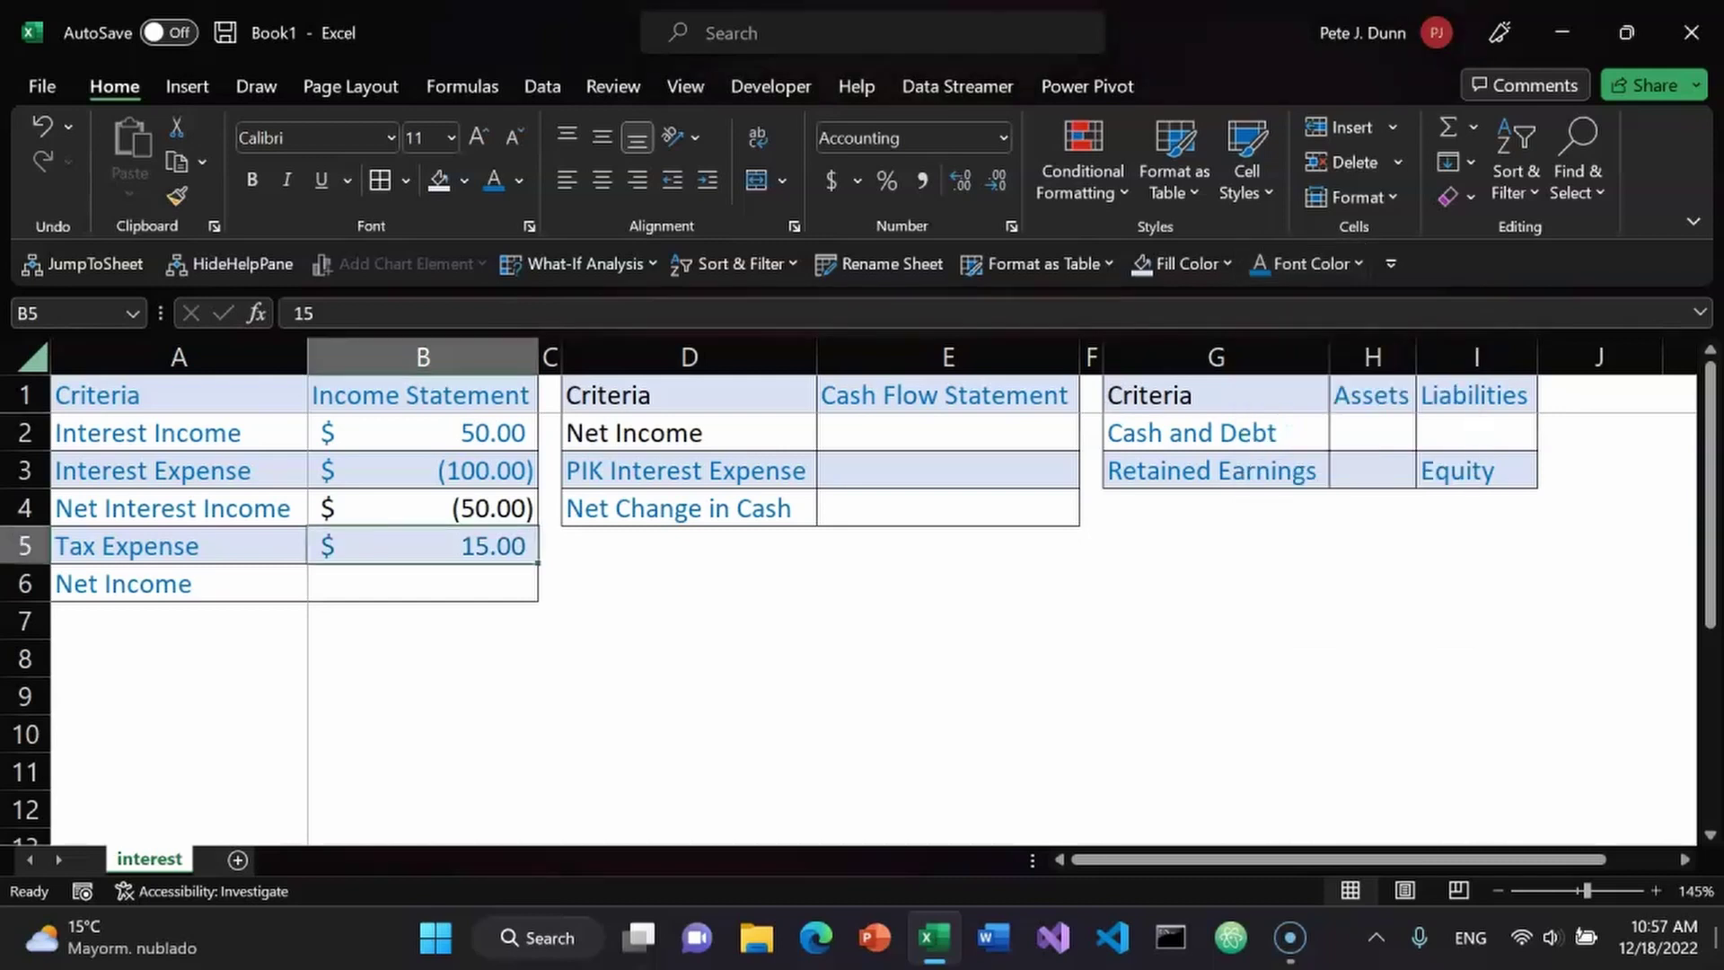
# Calculate the income statement's Net Income in B6 with =SUM(B4:B5).
pyautogui.press('Down')
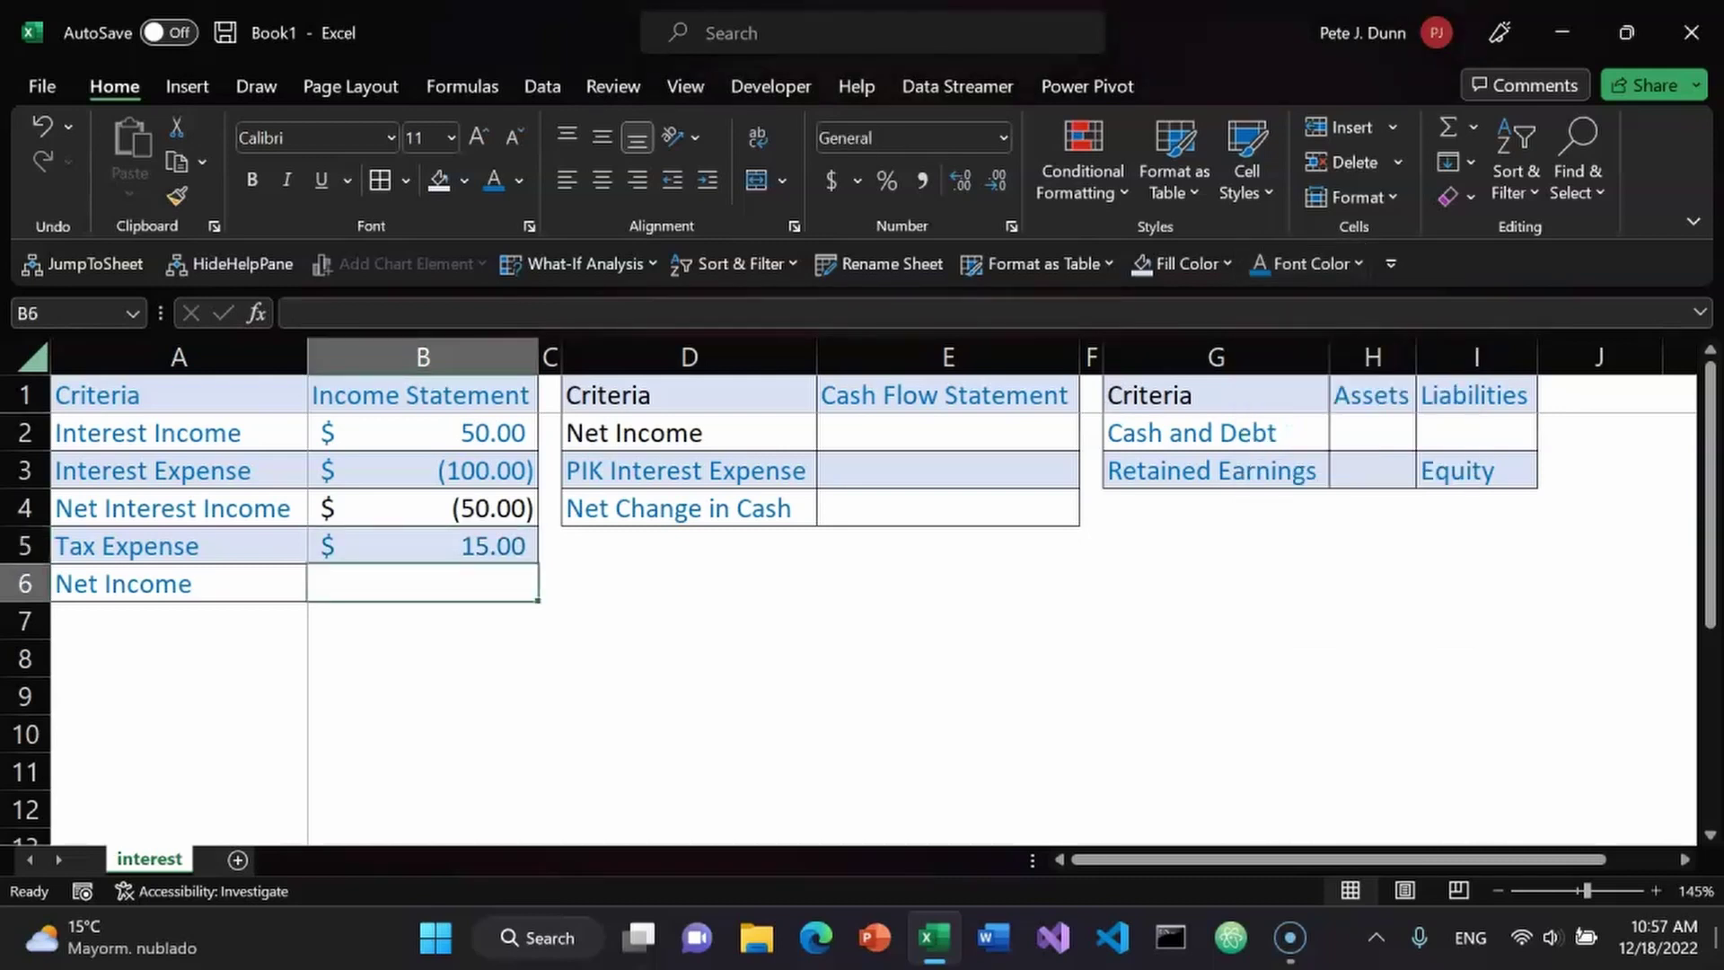
pyautogui.write('=sum(')
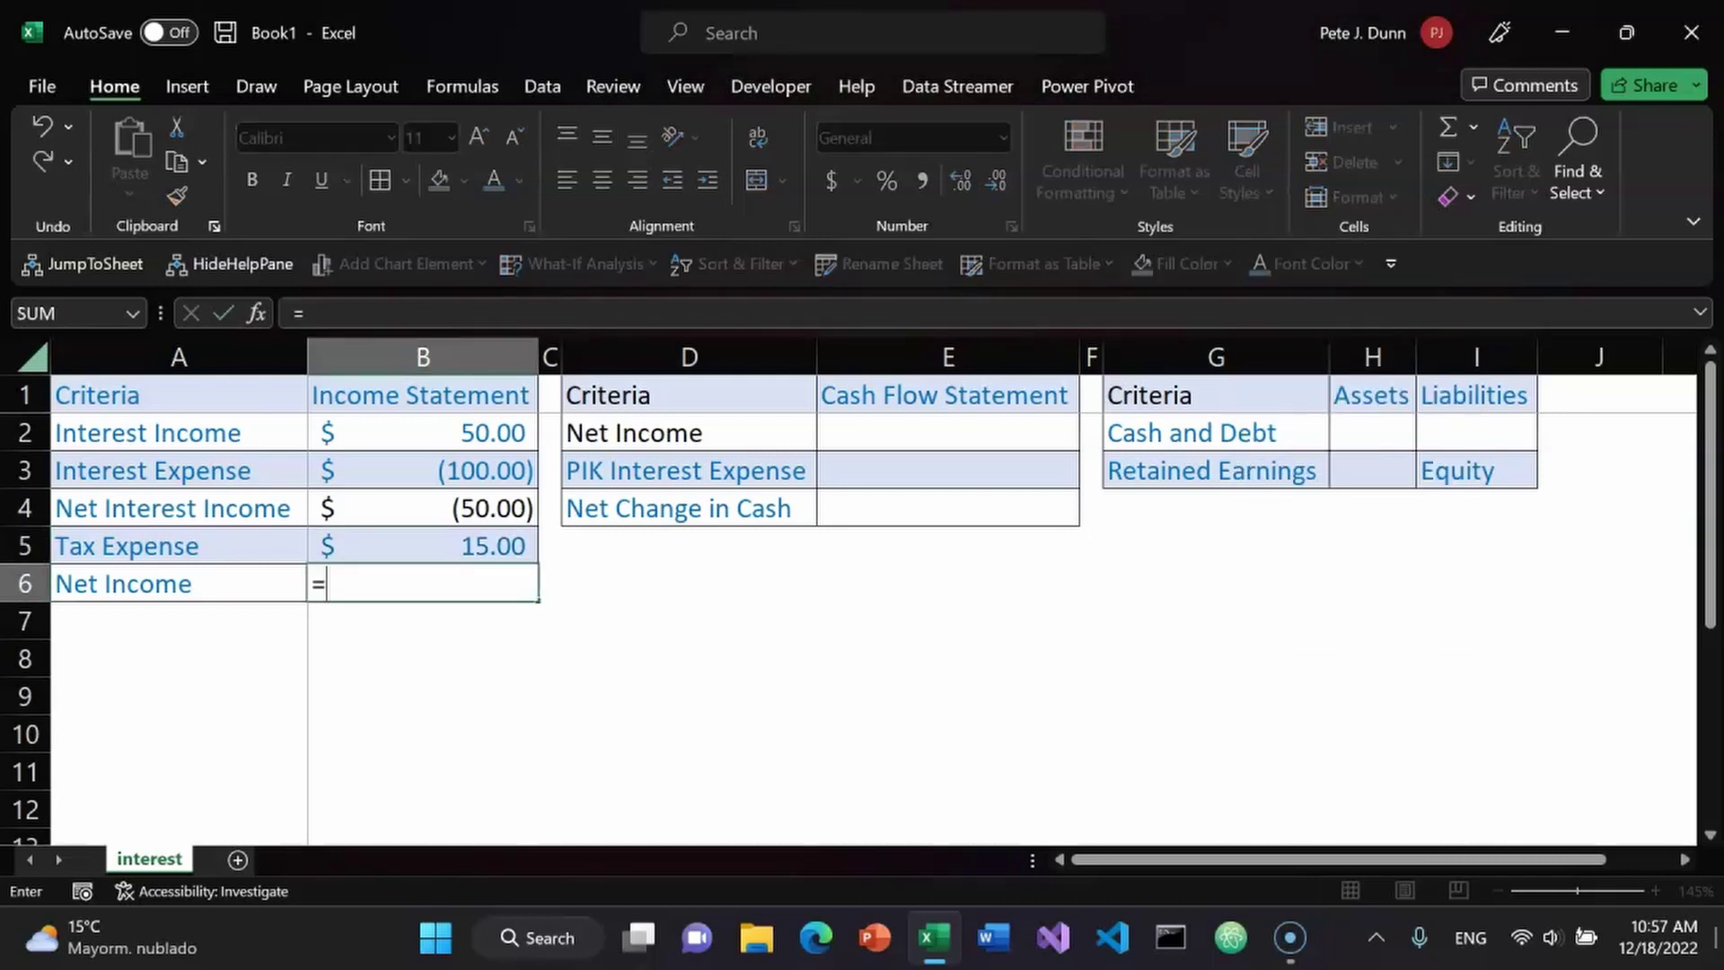
pyautogui.press('Up')
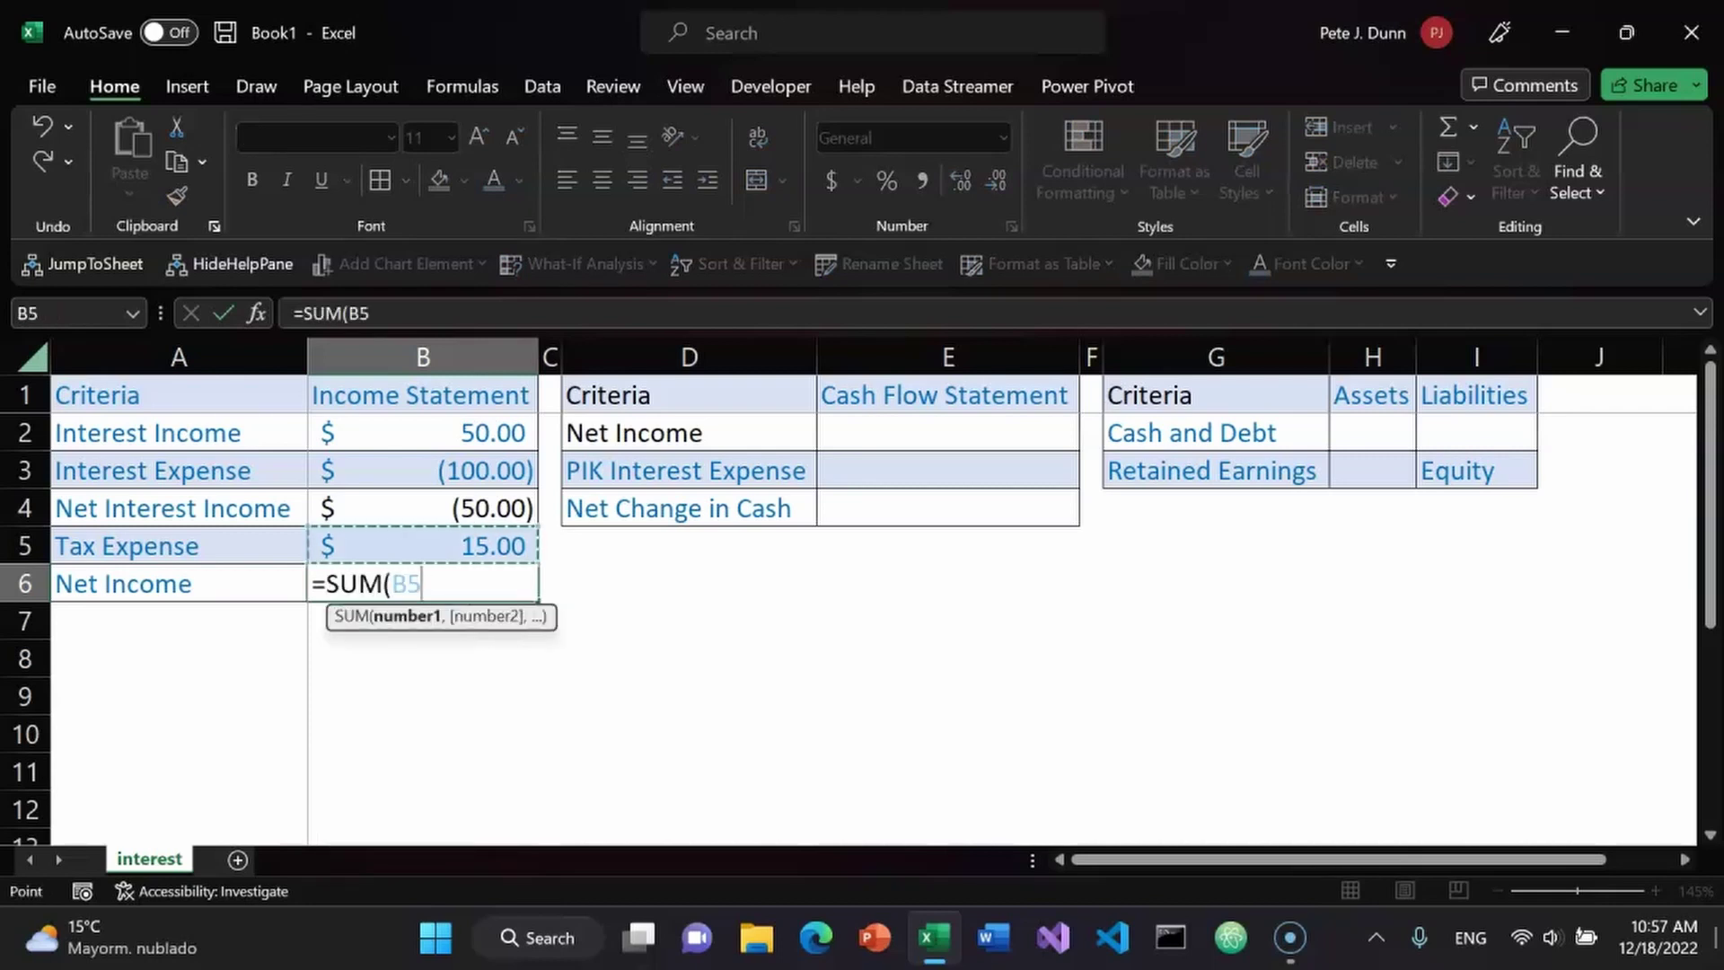
pyautogui.hotkey('shift', 'Up')
pyautogui.press('Return')
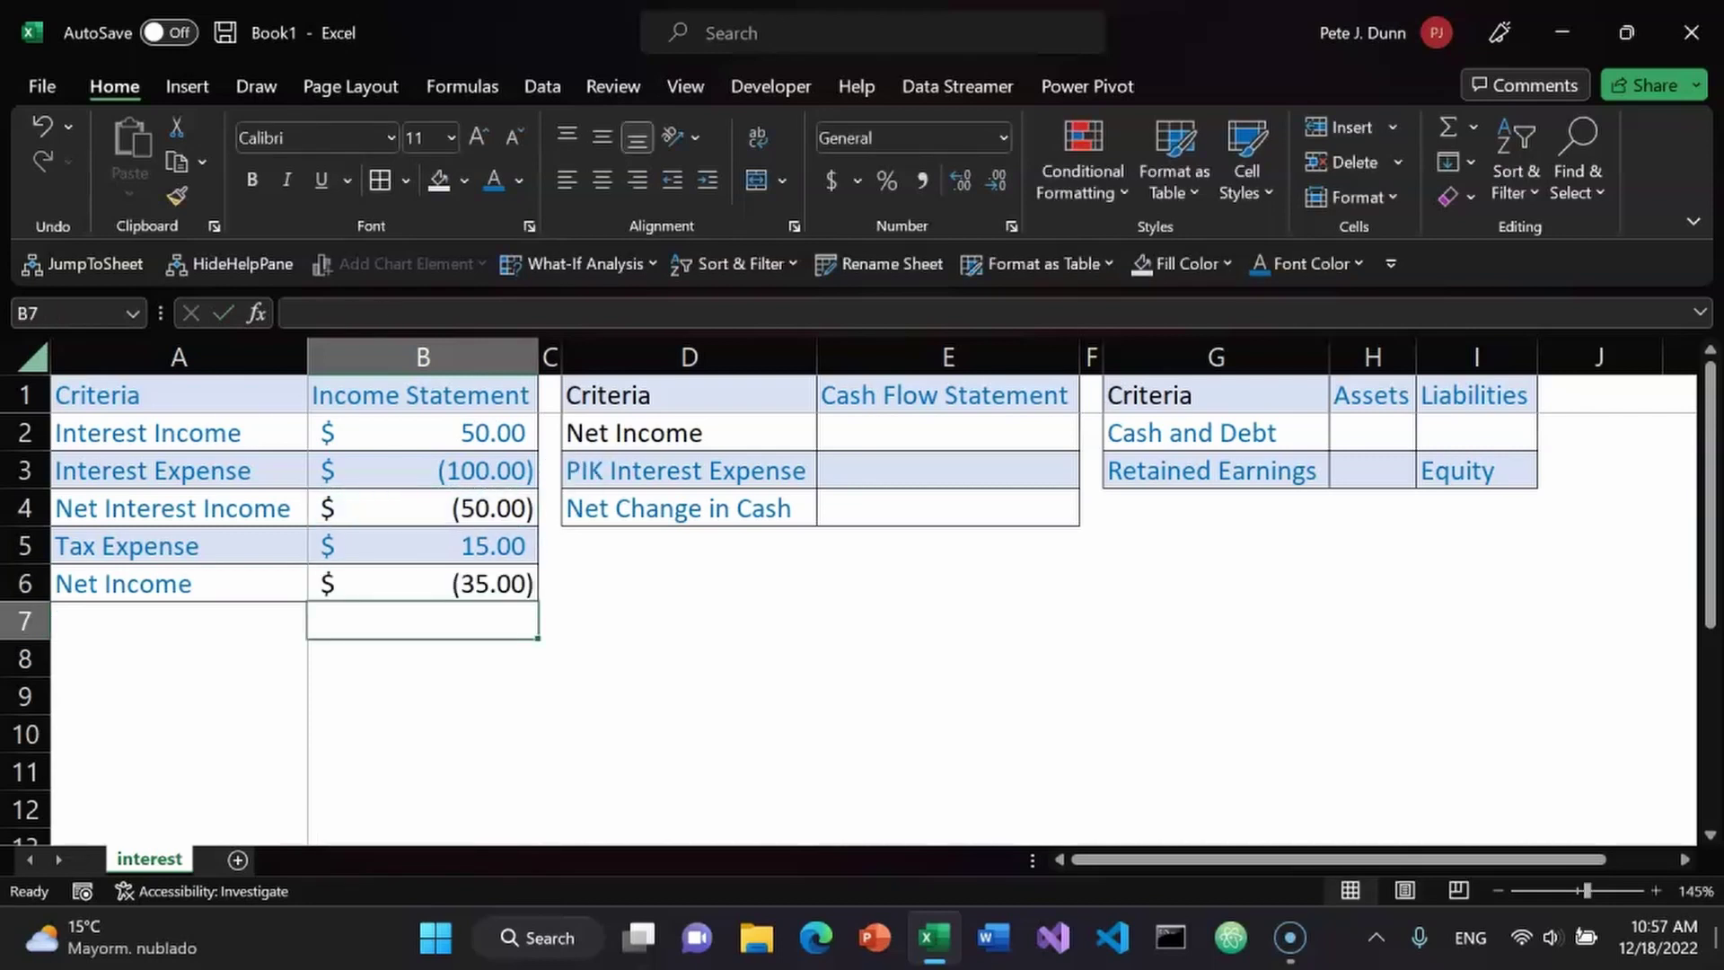
pyautogui.press('Up')
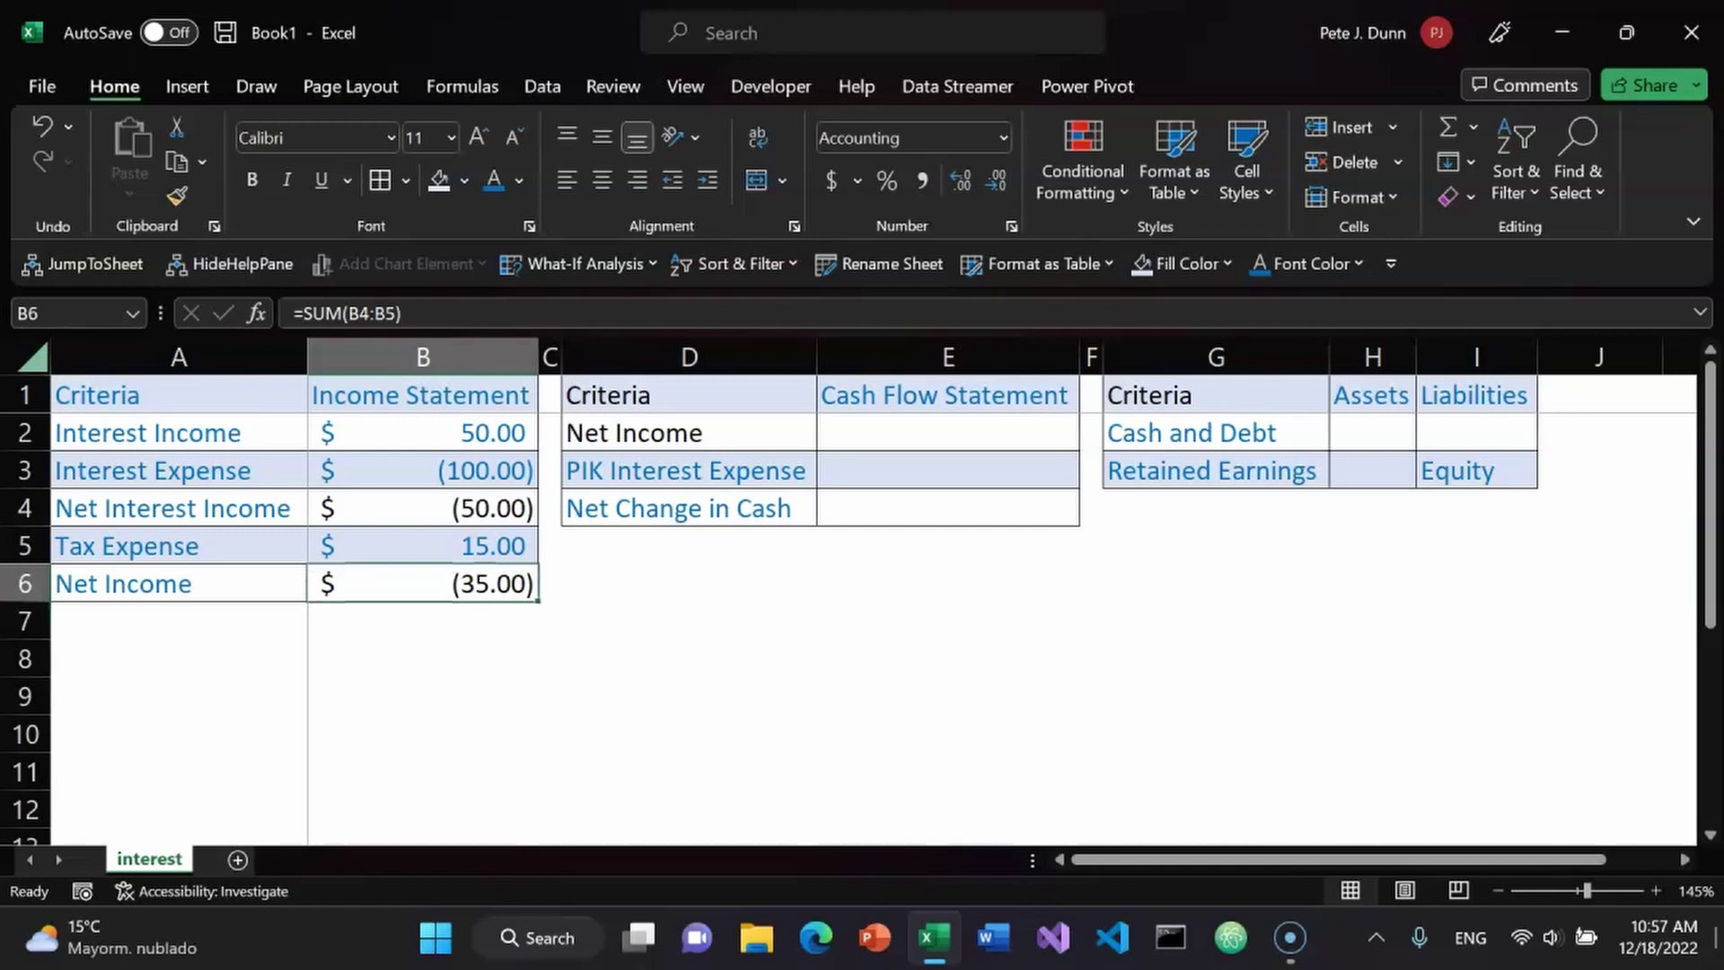
# Start an XLOOKUP formula in E2 for the cash flow statement's Net Income, with D2 as the lookup value.
pyautogui.press('Right')
pyautogui.press('Right')
pyautogui.press('Right')
pyautogui.press('Right')
pyautogui.press('Up')
pyautogui.press('Up')
pyautogui.press('Up')
pyautogui.press('Up')
pyautogui.press('Up')
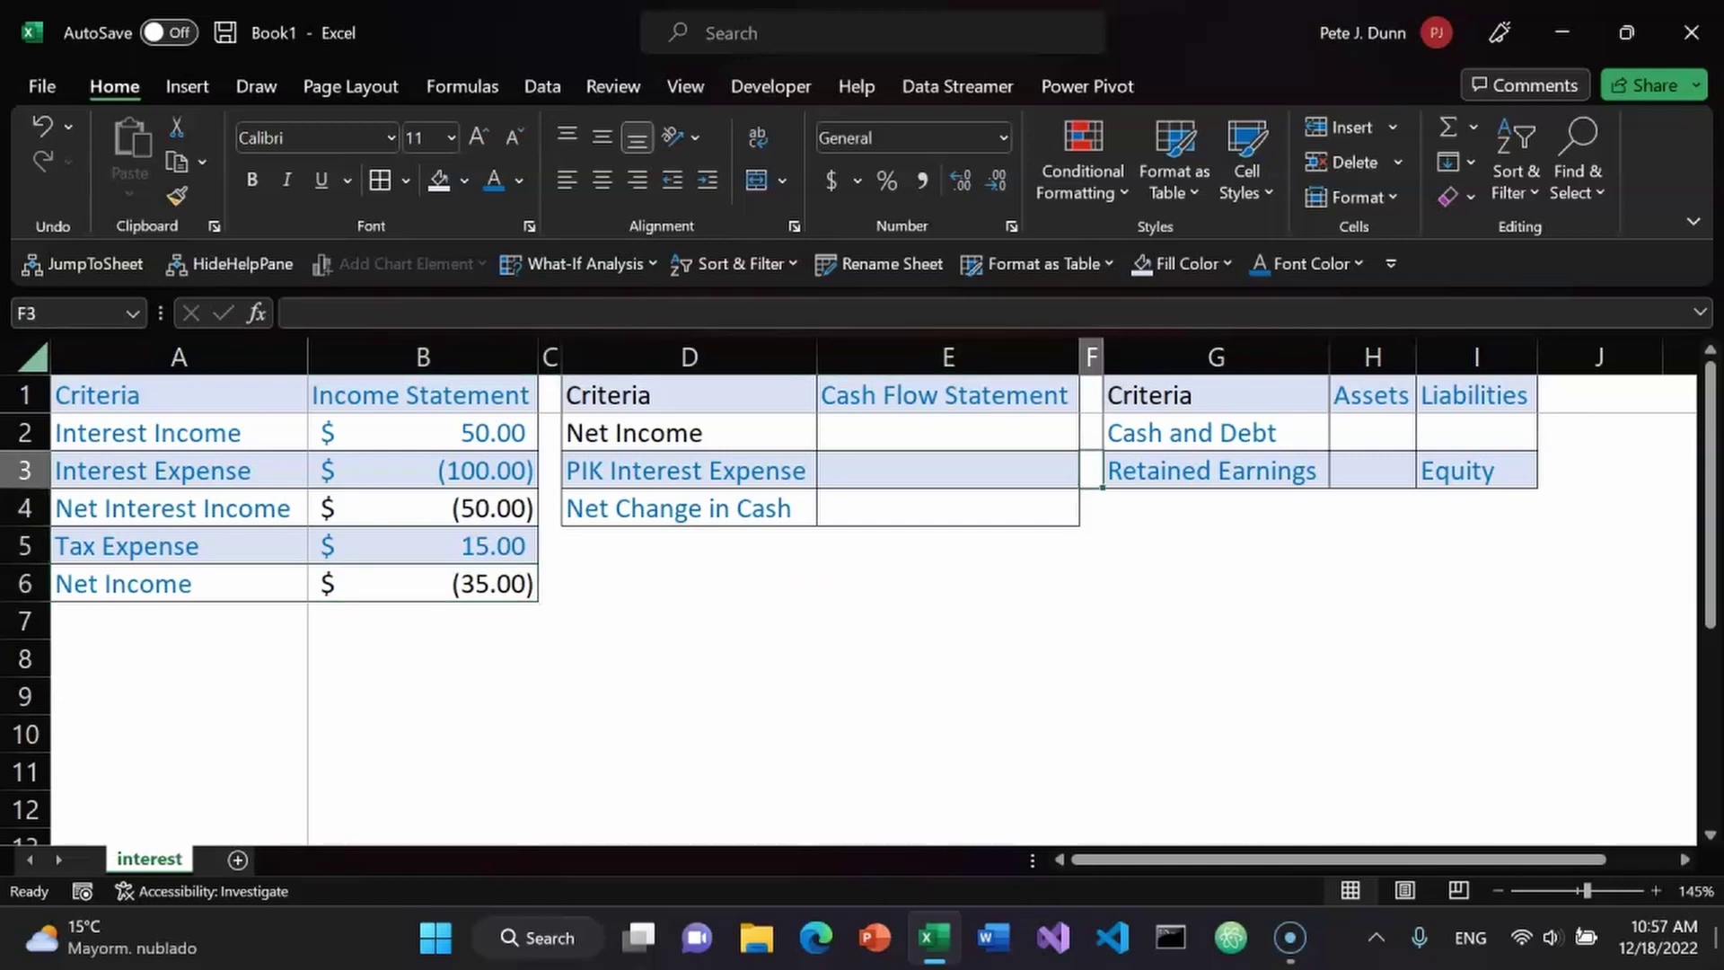
pyautogui.press('Left')
pyautogui.press('Down')
pyautogui.write('=')
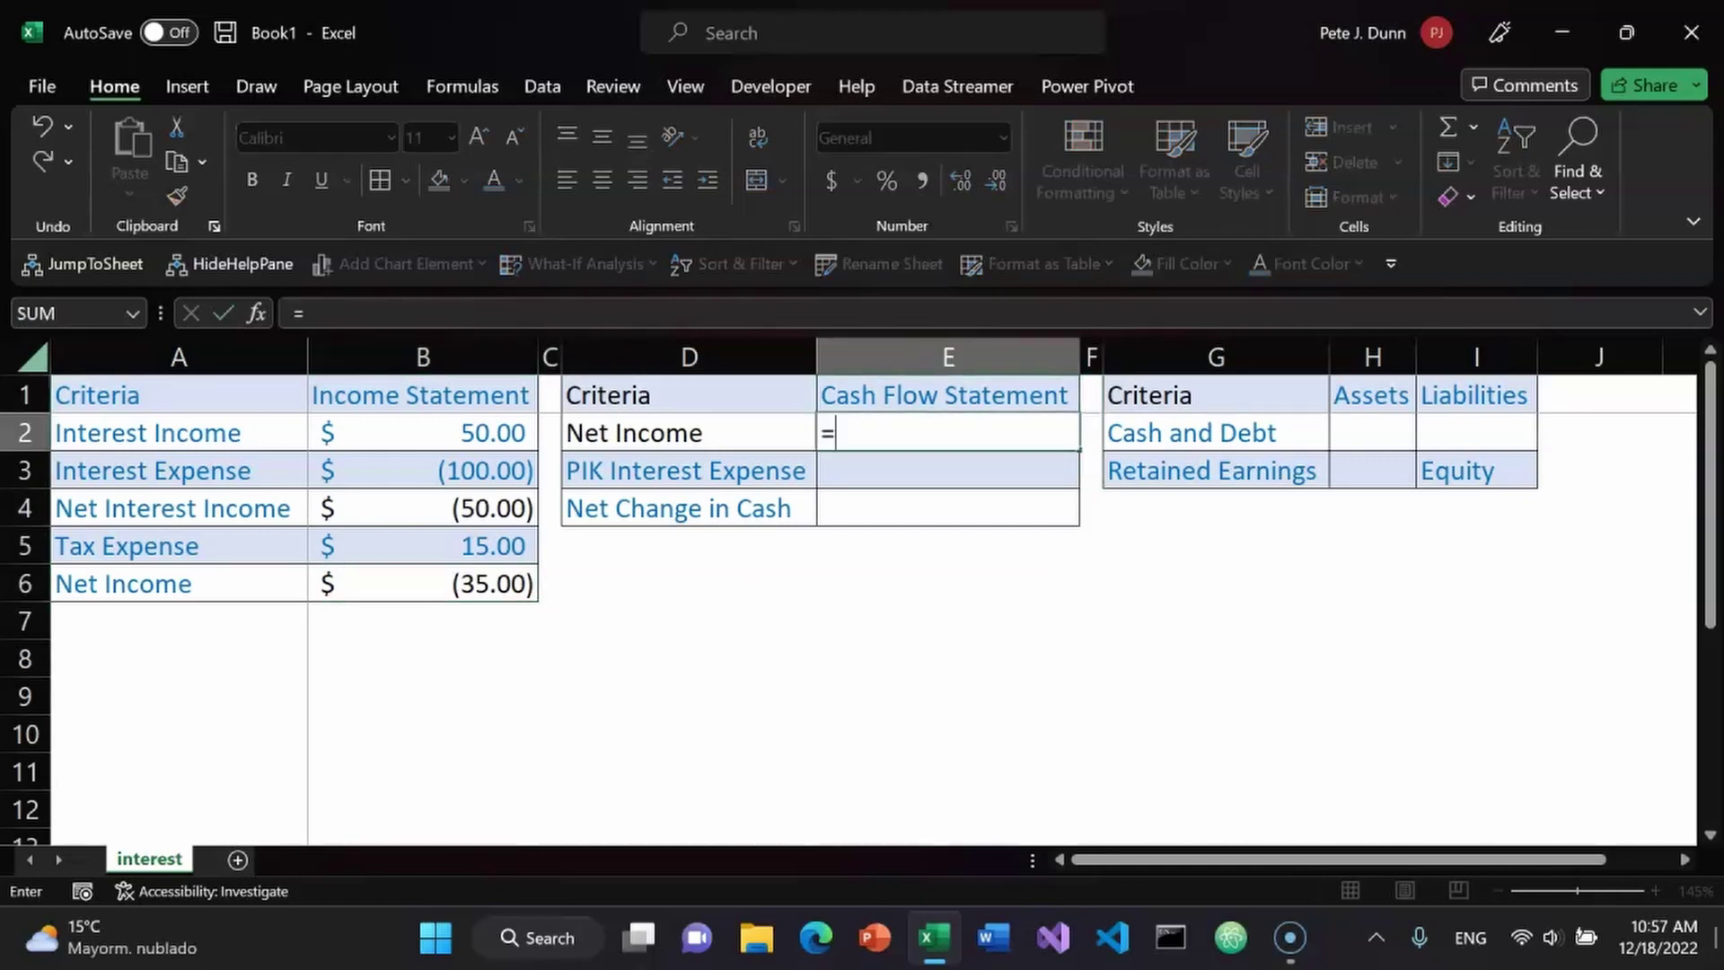
pyautogui.write('xl')
pyautogui.press('Tab')
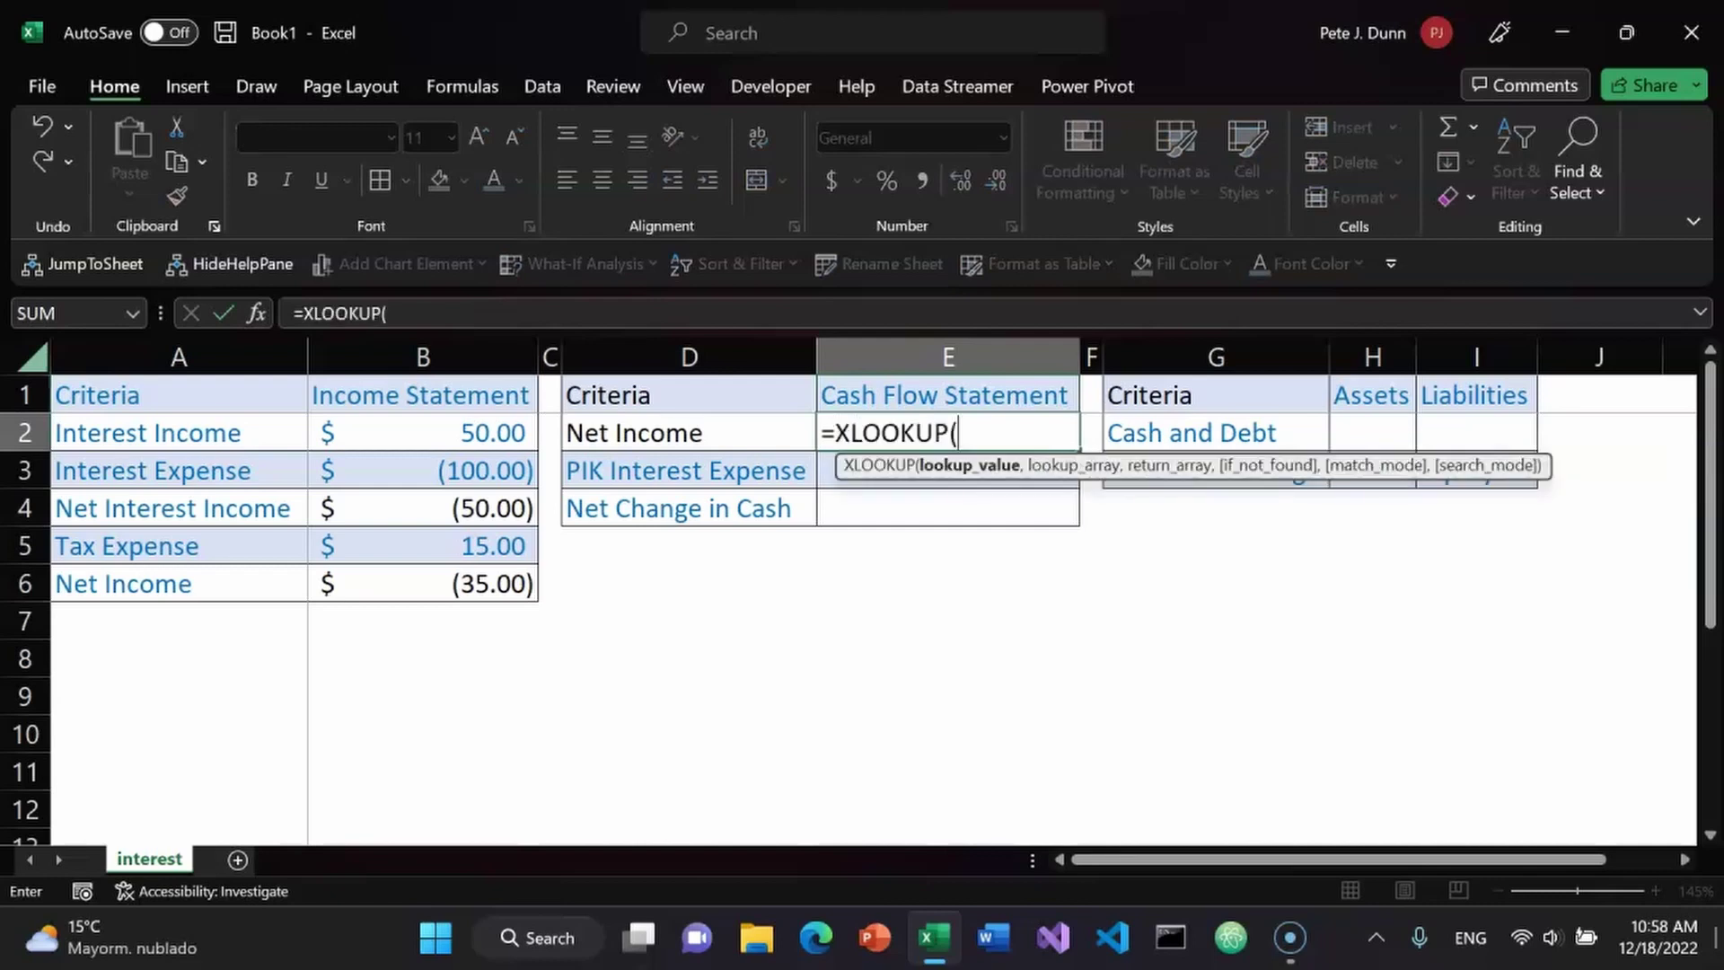
pyautogui.press('Left')
pyautogui.write(',')
# Try to add the income statement's criteria and amounts to the E2 XLOOKUP as absolute ranges.
pyautogui.press('Left')
pyautogui.press('Left')
pyautogui.press('Left')
pyautogui.press('Left')
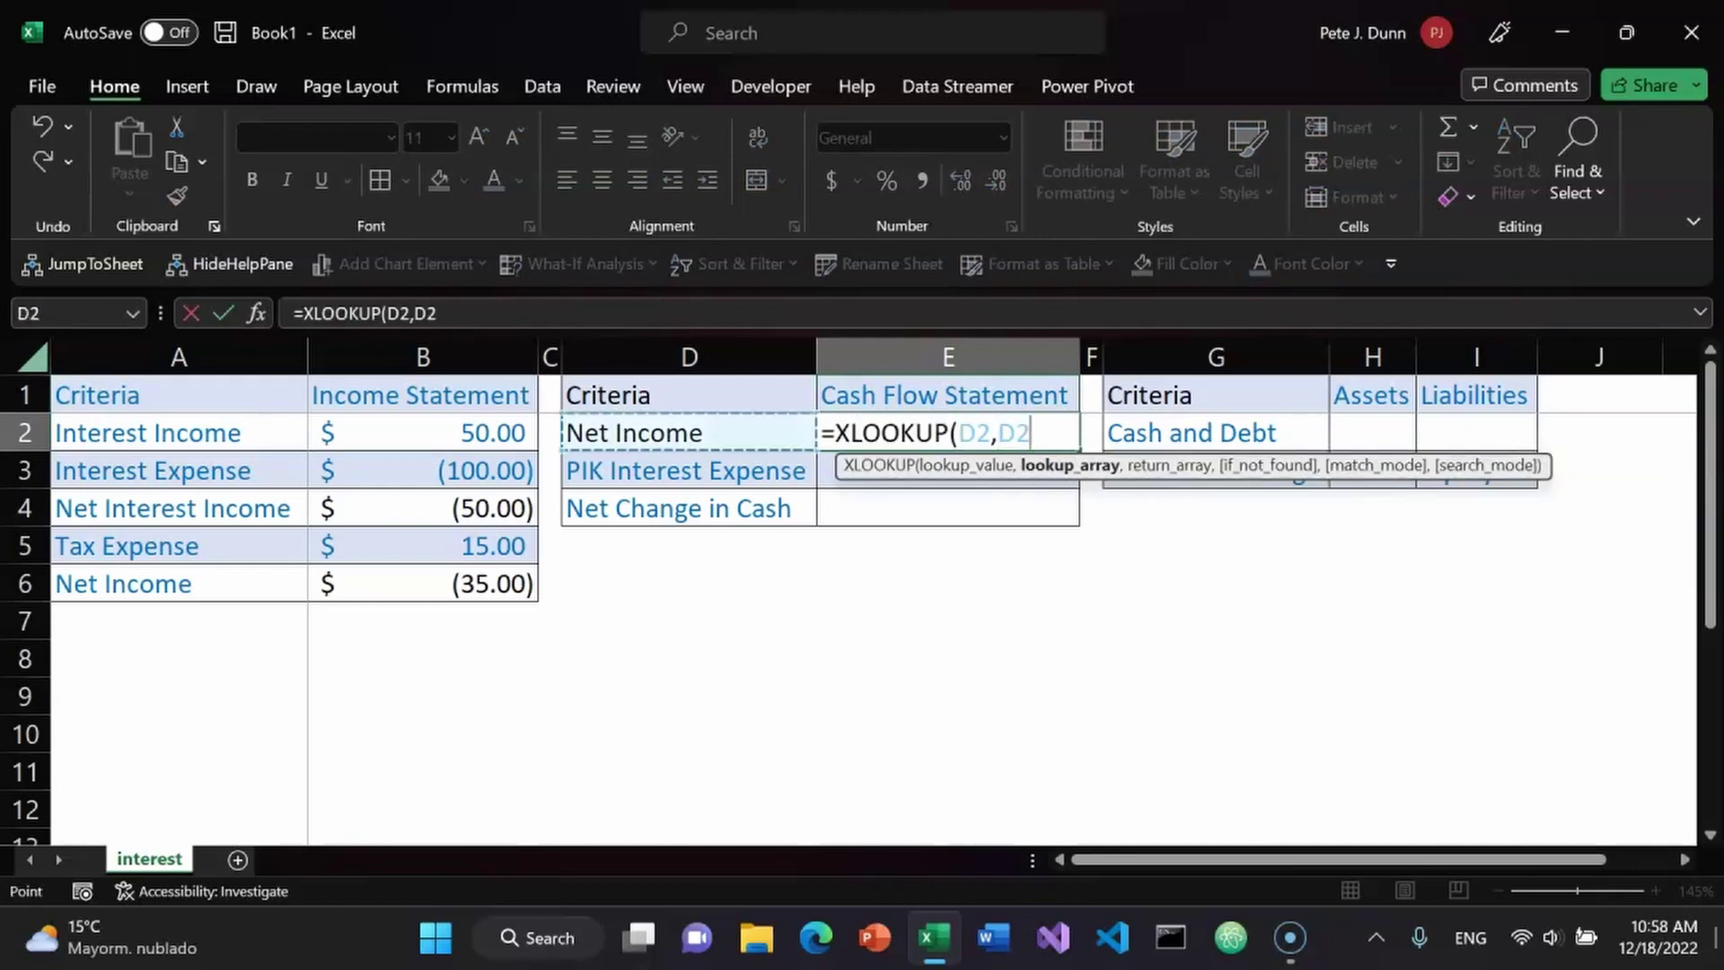
pyautogui.press('Up')
pyautogui.hotkey('ctrl', 'shift', 'Down')
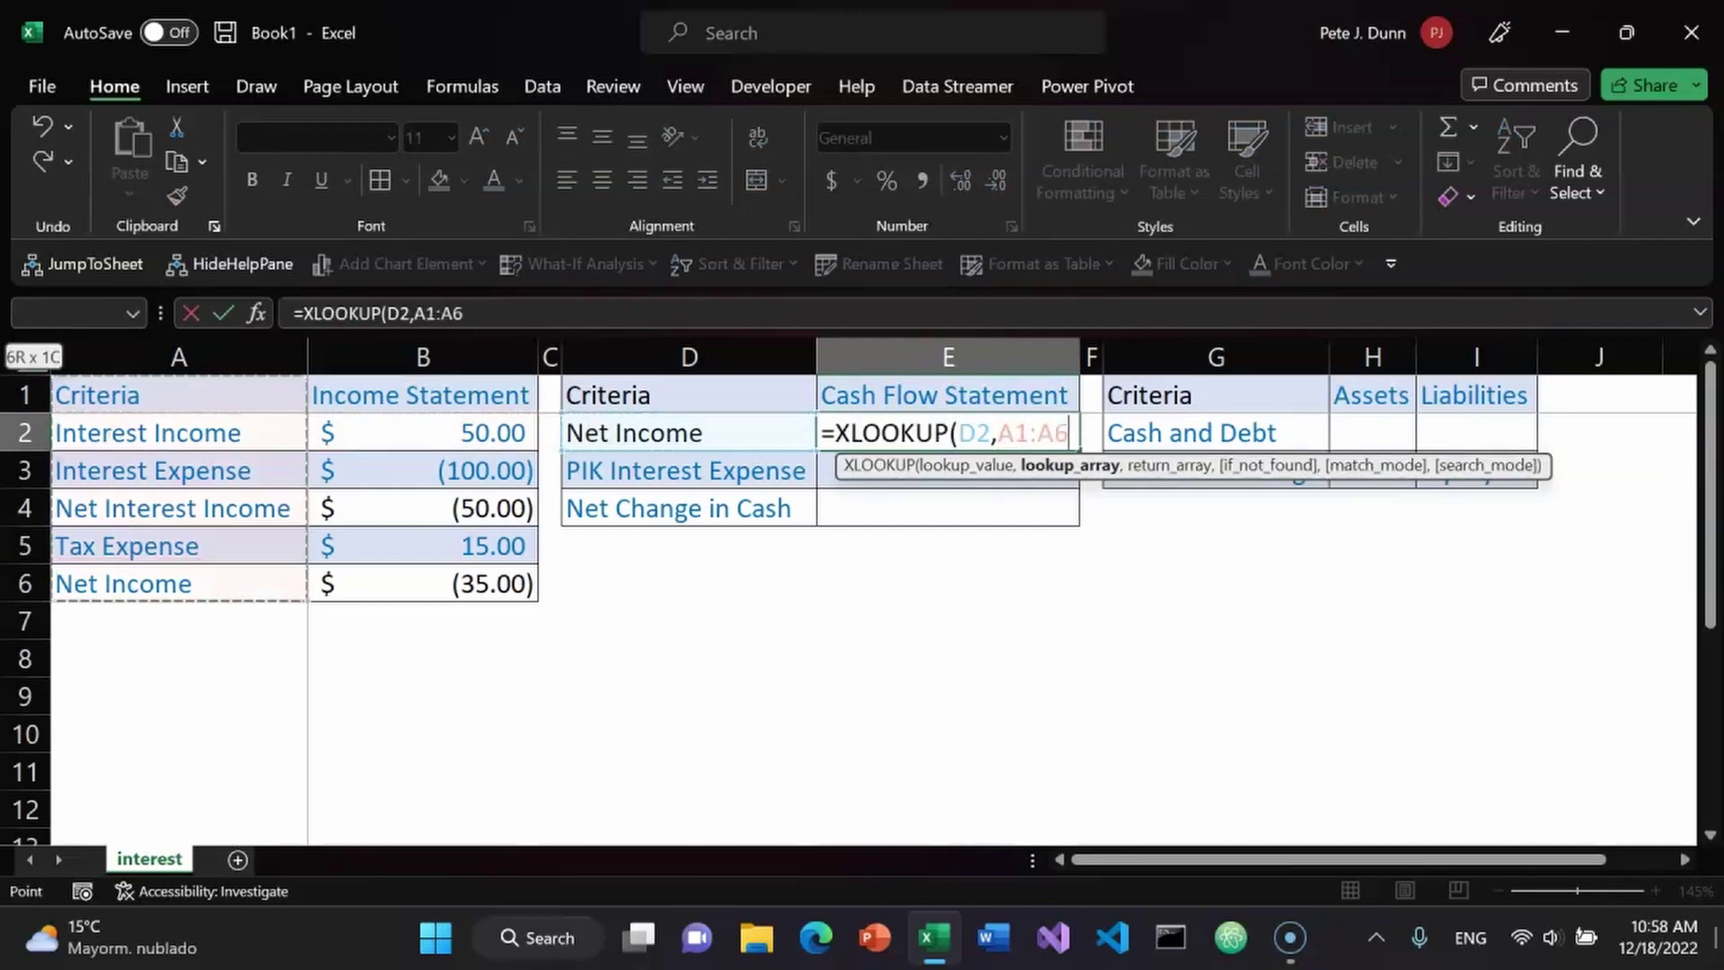
pyautogui.press('F4')
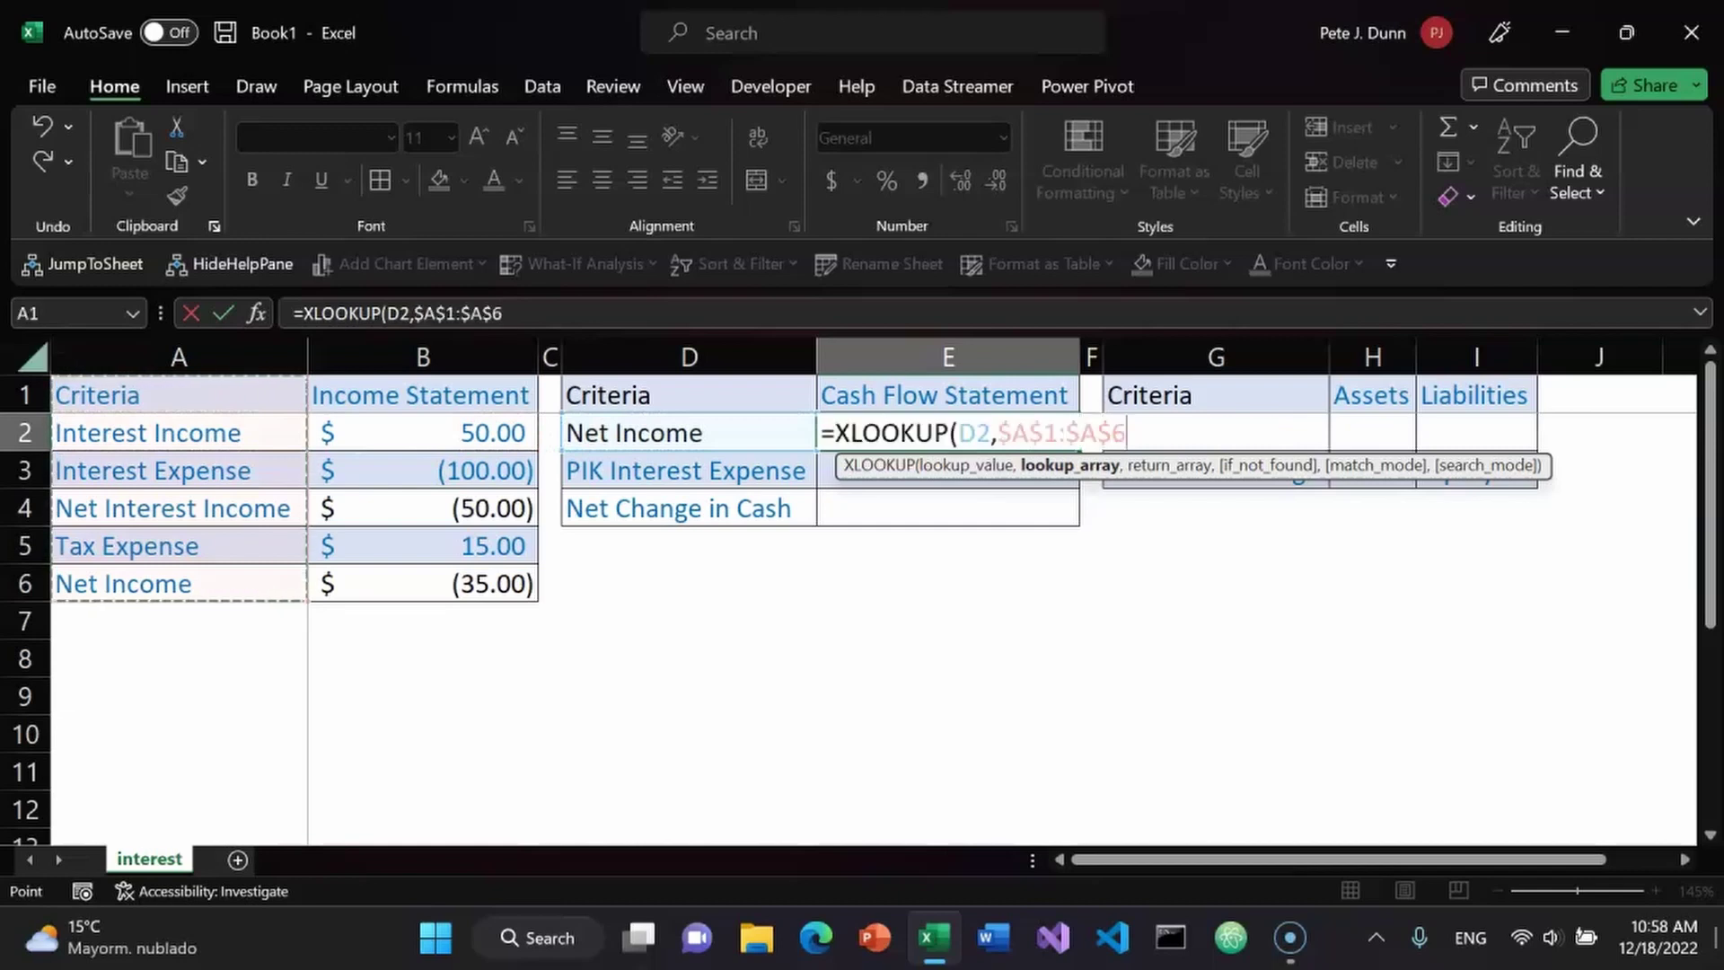
pyautogui.press('Right')
pyautogui.hotkey('ctrl', 'shift', 'Down')
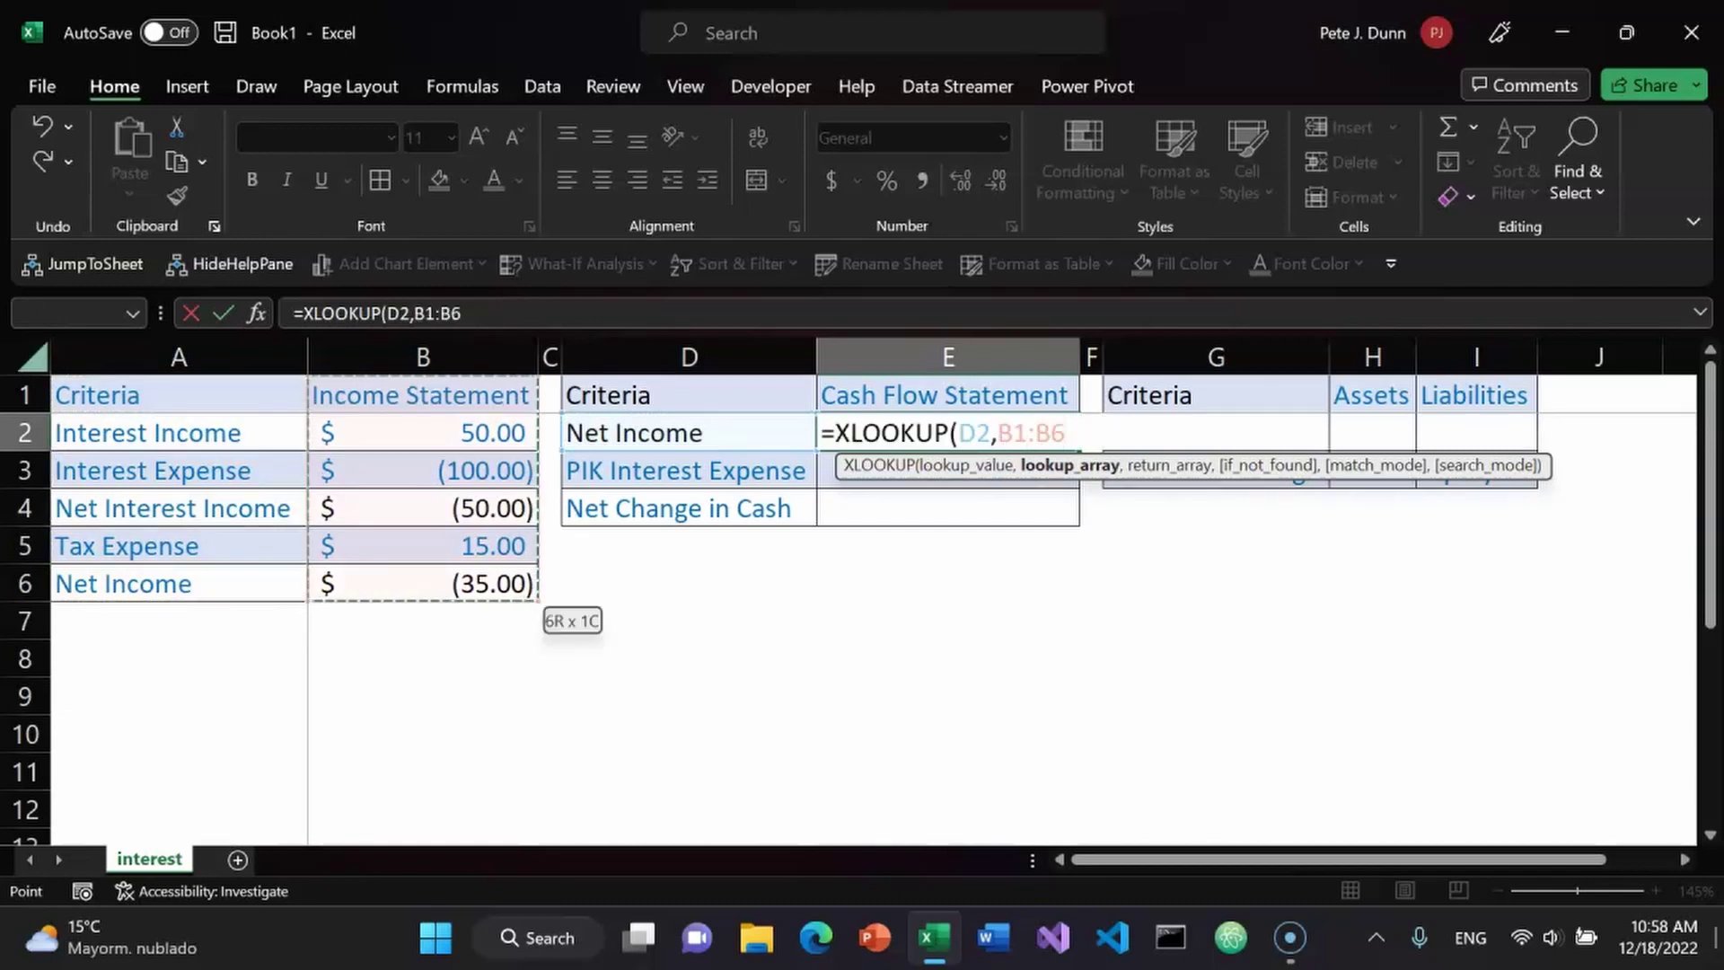
pyautogui.press('F4')
# Try to complete the E2 XLOOKUP with "not found" after the $B$1:$B$6 range.
pyautogui.write(',"')
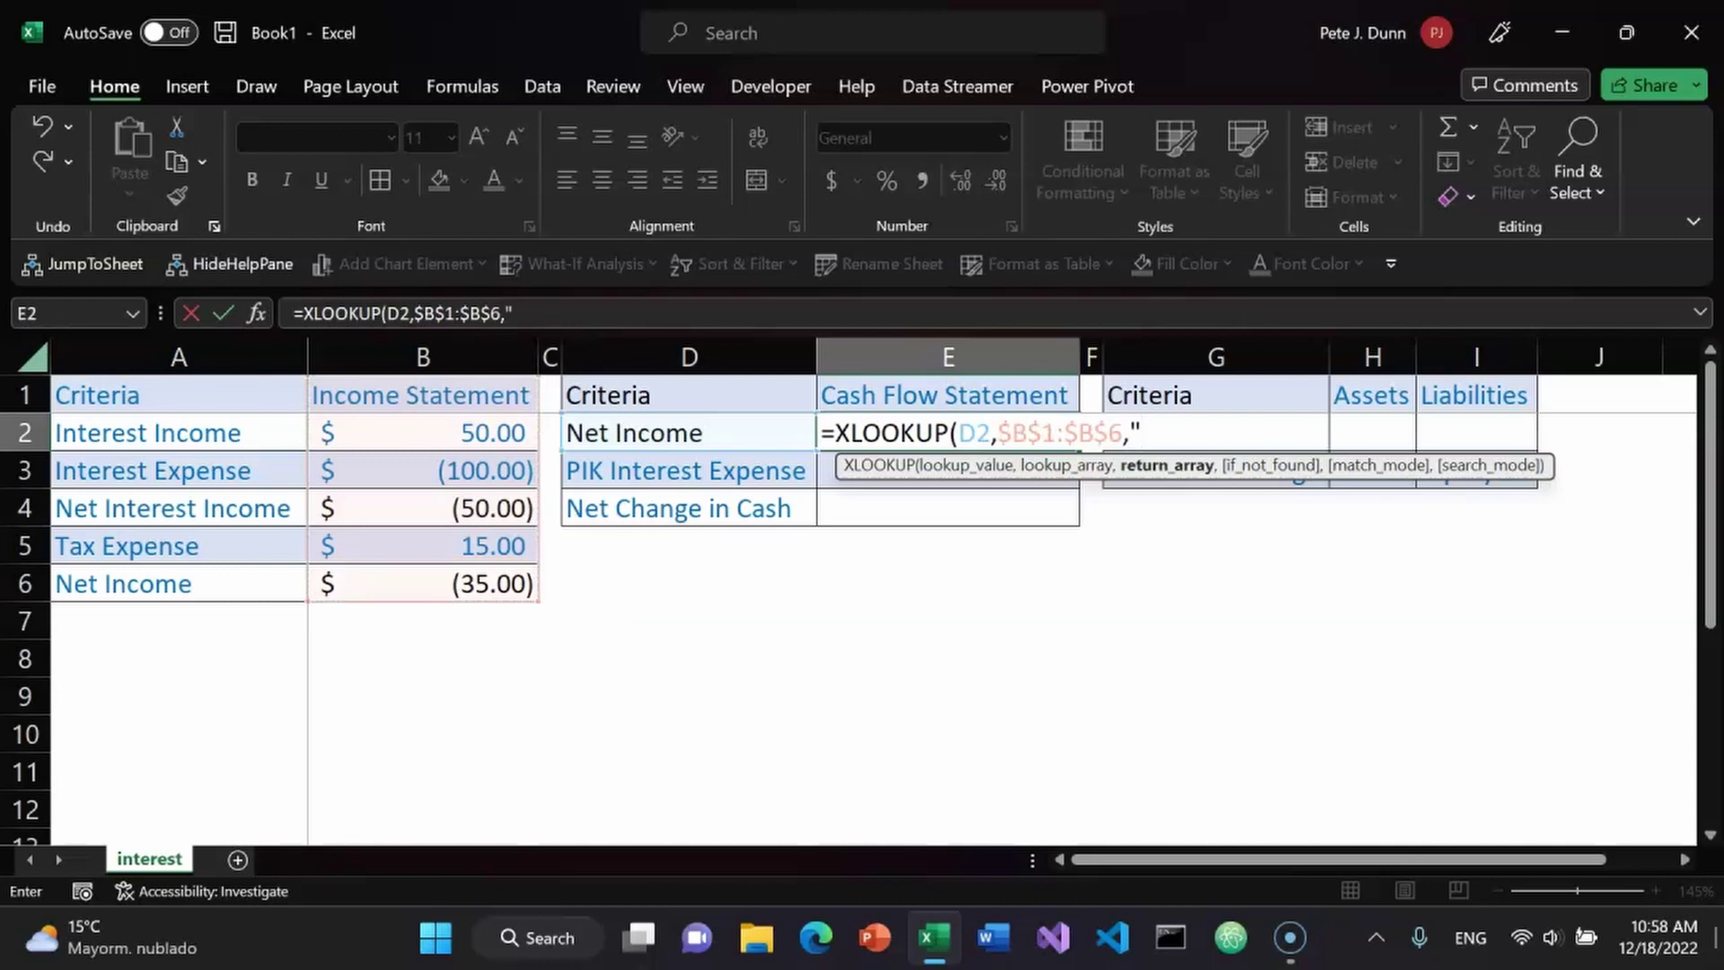
pyautogui.write('not found",')
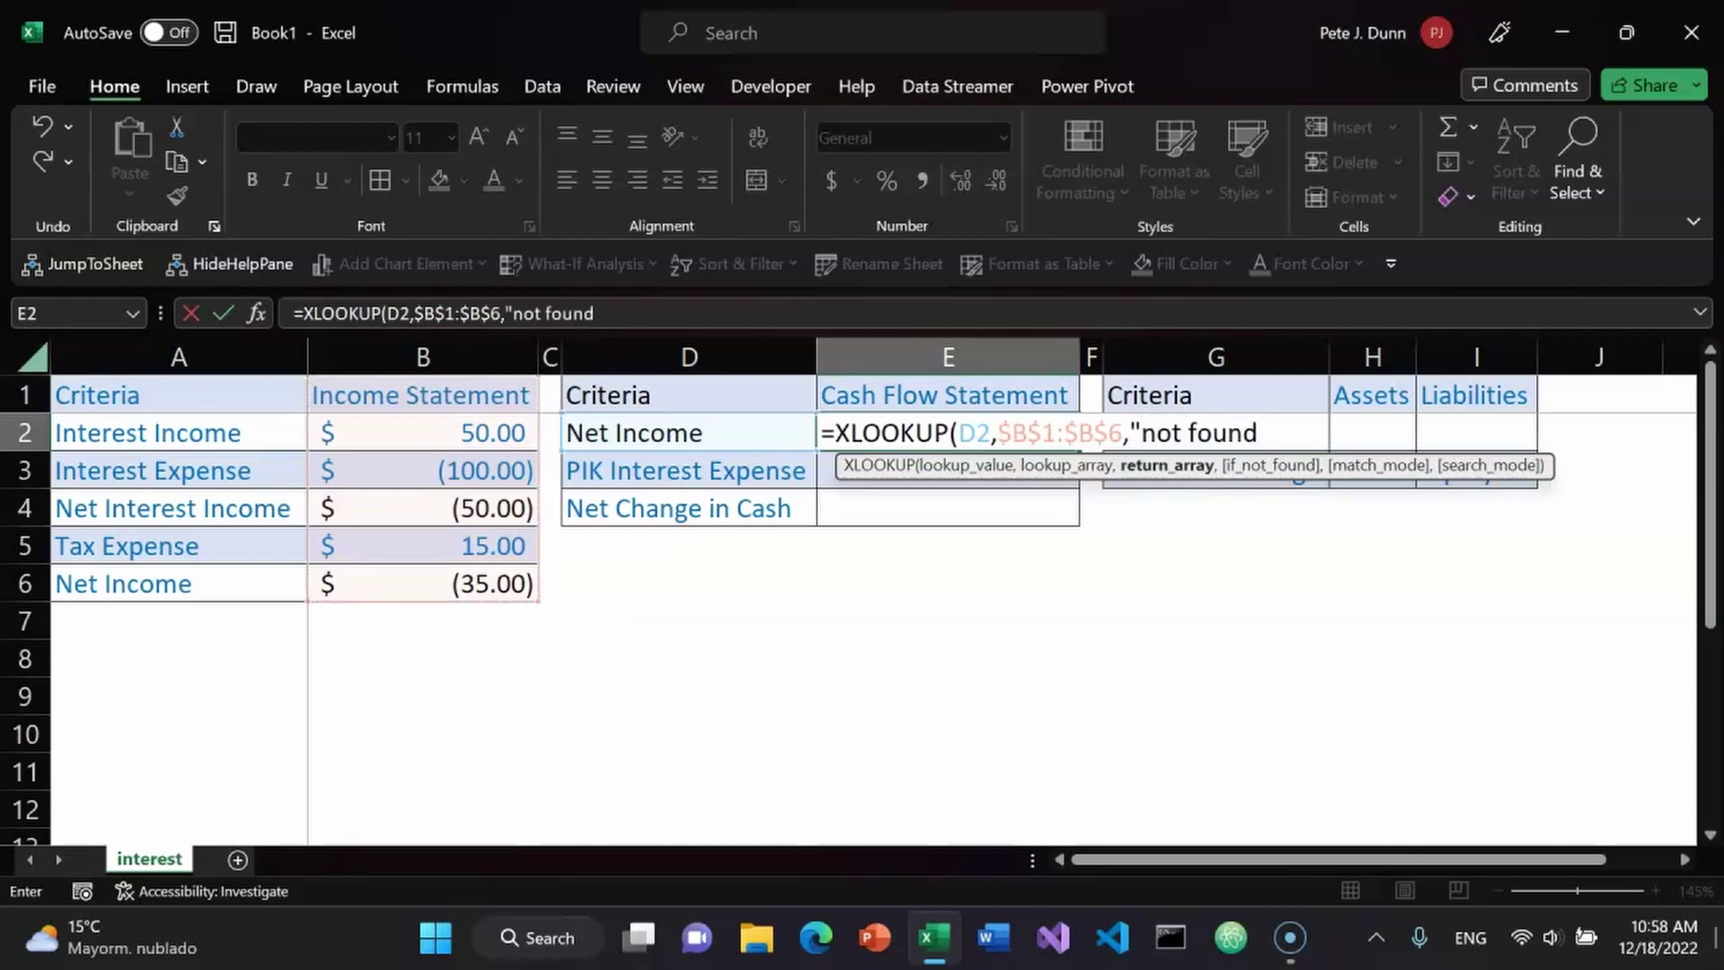
pyautogui.press('Tab')
pyautogui.write(',')
pyautogui.press('Tab')
pyautogui.press('Left')
pyautogui.press('Left')
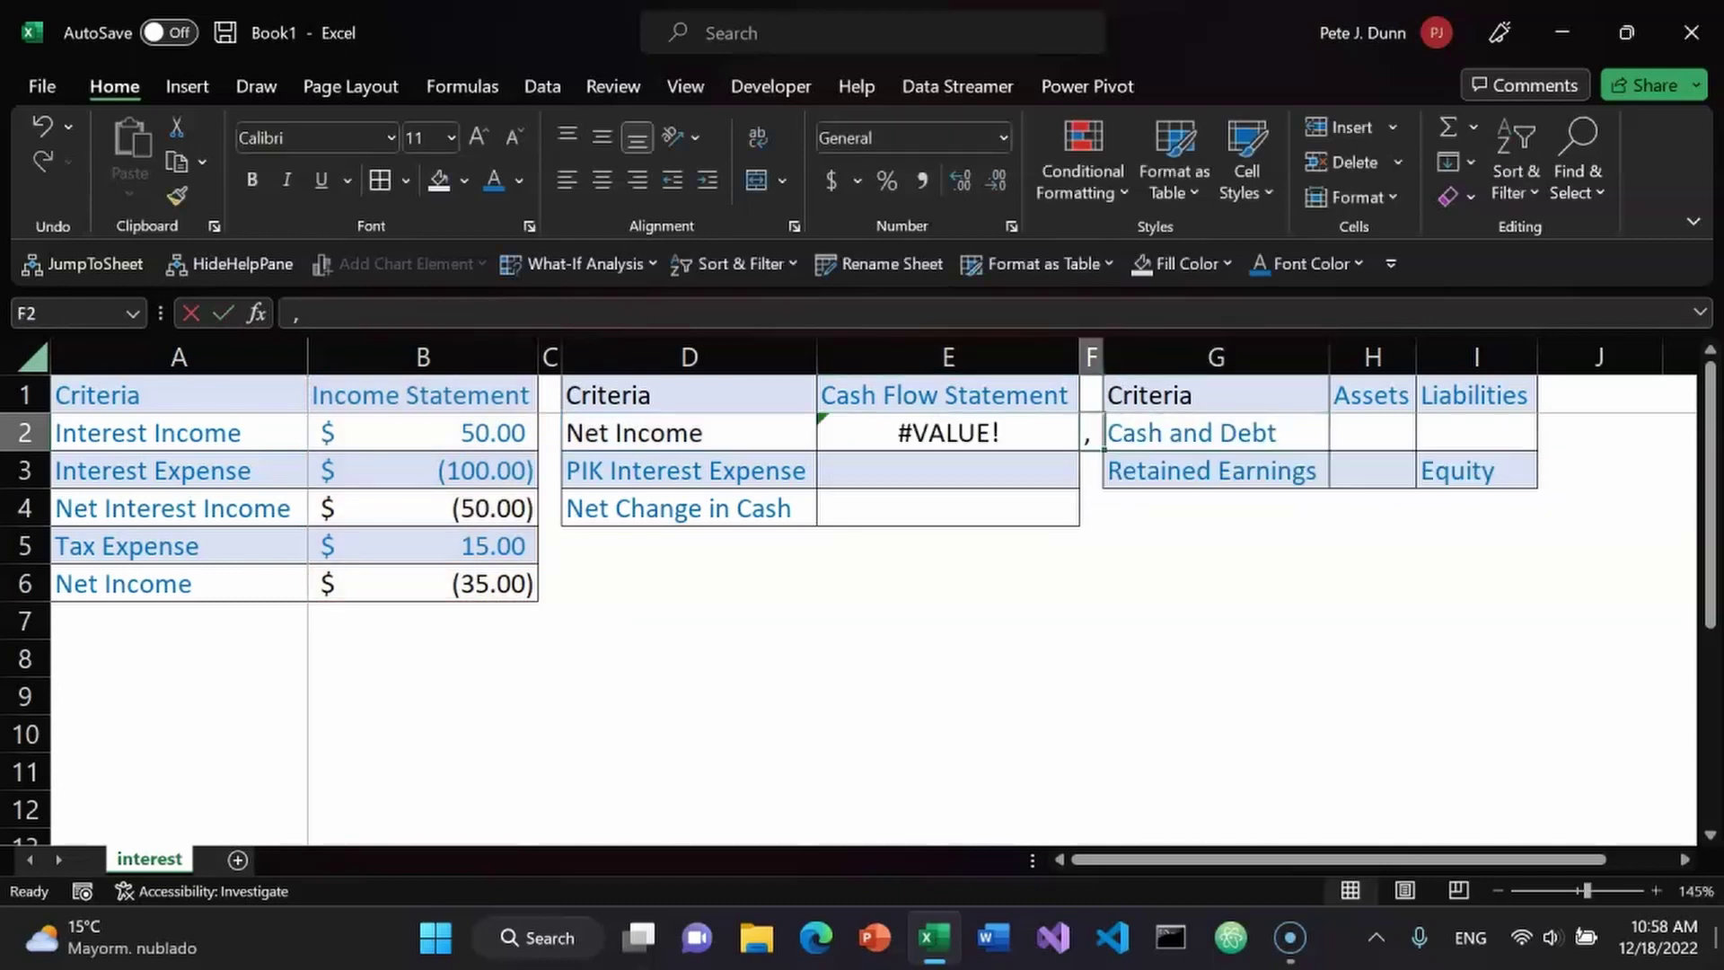
pyautogui.press('Right')
pyautogui.press('Left')
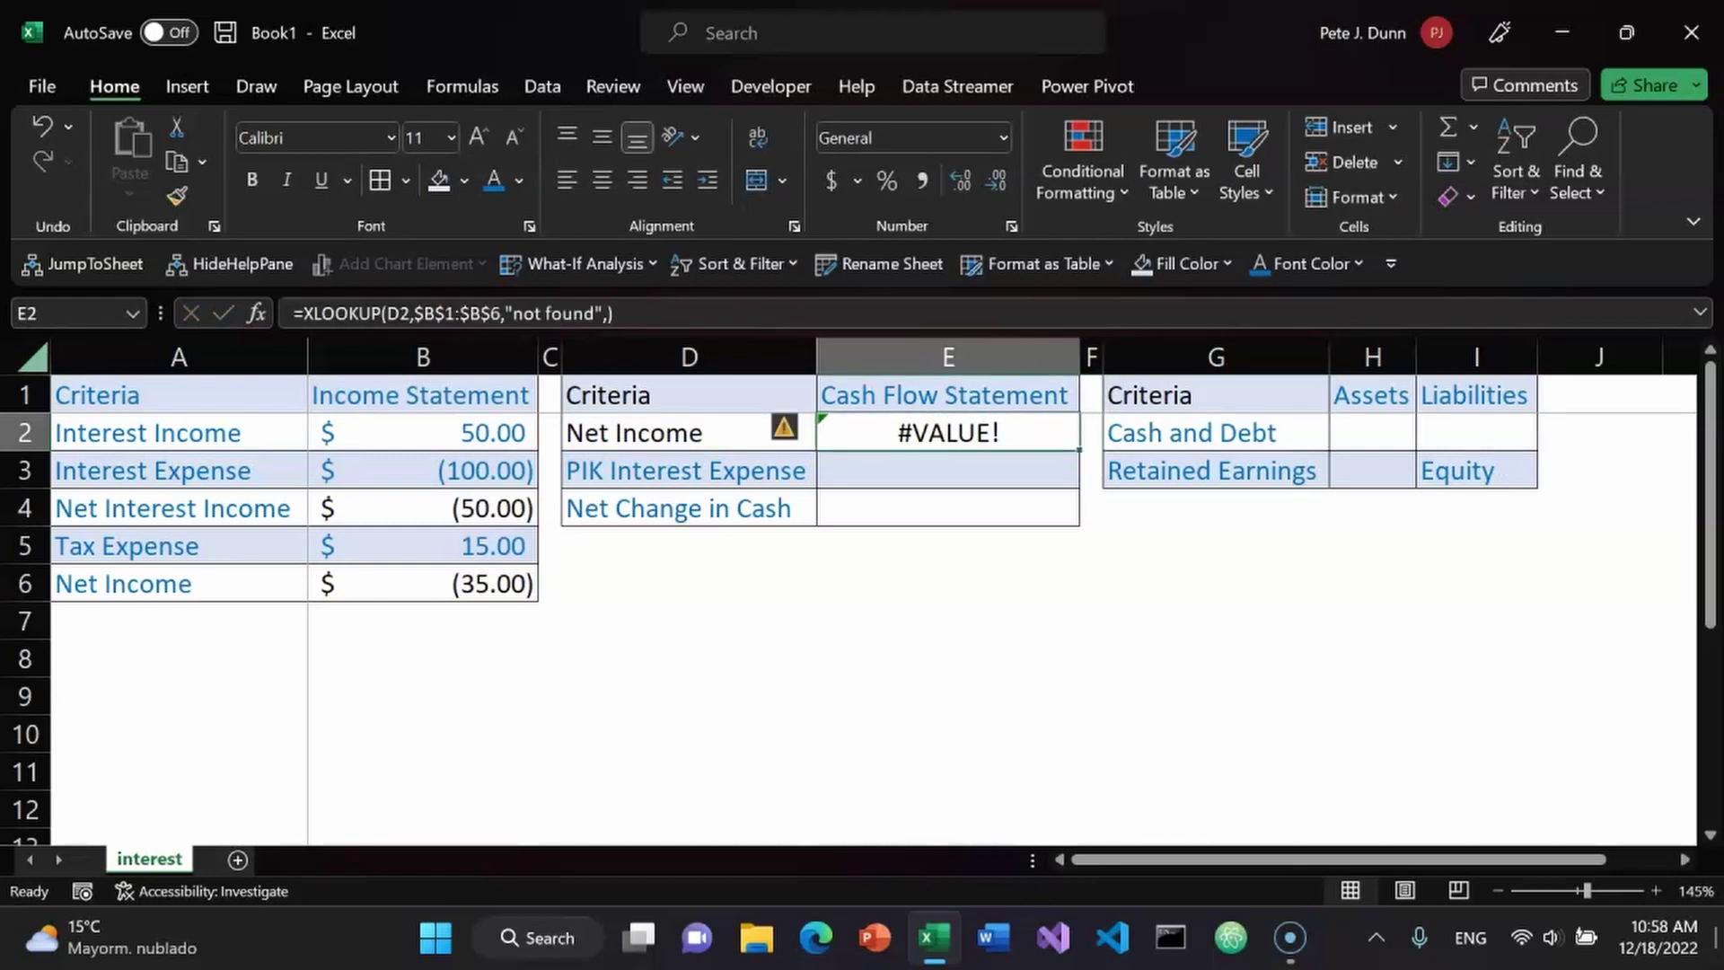
# Replace the formula in E2 with a new XLOOKUP that uses D2 as the lookup value.
pyautogui.press('F2')
pyautogui.hotkey('ctrl', 'shift', 'Left')
pyautogui.hotkey('ctrl', 'shift', 'Left')
pyautogui.hotkey('ctrl', 'shift', 'Left')
pyautogui.hotkey('ctrl', 'shift', 'Left')
pyautogui.hotkey('ctrl', 'shift', 'Left')
pyautogui.hotkey('ctrl', 'shift', 'Left')
pyautogui.hotkey('ctrl', 'shift', 'Left')
pyautogui.hotkey('ctrl', 'shift', 'Left')
pyautogui.hotkey('ctrl', 'shift', 'Left')
pyautogui.hotkey('ctrl', 'shift', 'Left')
pyautogui.hotkey('ctrl', 'shift', 'Left')
pyautogui.hotkey('ctrl', 'shift', 'Left')
pyautogui.hotkey('ctrl', 'shift', 'Left')
pyautogui.hotkey('ctrl', 'shift', 'Left')
pyautogui.hotkey('ctrl', 'shift', 'Left')
pyautogui.hotkey('ctrl', 'shift', 'Left')
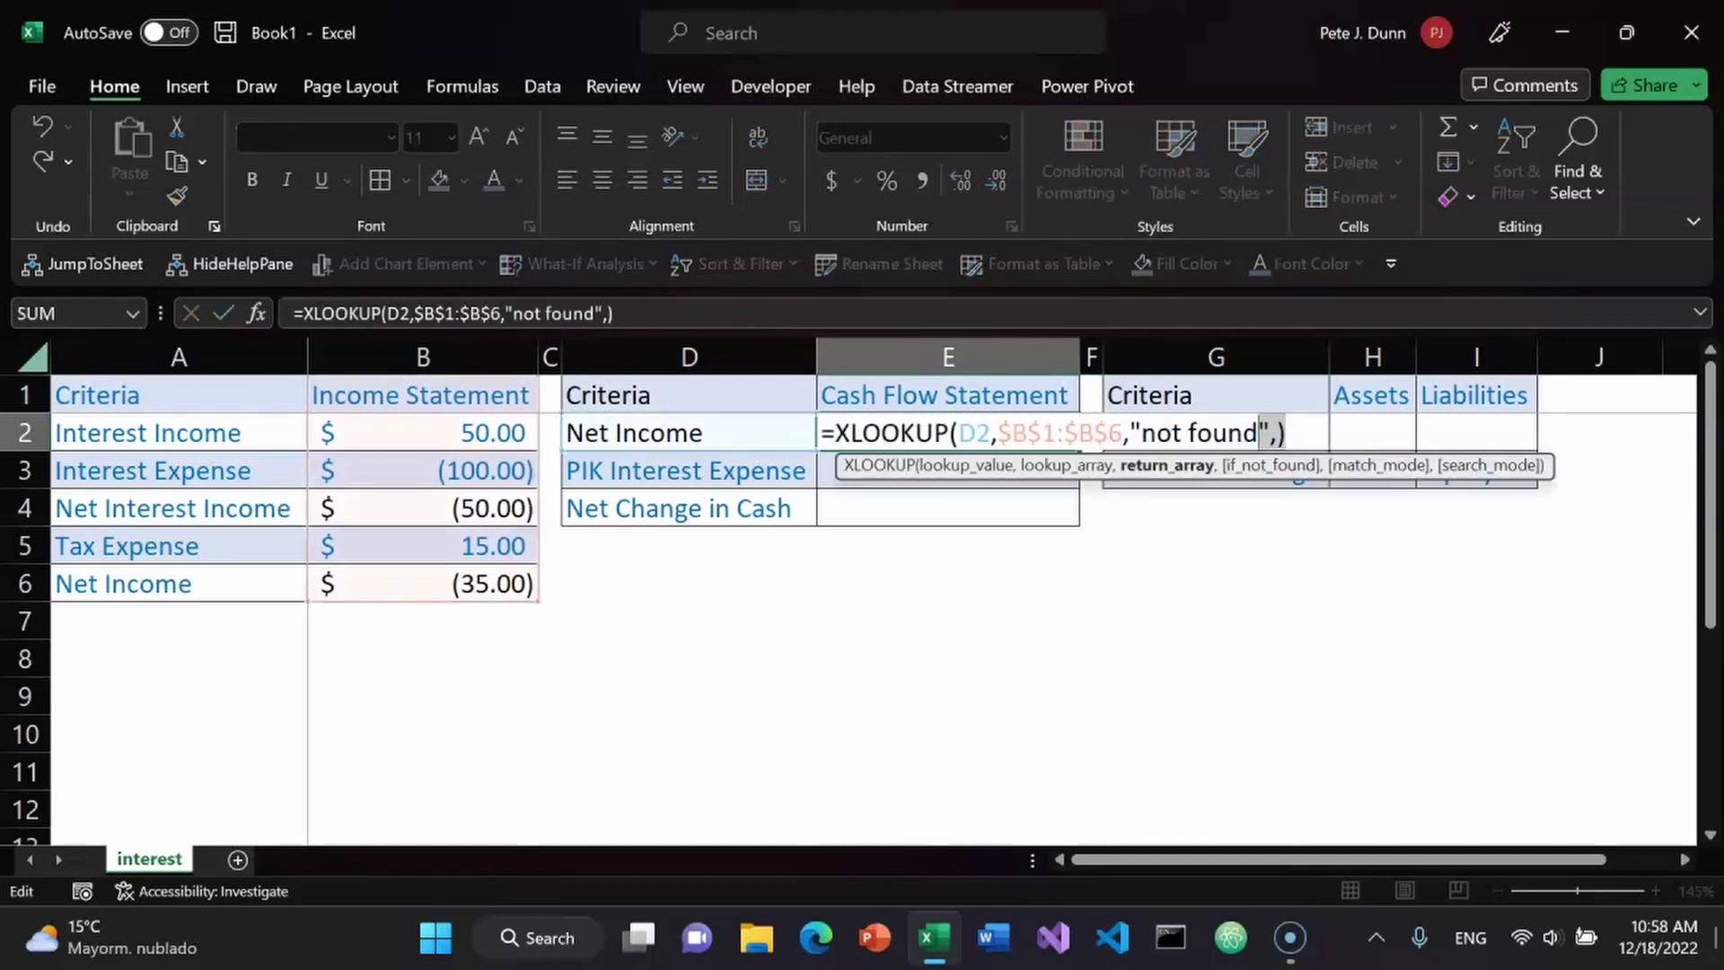
pyautogui.hotkey('shift', 'Home')
pyautogui.write('=xl')
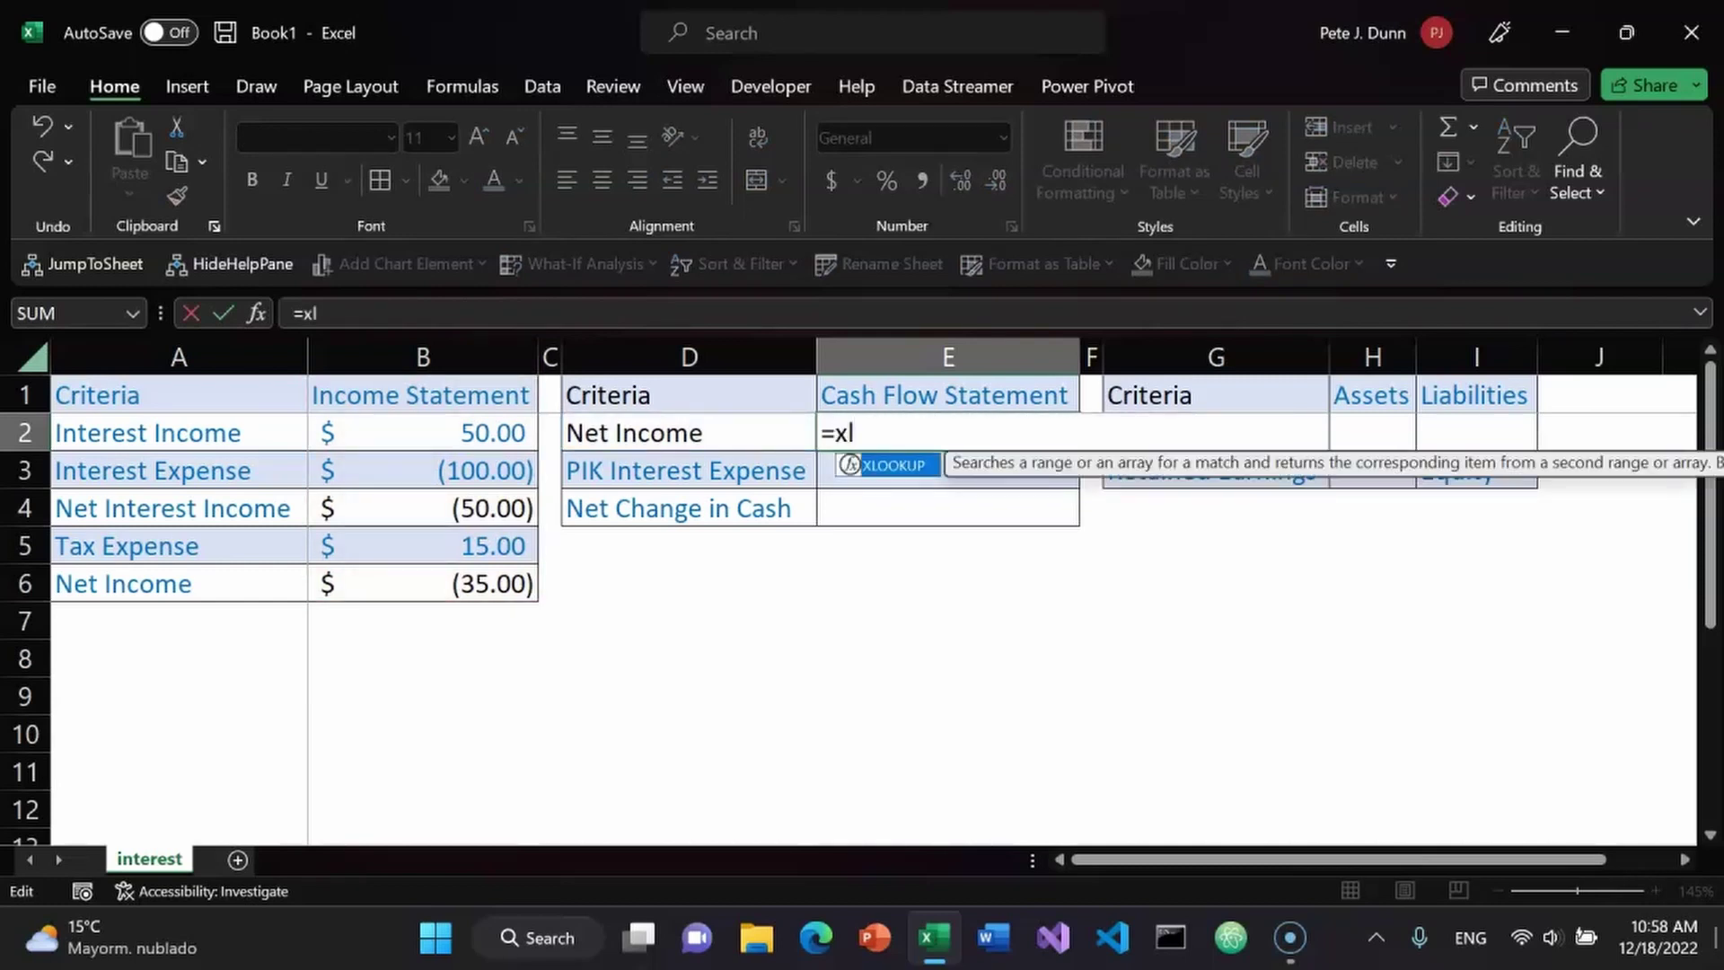
pyautogui.press('Tab')
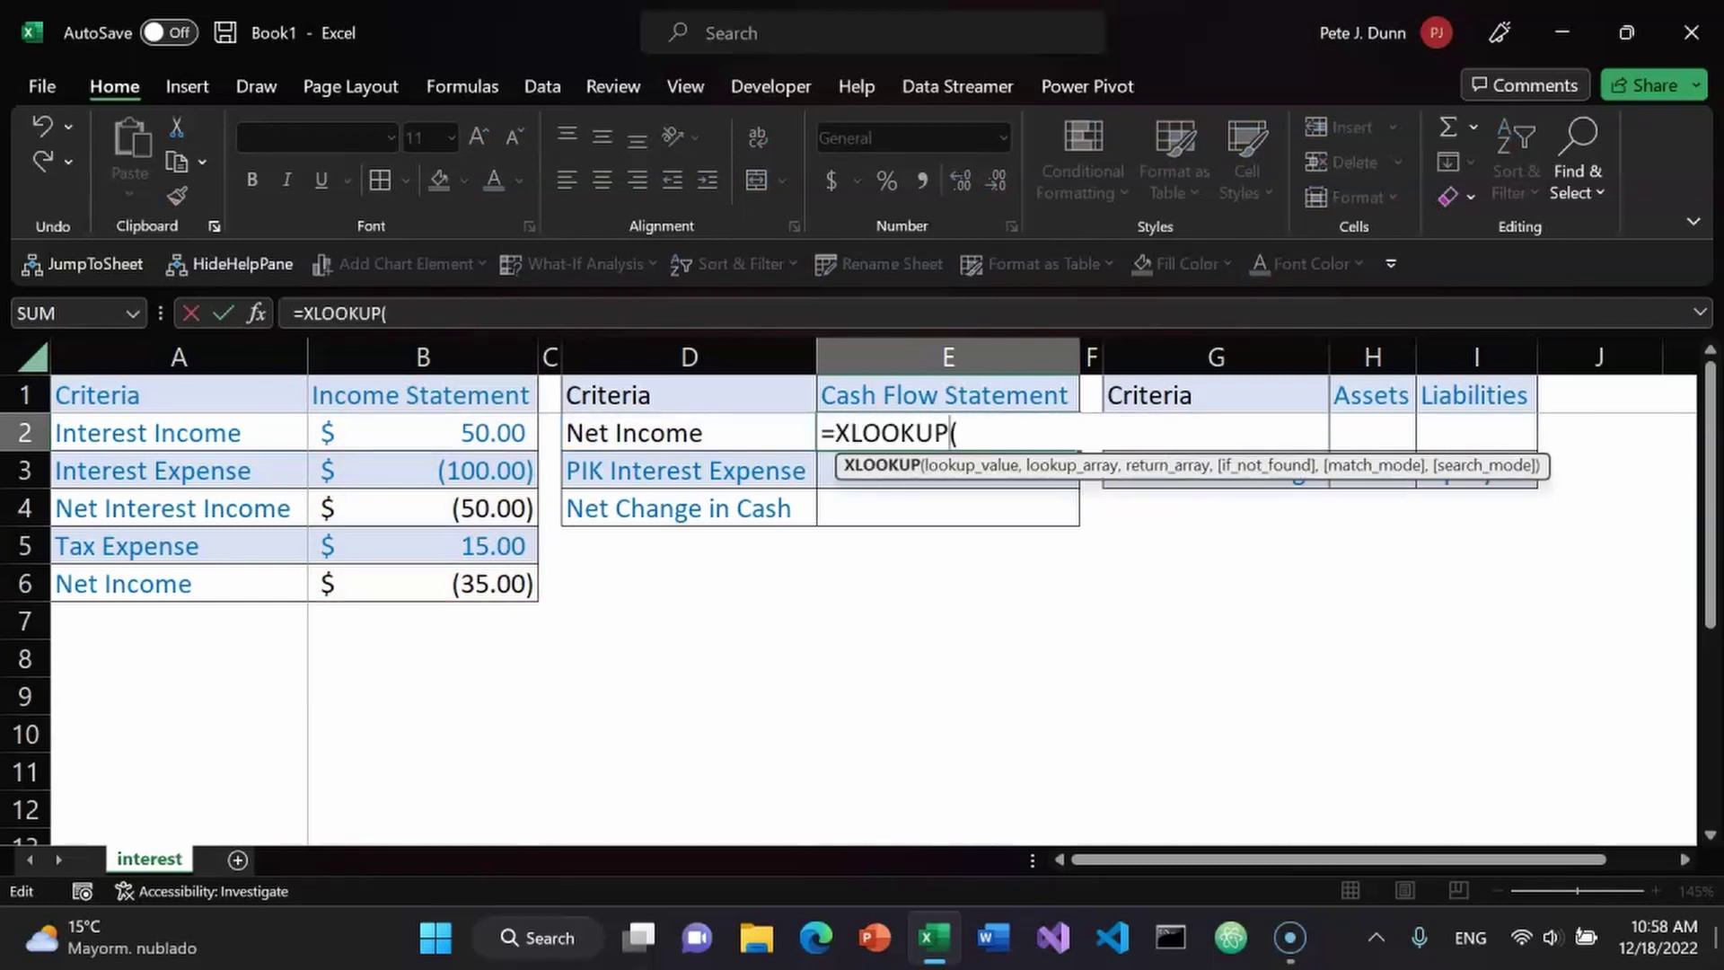
pyautogui.press('F2')
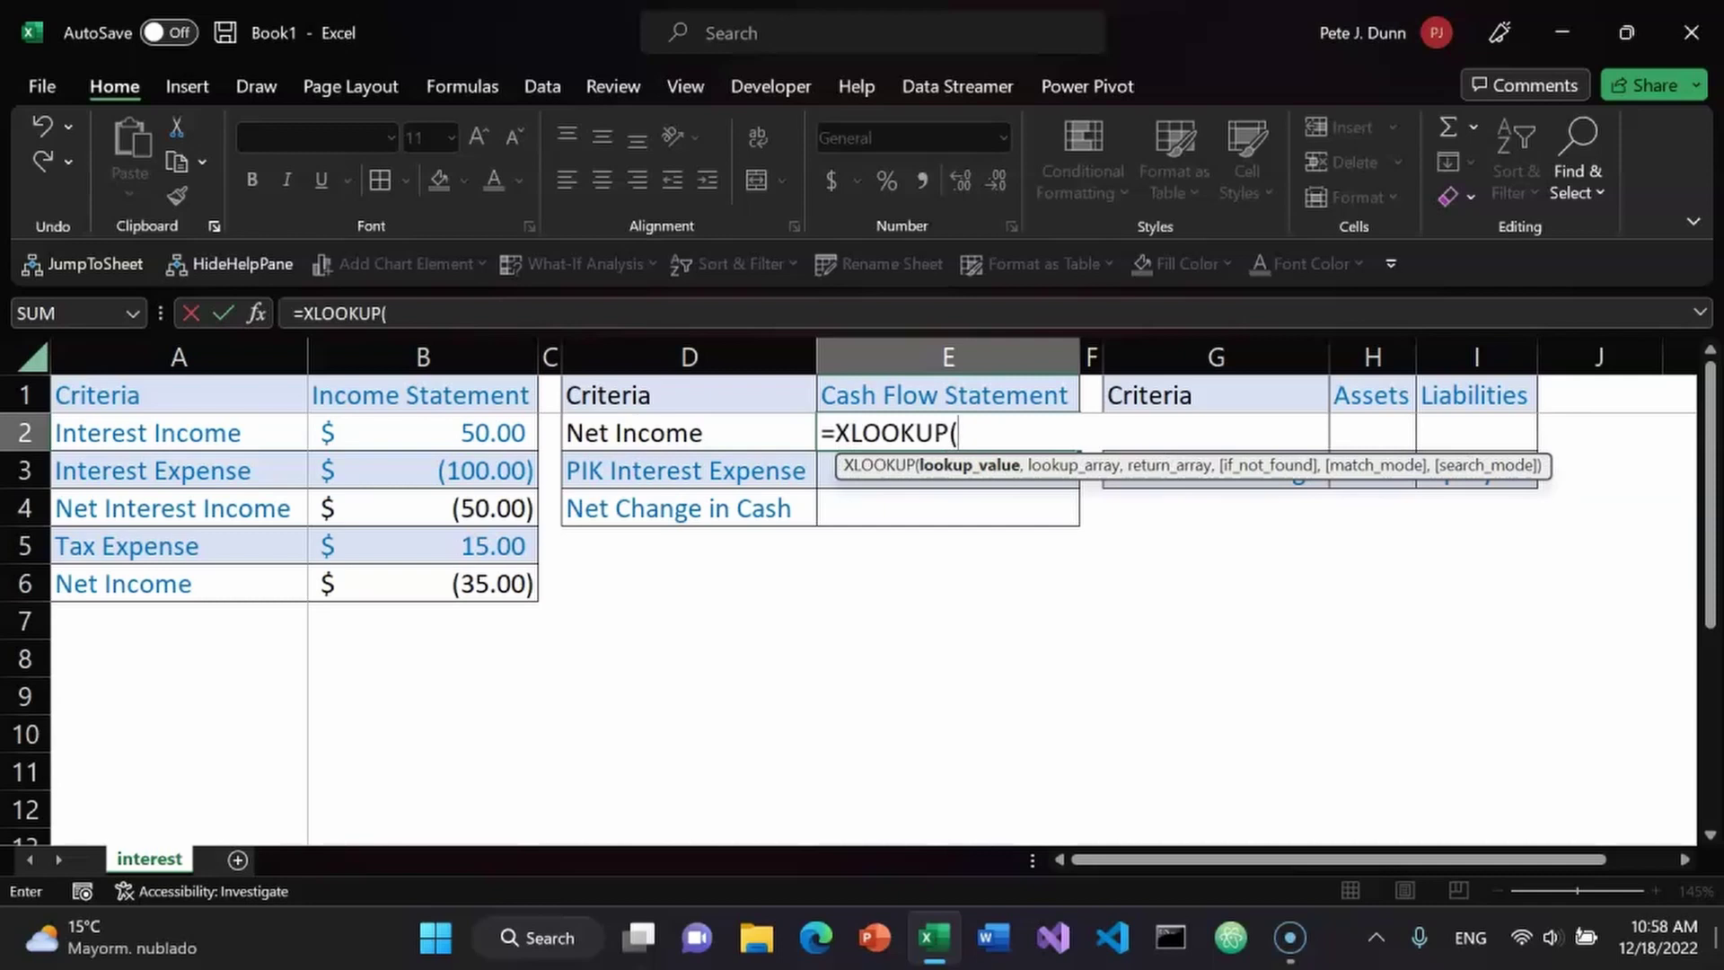
pyautogui.press('Left')
pyautogui.write(',')
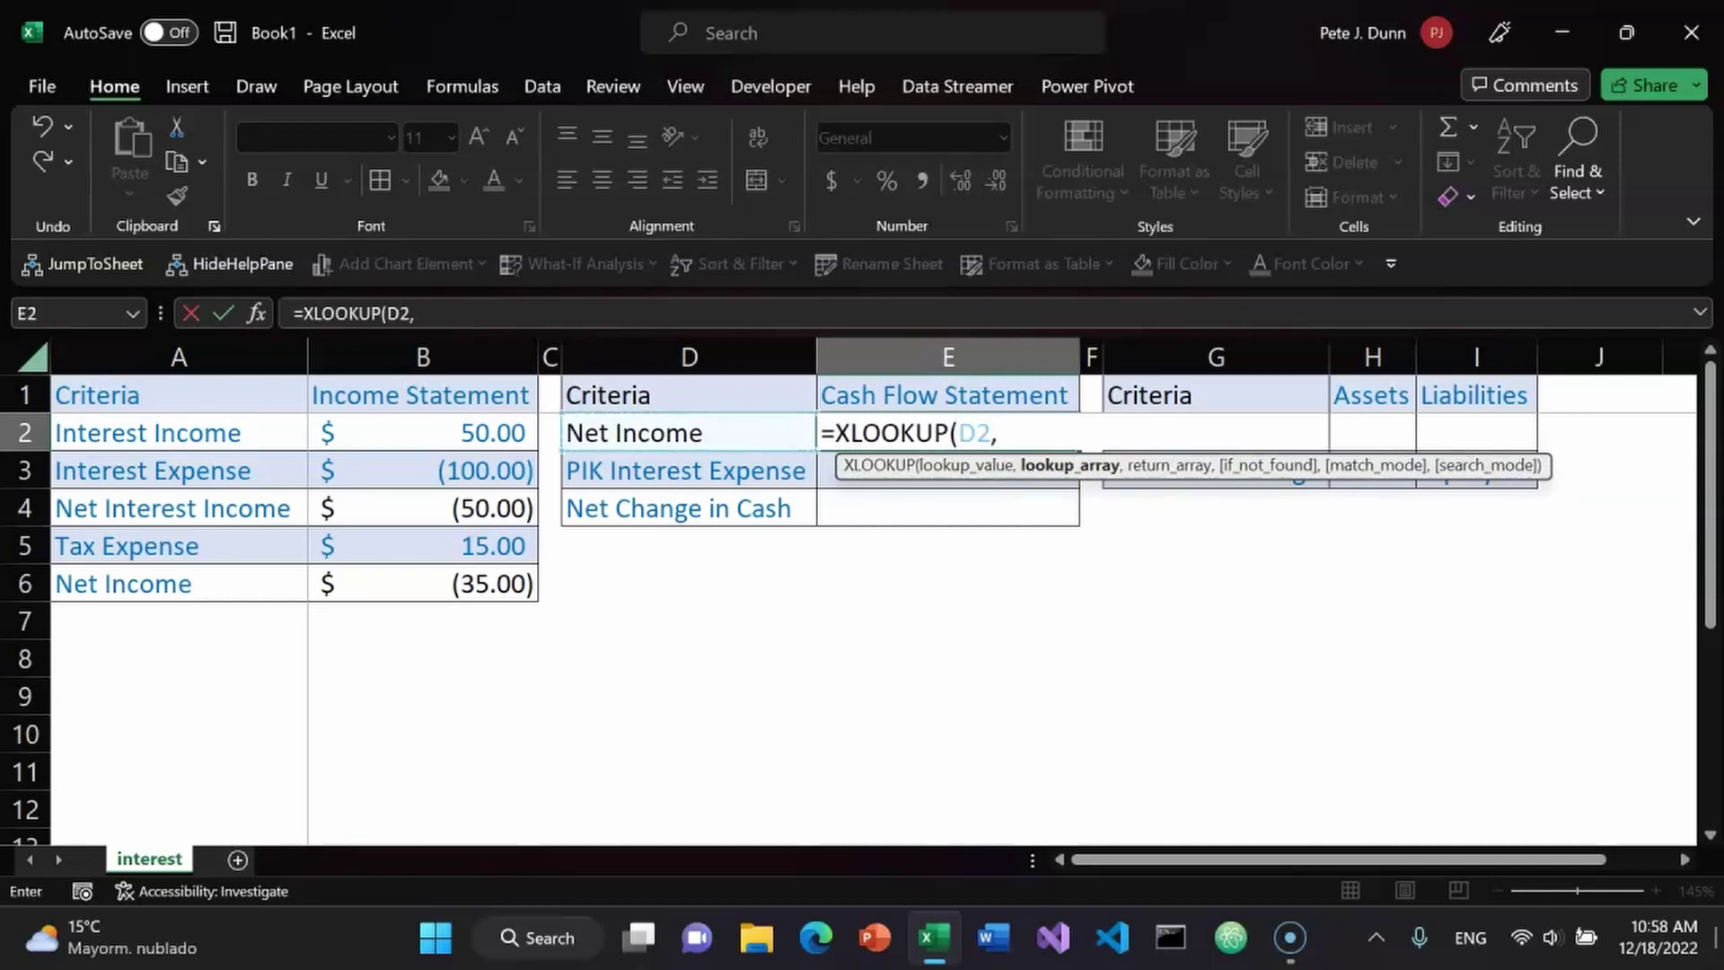
# Set the XLOOKUP's lookup array to the income statement criteria, $A$1:$A$6, as an absolute reference.
pyautogui.hotkey('ctrl', 'Left')
pyautogui.hotkey('ctrl', 'Left')
pyautogui.hotkey('ctrl', 'Left')
pyautogui.hotkey('ctrl', 'Up')
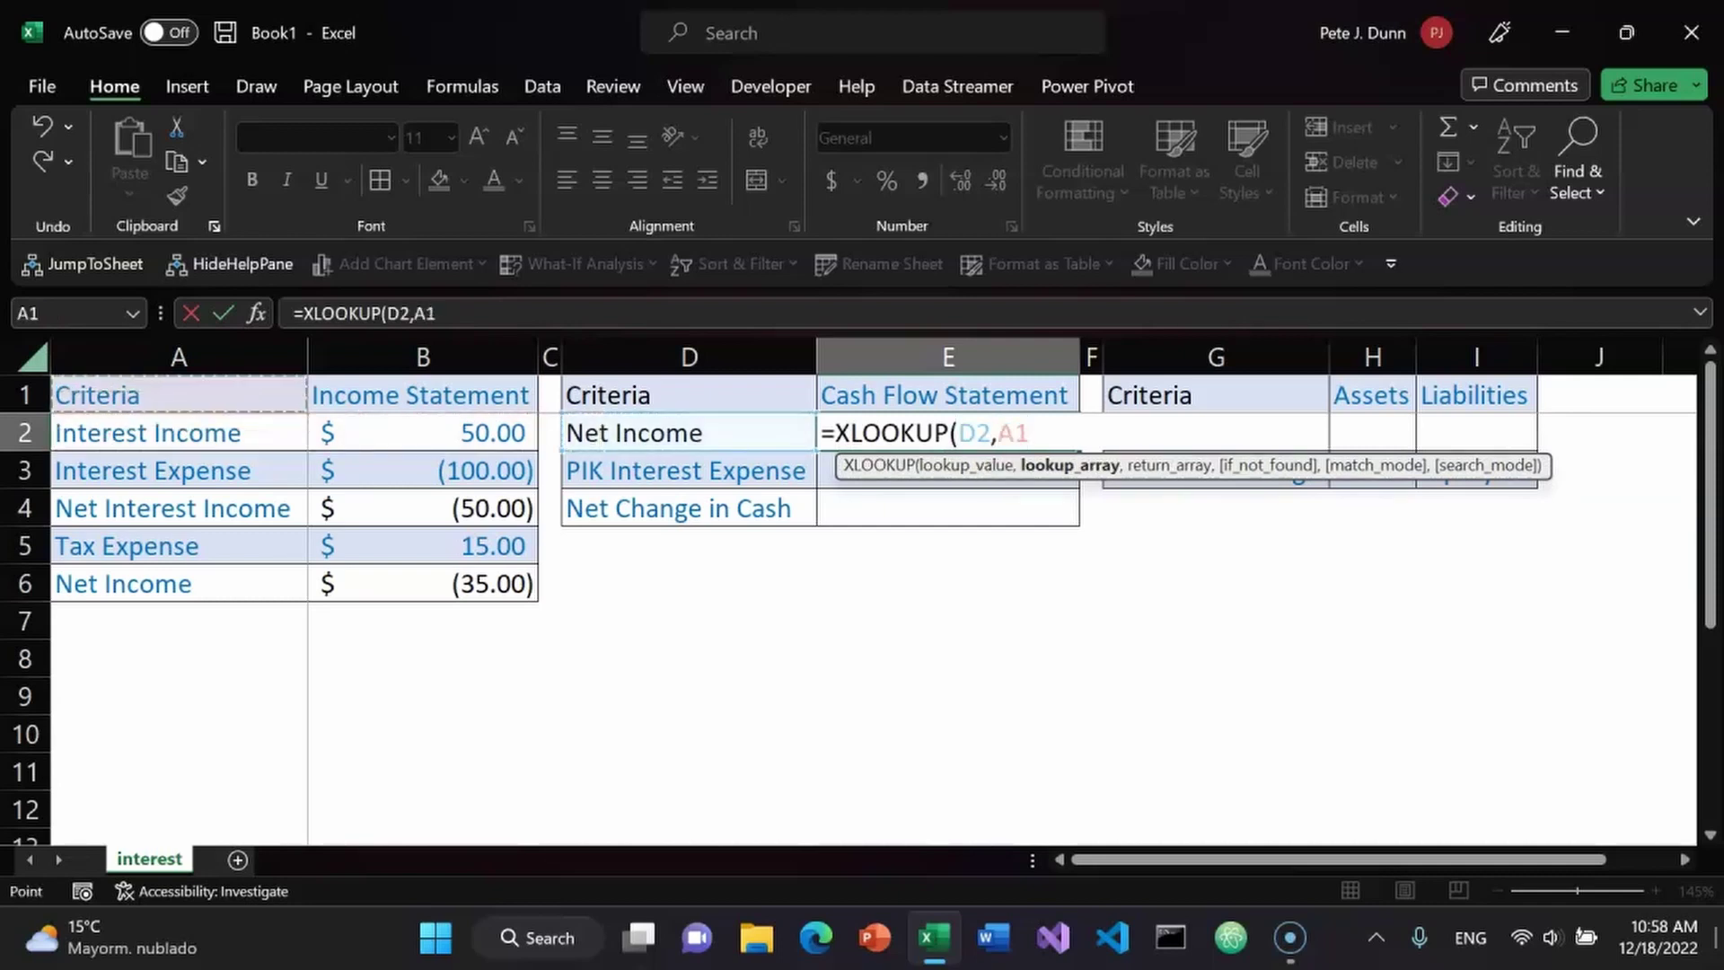
pyautogui.hotkey('ctrl', 'shift', 'Down')
pyautogui.press('F4')
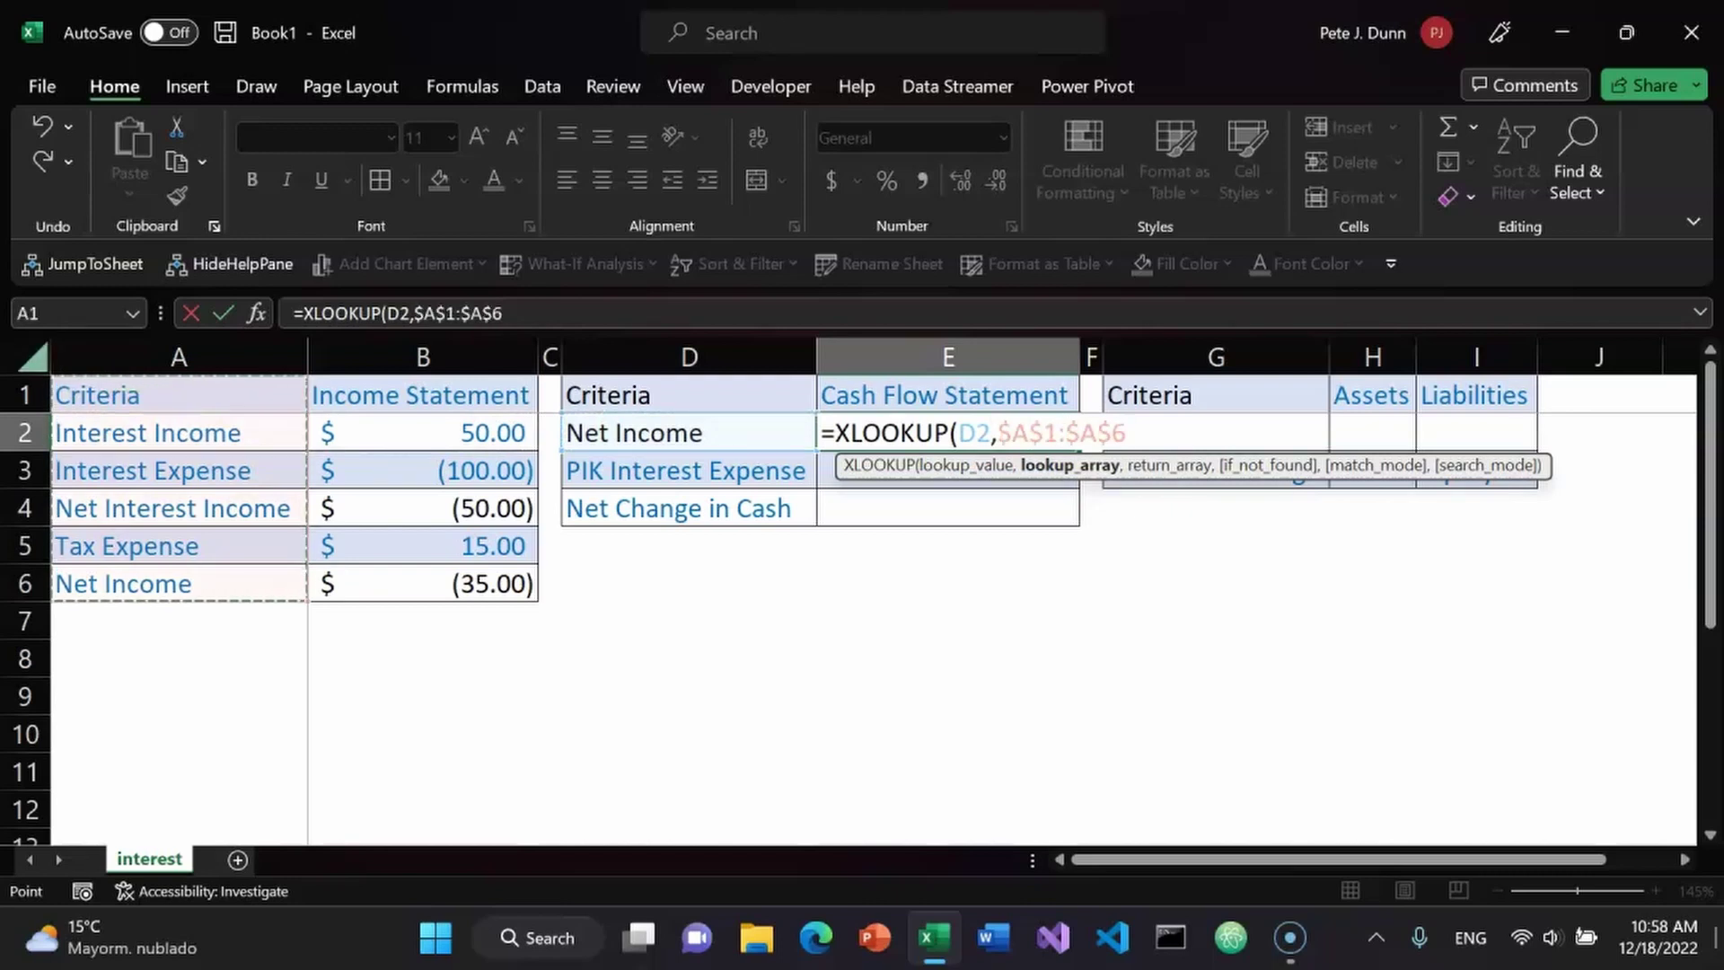
# Set the XLOOKUP's return array to the income statement amounts, $B$1:$B$6, as an absolute reference.
pyautogui.write(',')
pyautogui.press('Left')
pyautogui.press('Left')
pyautogui.press('Left')
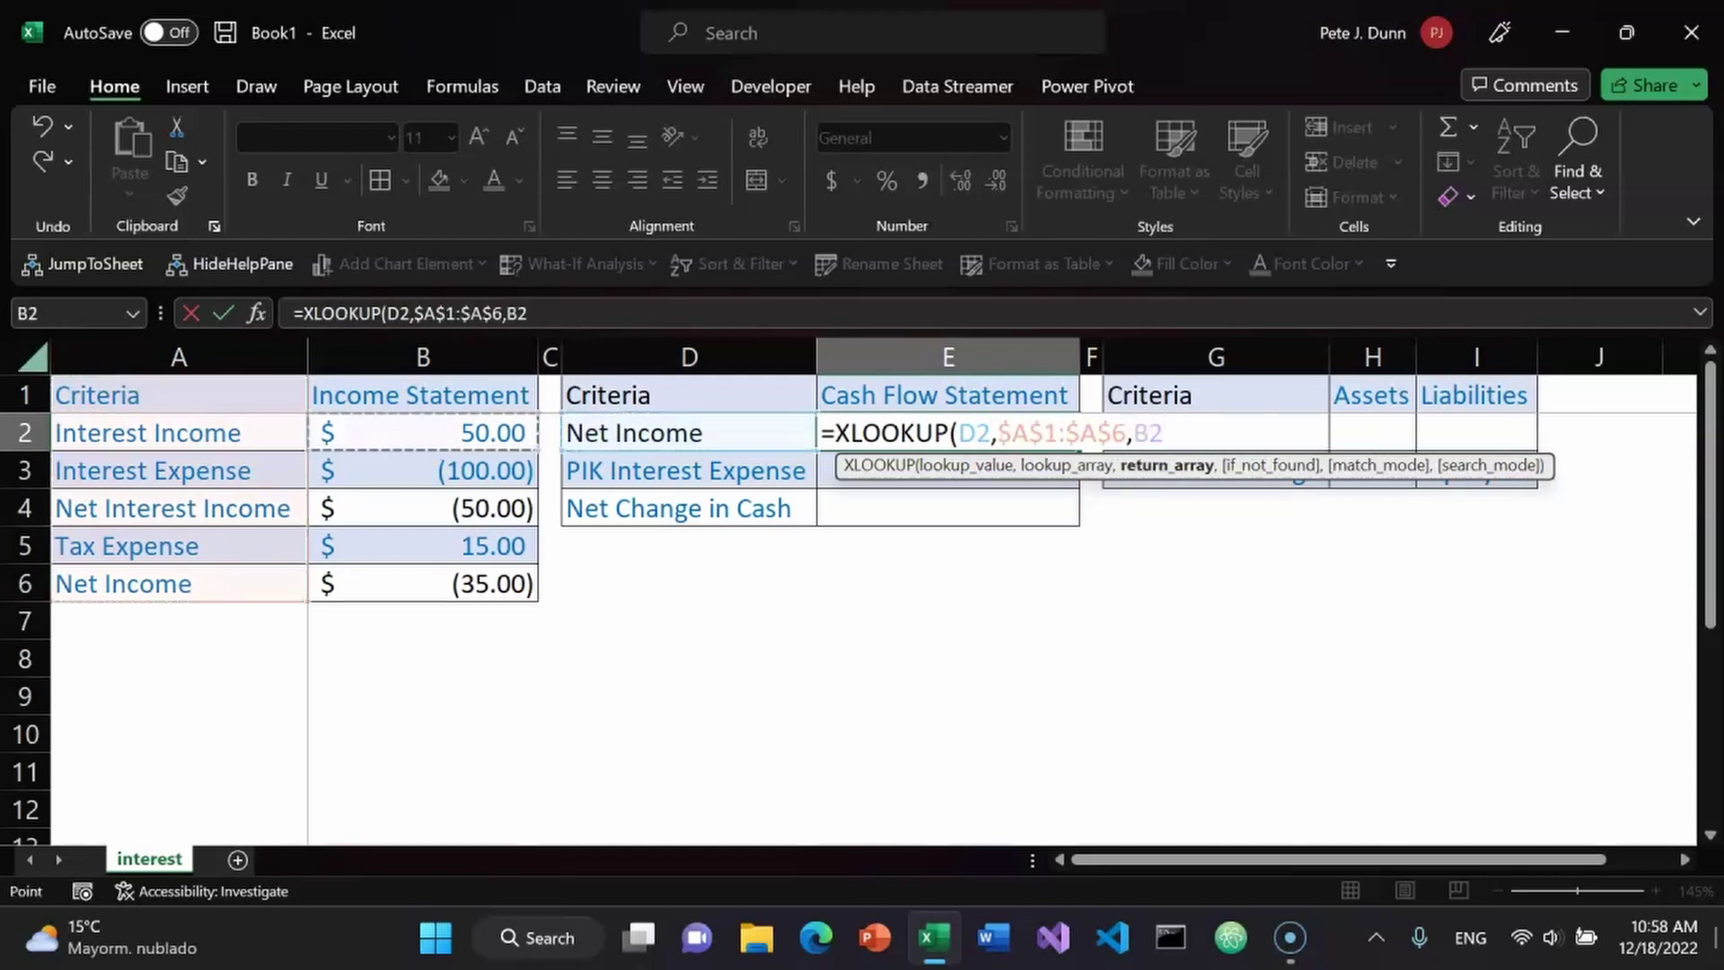
pyautogui.press('Up')
pyautogui.hotkey('ctrl', 'shift', 'Down')
pyautogui.press('F4')
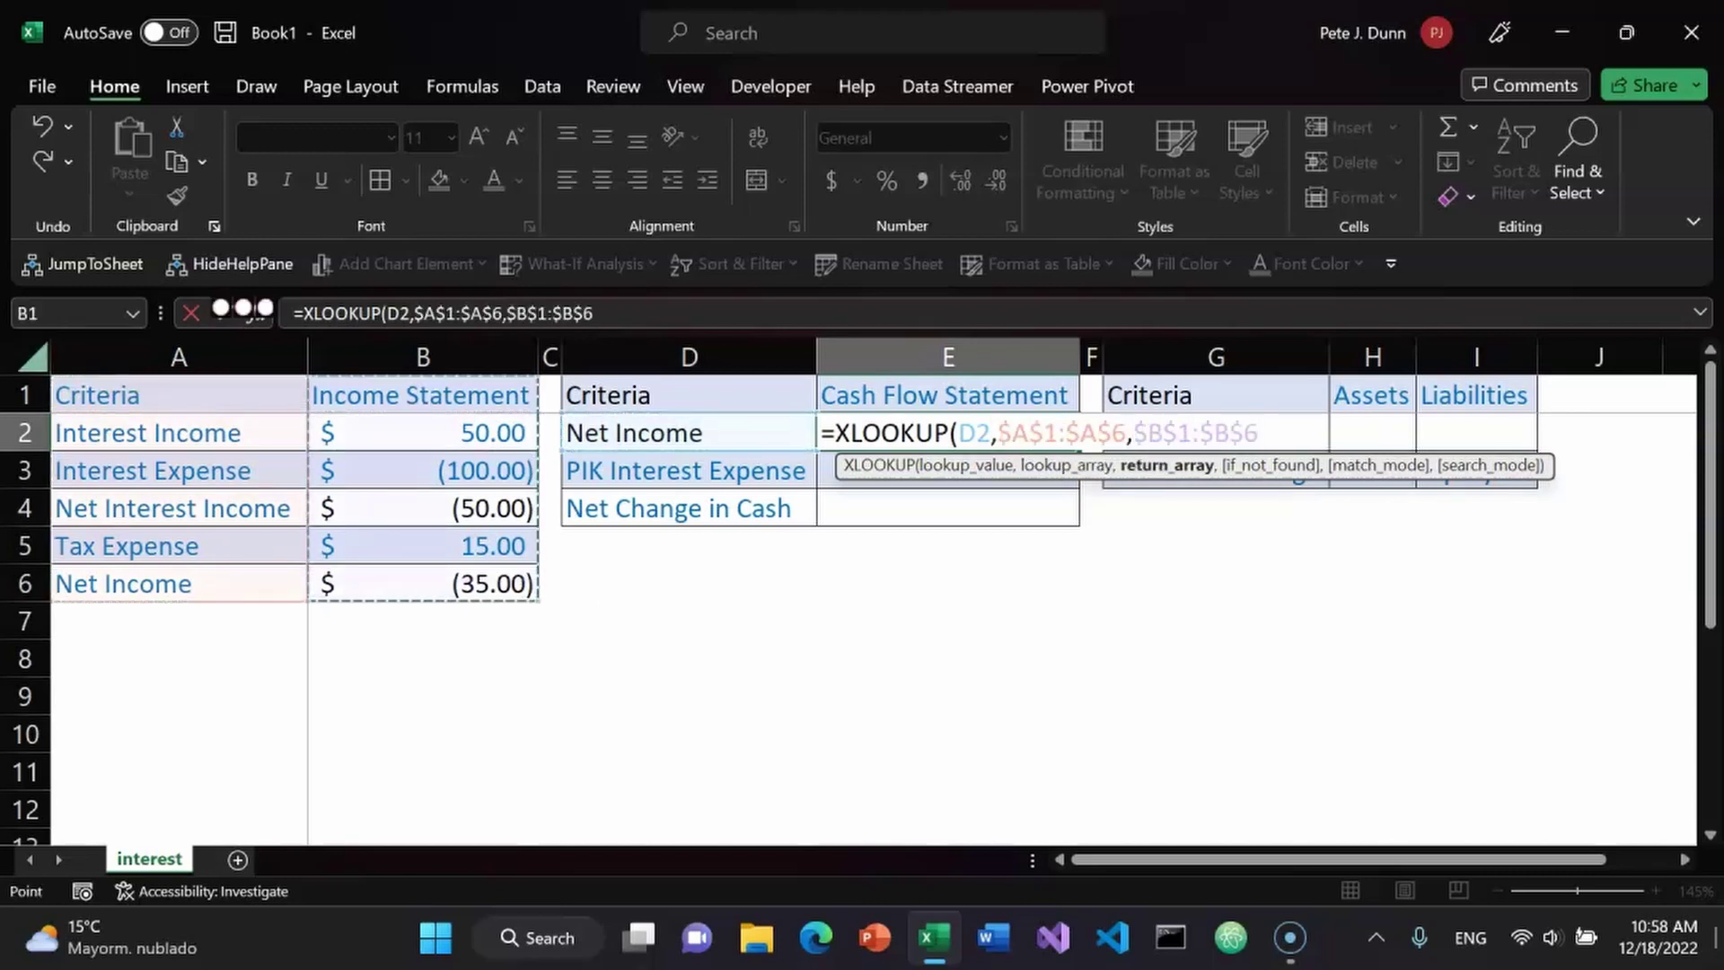
# Complete the E2 XLOOKUP with "not found" as the fallback, match mode 0 and search mode 1.
pyautogui.write(',"not')
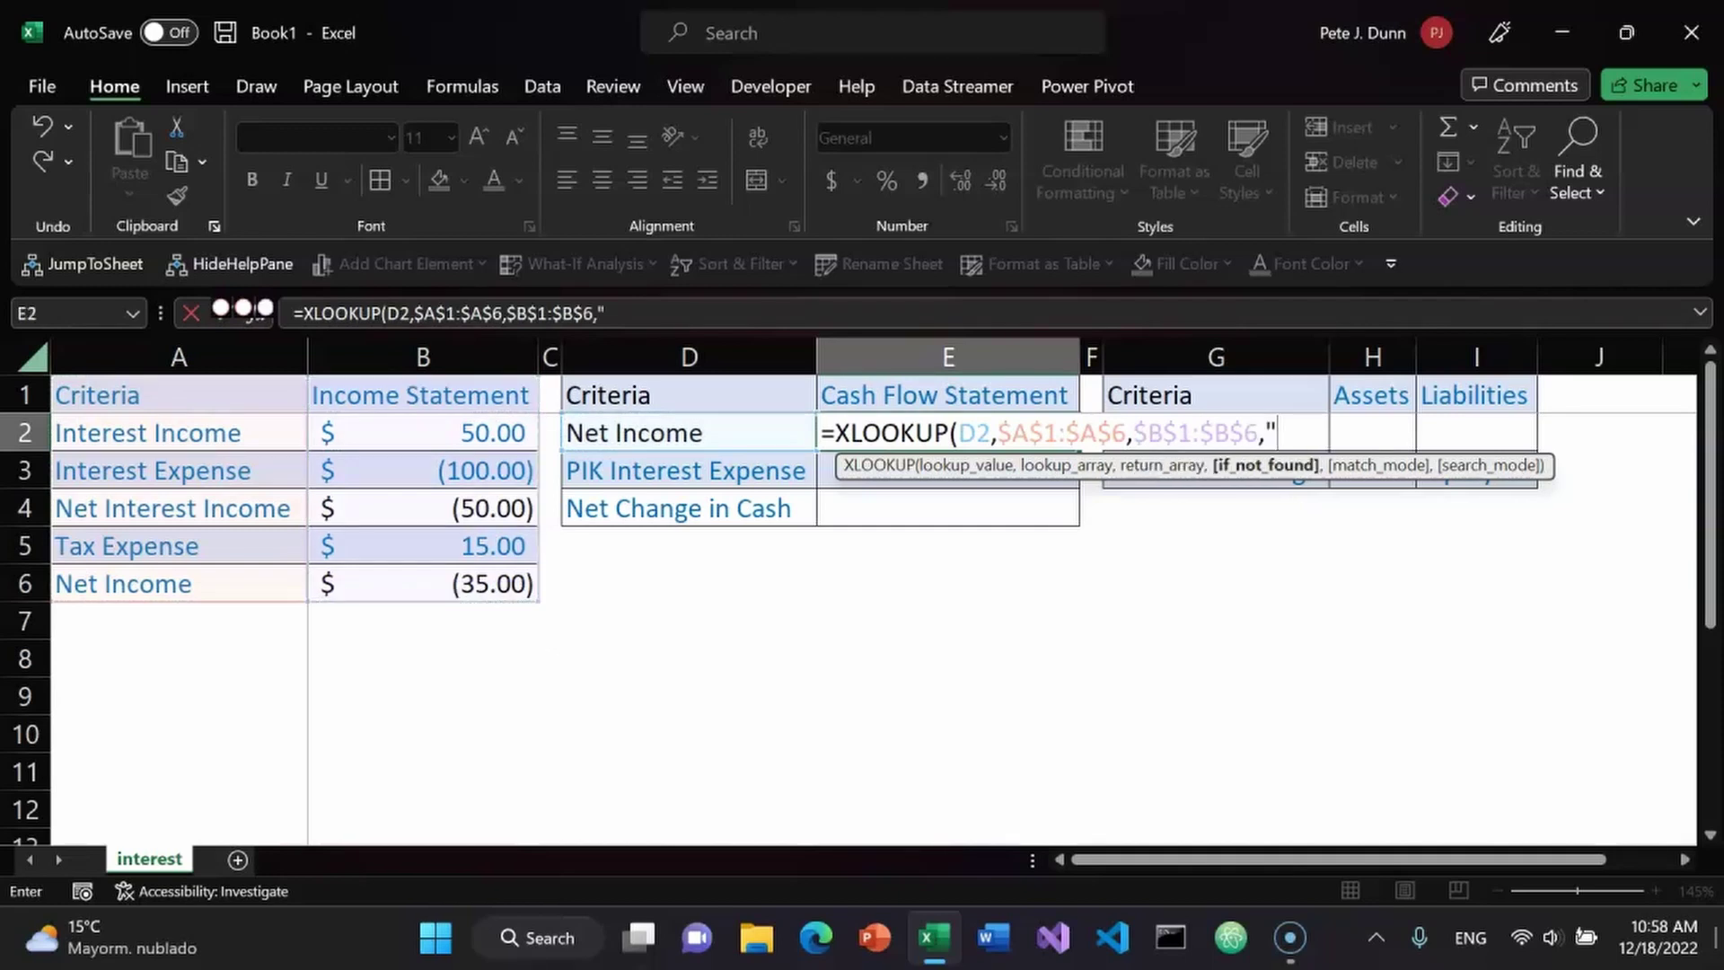
pyautogui.write(' found"')
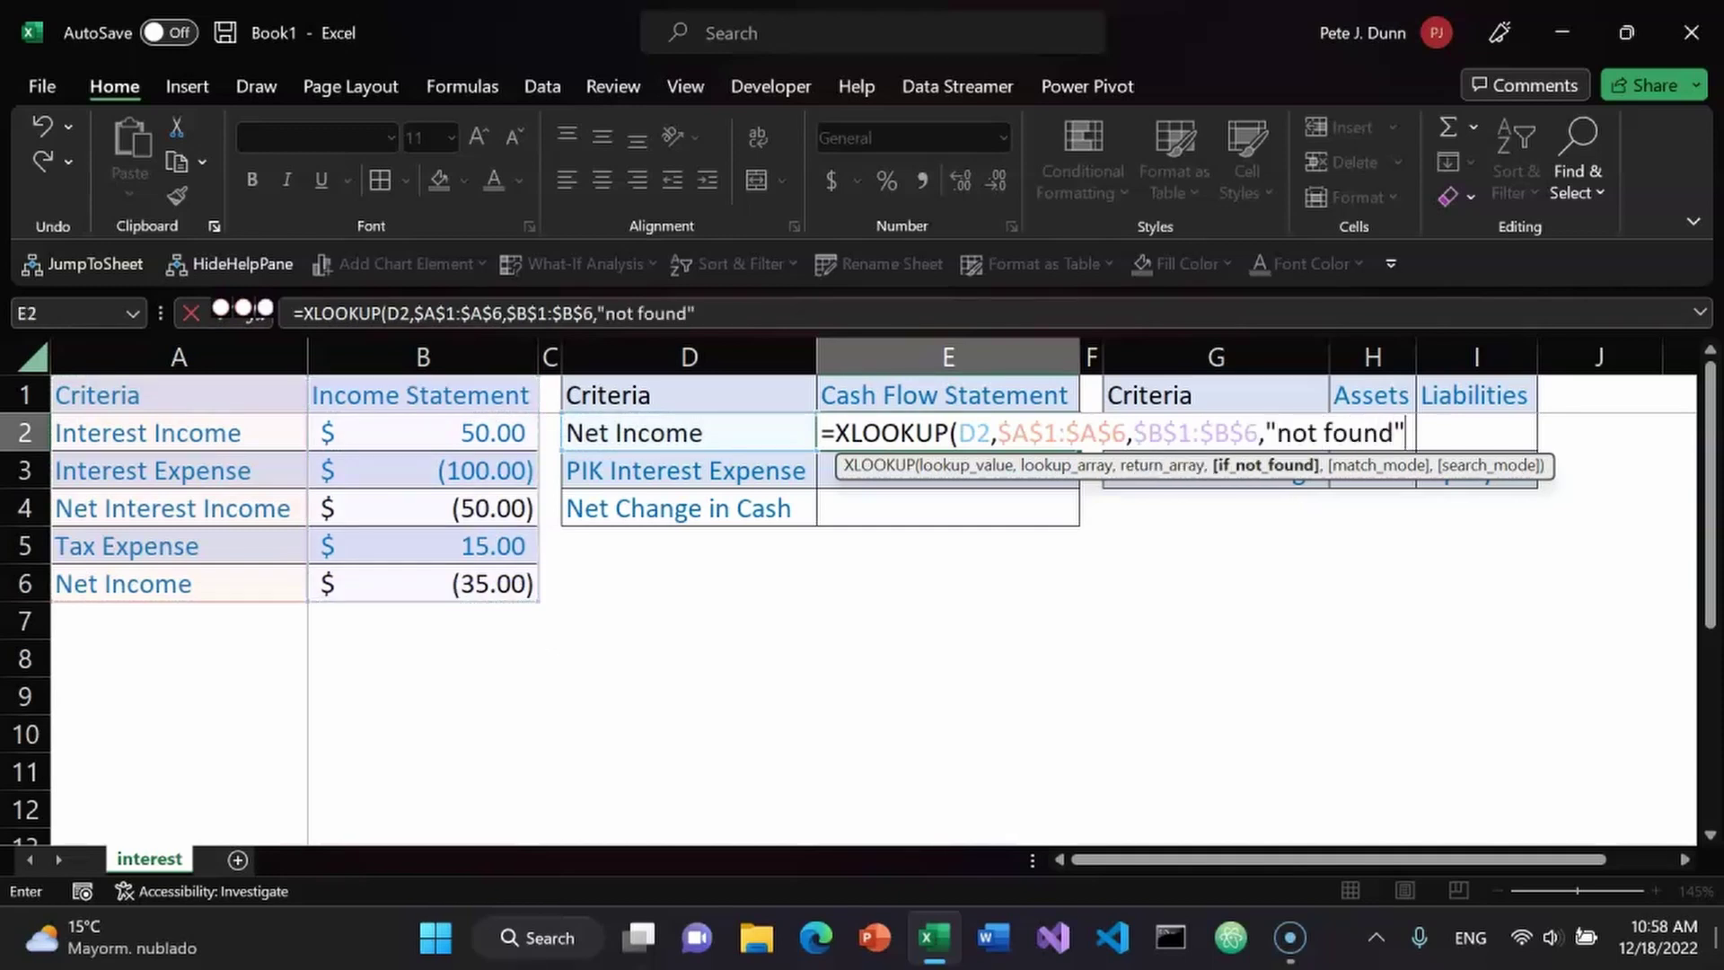
pyautogui.write(',0,1')
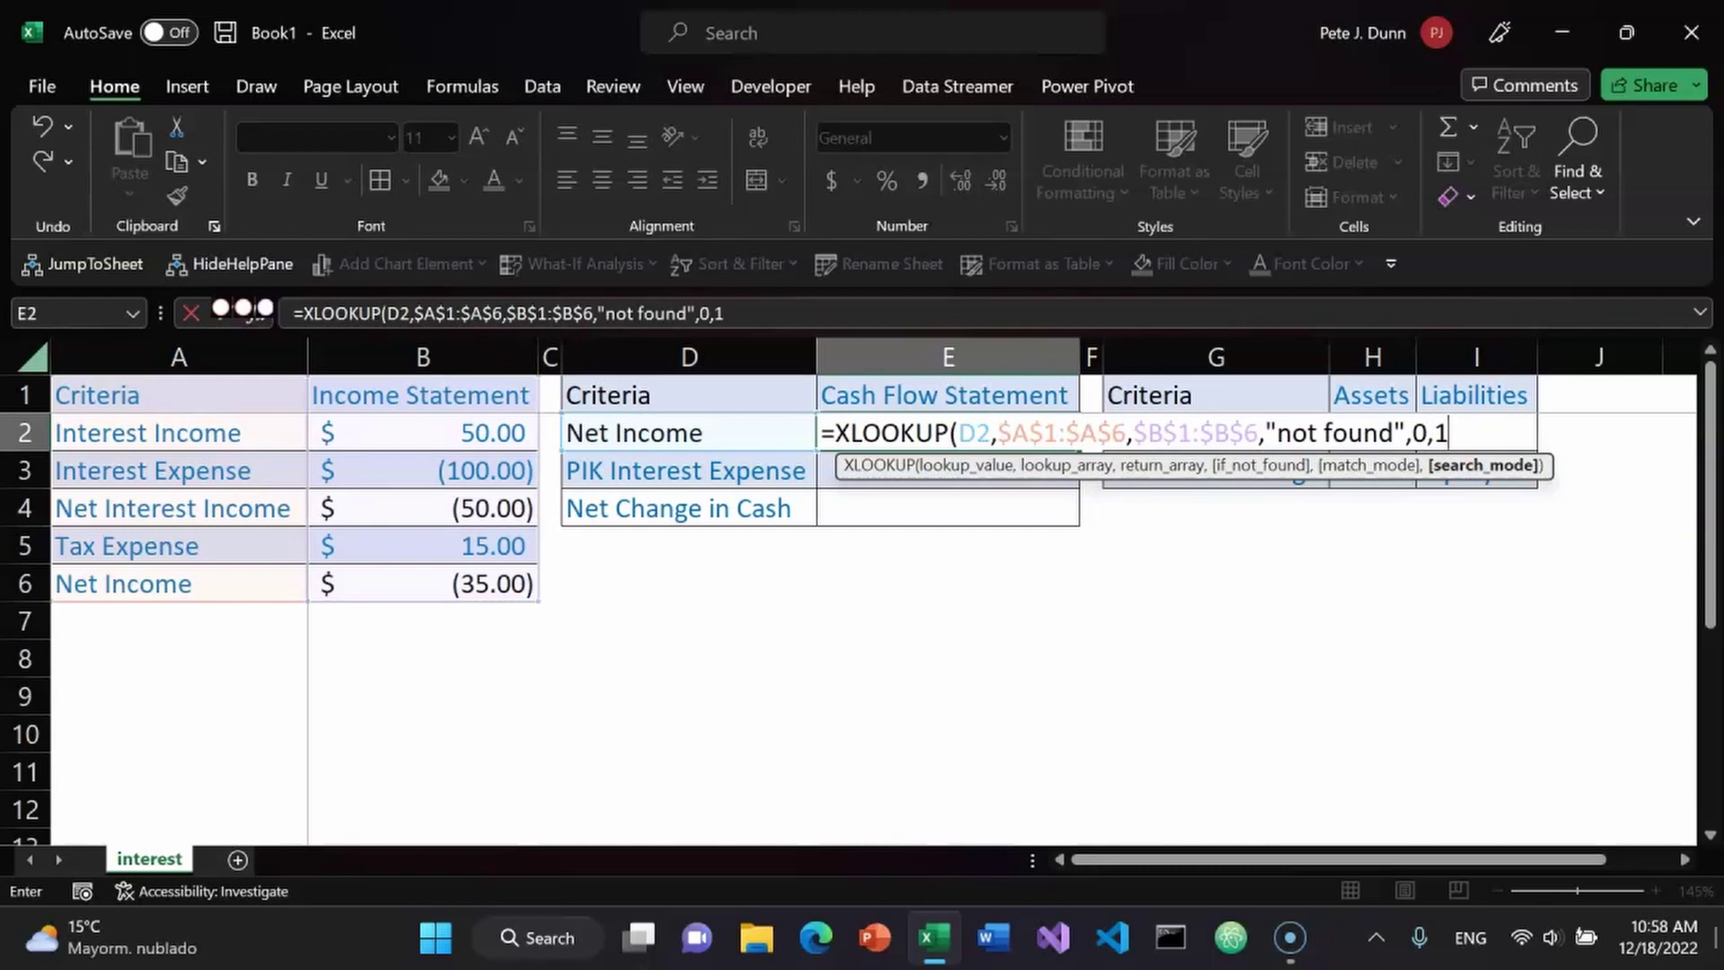
pyautogui.press('Return')
pyautogui.press('Up')
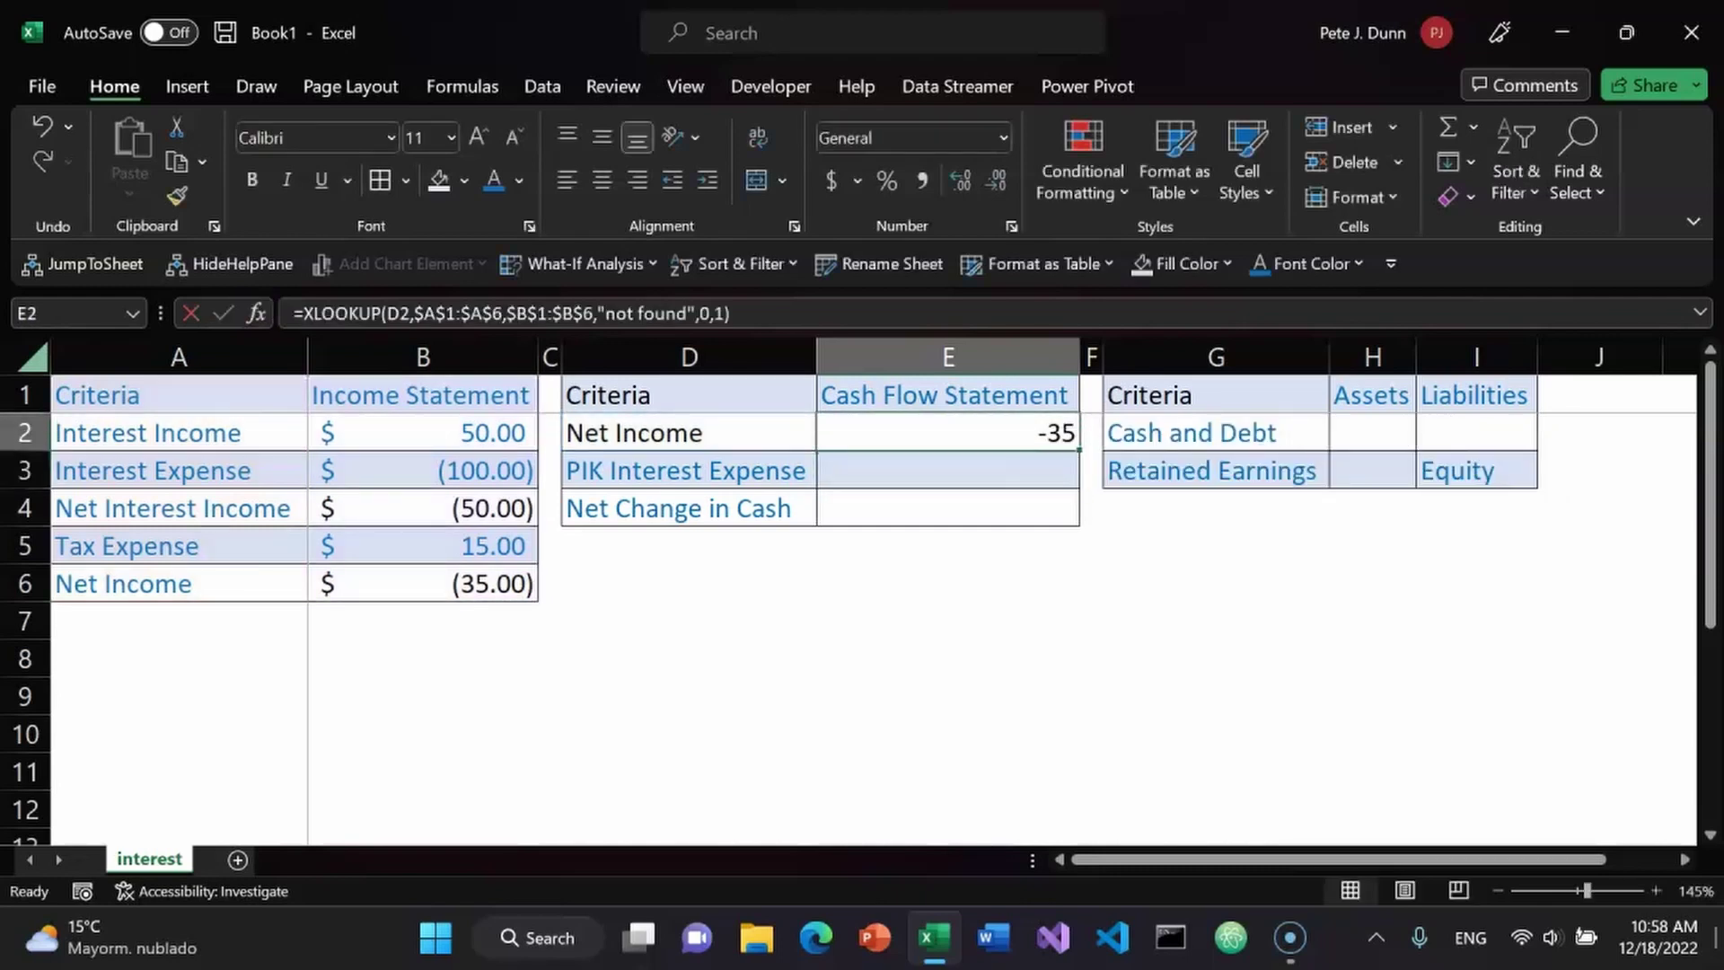
# Apply the US dollar accounting format to the cash flow statement's Net Income in E2.
pyautogui.press('alt')
pyautogui.press('h')
pyautogui.press('a')
pyautogui.press('n')
pyautogui.press('Return')
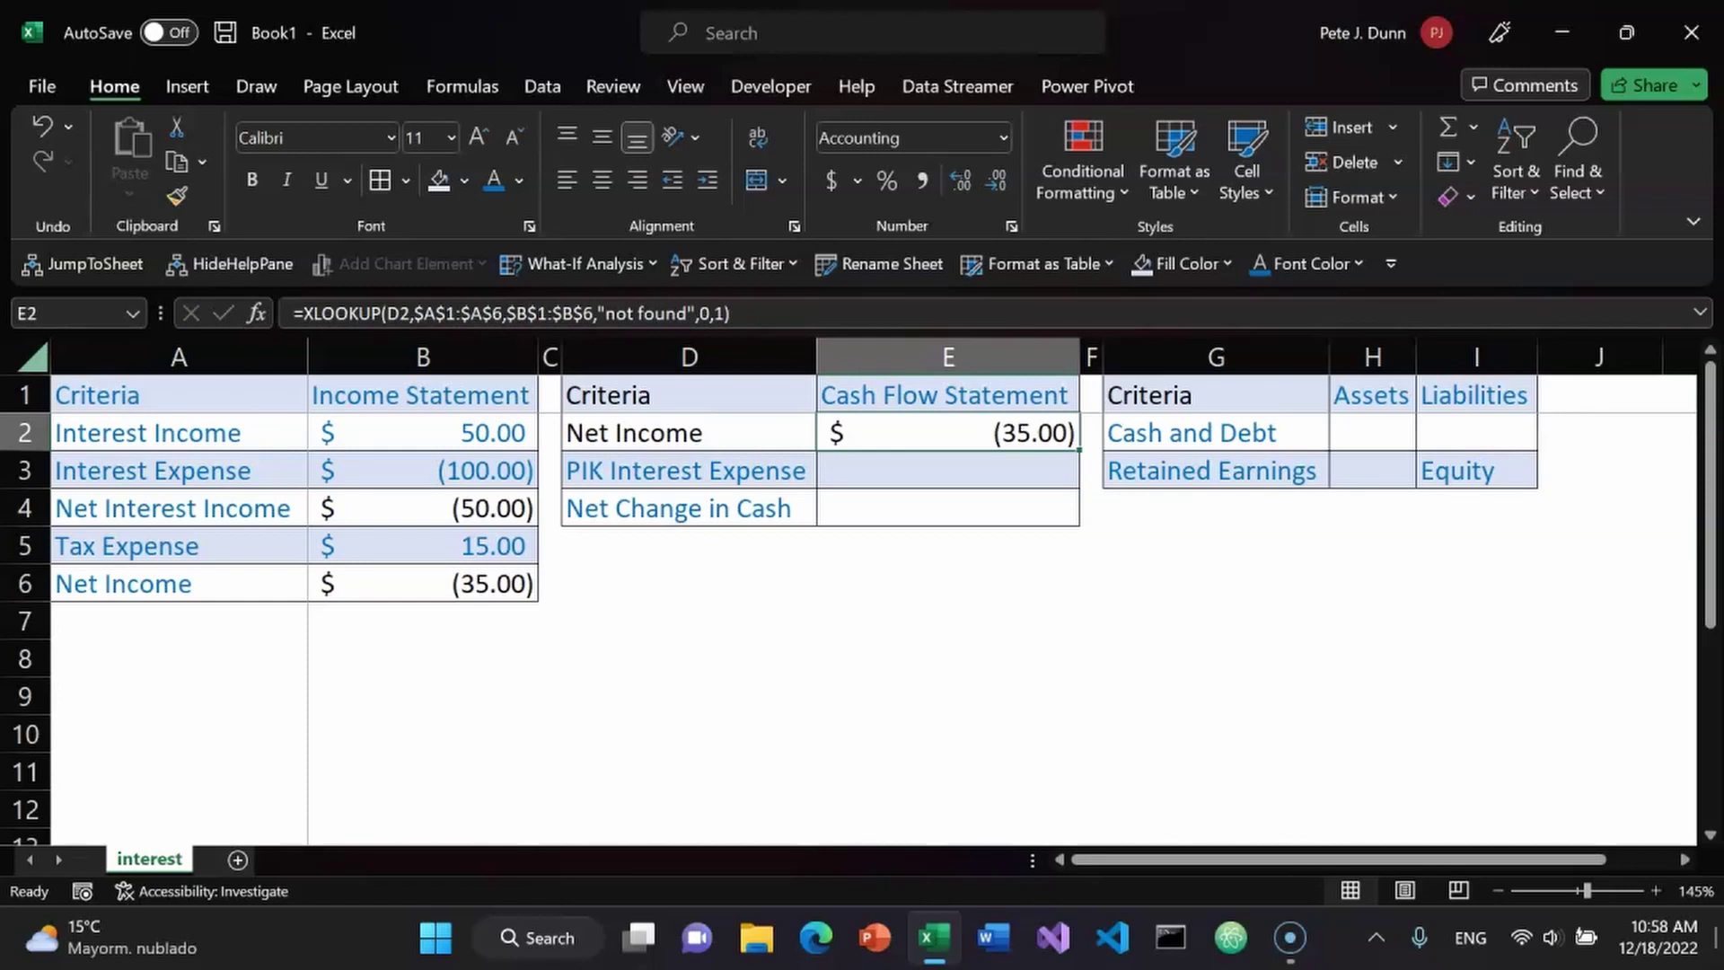
# Enter 50 as the PIK Interest Expense in E3 and apply the US dollar accounting format.
pyautogui.press('Down')
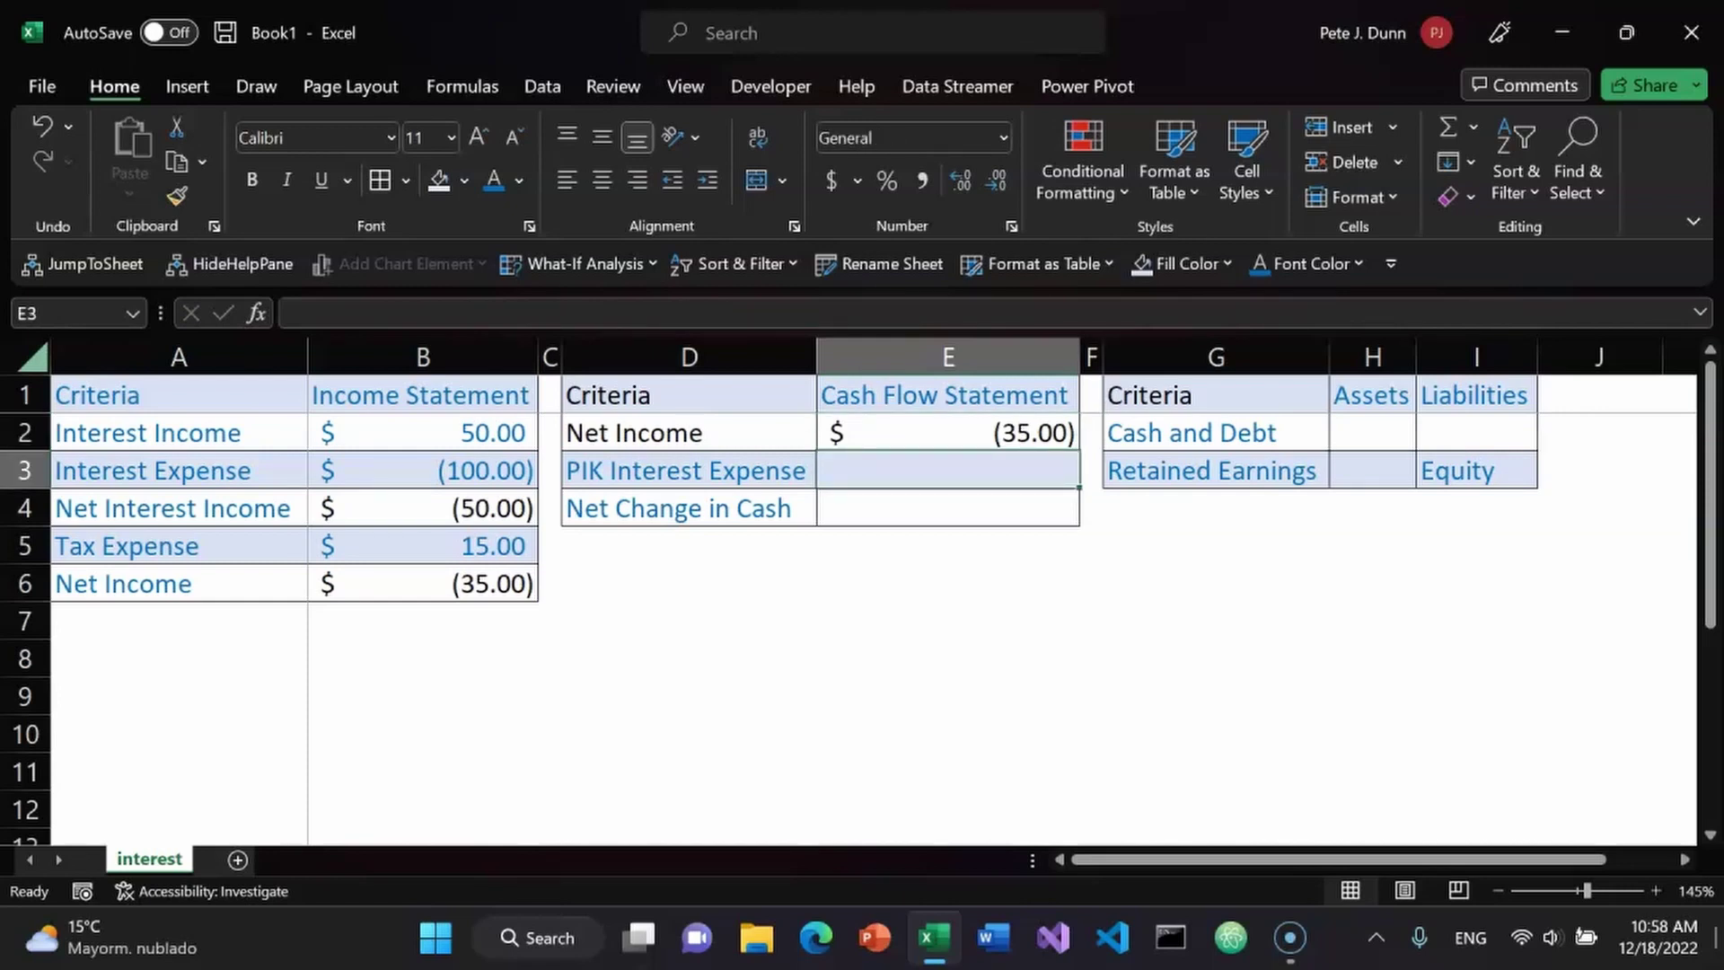
pyautogui.write('50')
pyautogui.hotkey('ctrl', 'Return')
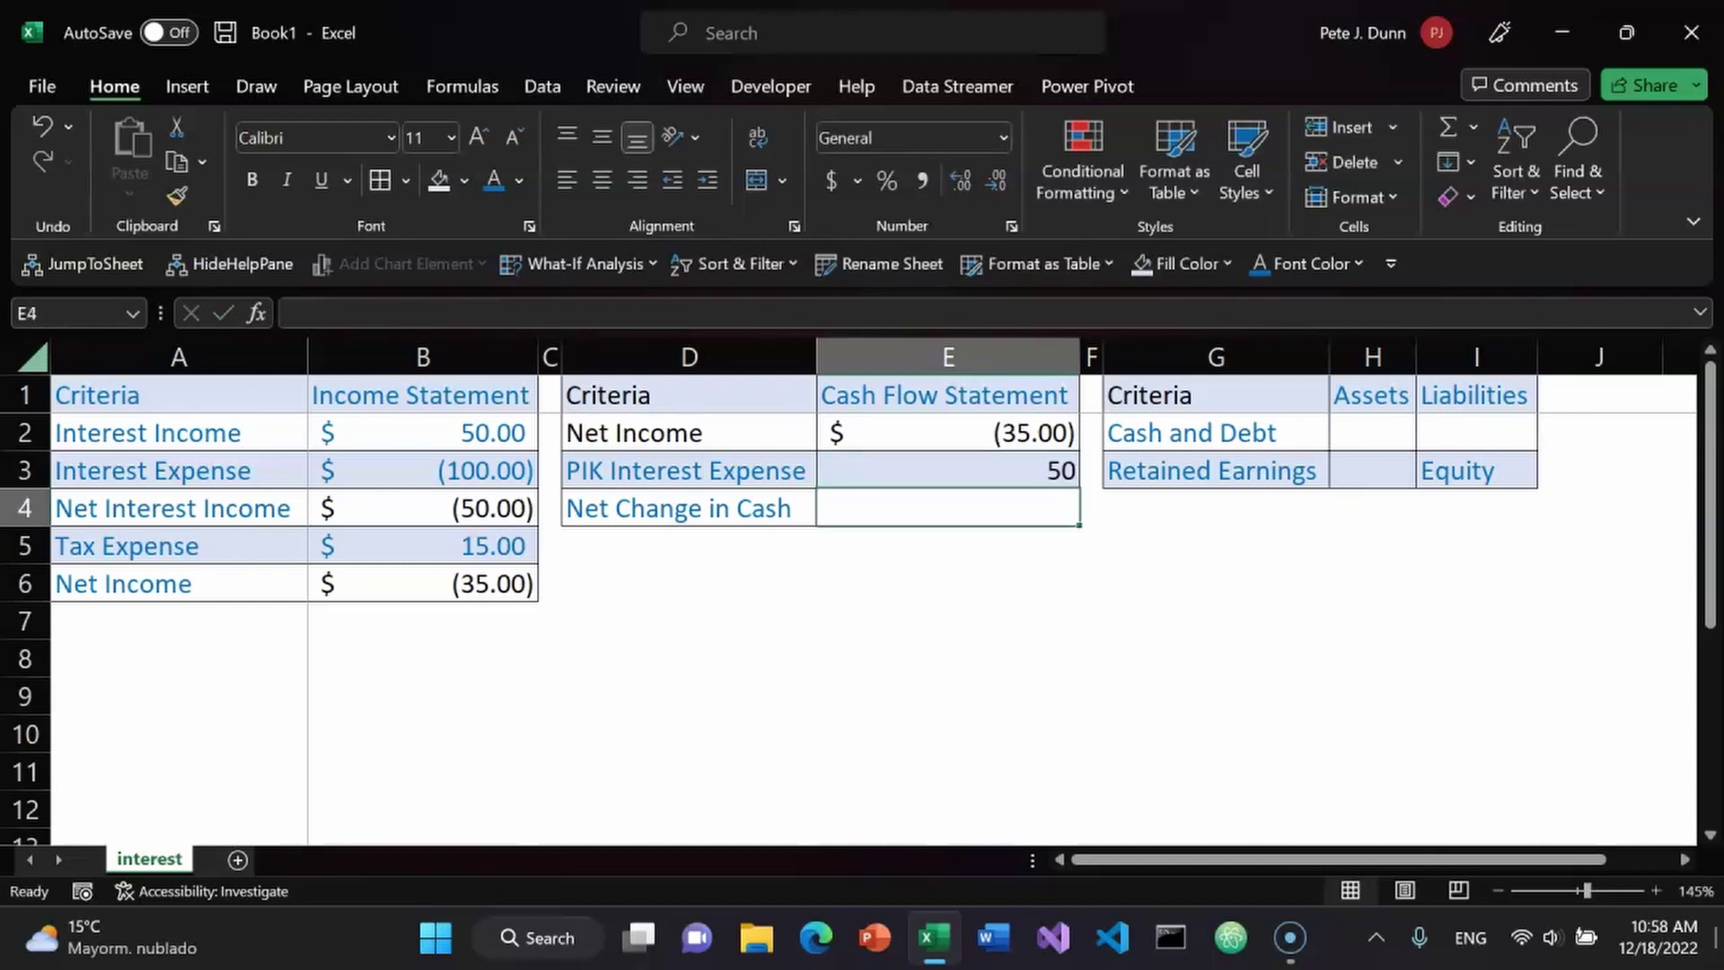
pyautogui.press('alt')
pyautogui.press('h')
pyautogui.press('a')
pyautogui.press('n')
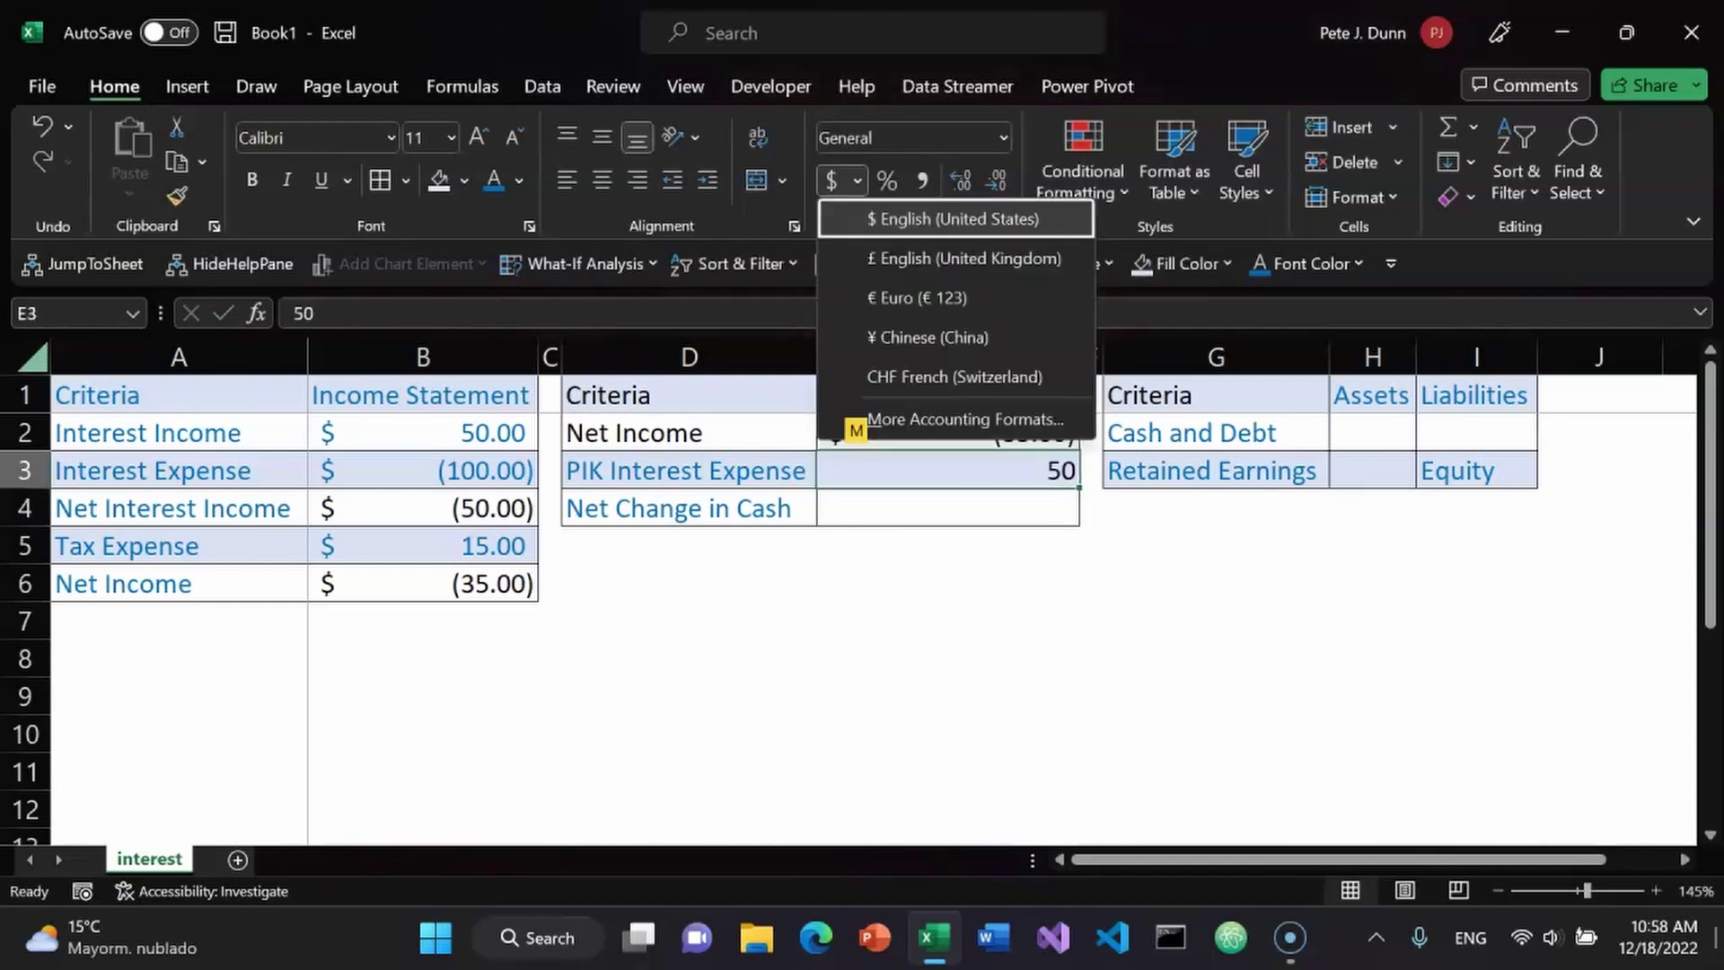
pyautogui.press('Return')
# Set the font colour of the PIK Interest Expense amount in E3 to standard blue.
pyautogui.hotkey('alt', 'h')
pyautogui.press('f')
pyautogui.press('c')
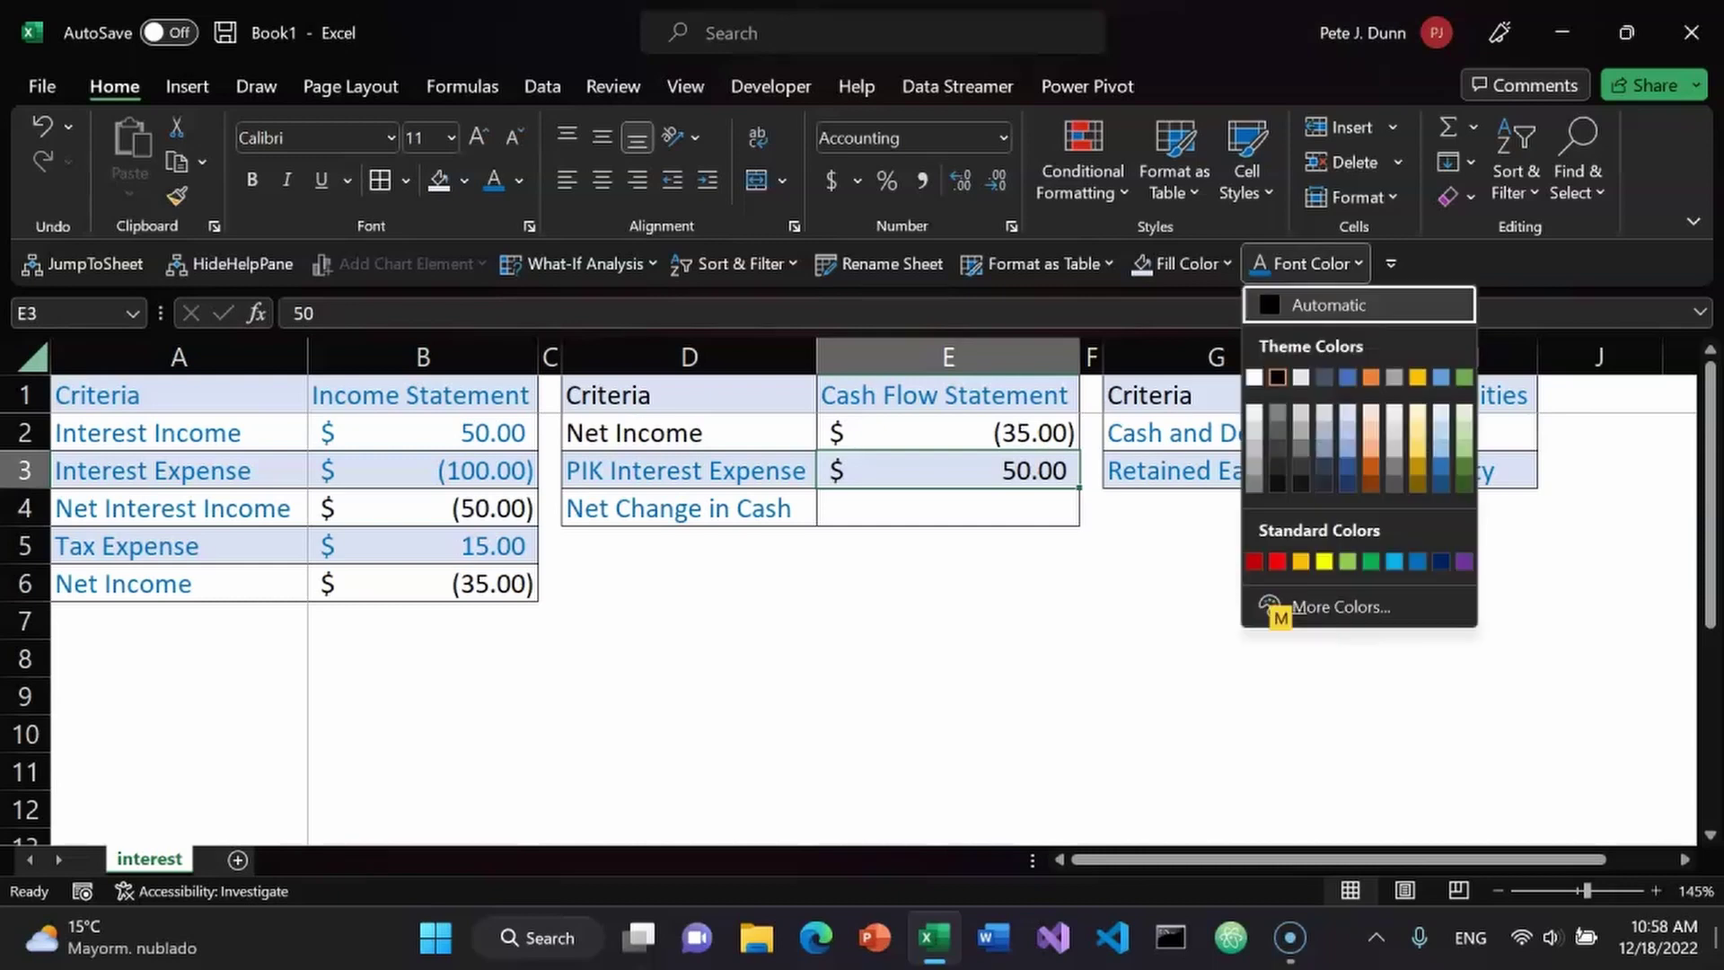
pyautogui.press('Escape')
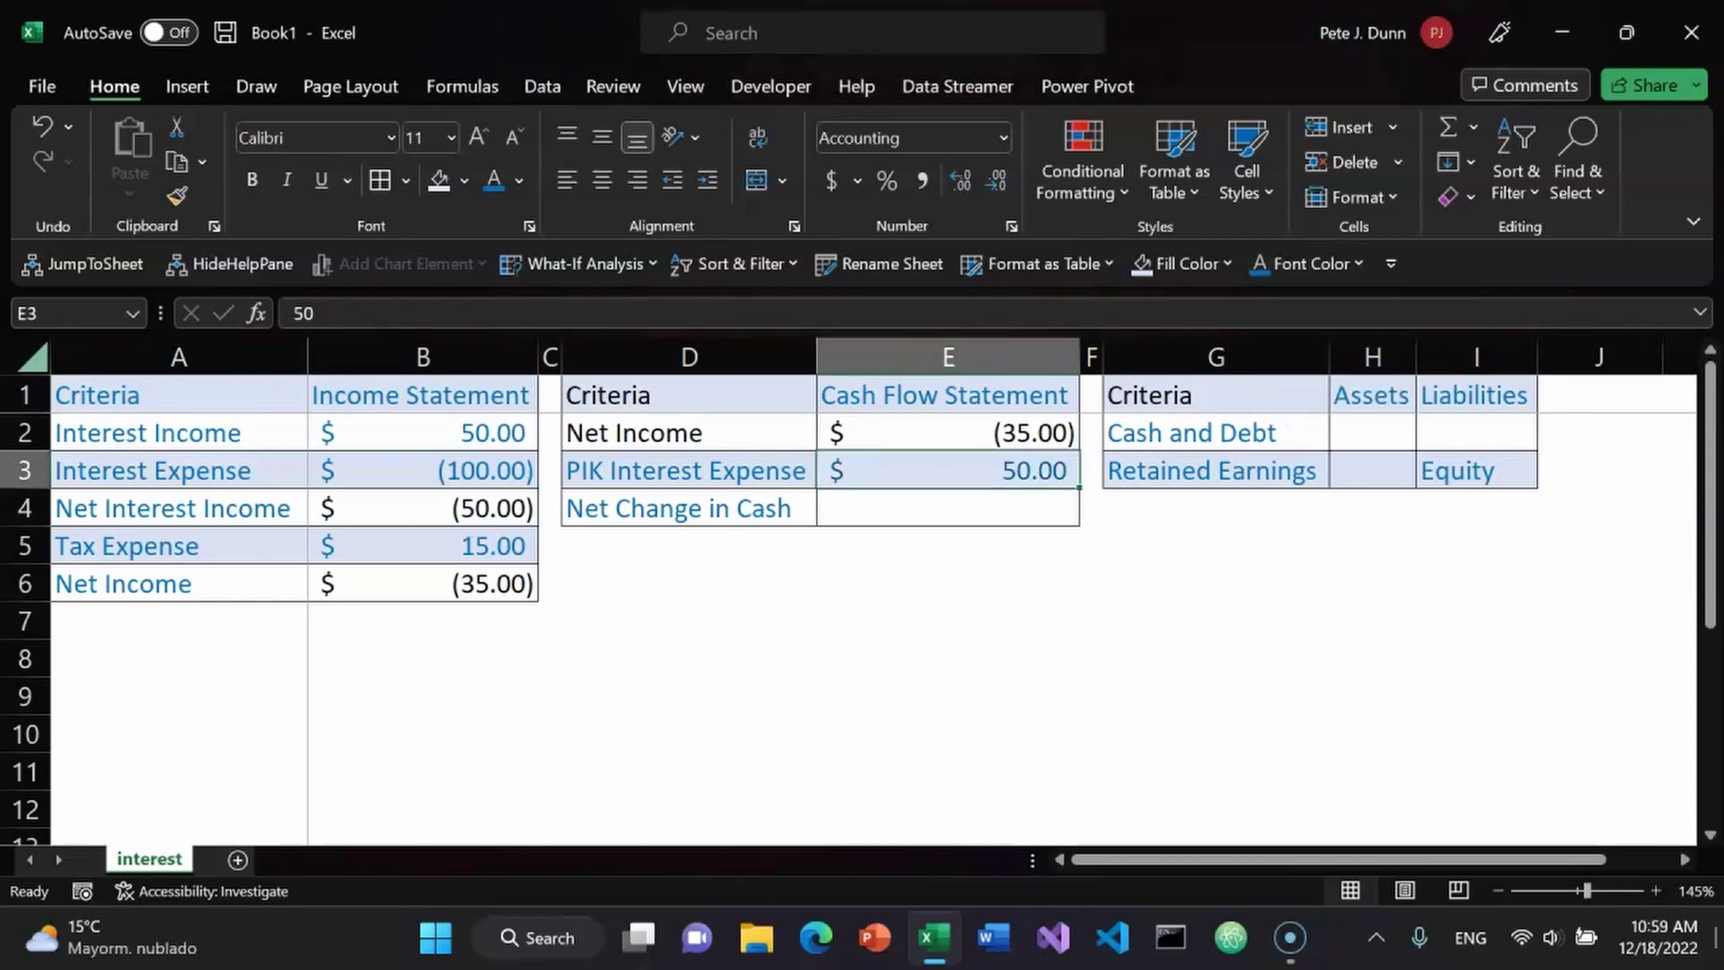
# Calculate the Net Change in Cash in E4 with =SUM(E2:E3).
pyautogui.press('Down')
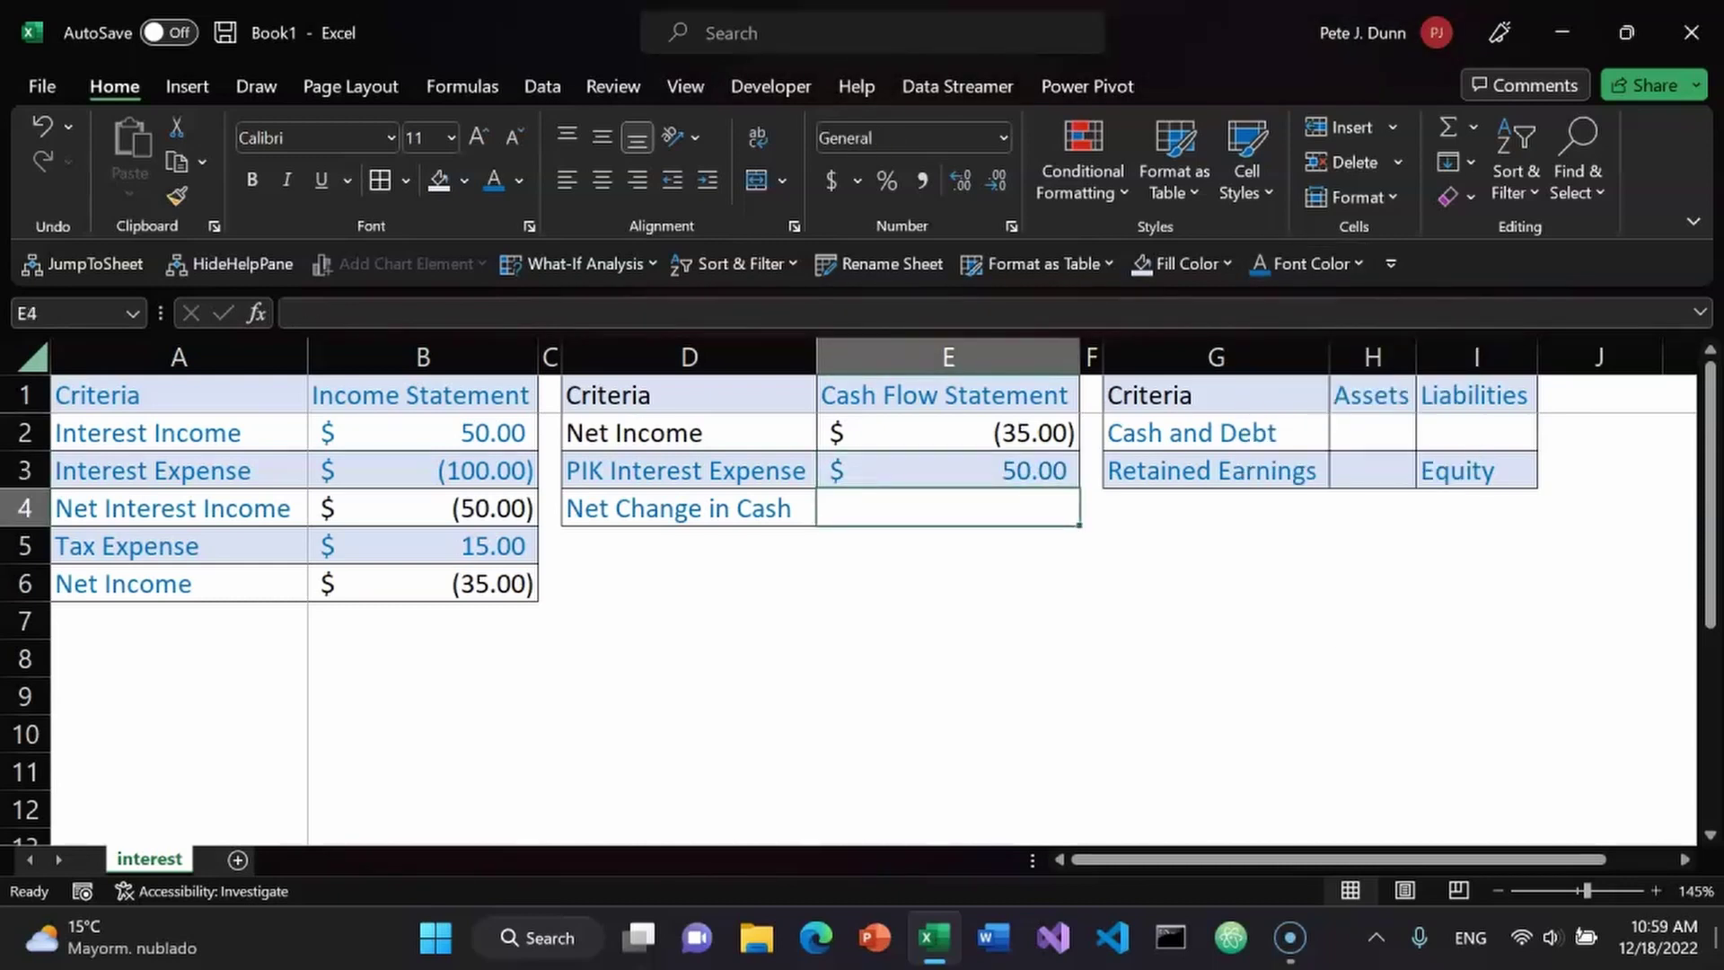
pyautogui.hotkey('alt', '=')
pyautogui.press('Return')
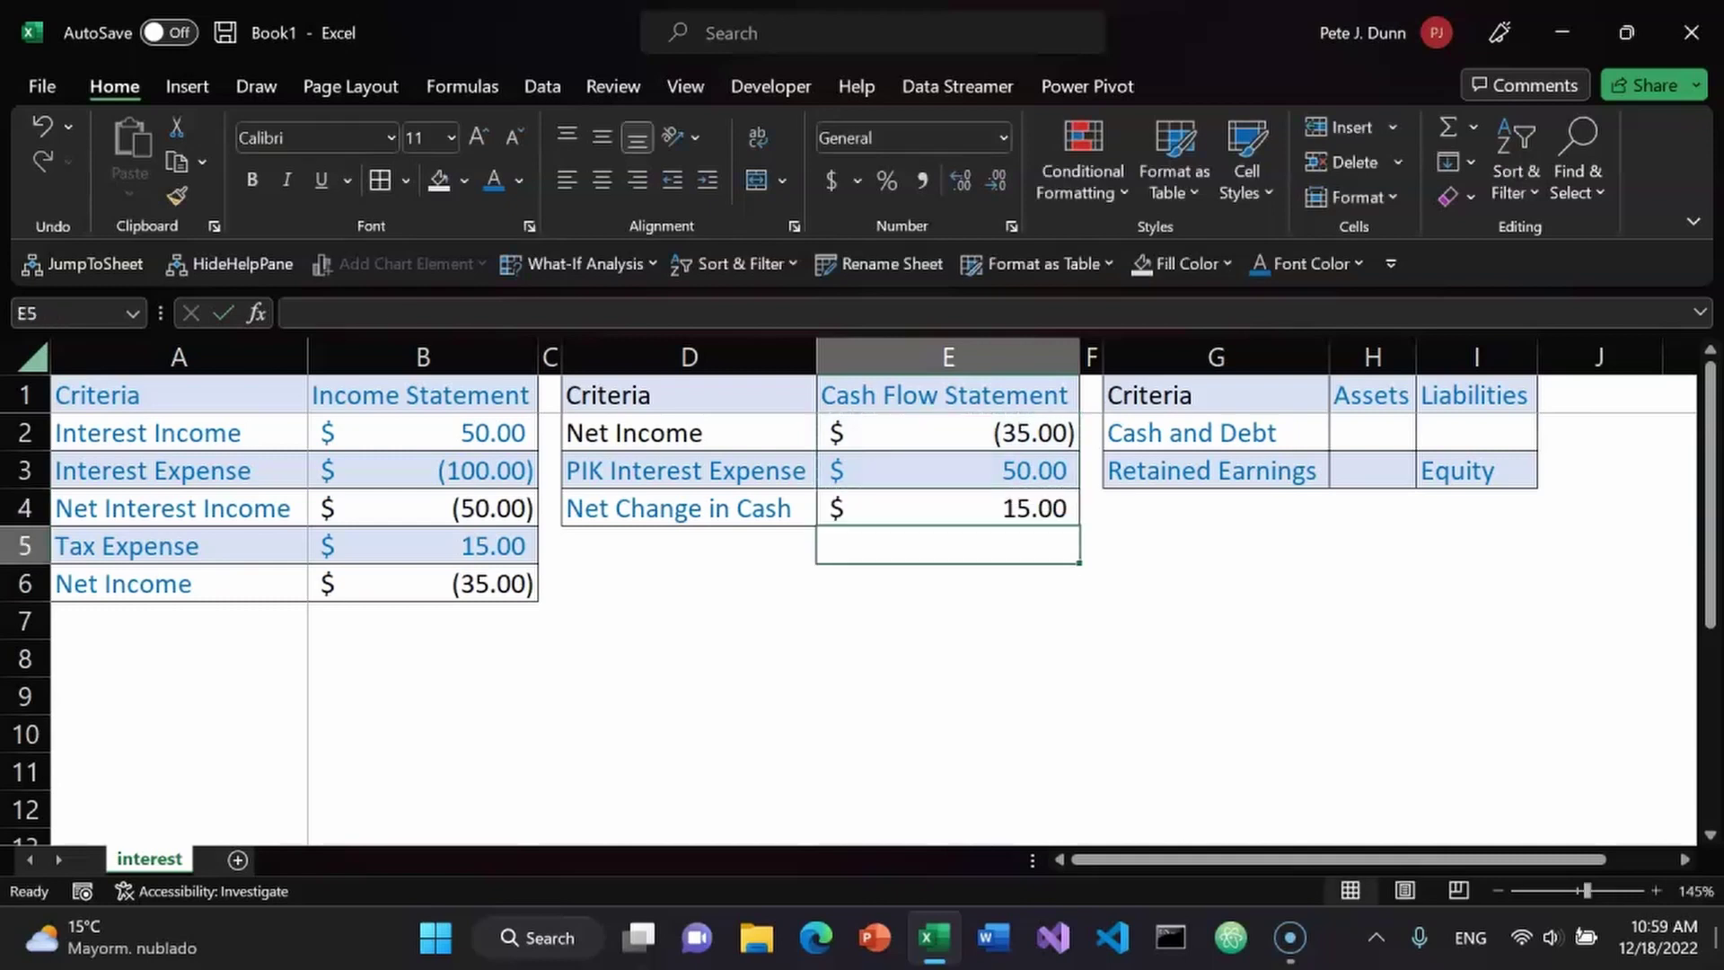
pyautogui.press('Up')
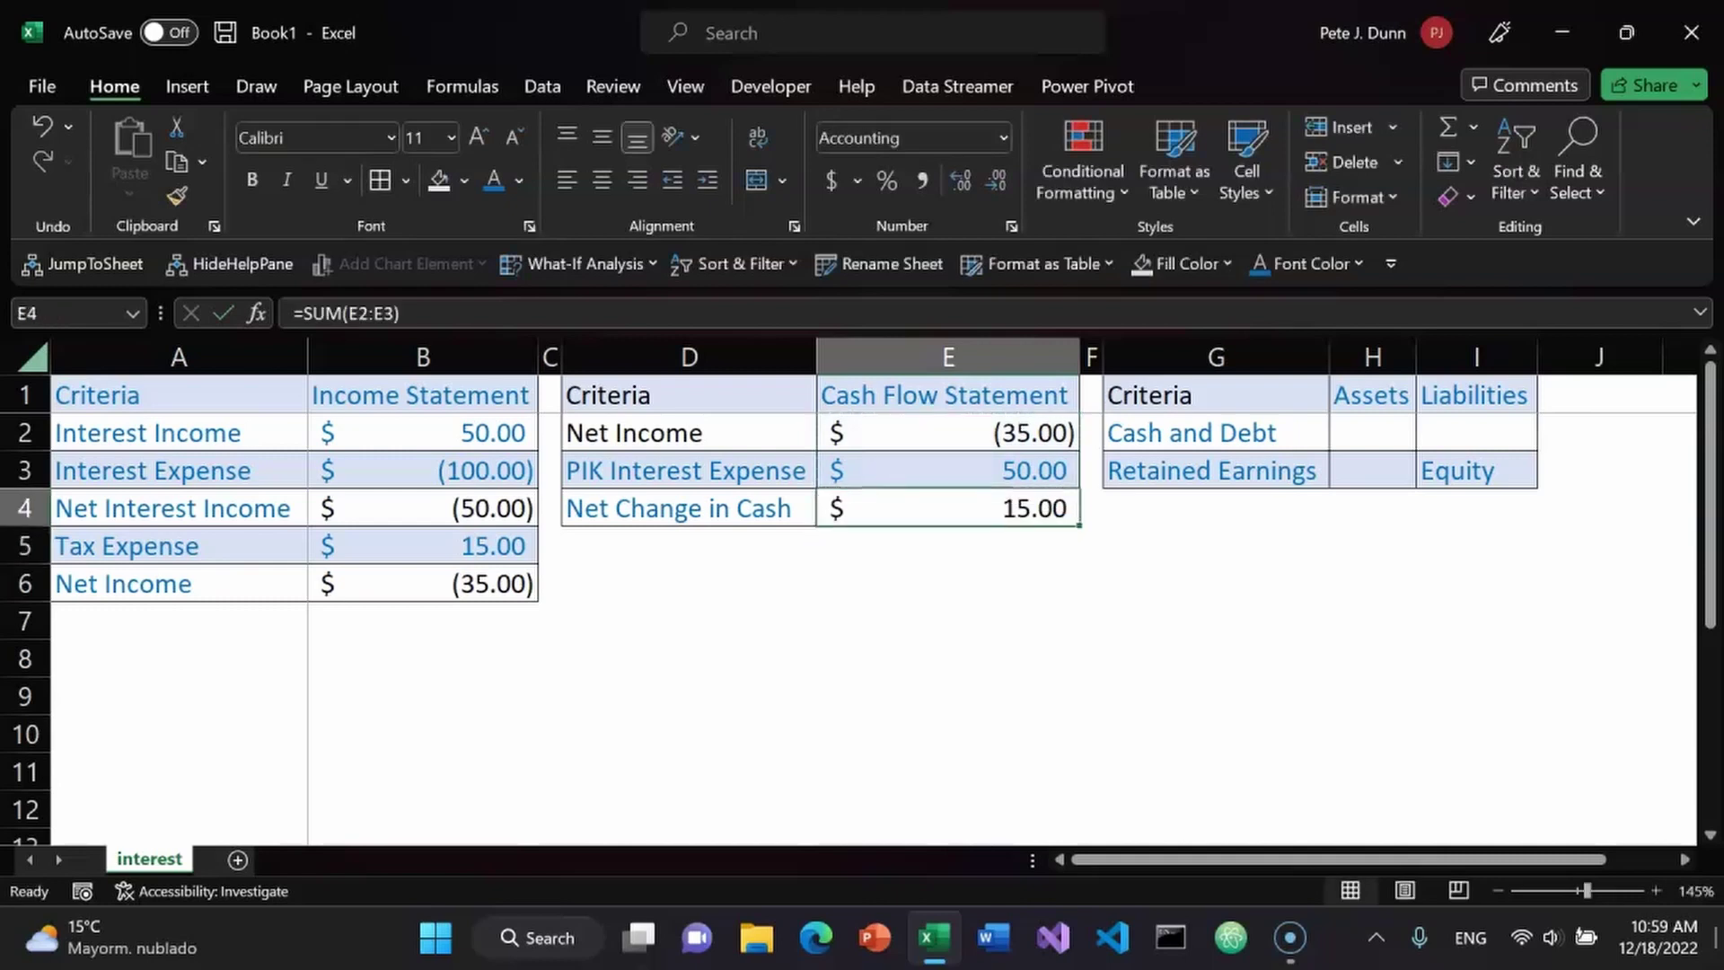
# Link the Assets value for Cash and Debt in H2 to the Net Change in Cash with =E4.
pyautogui.press('Right')
pyautogui.press('Right')
pyautogui.press('Right')
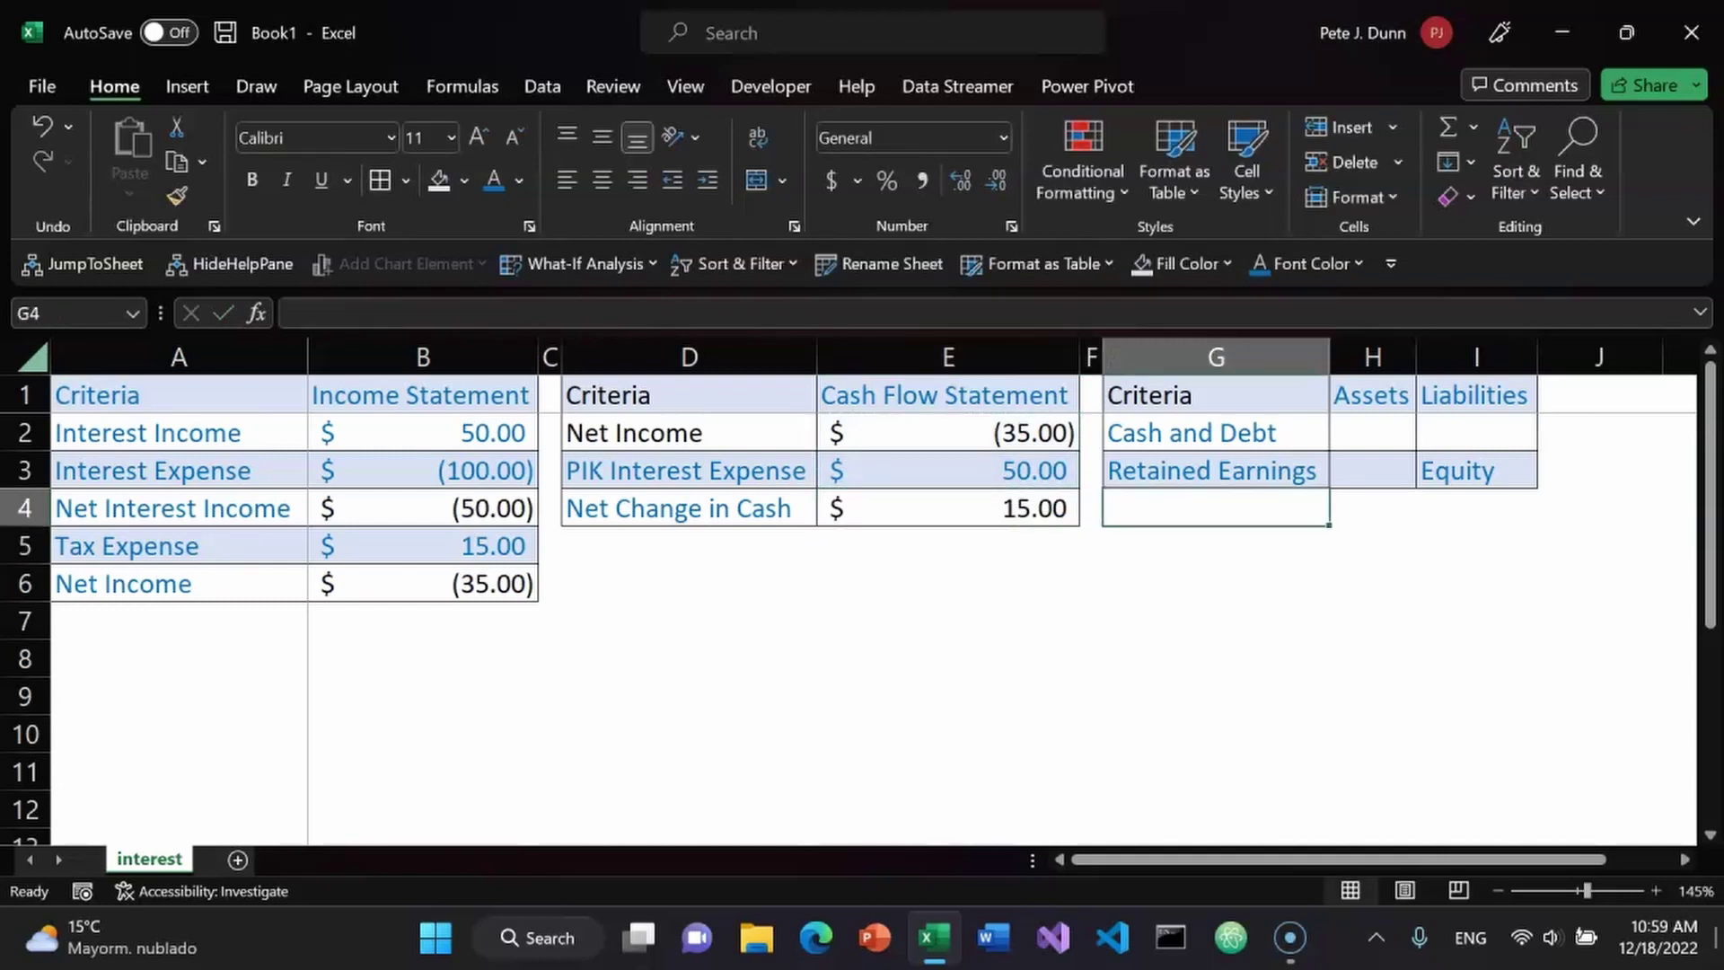
pyautogui.press('Up')
pyautogui.press('Up')
pyautogui.write('=')
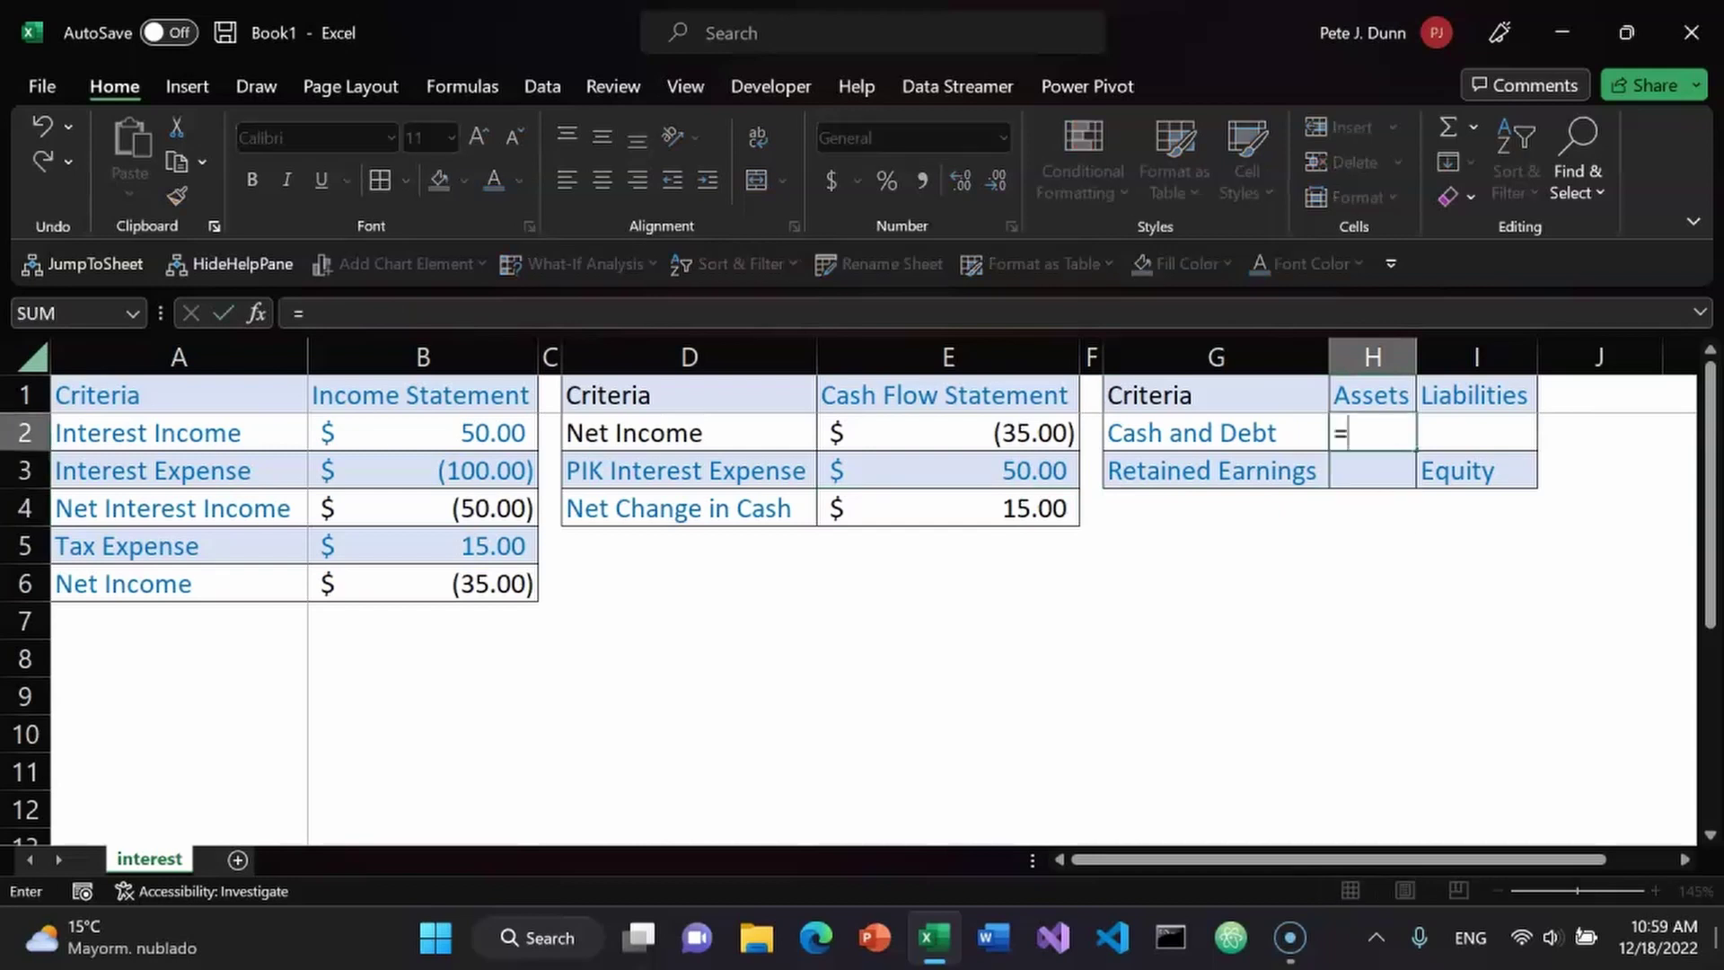
pyautogui.press('Down')
pyautogui.press('Down')
pyautogui.press('Down')
pyautogui.press('Left')
pyautogui.press('Left')
pyautogui.press('Left')
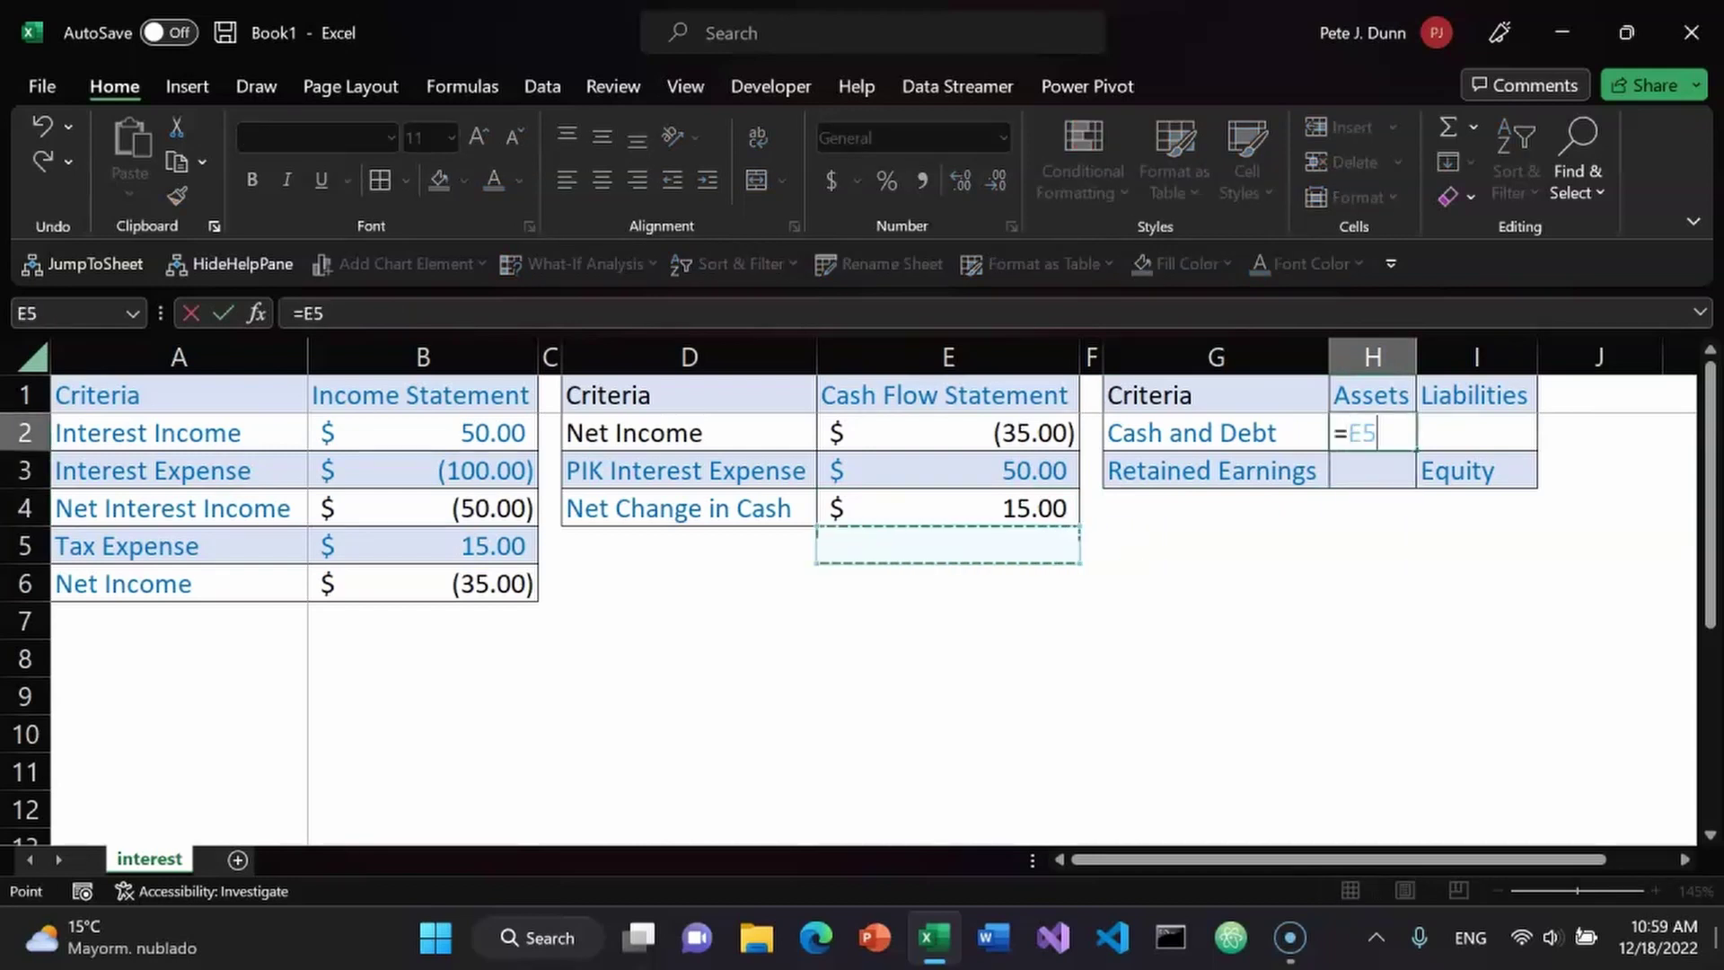
pyautogui.press('Up')
pyautogui.press('Return')
pyautogui.press('Up')
# Enter -50 as the Liabilities value for Cash and Debt in I2 and apply the US dollar accounting format.
pyautogui.press('Right')
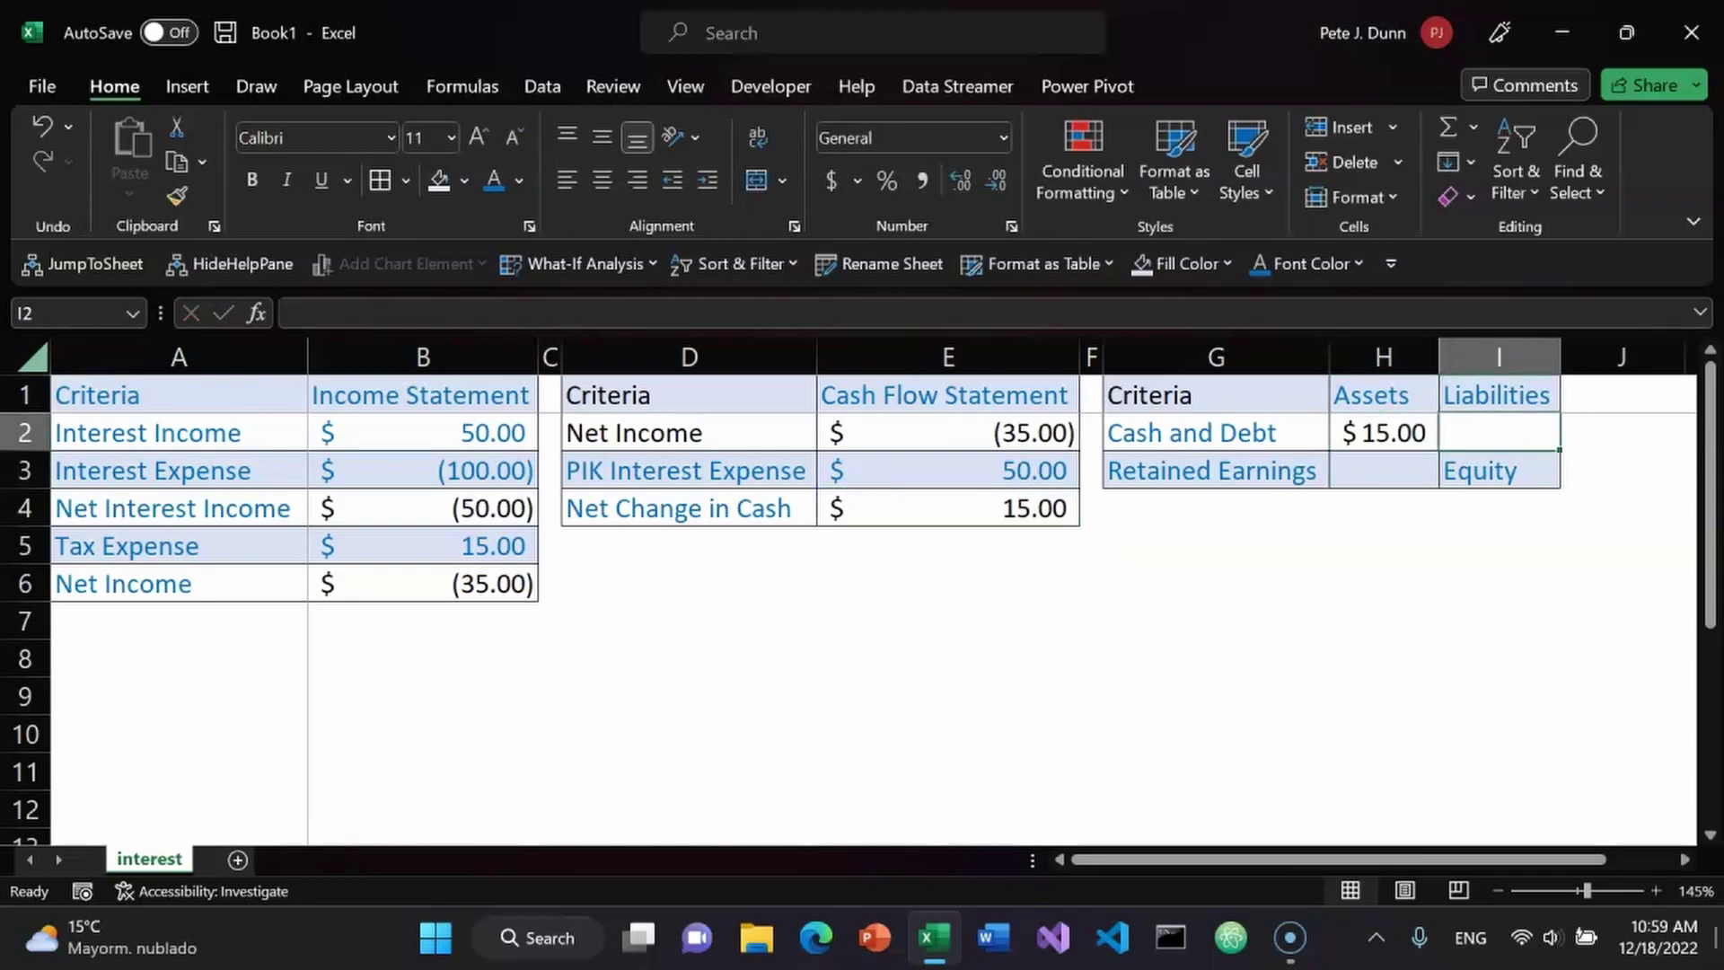
pyautogui.write('=')
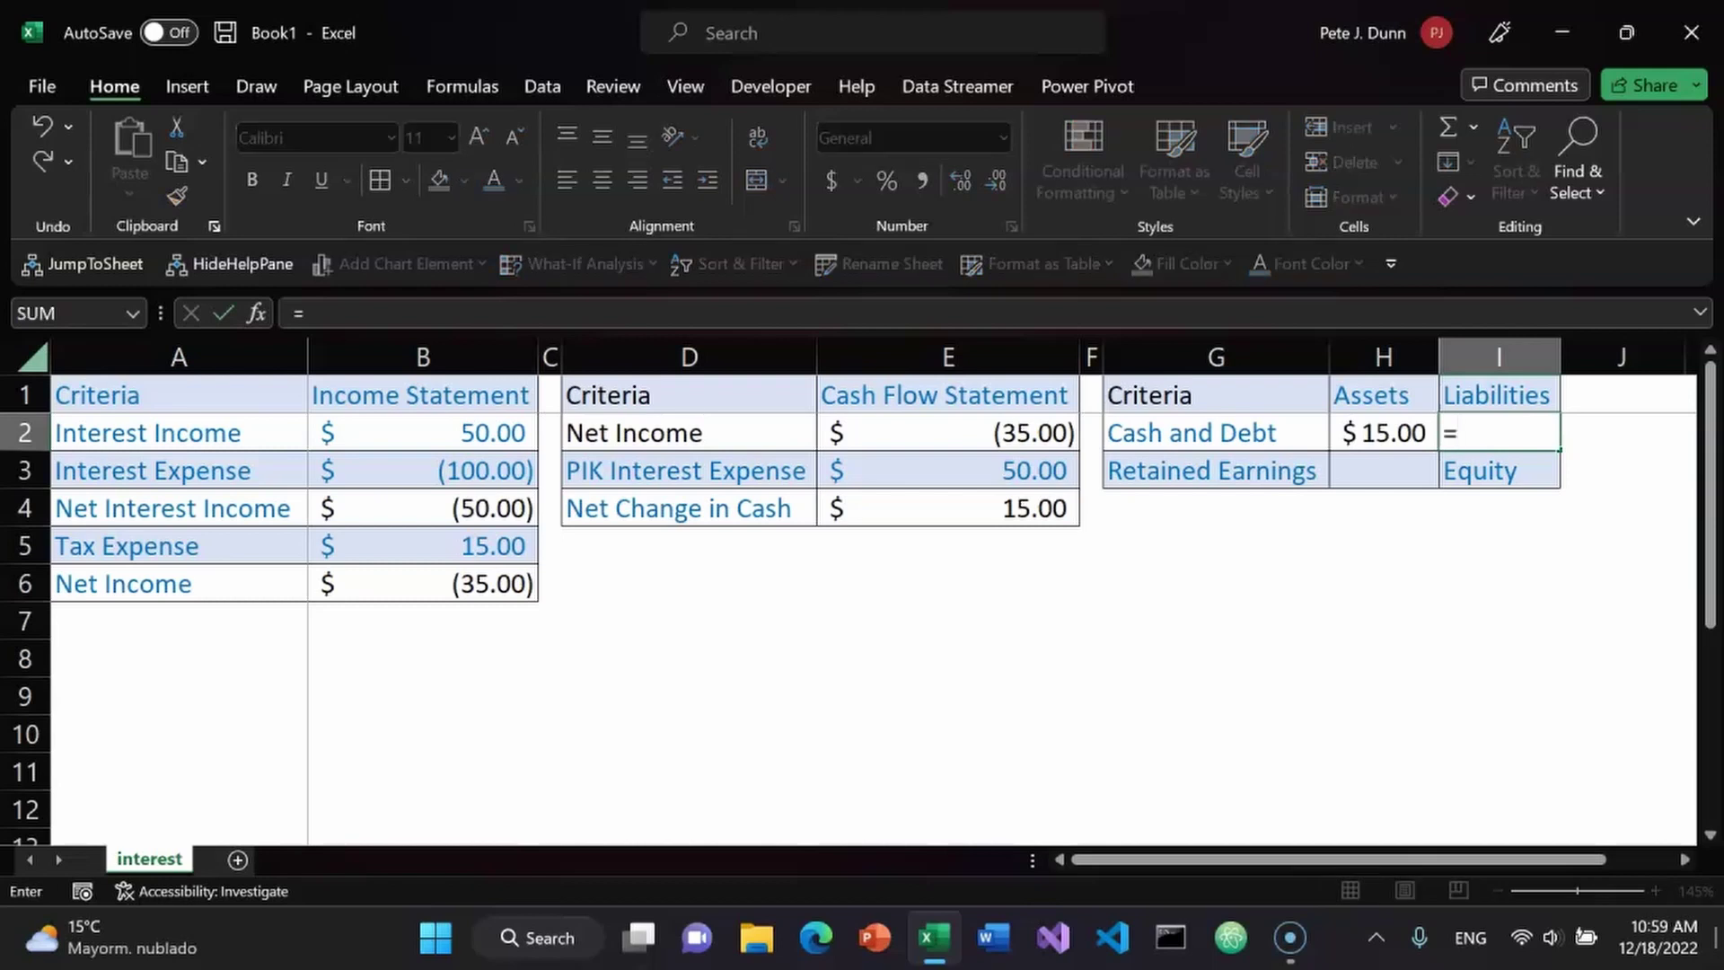
pyautogui.press('BackSpace')
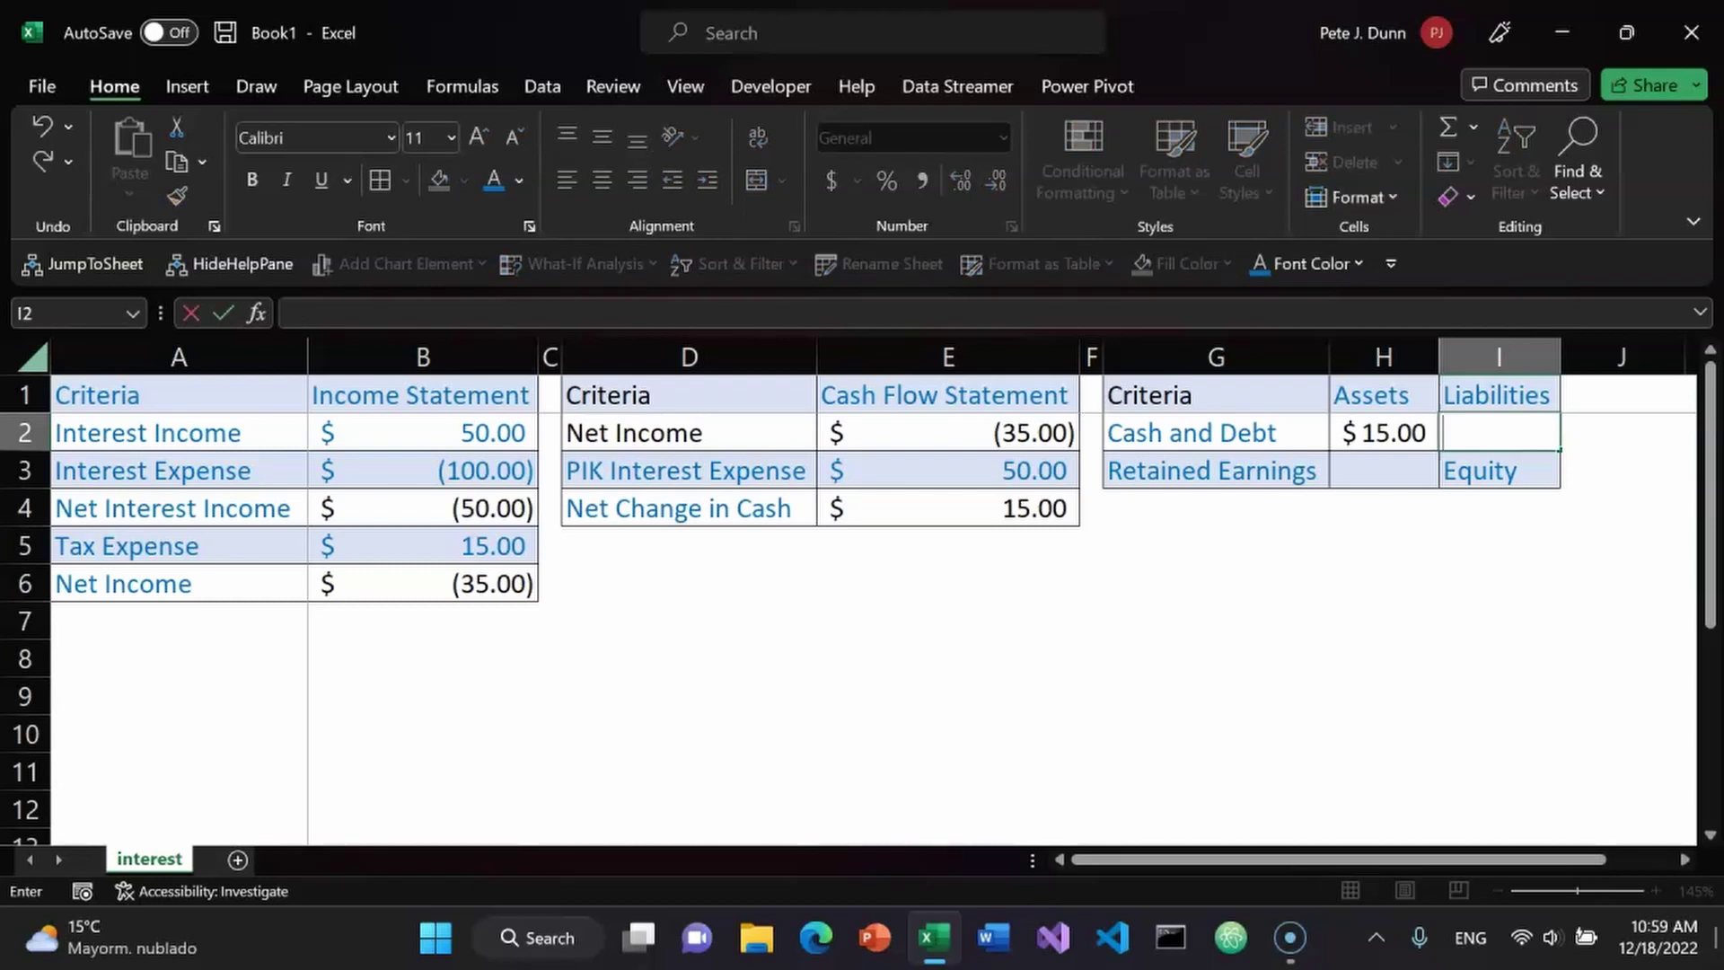
pyautogui.press('Return')
pyautogui.press('Up')
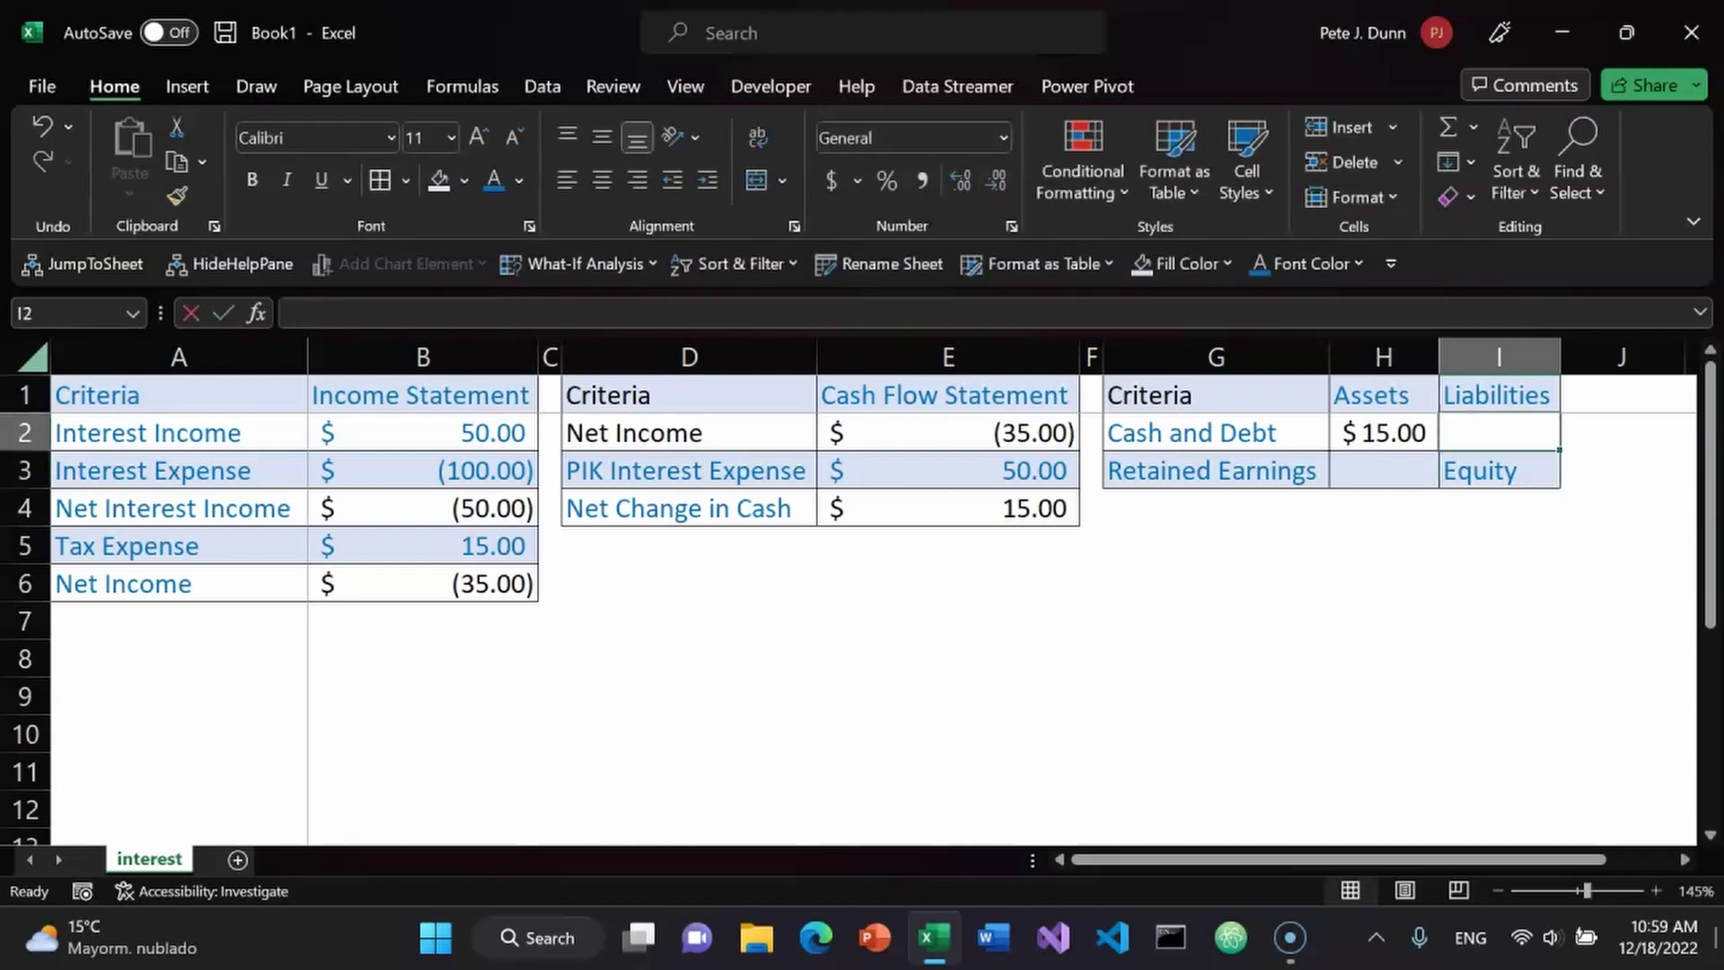
pyautogui.write('-50')
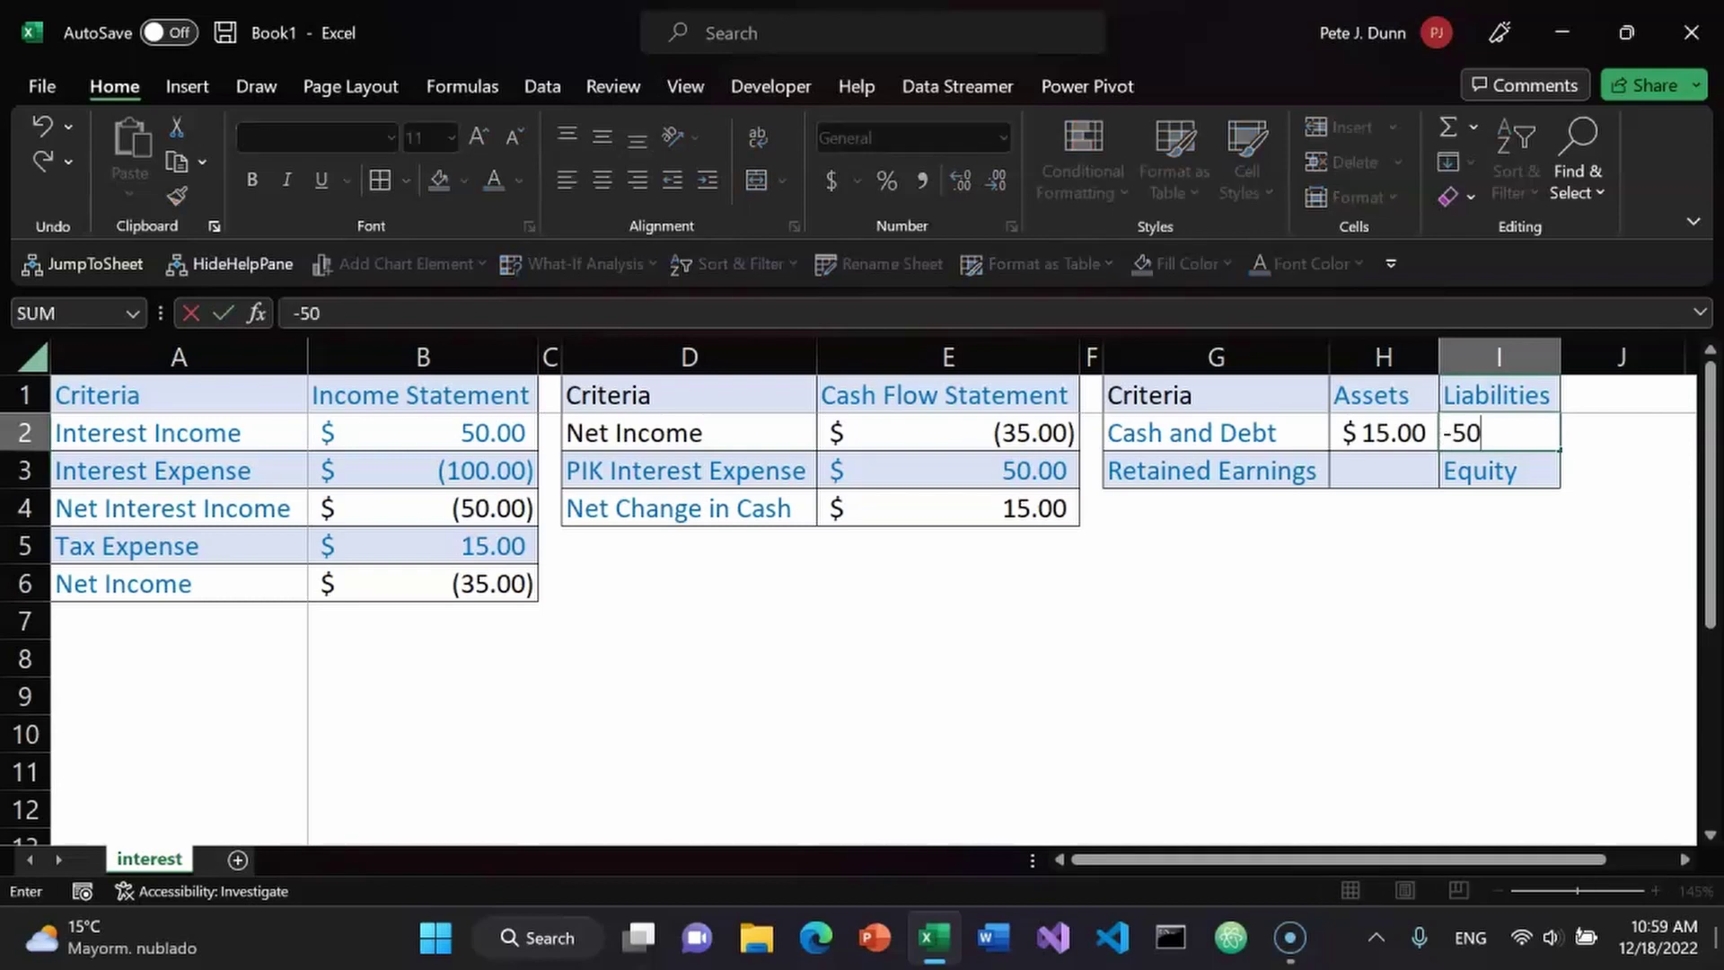
pyautogui.press('Return')
pyautogui.press('Up')
pyautogui.hotkey('alt', 'h')
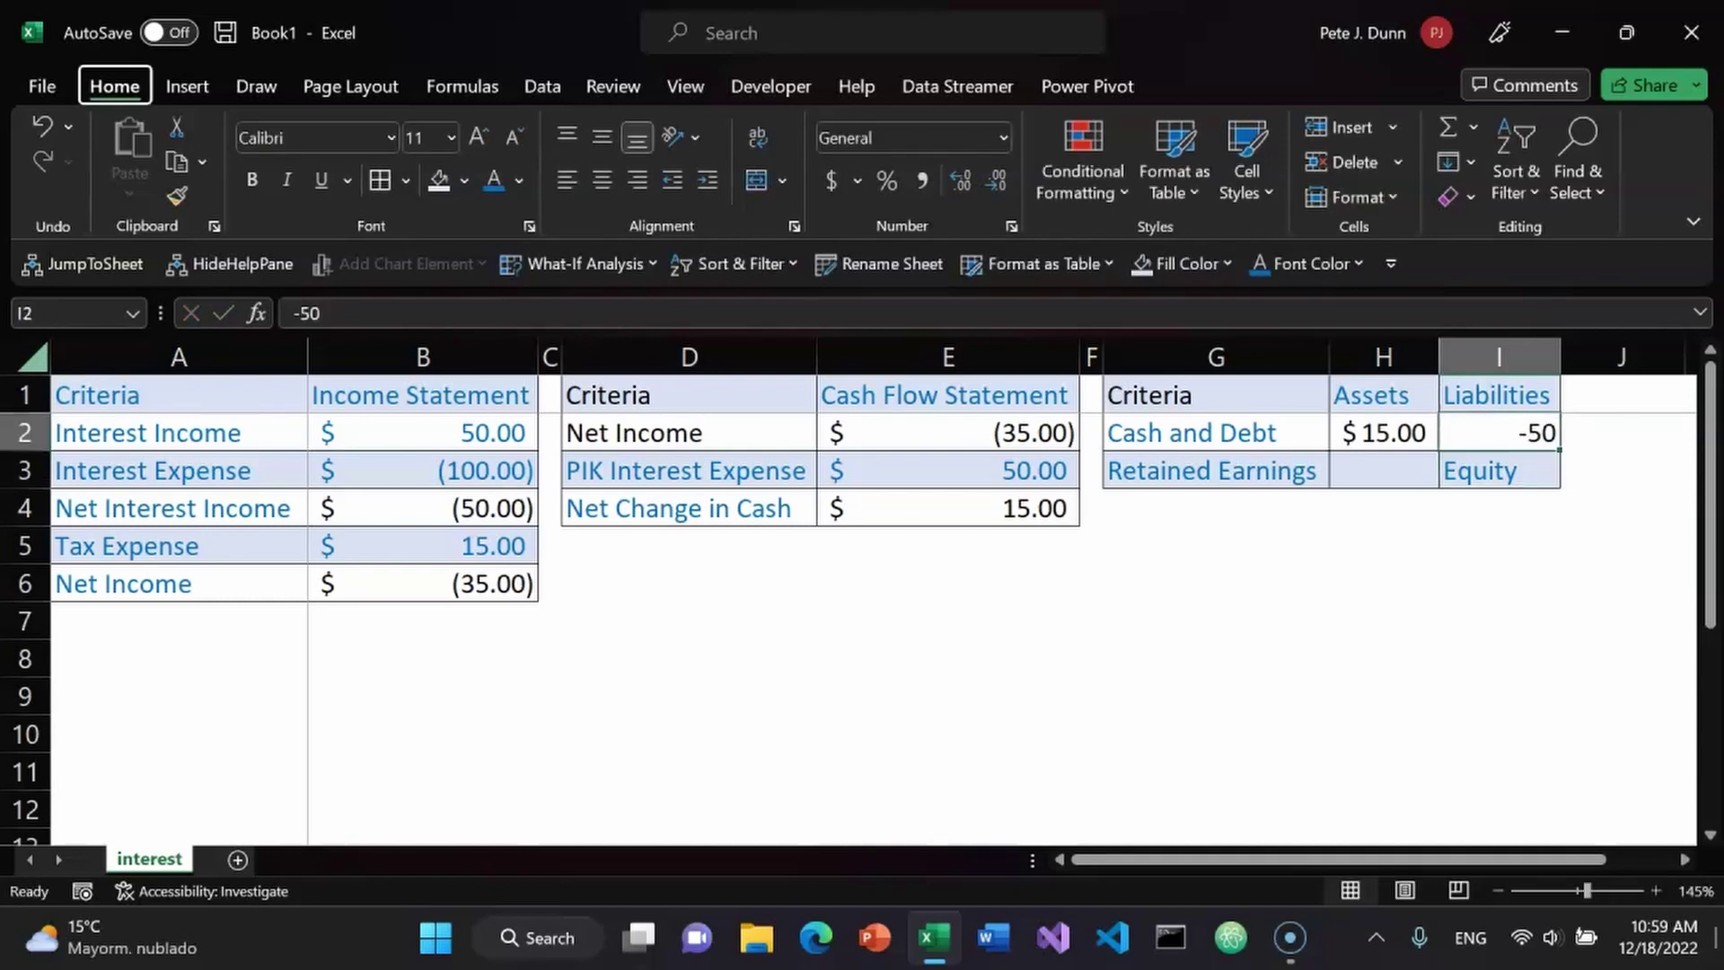
pyautogui.press('a')
pyautogui.press('n')
pyautogui.press('Return')
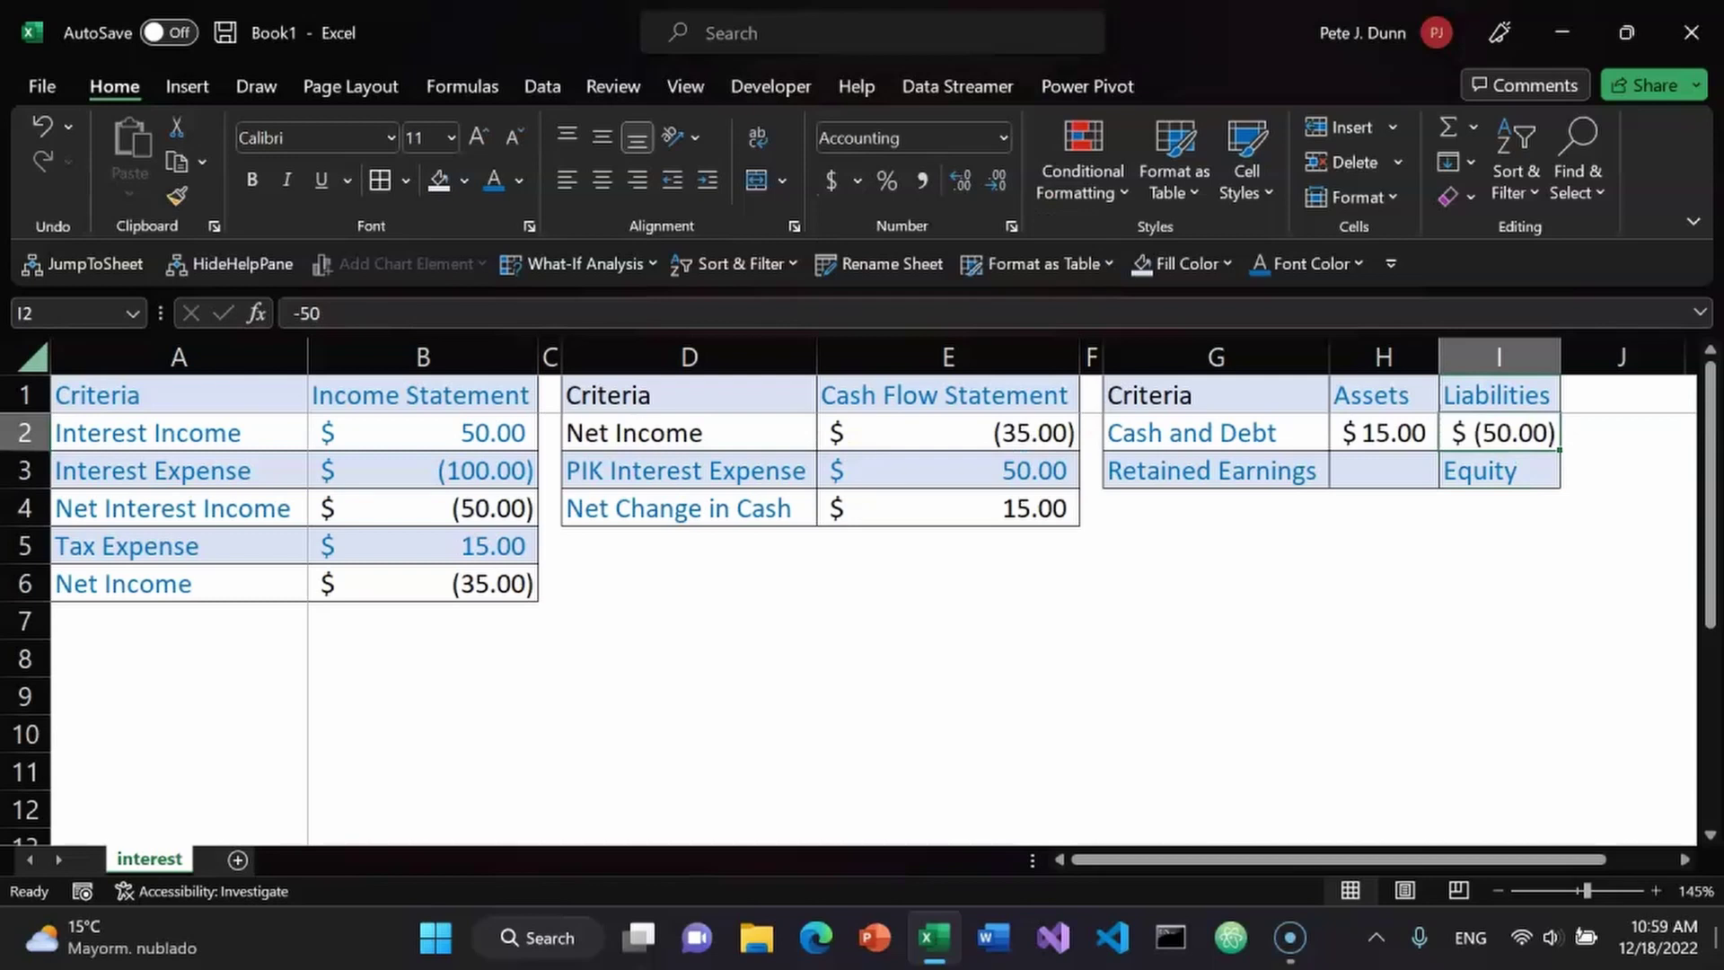
# Set the font colour of the Liabilities amount in I2 to standard blue.
pyautogui.hotkey('alt', '9')
pyautogui.press('Up')
pyautogui.press('Up')
pyautogui.press('Left')
pyautogui.press('Left')
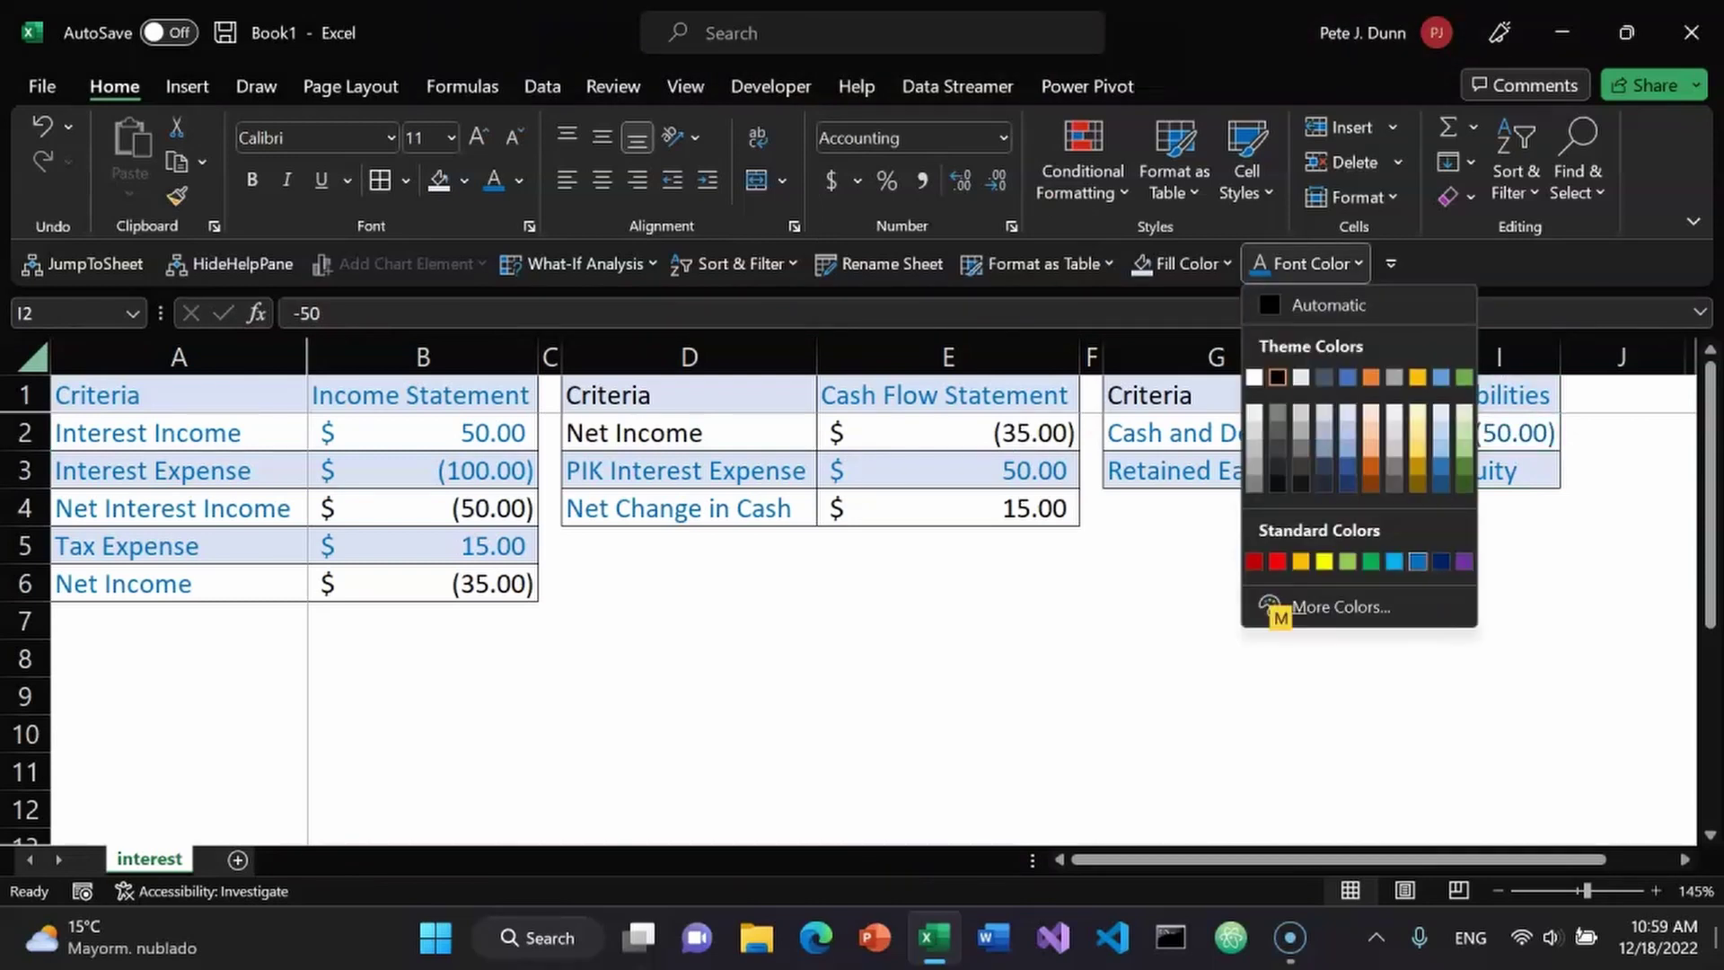
pyautogui.press('Escape')
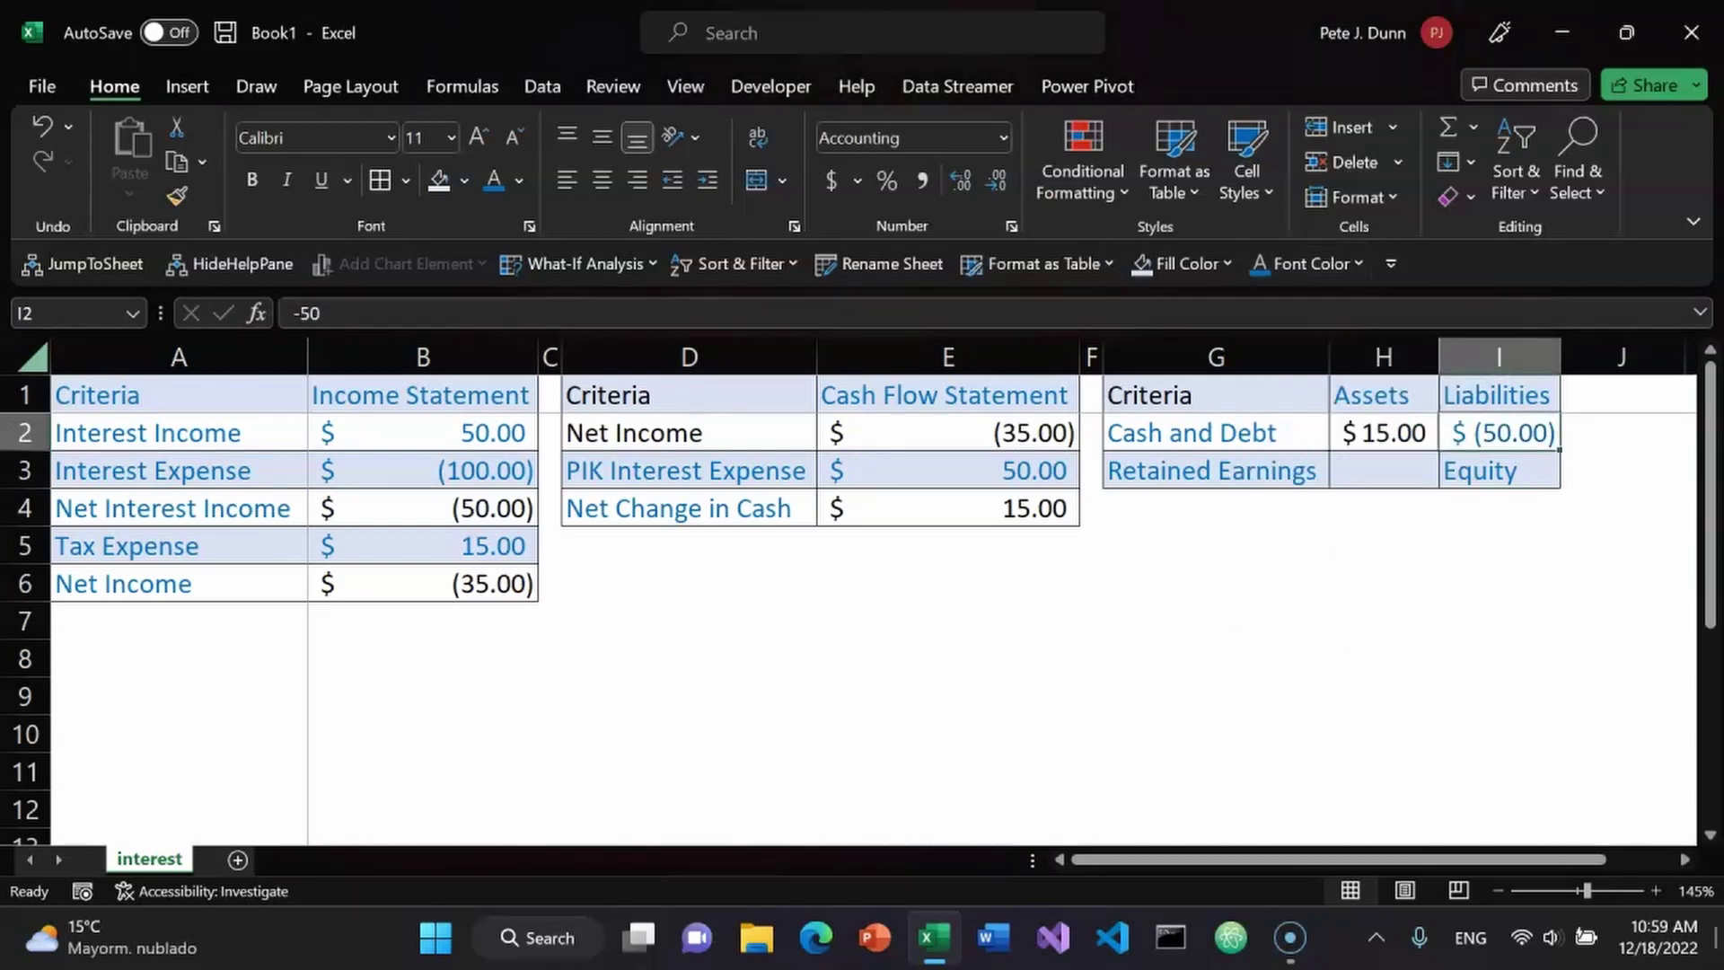
# Apply all borders to the empty row G4:I4 beneath Retained Earnings and Equity.
pyautogui.press('Down')
pyautogui.press('Down')
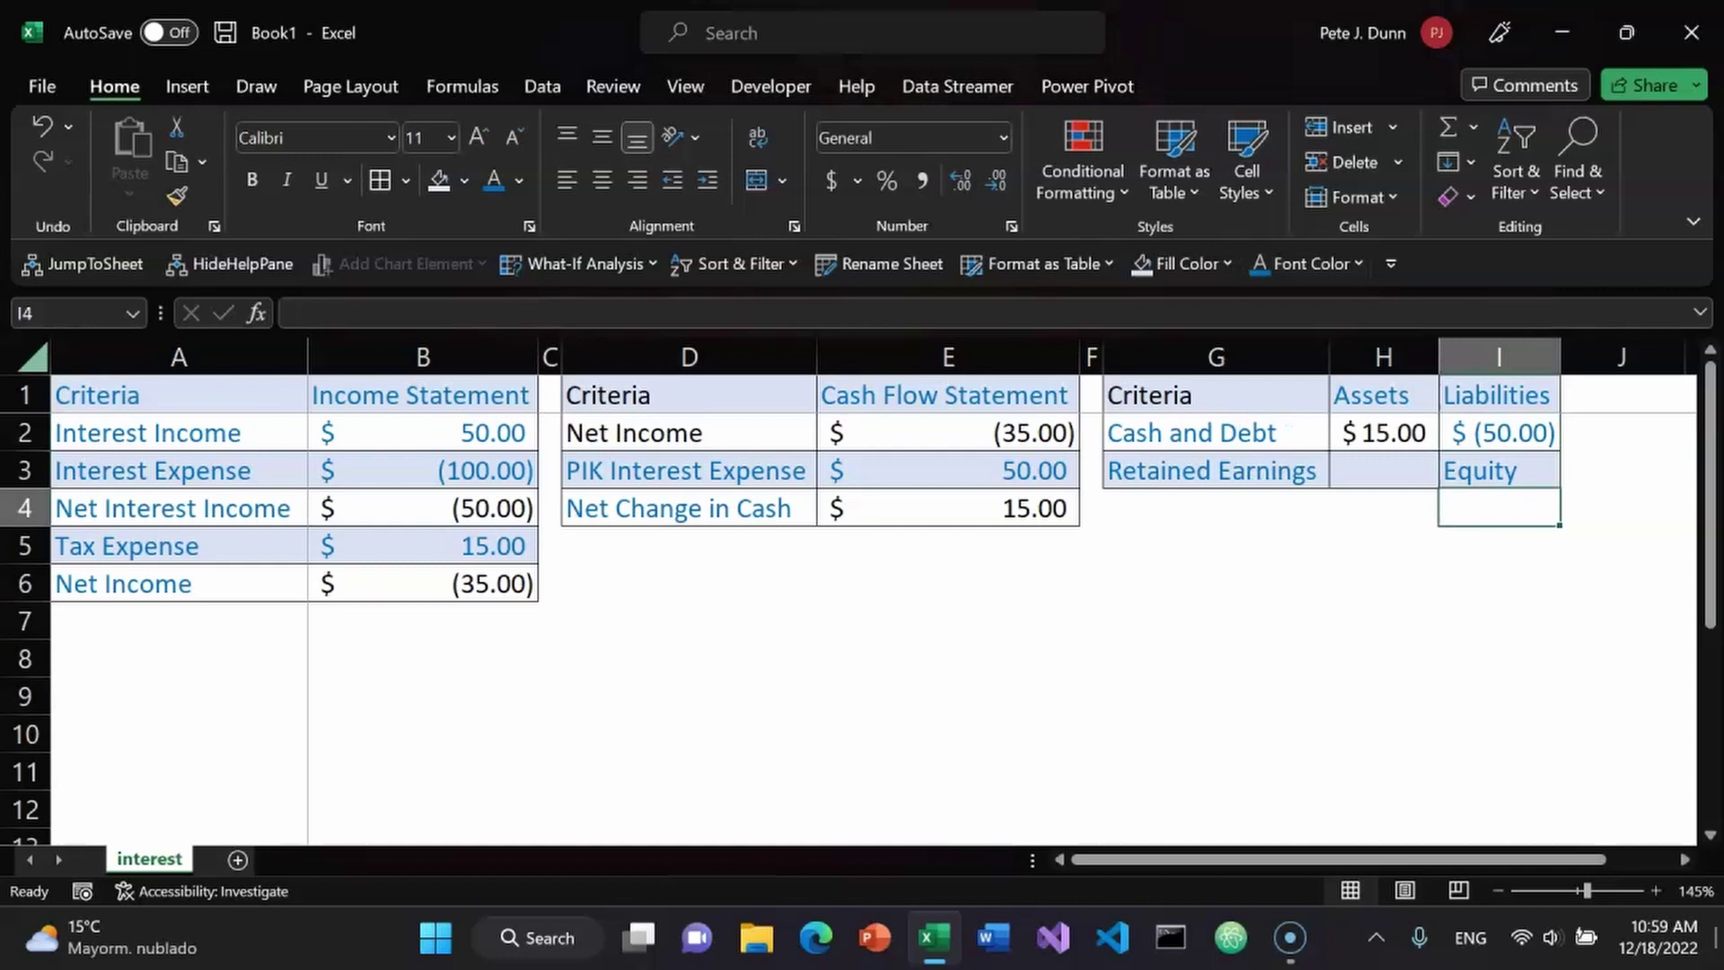
pyautogui.hotkey('shift', 'Left')
pyautogui.hotkey('shift', 'Left')
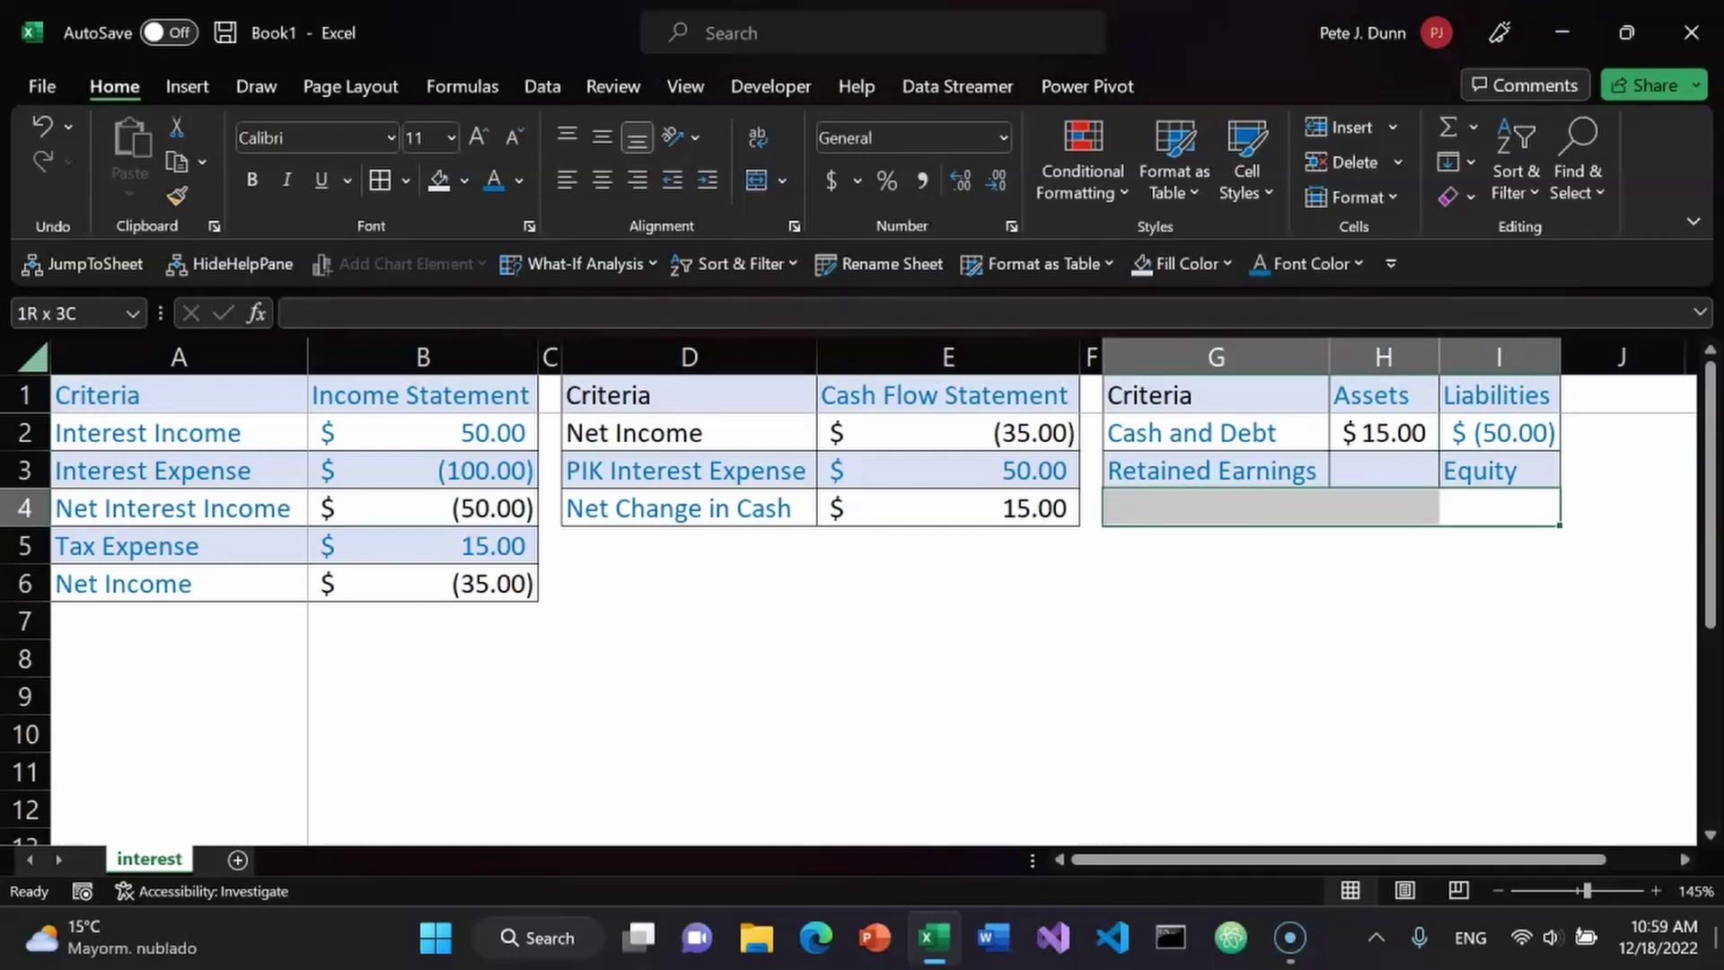
pyautogui.press('Down')
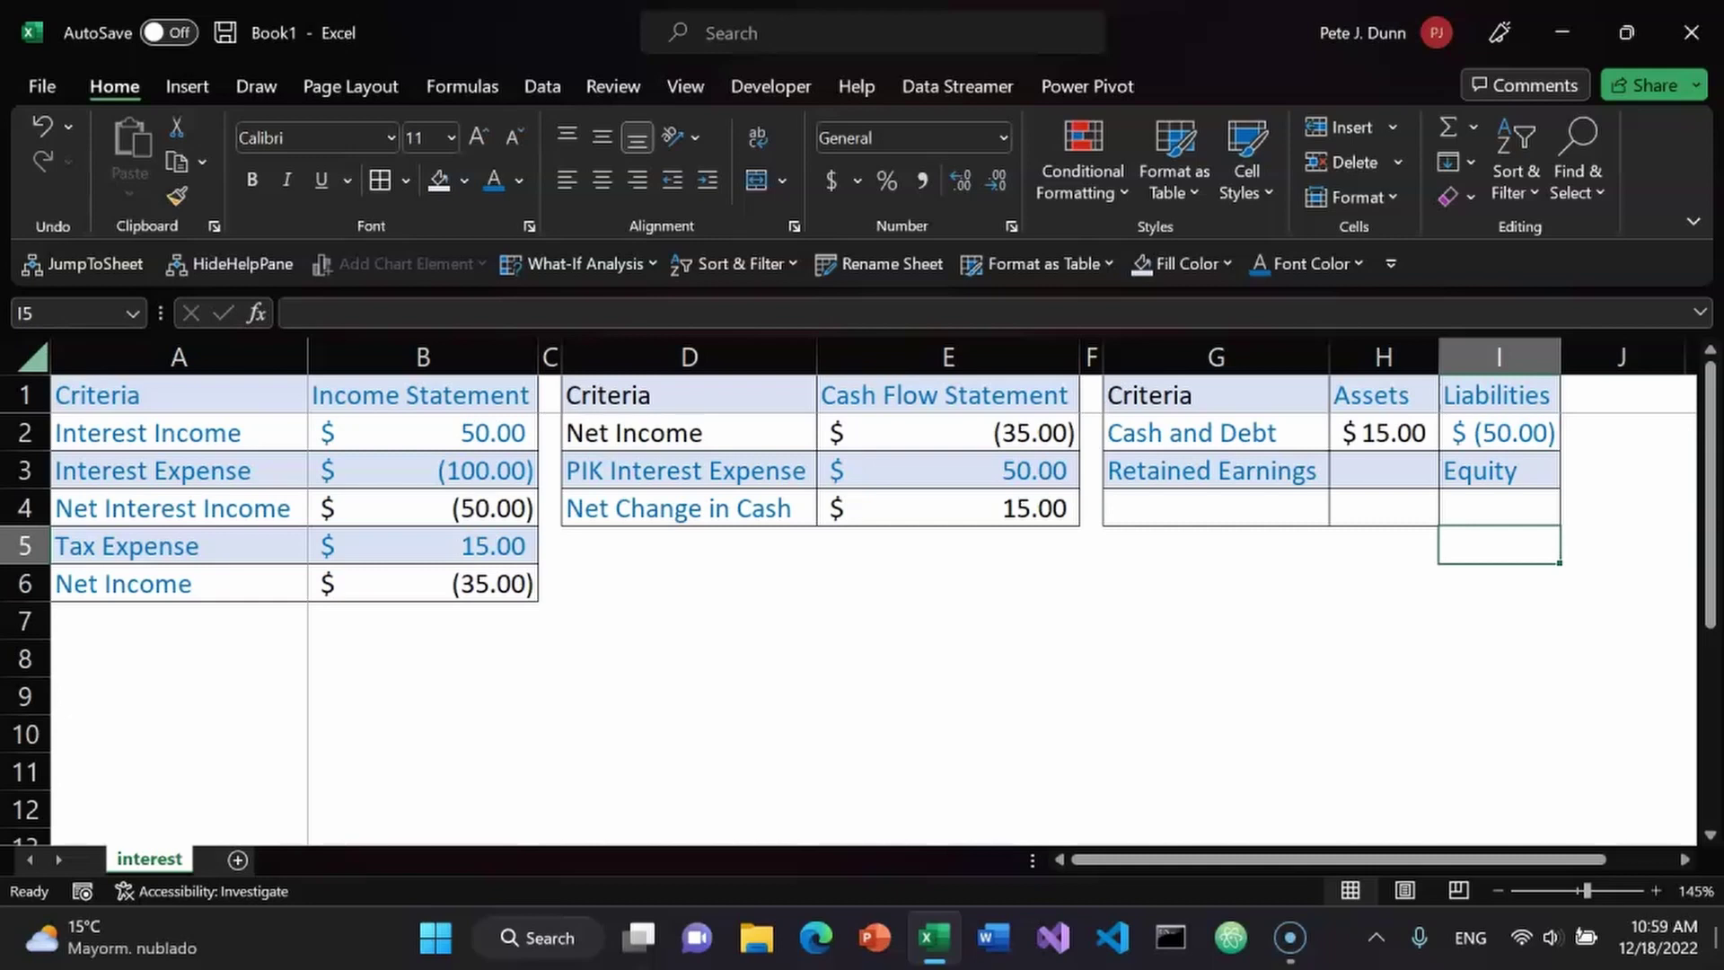
# Try calculating the Equity value in I4 with =H2-I2.
pyautogui.press('Up')
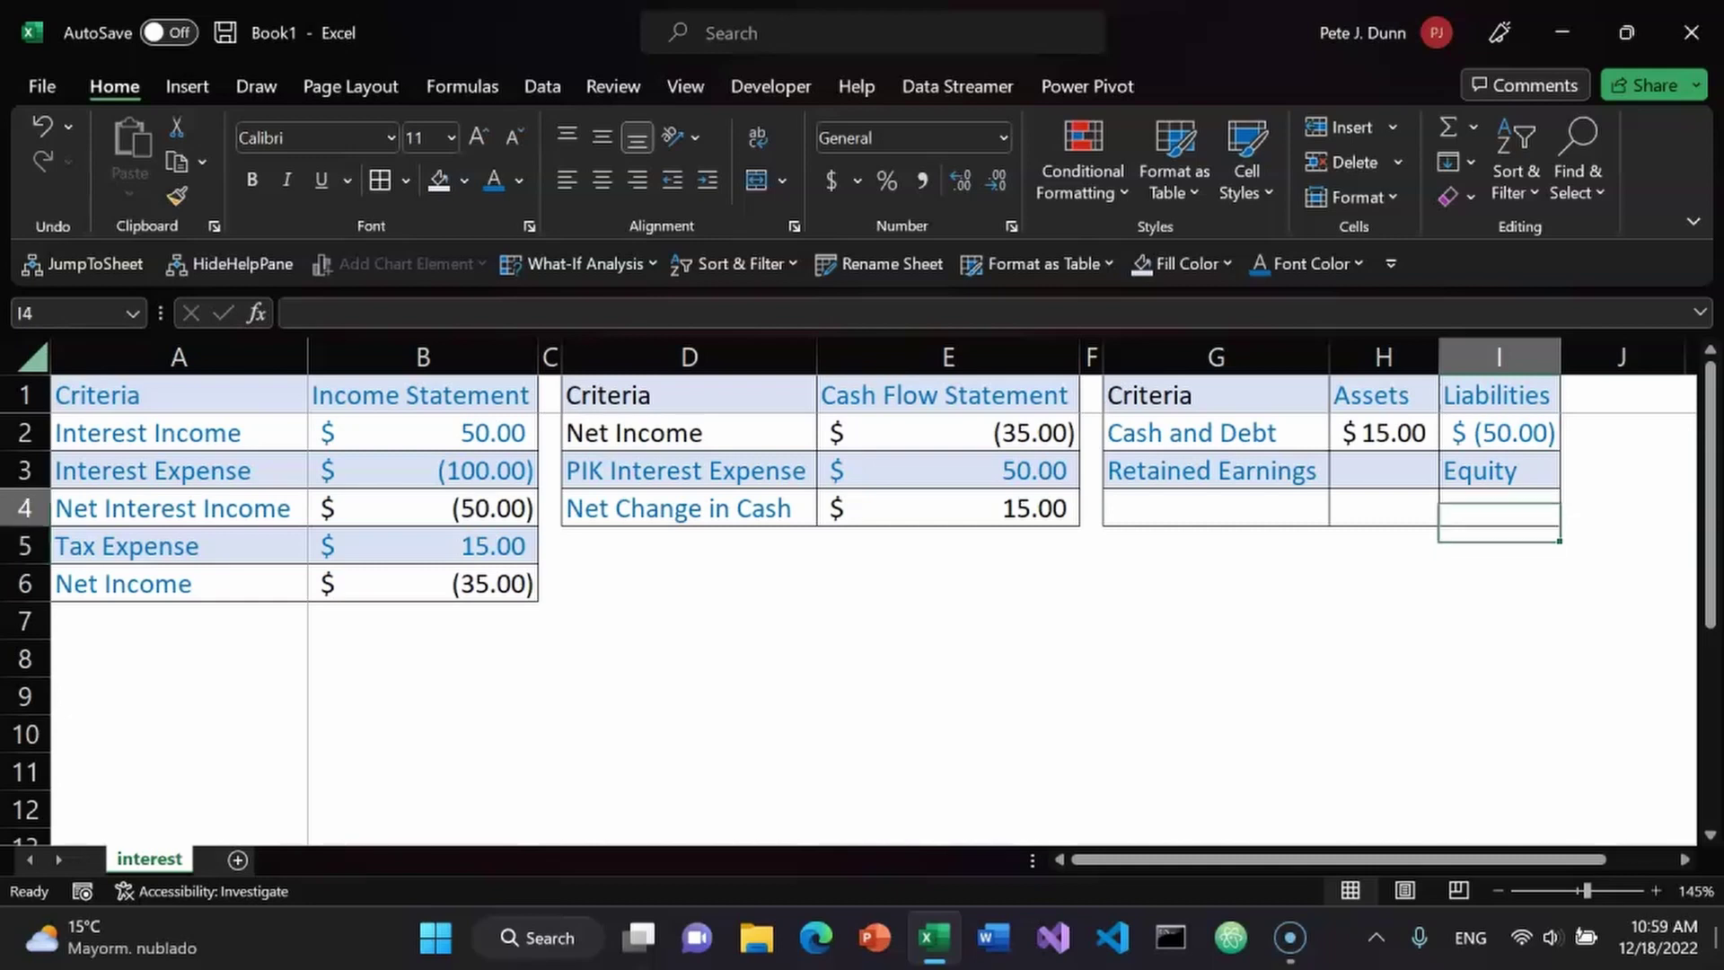
pyautogui.write('=')
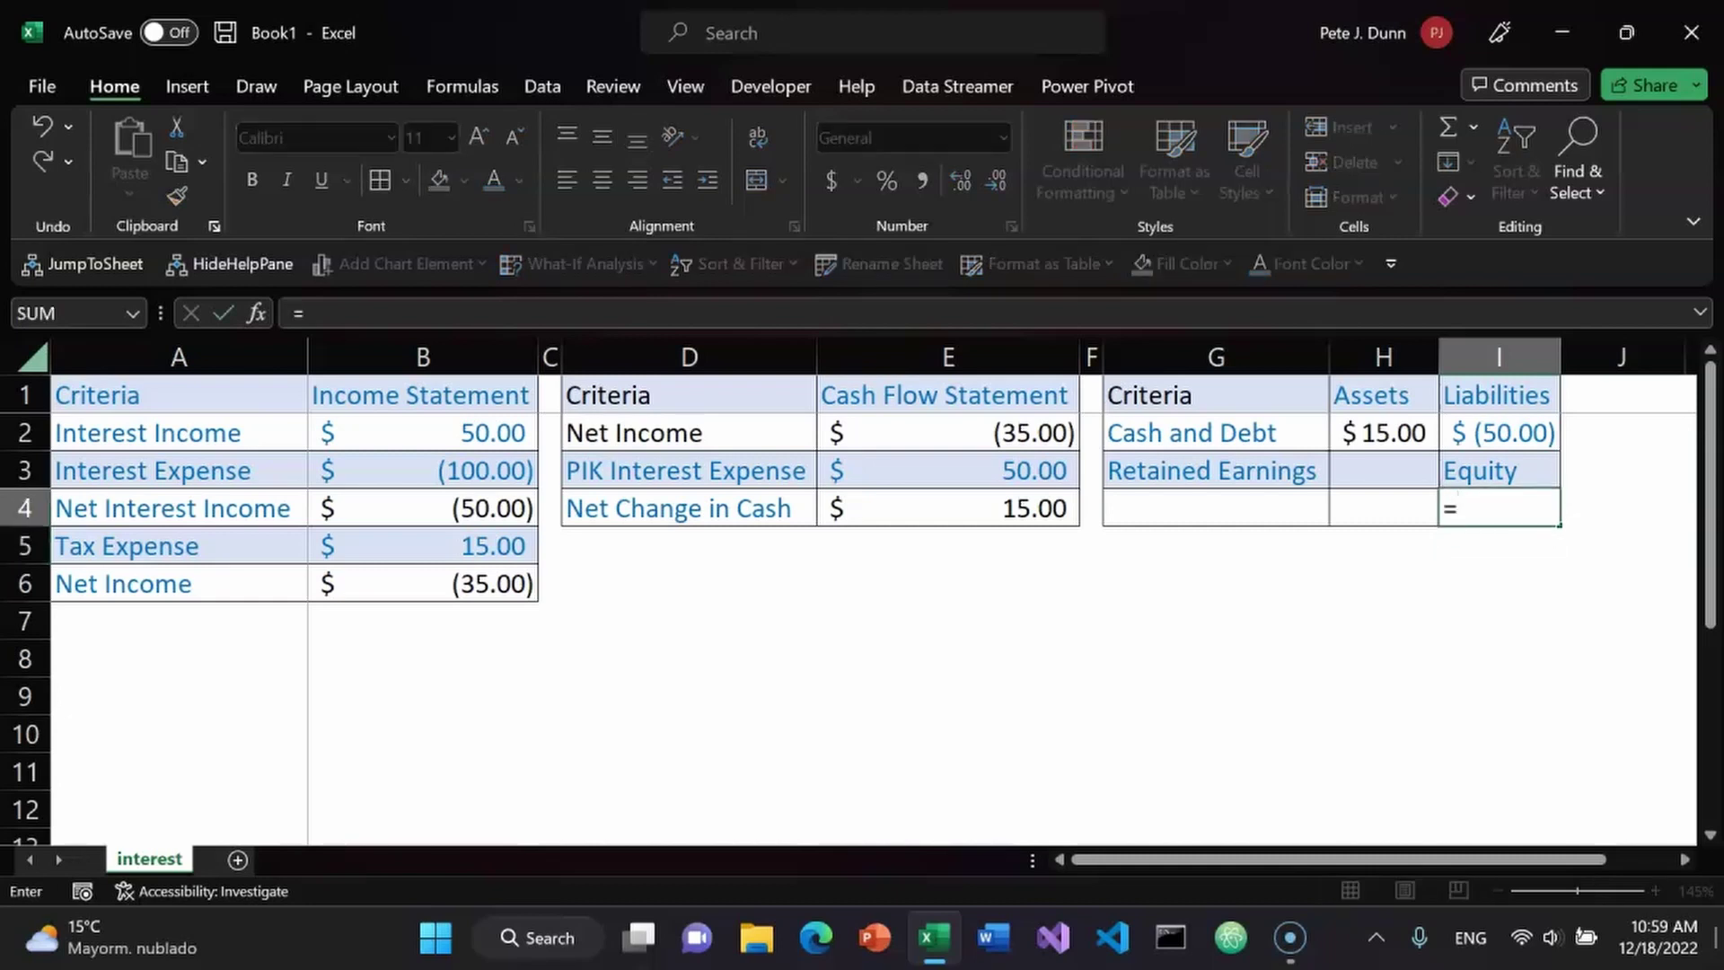
pyautogui.press('Left')
pyautogui.press('Up')
pyautogui.press('Up')
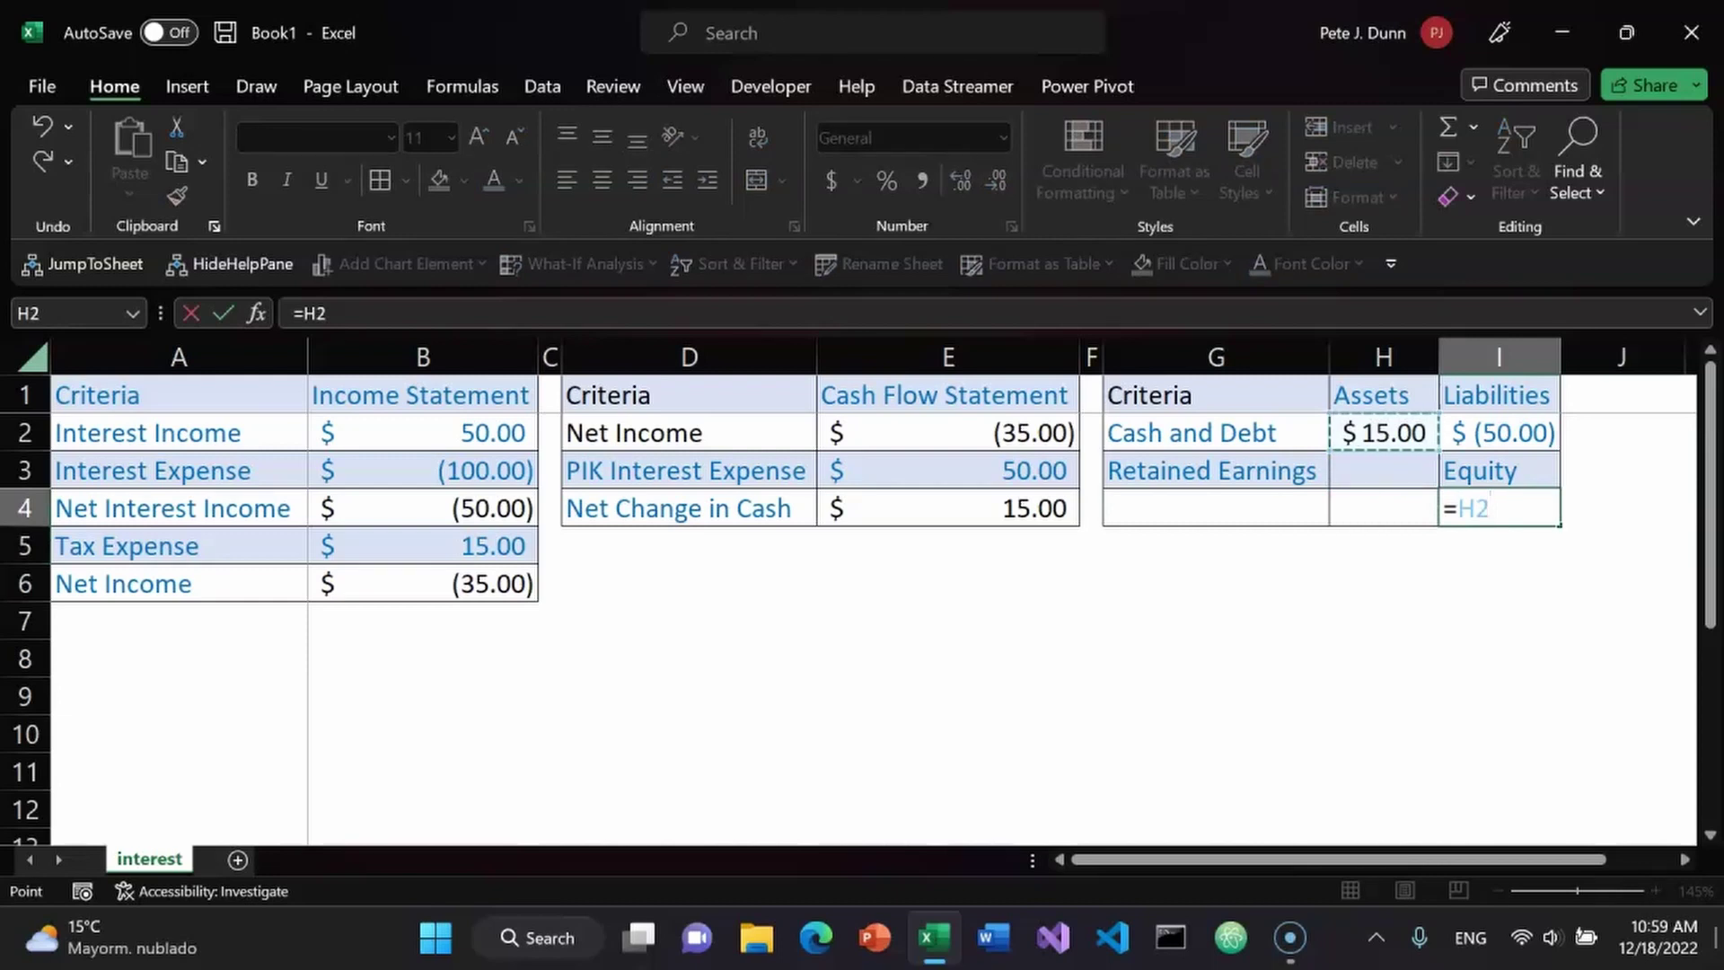
pyautogui.write('-')
pyautogui.press('Up')
pyautogui.press('Up')
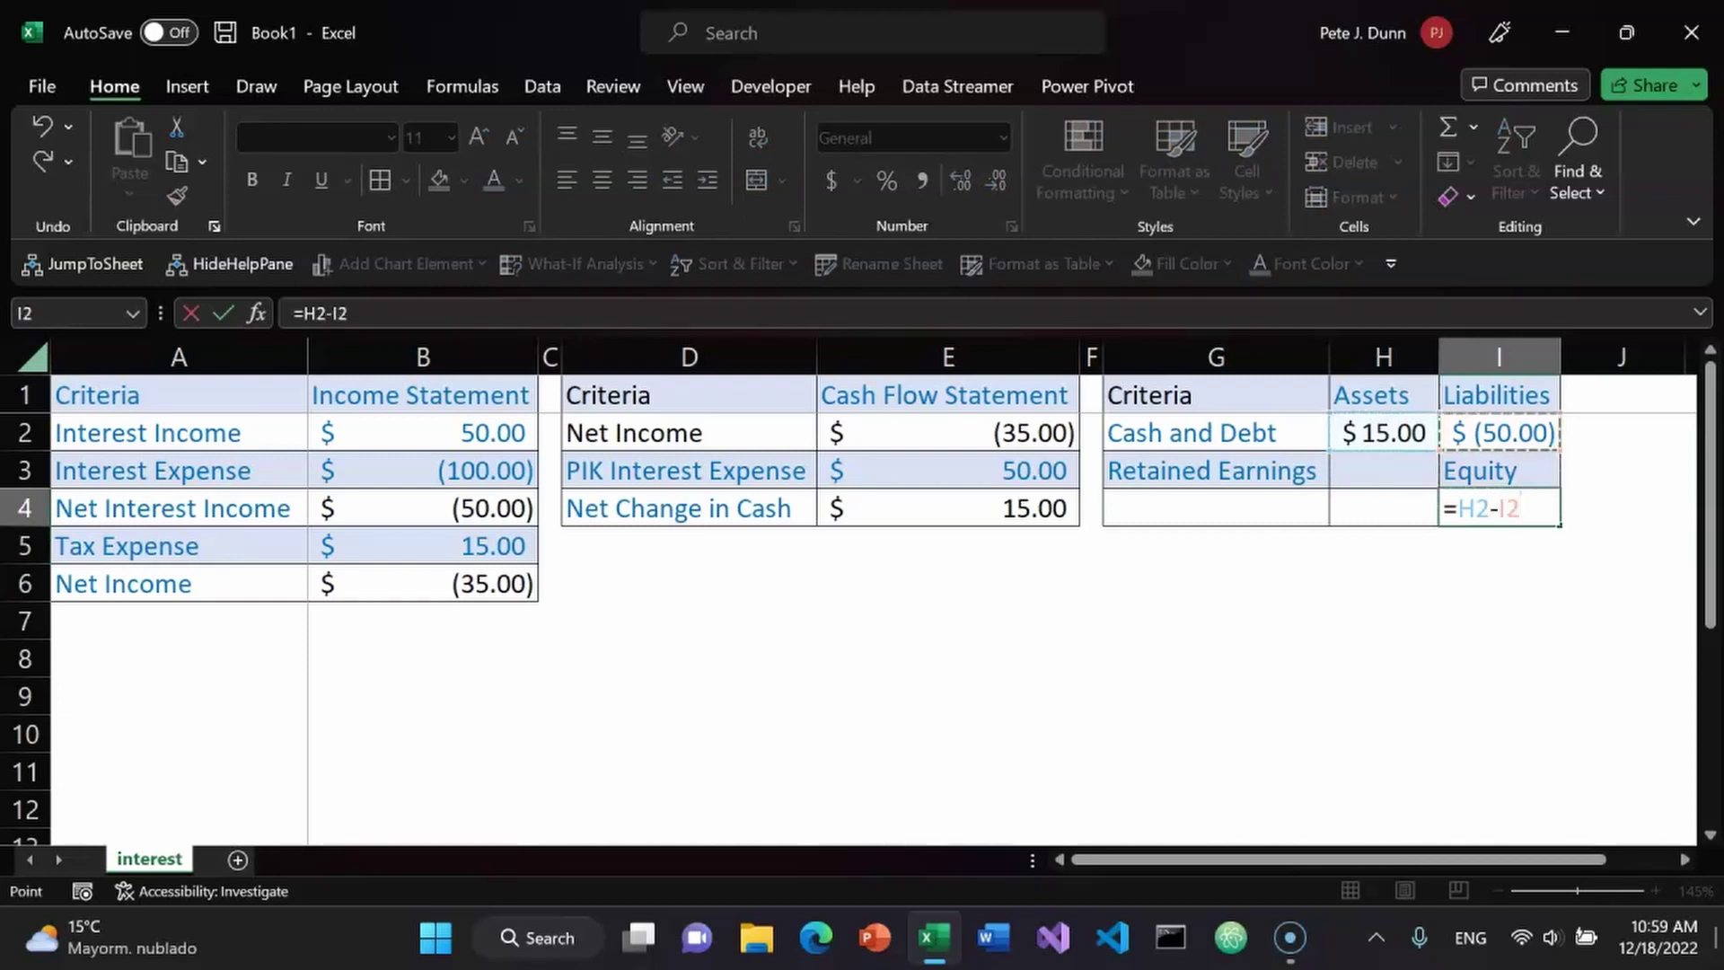
pyautogui.press('Return')
# Calculate the Equity value in I4 with =SUM(H2:I2).
pyautogui.press('Up')
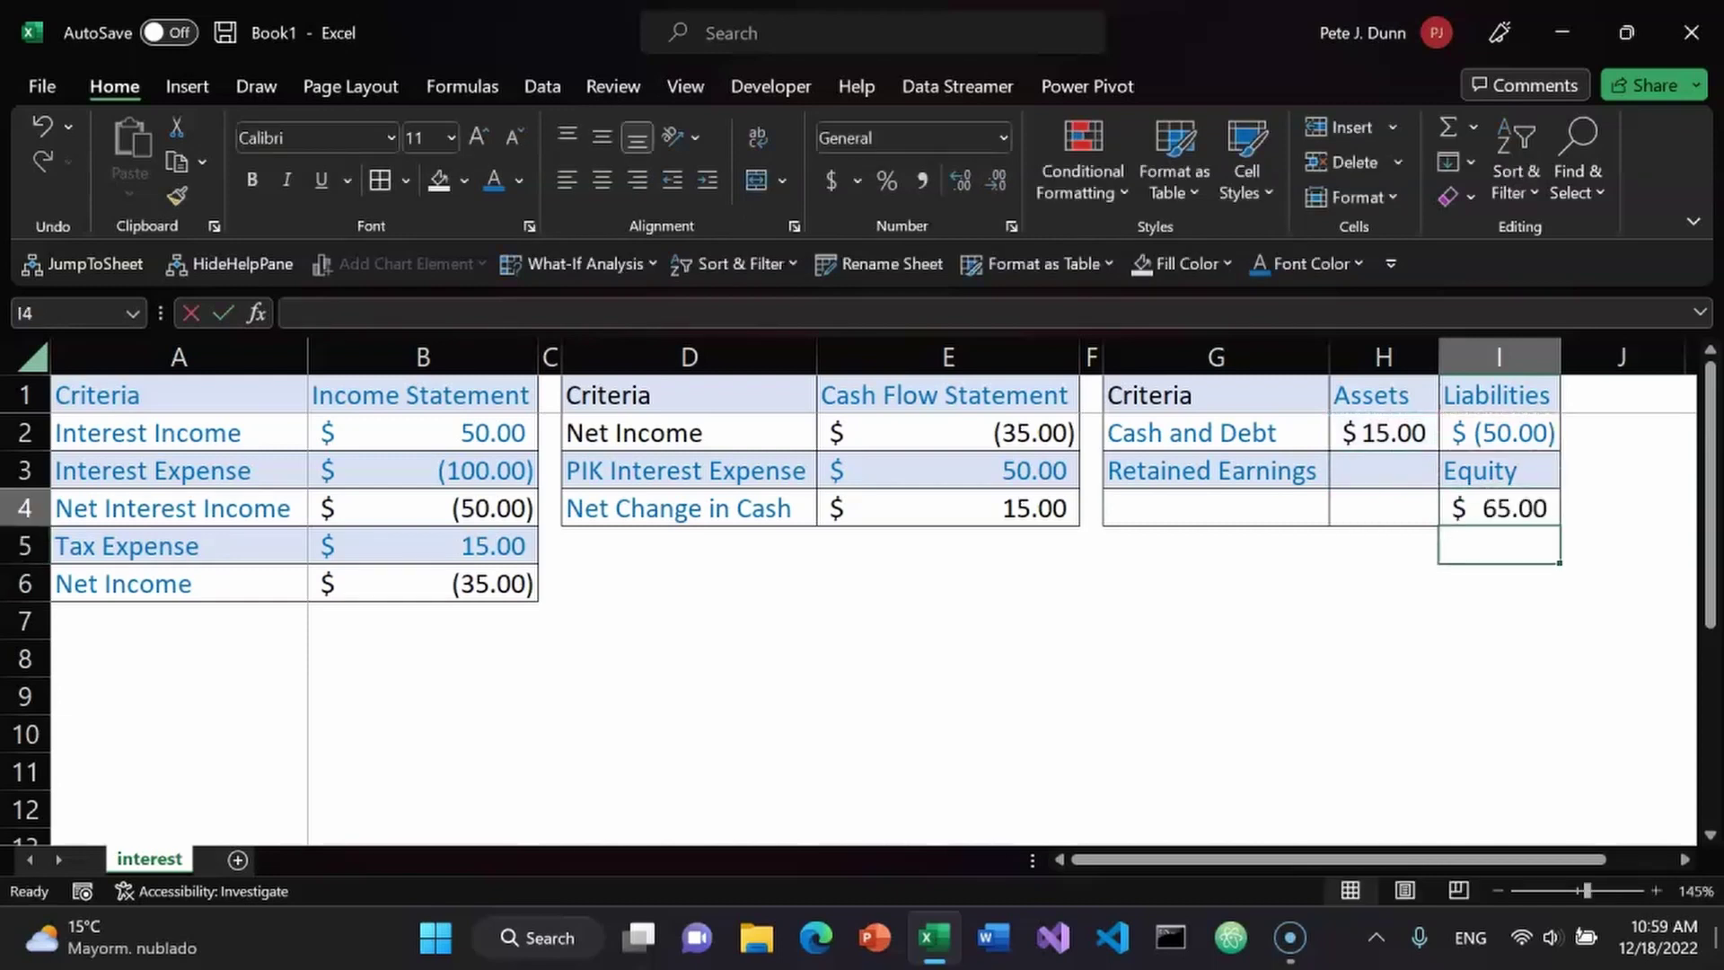
pyautogui.write('=sum')
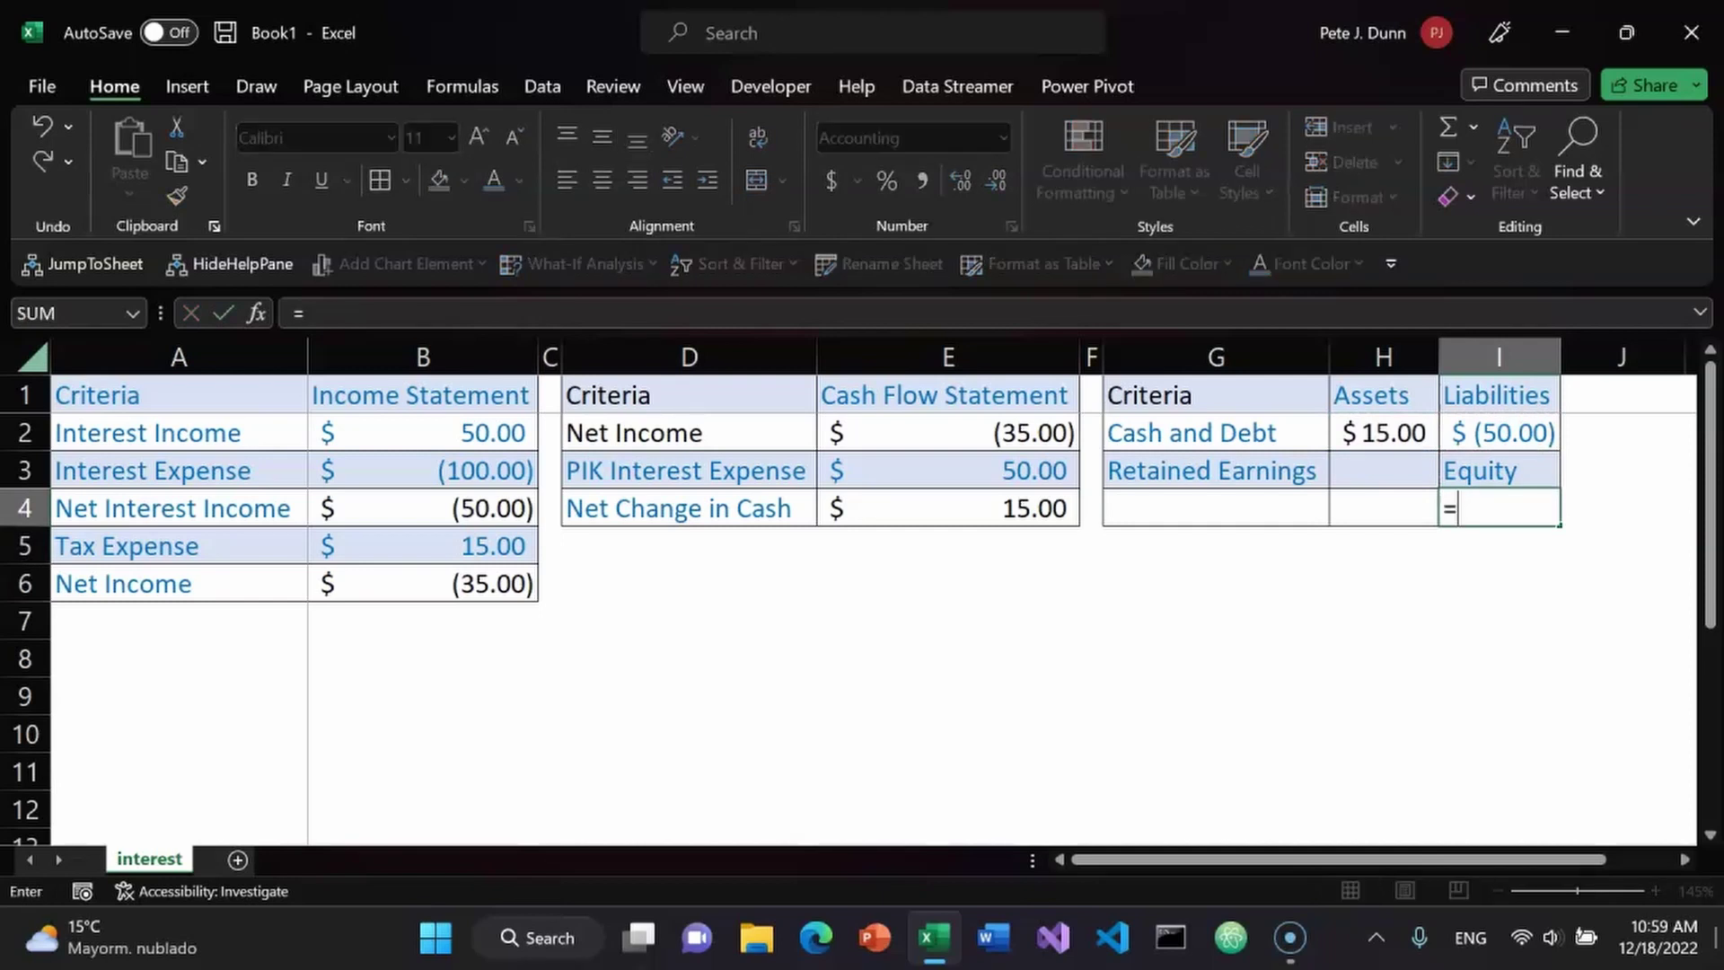
pyautogui.press('Tab')
pyautogui.press('Up')
pyautogui.press('Up')
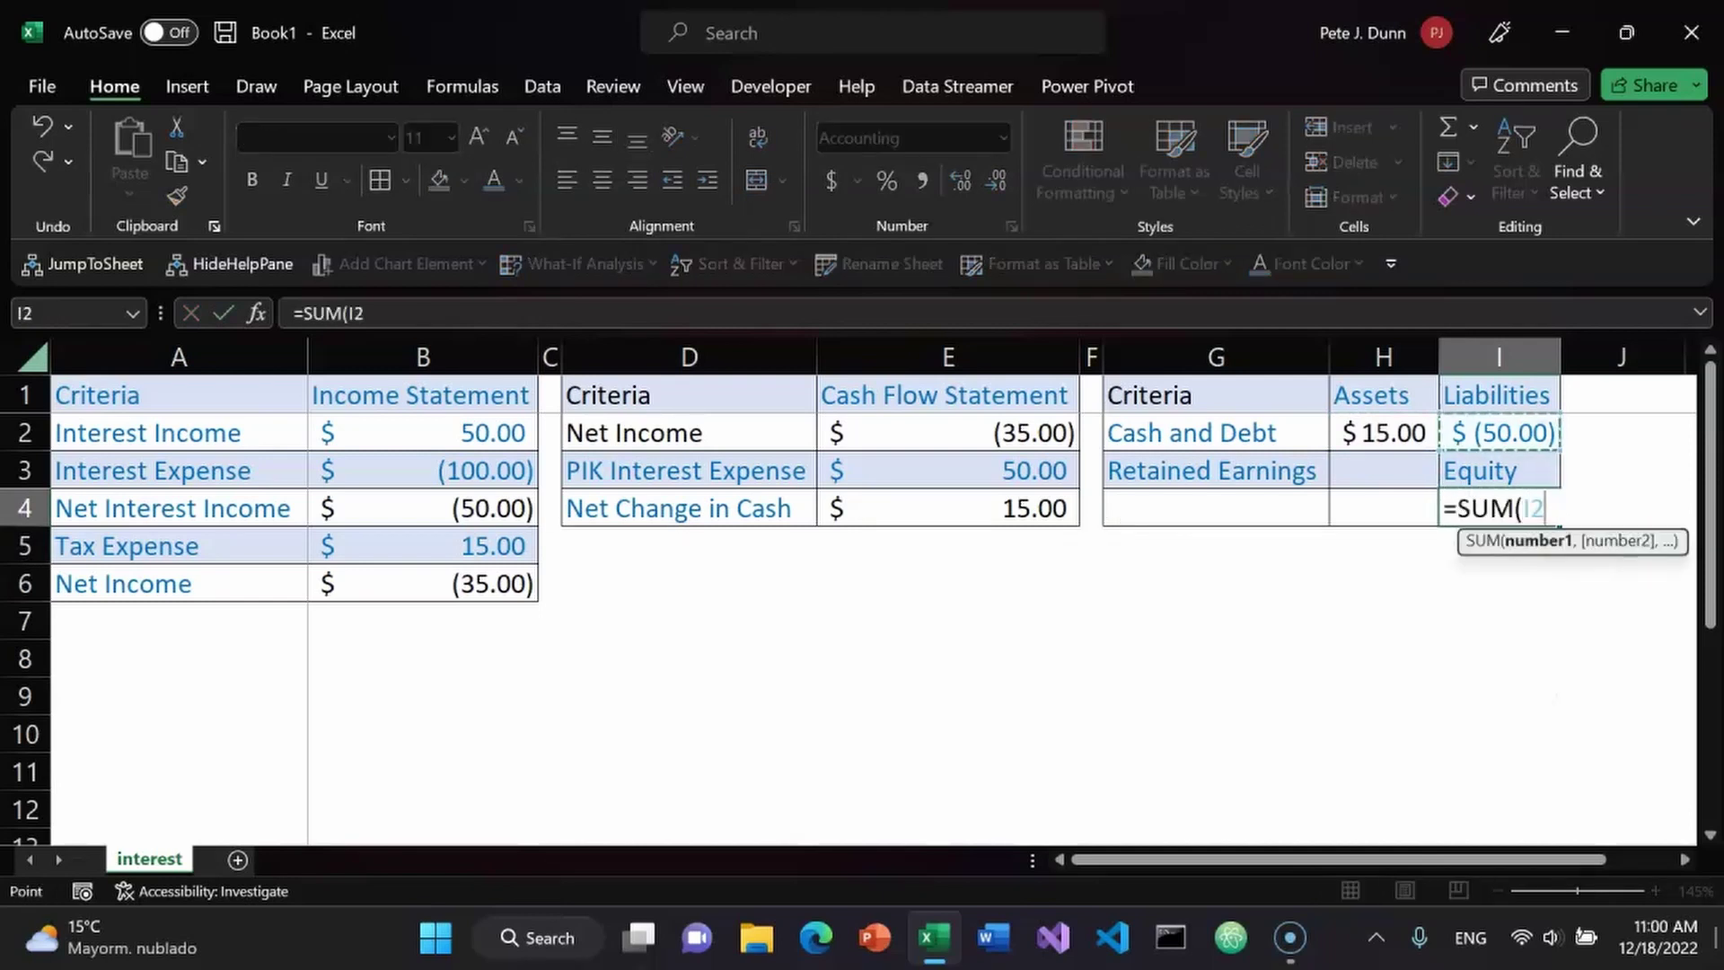
pyautogui.hotkey('shift', 'Left')
pyautogui.press('Return')
pyautogui.press('Up')
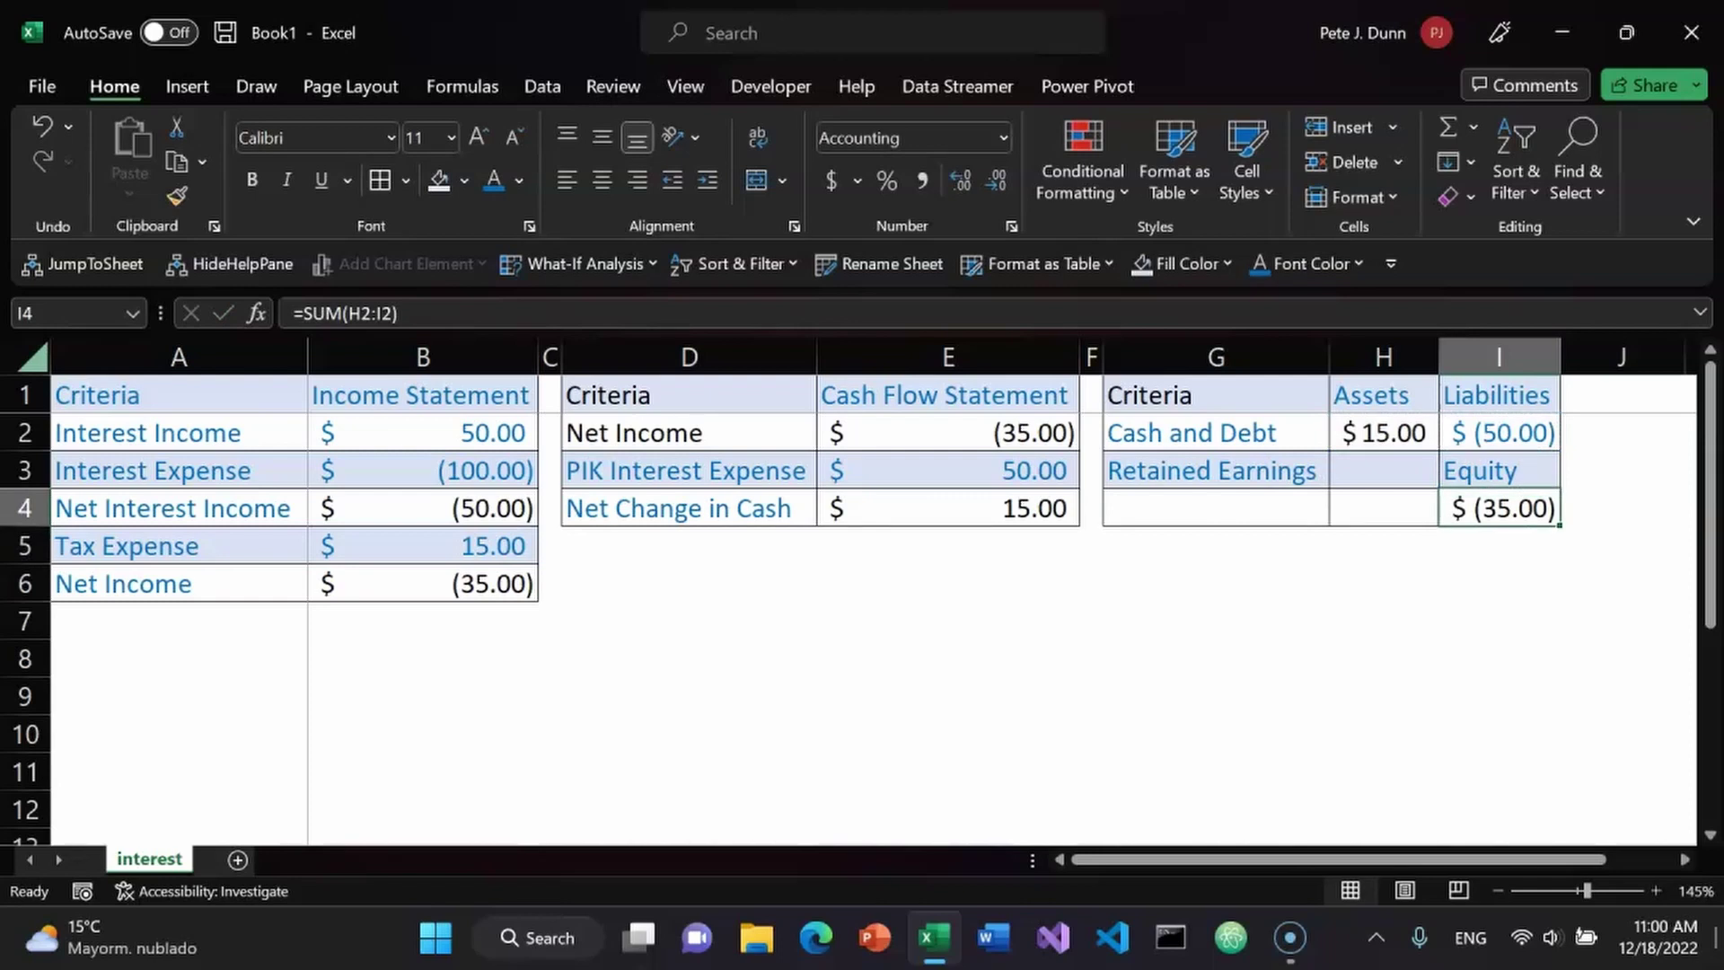
# Enter the label "Check" in D6 and set its font colour to standard blue.
pyautogui.press('Down')
pyautogui.press('Down')
pyautogui.press('Left')
pyautogui.press('Left')
pyautogui.press('Left')
pyautogui.press('Left')
pyautogui.press('Left')
pyautogui.press('Left')
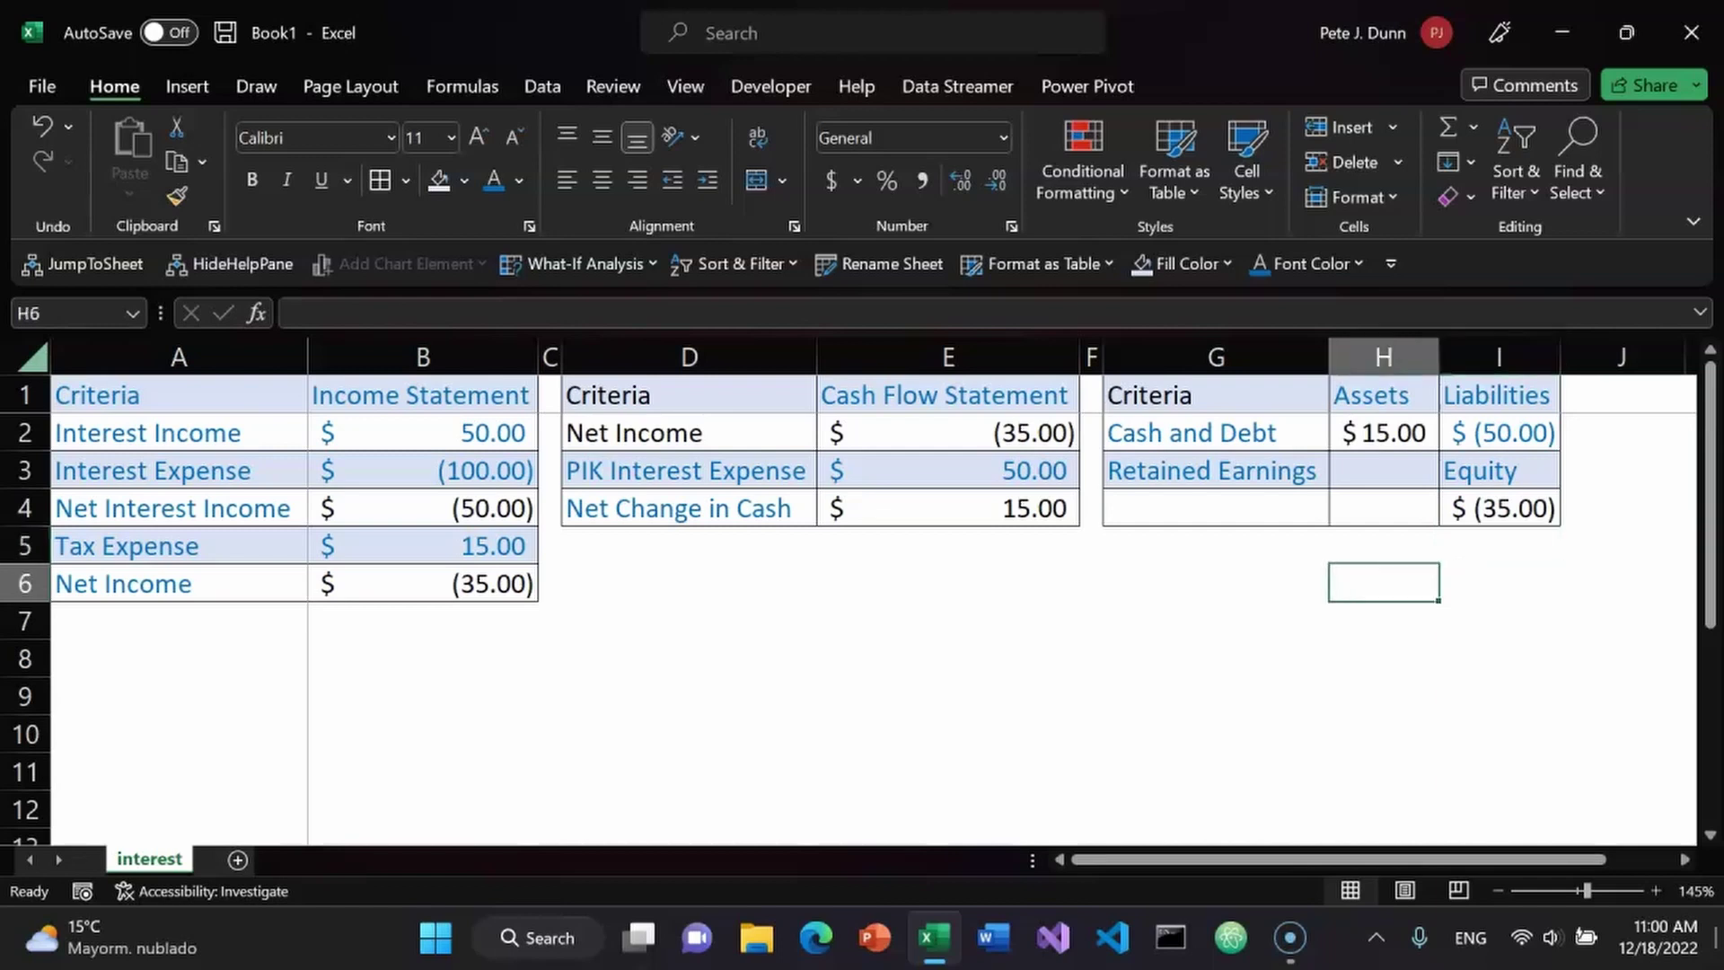
pyautogui.press('Right')
pyautogui.press('Right')
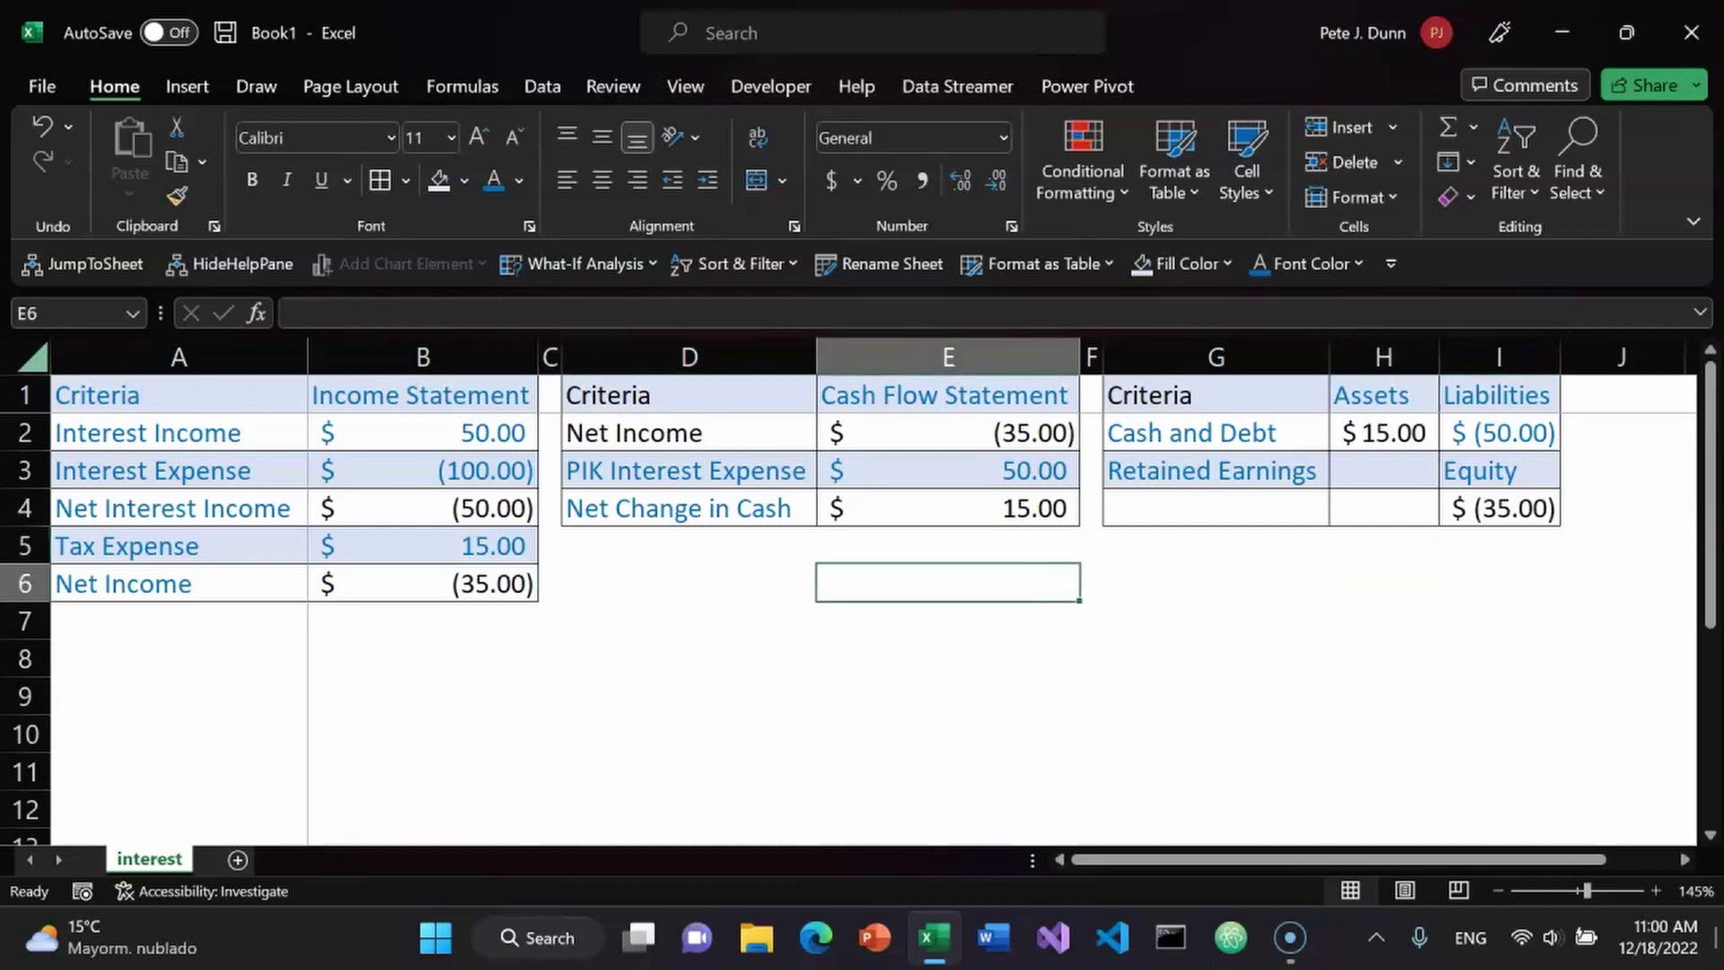
pyautogui.press('Left')
pyautogui.write('Check')
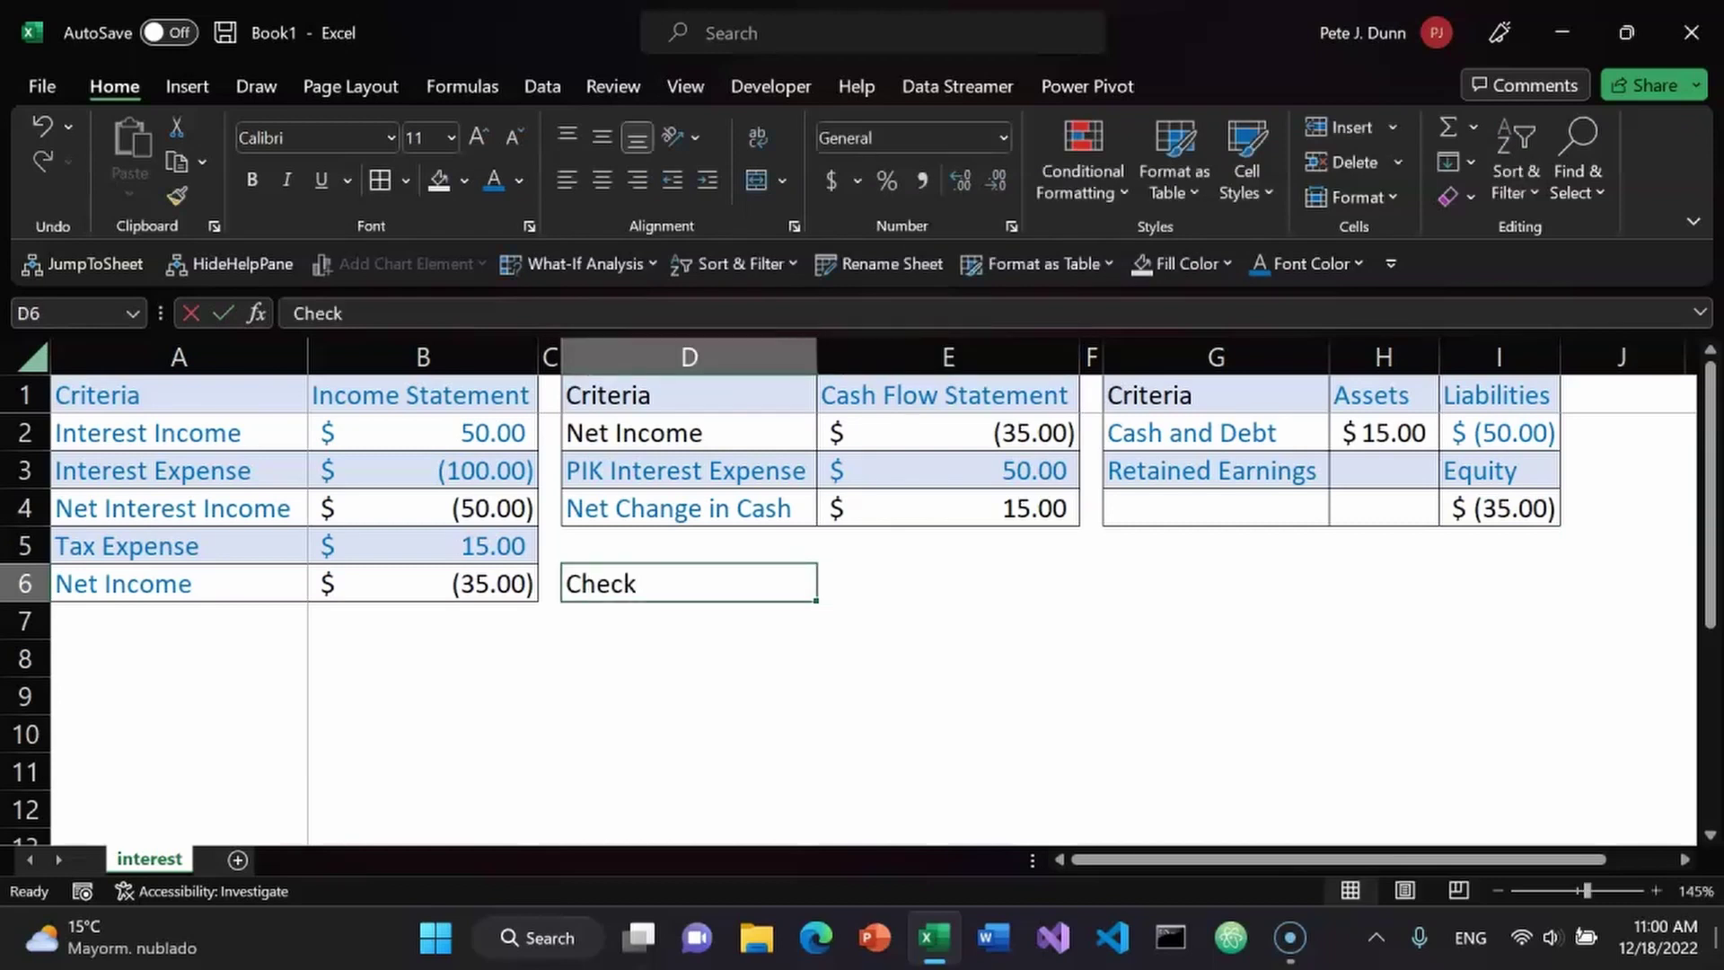
pyautogui.click(1358, 264)
pyautogui.click(1419, 561)
pyautogui.press('Tab')
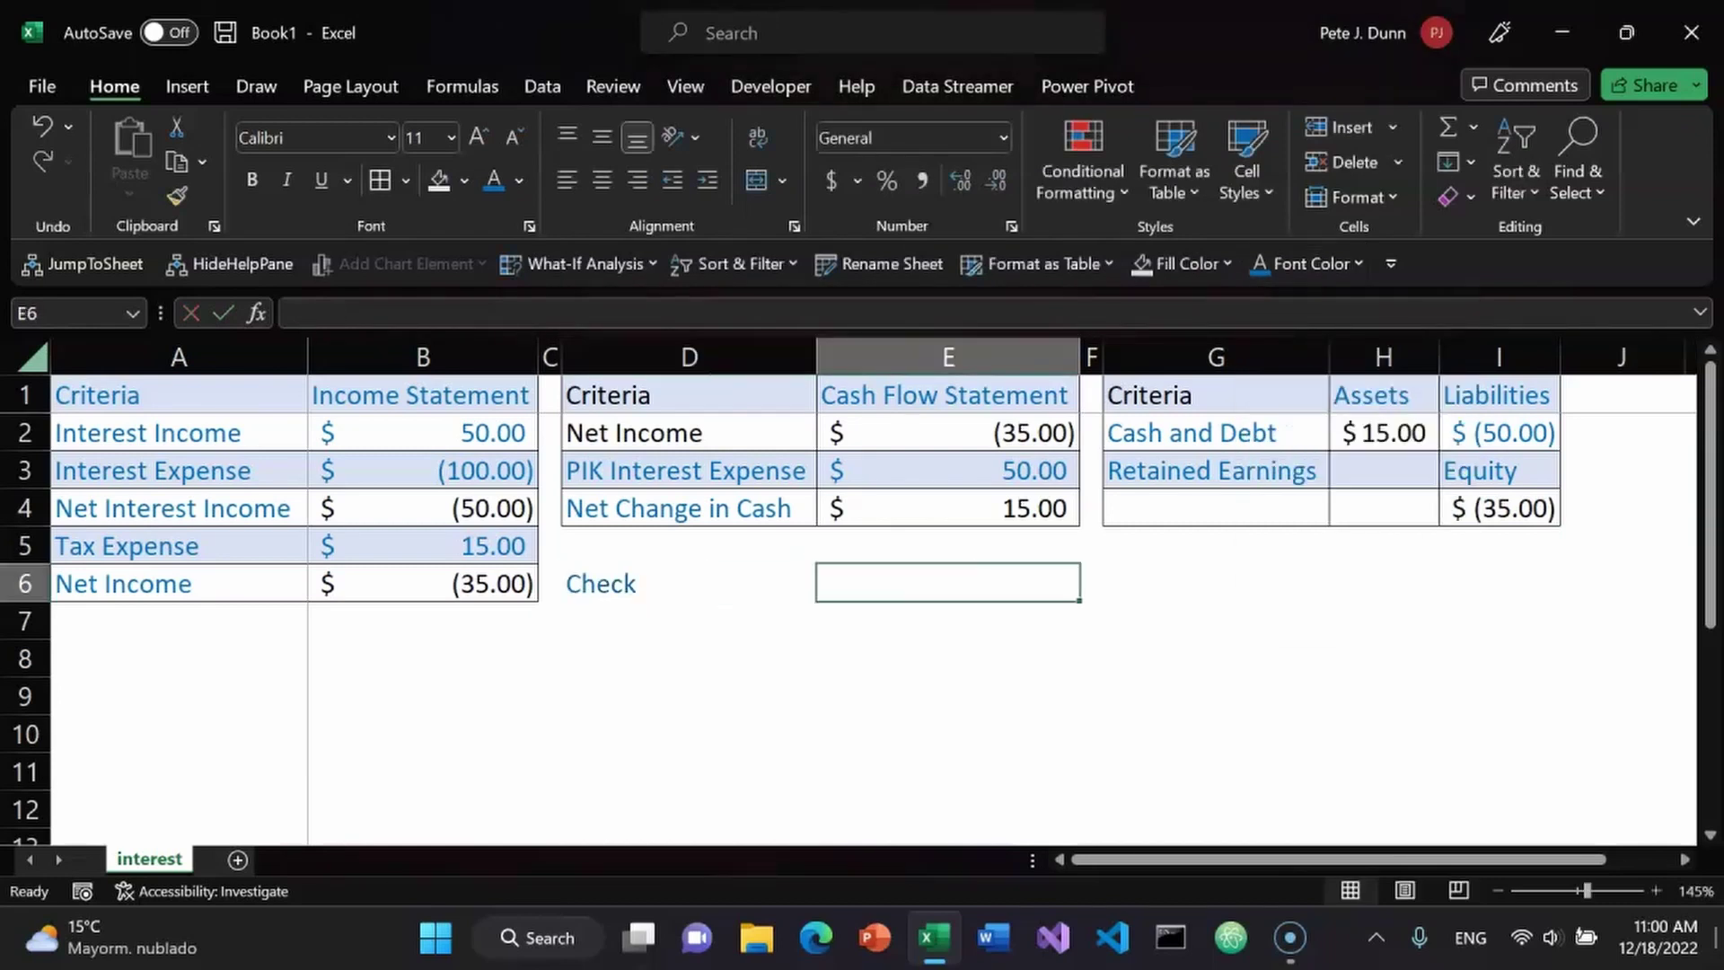
# Enter =B6=I4 in E6 to test whether Net Income matches the Equity value.
pyautogui.write('=')
pyautogui.press('Left')
pyautogui.press('Left')
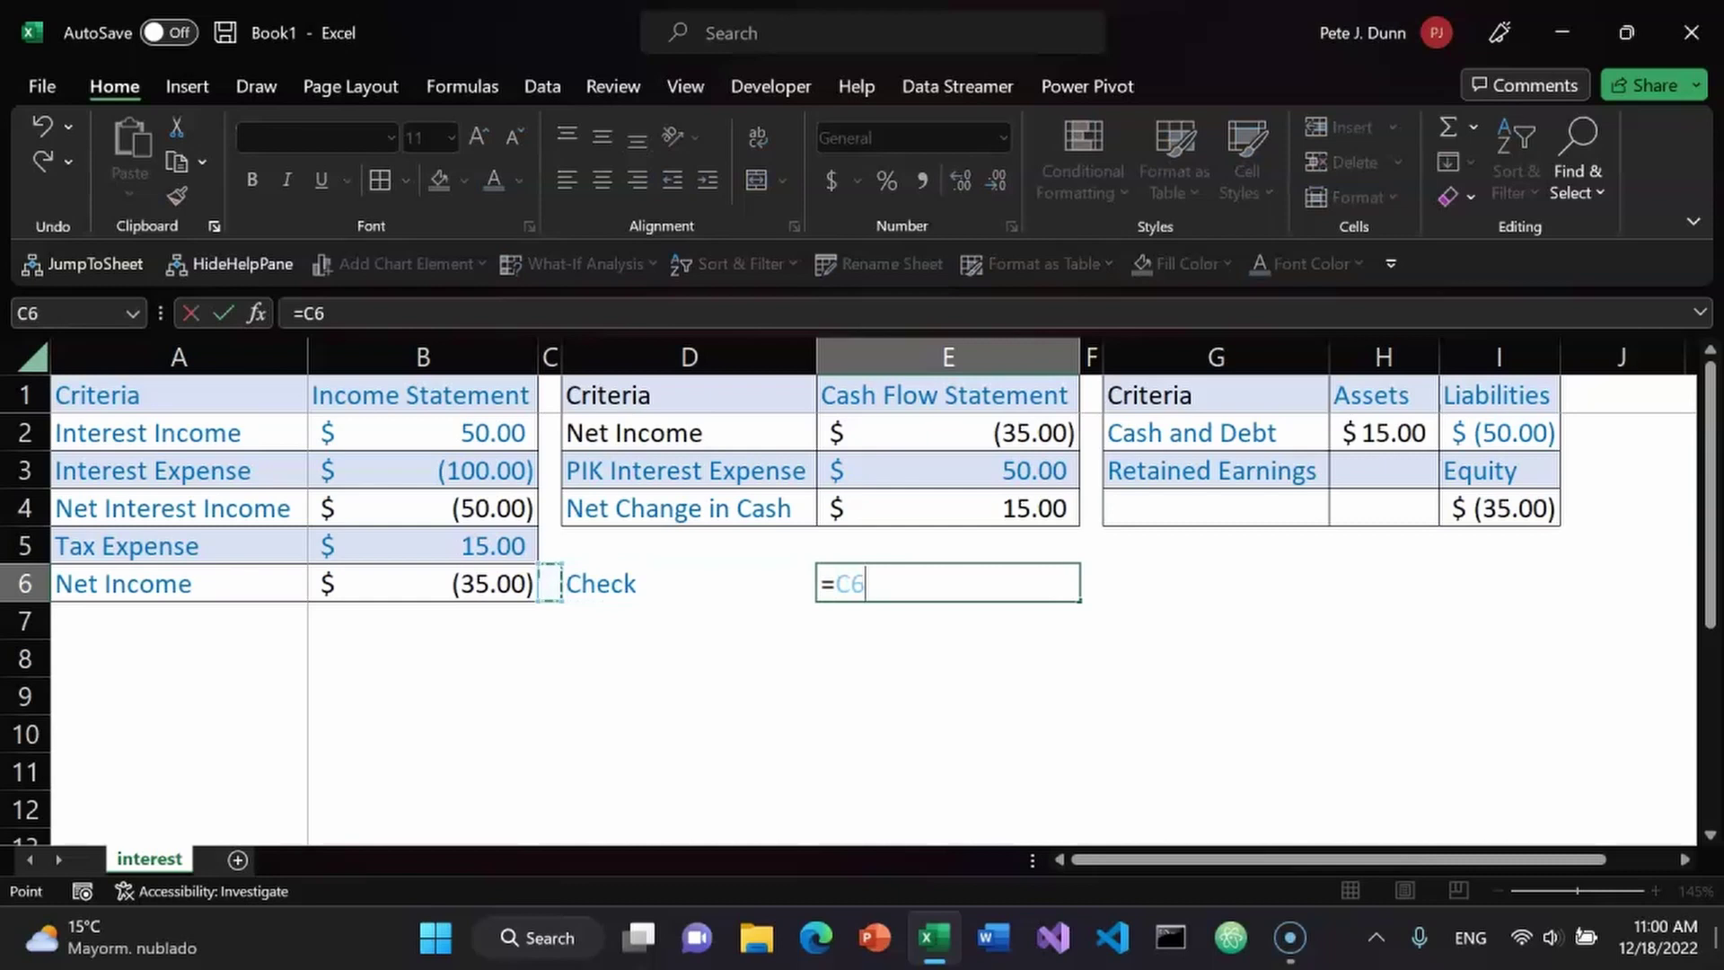
pyautogui.press('Left')
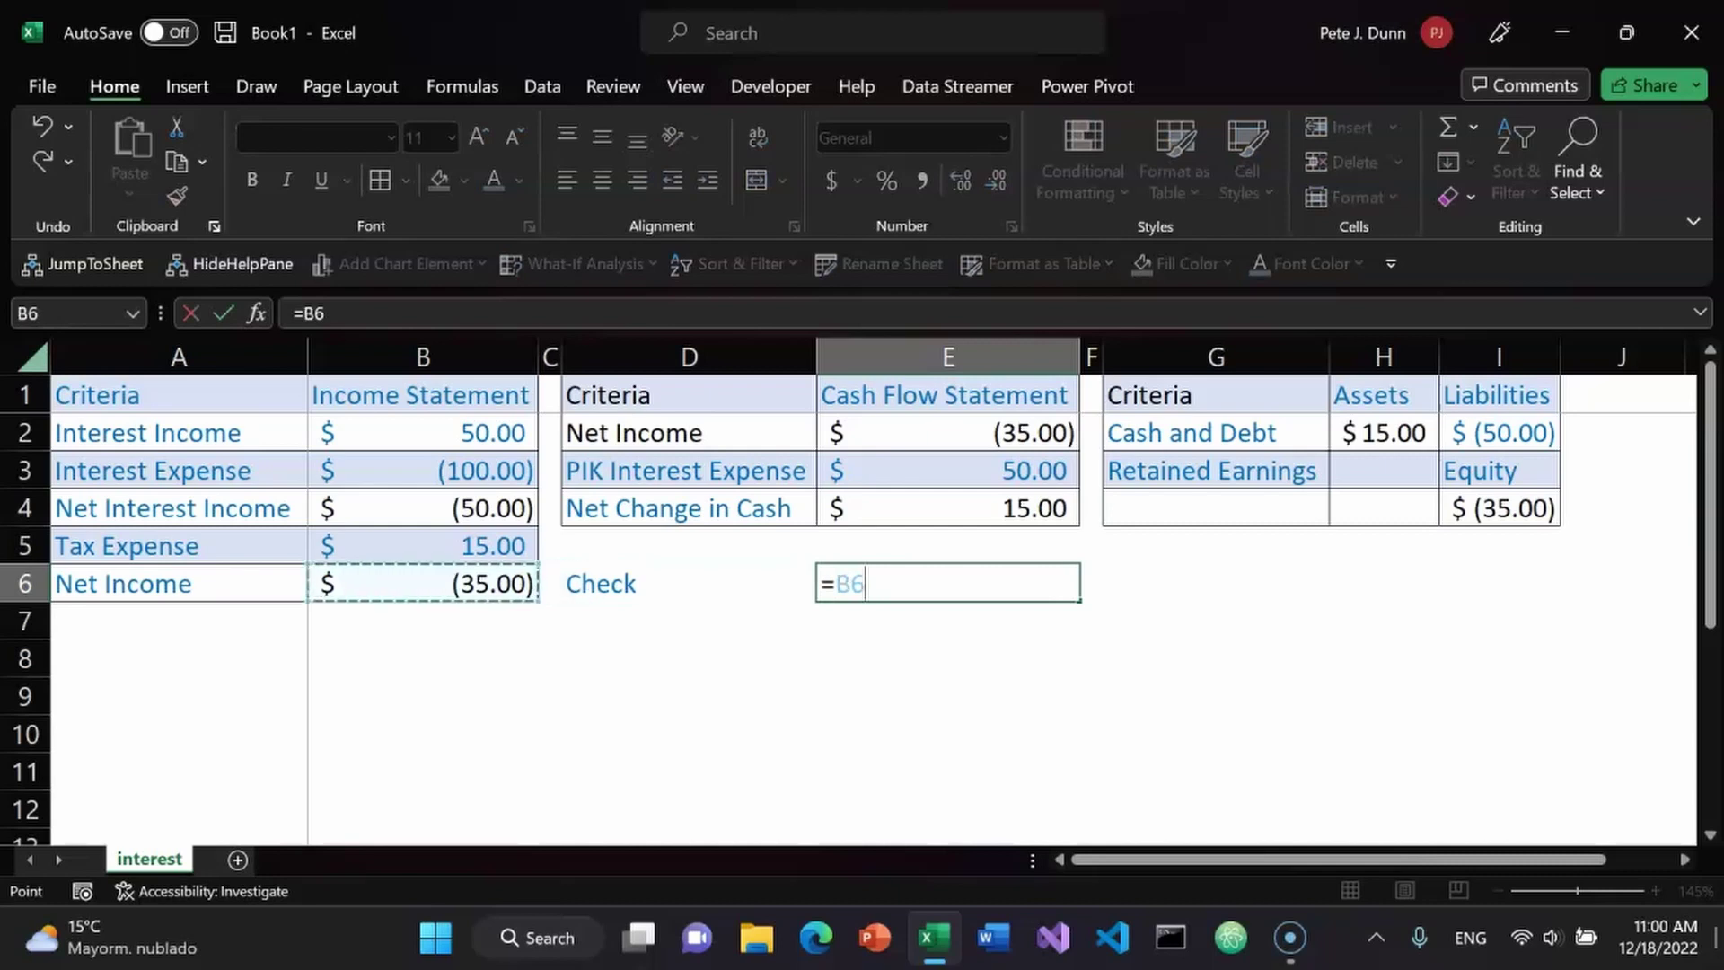
pyautogui.write('=')
pyautogui.press('Right')
pyautogui.press('Right')
pyautogui.press('Right')
pyautogui.press('Right')
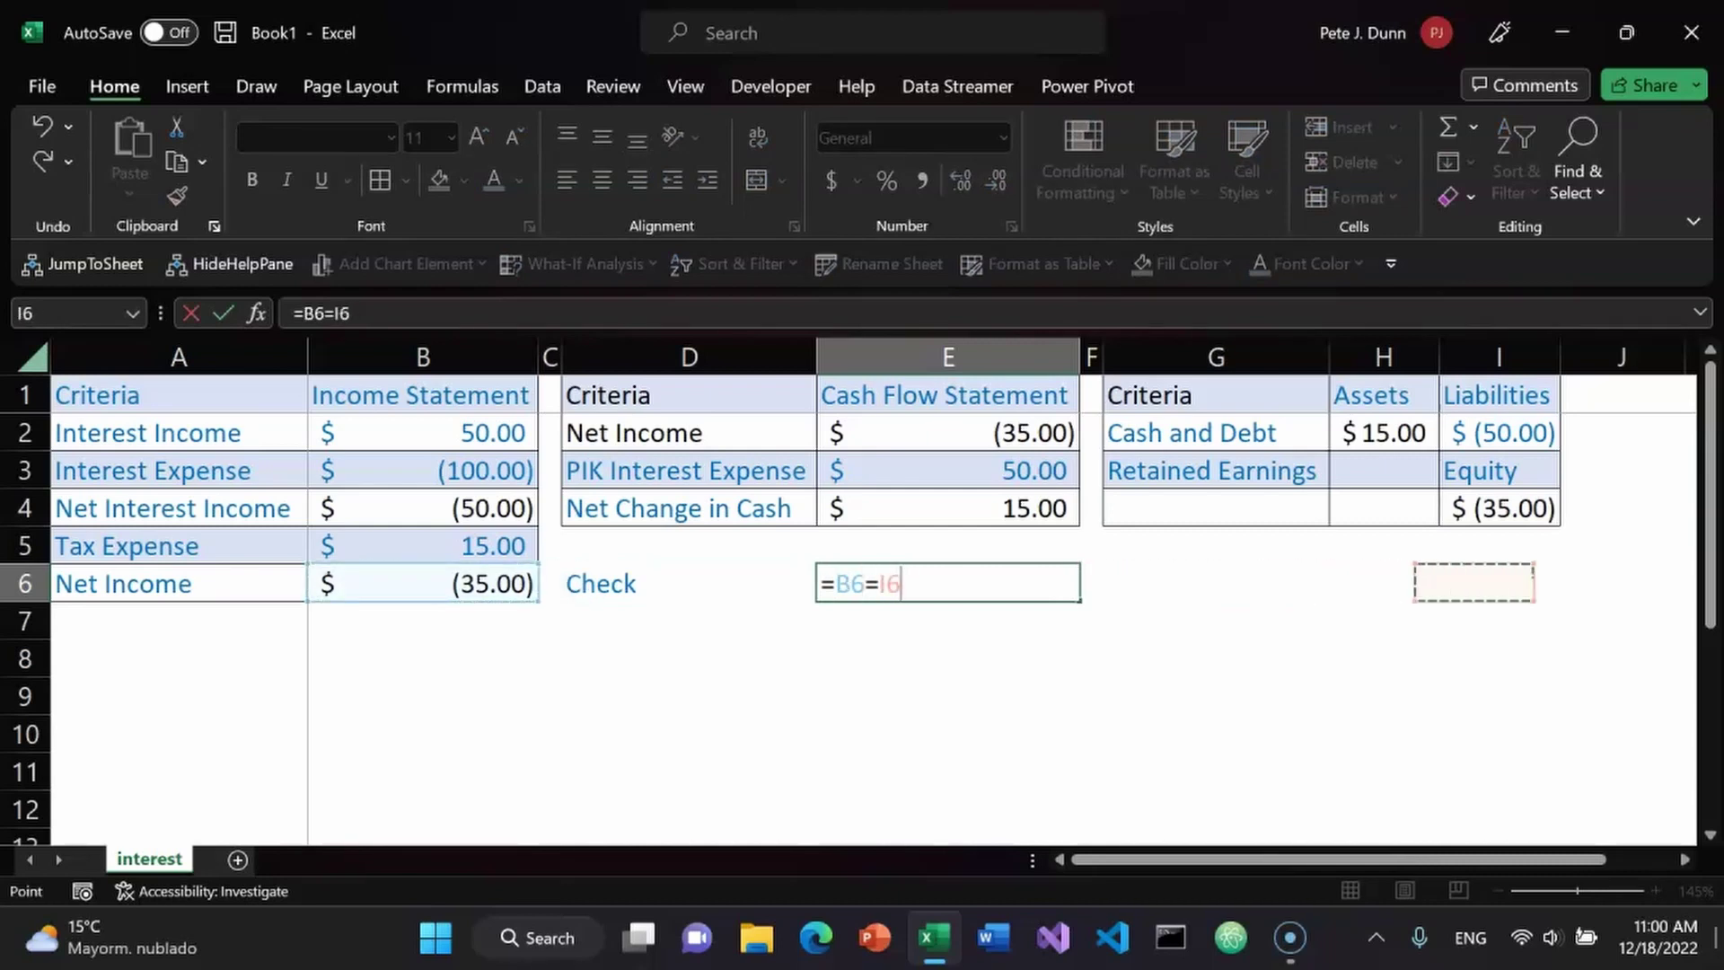
pyautogui.press('Up')
pyautogui.press('Return')
pyautogui.press('Up')
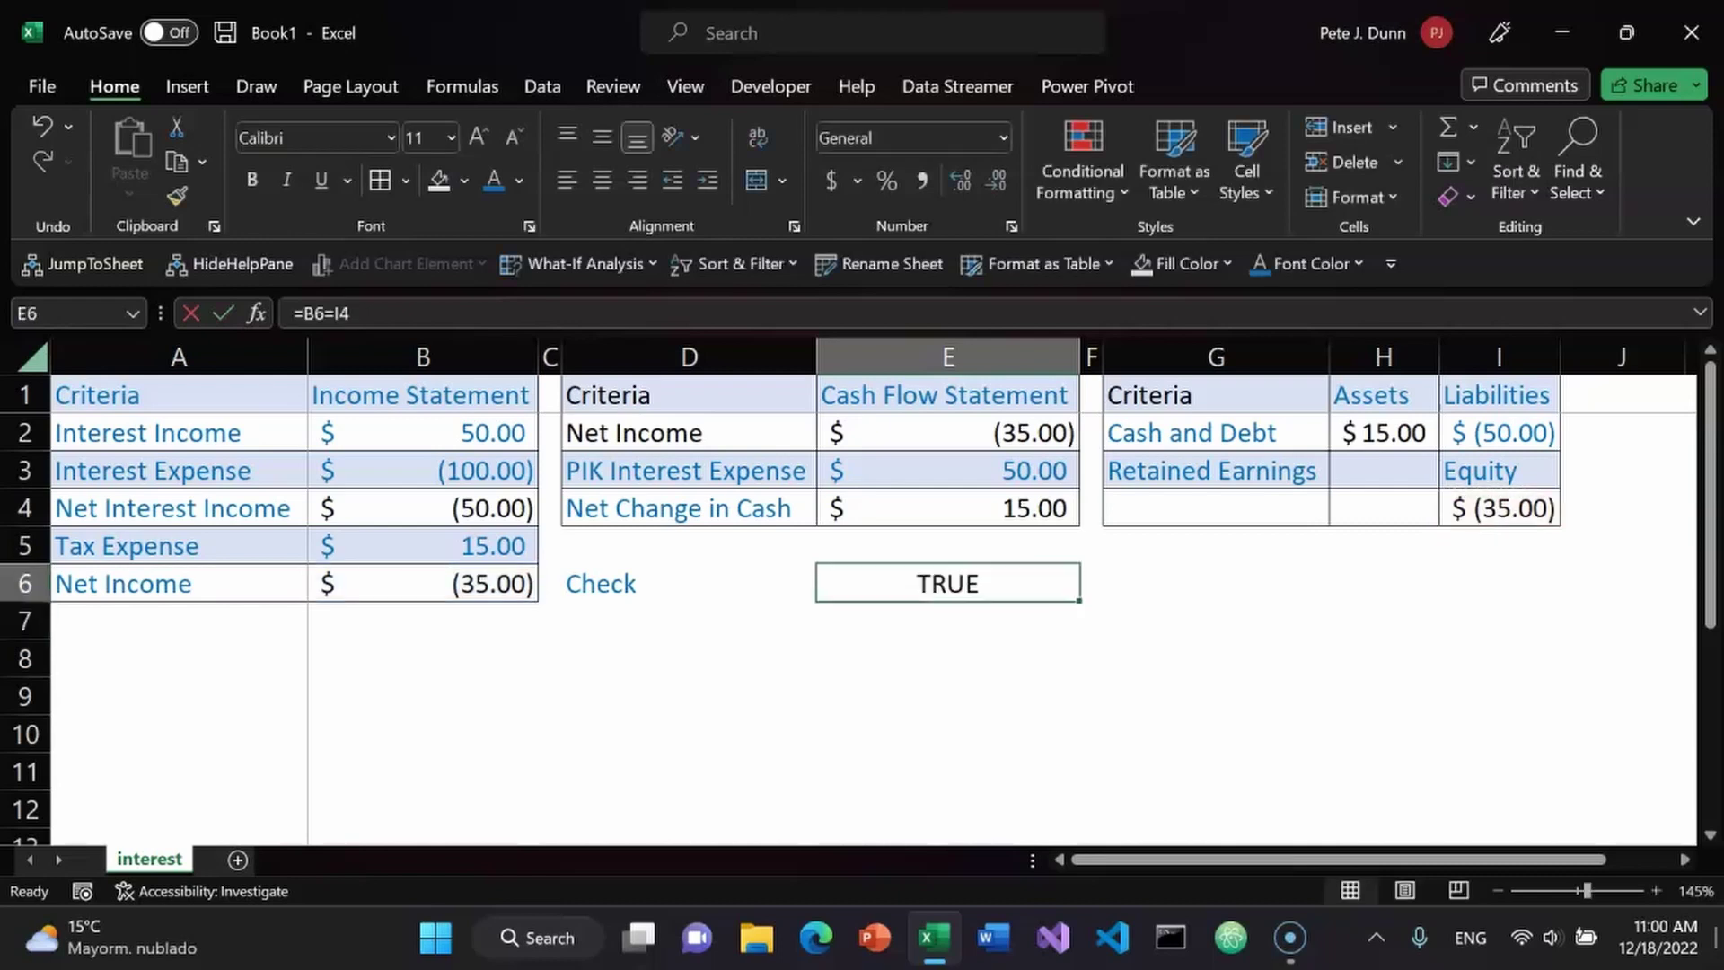
# Apply all borders to the check row D6:E6.
pyautogui.press('Left')
pyautogui.press('Home')
pyautogui.press('Right')
pyautogui.press('Right')
pyautogui.press('Right')
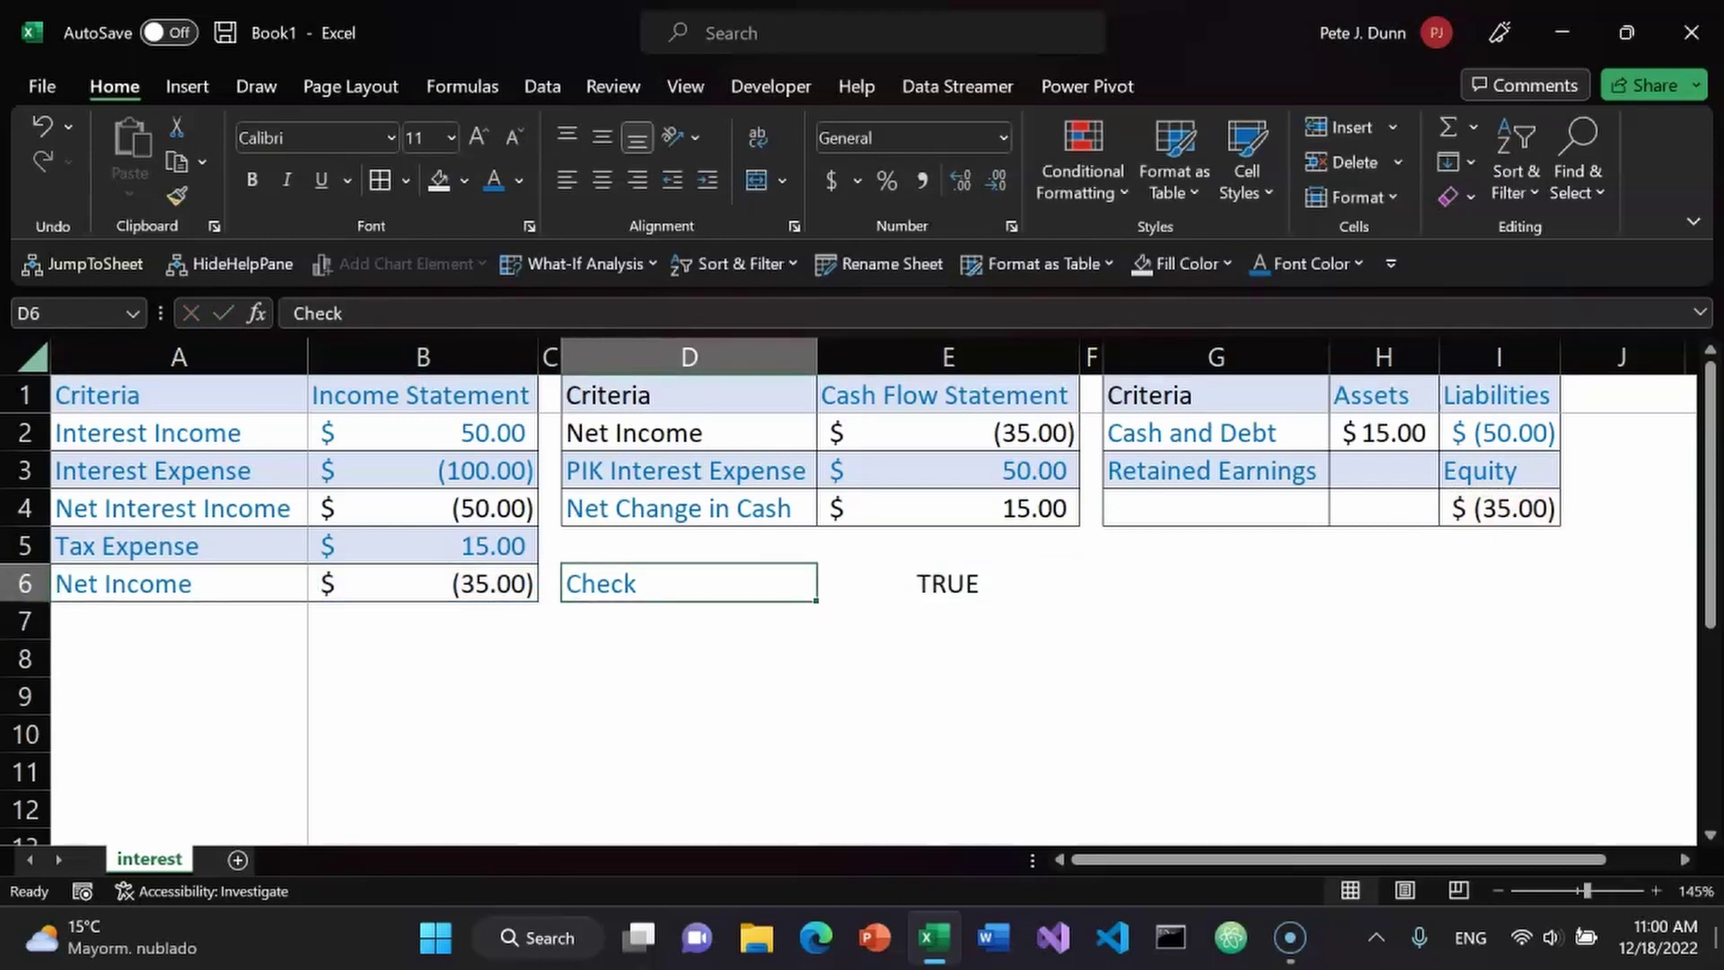
pyautogui.hotkey('shift', 'Right')
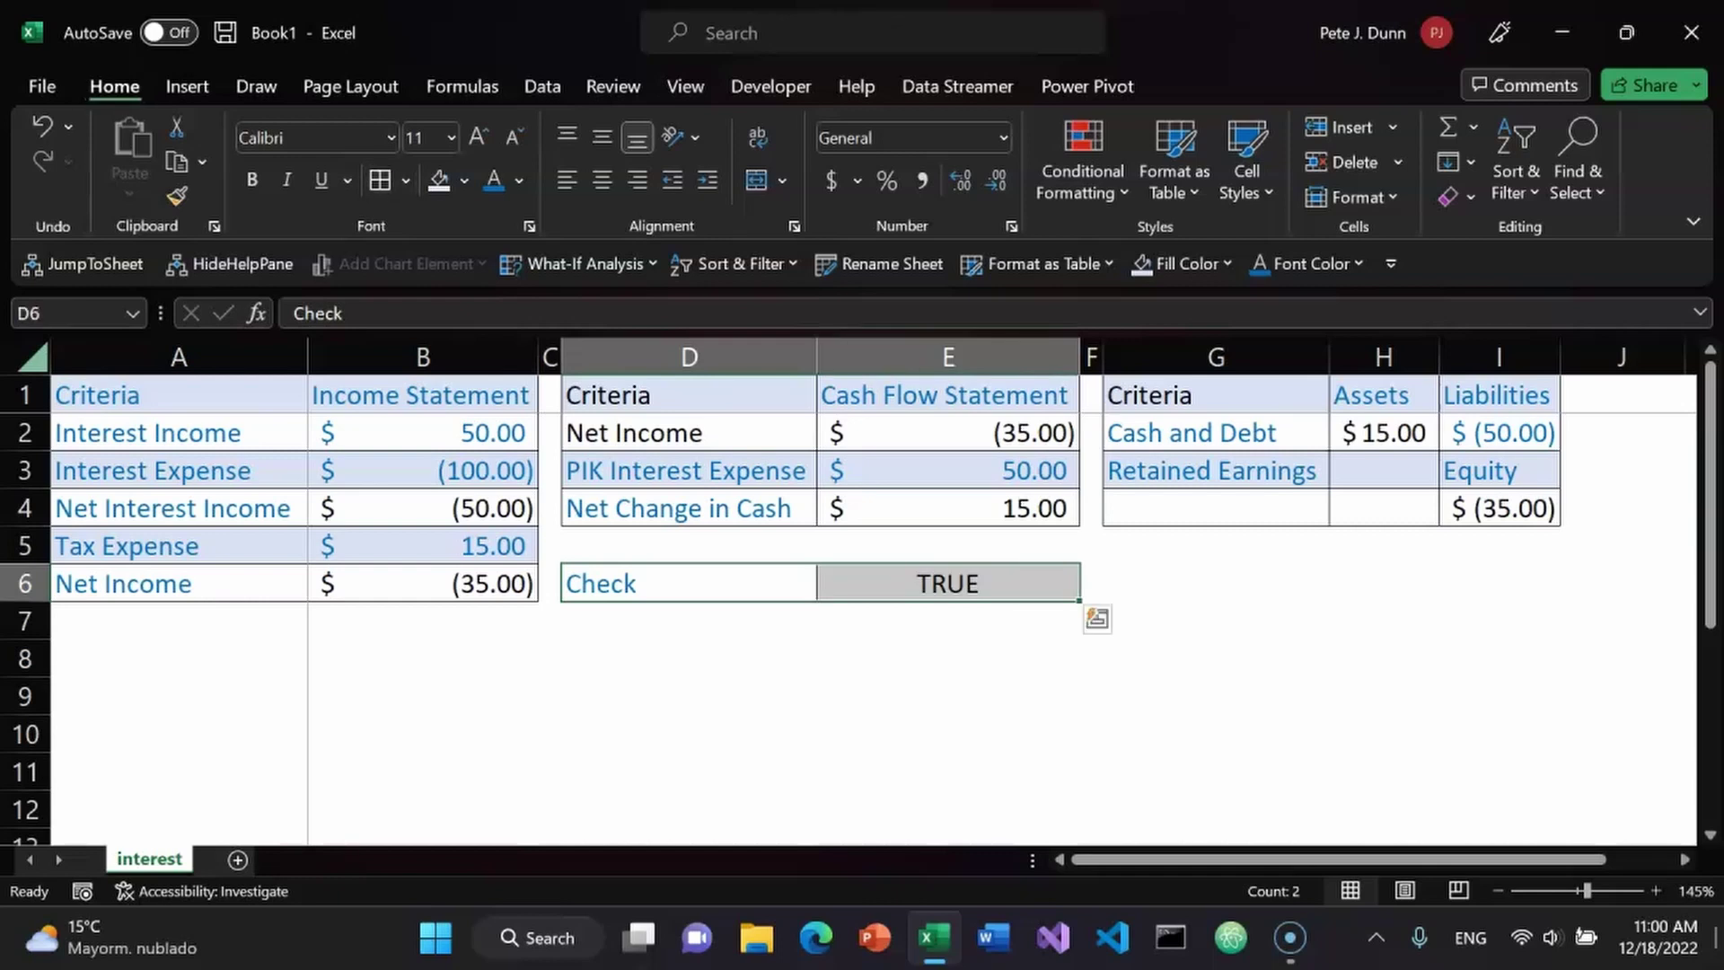
pyautogui.press('Right')
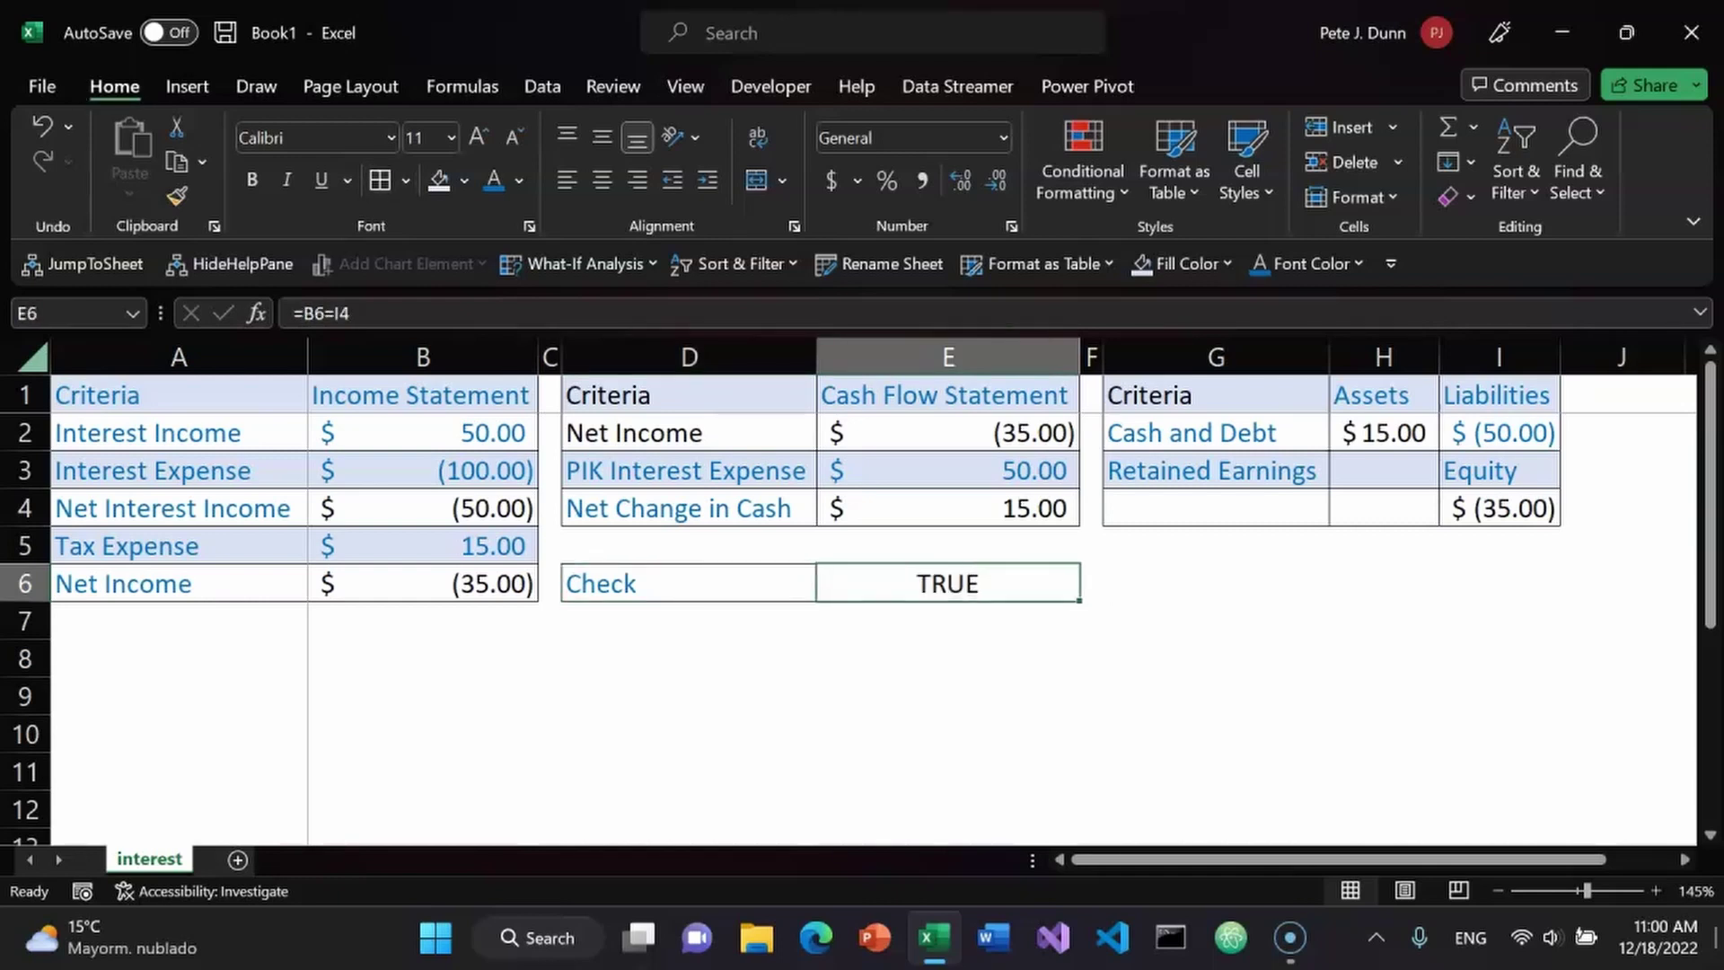
# Run a spell check on the worksheet and return to cell A1.
pyautogui.press('F7')
pyautogui.press('Return')
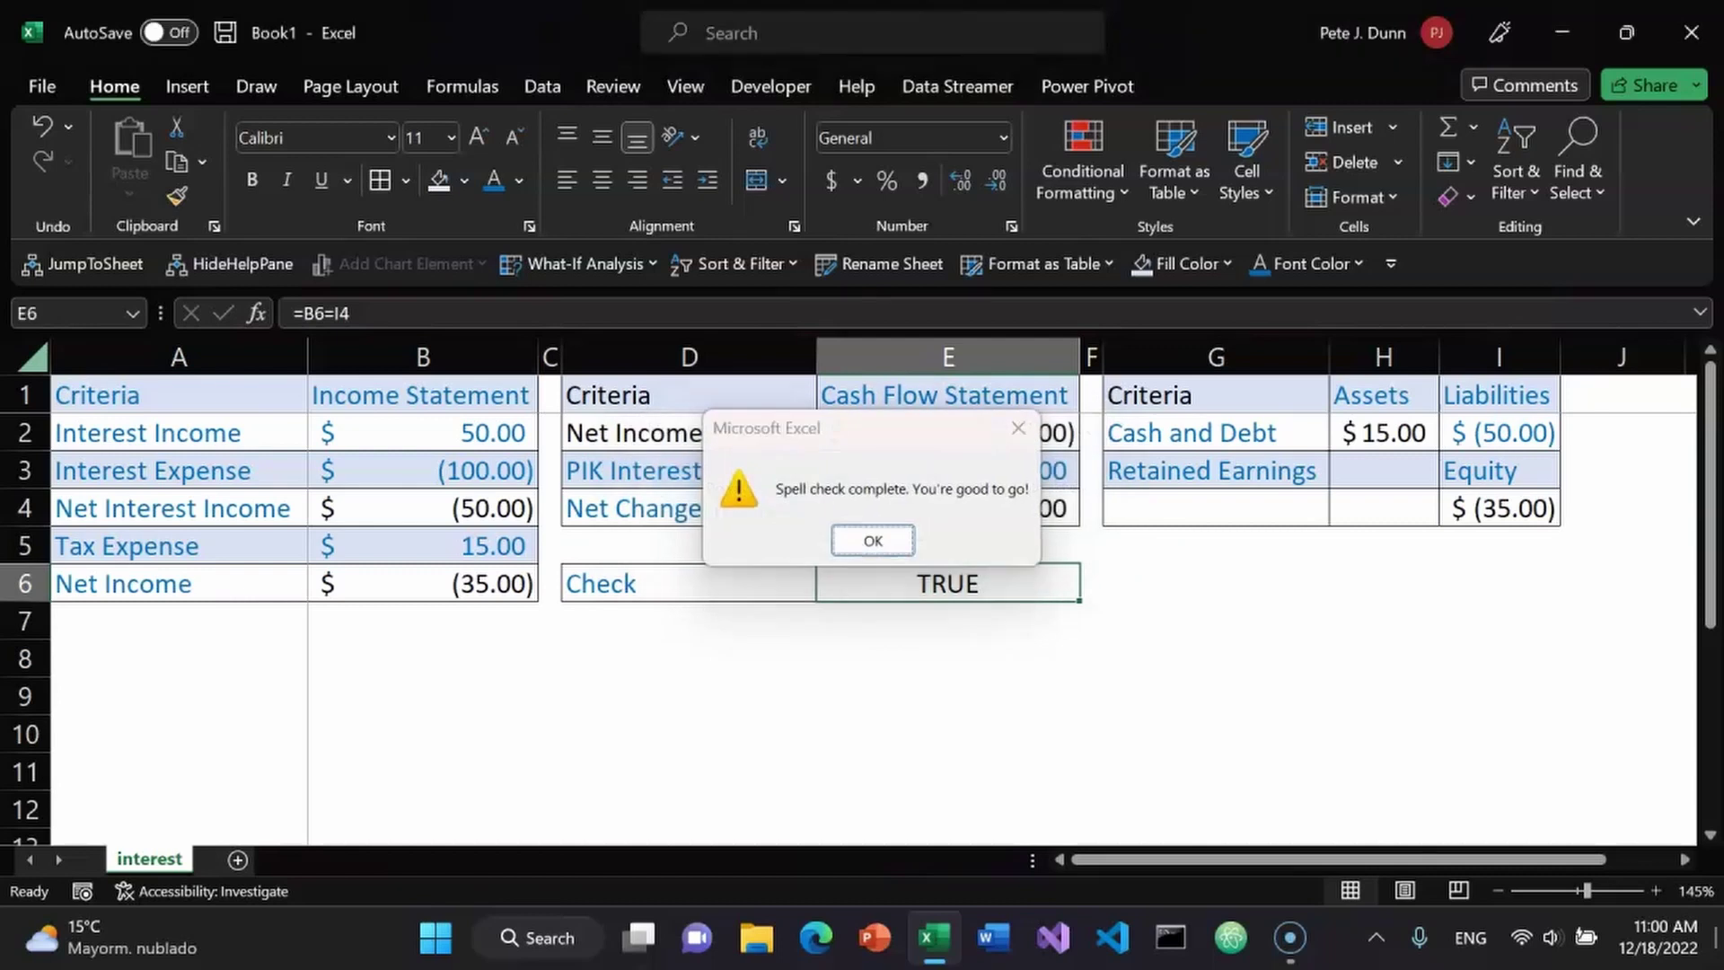
pyautogui.press('Return')
pyautogui.press('Left')
pyautogui.press('Left')
pyautogui.press('Up')
pyautogui.press('Up')
pyautogui.press('Up')
pyautogui.press('Up')
pyautogui.press('Up')
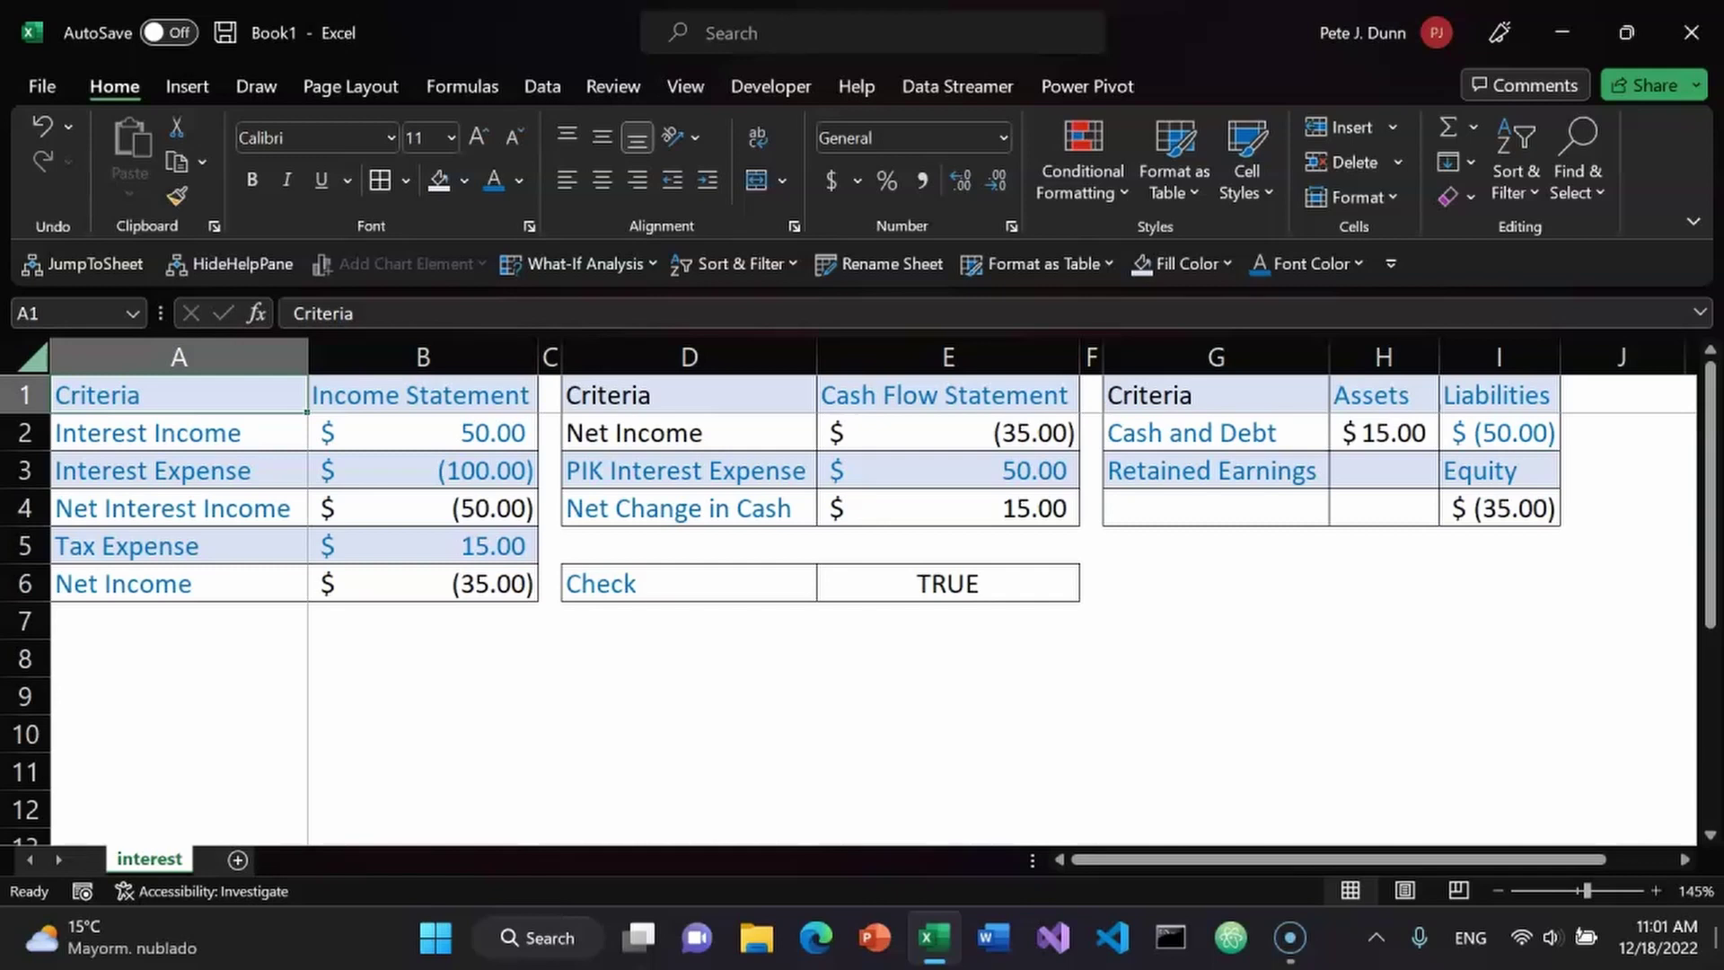
pyautogui.hotkey('alt', 'Tab')
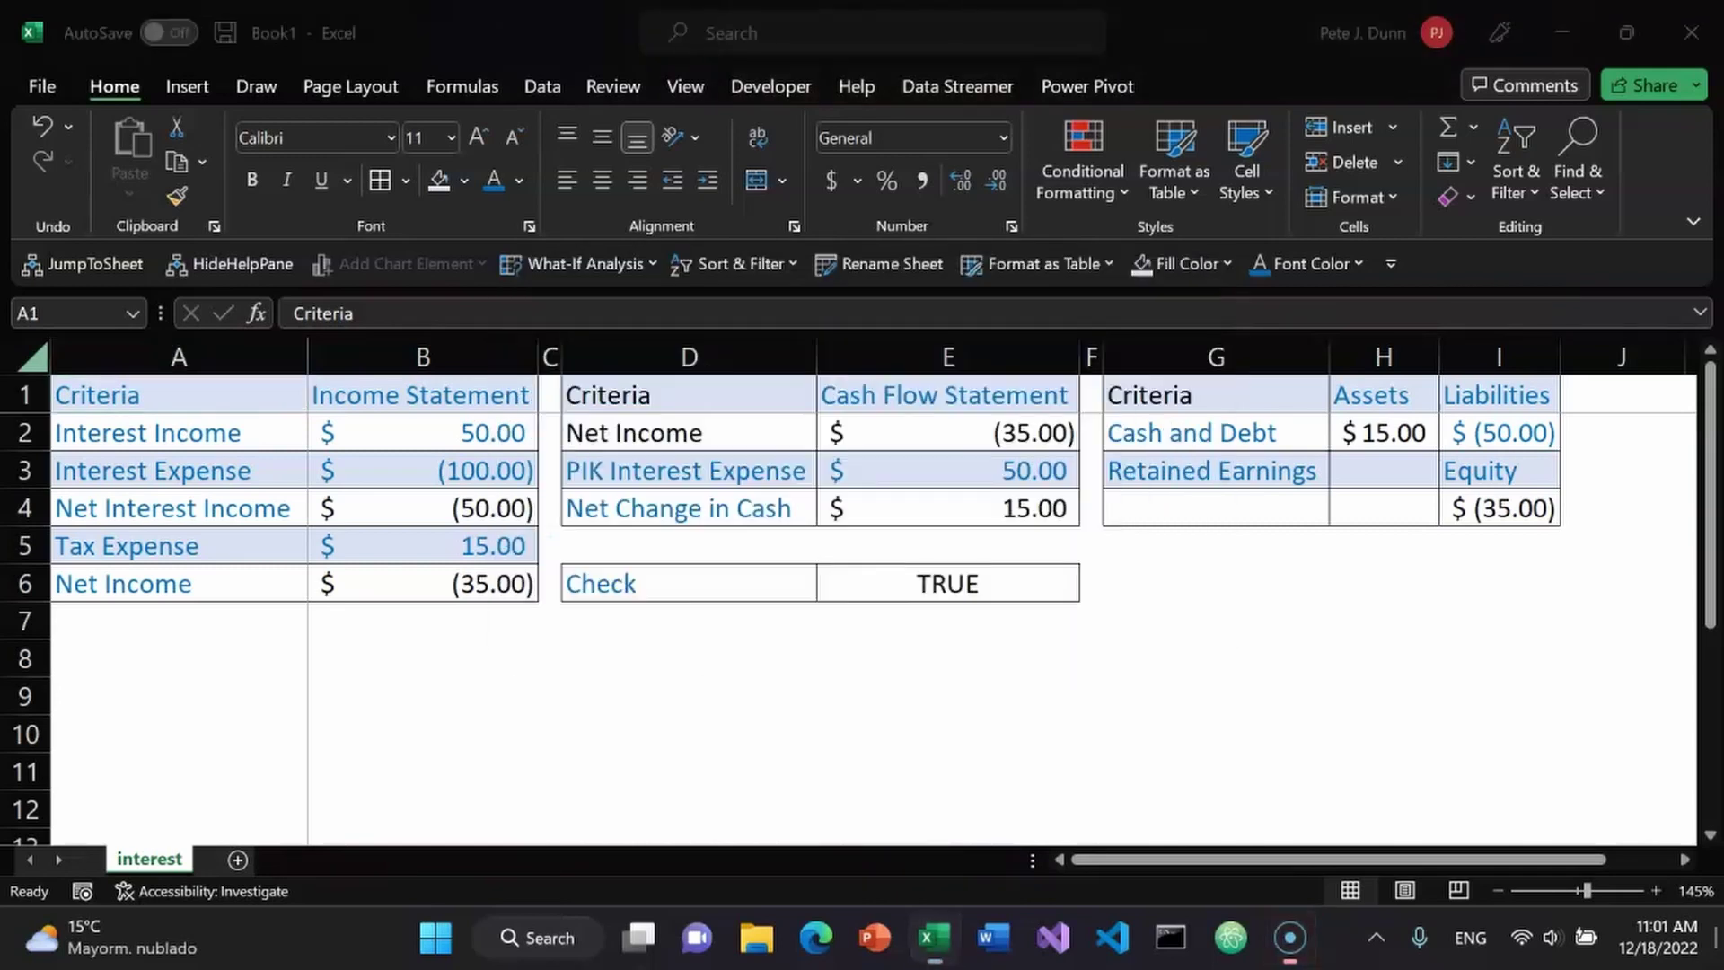